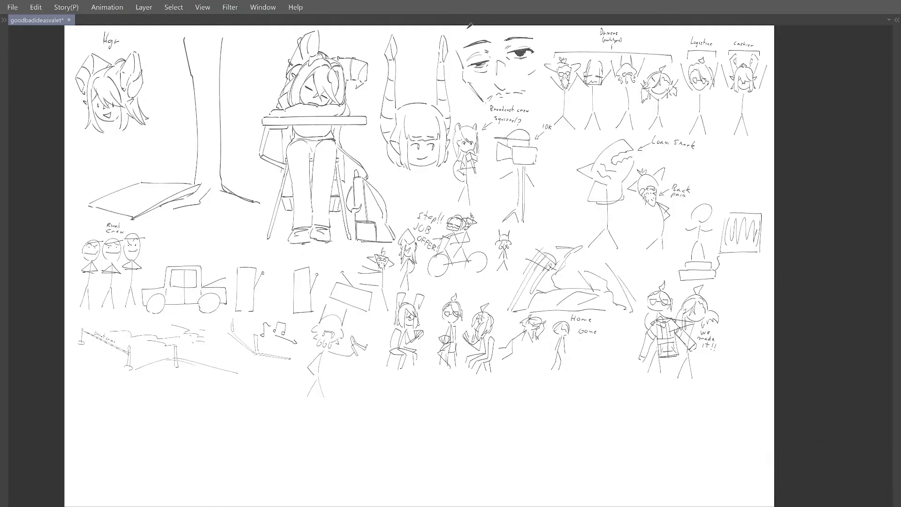
pyautogui.moveTo(369, 302)
pyautogui.mouseDown()
pyautogui.moveTo(389, 268)
pyautogui.moveTo(357, 215)
pyautogui.moveTo(380, 297)
pyautogui.moveTo(400, 257)
pyautogui.moveTo(370, 266)
pyautogui.mouseUp()
pyautogui.scroll(5, 352, 257)
pyautogui.scroll(-3, 370, 259)
pyautogui.moveTo(357, 201); pyautogui.dragTo(325, 163)
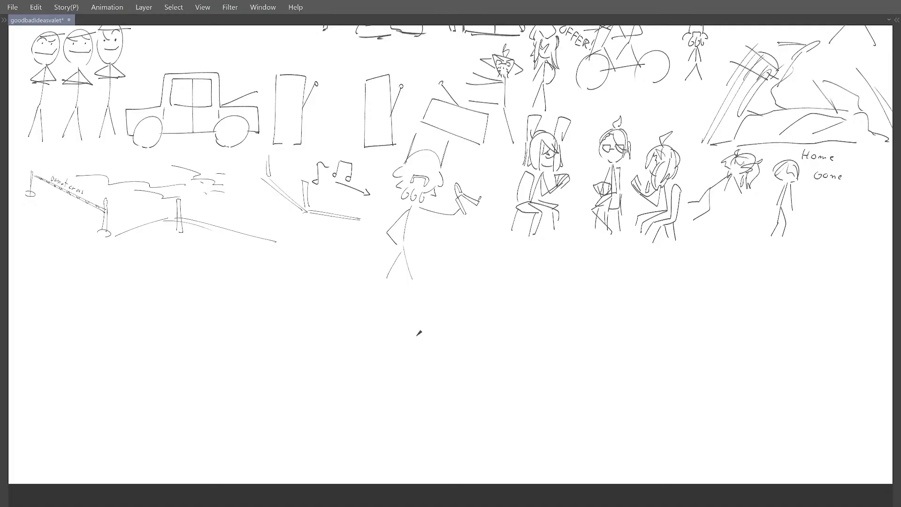
pyautogui.press('space')
pyautogui.moveTo(393, 215); pyautogui.dragTo(357, 317)
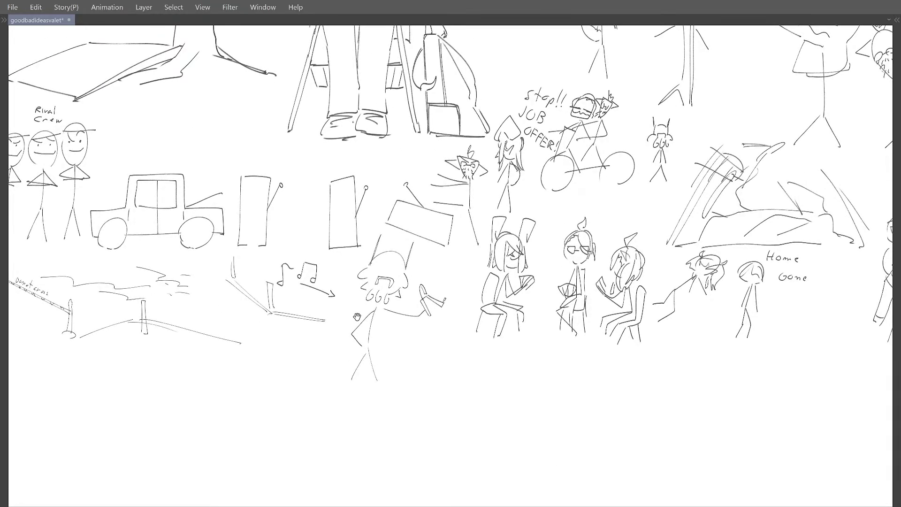
pyautogui.moveTo(395, 332); pyautogui.dragTo(353, 285)
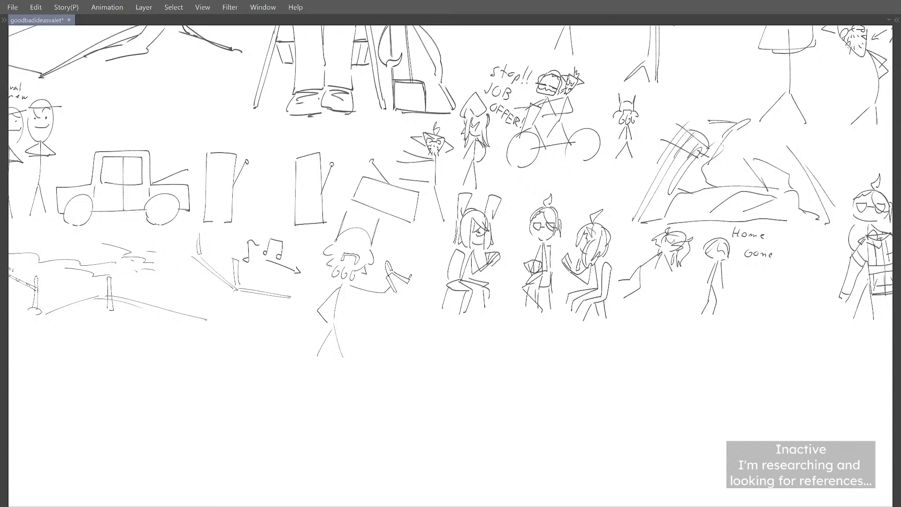
pyautogui.moveTo(398, 300); pyautogui.dragTo(524, 202)
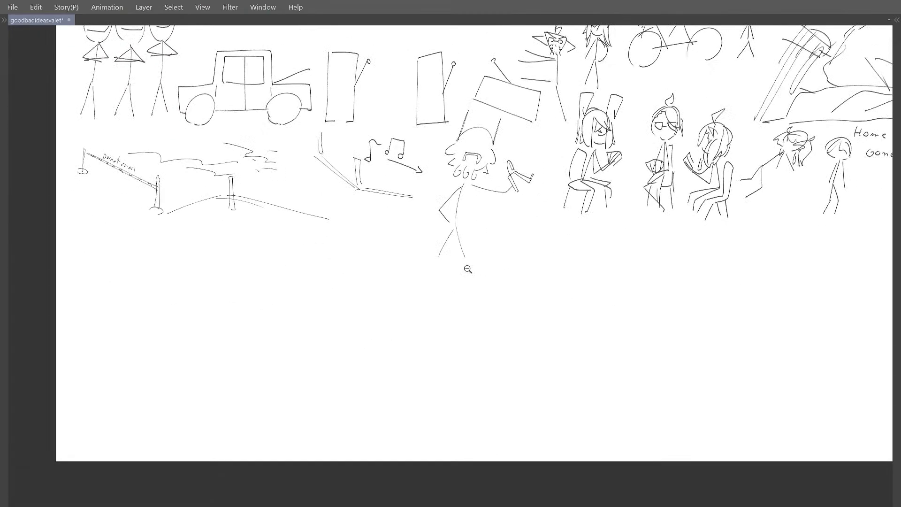
pyautogui.moveTo(466, 267); pyautogui.dragTo(349, 292)
pyautogui.moveTo(347, 293); pyautogui.dragTo(377, 297)
pyautogui.scroll(3, 350, 271)
pyautogui.moveTo(284, 285); pyautogui.dragTo(316, 318)
pyautogui.moveTo(318, 298); pyautogui.dragTo(305, 303)
pyautogui.scroll(3, 312, 301)
pyautogui.moveTo(330, 316); pyautogui.dragTo(306, 307)
pyautogui.hotkey('ctrl', 'z')
pyautogui.scroll(-3, 427, 261)
pyautogui.scroll(1, 428, 261)
pyautogui.moveTo(544, 197); pyautogui.dragTo(312, 229)
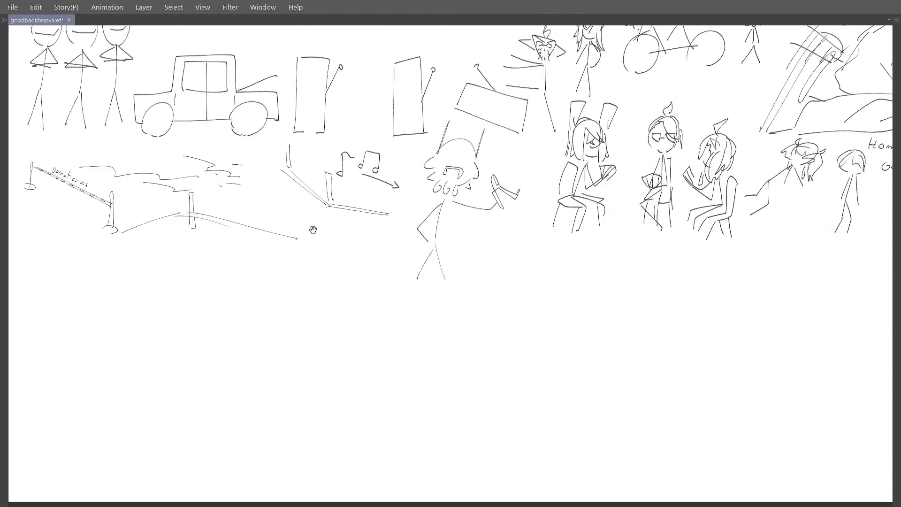
pyautogui.moveTo(502, 196); pyautogui.dragTo(367, 234)
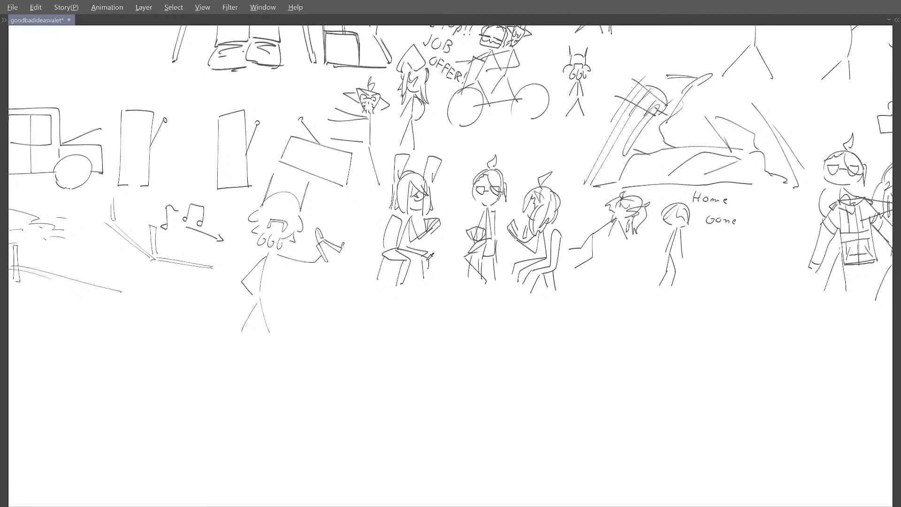
pyautogui.keyDown('alt'); pyautogui.click(430, 260); pyautogui.keyUp('alt')
pyautogui.keyDown('alt'); pyautogui.click(432, 261); pyautogui.keyUp('alt')
pyautogui.moveTo(310, 329); pyautogui.dragTo(453, 270)
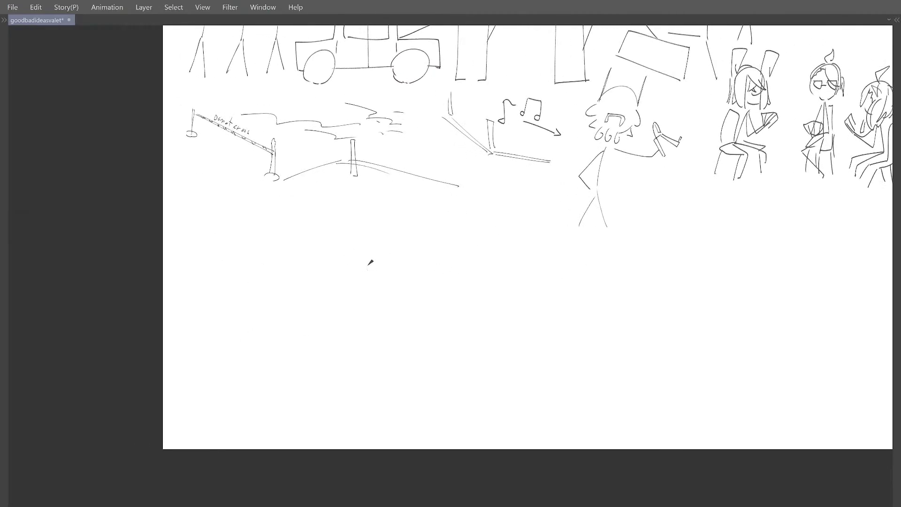
pyautogui.moveTo(325, 300)
pyautogui.mouseDown()
pyautogui.moveTo(314, 364)
pyautogui.moveTo(318, 352)
pyautogui.mouseUp()
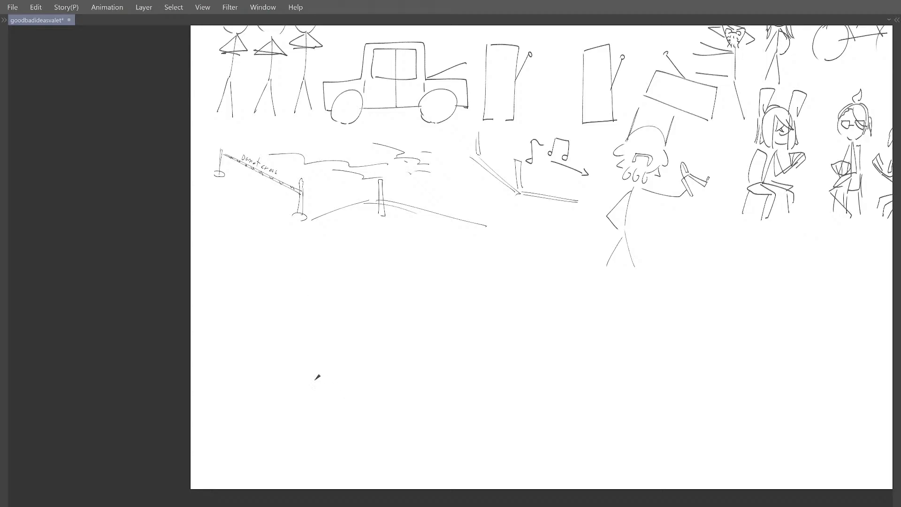
pyautogui.moveTo(312, 320); pyautogui.dragTo(309, 316)
pyautogui.hotkey('ctrl', 'z')
pyautogui.hotkey('ctrl', 'z')
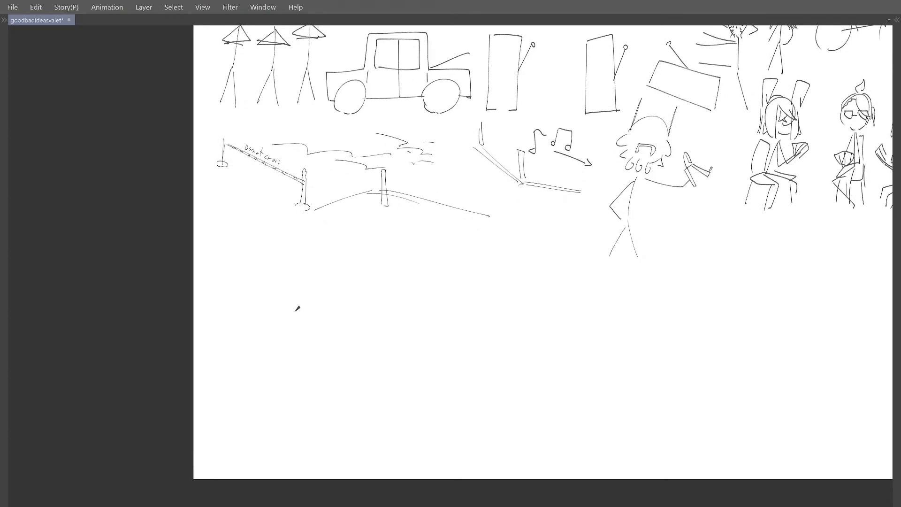
pyautogui.moveTo(305, 301); pyautogui.dragTo(312, 328)
pyautogui.hotkey('ctrl', 'z')
pyautogui.hotkey('ctrl', 'z')
pyautogui.moveTo(295, 322)
pyautogui.mouseDown()
pyautogui.moveTo(298, 286)
pyautogui.moveTo(326, 329)
pyautogui.mouseUp()
pyautogui.hotkey('ctrl', 'z')
pyautogui.moveTo(279, 315)
pyautogui.mouseDown()
pyautogui.moveTo(276, 298)
pyautogui.moveTo(308, 320)
pyautogui.mouseUp()
pyautogui.moveTo(277, 287)
pyautogui.mouseDown()
pyautogui.moveTo(289, 327)
pyautogui.moveTo(279, 283)
pyautogui.moveTo(308, 248)
pyautogui.moveTo(290, 259)
pyautogui.moveTo(322, 247)
pyautogui.moveTo(333, 250)
pyautogui.moveTo(348, 287)
pyautogui.mouseUp()
pyautogui.hotkey('ctrl', 'z')
pyautogui.hotkey('ctrl', 'z')
# Step: Sketch the slanted frame of a car windshield in the blank area below the "Do not cross" barrier
pyautogui.moveTo(322, 250); pyautogui.dragTo(347, 284)
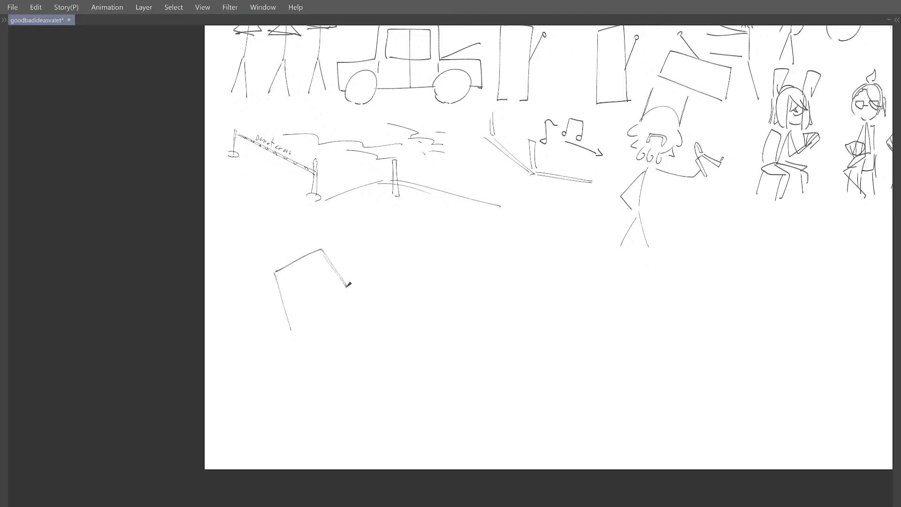
pyautogui.moveTo(322, 251); pyautogui.dragTo(346, 287)
pyautogui.moveTo(291, 330)
pyautogui.mouseDown()
pyautogui.moveTo(345, 289)
pyautogui.moveTo(421, 285)
pyautogui.mouseUp()
pyautogui.hotkey('ctrl', 'z')
# Step: Sketch the car's hood, front edge and lower side line, with rounded strokes for the front and rear wheels
pyautogui.moveTo(350, 287)
pyautogui.mouseDown()
pyautogui.moveTo(402, 291)
pyautogui.moveTo(412, 305)
pyautogui.mouseUp()
pyautogui.moveTo(304, 343)
pyautogui.mouseDown()
pyautogui.moveTo(294, 325)
pyautogui.moveTo(366, 342)
pyautogui.mouseUp()
pyautogui.moveTo(414, 306)
pyautogui.mouseDown()
pyautogui.moveTo(385, 356)
pyautogui.moveTo(339, 349)
pyautogui.moveTo(362, 367)
pyautogui.moveTo(353, 375)
pyautogui.moveTo(325, 371)
pyautogui.moveTo(358, 355)
pyautogui.moveTo(344, 380)
pyautogui.mouseUp()
pyautogui.hotkey('ctrl', 'z')
pyautogui.hotkey('ctrl', 'z')
pyautogui.hotkey('ctrl', 'z')
pyautogui.moveTo(236, 338)
pyautogui.mouseDown()
pyautogui.moveTo(263, 339)
pyautogui.moveTo(242, 343)
pyautogui.mouseUp()
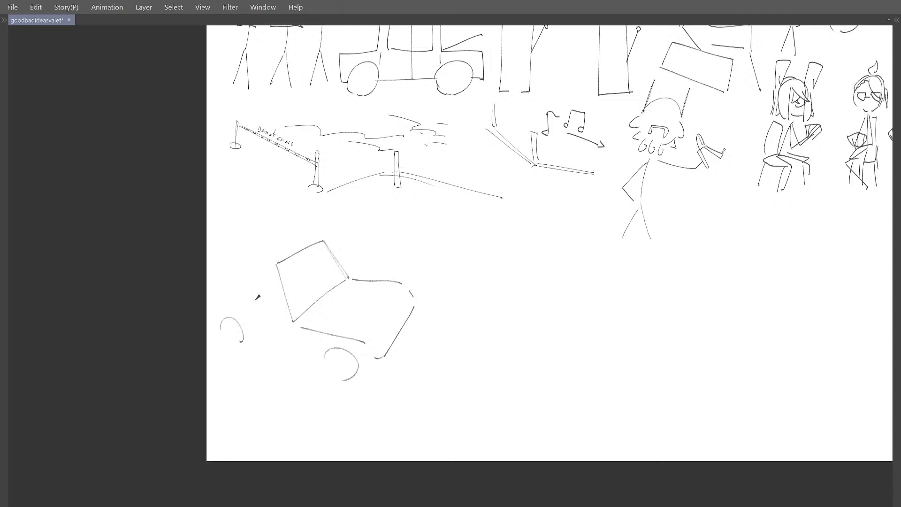
# Step: Sketch the car's sloping rear edge and the roof panel joining it to the windshield
pyautogui.moveTo(235, 271); pyautogui.dragTo(214, 318)
pyautogui.hotkey('ctrl', 'z')
pyautogui.moveTo(235, 263); pyautogui.dragTo(215, 311)
pyautogui.moveTo(243, 260)
pyautogui.mouseDown()
pyautogui.moveTo(271, 264)
pyautogui.moveTo(282, 237)
pyautogui.mouseUp()
pyautogui.hotkey('ctrl', 'z')
pyautogui.moveTo(242, 256); pyautogui.dragTo(280, 237)
pyautogui.moveTo(283, 236); pyautogui.dragTo(322, 239)
pyautogui.hotkey('ctrl', 'z')
pyautogui.moveTo(325, 292); pyautogui.dragTo(329, 284)
# Step: Add arches over both wheels and a second line along the car's front for the bumper
pyautogui.moveTo(219, 314); pyautogui.dragTo(254, 325)
pyautogui.moveTo(319, 353); pyautogui.dragTo(375, 350)
pyautogui.hotkey('ctrl', 'z')
pyautogui.moveTo(413, 321)
pyautogui.mouseDown()
pyautogui.moveTo(415, 307)
pyautogui.moveTo(393, 350)
pyautogui.mouseUp()
pyautogui.moveTo(407, 282); pyautogui.dragTo(414, 293)
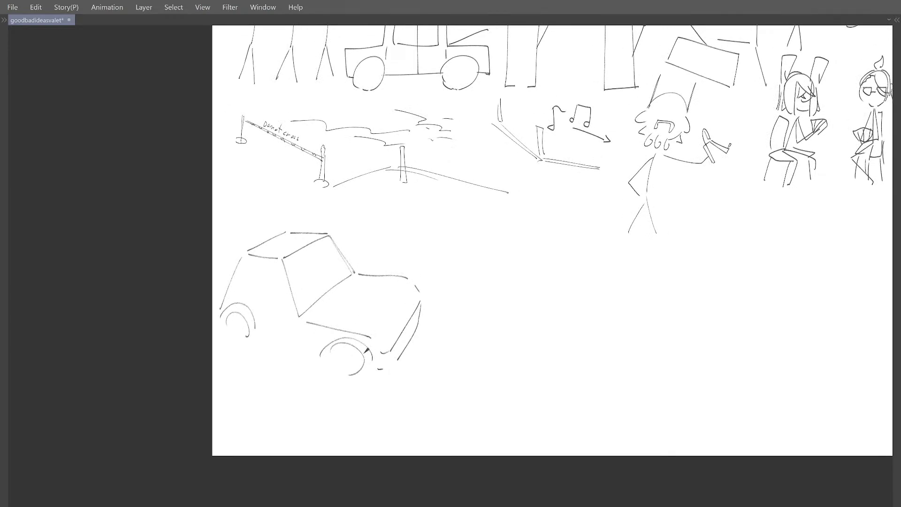
# Step: Draw the vertical door line, the sill between the wheels and a short line at the car's front corner
pyautogui.moveTo(336, 315); pyautogui.dragTo(350, 324)
pyautogui.moveTo(272, 271)
pyautogui.mouseDown()
pyautogui.moveTo(277, 339)
pyautogui.moveTo(334, 362)
pyautogui.mouseUp()
pyautogui.hotkey('ctrl', 'z')
pyautogui.moveTo(338, 285)
pyautogui.mouseDown()
pyautogui.moveTo(362, 285)
pyautogui.moveTo(336, 307)
pyautogui.moveTo(333, 286)
pyautogui.moveTo(311, 300)
pyautogui.mouseUp()
# Step: Draw a round robot head with antenna and grid mouth behind the windshield, and label it "Robot" with an arrow
pyautogui.keyDown('alt'); pyautogui.click(343, 302); pyautogui.keyUp('alt')
pyautogui.keyDown('ctrl'); pyautogui.click(302, 323); pyautogui.keyUp('ctrl')
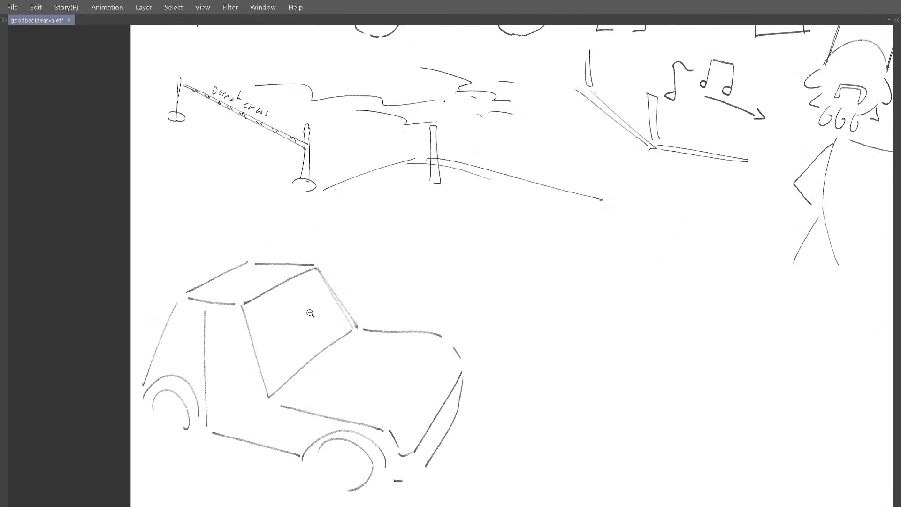
pyautogui.keyDown('ctrl'); pyautogui.click(308, 314); pyautogui.keyUp('ctrl')
pyautogui.moveTo(301, 334)
pyautogui.mouseDown()
pyautogui.moveTo(332, 309)
pyautogui.moveTo(316, 339)
pyautogui.moveTo(304, 341)
pyautogui.moveTo(326, 320)
pyautogui.moveTo(309, 335)
pyautogui.moveTo(317, 332)
pyautogui.mouseUp()
pyautogui.moveTo(322, 320)
pyautogui.mouseDown()
pyautogui.moveTo(322, 329)
pyautogui.moveTo(309, 311)
pyautogui.moveTo(322, 306)
pyautogui.moveTo(317, 313)
pyautogui.moveTo(307, 285)
pyautogui.moveTo(321, 290)
pyautogui.mouseUp()
pyautogui.scroll(-1, 296, 281)
pyautogui.moveTo(361, 252)
pyautogui.mouseDown()
pyautogui.moveTo(325, 288)
pyautogui.moveTo(336, 301)
pyautogui.moveTo(356, 291)
pyautogui.mouseUp()
pyautogui.hotkey('ctrl', 'z')
pyautogui.moveTo(366, 283)
pyautogui.mouseDown()
pyautogui.moveTo(377, 282)
pyautogui.moveTo(371, 291)
pyautogui.mouseUp()
pyautogui.moveTo(381, 287); pyautogui.dragTo(390, 291)
pyautogui.moveTo(386, 285)
pyautogui.mouseDown()
pyautogui.moveTo(394, 283)
pyautogui.moveTo(358, 305)
pyautogui.mouseUp()
pyautogui.moveTo(325, 342); pyautogui.dragTo(326, 318)
pyautogui.scroll(1, 327, 318)
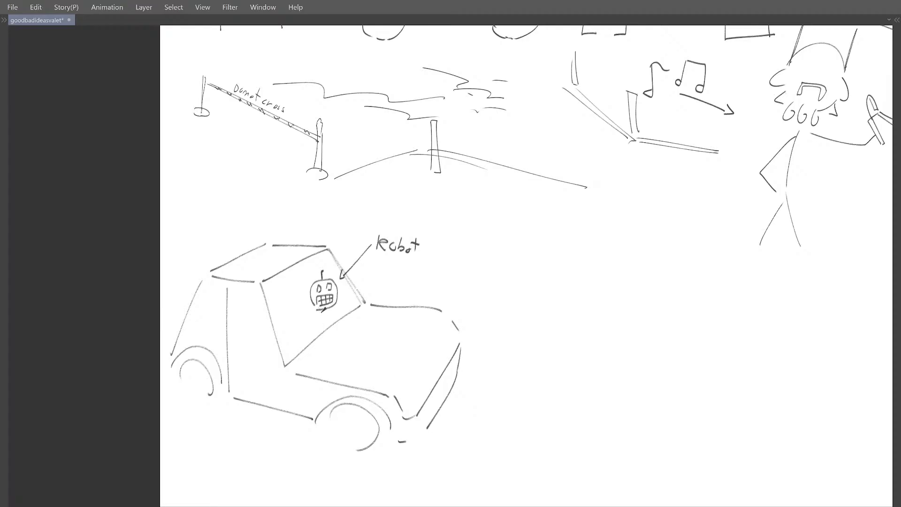
# Step: Give the robot driver two raised arms with claw hands and a curved steering wheel
pyautogui.moveTo(304, 322); pyautogui.dragTo(329, 313)
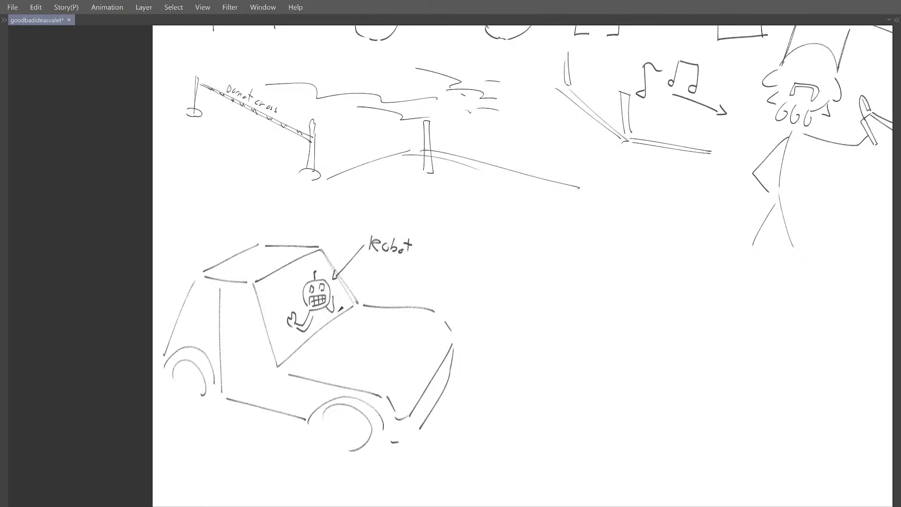
pyautogui.hotkey('ctrl', 'z')
pyautogui.moveTo(334, 288); pyautogui.dragTo(327, 315)
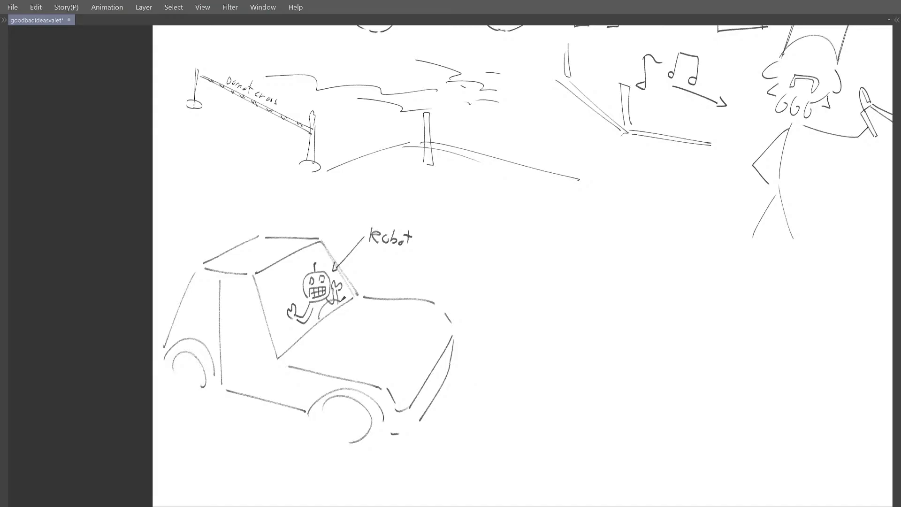
pyautogui.hotkey('ctrl', 'z')
# Step: Draw two oval headlights on the front of the car
pyautogui.moveTo(376, 275); pyautogui.dragTo(353, 278)
pyautogui.moveTo(353, 278)
pyautogui.mouseDown()
pyautogui.moveTo(320, 277)
pyautogui.moveTo(402, 269)
pyautogui.mouseUp()
pyautogui.moveTo(401, 268); pyautogui.dragTo(354, 280)
pyautogui.moveTo(356, 332); pyautogui.dragTo(357, 317)
pyautogui.moveTo(329, 407)
pyautogui.mouseDown()
pyautogui.moveTo(332, 390)
pyautogui.moveTo(335, 419)
pyautogui.mouseUp()
pyautogui.moveTo(374, 331); pyautogui.dragTo(376, 348)
pyautogui.hotkey('ctrl', 'z')
pyautogui.moveTo(371, 343)
pyautogui.mouseDown()
pyautogui.moveTo(375, 329)
pyautogui.moveTo(376, 351)
pyautogui.mouseUp()
pyautogui.moveTo(361, 274); pyautogui.dragTo(346, 284)
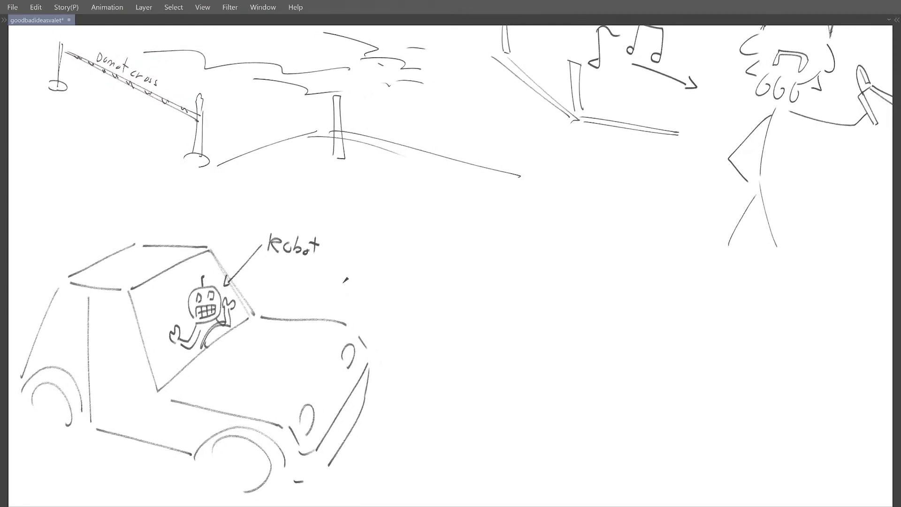
pyautogui.scroll(-3, 348, 274)
pyautogui.scroll(1, 343, 275)
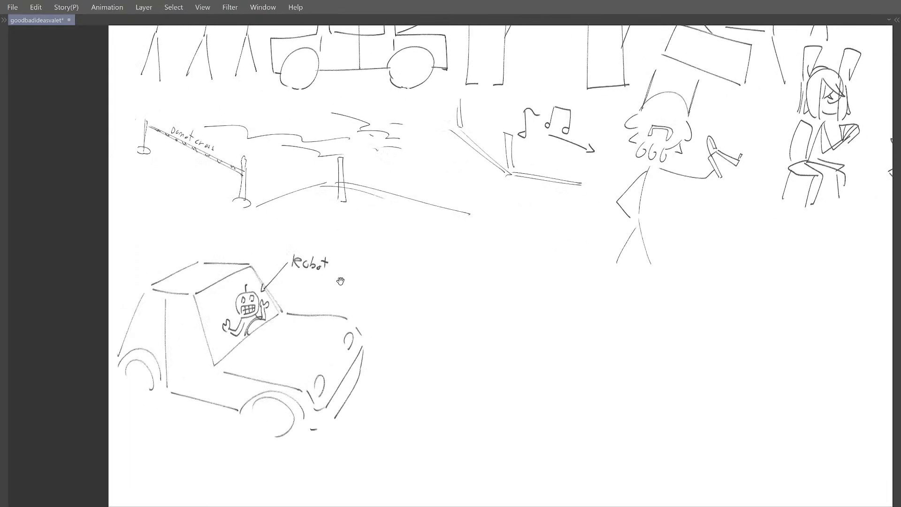
# Step: Move the car sketch with its robot label slightly upward, closer to the barrier drawing
pyautogui.moveTo(340, 280); pyautogui.dragTo(351, 281)
pyautogui.scroll(-2, 343, 282)
pyautogui.hotkey('ctrl', 't')
pyautogui.moveTo(323, 322); pyautogui.dragTo(319, 300)
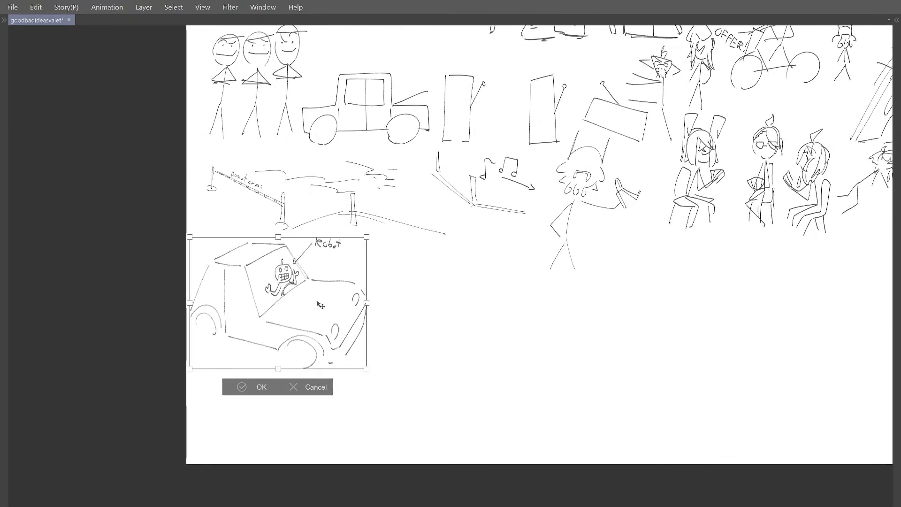
pyautogui.click(260, 390)
pyautogui.scroll(2, 346, 284)
pyautogui.scroll(-5, 347, 284)
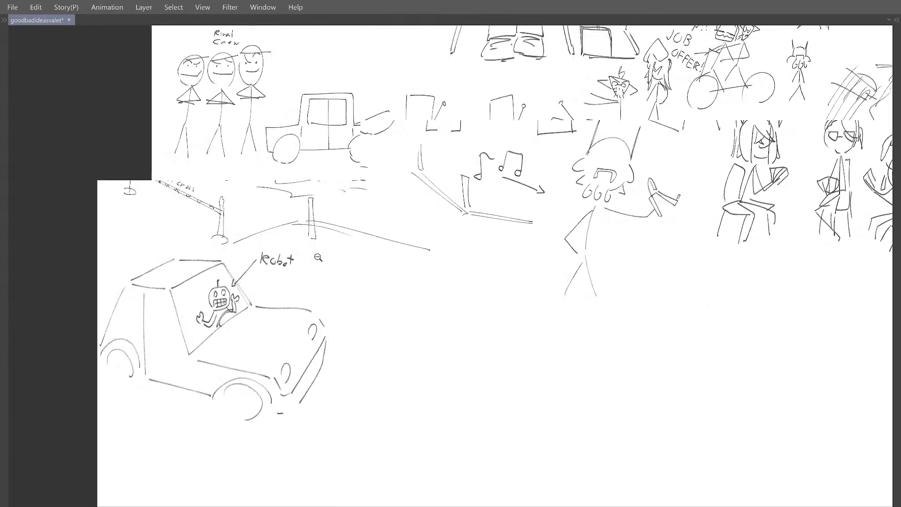
pyautogui.moveTo(289, 308)
pyautogui.mouseDown()
pyautogui.moveTo(333, 319)
pyautogui.moveTo(325, 313)
pyautogui.mouseUp()
pyautogui.hotkey('ctrl', 'z')
pyautogui.hotkey('ctrl', 'z')
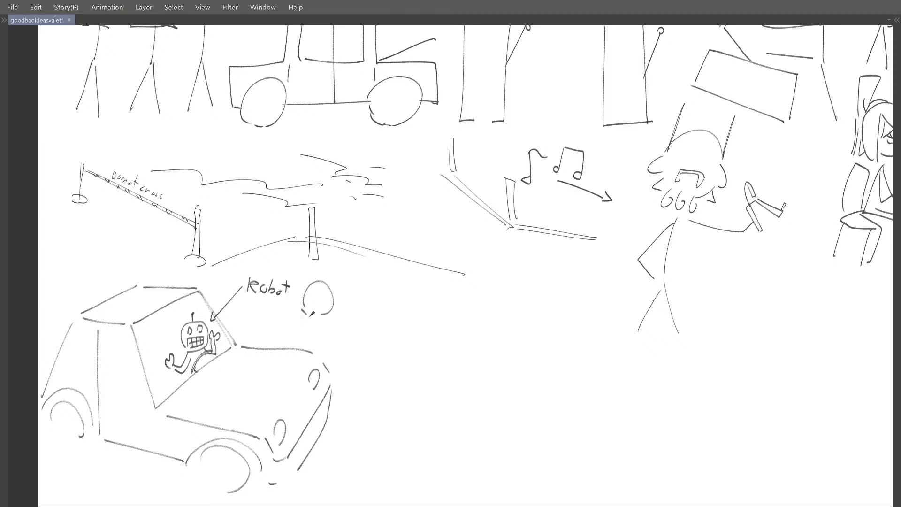
pyautogui.hotkey('ctrl', 'z')
pyautogui.hotkey('ctrl', 'z')
# Step: Sketch a small character's face outline and bangs beside the "Robot" label, above the car's hood
pyautogui.moveTo(308, 291)
pyautogui.mouseDown()
pyautogui.moveTo(319, 311)
pyautogui.moveTo(332, 307)
pyautogui.moveTo(331, 292)
pyautogui.moveTo(327, 313)
pyautogui.mouseUp()
pyautogui.scroll(-3, 327, 285)
pyautogui.moveTo(350, 242); pyautogui.dragTo(329, 327)
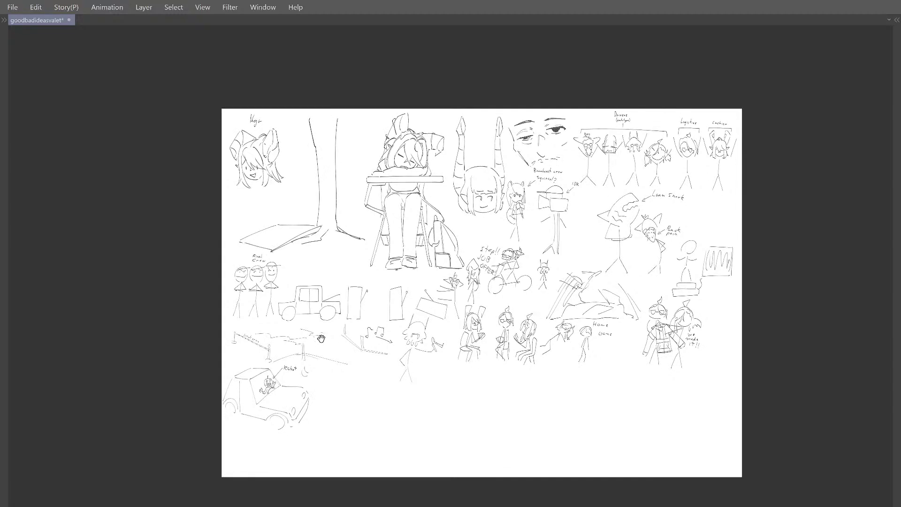
pyautogui.scroll(5, 330, 327)
pyautogui.hotkey('ctrl', 'z')
pyautogui.moveTo(346, 301); pyautogui.dragTo(341, 301)
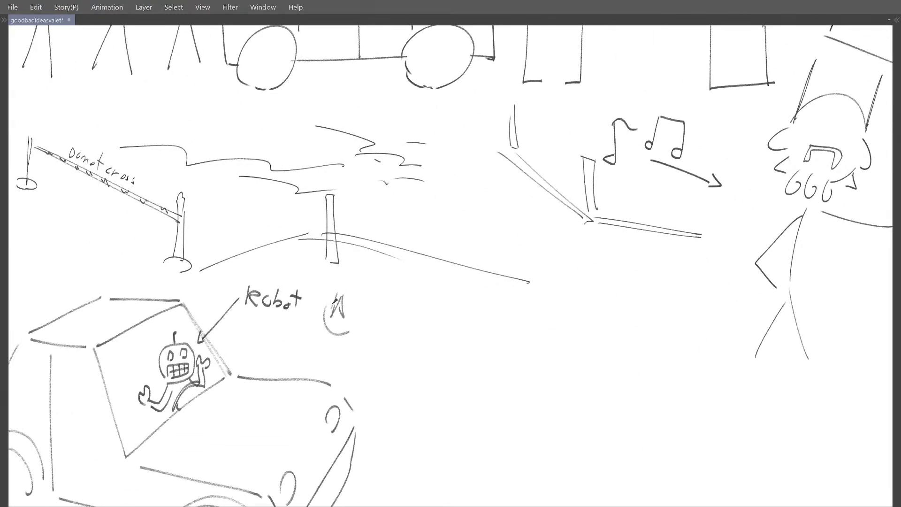
# Step: Fill out the character's hair, add a small sprout on its head, and sketch the body behind the hood
pyautogui.moveTo(315, 307); pyautogui.dragTo(315, 310)
pyautogui.moveTo(337, 288)
pyautogui.mouseDown()
pyautogui.moveTo(325, 298)
pyautogui.moveTo(345, 293)
pyautogui.moveTo(346, 279)
pyautogui.moveTo(363, 326)
pyautogui.moveTo(344, 315)
pyautogui.moveTo(336, 322)
pyautogui.moveTo(374, 342)
pyautogui.moveTo(334, 338)
pyautogui.moveTo(374, 360)
pyautogui.mouseUp()
pyautogui.hotkey('ctrl', 'z')
pyautogui.hotkey('ctrl', 'z')
pyautogui.hotkey('ctrl', 'z')
pyautogui.hotkey('ctrl', 'z')
pyautogui.moveTo(366, 316)
pyautogui.mouseDown()
pyautogui.moveTo(375, 364)
pyautogui.moveTo(362, 341)
pyautogui.moveTo(360, 352)
pyautogui.moveTo(370, 349)
pyautogui.moveTo(371, 331)
pyautogui.moveTo(374, 361)
pyautogui.mouseUp()
pyautogui.hotkey('ctrl', 'z')
pyautogui.hotkey('ctrl', 'z')
pyautogui.scroll(1, 375, 349)
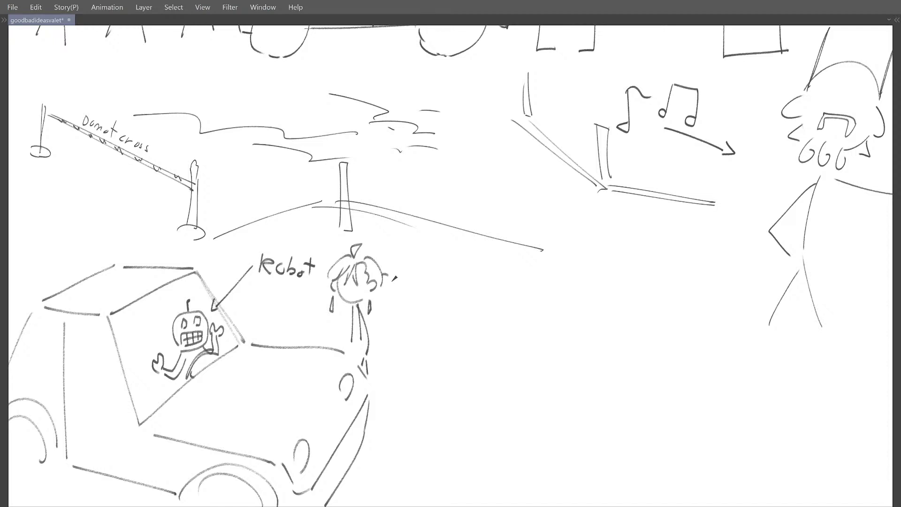
# Step: Add pigtails on both sides of the character's head and a small "x" mark beside it
pyautogui.moveTo(381, 283)
pyautogui.mouseDown()
pyautogui.moveTo(391, 311)
pyautogui.moveTo(376, 307)
pyautogui.moveTo(378, 287)
pyautogui.moveTo(367, 286)
pyautogui.moveTo(345, 307)
pyautogui.moveTo(346, 320)
pyautogui.moveTo(361, 298)
pyautogui.moveTo(353, 283)
pyautogui.moveTo(413, 305)
pyautogui.moveTo(314, 303)
pyautogui.moveTo(354, 296)
pyautogui.moveTo(375, 308)
pyautogui.mouseUp()
pyautogui.keyDown('alt'); pyautogui.click(370, 277); pyautogui.keyUp('alt')
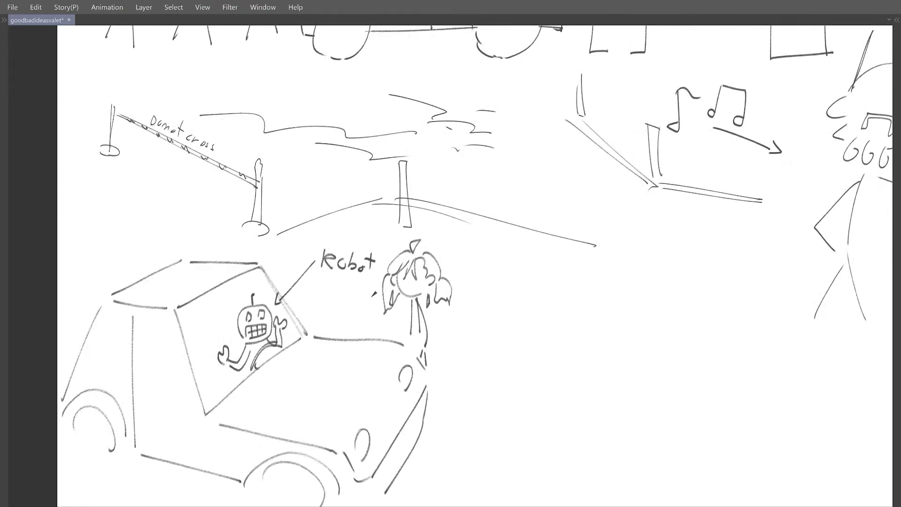
pyautogui.moveTo(434, 257)
pyautogui.mouseDown()
pyautogui.moveTo(403, 270)
pyautogui.moveTo(424, 269)
pyautogui.moveTo(412, 273)
pyautogui.moveTo(369, 266)
pyautogui.moveTo(385, 288)
pyautogui.moveTo(401, 289)
pyautogui.mouseUp()
pyautogui.scroll(-3, 401, 289)
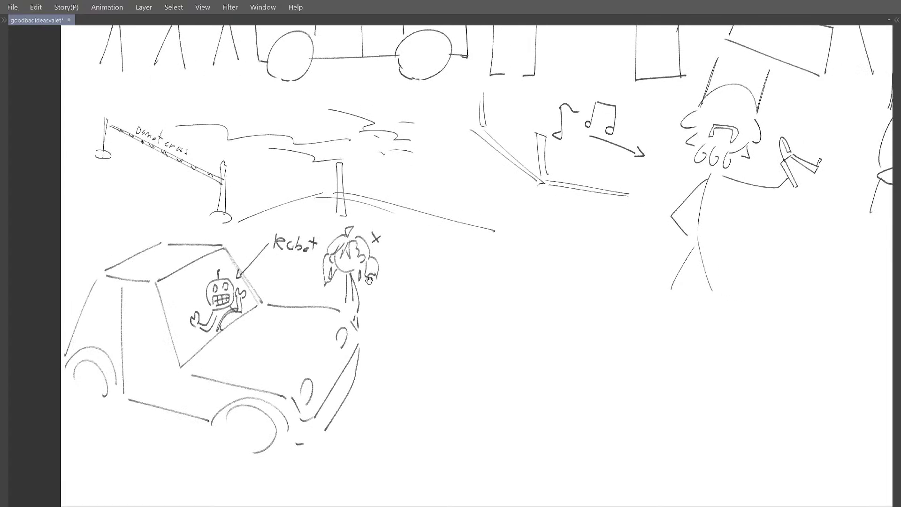
pyautogui.scroll(2, 338, 276)
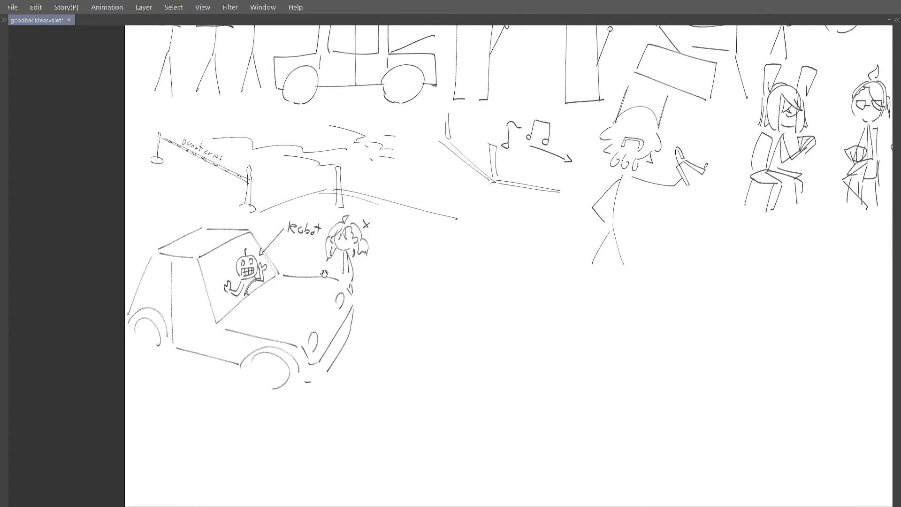
pyautogui.moveTo(324, 272); pyautogui.dragTo(369, 292)
pyautogui.scroll(2, 348, 290)
pyautogui.moveTo(286, 296); pyautogui.dragTo(330, 297)
pyautogui.scroll(-5, 348, 252)
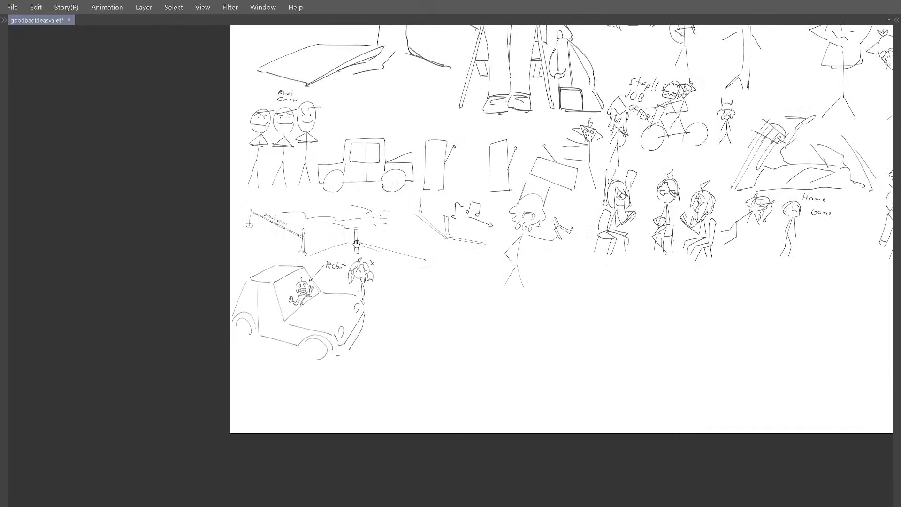
pyautogui.moveTo(376, 264); pyautogui.dragTo(374, 250)
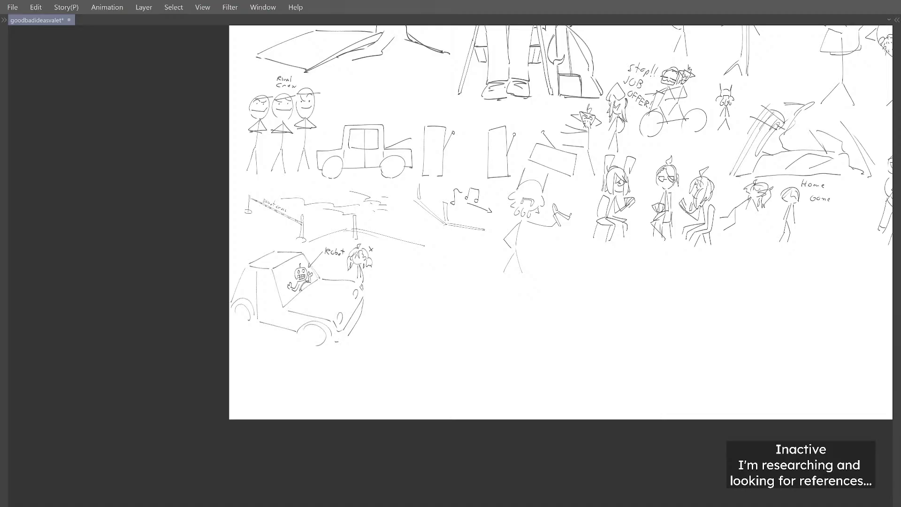
pyautogui.scroll(-1, 404, 176)
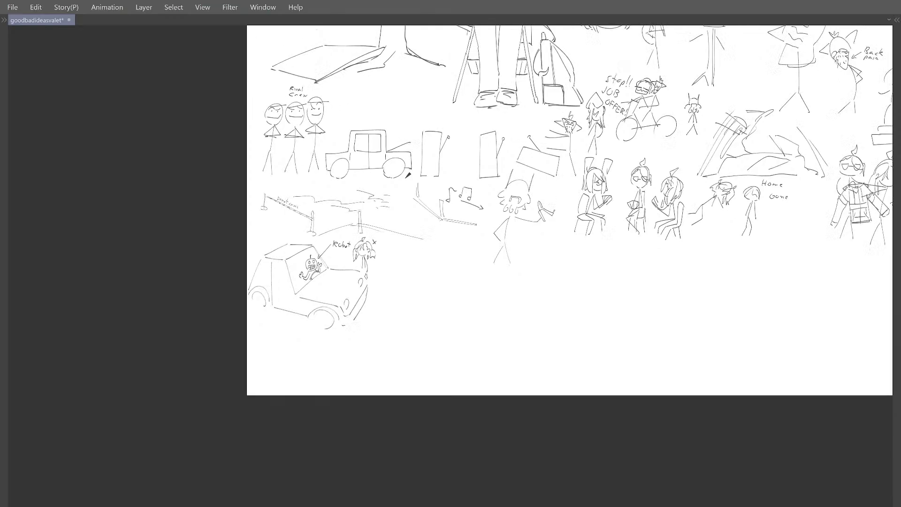
pyautogui.scroll(1, 541, 280)
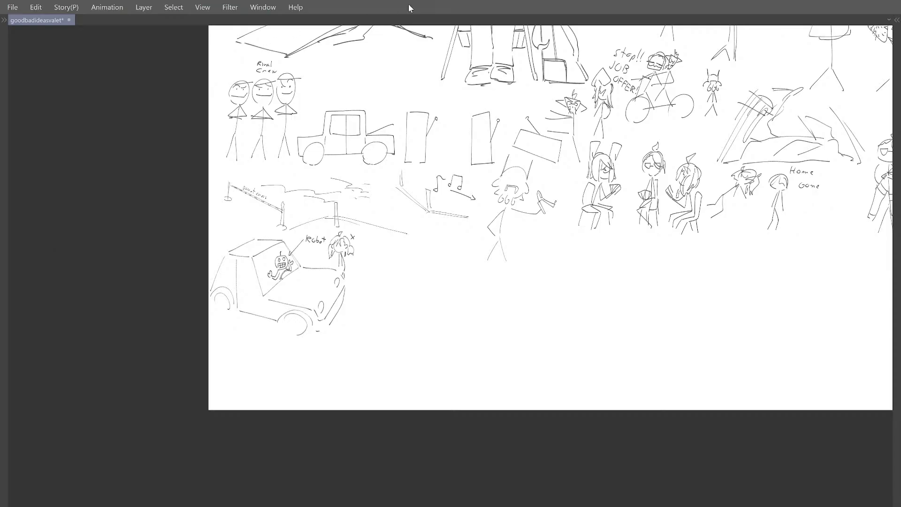
pyautogui.moveTo(429, 326); pyautogui.dragTo(363, 335)
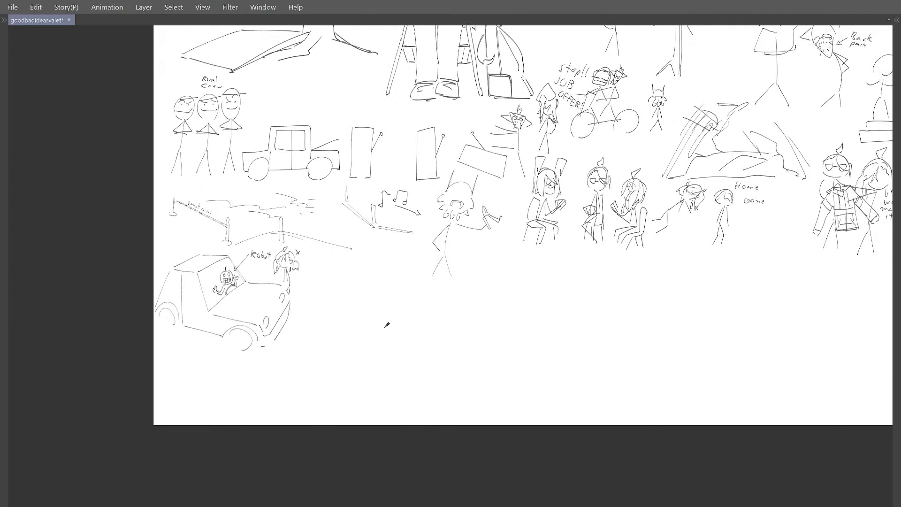
# Step: Sketch a dog's two long ears, shaded nose and small eyes in the empty space beside the car drawing
pyautogui.scroll(1, 341, 310)
pyautogui.scroll(2, 341, 310)
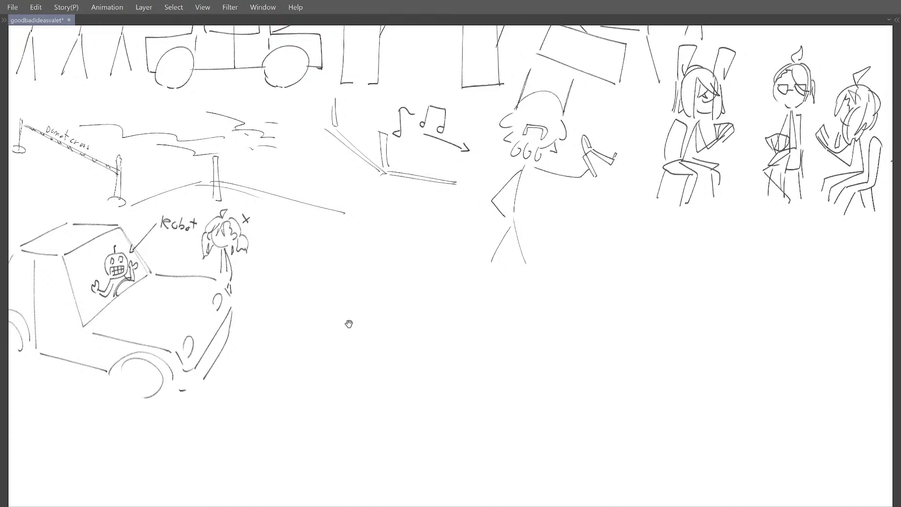
pyautogui.moveTo(327, 315)
pyautogui.mouseDown()
pyautogui.moveTo(346, 330)
pyautogui.moveTo(346, 294)
pyautogui.moveTo(345, 332)
pyautogui.mouseUp()
pyautogui.hotkey('ctrl', 'z')
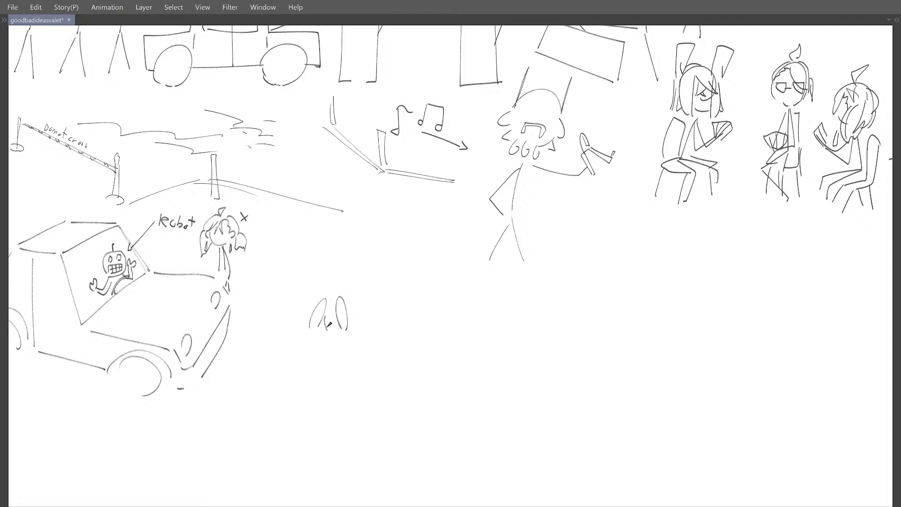
pyautogui.moveTo(331, 325); pyautogui.dragTo(330, 327)
pyautogui.scroll(3, 327, 316)
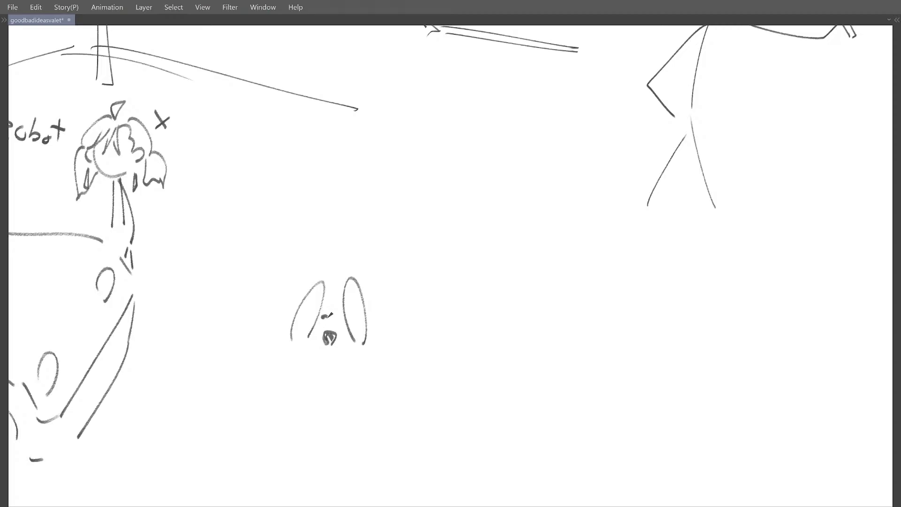
pyautogui.click(325, 316)
pyautogui.click(335, 319)
# Step: Round out the dog's head and muzzle between the two long ears
pyautogui.scroll(-1, 334, 320)
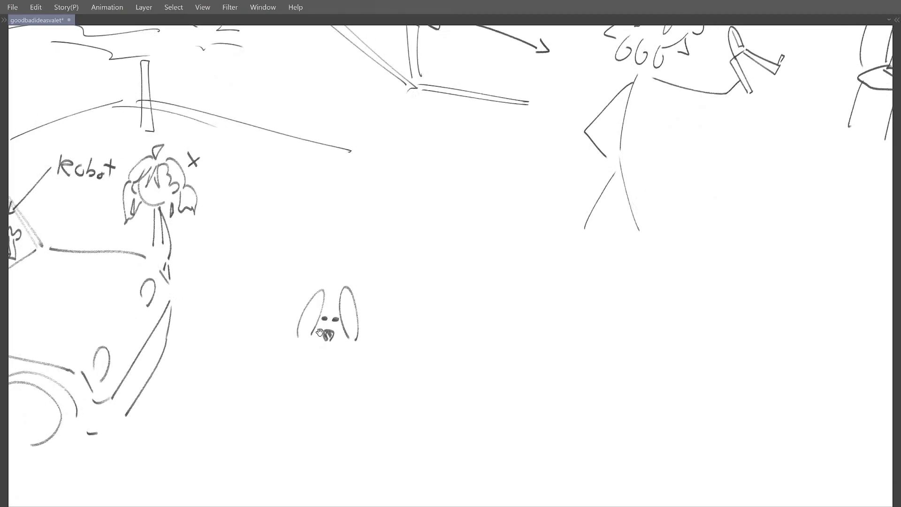
pyautogui.moveTo(318, 328)
pyautogui.mouseDown()
pyautogui.moveTo(325, 346)
pyautogui.moveTo(346, 340)
pyautogui.mouseUp()
pyautogui.hotkey('ctrl', 'z')
pyautogui.hotkey('ctrl', 'z')
pyautogui.hotkey('ctrl', 'z')
pyautogui.moveTo(328, 303)
pyautogui.mouseDown()
pyautogui.moveTo(342, 305)
pyautogui.moveTo(322, 298)
pyautogui.moveTo(386, 282)
pyautogui.moveTo(337, 286)
pyautogui.mouseUp()
pyautogui.click(347, 307)
# Step: Sketch the dog's long body, raised tail and four short legs
pyautogui.moveTo(366, 318)
pyautogui.mouseDown()
pyautogui.moveTo(405, 317)
pyautogui.moveTo(412, 327)
pyautogui.mouseUp()
pyautogui.moveTo(358, 334)
pyautogui.mouseDown()
pyautogui.moveTo(401, 331)
pyautogui.moveTo(406, 345)
pyautogui.moveTo(407, 332)
pyautogui.moveTo(346, 343)
pyautogui.mouseUp()
pyautogui.hotkey('ctrl', 'z')
pyautogui.moveTo(405, 317); pyautogui.dragTo(390, 317)
pyautogui.moveTo(395, 318)
pyautogui.mouseDown()
pyautogui.moveTo(419, 296)
pyautogui.moveTo(408, 321)
pyautogui.moveTo(410, 304)
pyautogui.moveTo(397, 323)
pyautogui.moveTo(375, 315)
pyautogui.moveTo(326, 343)
pyautogui.mouseUp()
pyautogui.hotkey('ctrl', 'z')
pyautogui.hotkey('ctrl', 'z')
pyautogui.moveTo(323, 316)
pyautogui.mouseDown()
pyautogui.moveTo(322, 338)
pyautogui.moveTo(356, 325)
pyautogui.mouseUp()
pyautogui.hotkey('ctrl', 'z')
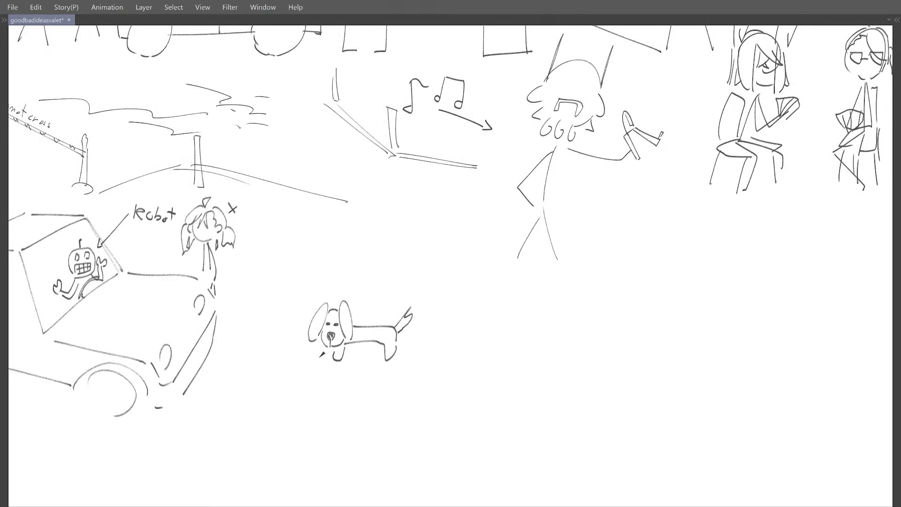
pyautogui.moveTo(320, 348); pyautogui.dragTo(324, 356)
pyautogui.hotkey('ctrl', 'z')
pyautogui.moveTo(375, 344); pyautogui.dragTo(379, 358)
pyautogui.moveTo(365, 305)
pyautogui.mouseDown()
pyautogui.moveTo(351, 291)
pyautogui.moveTo(376, 293)
pyautogui.mouseUp()
# Step: Draw a simple table over the dog with a double-lined top and double-lined legs on both sides
pyautogui.moveTo(280, 302); pyautogui.dragTo(439, 302)
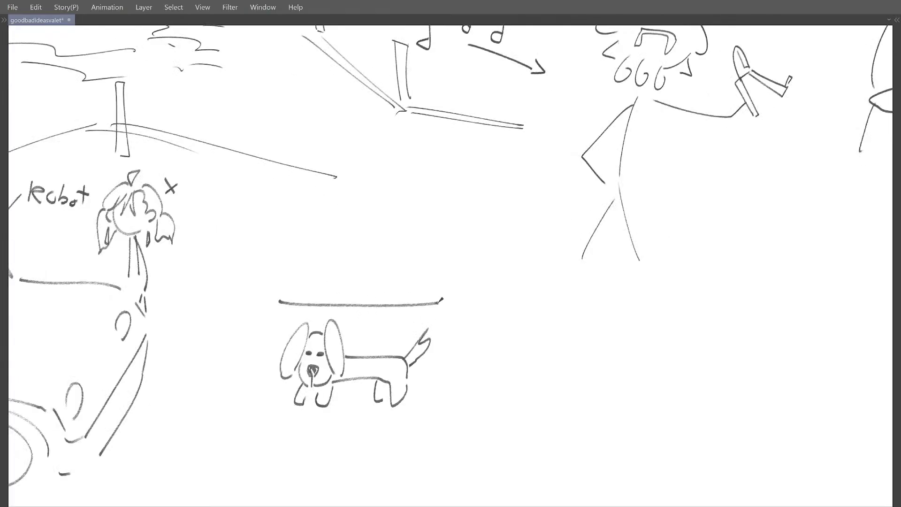
pyautogui.moveTo(280, 298)
pyautogui.mouseDown()
pyautogui.moveTo(396, 292)
pyautogui.moveTo(284, 291)
pyautogui.moveTo(442, 295)
pyautogui.mouseUp()
pyautogui.hotkey('ctrl', 'z')
pyautogui.moveTo(277, 298)
pyautogui.mouseDown()
pyautogui.moveTo(442, 294)
pyautogui.moveTo(445, 396)
pyautogui.mouseUp()
pyautogui.moveTo(441, 302); pyautogui.dragTo(440, 397)
pyautogui.hotkey('ctrl', 'z')
pyautogui.moveTo(284, 325)
pyautogui.mouseDown()
pyautogui.moveTo(302, 318)
pyautogui.moveTo(294, 339)
pyautogui.mouseUp()
pyautogui.hotkey('ctrl', 'z')
pyautogui.moveTo(292, 299); pyautogui.dragTo(293, 393)
# Step: Write the label "underdog" by hand above the table
pyautogui.scroll(-4, 310, 319)
pyautogui.moveTo(335, 259)
pyautogui.mouseDown()
pyautogui.moveTo(286, 263)
pyautogui.moveTo(304, 254)
pyautogui.mouseUp()
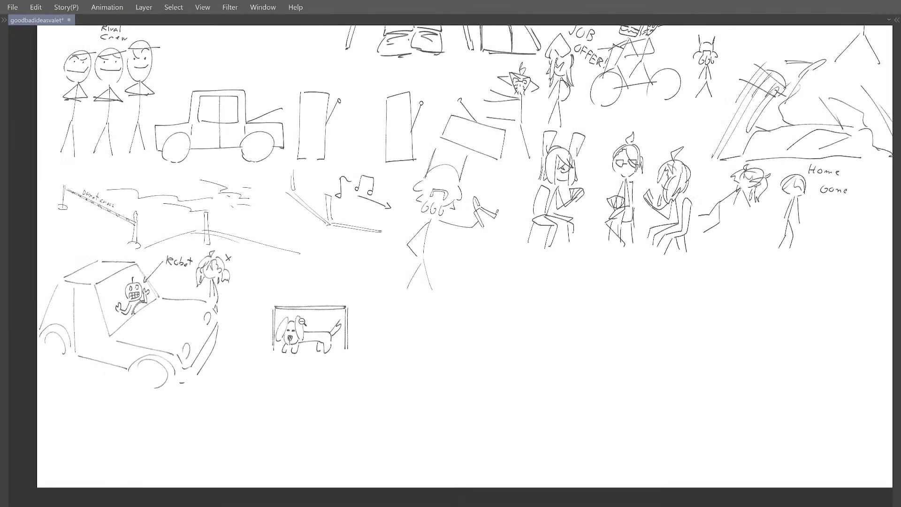
pyautogui.scroll(4, 289, 299)
pyautogui.moveTo(290, 299)
pyautogui.mouseDown()
pyautogui.moveTo(299, 302)
pyautogui.moveTo(299, 315)
pyautogui.mouseUp()
pyautogui.scroll(4, 299, 301)
pyautogui.moveTo(290, 319); pyautogui.dragTo(321, 331)
pyautogui.hotkey('ctrl', 'z')
pyautogui.moveTo(327, 325); pyautogui.dragTo(339, 328)
pyautogui.moveTo(344, 324)
pyautogui.mouseDown()
pyautogui.moveTo(356, 318)
pyautogui.moveTo(367, 335)
pyautogui.mouseUp()
pyautogui.scroll(-5, 368, 311)
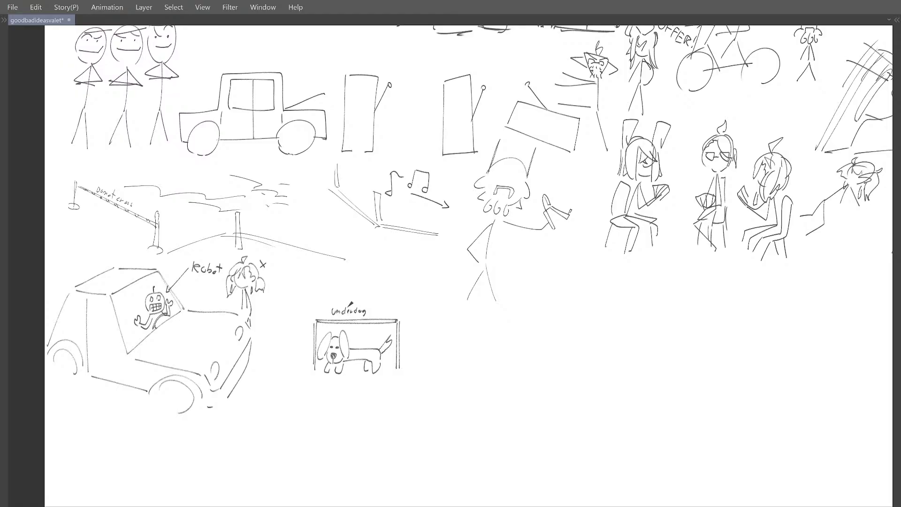
# Step: Lasso the "underdog" label, adjust its position above the table and deselect it
pyautogui.moveTo(327, 311)
pyautogui.mouseDown()
pyautogui.moveTo(367, 316)
pyautogui.moveTo(363, 292)
pyautogui.mouseUp()
pyautogui.moveTo(366, 315)
pyautogui.mouseDown()
pyautogui.moveTo(373, 312)
pyautogui.moveTo(358, 317)
pyautogui.mouseUp()
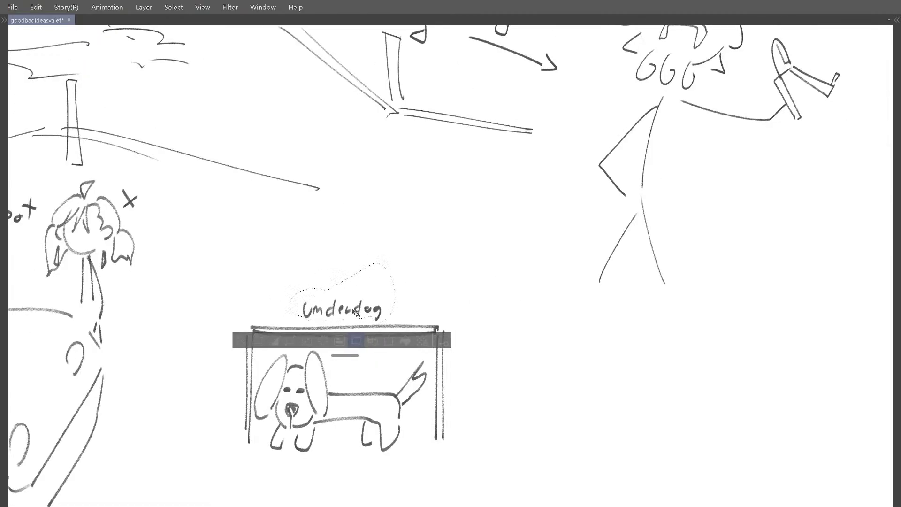
pyautogui.hotkey('ctrl', 'd')
pyautogui.scroll(-2, 382, 285)
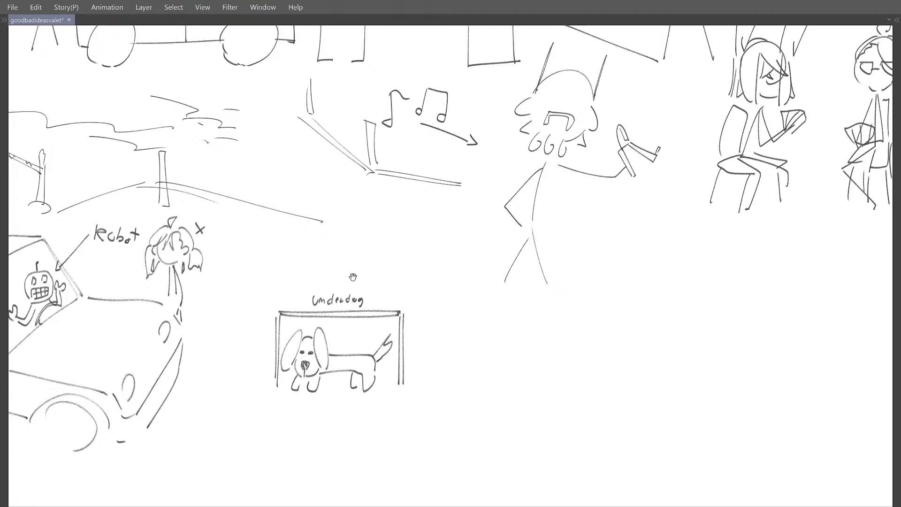
pyautogui.moveTo(362, 342)
pyautogui.mouseDown()
pyautogui.moveTo(373, 295)
pyautogui.moveTo(388, 286)
pyautogui.moveTo(370, 257)
pyautogui.moveTo(411, 251)
pyautogui.moveTo(362, 258)
pyautogui.moveTo(394, 208)
pyautogui.mouseUp()
pyautogui.moveTo(395, 209)
pyautogui.mouseDown()
pyautogui.moveTo(356, 199)
pyautogui.moveTo(356, 253)
pyautogui.moveTo(416, 260)
pyautogui.mouseUp()
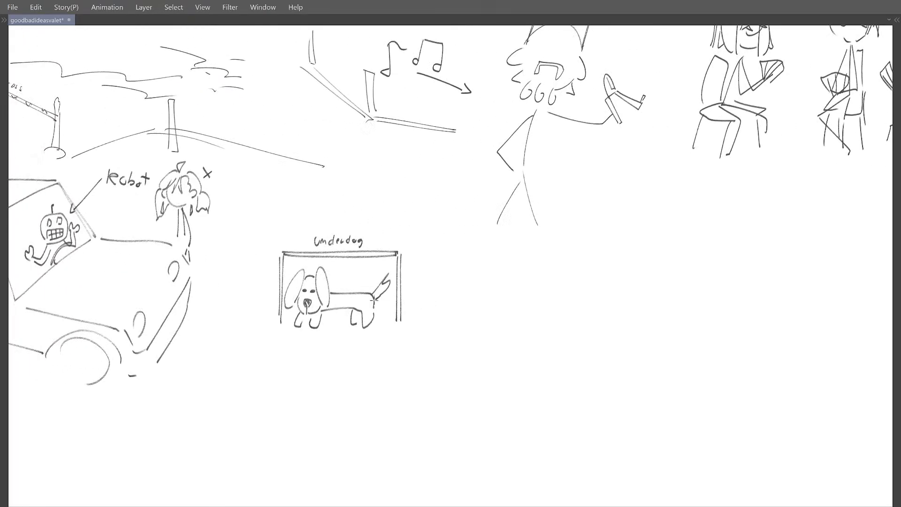
pyautogui.moveTo(372, 303)
pyautogui.mouseDown()
pyautogui.moveTo(321, 264)
pyautogui.moveTo(326, 279)
pyautogui.moveTo(403, 291)
pyautogui.mouseUp()
pyautogui.hotkey('ctrl', 'z')
pyautogui.moveTo(316, 326); pyautogui.dragTo(320, 305)
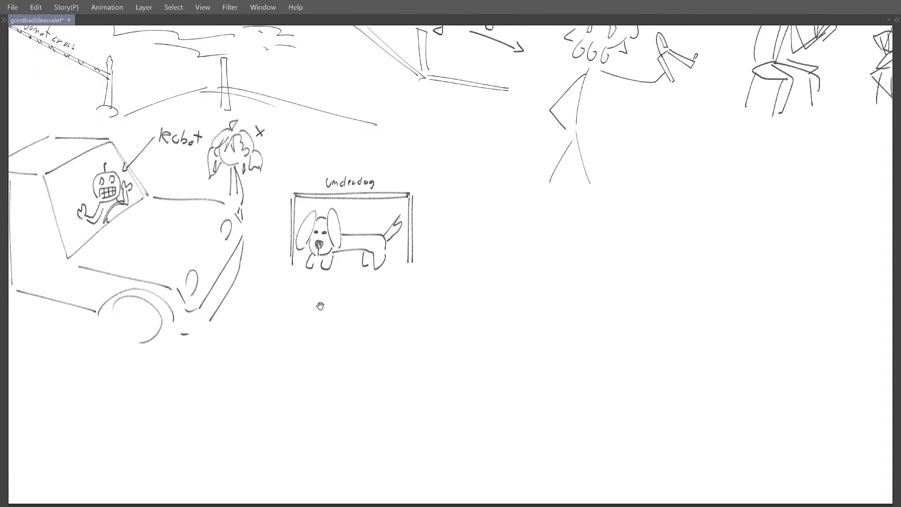
pyautogui.moveTo(323, 342); pyautogui.dragTo(329, 339)
pyautogui.scroll(-3, 326, 258)
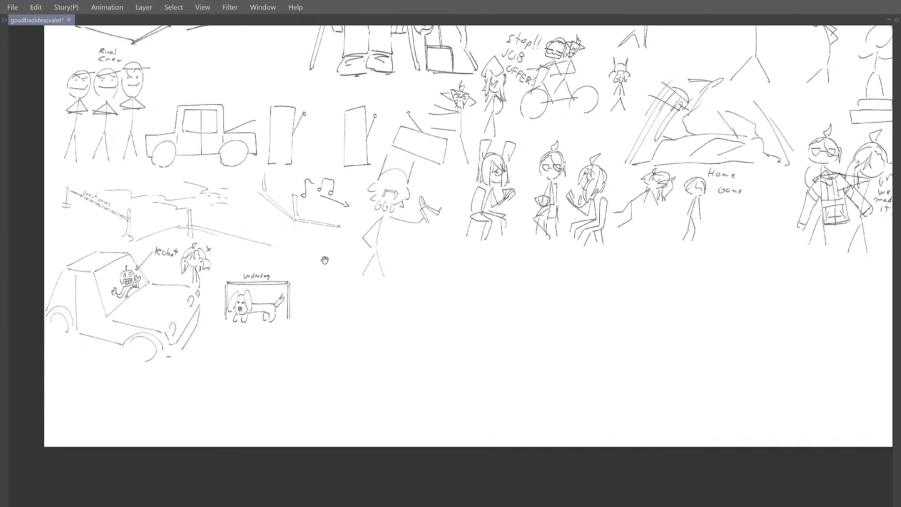
pyautogui.scroll(3, 327, 307)
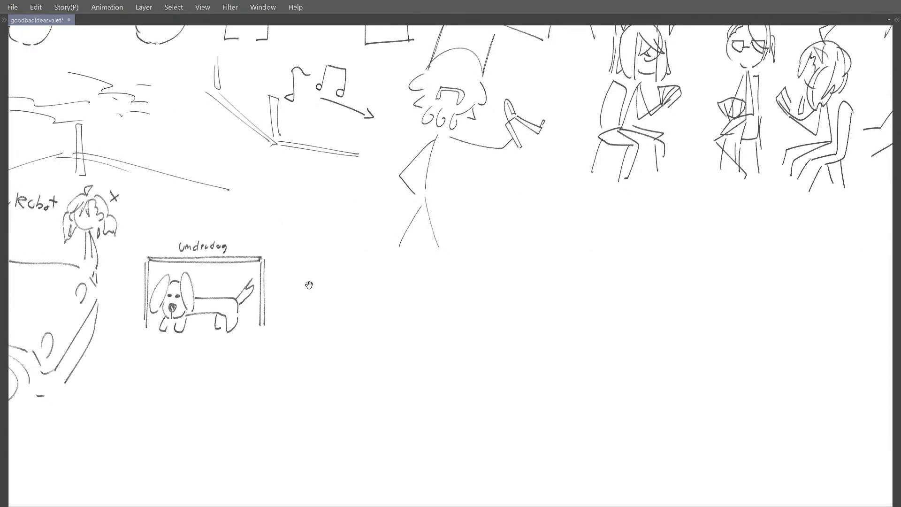
# Step: Sketch the four bent legs and belly line of a walking horse beside the underdog table
pyautogui.moveTo(316, 280)
pyautogui.mouseDown()
pyautogui.moveTo(329, 303)
pyautogui.moveTo(330, 288)
pyautogui.mouseUp()
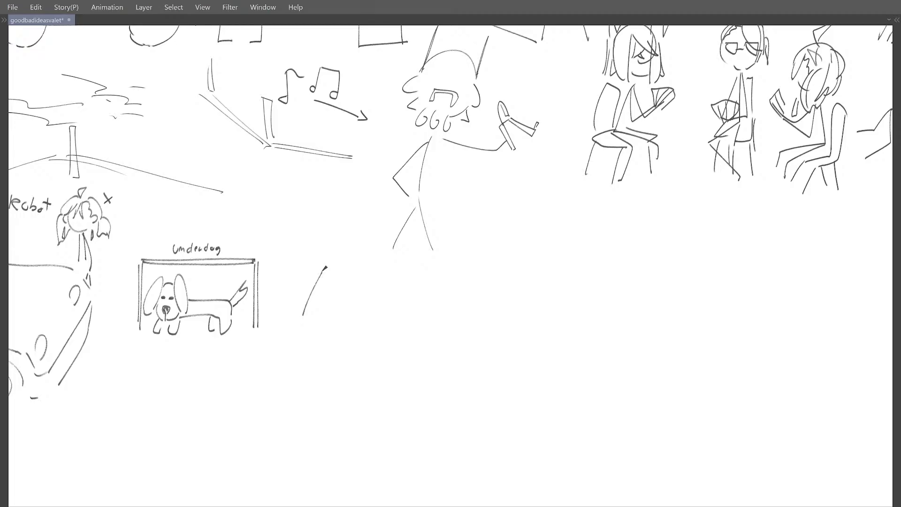
pyautogui.moveTo(310, 308); pyautogui.dragTo(310, 304)
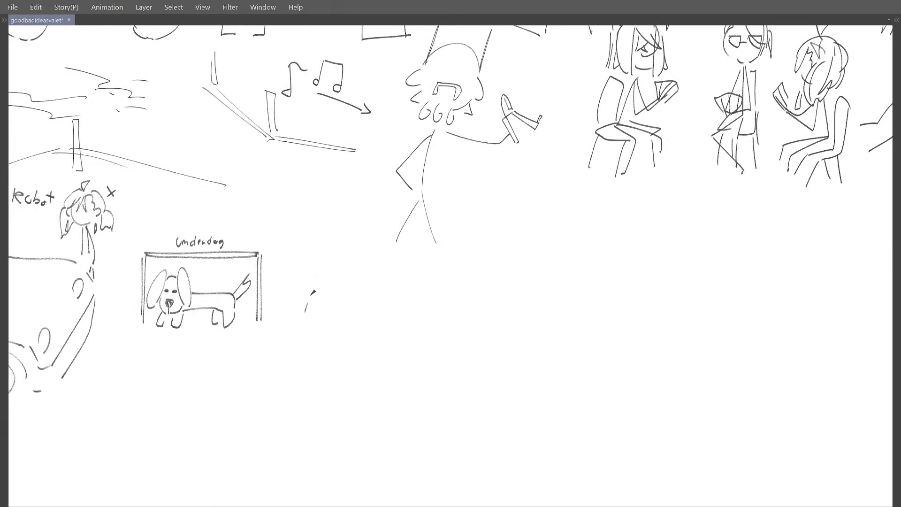
pyautogui.hotkey('ctrl', 'z')
pyautogui.moveTo(321, 273)
pyautogui.mouseDown()
pyautogui.moveTo(300, 318)
pyautogui.moveTo(335, 288)
pyautogui.moveTo(310, 315)
pyautogui.mouseUp()
pyautogui.hotkey('ctrl', 'z')
pyautogui.hotkey('ctrl', 'z')
pyautogui.moveTo(329, 274)
pyautogui.mouseDown()
pyautogui.moveTo(336, 298)
pyautogui.moveTo(347, 300)
pyautogui.moveTo(398, 266)
pyautogui.moveTo(430, 289)
pyautogui.moveTo(401, 288)
pyautogui.moveTo(401, 306)
pyautogui.moveTo(392, 287)
pyautogui.moveTo(382, 302)
pyautogui.moveTo(346, 311)
pyautogui.moveTo(329, 277)
pyautogui.moveTo(353, 317)
pyautogui.mouseUp()
pyautogui.hotkey('ctrl', 'z')
pyautogui.hotkey('ctrl', 'z')
pyautogui.hotkey('ctrl', 'z')
pyautogui.hotkey('ctrl', 'z')
pyautogui.press('e')
pyautogui.press('p')
pyautogui.press('p')
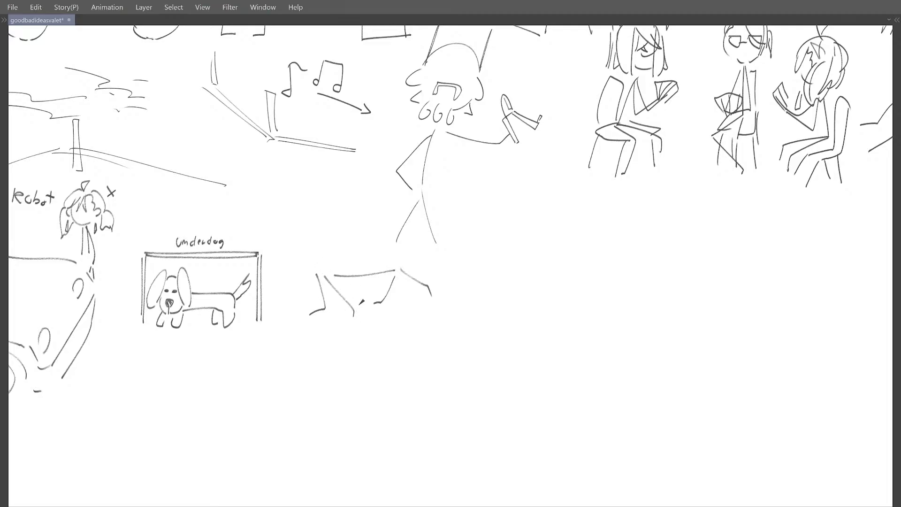
# Step: Add the horse's back line and move the unfinished body slightly down and left, nearer the underdog table
pyautogui.press('space')
pyautogui.moveTo(389, 263); pyautogui.dragTo(391, 269)
pyautogui.moveTo(328, 263); pyautogui.dragTo(406, 260)
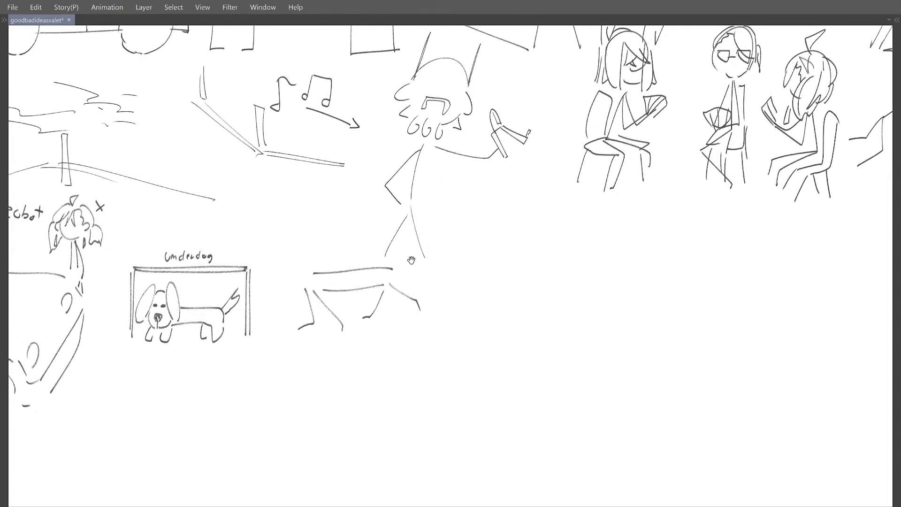
pyautogui.moveTo(354, 250)
pyautogui.mouseDown()
pyautogui.moveTo(402, 356)
pyautogui.moveTo(404, 292)
pyautogui.moveTo(376, 335)
pyautogui.mouseUp()
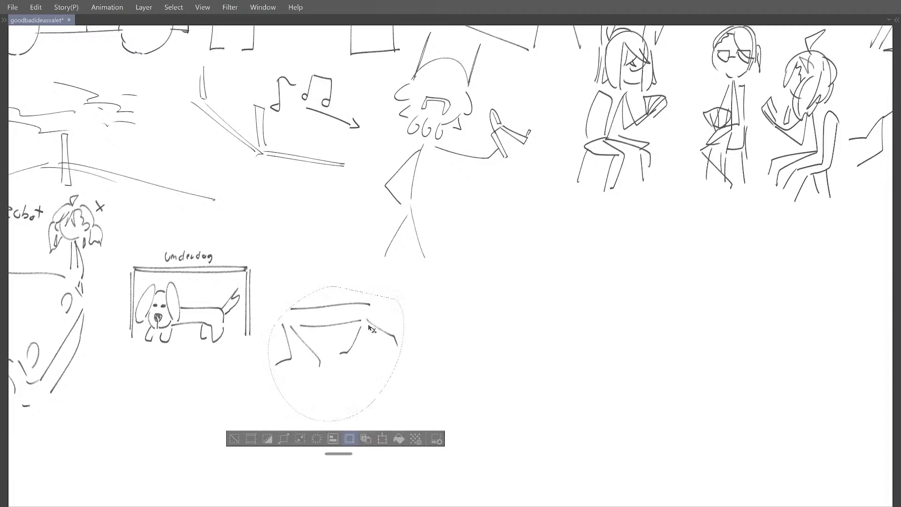
pyautogui.hotkey('ctrl', 'd')
# Step: Sketch the horse's neck, head, ear and wavy mane, and add a bushy tail at its rear
pyautogui.moveTo(376, 298)
pyautogui.mouseDown()
pyautogui.moveTo(394, 266)
pyautogui.moveTo(422, 292)
pyautogui.moveTo(405, 292)
pyautogui.moveTo(415, 298)
pyautogui.moveTo(402, 261)
pyautogui.moveTo(384, 269)
pyautogui.moveTo(370, 303)
pyautogui.mouseUp()
pyautogui.moveTo(408, 276)
pyautogui.mouseDown()
pyautogui.moveTo(379, 303)
pyautogui.moveTo(426, 248)
pyautogui.mouseUp()
pyautogui.hotkey('ctrl', 'z')
pyautogui.hotkey('ctrl', 'z')
pyautogui.hotkey('ctrl', 'z')
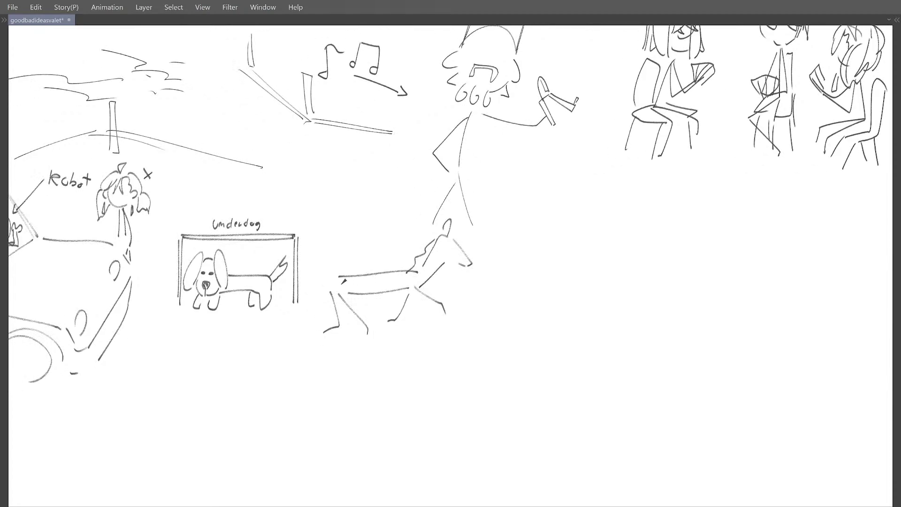
pyautogui.moveTo(329, 285)
pyautogui.mouseDown()
pyautogui.moveTo(316, 300)
pyautogui.moveTo(327, 290)
pyautogui.mouseUp()
pyautogui.moveTo(376, 277); pyautogui.dragTo(357, 272)
# Step: Lasso the horse sketch, move it into the empty space below the underdog table and deselect it
pyautogui.scroll(-2, 375, 269)
pyautogui.scroll(3, 356, 271)
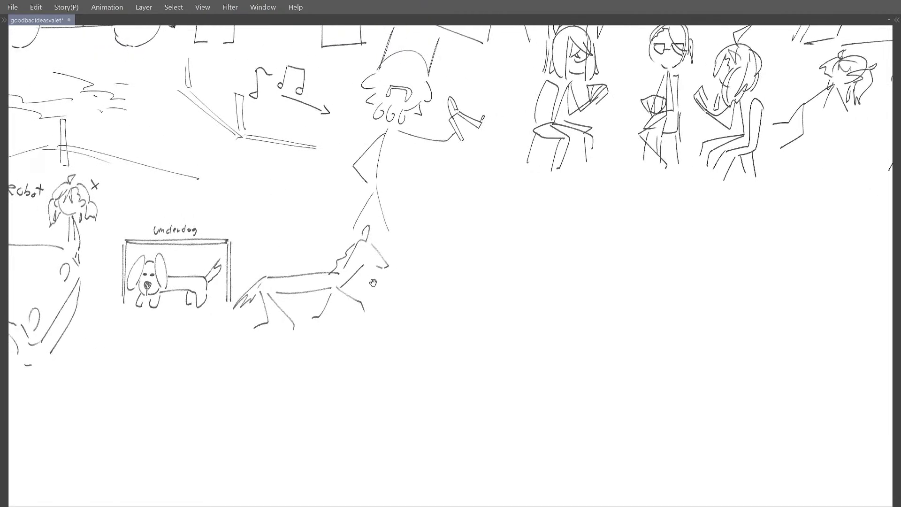
pyautogui.scroll(1, 364, 304)
pyautogui.moveTo(363, 304); pyautogui.dragTo(354, 303)
pyautogui.scroll(-2, 383, 288)
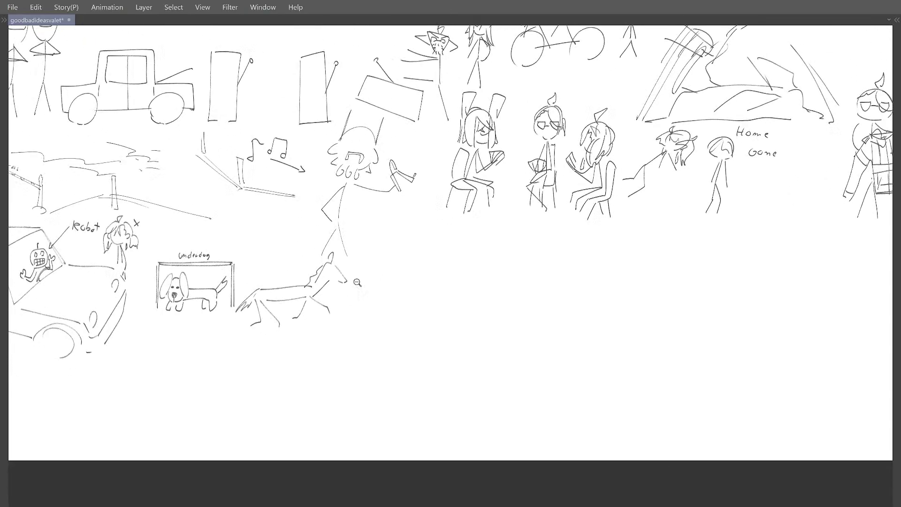
pyautogui.scroll(2, 371, 282)
pyautogui.scroll(-2, 384, 282)
pyautogui.moveTo(384, 282); pyautogui.dragTo(317, 239)
pyautogui.moveTo(360, 273); pyautogui.dragTo(388, 279)
pyautogui.hotkey('ctrl', 'z')
pyautogui.moveTo(285, 229)
pyautogui.mouseDown()
pyautogui.moveTo(249, 259)
pyautogui.moveTo(232, 298)
pyautogui.moveTo(344, 363)
pyautogui.moveTo(423, 238)
pyautogui.moveTo(391, 202)
pyautogui.moveTo(326, 199)
pyautogui.mouseUp()
pyautogui.moveTo(343, 293)
pyautogui.mouseDown()
pyautogui.moveTo(396, 284)
pyautogui.moveTo(300, 352)
pyautogui.moveTo(264, 361)
pyautogui.mouseUp()
pyautogui.hotkey('ctrl', 'd')
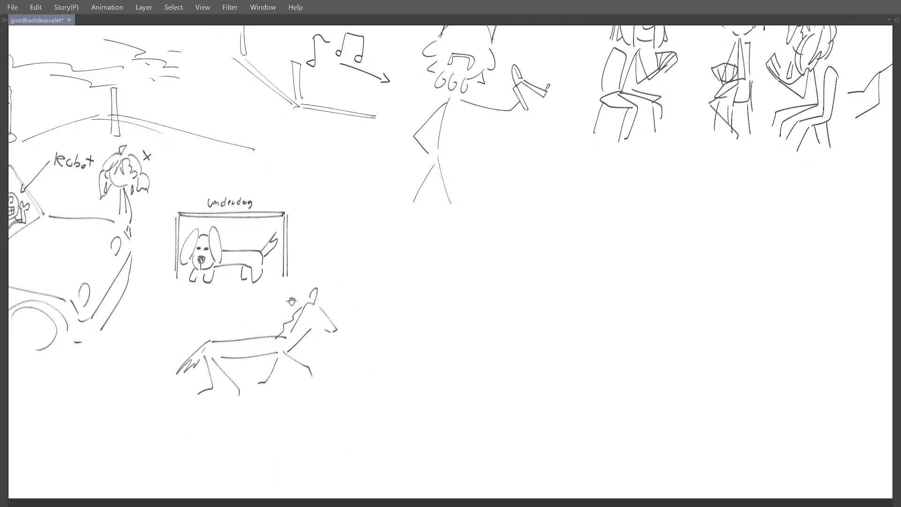
# Step: Nudge the horse sketch slightly up and left, closer beneath the underdog table, and deselect it
pyautogui.moveTo(280, 307); pyautogui.dragTo(401, 288)
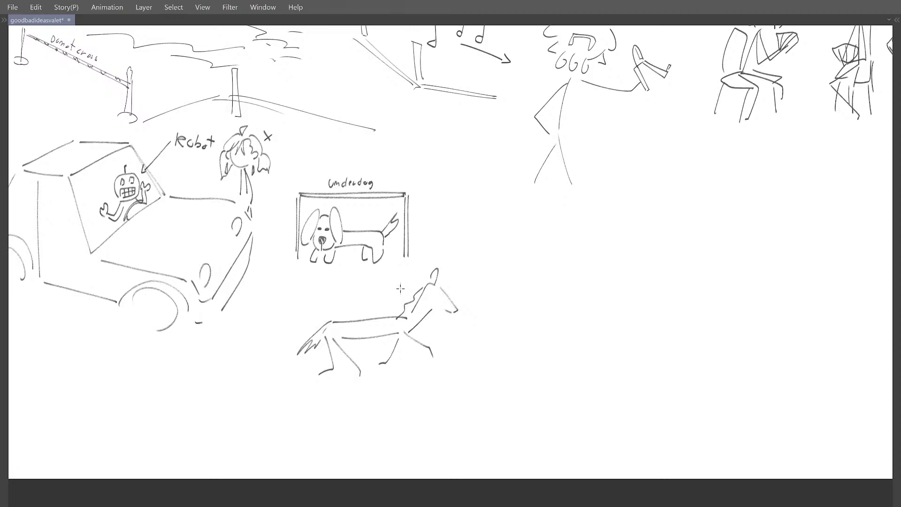
pyautogui.moveTo(418, 302)
pyautogui.mouseDown()
pyautogui.moveTo(341, 312)
pyautogui.moveTo(400, 317)
pyautogui.moveTo(341, 312)
pyautogui.mouseUp()
pyautogui.scroll(-1, 368, 303)
pyautogui.scroll(1, 365, 301)
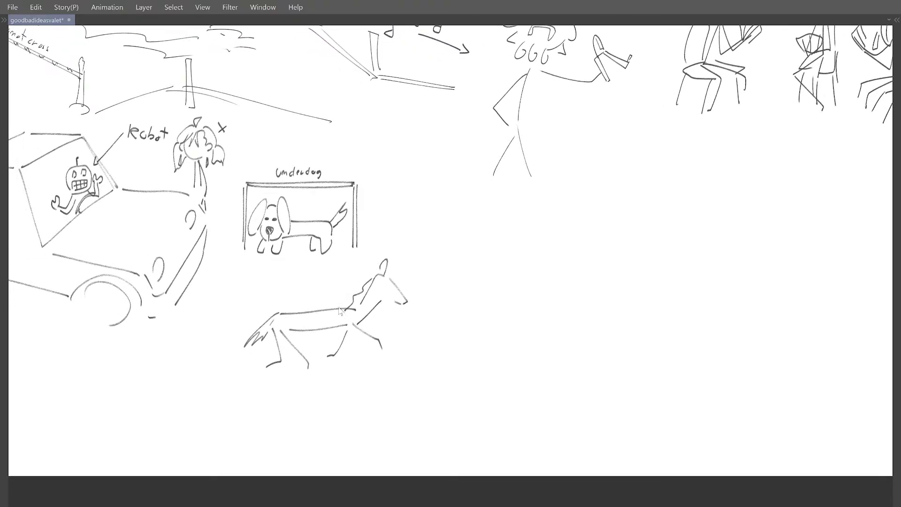
pyautogui.moveTo(326, 282)
pyautogui.mouseDown()
pyautogui.moveTo(207, 374)
pyautogui.moveTo(448, 265)
pyautogui.moveTo(385, 248)
pyautogui.mouseUp()
pyautogui.moveTo(353, 311); pyautogui.dragTo(327, 303)
pyautogui.hotkey('ctrl', 'd')
pyautogui.moveTo(383, 207)
pyautogui.mouseDown()
pyautogui.moveTo(313, 257)
pyautogui.moveTo(320, 274)
pyautogui.mouseUp()
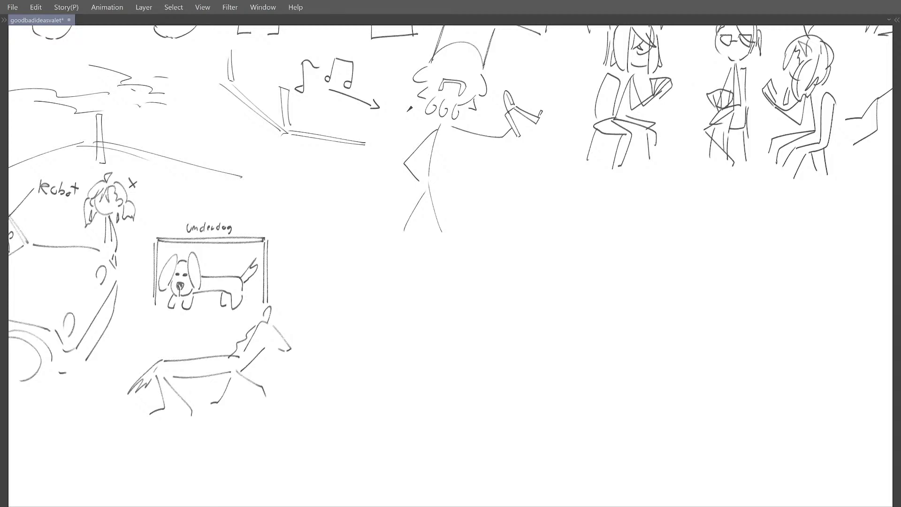
# Step: Sketch a fluffy, hatched sheep body with a small drooping-eared head to the right of the underdog table
pyautogui.moveTo(330, 380)
pyautogui.mouseDown()
pyautogui.moveTo(333, 364)
pyautogui.moveTo(392, 349)
pyautogui.mouseUp()
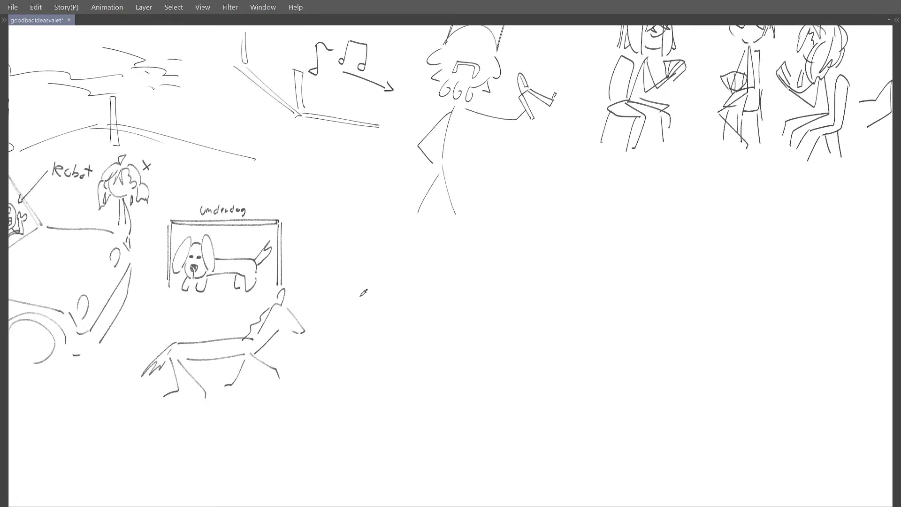
pyautogui.moveTo(344, 293)
pyautogui.mouseDown()
pyautogui.moveTo(352, 266)
pyautogui.moveTo(376, 278)
pyautogui.moveTo(379, 255)
pyautogui.mouseUp()
pyautogui.hotkey('ctrl', 'z')
pyautogui.moveTo(347, 311)
pyautogui.mouseDown()
pyautogui.moveTo(375, 265)
pyautogui.moveTo(405, 248)
pyautogui.moveTo(420, 276)
pyautogui.moveTo(412, 302)
pyautogui.moveTo(368, 319)
pyautogui.moveTo(359, 289)
pyautogui.moveTo(383, 262)
pyautogui.moveTo(422, 250)
pyautogui.moveTo(432, 280)
pyautogui.moveTo(411, 313)
pyautogui.moveTo(387, 326)
pyautogui.moveTo(380, 304)
pyautogui.moveTo(358, 306)
pyautogui.moveTo(358, 298)
pyautogui.moveTo(381, 264)
pyautogui.moveTo(427, 280)
pyautogui.moveTo(414, 286)
pyautogui.moveTo(405, 267)
pyautogui.moveTo(393, 286)
pyautogui.moveTo(414, 284)
pyautogui.mouseUp()
pyautogui.hotkey('ctrl', 'z')
pyautogui.press('p')
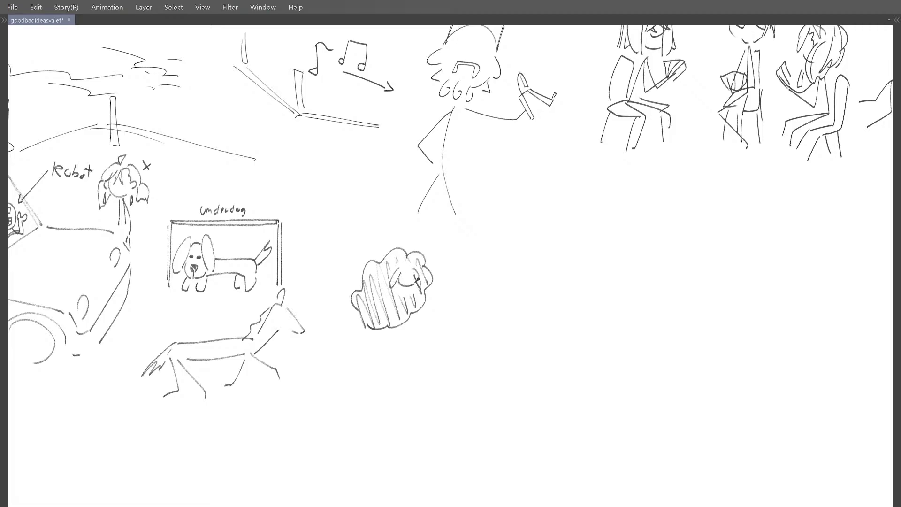
# Step: Try a dot nose on the sheep's face, and undo the face and ears
pyautogui.scroll(3, 413, 263)
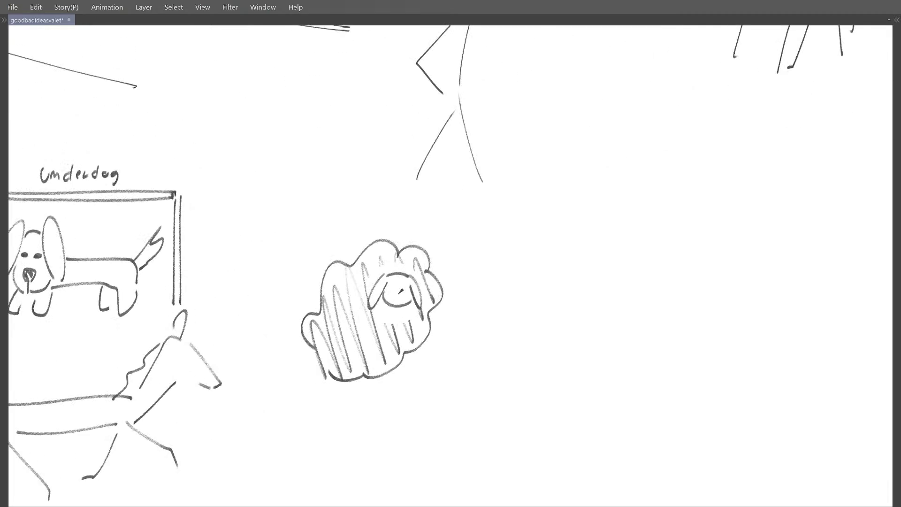
pyautogui.scroll(-3, 408, 282)
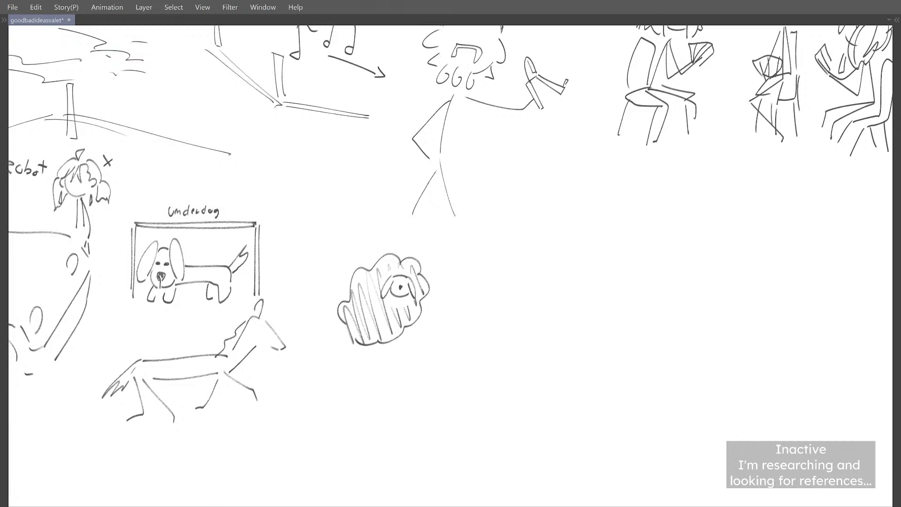
pyautogui.moveTo(378, 277); pyautogui.dragTo(404, 300)
pyautogui.scroll(3, 399, 291)
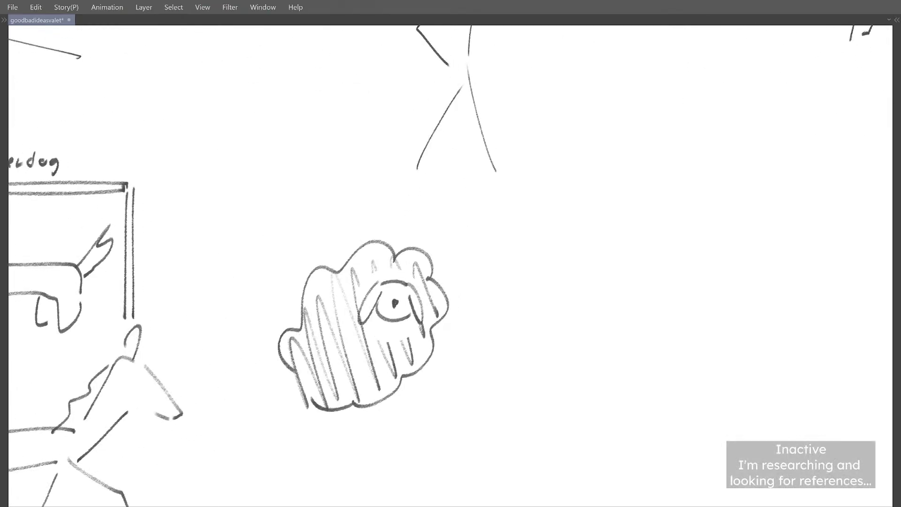
pyautogui.hotkey('ctrl', 'z')
pyautogui.hotkey('ctrl', 'z')
pyautogui.hotkey('ctrl', 'z')
pyautogui.hotkey('ctrl', 'z')
pyautogui.hotkey('ctrl', 'z')
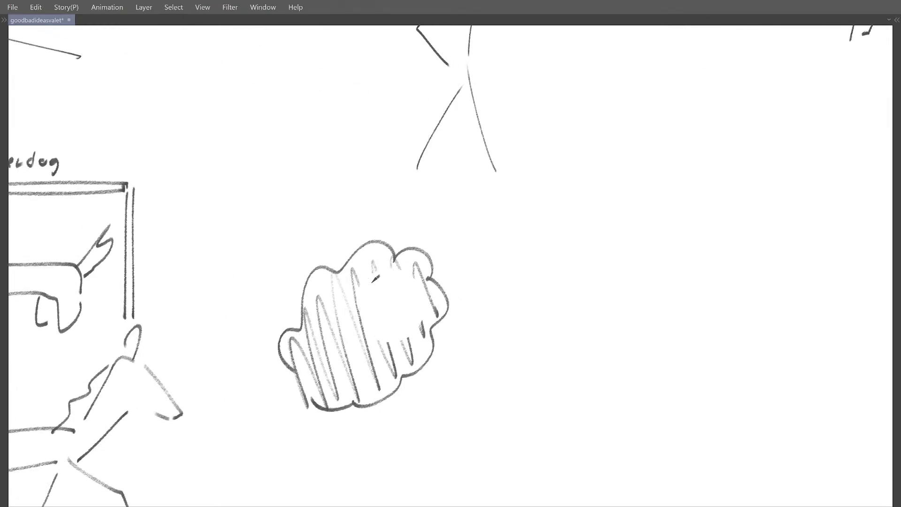
# Step: Redraw the sheep's face as a longer oval with drooping ears, a wool tuft and a small nose and mouth
pyautogui.moveTo(378, 277)
pyautogui.mouseDown()
pyautogui.moveTo(361, 297)
pyautogui.moveTo(421, 301)
pyautogui.moveTo(378, 310)
pyautogui.moveTo(413, 298)
pyautogui.moveTo(390, 315)
pyautogui.moveTo(394, 288)
pyautogui.moveTo(374, 284)
pyautogui.moveTo(301, 319)
pyautogui.moveTo(354, 376)
pyautogui.mouseUp()
pyautogui.hotkey('ctrl', 'z')
pyautogui.moveTo(353, 384)
pyautogui.mouseDown()
pyautogui.moveTo(348, 364)
pyautogui.moveTo(375, 323)
pyautogui.mouseUp()
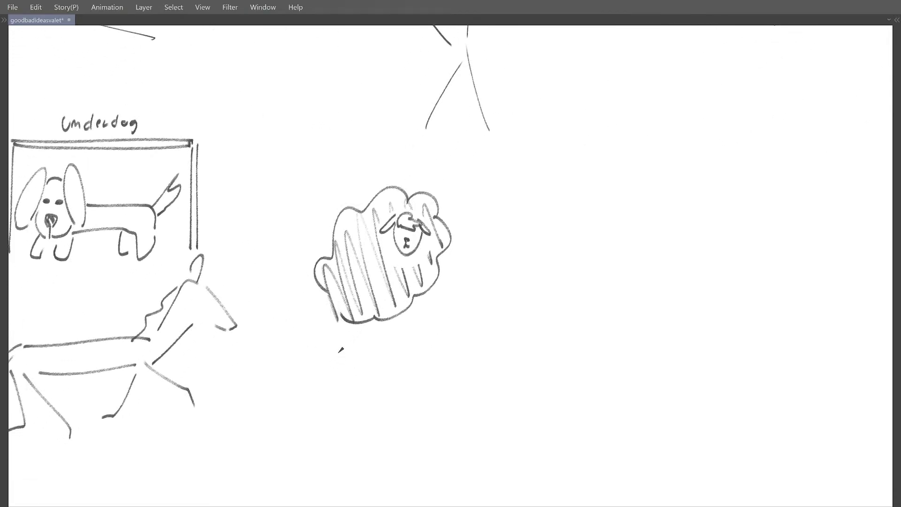
# Step: Add two straight legs under the sheep and thin stick arms on both sides of its body
pyautogui.moveTo(335, 303); pyautogui.dragTo(327, 362)
pyautogui.moveTo(376, 321); pyautogui.dragTo(379, 368)
pyautogui.moveTo(439, 255); pyautogui.dragTo(474, 271)
pyautogui.moveTo(349, 233)
pyautogui.mouseDown()
pyautogui.moveTo(309, 206)
pyautogui.moveTo(306, 240)
pyautogui.mouseUp()
pyautogui.hotkey('ctrl', 'z')
pyautogui.hotkey('ctrl', 'z')
pyautogui.moveTo(372, 228)
pyautogui.mouseDown()
pyautogui.moveTo(390, 229)
pyautogui.moveTo(372, 253)
pyautogui.mouseUp()
pyautogui.hotkey('ctrl', 'z')
# Step: Lasso the sheep sketch, move it left next to the underdog table and deselect it
pyautogui.moveTo(366, 199)
pyautogui.mouseDown()
pyautogui.moveTo(422, 238)
pyautogui.moveTo(413, 215)
pyautogui.mouseUp()
pyautogui.moveTo(401, 254); pyautogui.dragTo(380, 232)
pyautogui.hotkey('ctrl', 'd')
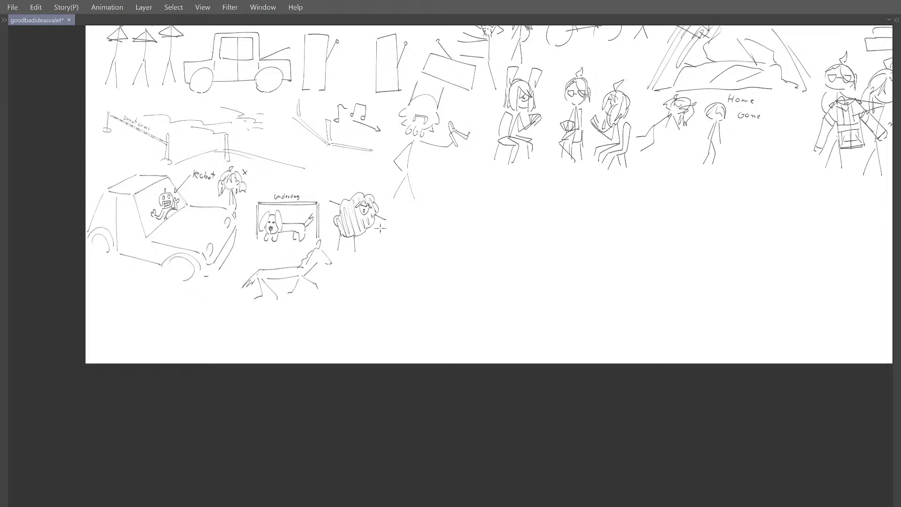
pyautogui.scroll(4, 393, 233)
pyautogui.scroll(-2, 425, 272)
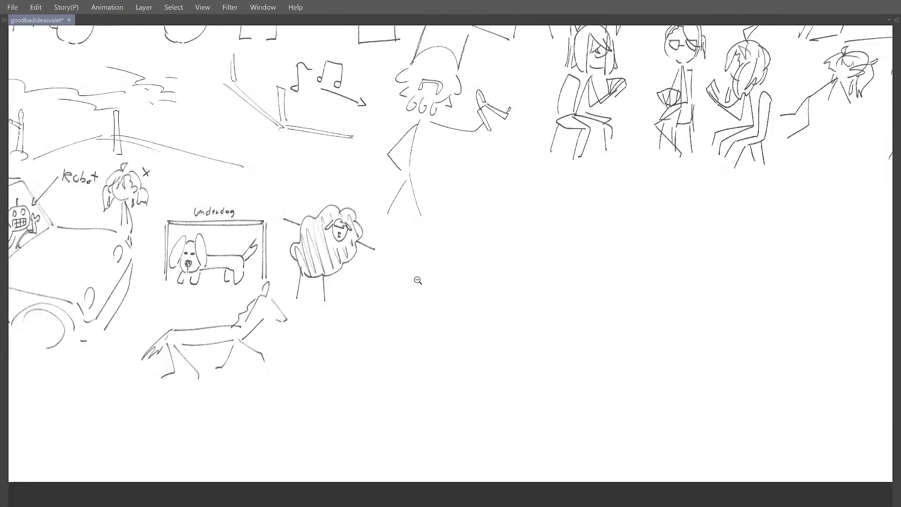
# Step: Sketch a tall arched snake neck with a forked tongue in the blank area below the sheep
pyautogui.moveTo(407, 279); pyautogui.dragTo(392, 278)
pyautogui.moveTo(364, 321)
pyautogui.mouseDown()
pyautogui.moveTo(386, 284)
pyautogui.moveTo(393, 312)
pyautogui.moveTo(367, 282)
pyautogui.moveTo(423, 346)
pyautogui.mouseUp()
pyautogui.hotkey('ctrl', 'z')
pyautogui.scroll(2, 368, 278)
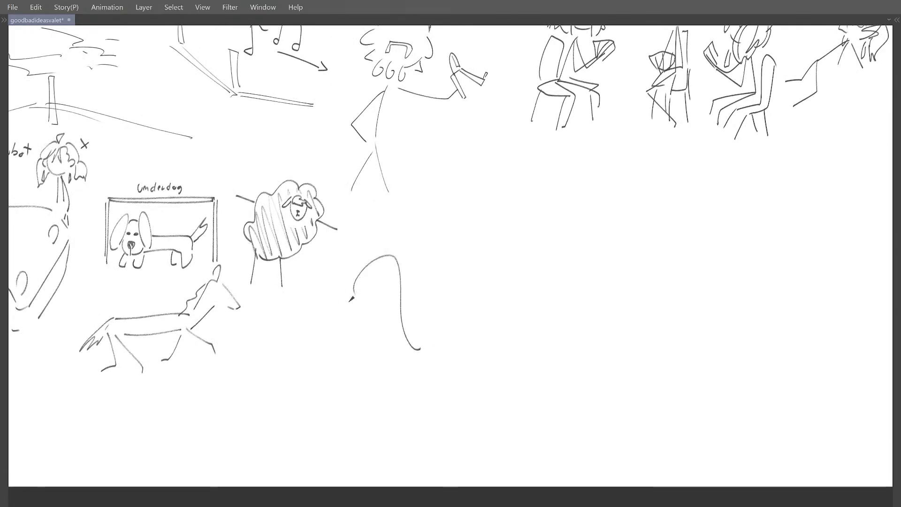
pyautogui.moveTo(359, 295); pyautogui.dragTo(350, 316)
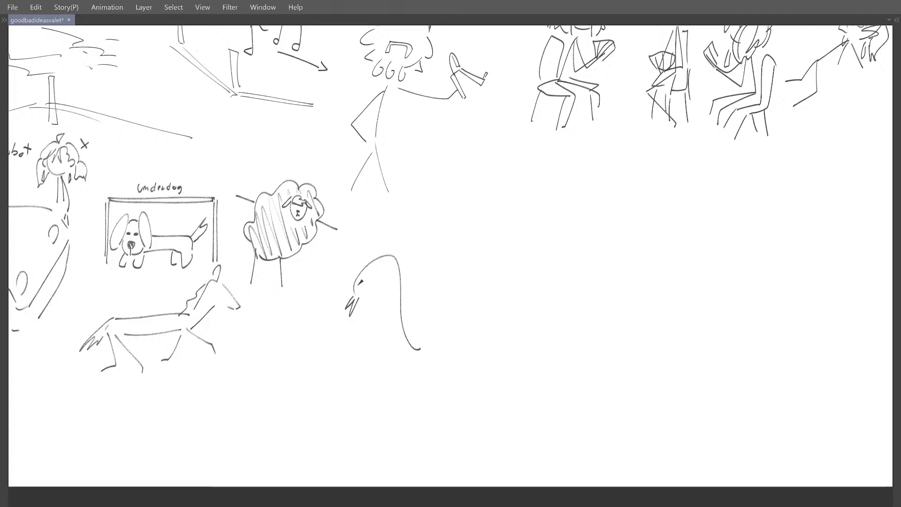
# Step: Draw the snake's face with slanted brows, small eyes and a short mouth line above the tongue
pyautogui.scroll(3, 365, 282)
pyautogui.moveTo(355, 284)
pyautogui.mouseDown()
pyautogui.moveTo(379, 275)
pyautogui.moveTo(369, 294)
pyautogui.moveTo(356, 290)
pyautogui.moveTo(368, 303)
pyautogui.moveTo(377, 292)
pyautogui.moveTo(379, 306)
pyautogui.moveTo(361, 307)
pyautogui.mouseUp()
pyautogui.hotkey('ctrl', 'z')
pyautogui.hotkey('ctrl', 'z')
pyautogui.hotkey('ctrl', 'z')
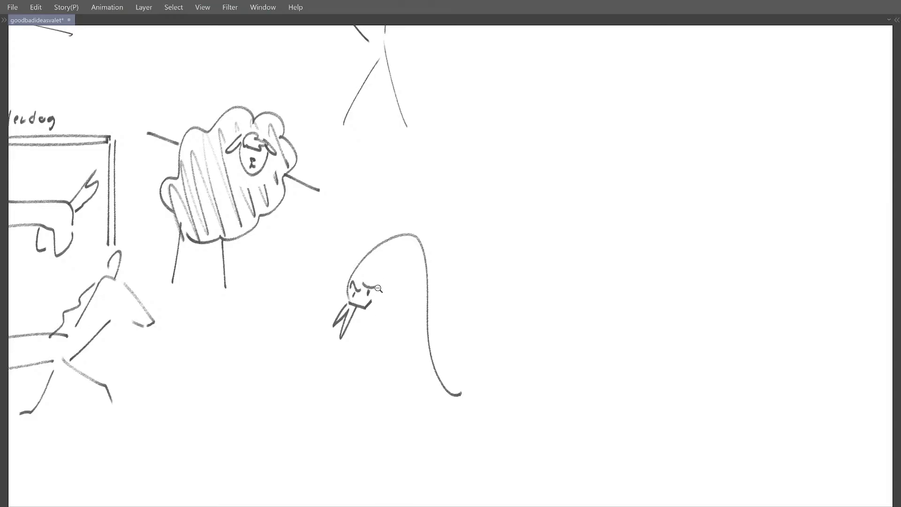
pyautogui.click(379, 288)
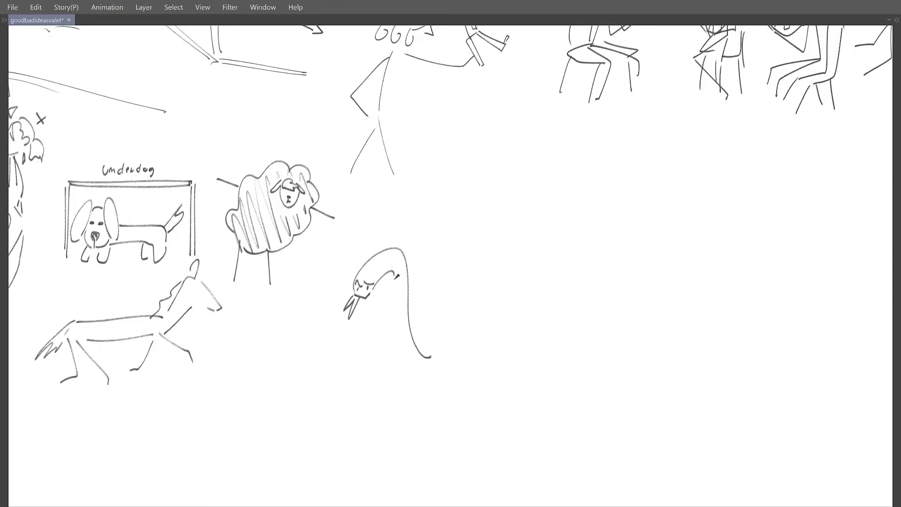
# Step: Draw the inner line of the snake's neck and a narrow necktie hanging on its front
pyautogui.moveTo(395, 279); pyautogui.dragTo(397, 345)
pyautogui.hotkey('ctrl', 'z')
pyautogui.moveTo(374, 287)
pyautogui.mouseDown()
pyautogui.moveTo(407, 353)
pyautogui.moveTo(421, 361)
pyautogui.mouseUp()
pyautogui.hotkey('ctrl', 'z')
pyautogui.moveTo(402, 307)
pyautogui.mouseDown()
pyautogui.moveTo(405, 290)
pyautogui.moveTo(397, 313)
pyautogui.moveTo(408, 339)
pyautogui.moveTo(404, 297)
pyautogui.moveTo(395, 327)
pyautogui.moveTo(404, 295)
pyautogui.mouseUp()
pyautogui.click(398, 295)
pyautogui.hotkey('ctrl', 'z')
pyautogui.hotkey('ctrl', 'z')
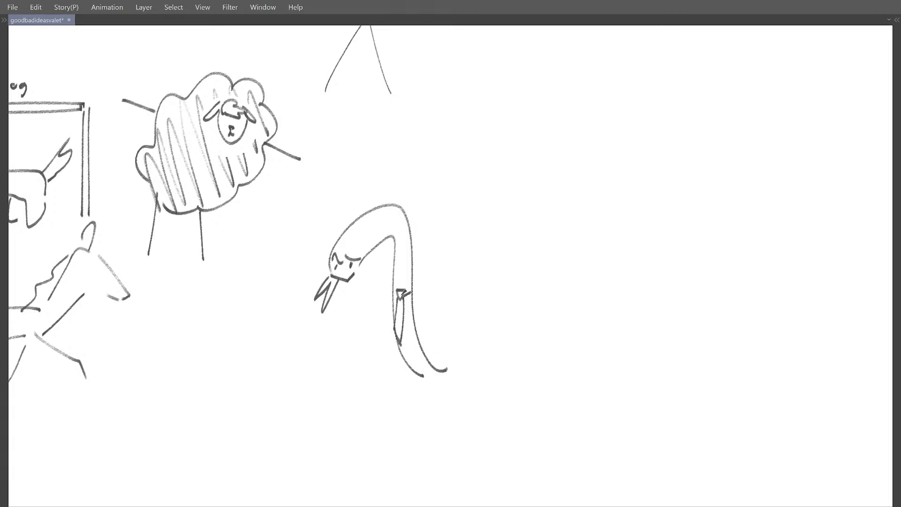
# Step: Draw a short bottle and a taller capped bottle side by side under the snake's head
pyautogui.scroll(-4, 399, 294)
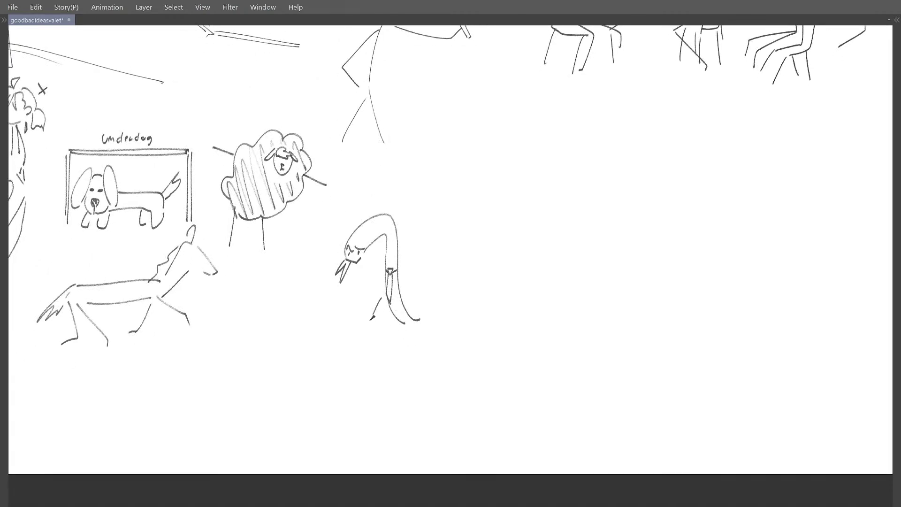
pyautogui.moveTo(370, 306)
pyautogui.mouseDown()
pyautogui.moveTo(372, 318)
pyautogui.moveTo(370, 301)
pyautogui.mouseUp()
pyautogui.hotkey('ctrl', 'z')
pyautogui.scroll(3, 376, 300)
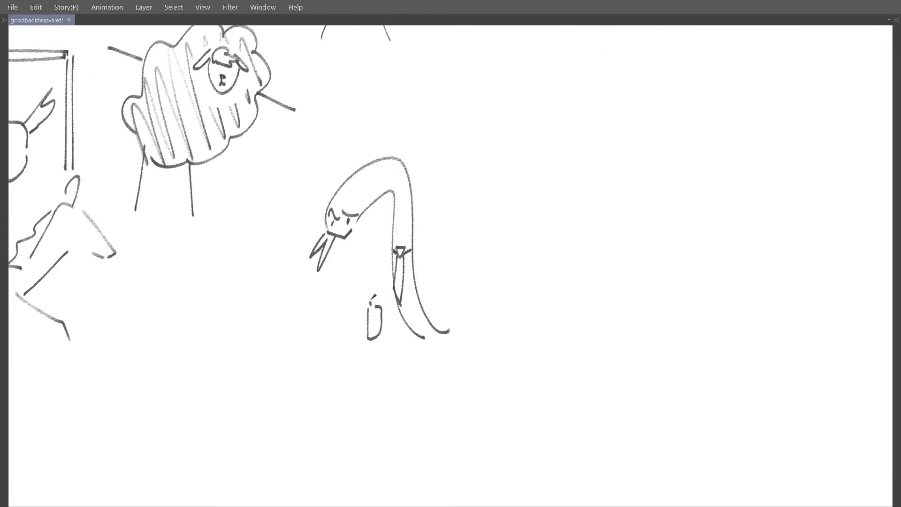
pyautogui.scroll(-3, 359, 299)
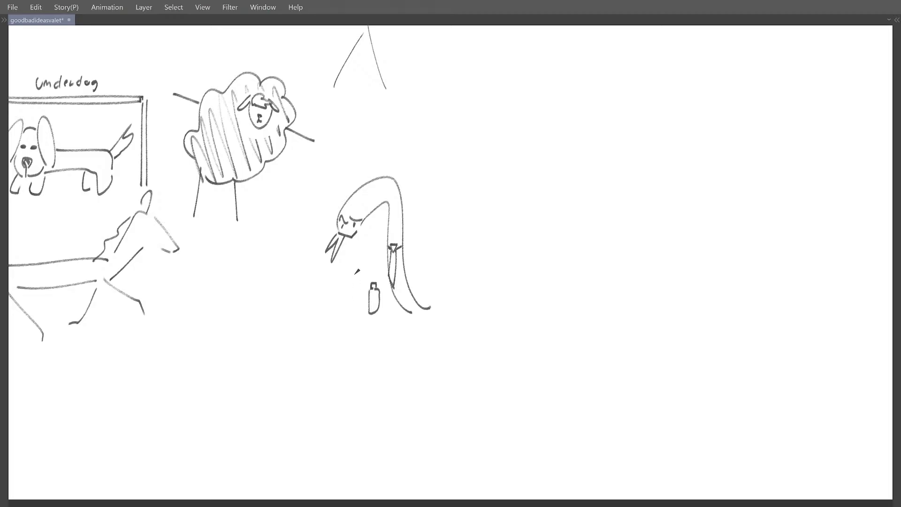
pyautogui.moveTo(355, 277)
pyautogui.mouseDown()
pyautogui.moveTo(364, 271)
pyautogui.moveTo(366, 309)
pyautogui.mouseUp()
pyautogui.moveTo(352, 276); pyautogui.dragTo(357, 314)
pyautogui.scroll(-2, 389, 279)
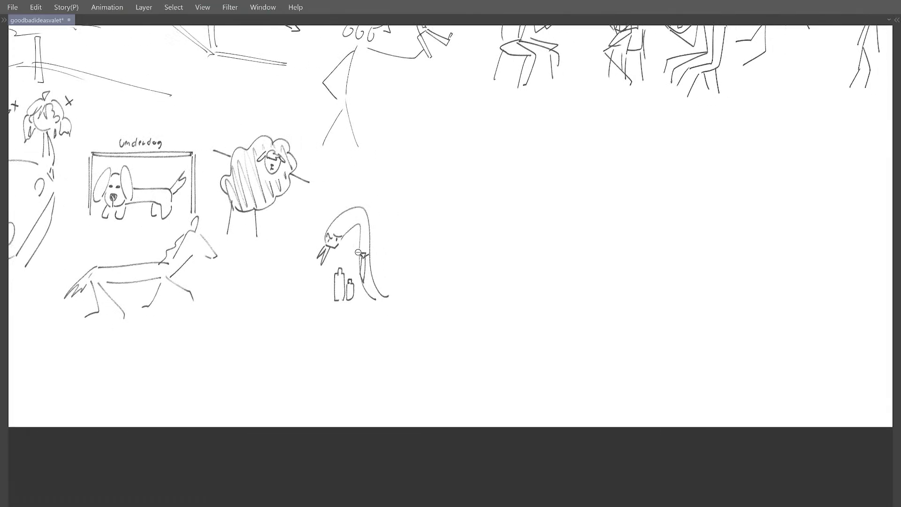
# Step: Extend the snake's body into a flat coiled tail with a shaded centre
pyautogui.scroll(4, 376, 244)
pyautogui.moveTo(375, 243); pyautogui.dragTo(366, 230)
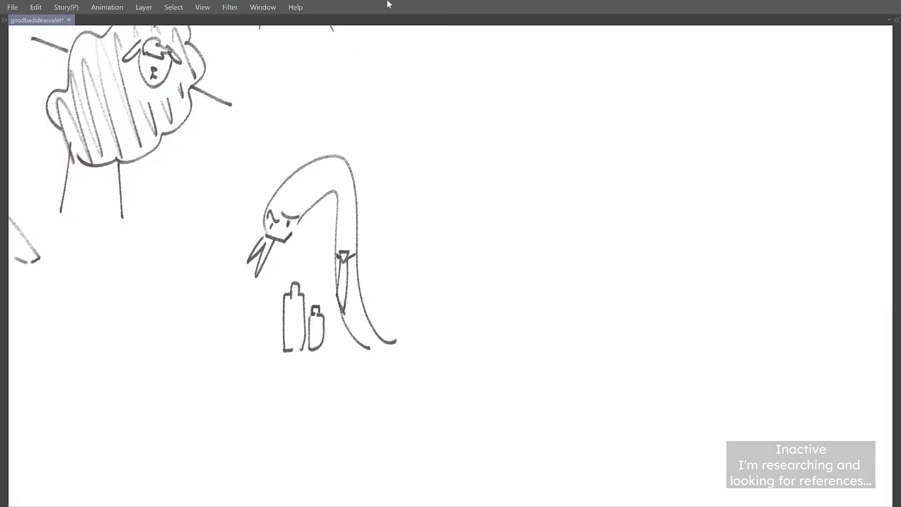
pyautogui.moveTo(413, 310)
pyautogui.mouseDown()
pyautogui.moveTo(422, 289)
pyautogui.moveTo(416, 295)
pyautogui.moveTo(467, 305)
pyautogui.moveTo(446, 340)
pyautogui.mouseUp()
pyautogui.scroll(-2, 414, 307)
pyautogui.moveTo(388, 327)
pyautogui.mouseDown()
pyautogui.moveTo(448, 313)
pyautogui.moveTo(422, 329)
pyautogui.moveTo(448, 332)
pyautogui.moveTo(416, 299)
pyautogui.mouseUp()
pyautogui.scroll(-3, 429, 308)
pyautogui.scroll(3, 416, 299)
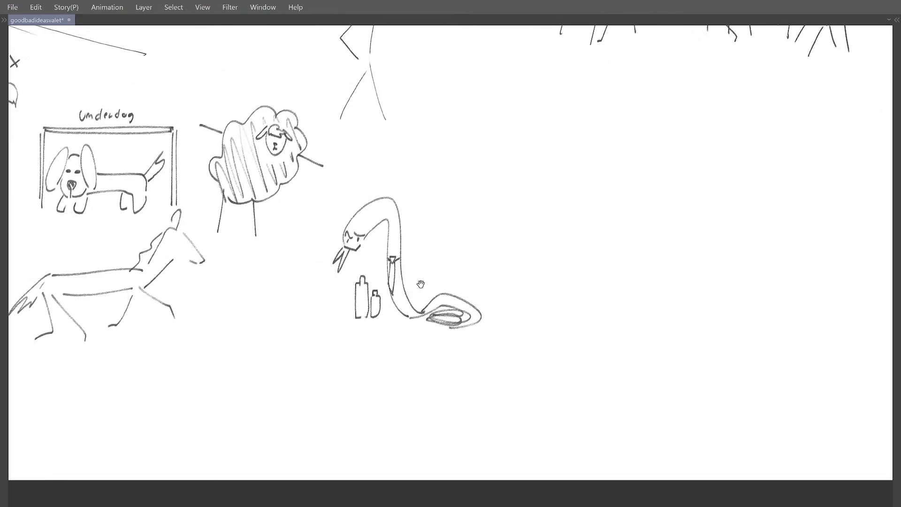
# Step: Lasso the snake with its bottles, move it down beside the horse and deselect it
pyautogui.scroll(-5, 422, 284)
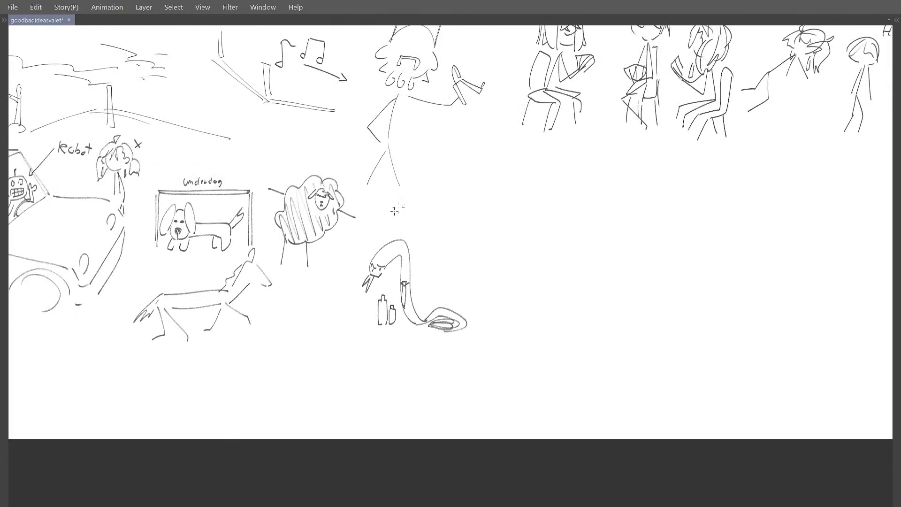
pyautogui.moveTo(369, 207)
pyautogui.mouseDown()
pyautogui.moveTo(479, 281)
pyautogui.moveTo(371, 205)
pyautogui.mouseUp()
pyautogui.moveTo(393, 308)
pyautogui.mouseDown()
pyautogui.moveTo(386, 298)
pyautogui.moveTo(422, 258)
pyautogui.moveTo(425, 270)
pyautogui.moveTo(343, 353)
pyautogui.mouseUp()
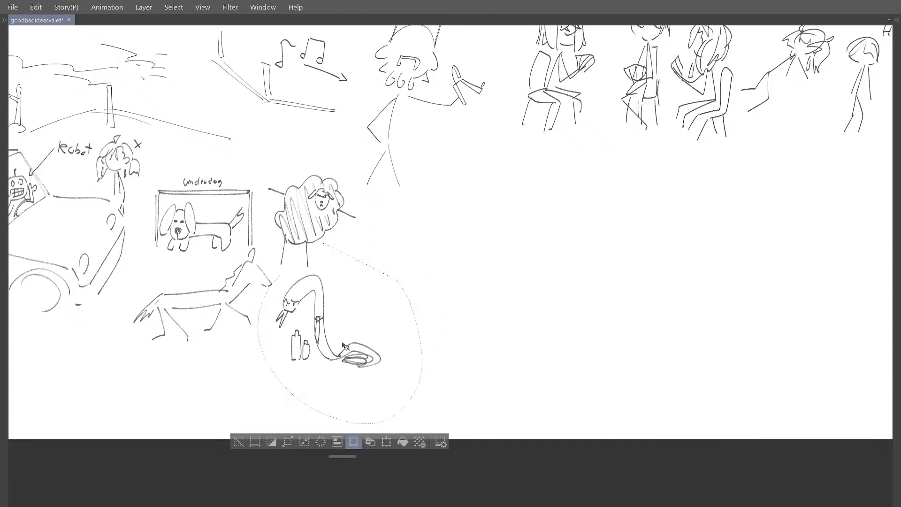
pyautogui.hotkey('ctrl', 'd')
# Step: Look over the existing sketches across the whole idea sheet
pyautogui.moveTo(370, 236)
pyautogui.mouseDown()
pyautogui.moveTo(351, 254)
pyautogui.moveTo(374, 258)
pyautogui.moveTo(336, 293)
pyautogui.moveTo(368, 290)
pyautogui.moveTo(410, 184)
pyautogui.mouseUp()
pyautogui.moveTo(410, 184); pyautogui.dragTo(339, 215)
pyautogui.moveTo(443, 204); pyautogui.dragTo(398, 194)
pyautogui.moveTo(329, 297); pyautogui.dragTo(261, 318)
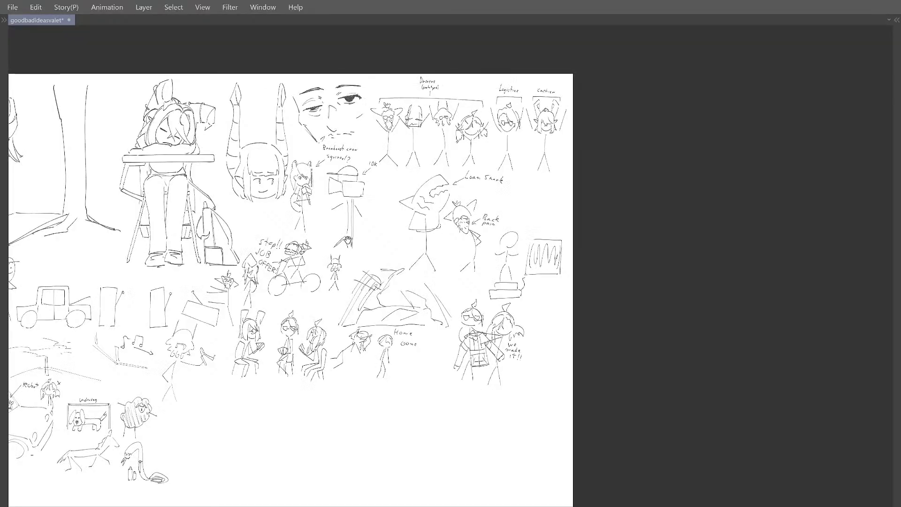
pyautogui.moveTo(345, 242); pyautogui.dragTo(380, 213)
pyautogui.moveTo(216, 359); pyautogui.dragTo(326, 255)
pyautogui.scroll(2, 327, 261)
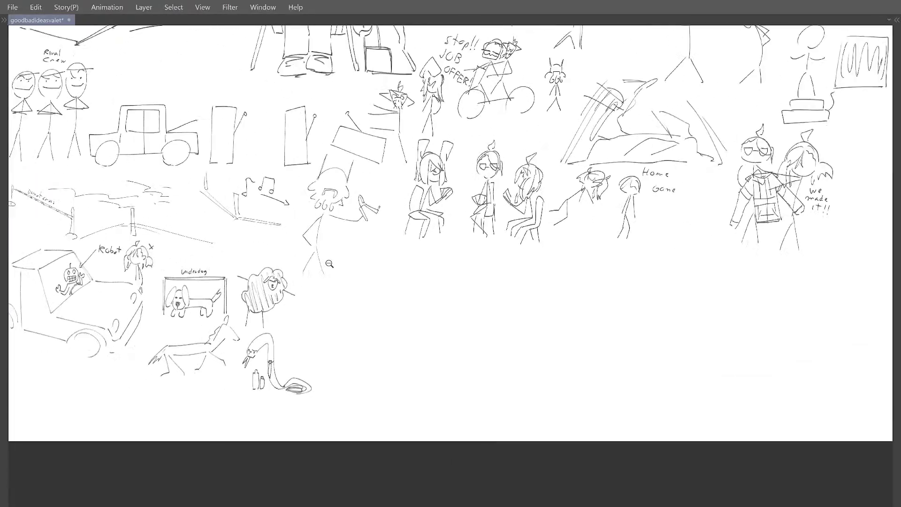
# Step: Sketch a flying bird's round head, pointed beak and one outstretched wing beside the sheep, undoing the unwanted strokes
pyautogui.moveTo(317, 306); pyautogui.dragTo(389, 241)
pyautogui.scroll(2, 389, 241)
pyautogui.moveTo(338, 290)
pyautogui.mouseDown()
pyautogui.moveTo(366, 269)
pyautogui.moveTo(370, 284)
pyautogui.mouseUp()
pyautogui.hotkey('ctrl', 'z')
pyautogui.moveTo(406, 261)
pyautogui.mouseDown()
pyautogui.moveTo(365, 280)
pyautogui.moveTo(369, 260)
pyautogui.moveTo(345, 271)
pyautogui.moveTo(372, 287)
pyautogui.moveTo(417, 272)
pyautogui.moveTo(425, 244)
pyautogui.moveTo(409, 228)
pyautogui.moveTo(431, 247)
pyautogui.mouseUp()
pyautogui.hotkey('ctrl', 'z')
pyautogui.hotkey('ctrl', 'z')
pyautogui.hotkey('ctrl', 'z')
pyautogui.hotkey('ctrl', 'z')
pyautogui.hotkey('ctrl', 'z')
# Step: Add the bird's second raised wing and a jagged tail below its body
pyautogui.moveTo(421, 236)
pyautogui.mouseDown()
pyautogui.moveTo(437, 247)
pyautogui.moveTo(436, 258)
pyautogui.moveTo(493, 230)
pyautogui.mouseUp()
pyautogui.hotkey('ctrl', 'z')
pyautogui.moveTo(439, 252)
pyautogui.mouseDown()
pyautogui.moveTo(493, 230)
pyautogui.moveTo(460, 271)
pyautogui.moveTo(446, 274)
pyautogui.mouseUp()
pyautogui.moveTo(446, 283)
pyautogui.mouseDown()
pyautogui.moveTo(451, 301)
pyautogui.moveTo(415, 301)
pyautogui.moveTo(415, 285)
pyautogui.mouseUp()
pyautogui.hotkey('ctrl', 'z')
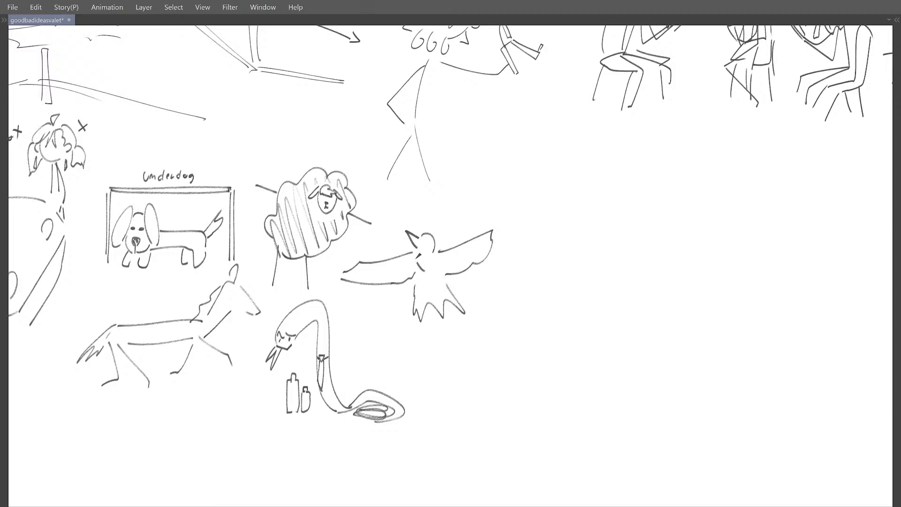
# Step: Draw a large eye with a shaded pupil on the bird's chest and a small eye on its head
pyautogui.hotkey('ctrl', 'z')
pyautogui.moveTo(417, 254); pyautogui.dragTo(443, 269)
pyautogui.scroll(-3, 429, 256)
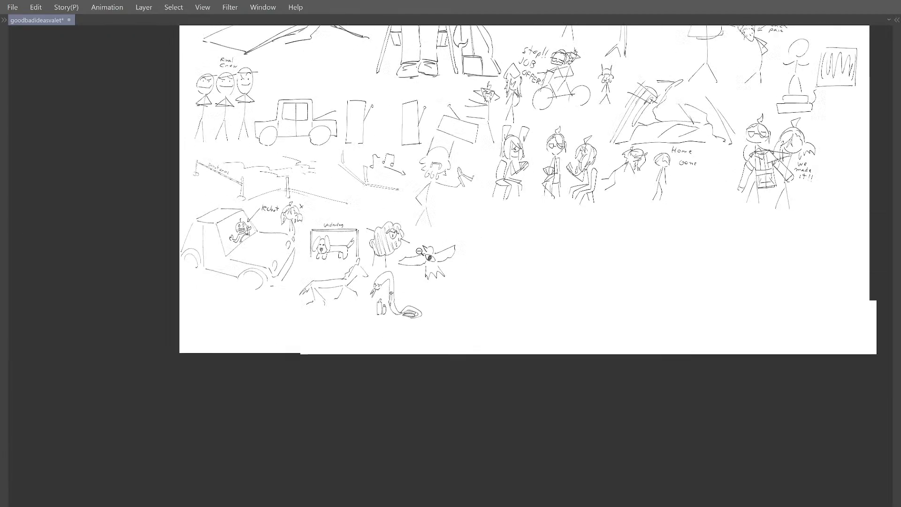
pyautogui.scroll(2, 428, 256)
pyautogui.moveTo(428, 256); pyautogui.dragTo(395, 250)
pyautogui.scroll(-1, 405, 255)
pyautogui.scroll(1, 394, 251)
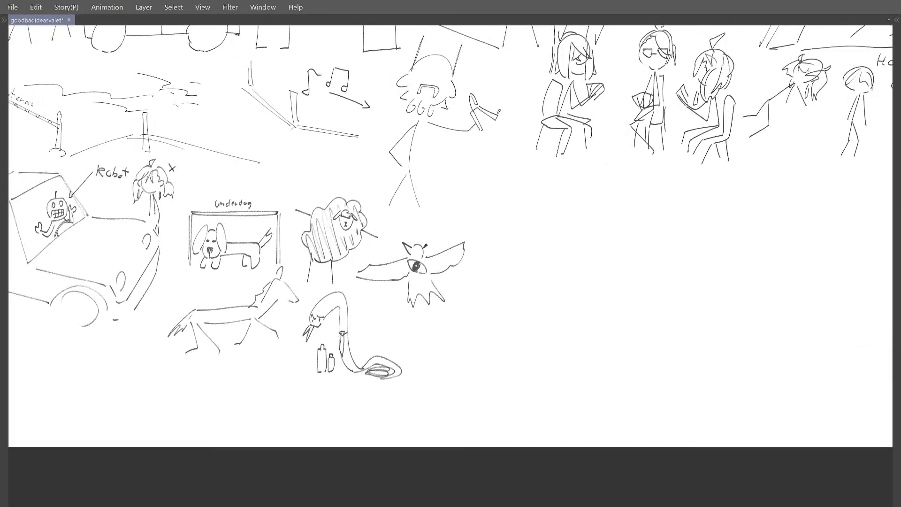
pyautogui.scroll(2, 420, 246)
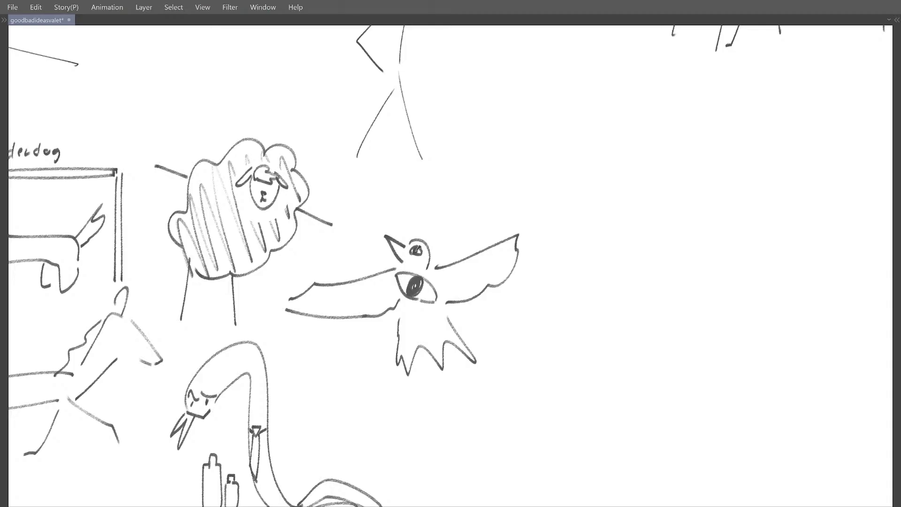
# Step: Sketch the hooked head and curved neck of a vulture below the flying bird
pyautogui.scroll(-2, 417, 248)
pyautogui.scroll(-1, 396, 253)
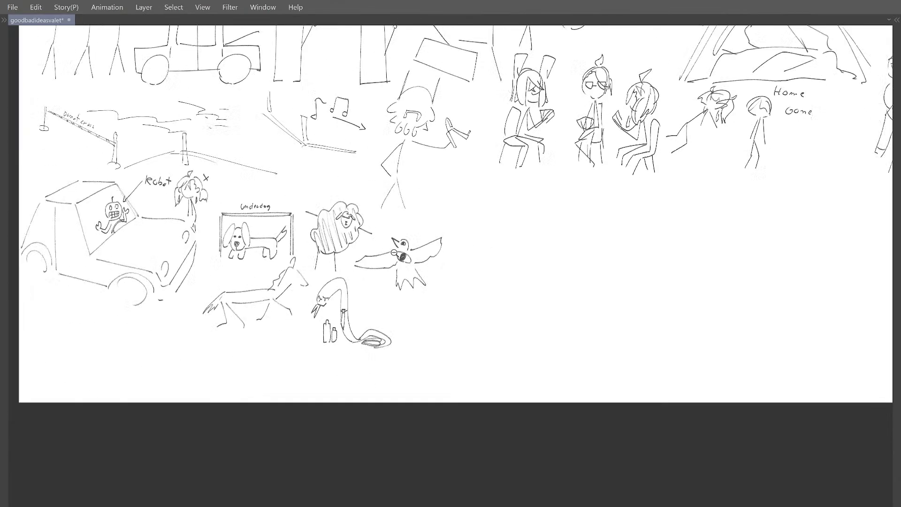
pyautogui.scroll(1, 394, 252)
pyautogui.moveTo(374, 236); pyautogui.dragTo(341, 229)
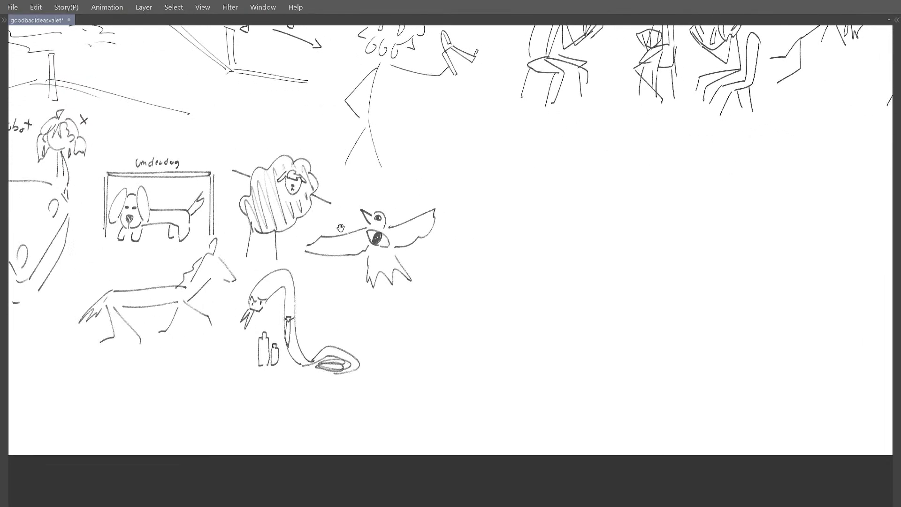
pyautogui.scroll(-1, 357, 248)
pyautogui.scroll(-1, 374, 273)
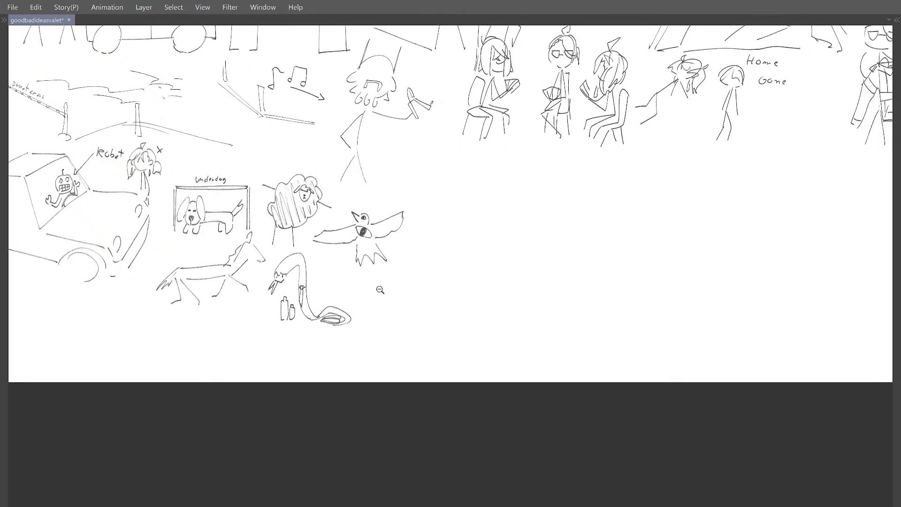
pyautogui.scroll(1, 380, 289)
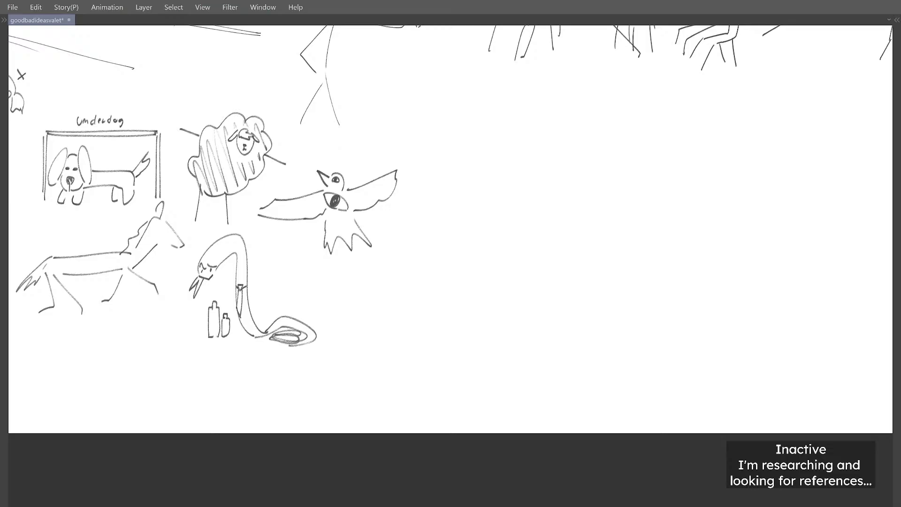
pyautogui.moveTo(377, 277); pyautogui.dragTo(387, 269)
pyautogui.moveTo(364, 293)
pyautogui.mouseDown()
pyautogui.moveTo(383, 255)
pyautogui.moveTo(399, 284)
pyautogui.moveTo(370, 283)
pyautogui.moveTo(399, 279)
pyautogui.moveTo(382, 268)
pyautogui.moveTo(390, 299)
pyautogui.mouseUp()
pyautogui.hotkey('ctrl', 'z')
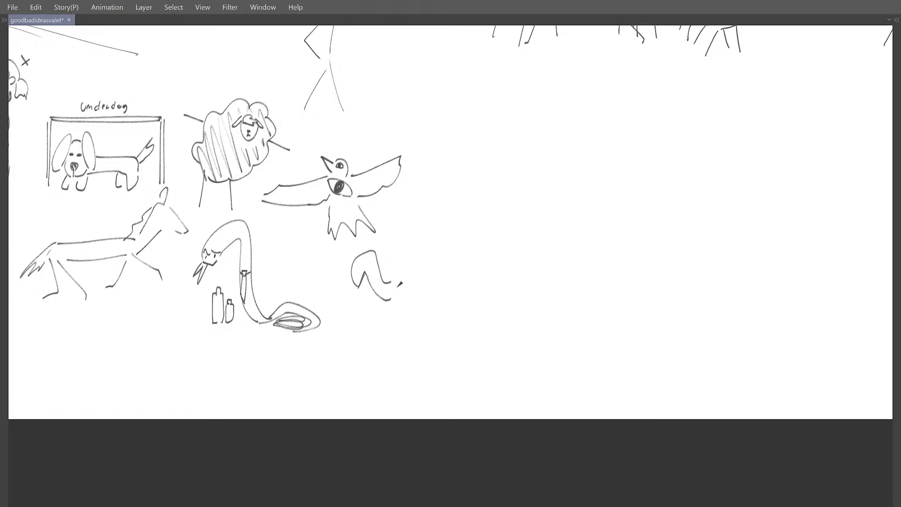
# Step: Draw the vulture's shoulder hump, angular back, ragged belly and thin legs with clawed feet
pyautogui.moveTo(397, 263)
pyautogui.mouseDown()
pyautogui.moveTo(431, 276)
pyautogui.moveTo(457, 302)
pyautogui.moveTo(435, 368)
pyautogui.mouseUp()
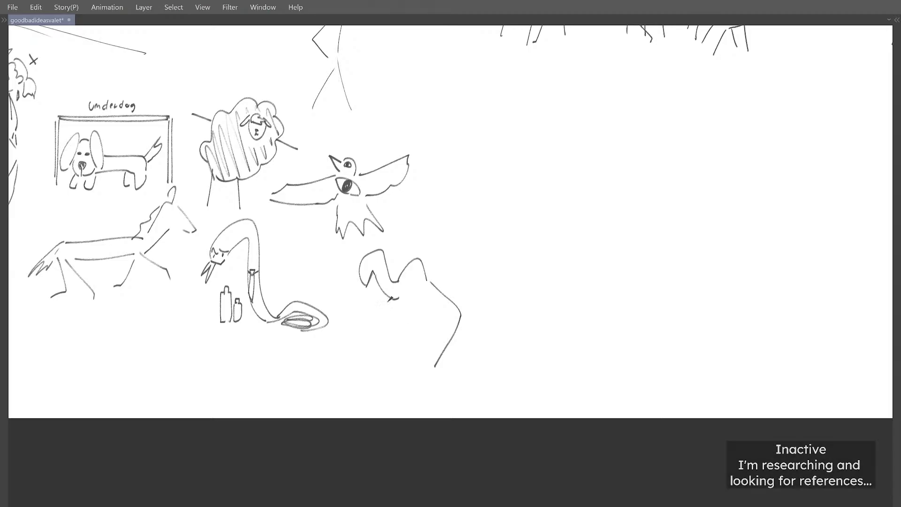
pyautogui.moveTo(398, 301)
pyautogui.mouseDown()
pyautogui.moveTo(414, 329)
pyautogui.moveTo(452, 341)
pyautogui.moveTo(413, 345)
pyautogui.moveTo(421, 336)
pyautogui.moveTo(419, 365)
pyautogui.moveTo(398, 373)
pyautogui.moveTo(424, 360)
pyautogui.moveTo(399, 364)
pyautogui.mouseUp()
pyautogui.moveTo(413, 332)
pyautogui.mouseDown()
pyautogui.moveTo(411, 351)
pyautogui.moveTo(388, 351)
pyautogui.moveTo(405, 350)
pyautogui.mouseUp()
pyautogui.hotkey('ctrl', 'z')
pyautogui.moveTo(413, 334)
pyautogui.mouseDown()
pyautogui.moveTo(414, 357)
pyautogui.moveTo(418, 332)
pyautogui.moveTo(431, 369)
pyautogui.moveTo(416, 381)
pyautogui.mouseUp()
pyautogui.hotkey('ctrl', 'z')
pyautogui.hotkey('ctrl', 'z')
pyautogui.moveTo(406, 293); pyautogui.dragTo(396, 295)
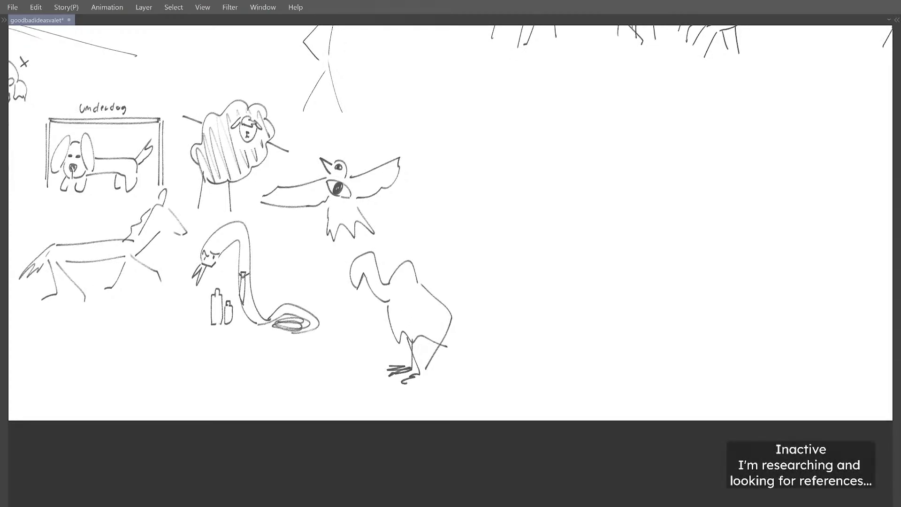
# Step: Add a curved beak and a small eye under a slanted brow to the vulture's head
pyautogui.moveTo(357, 270)
pyautogui.mouseDown()
pyautogui.moveTo(358, 289)
pyautogui.moveTo(357, 270)
pyautogui.moveTo(369, 253)
pyautogui.moveTo(376, 263)
pyautogui.moveTo(372, 256)
pyautogui.mouseUp()
pyautogui.hotkey('ctrl', 'z')
pyautogui.hotkey('ctrl', 'z')
pyautogui.scroll(3, 376, 263)
pyautogui.hotkey('ctrl', 'z')
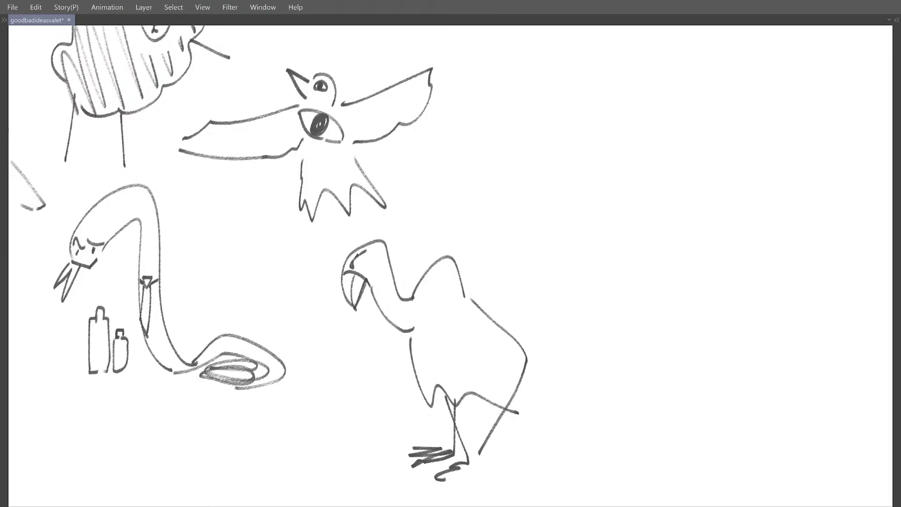
pyautogui.moveTo(358, 256); pyautogui.dragTo(359, 256)
pyautogui.scroll(-3, 352, 238)
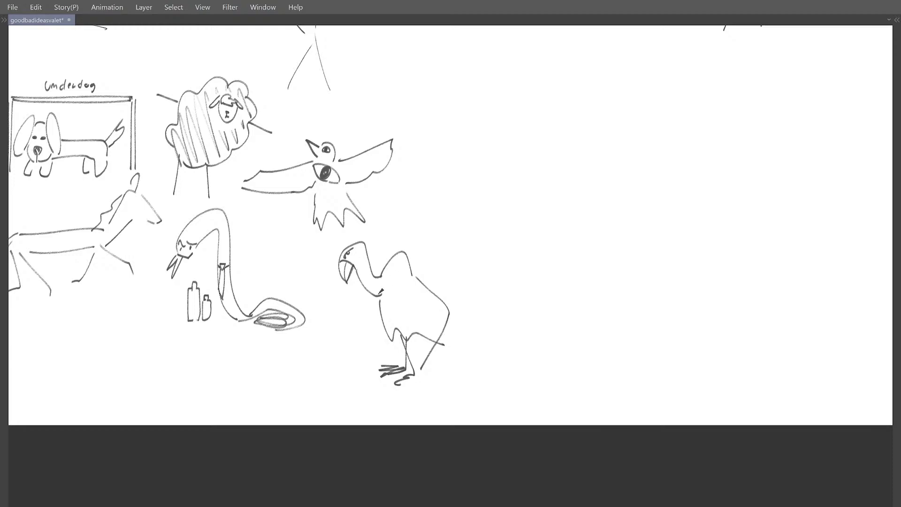
# Step: Draw a folded shirt collar around the base of the vulture's neck, redoing its lower edge
pyautogui.moveTo(391, 299)
pyautogui.mouseDown()
pyautogui.moveTo(410, 254)
pyautogui.moveTo(395, 299)
pyautogui.mouseUp()
pyautogui.scroll(3, 399, 294)
pyautogui.scroll(-2, 393, 282)
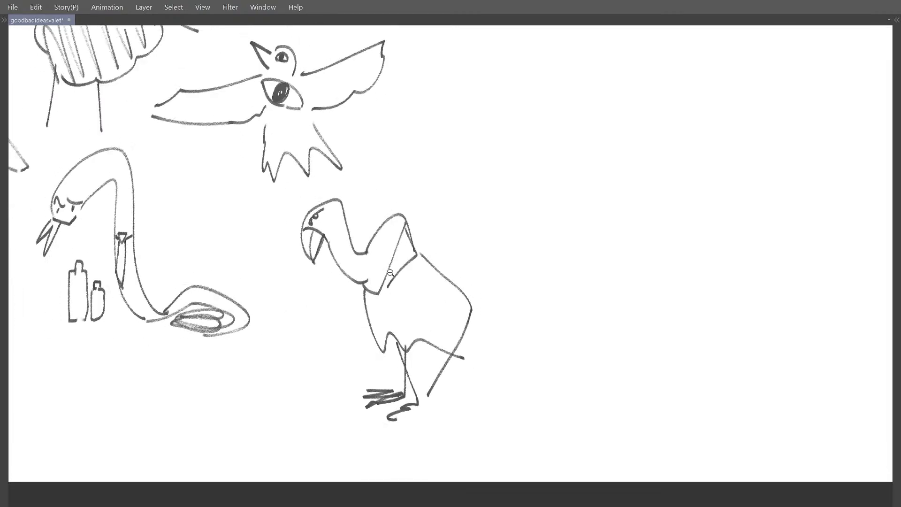
pyautogui.scroll(3, 390, 297)
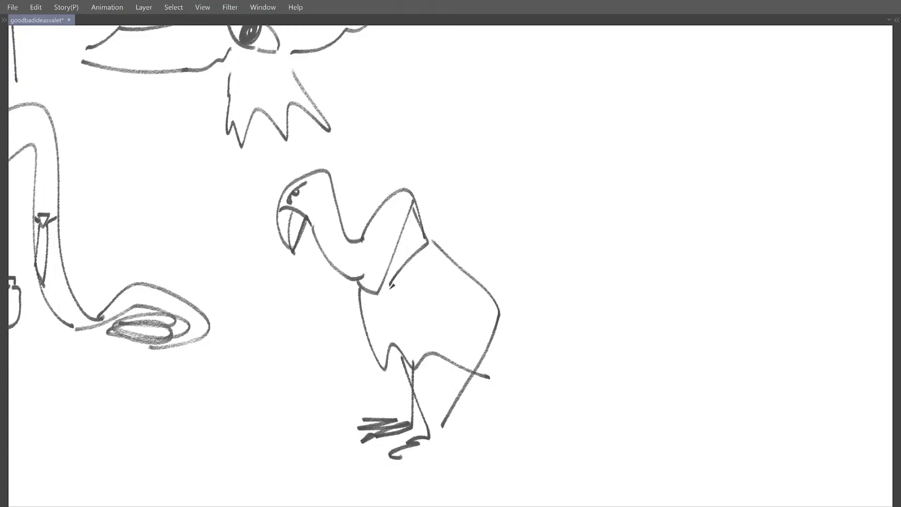
pyautogui.hotkey('ctrl', 'z')
pyautogui.moveTo(416, 238)
pyautogui.mouseDown()
pyautogui.moveTo(382, 301)
pyautogui.moveTo(395, 274)
pyautogui.moveTo(378, 295)
pyautogui.mouseUp()
pyautogui.hotkey('ctrl', 'z')
pyautogui.hotkey('ctrl', 'z')
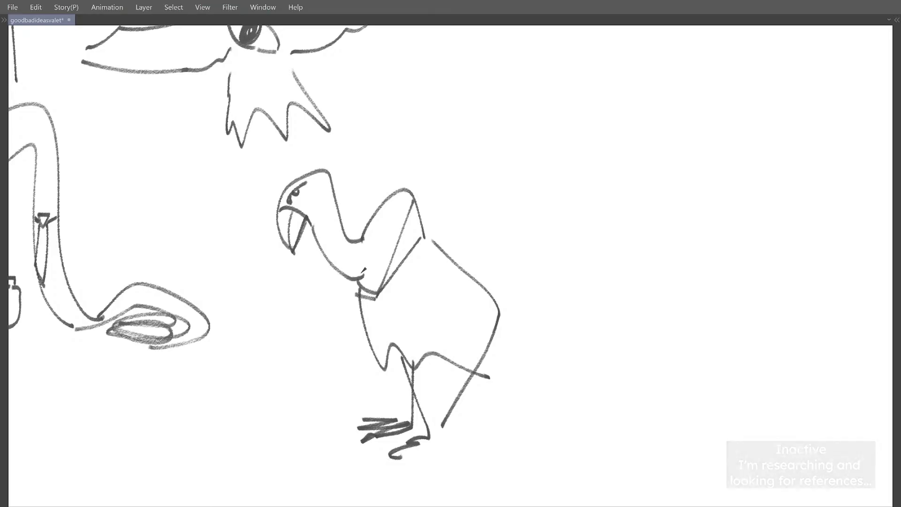
# Step: Draw a knotted necktie hanging from the vulture's collar and clear the body outline behind it
pyautogui.moveTo(381, 286)
pyautogui.mouseDown()
pyautogui.moveTo(372, 284)
pyautogui.moveTo(366, 297)
pyautogui.mouseUp()
pyautogui.hotkey('ctrl', 'z')
pyautogui.hotkey('ctrl', 'z')
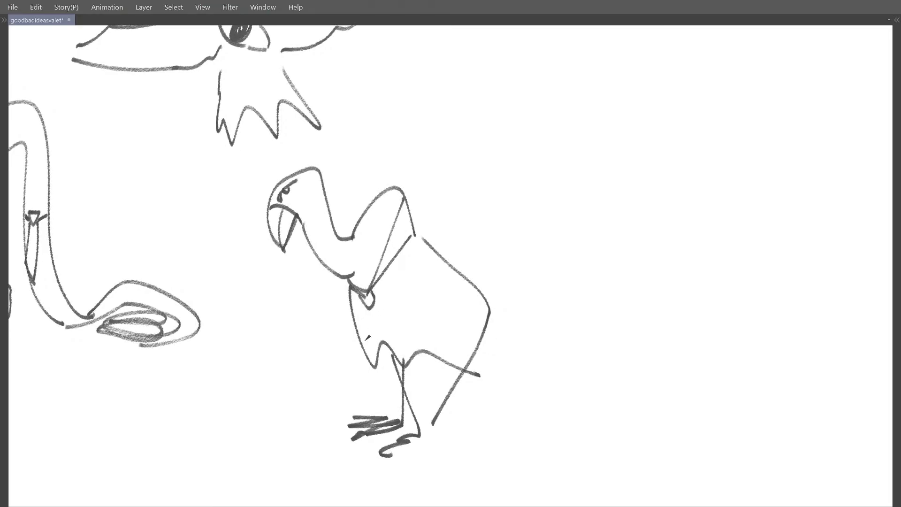
pyautogui.press('e')
pyautogui.moveTo(364, 341); pyautogui.dragTo(378, 354)
pyautogui.hotkey('ctrl', 'z')
pyautogui.press('p')
pyautogui.moveTo(365, 306)
pyautogui.mouseDown()
pyautogui.moveTo(357, 386)
pyautogui.moveTo(372, 393)
pyautogui.moveTo(382, 378)
pyautogui.mouseUp()
pyautogui.hotkey('ctrl', 'z')
pyautogui.hotkey('ctrl', 'z')
pyautogui.hotkey('ctrl', 'z')
pyautogui.moveTo(375, 305); pyautogui.dragTo(378, 337)
# Step: Finish the vulture's necktie with a long blade hanging below the knot
pyautogui.scroll(-3, 373, 300)
pyautogui.moveTo(366, 202); pyautogui.dragTo(382, 194)
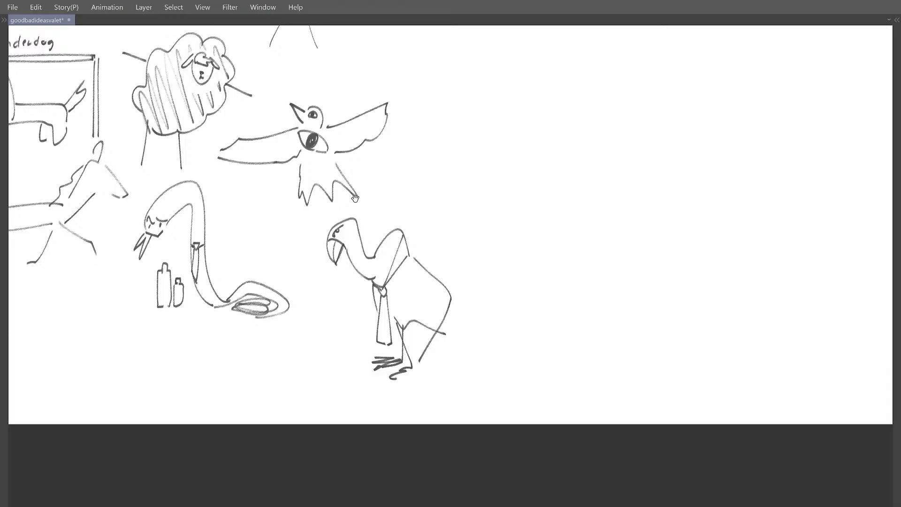
pyautogui.moveTo(372, 250)
pyautogui.mouseDown()
pyautogui.moveTo(380, 276)
pyautogui.moveTo(356, 247)
pyautogui.mouseUp()
pyautogui.scroll(-2, 379, 276)
pyautogui.scroll(2, 376, 302)
pyautogui.moveTo(398, 302)
pyautogui.mouseDown()
pyautogui.moveTo(392, 288)
pyautogui.moveTo(413, 327)
pyautogui.mouseUp()
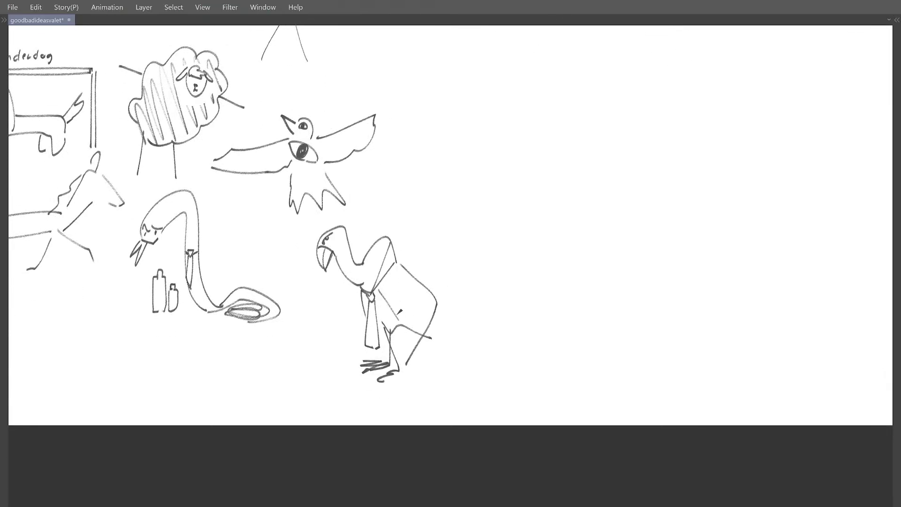
# Step: Draw a rectangular briefcase with a small handle behind the vulture's tie, discarding the first attempts
pyautogui.moveTo(362, 296)
pyautogui.mouseDown()
pyautogui.moveTo(380, 280)
pyautogui.moveTo(365, 329)
pyautogui.mouseUp()
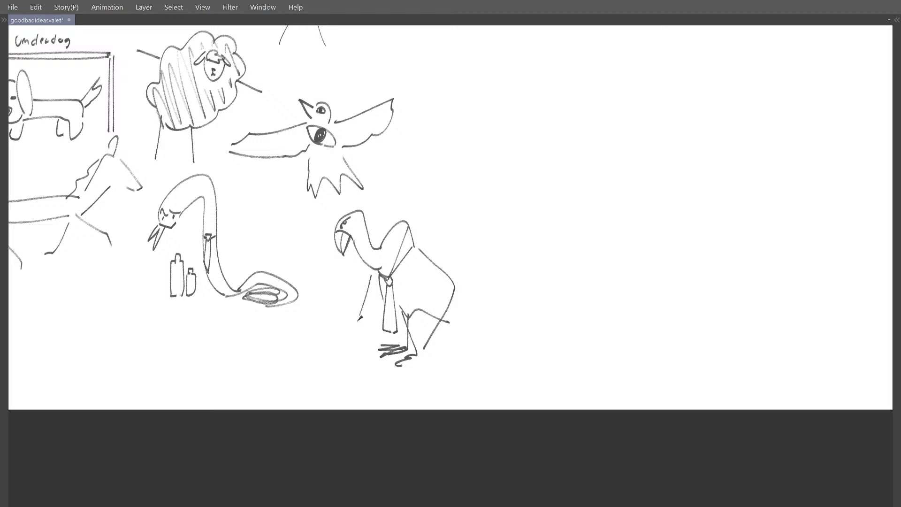
pyautogui.moveTo(371, 272)
pyautogui.mouseDown()
pyautogui.moveTo(363, 331)
pyautogui.moveTo(385, 303)
pyautogui.mouseUp()
pyautogui.moveTo(362, 335); pyautogui.dragTo(387, 333)
pyautogui.hotkey('ctrl', 'z')
pyautogui.hotkey('ctrl', 'z')
pyautogui.hotkey('ctrl', 'z')
pyautogui.moveTo(379, 297)
pyautogui.mouseDown()
pyautogui.moveTo(374, 313)
pyautogui.moveTo(384, 311)
pyautogui.moveTo(354, 317)
pyautogui.moveTo(354, 348)
pyautogui.mouseUp()
pyautogui.hotkey('ctrl', 'z')
pyautogui.hotkey('ctrl', 'z')
pyautogui.hotkey('ctrl', 'z')
pyautogui.moveTo(355, 316); pyautogui.dragTo(354, 350)
pyautogui.moveTo(354, 350); pyautogui.dragTo(393, 343)
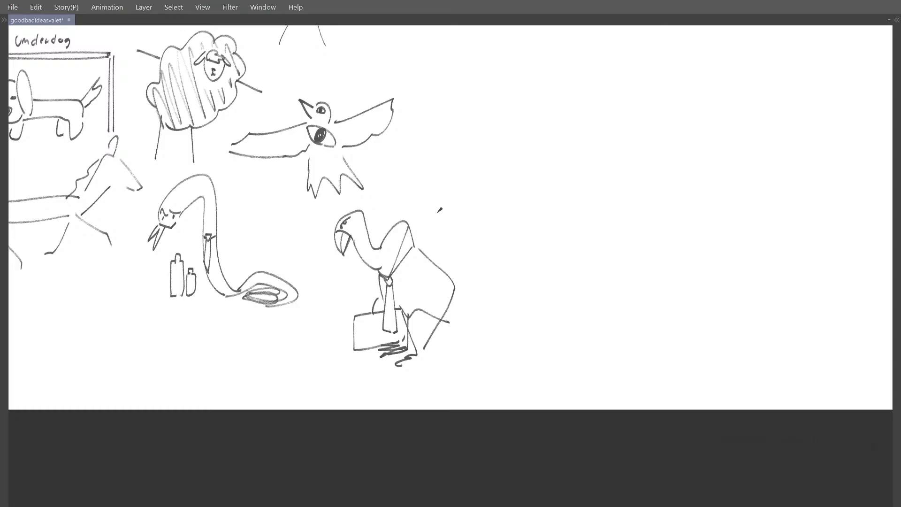
# Step: Draw a tall curved bull horn in the empty area up and to the right of the vulture
pyautogui.moveTo(437, 213)
pyautogui.mouseDown()
pyautogui.moveTo(340, 298)
pyautogui.moveTo(379, 252)
pyautogui.moveTo(400, 252)
pyautogui.moveTo(385, 255)
pyautogui.mouseUp()
pyautogui.hotkey('ctrl', '-')
pyautogui.hotkey('ctrl', '+')
pyautogui.moveTo(395, 232); pyautogui.dragTo(394, 271)
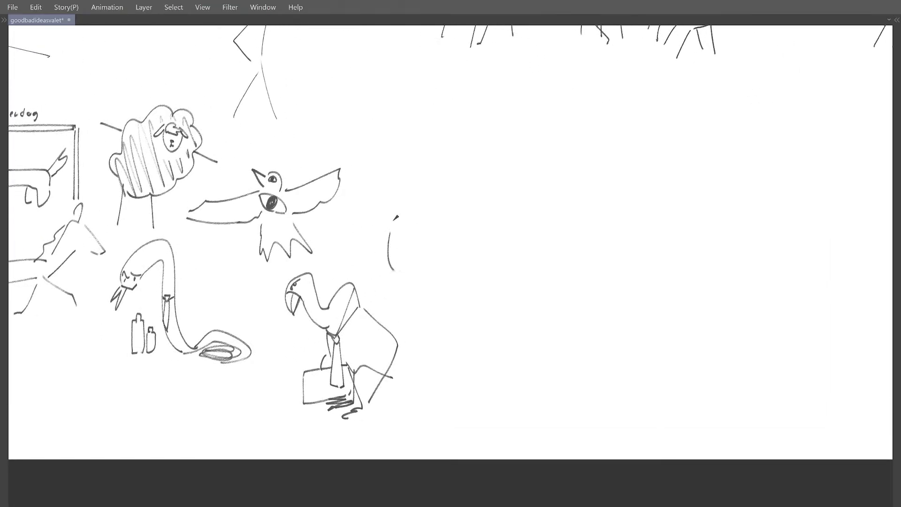
pyautogui.hotkey('ctrl', 'z')
pyautogui.moveTo(413, 205)
pyautogui.mouseDown()
pyautogui.moveTo(397, 265)
pyautogui.moveTo(417, 272)
pyautogui.mouseUp()
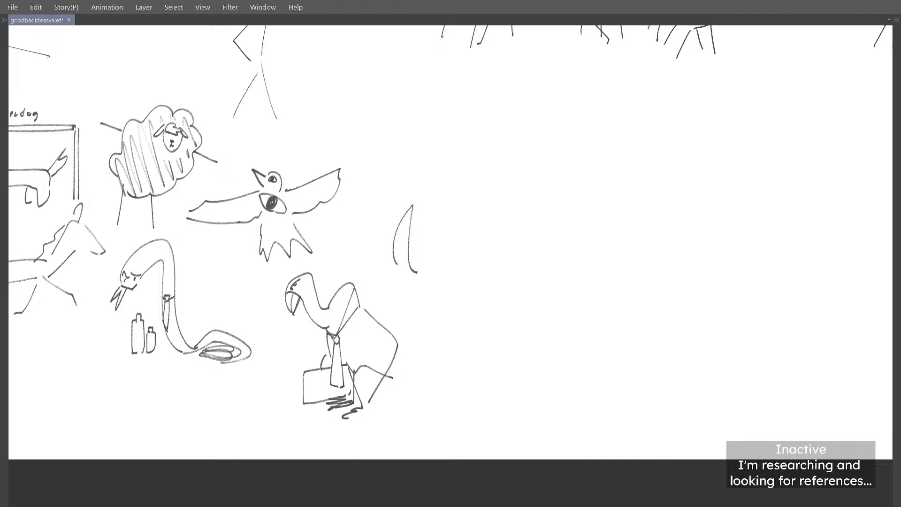
pyautogui.moveTo(450, 301)
pyautogui.mouseDown()
pyautogui.moveTo(424, 297)
pyautogui.moveTo(433, 296)
pyautogui.mouseUp()
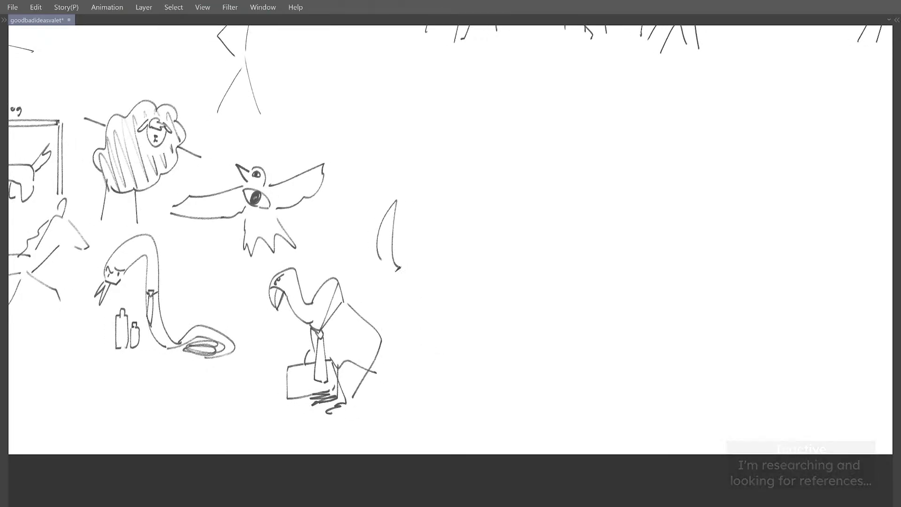
# Step: Round off the base of the first horn and draw a mirrored second horn beside it, redoing stray strokes
pyautogui.moveTo(384, 262)
pyautogui.mouseDown()
pyautogui.moveTo(405, 267)
pyautogui.moveTo(451, 238)
pyautogui.moveTo(461, 198)
pyautogui.moveTo(456, 268)
pyautogui.mouseUp()
pyautogui.hotkey('ctrl', 'z')
pyautogui.moveTo(459, 264)
pyautogui.mouseDown()
pyautogui.moveTo(442, 271)
pyautogui.moveTo(448, 199)
pyautogui.mouseUp()
pyautogui.hotkey('ctrl', 'z')
pyautogui.hotkey('ctrl', 'z')
pyautogui.hotkey('ctrl', 'z')
pyautogui.moveTo(448, 200)
pyautogui.mouseDown()
pyautogui.moveTo(463, 216)
pyautogui.moveTo(465, 258)
pyautogui.moveTo(451, 200)
pyautogui.moveTo(449, 278)
pyautogui.moveTo(444, 270)
pyautogui.moveTo(451, 269)
pyautogui.mouseUp()
pyautogui.hotkey('ctrl', 'z')
pyautogui.hotkey('ctrl', 'z')
pyautogui.hotkey('ctrl', 'z')
pyautogui.hotkey('ctrl', 'z')
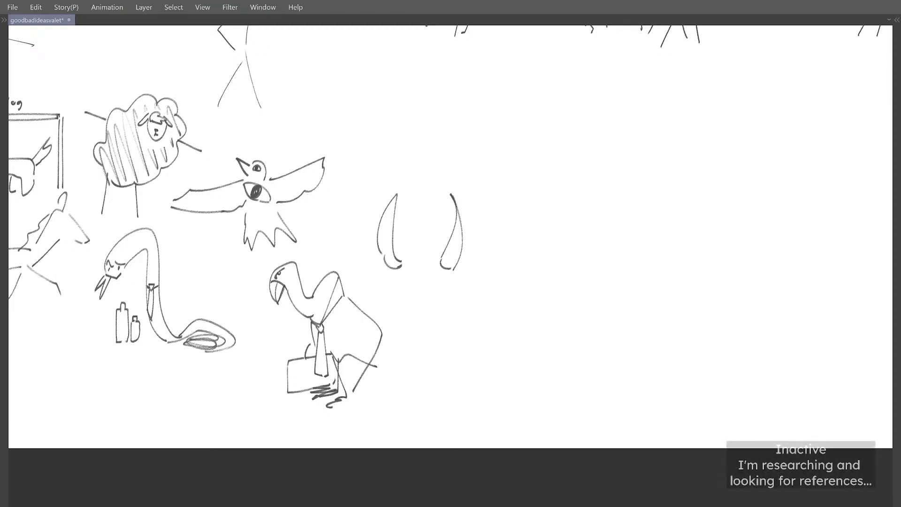
# Step: Join the two horns with a curved forehead line and move them up and slightly right
pyautogui.moveTo(402, 259); pyautogui.dragTo(436, 259)
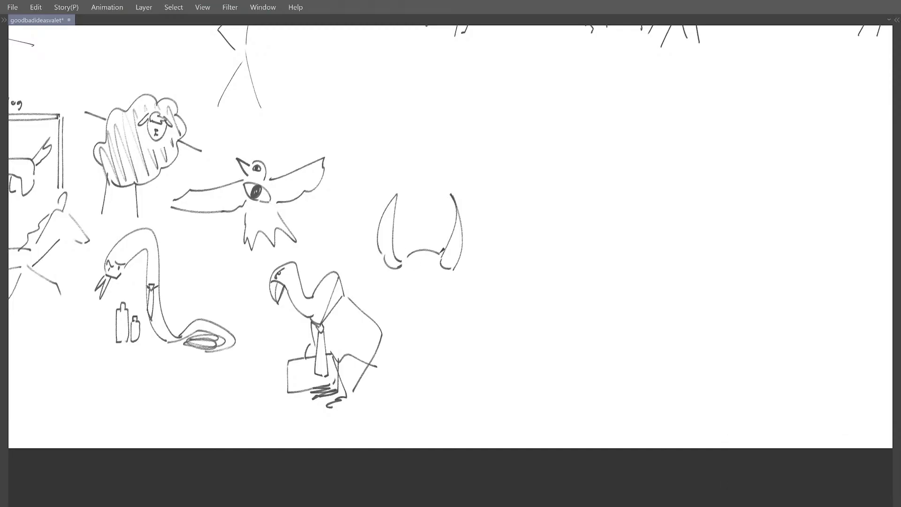
pyautogui.moveTo(374, 187); pyautogui.dragTo(486, 193)
pyautogui.moveTo(461, 241)
pyautogui.mouseDown()
pyautogui.moveTo(459, 197)
pyautogui.moveTo(476, 193)
pyautogui.mouseUp()
pyautogui.hotkey('ctrl', 'd')
# Step: Draw the sides of the bull's face tapering down to a muzzle, reworking the first strokes
pyautogui.moveTo(412, 190); pyautogui.dragTo(411, 274)
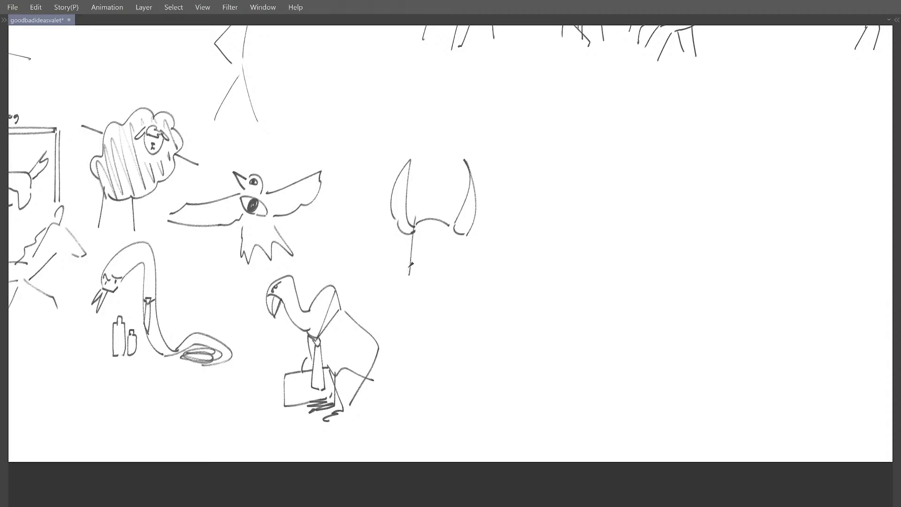
pyautogui.hotkey('ctrl', 'z')
pyautogui.moveTo(412, 242)
pyautogui.mouseDown()
pyautogui.moveTo(399, 258)
pyautogui.moveTo(405, 280)
pyautogui.mouseUp()
pyautogui.hotkey('ctrl', 'z')
pyautogui.hotkey('ctrl', 'z')
pyautogui.moveTo(414, 236)
pyautogui.mouseDown()
pyautogui.moveTo(404, 287)
pyautogui.moveTo(435, 282)
pyautogui.moveTo(452, 243)
pyautogui.moveTo(438, 232)
pyautogui.mouseUp()
pyautogui.hotkey('ctrl', 'z')
pyautogui.hotkey('ctrl', 'z')
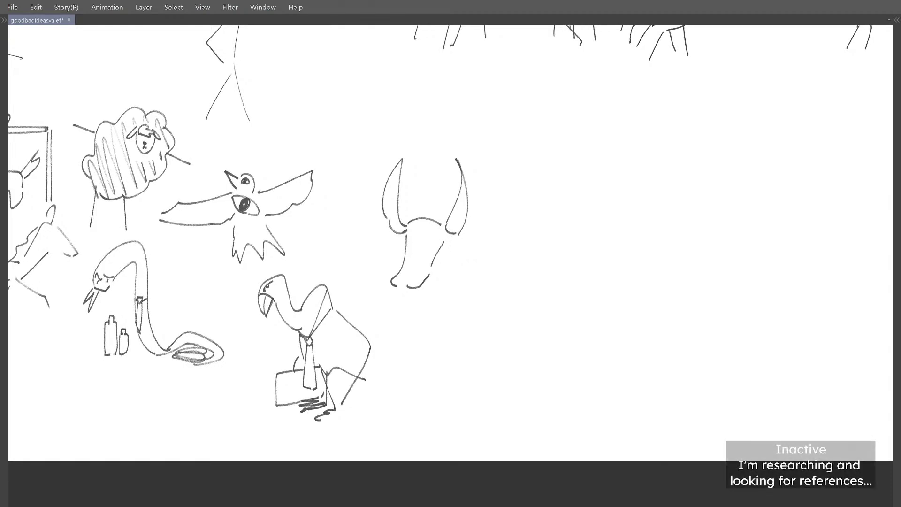
# Step: Add a small pointed ear under each of the bull's horns
pyautogui.moveTo(402, 237)
pyautogui.mouseDown()
pyautogui.moveTo(387, 250)
pyautogui.moveTo(399, 240)
pyautogui.moveTo(450, 244)
pyautogui.mouseUp()
pyautogui.hotkey('ctrl', 'z')
pyautogui.hotkey('ctrl', 'z')
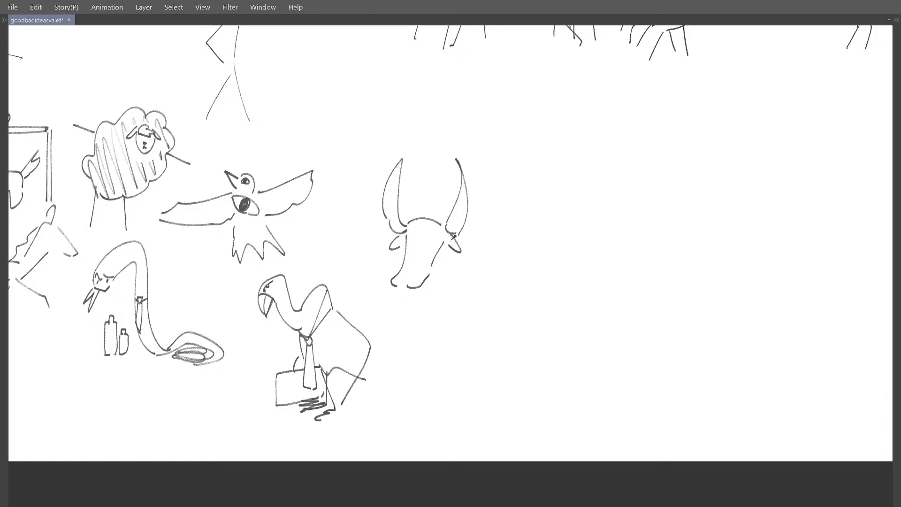
# Step: Draw a narrow upright torso with a closed lower hem beneath the bull's head, redoing its edges
pyautogui.moveTo(425, 272)
pyautogui.mouseDown()
pyautogui.moveTo(415, 251)
pyautogui.moveTo(410, 324)
pyautogui.mouseUp()
pyautogui.moveTo(441, 243); pyautogui.dragTo(444, 318)
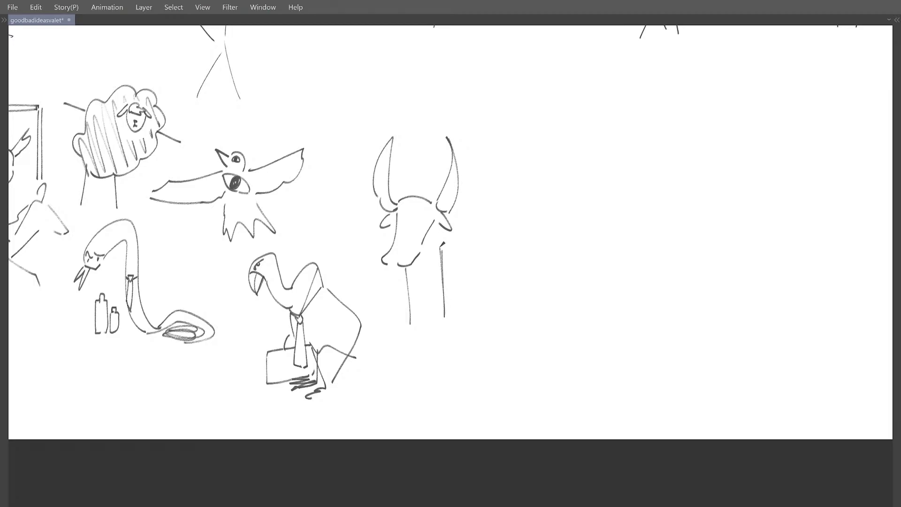
pyautogui.moveTo(432, 250)
pyautogui.mouseDown()
pyautogui.moveTo(422, 275)
pyautogui.moveTo(410, 264)
pyautogui.moveTo(412, 330)
pyautogui.mouseUp()
pyautogui.moveTo(414, 335)
pyautogui.mouseDown()
pyautogui.moveTo(436, 331)
pyautogui.moveTo(447, 311)
pyautogui.mouseUp()
pyautogui.hotkey('ctrl', 'z')
pyautogui.moveTo(441, 249); pyautogui.dragTo(448, 302)
pyautogui.hotkey('ctrl', 'z')
pyautogui.hotkey('ctrl', 'z')
pyautogui.moveTo(440, 248)
pyautogui.mouseDown()
pyautogui.moveTo(445, 325)
pyautogui.moveTo(435, 334)
pyautogui.moveTo(407, 330)
pyautogui.moveTo(442, 307)
pyautogui.mouseUp()
pyautogui.hotkey('ctrl', 'z')
pyautogui.hotkey('ctrl', 'z')
pyautogui.scroll(-3, 422, 272)
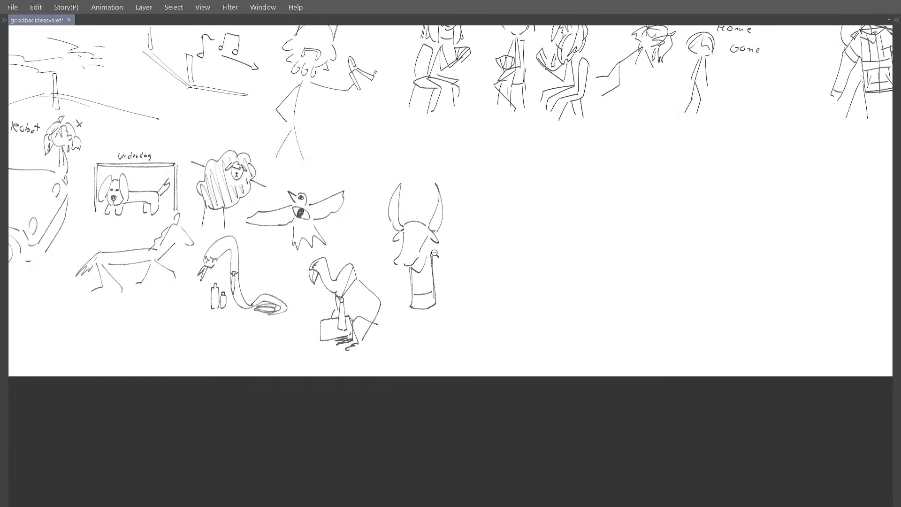
# Step: Add two slanted eyes to the bull's face and a line across the lower torso
pyautogui.moveTo(422, 232)
pyautogui.mouseDown()
pyautogui.moveTo(449, 266)
pyautogui.moveTo(440, 270)
pyautogui.mouseUp()
pyautogui.scroll(3, 442, 267)
pyautogui.moveTo(422, 331); pyautogui.dragTo(449, 327)
pyautogui.moveTo(425, 244)
pyautogui.mouseDown()
pyautogui.moveTo(433, 236)
pyautogui.moveTo(438, 243)
pyautogui.mouseUp()
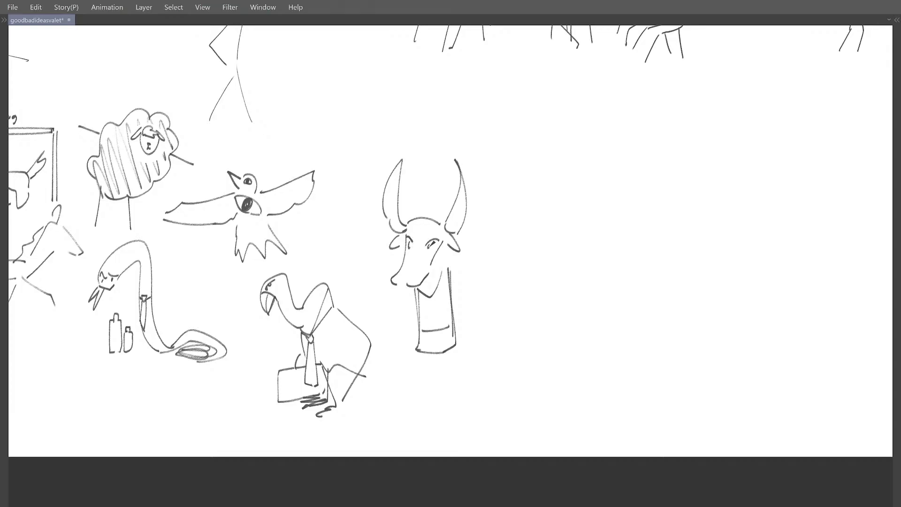
pyautogui.scroll(-2, 429, 275)
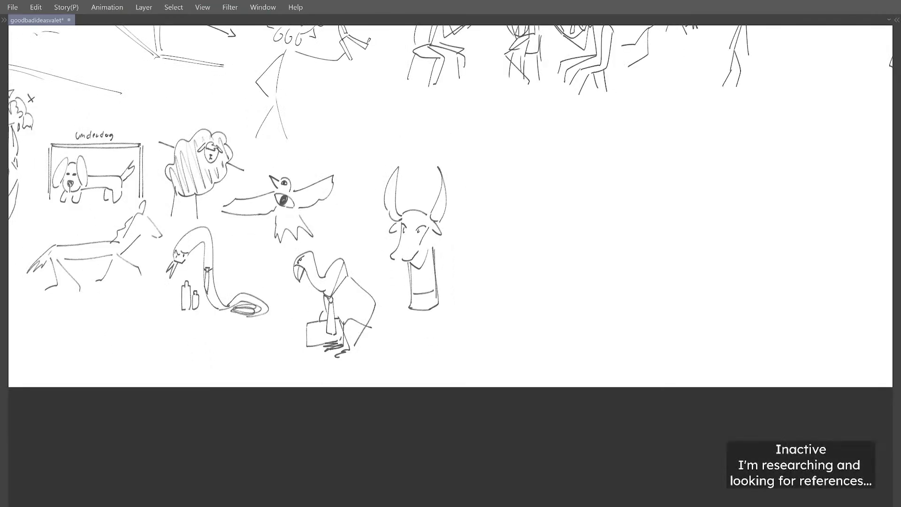
# Step: Add the bull's nostril marks, arms hanging from the shoulders and two straight legs
pyautogui.moveTo(421, 279); pyautogui.dragTo(420, 270)
pyautogui.moveTo(403, 261); pyautogui.dragTo(398, 291)
pyautogui.hotkey('ctrl', 'z')
pyautogui.hotkey('ctrl', 'z')
pyautogui.moveTo(440, 238)
pyautogui.mouseDown()
pyautogui.moveTo(452, 277)
pyautogui.moveTo(413, 342)
pyautogui.mouseUp()
pyautogui.moveTo(433, 301); pyautogui.dragTo(434, 341)
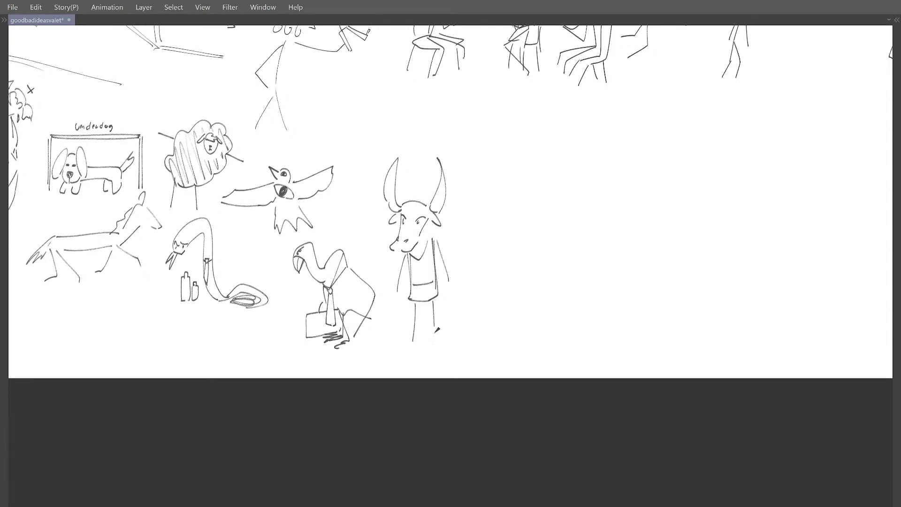
# Step: Select the whole minotaur figure and move it up and to the right, away from the vulture
pyautogui.scroll(-3, 382, 253)
pyautogui.scroll(5, 382, 243)
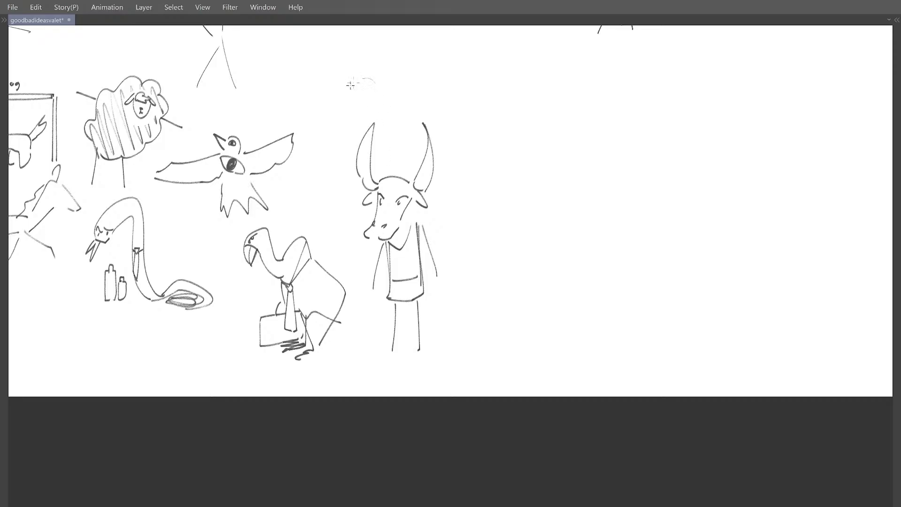
pyautogui.moveTo(352, 84)
pyautogui.mouseDown()
pyautogui.moveTo(362, 342)
pyautogui.moveTo(446, 139)
pyautogui.mouseUp()
pyautogui.moveTo(415, 201)
pyautogui.mouseDown()
pyautogui.moveTo(451, 182)
pyautogui.moveTo(440, 146)
pyautogui.mouseUp()
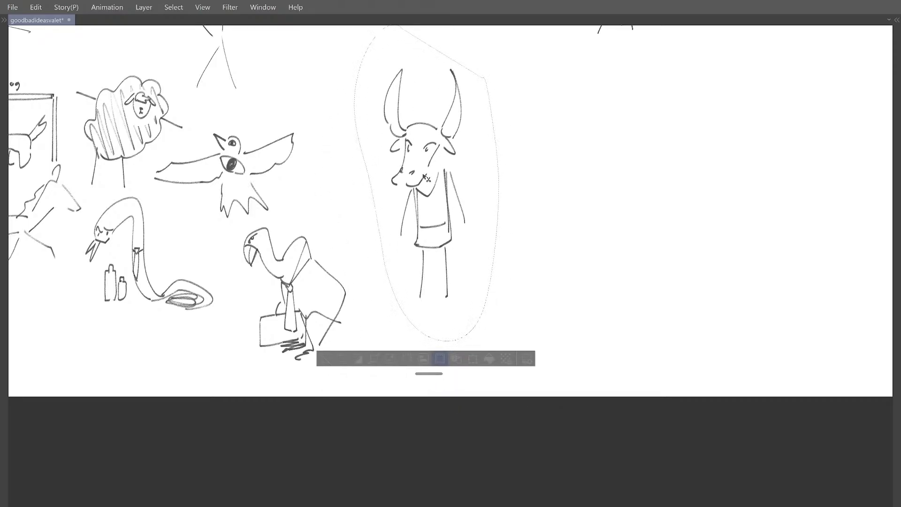
pyautogui.hotkey('ctrl', 'd')
# Step: Draw a shopping cart's handle and slanted basket outline in front of the minotaur, redoing misplaced strokes
pyautogui.moveTo(375, 215)
pyautogui.mouseDown()
pyautogui.moveTo(398, 249)
pyautogui.moveTo(365, 257)
pyautogui.moveTo(423, 240)
pyautogui.moveTo(421, 249)
pyautogui.moveTo(419, 236)
pyautogui.moveTo(408, 239)
pyautogui.moveTo(422, 231)
pyautogui.moveTo(456, 254)
pyautogui.mouseUp()
pyautogui.press('p')
pyautogui.hotkey('ctrl', 'z')
pyautogui.hotkey('ctrl', 'z')
pyautogui.press('p')
pyautogui.hotkey('ctrl', 'z')
pyautogui.hotkey('ctrl', 'z')
pyautogui.moveTo(455, 248)
pyautogui.mouseDown()
pyautogui.moveTo(441, 271)
pyautogui.moveTo(396, 281)
pyautogui.moveTo(388, 315)
pyautogui.mouseUp()
pyautogui.hotkey('ctrl', 'z')
pyautogui.hotkey('ctrl', 'z')
pyautogui.moveTo(397, 282); pyautogui.dragTo(398, 317)
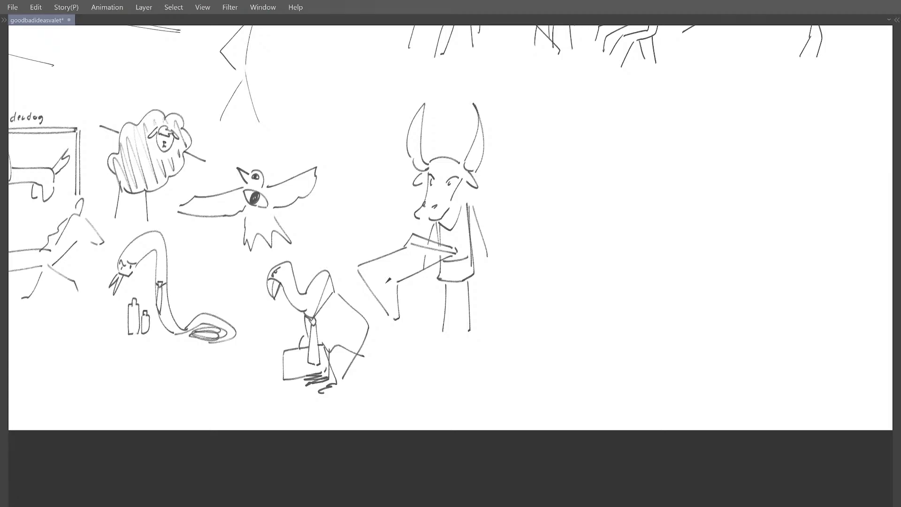
# Step: Complete the cart basket's near corner and lower edge and add legs with small wheels
pyautogui.moveTo(358, 269); pyautogui.dragTo(397, 282)
pyautogui.moveTo(393, 318)
pyautogui.mouseDown()
pyautogui.moveTo(445, 295)
pyautogui.moveTo(448, 280)
pyautogui.mouseUp()
pyautogui.hotkey('ctrl', 'z')
pyautogui.hotkey('ctrl', 'z')
pyautogui.moveTo(399, 341)
pyautogui.mouseDown()
pyautogui.moveTo(407, 325)
pyautogui.moveTo(390, 345)
pyautogui.mouseUp()
pyautogui.hotkey('ctrl', 'z')
pyautogui.moveTo(396, 306)
pyautogui.mouseDown()
pyautogui.moveTo(395, 327)
pyautogui.moveTo(389, 323)
pyautogui.moveTo(410, 325)
pyautogui.mouseUp()
pyautogui.hotkey('ctrl', 'z')
pyautogui.hotkey('ctrl', 'z')
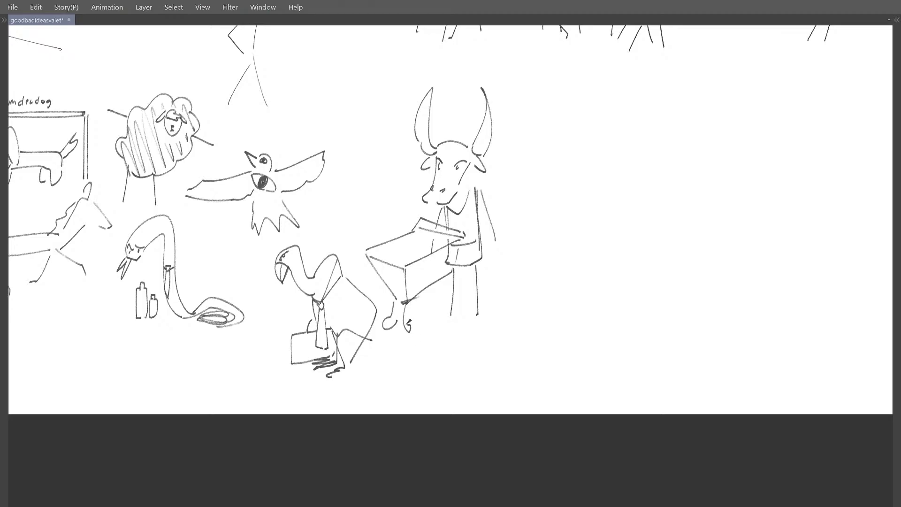
pyautogui.moveTo(443, 284)
pyautogui.mouseDown()
pyautogui.moveTo(445, 323)
pyautogui.moveTo(423, 301)
pyautogui.mouseUp()
pyautogui.hotkey('ctrl', 'z')
# Step: Draw the lengthwise wire lines along the side of the cart basket, redoing uneven ones
pyautogui.scroll(-4, 431, 266)
pyautogui.press('h')
pyautogui.press('h')
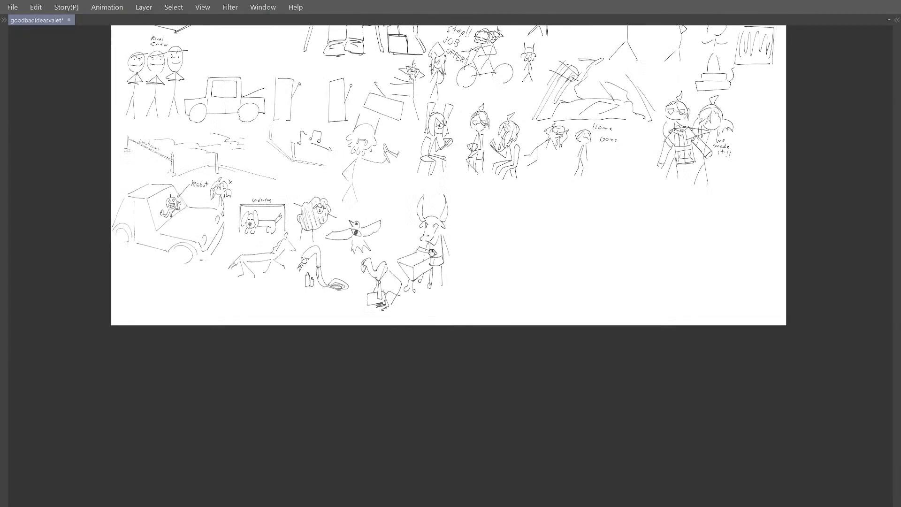
pyautogui.scroll(5, 422, 253)
pyautogui.moveTo(425, 256)
pyautogui.mouseDown()
pyautogui.moveTo(375, 282)
pyautogui.moveTo(387, 298)
pyautogui.mouseUp()
pyautogui.hotkey('ctrl', 'z')
pyautogui.moveTo(434, 273)
pyautogui.mouseDown()
pyautogui.moveTo(385, 300)
pyautogui.moveTo(389, 309)
pyautogui.mouseUp()
pyautogui.hotkey('ctrl', 'z')
pyautogui.moveTo(434, 279); pyautogui.dragTo(389, 309)
pyautogui.moveTo(434, 270)
pyautogui.mouseDown()
pyautogui.moveTo(381, 297)
pyautogui.moveTo(384, 321)
pyautogui.mouseUp()
pyautogui.hotkey('ctrl', 'z')
# Step: Fill the cart's front panel and sides with crossing wires to form a mesh
pyautogui.moveTo(367, 272); pyautogui.dragTo(390, 309)
pyautogui.moveTo(389, 283); pyautogui.dragTo(394, 308)
pyautogui.moveTo(371, 258); pyautogui.dragTo(384, 275)
pyautogui.hotkey('ctrl', 'z')
pyautogui.hotkey('ctrl', 'z')
pyautogui.moveTo(367, 260)
pyautogui.mouseDown()
pyautogui.moveTo(371, 272)
pyautogui.moveTo(392, 273)
pyautogui.mouseUp()
pyautogui.moveTo(396, 252)
pyautogui.mouseDown()
pyautogui.moveTo(401, 270)
pyautogui.moveTo(409, 266)
pyautogui.mouseUp()
pyautogui.moveTo(410, 250)
pyautogui.mouseDown()
pyautogui.moveTo(396, 300)
pyautogui.moveTo(404, 300)
pyautogui.mouseUp()
pyautogui.moveTo(410, 273)
pyautogui.mouseDown()
pyautogui.moveTo(412, 297)
pyautogui.moveTo(419, 290)
pyautogui.mouseUp()
pyautogui.moveTo(423, 265); pyautogui.dragTo(426, 286)
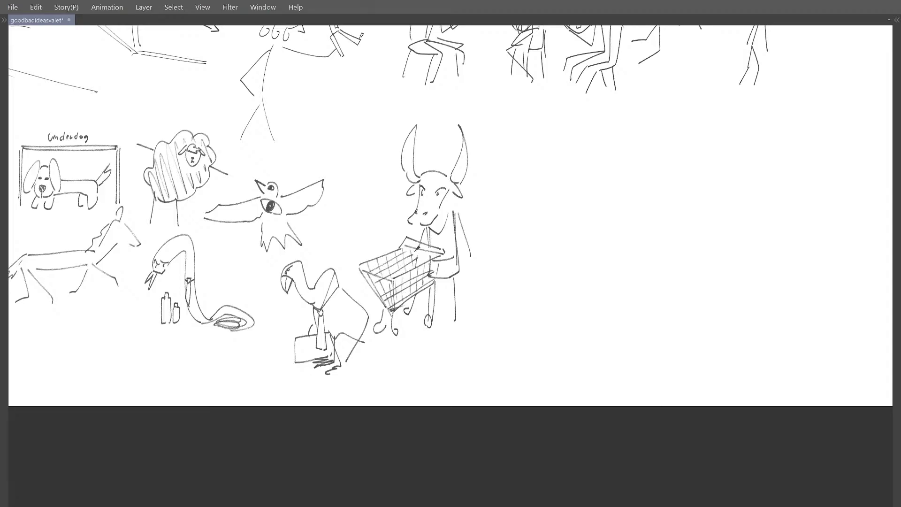
# Step: Select the minotaur together with its cart and move them up and left towards the seated figures
pyautogui.moveTo(417, 251)
pyautogui.mouseDown()
pyautogui.moveTo(419, 264)
pyautogui.moveTo(420, 225)
pyautogui.moveTo(454, 221)
pyautogui.mouseUp()
pyautogui.moveTo(396, 207); pyautogui.dragTo(376, 288)
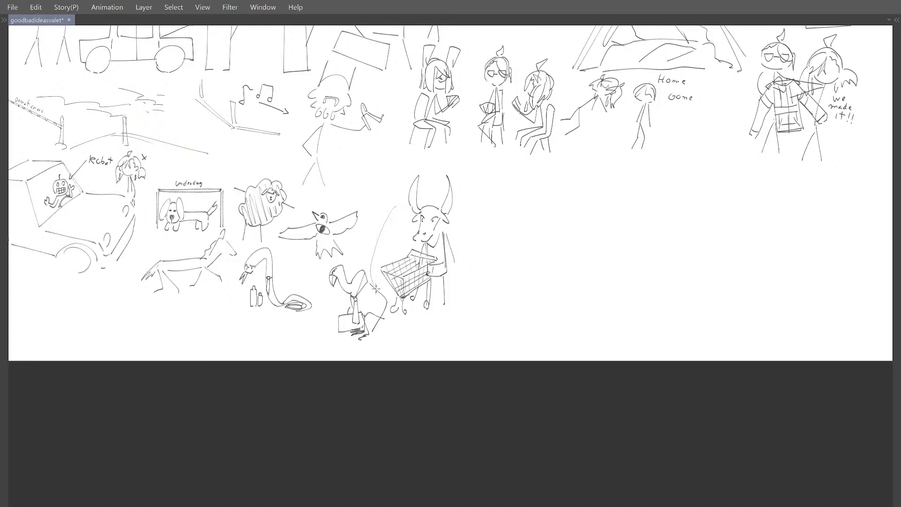
pyautogui.hotkey('ctrl', 'z')
pyautogui.moveTo(401, 196)
pyautogui.mouseDown()
pyautogui.moveTo(373, 281)
pyautogui.moveTo(387, 321)
pyautogui.moveTo(453, 160)
pyautogui.mouseUp()
pyautogui.moveTo(430, 242)
pyautogui.mouseDown()
pyautogui.moveTo(410, 204)
pyautogui.moveTo(380, 211)
pyautogui.mouseUp()
pyautogui.hotkey('ctrl', 'd')
pyautogui.scroll(-2, 393, 215)
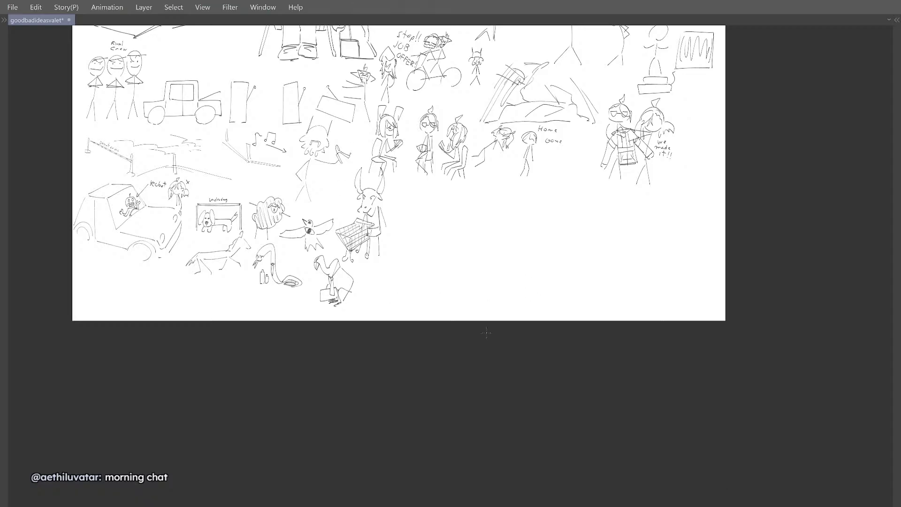
pyautogui.moveTo(395, 232)
pyautogui.mouseDown()
pyautogui.moveTo(413, 282)
pyautogui.moveTo(393, 255)
pyautogui.moveTo(366, 277)
pyautogui.mouseUp()
pyautogui.scroll(4, 412, 281)
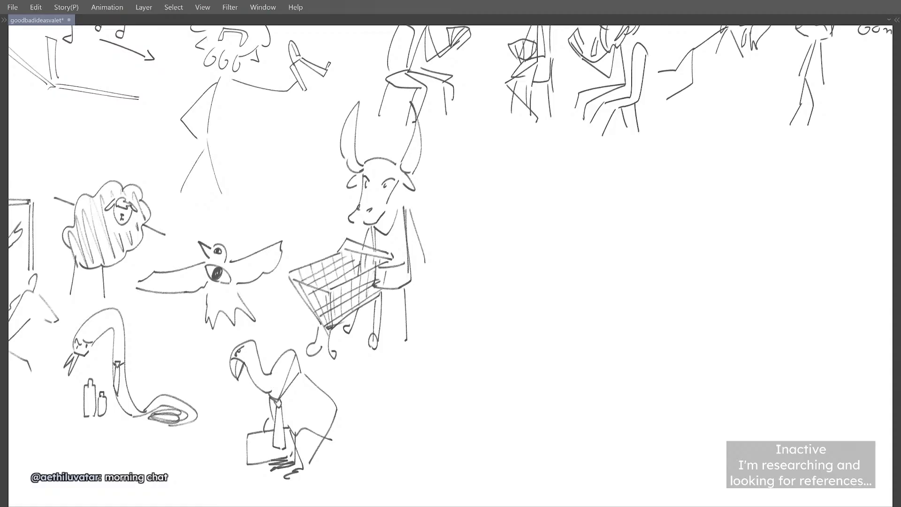
pyautogui.moveTo(458, 320); pyautogui.dragTo(483, 362)
pyautogui.scroll(-3, 473, 269)
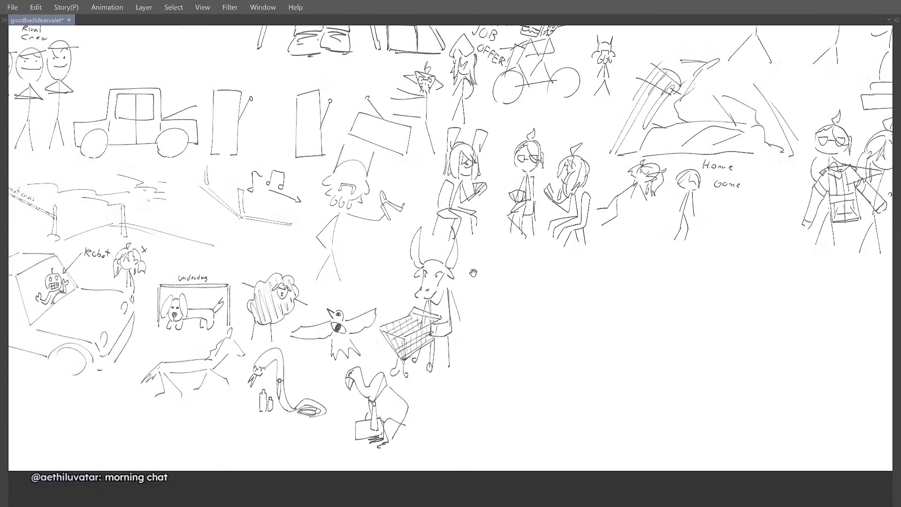
pyautogui.scroll(1, 432, 251)
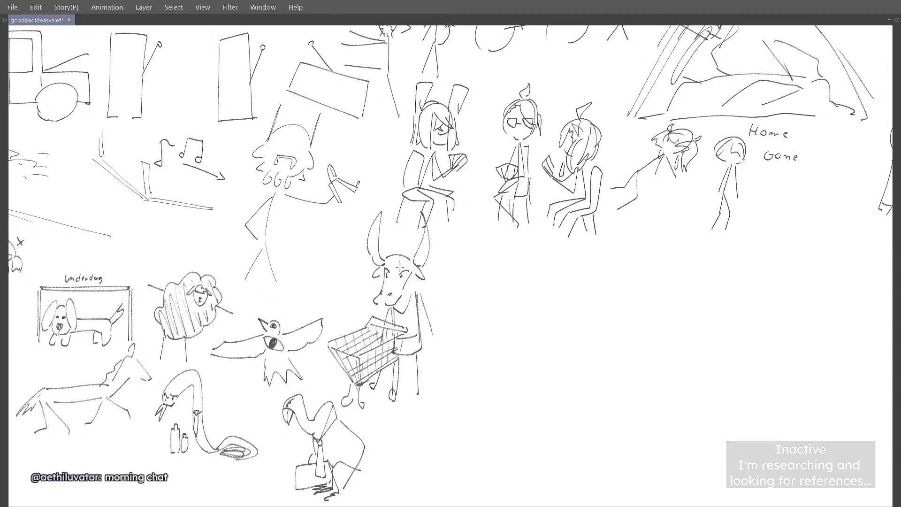
# Step: Draw the bear's round ears, top of the head, nose and mouth beside the minotaur, redoing uneven strokes
pyautogui.moveTo(400, 265)
pyautogui.mouseDown()
pyautogui.moveTo(380, 268)
pyautogui.moveTo(421, 262)
pyautogui.moveTo(469, 277)
pyautogui.moveTo(425, 310)
pyautogui.moveTo(432, 314)
pyautogui.moveTo(447, 308)
pyautogui.moveTo(419, 305)
pyautogui.moveTo(413, 295)
pyautogui.moveTo(452, 305)
pyautogui.mouseUp()
pyautogui.scroll(2, 397, 266)
pyautogui.hotkey('ctrl', 'z')
pyautogui.hotkey('ctrl', 'z')
pyautogui.hotkey('ctrl', 'z')
pyautogui.hotkey('ctrl', 'z')
pyautogui.scroll(2, 436, 296)
pyautogui.hotkey('ctrl', 'z')
pyautogui.hotkey('ctrl', 'z')
pyautogui.hotkey('ctrl', 'z')
pyautogui.hotkey('ctrl', 'z')
pyautogui.hotkey('ctrl', 'z')
pyautogui.hotkey('ctrl', 'z')
pyautogui.moveTo(451, 275); pyautogui.dragTo(454, 277)
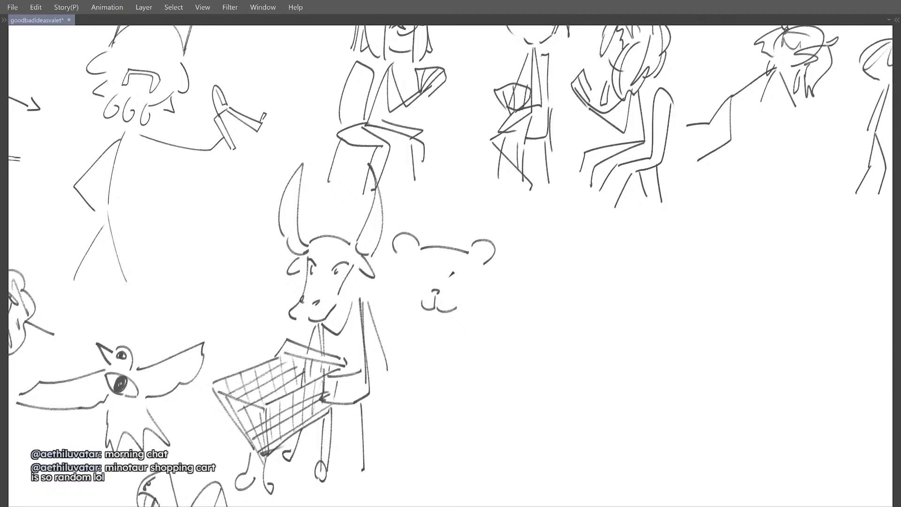
# Step: Give the bear curved, half-closed eyes and outline its round cheeks and chin
pyautogui.moveTo(449, 279)
pyautogui.mouseDown()
pyautogui.moveTo(467, 279)
pyautogui.moveTo(424, 272)
pyautogui.moveTo(432, 276)
pyautogui.moveTo(422, 280)
pyautogui.moveTo(415, 254)
pyautogui.moveTo(409, 302)
pyautogui.mouseUp()
pyautogui.hotkey('ctrl', 'z')
pyautogui.hotkey('ctrl', 'z')
pyautogui.moveTo(402, 251)
pyautogui.mouseDown()
pyautogui.moveTo(407, 293)
pyautogui.moveTo(406, 284)
pyautogui.moveTo(423, 290)
pyautogui.moveTo(421, 308)
pyautogui.mouseUp()
pyautogui.hotkey('ctrl', 'z')
pyautogui.moveTo(403, 252)
pyautogui.mouseDown()
pyautogui.moveTo(413, 305)
pyautogui.moveTo(447, 314)
pyautogui.mouseUp()
pyautogui.moveTo(478, 296)
pyautogui.mouseDown()
pyautogui.moveTo(487, 265)
pyautogui.moveTo(458, 314)
pyautogui.moveTo(479, 283)
pyautogui.mouseUp()
pyautogui.hotkey('ctrl', 'z')
pyautogui.hotkey('ctrl', 'z')
pyautogui.moveTo(495, 241)
pyautogui.mouseDown()
pyautogui.moveTo(471, 290)
pyautogui.moveTo(453, 283)
pyautogui.moveTo(482, 264)
pyautogui.moveTo(465, 277)
pyautogui.moveTo(419, 279)
pyautogui.moveTo(415, 352)
pyautogui.mouseUp()
pyautogui.hotkey('ctrl', 'z')
pyautogui.hotkey('ctrl', 'z')
pyautogui.hotkey('ctrl', 'z')
pyautogui.hotkey('ctrl', 'z')
pyautogui.moveTo(413, 272); pyautogui.dragTo(419, 353)
pyautogui.hotkey('ctrl', 'z')
pyautogui.moveTo(439, 280); pyautogui.dragTo(437, 390)
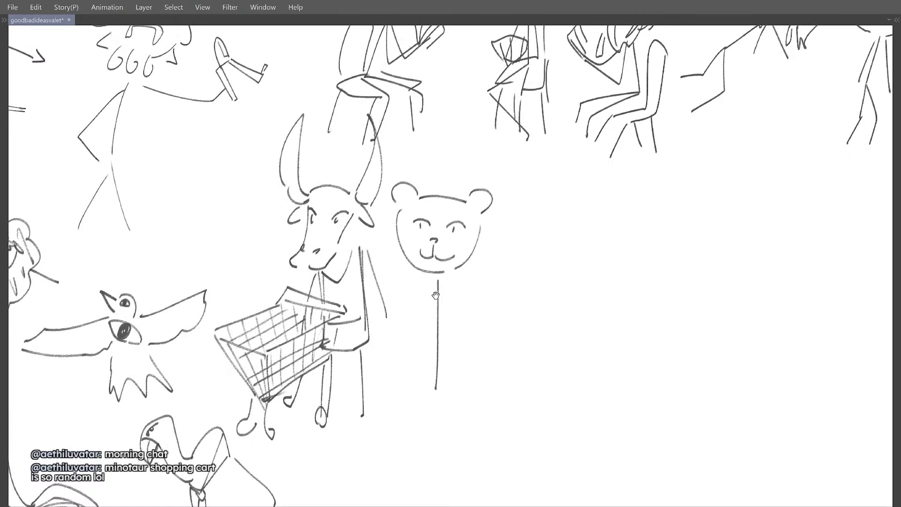
pyautogui.hotkey('ctrl', 'z')
# Step: Sketch one side of the bear's torso, swelling into a round belly below the head
pyautogui.moveTo(436, 295)
pyautogui.mouseDown()
pyautogui.moveTo(413, 284)
pyautogui.moveTo(412, 330)
pyautogui.moveTo(442, 332)
pyautogui.mouseUp()
pyautogui.moveTo(446, 278)
pyautogui.mouseDown()
pyautogui.moveTo(447, 331)
pyautogui.moveTo(438, 321)
pyautogui.mouseUp()
pyautogui.hotkey('ctrl', 'z')
pyautogui.hotkey('ctrl', 'z')
pyautogui.hotkey('ctrl', 'z')
pyautogui.hotkey('ctrl', 'z')
pyautogui.moveTo(424, 256)
pyautogui.mouseDown()
pyautogui.moveTo(404, 316)
pyautogui.moveTo(444, 327)
pyautogui.mouseUp()
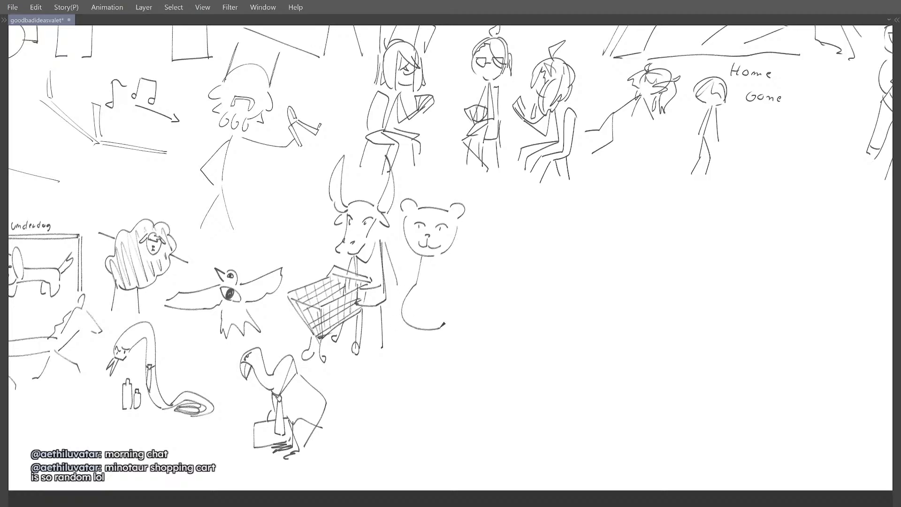
# Step: Draw the other side of the torso and the hanging arm, with the top bar of a basket handle at the hand
pyautogui.moveTo(448, 263); pyautogui.dragTo(457, 307)
pyautogui.hotkey('ctrl', 'z')
pyautogui.moveTo(447, 260)
pyautogui.mouseDown()
pyautogui.moveTo(451, 320)
pyautogui.moveTo(461, 294)
pyautogui.moveTo(490, 300)
pyautogui.mouseUp()
pyautogui.hotkey('ctrl', 'z')
pyautogui.hotkey('ctrl', 'z')
pyautogui.scroll(3, 469, 300)
pyautogui.moveTo(415, 310); pyautogui.dragTo(461, 306)
pyautogui.hotkey('ctrl', 'z')
pyautogui.hotkey('ctrl', 'z')
pyautogui.moveTo(438, 310)
pyautogui.mouseDown()
pyautogui.moveTo(438, 300)
pyautogui.moveTo(417, 324)
pyautogui.mouseUp()
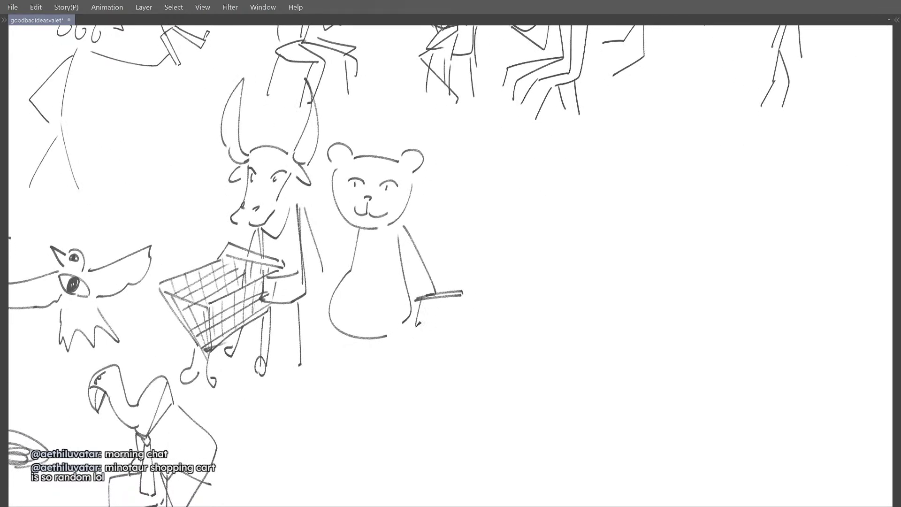
# Step: Add the uprights of the basket handle and outline the shopping basket's rim, front and side
pyautogui.moveTo(462, 292); pyautogui.dragTo(465, 326)
pyautogui.moveTo(422, 297)
pyautogui.mouseDown()
pyautogui.moveTo(436, 340)
pyautogui.moveTo(412, 329)
pyautogui.moveTo(460, 328)
pyautogui.mouseUp()
pyautogui.hotkey('ctrl', 'z')
pyautogui.moveTo(405, 334); pyautogui.dragTo(465, 328)
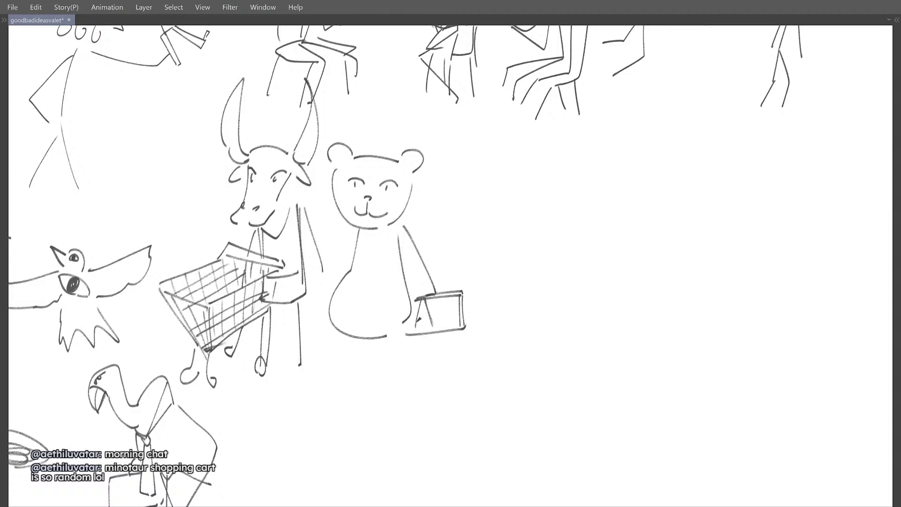
pyautogui.moveTo(410, 327)
pyautogui.mouseDown()
pyautogui.moveTo(459, 301)
pyautogui.moveTo(445, 303)
pyautogui.moveTo(483, 307)
pyautogui.moveTo(466, 323)
pyautogui.mouseUp()
pyautogui.moveTo(407, 340)
pyautogui.mouseDown()
pyautogui.moveTo(435, 367)
pyautogui.moveTo(469, 361)
pyautogui.mouseUp()
pyautogui.hotkey('ctrl', 'z')
pyautogui.moveTo(432, 366); pyautogui.dragTo(464, 362)
pyautogui.moveTo(466, 331); pyautogui.dragTo(465, 359)
pyautogui.moveTo(479, 310); pyautogui.dragTo(478, 347)
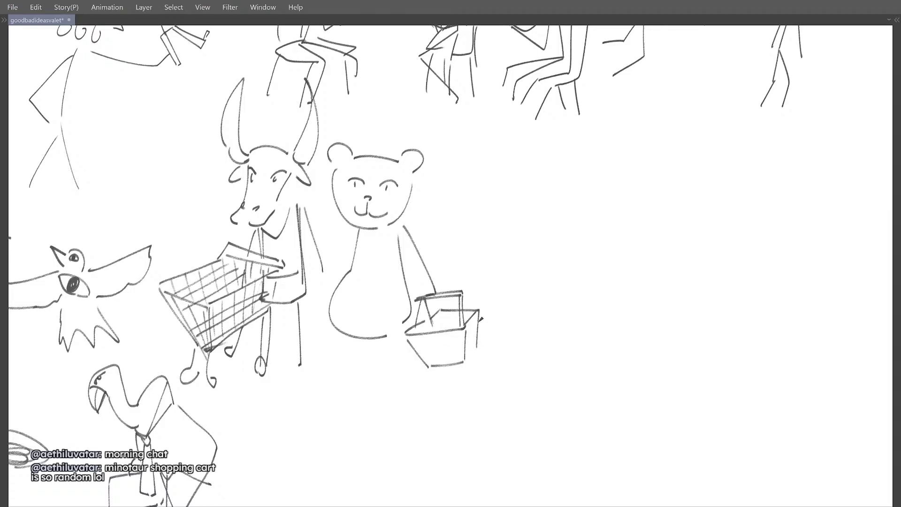
pyautogui.hotkey('ctrl', 'z')
pyautogui.moveTo(479, 310); pyautogui.dragTo(465, 356)
# Step: Draw the bear's two legs under the belly, redoing them longer, and add its other arm
pyautogui.moveTo(355, 360)
pyautogui.mouseDown()
pyautogui.moveTo(389, 345)
pyautogui.moveTo(391, 364)
pyautogui.mouseUp()
pyautogui.moveTo(428, 323); pyautogui.dragTo(422, 368)
pyautogui.hotkey('ctrl', 'z')
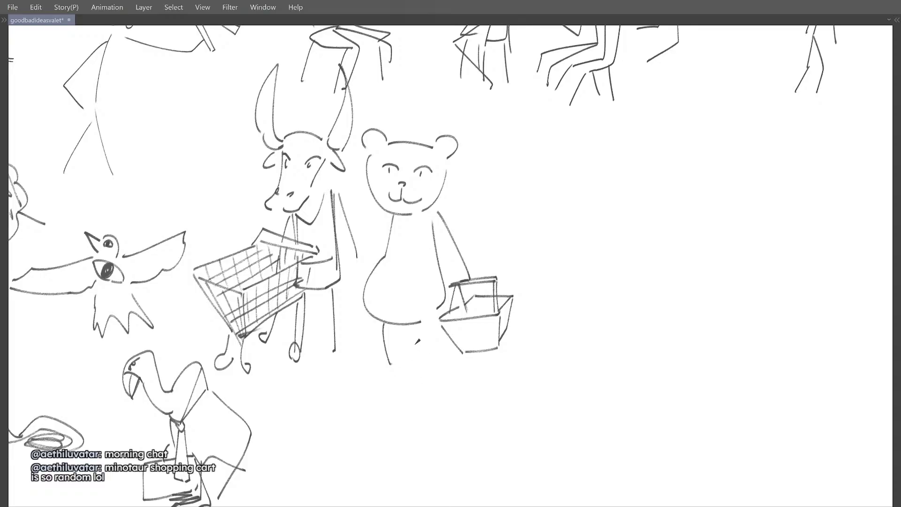
pyautogui.hotkey('ctrl', 'z')
pyautogui.moveTo(379, 328); pyautogui.dragTo(391, 389)
pyautogui.moveTo(428, 330); pyautogui.dragTo(422, 387)
pyautogui.hotkey('ctrl', 'z')
pyautogui.hotkey('ctrl', 'z')
pyautogui.moveTo(382, 327); pyautogui.dragTo(394, 383)
pyautogui.moveTo(421, 323); pyautogui.dragTo(420, 380)
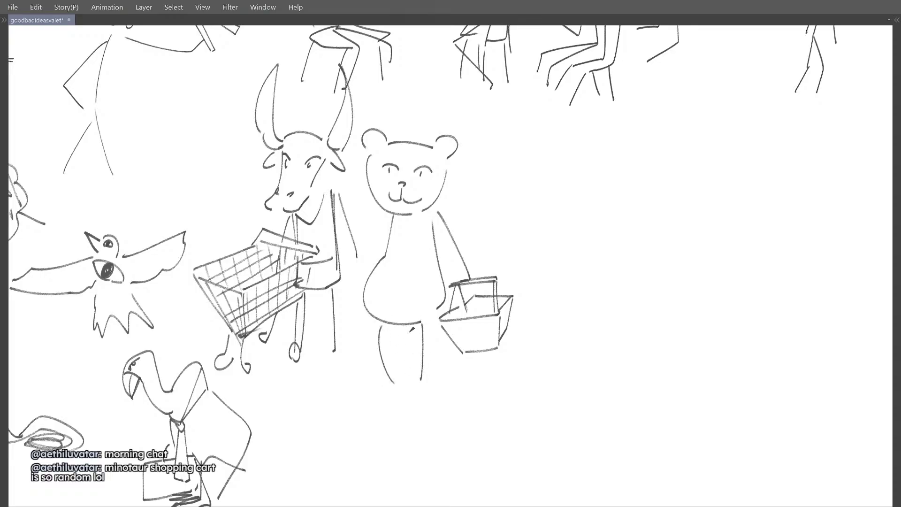
pyautogui.moveTo(393, 215); pyautogui.dragTo(358, 280)
# Step: Fill the front, side and inside of the bear's basket with crossing wire lines
pyautogui.moveTo(410, 261)
pyautogui.mouseDown()
pyautogui.moveTo(357, 277)
pyautogui.moveTo(435, 302)
pyautogui.moveTo(427, 329)
pyautogui.mouseUp()
pyautogui.moveTo(425, 292); pyautogui.dragTo(431, 324)
pyautogui.moveTo(436, 294)
pyautogui.mouseDown()
pyautogui.moveTo(438, 322)
pyautogui.moveTo(448, 315)
pyautogui.mouseUp()
pyautogui.moveTo(458, 301); pyautogui.dragTo(459, 319)
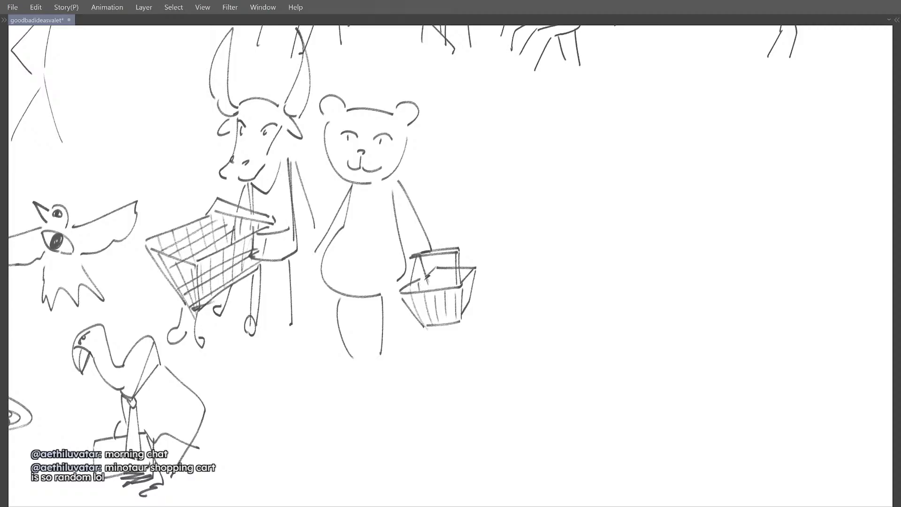
pyautogui.moveTo(444, 269)
pyautogui.mouseDown()
pyautogui.moveTo(445, 289)
pyautogui.moveTo(468, 304)
pyautogui.mouseUp()
pyautogui.moveTo(409, 305)
pyautogui.mouseDown()
pyautogui.moveTo(465, 294)
pyautogui.moveTo(461, 307)
pyautogui.mouseUp()
pyautogui.hotkey('ctrl', 'z')
pyautogui.moveTo(413, 287); pyautogui.dragTo(462, 281)
pyautogui.moveTo(429, 272)
pyautogui.mouseDown()
pyautogui.moveTo(474, 266)
pyautogui.moveTo(447, 246)
pyautogui.moveTo(431, 258)
pyautogui.mouseUp()
pyautogui.scroll(-5, 475, 266)
pyautogui.scroll(3, 456, 255)
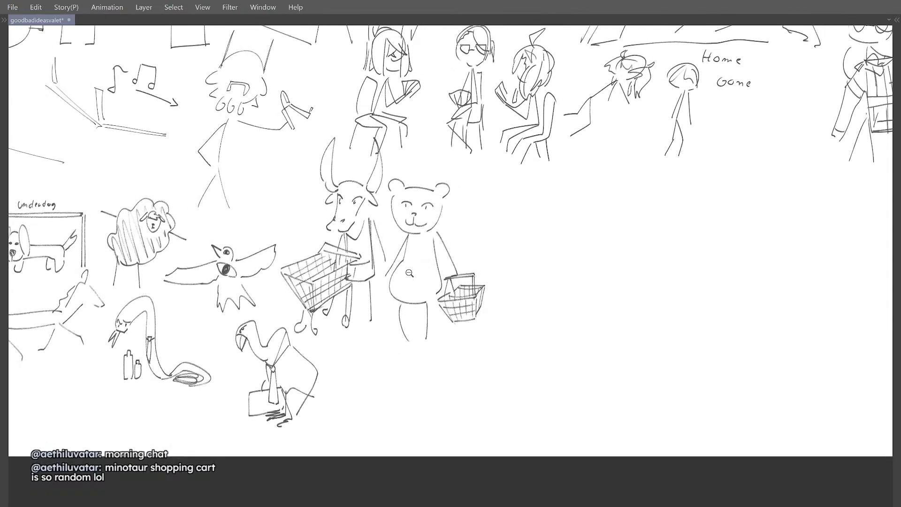
# Step: Draw a curved waistline across the bear's belly, a small navel, and the hem of a short top across its chest
pyautogui.scroll(3, 410, 273)
pyautogui.hotkey('ctrl', 'z')
pyautogui.moveTo(380, 277); pyautogui.dragTo(464, 287)
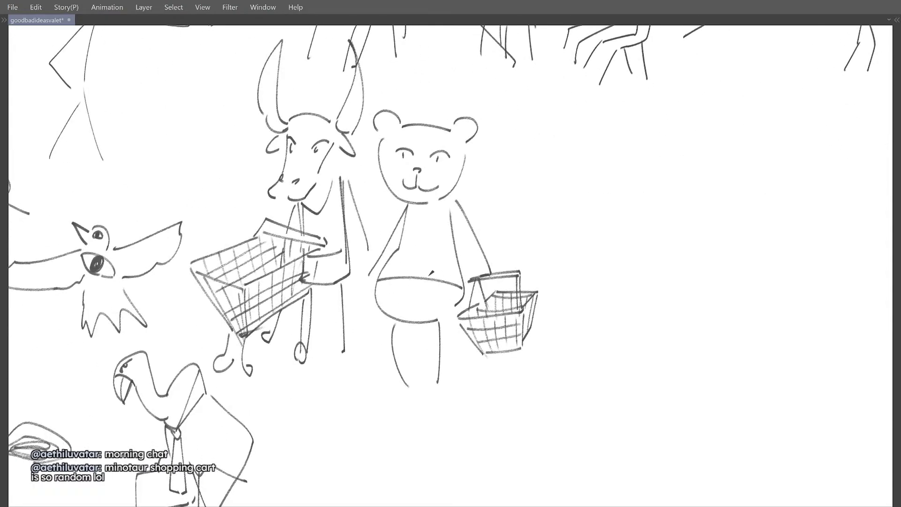
pyautogui.moveTo(409, 265); pyautogui.dragTo(417, 263)
pyautogui.scroll(-4, 434, 242)
pyautogui.scroll(2, 424, 244)
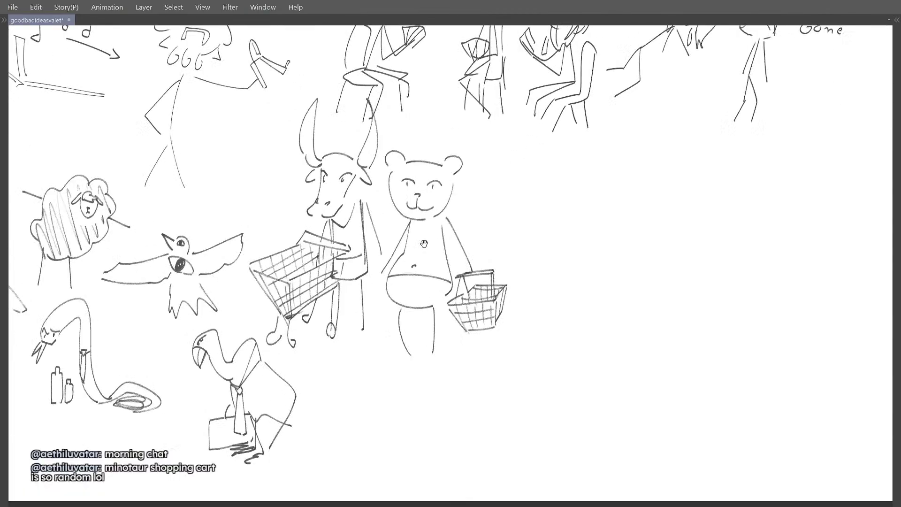
pyautogui.scroll(-4, 448, 226)
pyautogui.scroll(1, 451, 187)
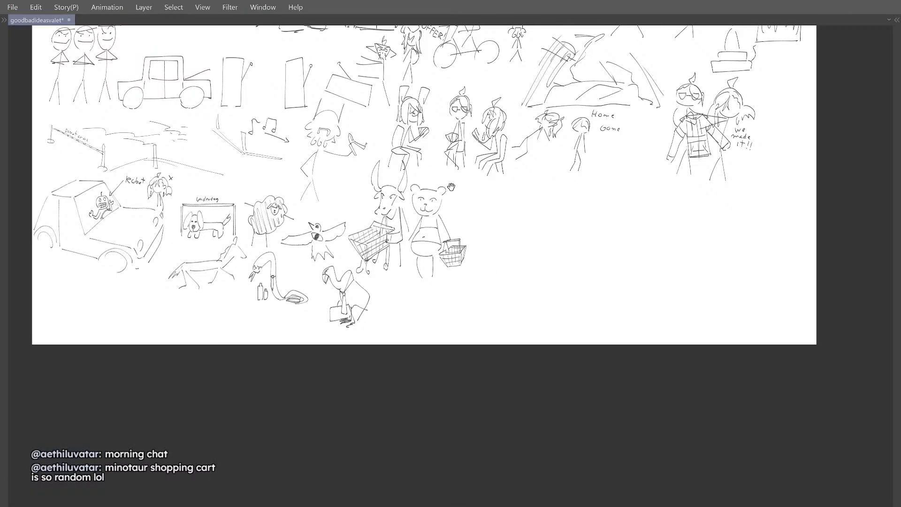
pyautogui.press('h')
pyautogui.press('h')
pyautogui.moveTo(461, 179); pyautogui.dragTo(471, 178)
pyautogui.scroll(3, 453, 199)
pyautogui.moveTo(451, 208); pyautogui.dragTo(457, 231)
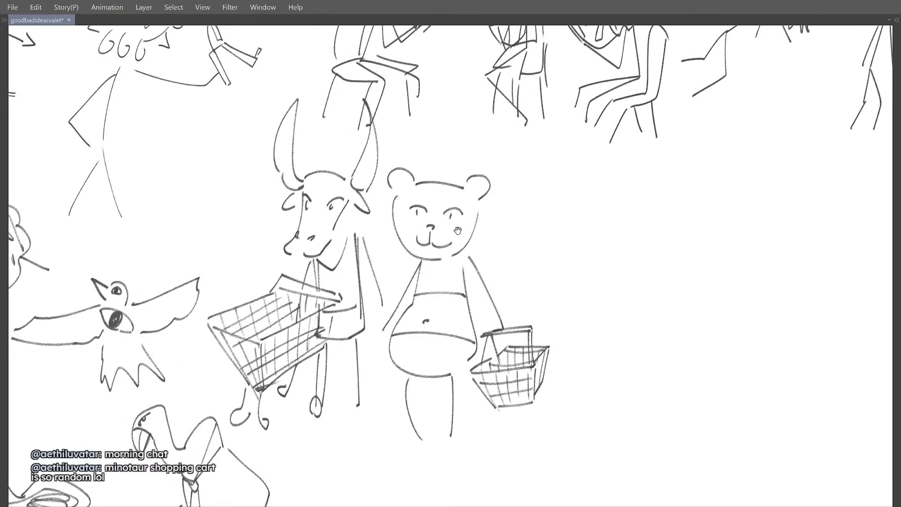
# Step: Redraw the lower edge of the minotaur's muzzle and check it with the canvas flipped
pyautogui.scroll(-4, 458, 231)
pyautogui.scroll(4, 385, 234)
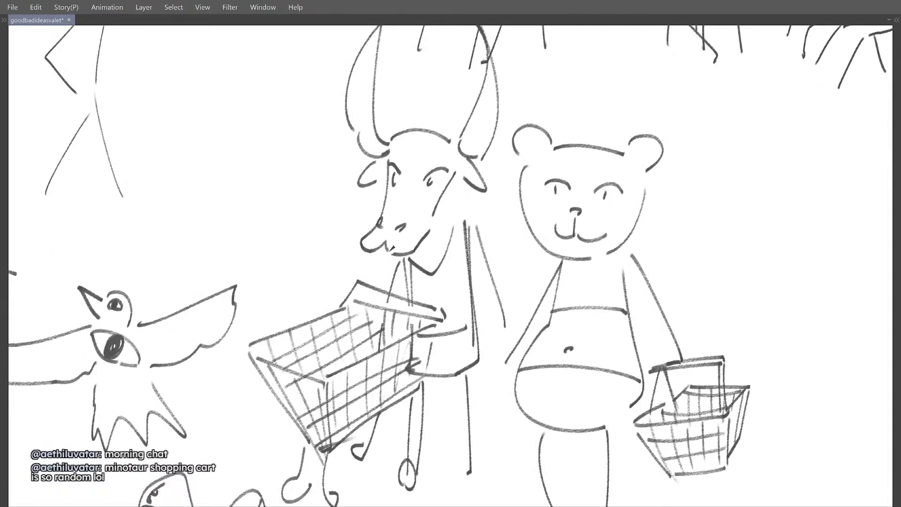
pyautogui.scroll(-4, 391, 246)
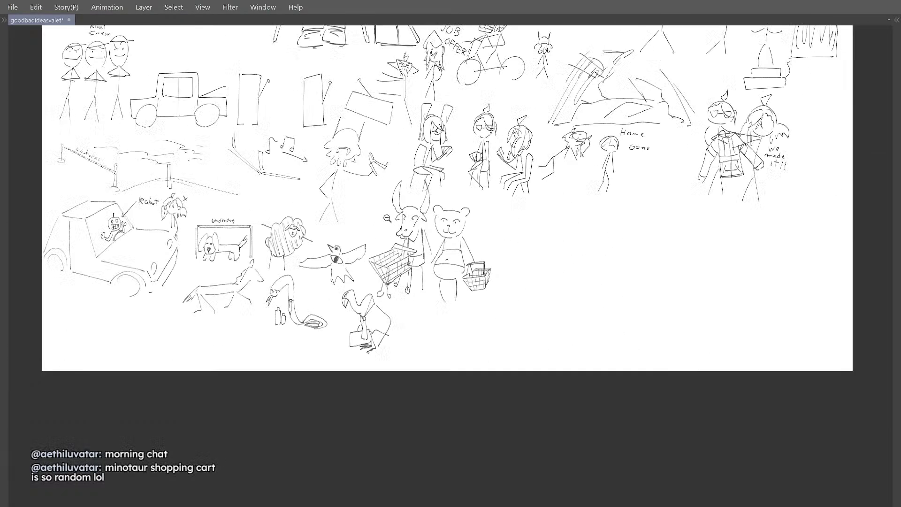
pyautogui.scroll(4, 436, 199)
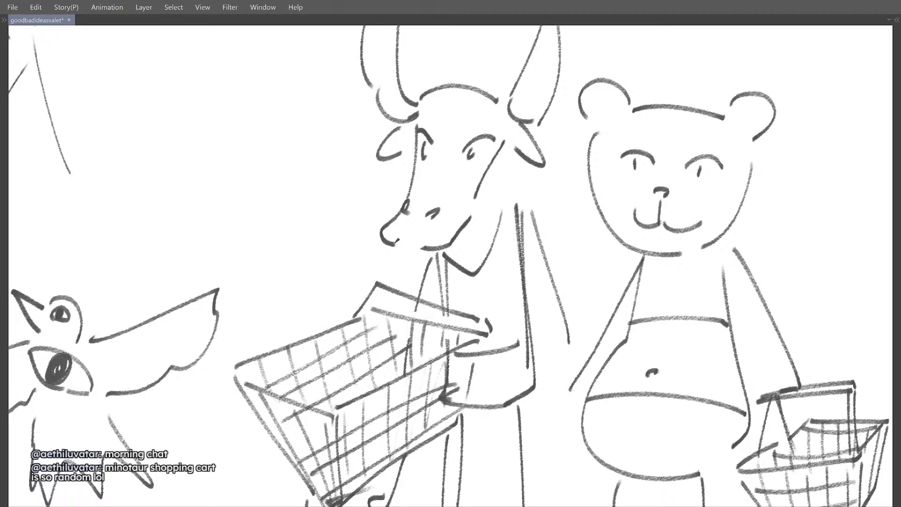
pyautogui.moveTo(398, 248); pyautogui.dragTo(419, 250)
pyautogui.press('h')
pyautogui.press('h')
pyautogui.keyDown('alt'); pyautogui.click(443, 201); pyautogui.keyUp('alt')
pyautogui.keyDown('alt'); pyautogui.click(444, 202); pyautogui.keyUp('alt')
pyautogui.keyDown('alt'); pyautogui.click(436, 200); pyautogui.keyUp('alt')
pyautogui.moveTo(491, 207); pyautogui.dragTo(419, 259)
pyautogui.keyDown('ctrl'); pyautogui.click(400, 294); pyautogui.keyUp('ctrl')
pyautogui.moveTo(400, 293); pyautogui.dragTo(430, 278)
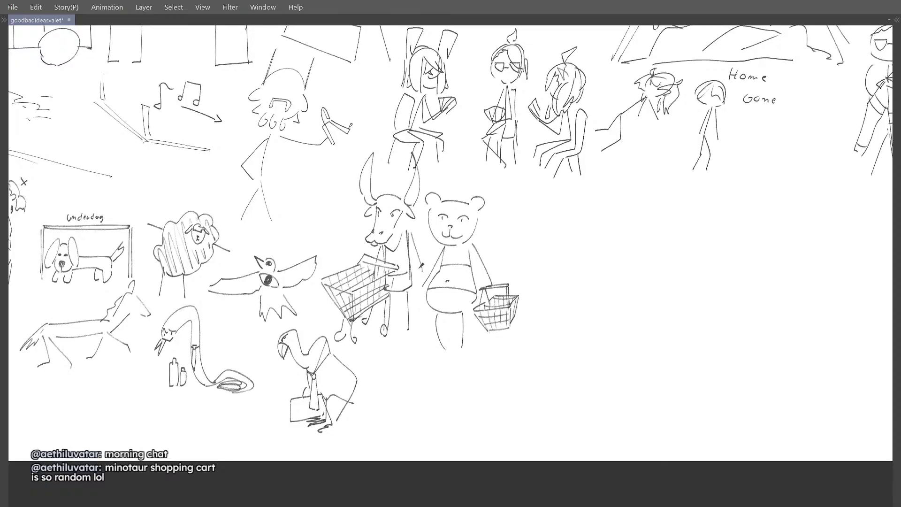
pyautogui.moveTo(520, 254); pyautogui.dragTo(477, 248)
pyautogui.keyDown('alt'); pyautogui.click(477, 248); pyautogui.keyUp('alt')
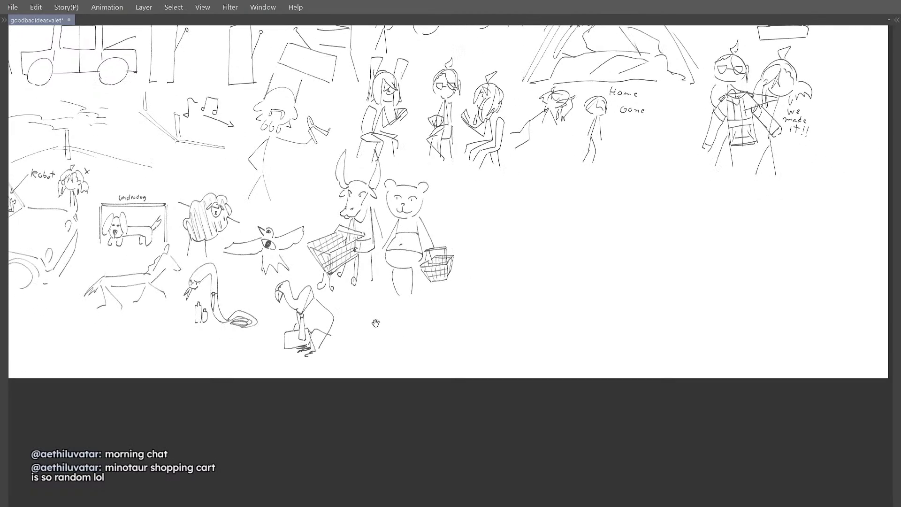
pyautogui.scroll(3, 376, 331)
pyautogui.moveTo(367, 366)
pyautogui.mouseDown()
pyautogui.moveTo(382, 321)
pyautogui.moveTo(375, 304)
pyautogui.mouseUp()
pyautogui.hotkey('ctrl', 'z')
pyautogui.hotkey('ctrl', 'z')
pyautogui.moveTo(353, 350); pyautogui.dragTo(394, 279)
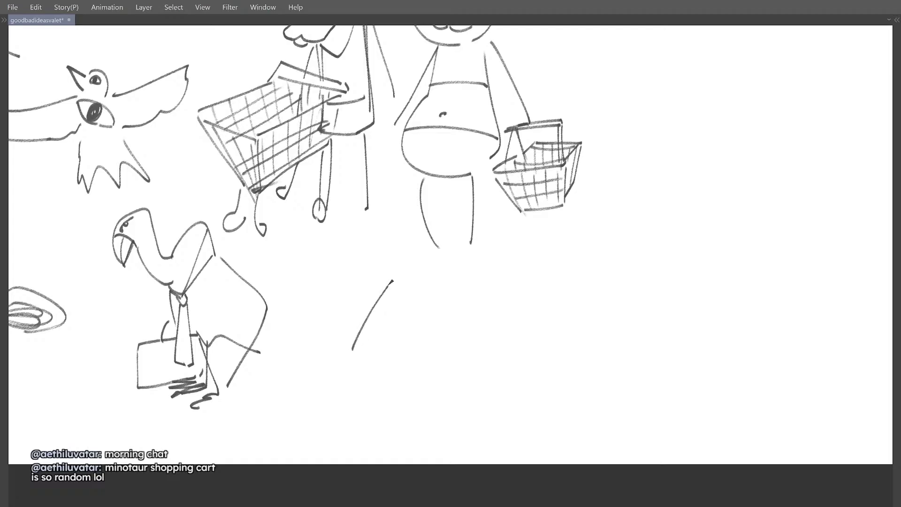
pyautogui.hotkey('ctrl', 'z')
pyautogui.click(361, 322)
pyautogui.hotkey('ctrl', 'z')
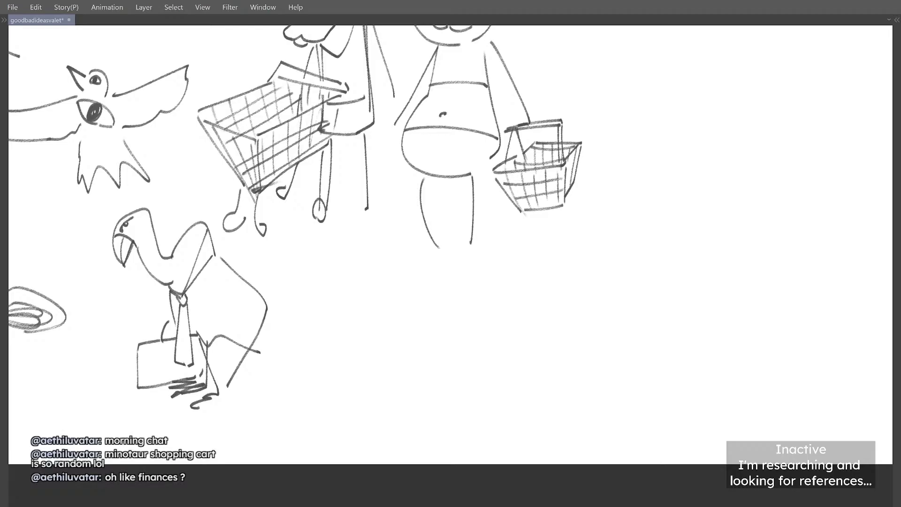
# Step: Start a wolf-like head below the bear with two tall pointed ears and a tapering side of the face
pyautogui.moveTo(394, 308); pyautogui.dragTo(400, 293)
pyautogui.moveTo(344, 305)
pyautogui.mouseDown()
pyautogui.moveTo(372, 299)
pyautogui.moveTo(420, 266)
pyautogui.mouseUp()
pyautogui.hotkey('ctrl', 'z')
pyautogui.moveTo(400, 301); pyautogui.dragTo(425, 303)
pyautogui.moveTo(358, 323); pyautogui.dragTo(358, 314)
pyautogui.moveTo(344, 306)
pyautogui.mouseDown()
pyautogui.moveTo(354, 350)
pyautogui.moveTo(374, 365)
pyautogui.moveTo(389, 362)
pyautogui.mouseUp()
pyautogui.hotkey('ctrl', 'z')
pyautogui.hotkey('ctrl', 'z')
pyautogui.hotkey('ctrl', 'z')
# Step: Add a round nose, flat tired eyes with brows, the other side of the face and a short chin line
pyautogui.moveTo(375, 358)
pyautogui.mouseDown()
pyautogui.moveTo(383, 350)
pyautogui.moveTo(385, 364)
pyautogui.mouseUp()
pyautogui.moveTo(425, 299)
pyautogui.mouseDown()
pyautogui.moveTo(400, 362)
pyautogui.moveTo(407, 329)
pyautogui.mouseUp()
pyautogui.hotkey('ctrl', 'z')
pyautogui.hotkey('ctrl', 'z')
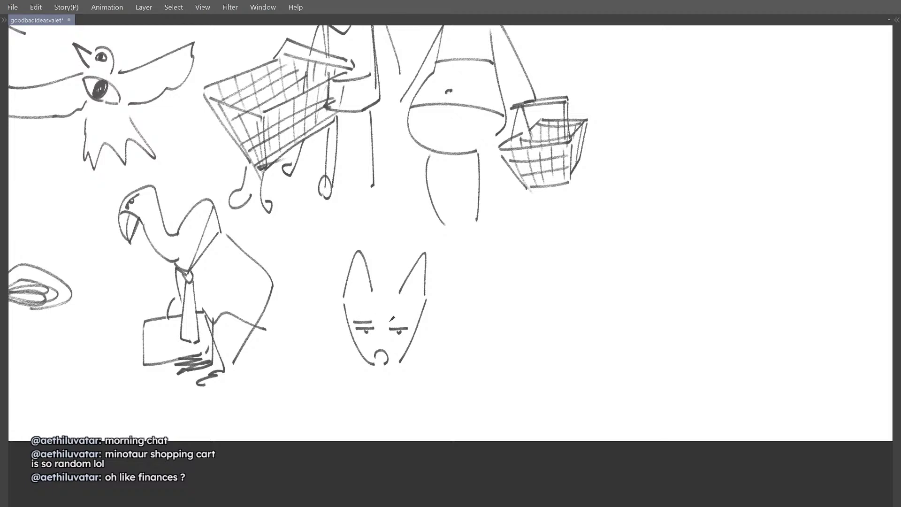
pyautogui.moveTo(394, 320); pyautogui.dragTo(406, 320)
pyautogui.moveTo(382, 370)
pyautogui.mouseDown()
pyautogui.moveTo(385, 355)
pyautogui.moveTo(402, 350)
pyautogui.mouseUp()
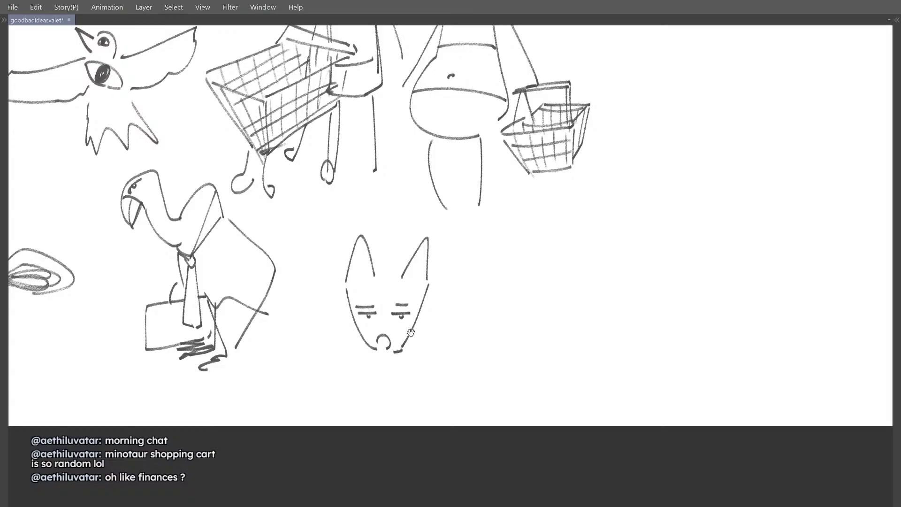
# Step: Select the wolf-like head, move it slightly up and left, and deselect it
pyautogui.scroll(-2, 411, 333)
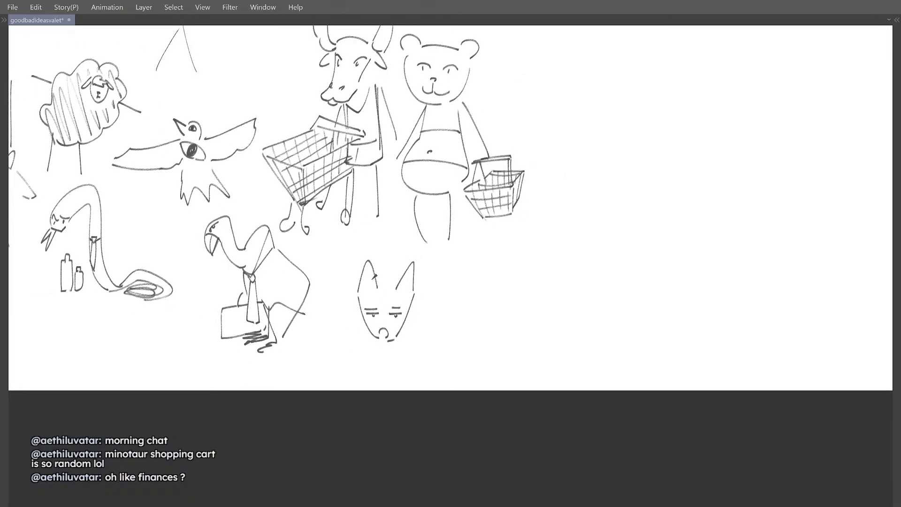
pyautogui.moveTo(375, 249)
pyautogui.mouseDown()
pyautogui.moveTo(426, 255)
pyautogui.moveTo(413, 247)
pyautogui.mouseUp()
pyautogui.moveTo(422, 301); pyautogui.dragTo(414, 275)
pyautogui.hotkey('ctrl', 'd')
# Step: Sketch the wolf-like animal's arms slanting outward from below its head, discarding uneven strokes
pyautogui.moveTo(361, 308); pyautogui.dragTo(356, 351)
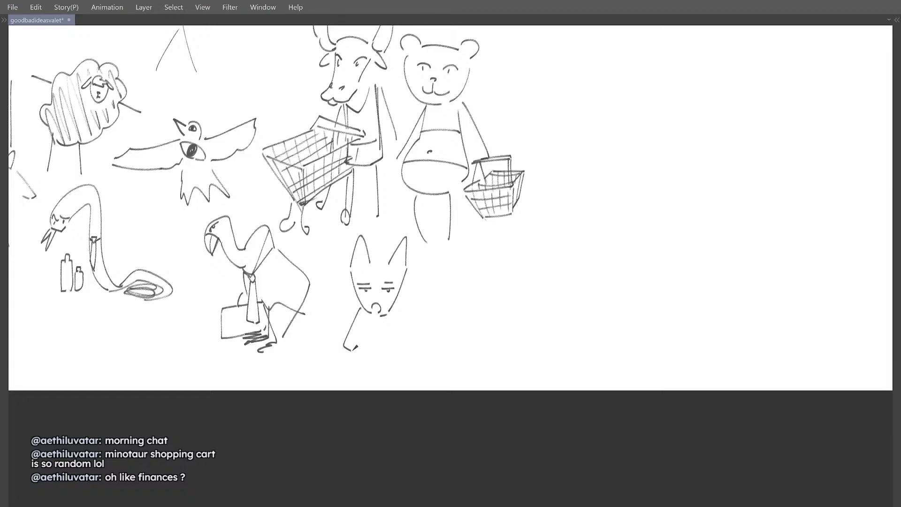
pyautogui.moveTo(400, 308)
pyautogui.mouseDown()
pyautogui.moveTo(386, 350)
pyautogui.moveTo(360, 377)
pyautogui.mouseUp()
pyautogui.moveTo(367, 330)
pyautogui.mouseDown()
pyautogui.moveTo(366, 371)
pyautogui.moveTo(383, 328)
pyautogui.moveTo(354, 381)
pyautogui.moveTo(382, 380)
pyautogui.moveTo(378, 328)
pyautogui.moveTo(369, 366)
pyautogui.moveTo(380, 371)
pyautogui.mouseUp()
pyautogui.hotkey('ctrl', 'z')
pyautogui.hotkey('ctrl', 'z')
pyautogui.hotkey('ctrl', 'z')
pyautogui.hotkey('ctrl', 'z')
pyautogui.hotkey('ctrl', 'z')
# Step: Draw the wolf-like animal's narrow body and thin legs with small feet between the arms, redoing strokes
pyautogui.moveTo(393, 321); pyautogui.dragTo(385, 346)
pyautogui.hotkey('ctrl', 'z')
pyautogui.hotkey('ctrl', 'z')
pyautogui.moveTo(361, 318); pyautogui.dragTo(352, 361)
pyautogui.hotkey('ctrl', 'z')
pyautogui.scroll(-3, 360, 301)
pyautogui.hotkey('ctrl', 'z')
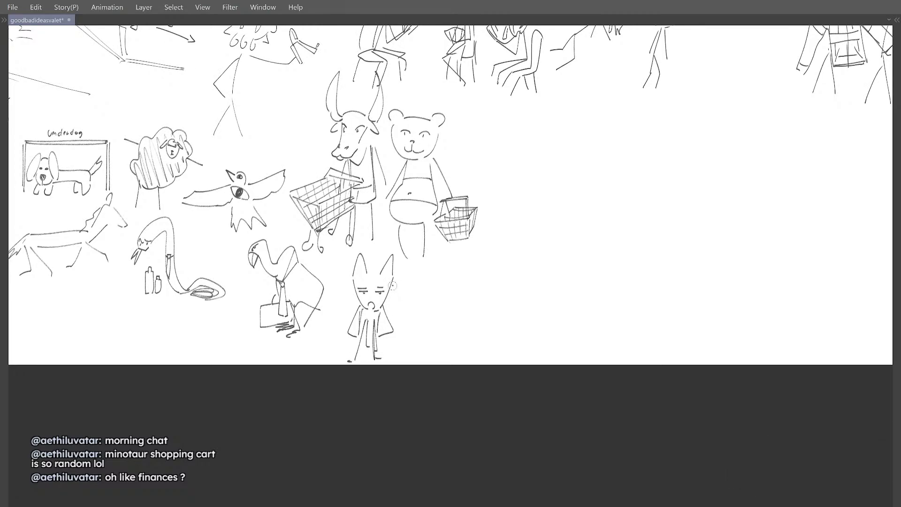
# Step: Give the wolf-like animal jagged fur tufts on both cheeks and add a short line across its lower leg
pyautogui.moveTo(386, 300)
pyautogui.mouseDown()
pyautogui.moveTo(357, 300)
pyautogui.moveTo(354, 283)
pyautogui.moveTo(357, 304)
pyautogui.mouseUp()
pyautogui.hotkey('ctrl', 'z')
pyautogui.moveTo(363, 299); pyautogui.dragTo(395, 293)
pyautogui.moveTo(394, 293); pyautogui.dragTo(384, 311)
pyautogui.scroll(-2, 400, 283)
pyautogui.scroll(4, 386, 295)
pyautogui.moveTo(345, 373); pyautogui.dragTo(357, 371)
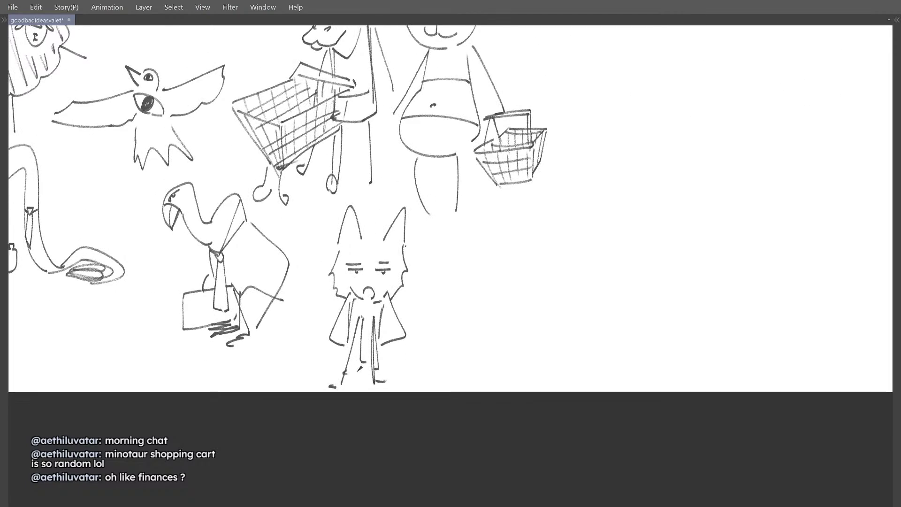
pyautogui.scroll(-3, 382, 238)
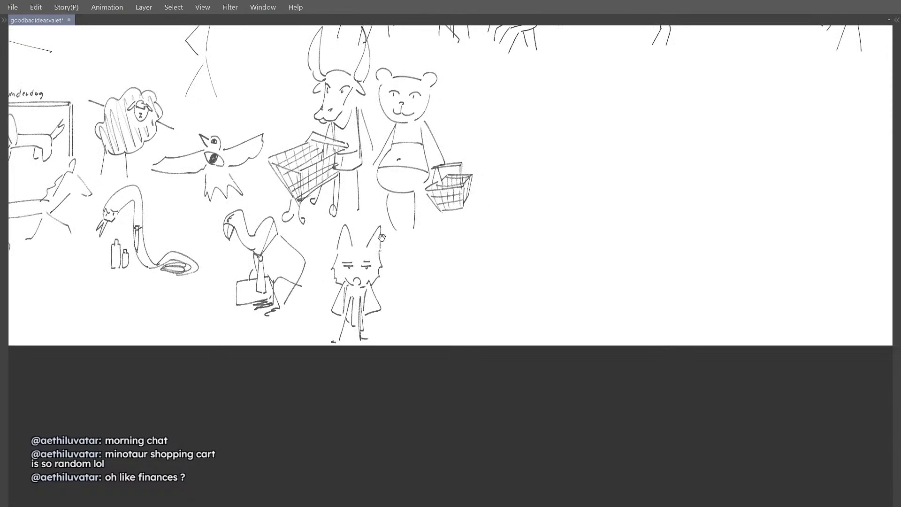
pyautogui.scroll(2, 381, 237)
pyautogui.scroll(-3, 375, 238)
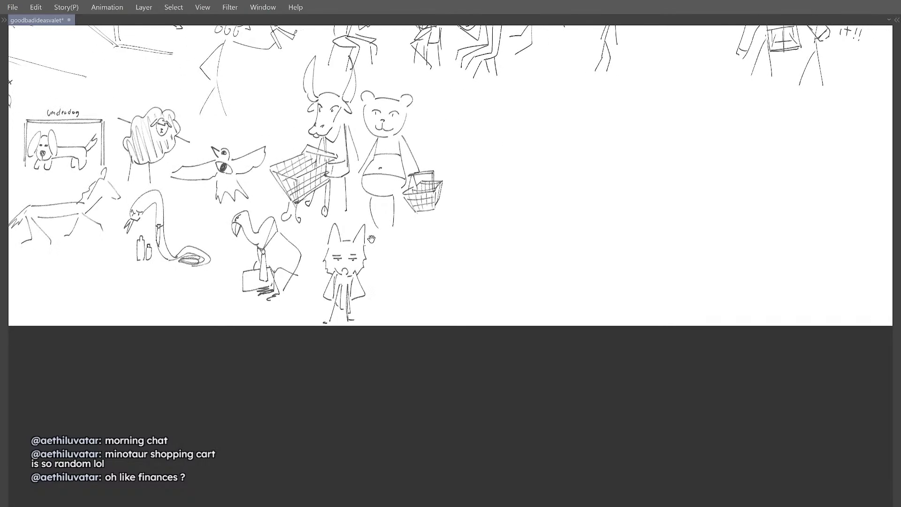
pyautogui.scroll(-1, 372, 240)
pyautogui.scroll(3, 378, 251)
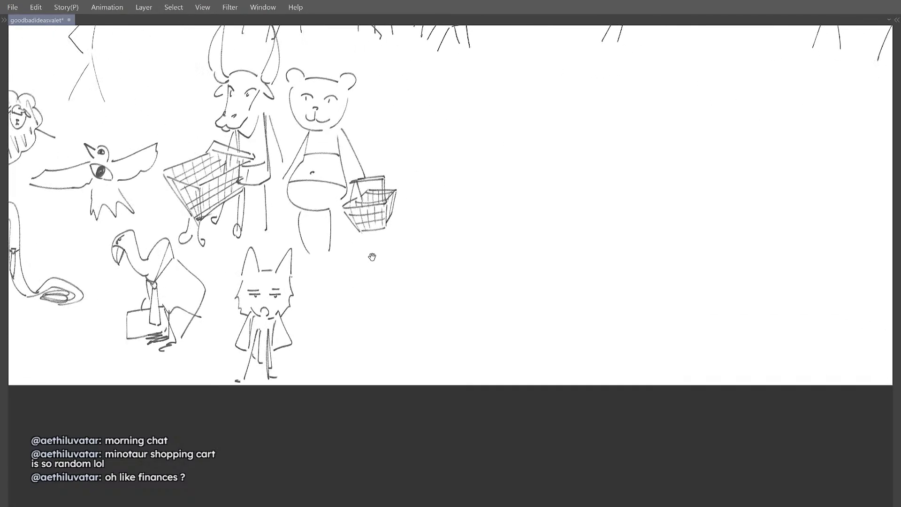
pyautogui.moveTo(373, 256); pyautogui.dragTo(407, 277)
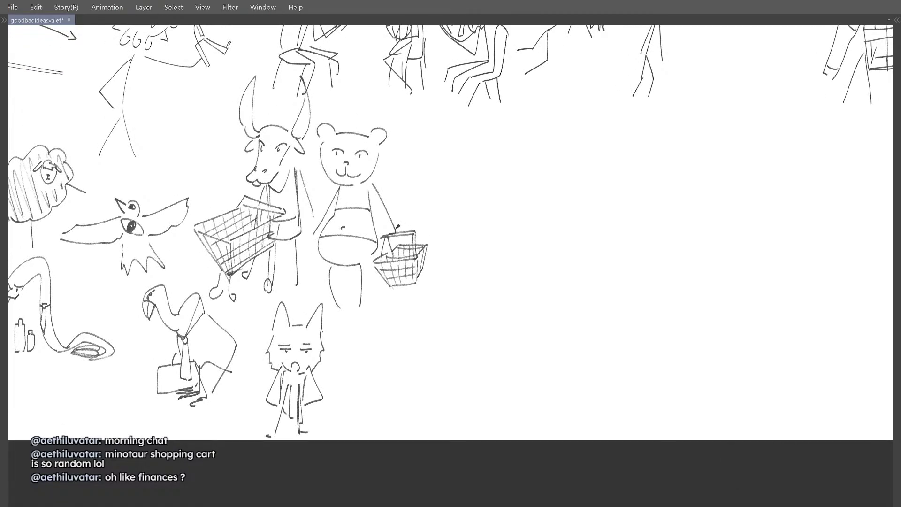
pyautogui.moveTo(426, 269)
pyautogui.mouseDown()
pyautogui.moveTo(401, 256)
pyautogui.moveTo(408, 268)
pyautogui.moveTo(434, 251)
pyautogui.moveTo(390, 262)
pyautogui.mouseUp()
pyautogui.moveTo(365, 322)
pyautogui.mouseDown()
pyautogui.moveTo(425, 315)
pyautogui.moveTo(399, 337)
pyautogui.mouseUp()
pyautogui.hotkey('ctrl', 'z')
pyautogui.moveTo(385, 270); pyautogui.dragTo(395, 273)
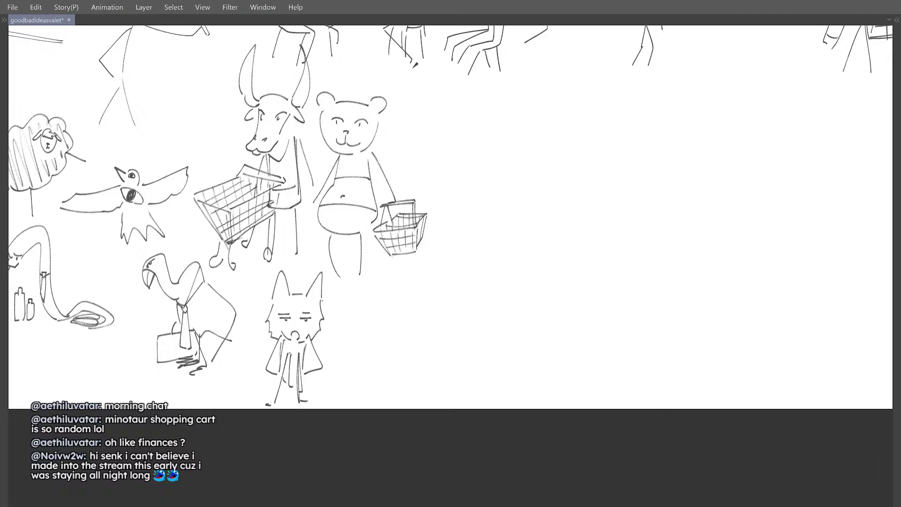
# Step: Examine the animal sketches in a mirrored view and at several zoom levels
pyautogui.moveTo(401, 288); pyautogui.dragTo(416, 256)
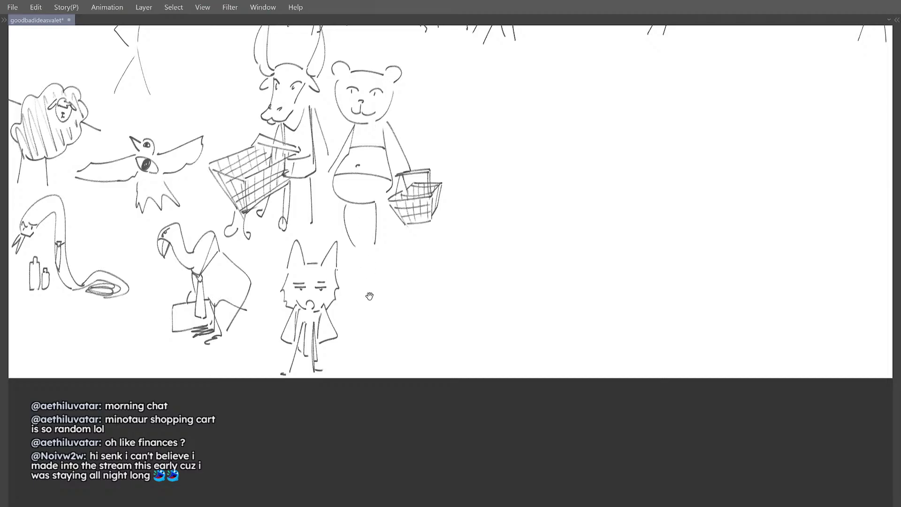
pyautogui.moveTo(379, 301); pyautogui.dragTo(388, 298)
pyautogui.moveTo(461, 282)
pyautogui.mouseDown()
pyautogui.moveTo(433, 278)
pyautogui.moveTo(434, 369)
pyautogui.mouseUp()
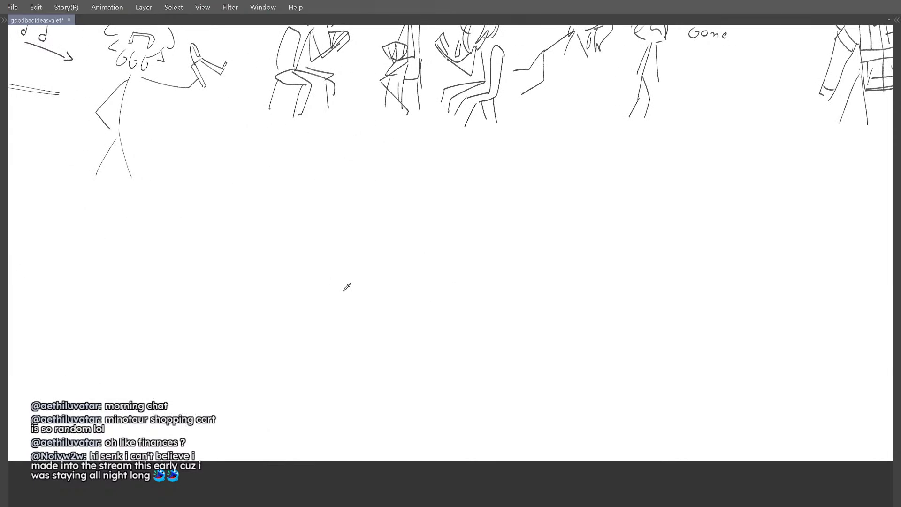
pyautogui.moveTo(367, 276); pyautogui.dragTo(355, 285)
pyautogui.press('h')
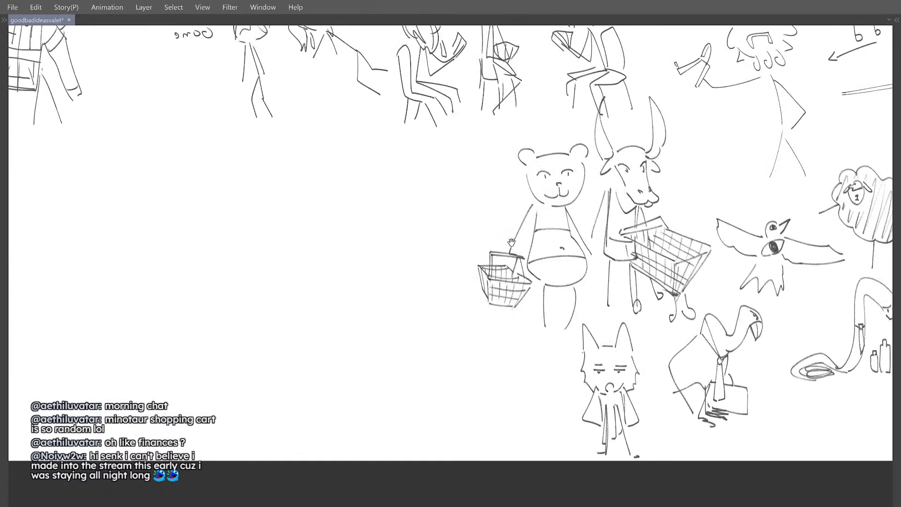
pyautogui.moveTo(401, 252); pyautogui.dragTo(368, 254)
pyautogui.press('h')
pyautogui.scroll(3, 392, 304)
pyautogui.moveTo(392, 283); pyautogui.dragTo(406, 269)
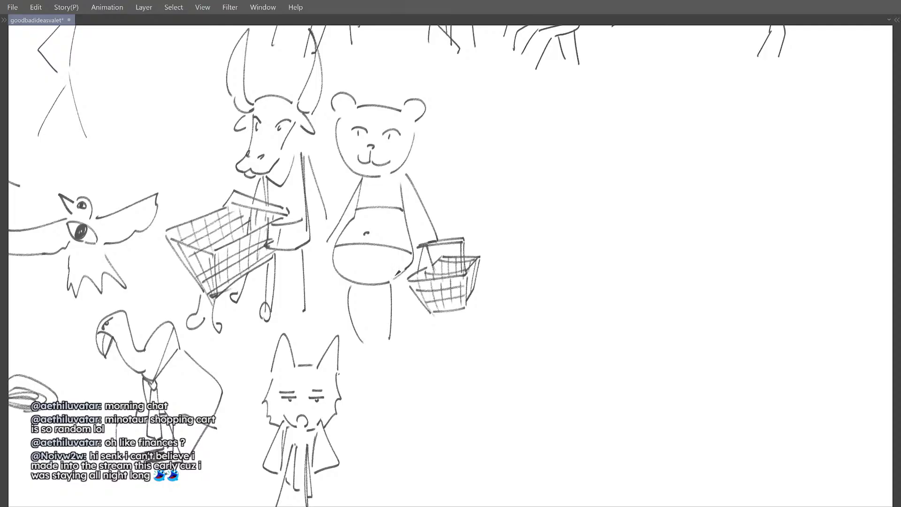
pyautogui.scroll(-5, 432, 252)
pyautogui.scroll(5, 391, 240)
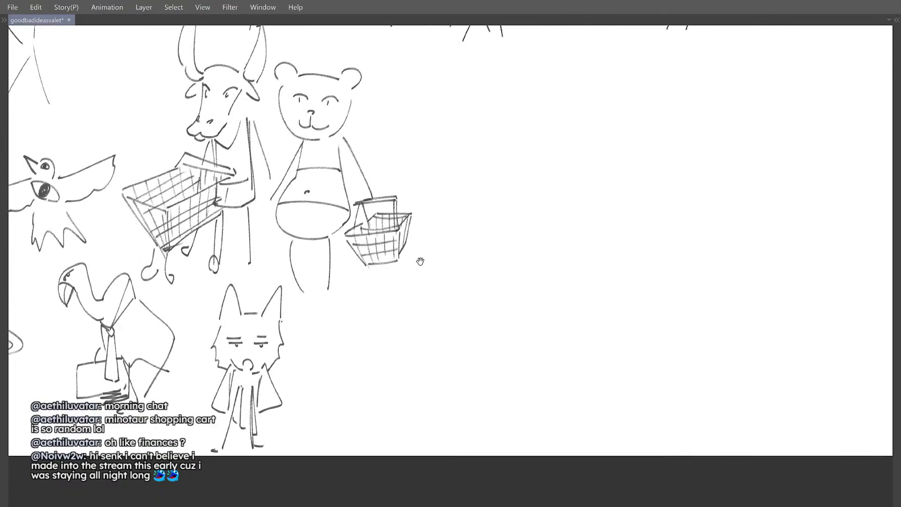
pyautogui.scroll(-2, 404, 288)
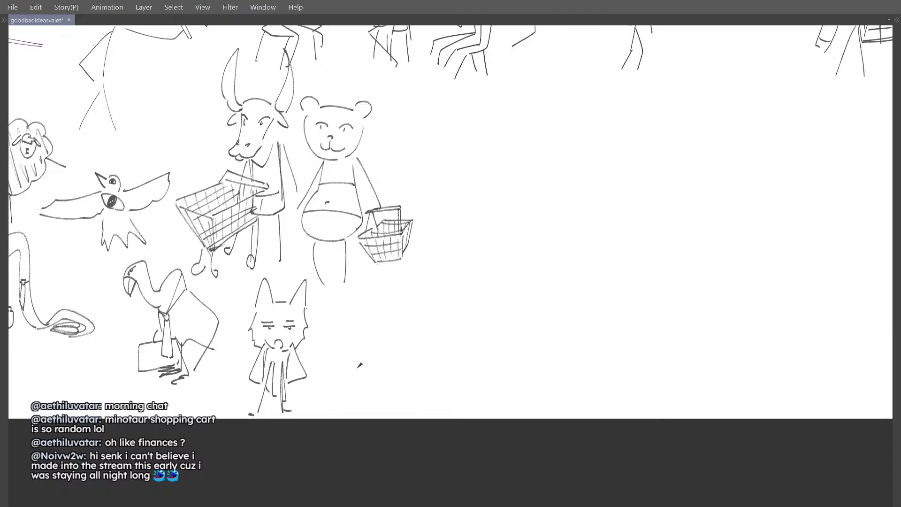
# Step: Outline a rounded shell with a jagged front edge and a flared base beside the wolf-like animal, discarding uneven strokes
pyautogui.moveTo(346, 365)
pyautogui.mouseDown()
pyautogui.moveTo(413, 372)
pyautogui.moveTo(410, 354)
pyautogui.moveTo(366, 321)
pyautogui.moveTo(437, 299)
pyautogui.moveTo(420, 313)
pyautogui.moveTo(438, 327)
pyautogui.moveTo(416, 352)
pyautogui.mouseUp()
pyautogui.hotkey('ctrl', 'z')
pyautogui.hotkey('ctrl', 'z')
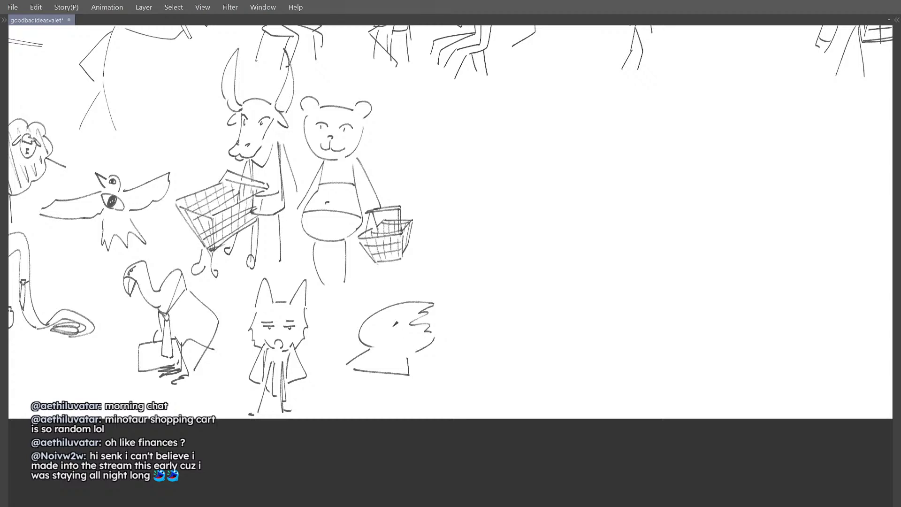
pyautogui.hotkey('ctrl', 'z')
# Step: Fill the shell and its flared base with curved rib lines
pyautogui.moveTo(384, 308)
pyautogui.mouseDown()
pyautogui.moveTo(369, 342)
pyautogui.moveTo(378, 342)
pyautogui.mouseUp()
pyautogui.moveTo(401, 303); pyautogui.dragTo(393, 342)
pyautogui.moveTo(418, 325)
pyautogui.mouseDown()
pyautogui.moveTo(402, 346)
pyautogui.moveTo(412, 351)
pyautogui.mouseUp()
pyautogui.moveTo(428, 341); pyautogui.dragTo(355, 368)
pyautogui.hotkey('ctrl', 'z')
pyautogui.moveTo(380, 349)
pyautogui.mouseDown()
pyautogui.moveTo(372, 371)
pyautogui.moveTo(383, 372)
pyautogui.mouseUp()
pyautogui.moveTo(396, 357); pyautogui.dragTo(400, 377)
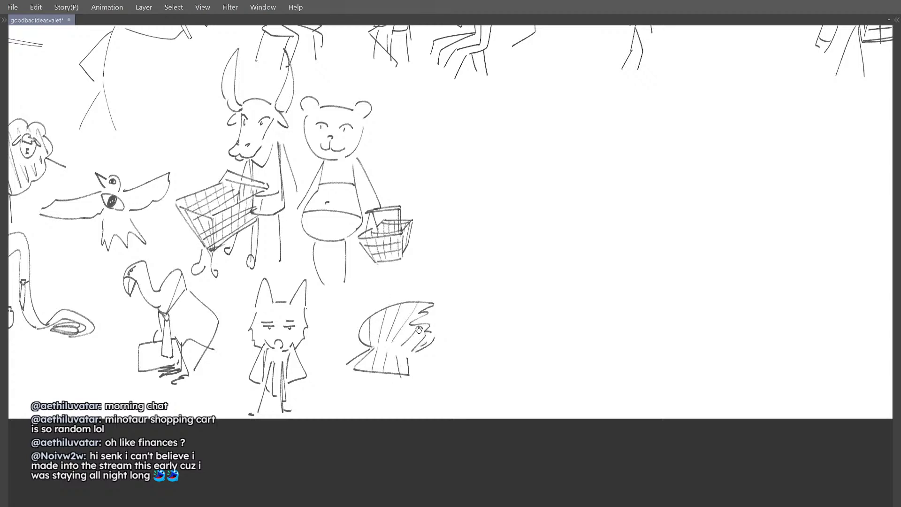
# Step: Draw a slanting neck and rounded head rising from the shell's jagged opening, redoing uneven strokes
pyautogui.scroll(1, 398, 341)
pyautogui.moveTo(418, 330)
pyautogui.mouseDown()
pyautogui.moveTo(396, 329)
pyautogui.moveTo(351, 383)
pyautogui.mouseUp()
pyautogui.hotkey('ctrl', 'z')
pyautogui.moveTo(399, 319)
pyautogui.mouseDown()
pyautogui.moveTo(377, 327)
pyautogui.moveTo(403, 310)
pyautogui.moveTo(396, 299)
pyautogui.mouseUp()
pyautogui.hotkey('ctrl', 'z')
pyautogui.hotkey('ctrl', 'z')
pyautogui.moveTo(365, 318); pyautogui.dragTo(402, 293)
pyautogui.hotkey('ctrl', 'z')
pyautogui.moveTo(362, 319)
pyautogui.mouseDown()
pyautogui.moveTo(428, 280)
pyautogui.moveTo(378, 340)
pyautogui.mouseUp()
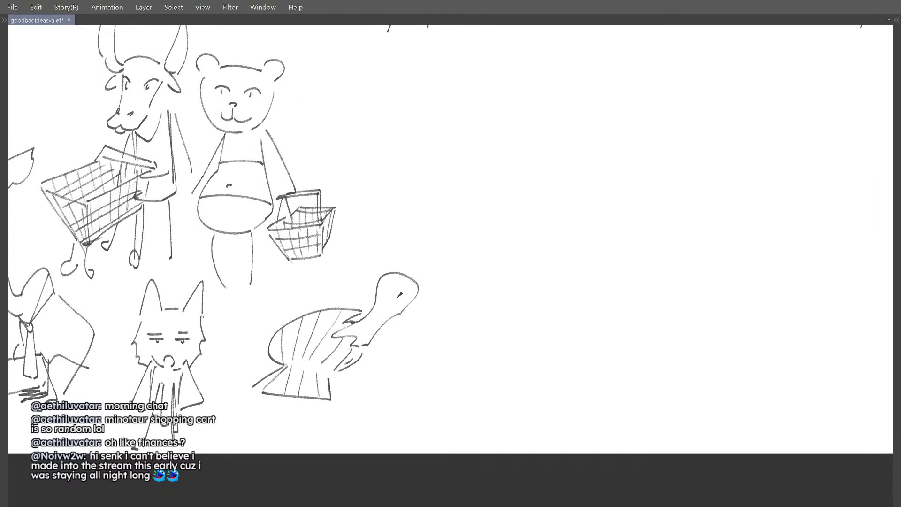
# Step: Give the shelled creature's head two happy eyes and an open smiling mouth, redoing strokes
pyautogui.scroll(3, 399, 296)
pyautogui.moveTo(390, 298)
pyautogui.mouseDown()
pyautogui.moveTo(397, 316)
pyautogui.moveTo(430, 300)
pyautogui.moveTo(390, 298)
pyautogui.moveTo(391, 313)
pyautogui.moveTo(429, 306)
pyautogui.moveTo(391, 296)
pyautogui.moveTo(395, 319)
pyautogui.moveTo(422, 299)
pyautogui.moveTo(393, 300)
pyautogui.moveTo(408, 319)
pyautogui.moveTo(416, 297)
pyautogui.moveTo(390, 298)
pyautogui.moveTo(396, 273)
pyautogui.moveTo(429, 276)
pyautogui.mouseUp()
pyautogui.hotkey('ctrl', 'z')
pyautogui.hotkey('ctrl', 'z')
pyautogui.hotkey('ctrl', 'z')
pyautogui.hotkey('ctrl', 'z')
pyautogui.scroll(-2, 420, 273)
pyautogui.hotkey('ctrl', 'z')
pyautogui.hotkey('ctrl', 'z')
pyautogui.scroll(1, 402, 272)
pyautogui.hotkey('ctrl', 'z')
pyautogui.hotkey('ctrl', 'z')
pyautogui.hotkey('ctrl', 'z')
pyautogui.scroll(-3, 430, 263)
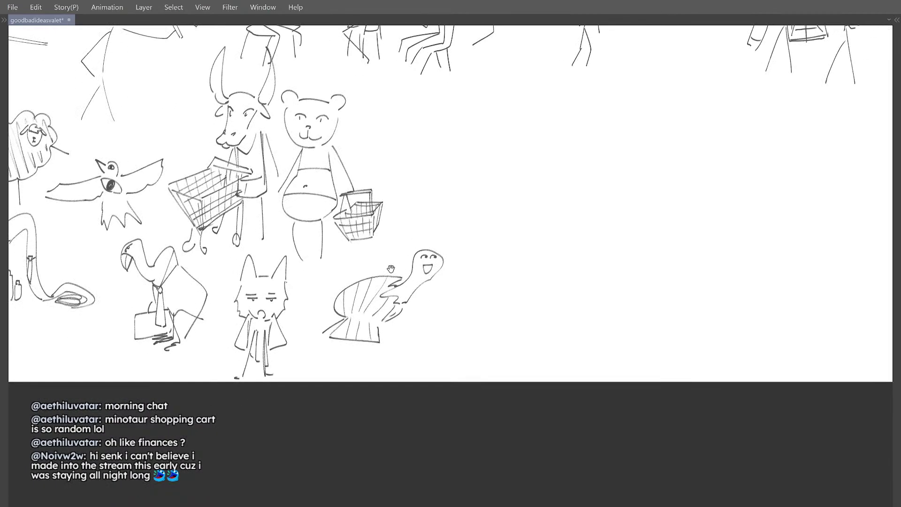
# Step: Select the shelled creature, move it closer to the wolf-like animal, and deselect it
pyautogui.press('m')
pyautogui.moveTo(381, 257)
pyautogui.mouseDown()
pyautogui.moveTo(381, 379)
pyautogui.moveTo(450, 239)
pyautogui.moveTo(406, 287)
pyautogui.moveTo(373, 280)
pyautogui.moveTo(365, 294)
pyautogui.moveTo(399, 284)
pyautogui.moveTo(383, 306)
pyautogui.mouseUp()
pyautogui.hotkey('ctrl', 'd')
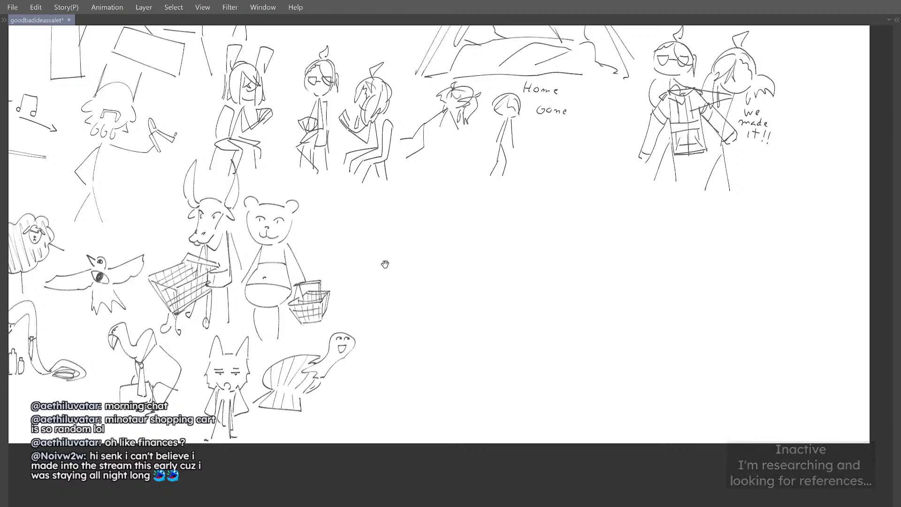
# Step: Sketch a whale's rounded snout, long underside and the first edge of its lower fin in the empty area beside the bear
pyautogui.moveTo(367, 254)
pyautogui.mouseDown()
pyautogui.moveTo(401, 280)
pyautogui.moveTo(370, 272)
pyautogui.moveTo(404, 292)
pyautogui.moveTo(441, 300)
pyautogui.moveTo(493, 285)
pyautogui.mouseUp()
pyautogui.hotkey('ctrl', 'z')
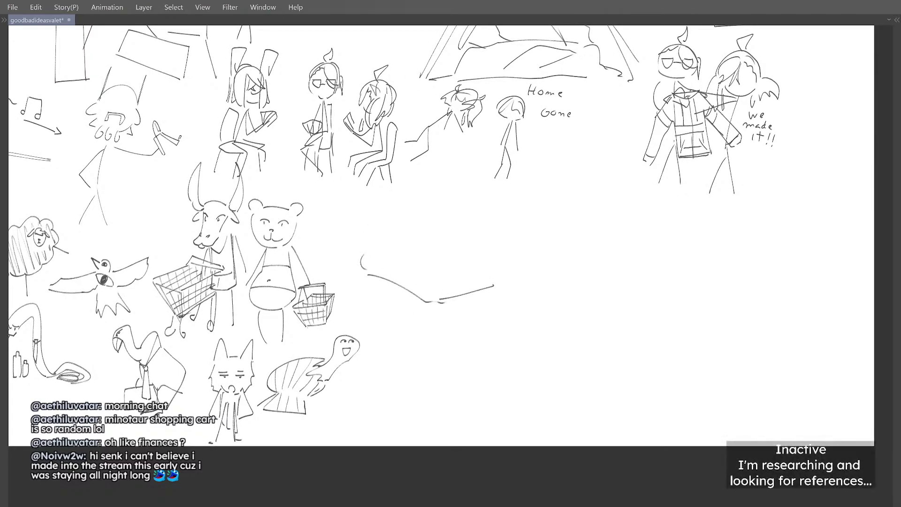
pyautogui.hotkey('ctrl', 'z')
pyautogui.moveTo(439, 303)
pyautogui.mouseDown()
pyautogui.moveTo(464, 289)
pyautogui.moveTo(512, 320)
pyautogui.mouseUp()
pyautogui.moveTo(513, 317); pyautogui.dragTo(511, 323)
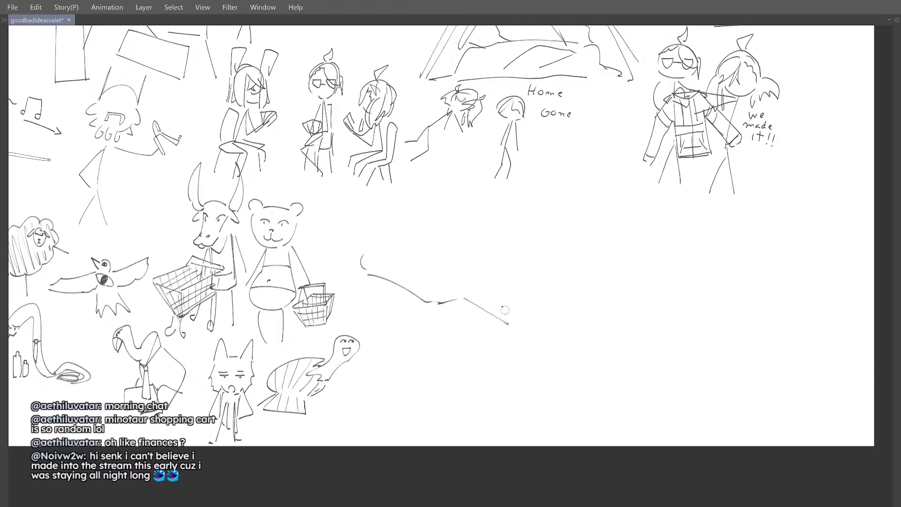
# Step: Complete the whale's lower fin with a curved edge and draw a short body line behind it
pyautogui.press('p')
pyautogui.moveTo(485, 293); pyautogui.dragTo(510, 318)
pyautogui.hotkey('ctrl', 'z')
pyautogui.moveTo(481, 289)
pyautogui.mouseDown()
pyautogui.moveTo(504, 304)
pyautogui.moveTo(508, 320)
pyautogui.mouseUp()
pyautogui.moveTo(449, 286); pyautogui.dragTo(510, 280)
# Step: Draw the top of the whale's head and a long fin slanting up from its back
pyautogui.moveTo(364, 256); pyautogui.dragTo(428, 250)
pyautogui.moveTo(439, 255)
pyautogui.mouseDown()
pyautogui.moveTo(498, 224)
pyautogui.moveTo(499, 213)
pyautogui.moveTo(450, 262)
pyautogui.mouseUp()
pyautogui.hotkey('ctrl', 'z')
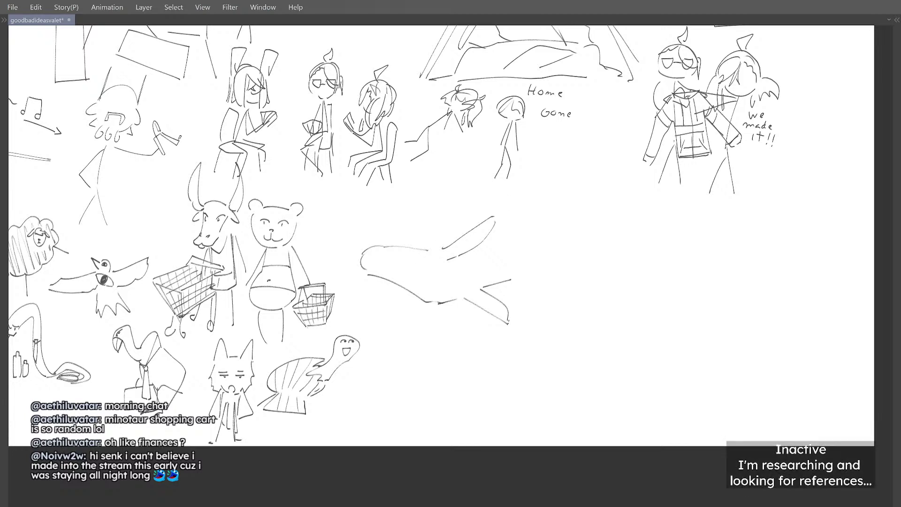
# Step: Add the whale's mouth line, tapering rear body and forked tail, discarding uneven strokes
pyautogui.moveTo(359, 262)
pyautogui.mouseDown()
pyautogui.moveTo(454, 266)
pyautogui.moveTo(516, 246)
pyautogui.moveTo(537, 253)
pyautogui.mouseUp()
pyautogui.moveTo(539, 252)
pyautogui.mouseDown()
pyautogui.moveTo(554, 249)
pyautogui.moveTo(557, 265)
pyautogui.moveTo(532, 278)
pyautogui.moveTo(558, 264)
pyautogui.moveTo(511, 277)
pyautogui.mouseUp()
pyautogui.hotkey('ctrl', 'z')
pyautogui.moveTo(447, 284)
pyautogui.mouseDown()
pyautogui.moveTo(495, 263)
pyautogui.moveTo(535, 261)
pyautogui.mouseUp()
pyautogui.hotkey('ctrl', 'z')
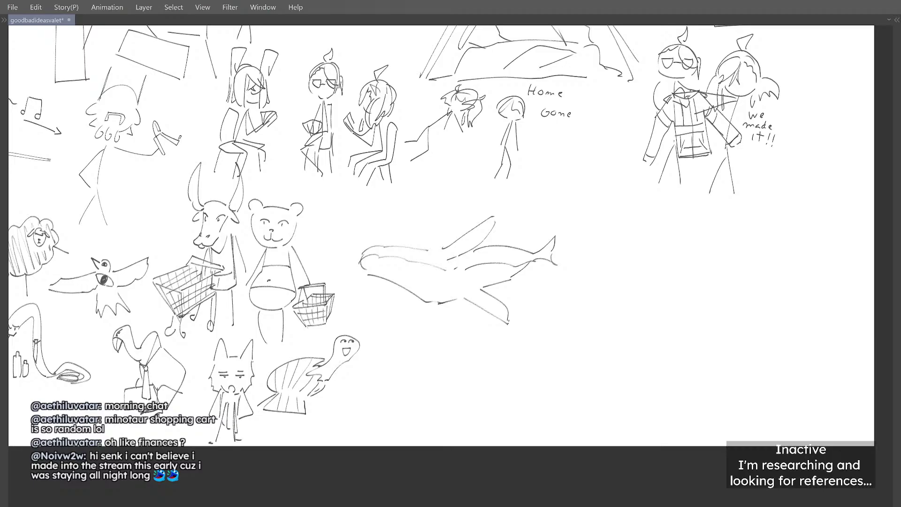
# Step: Draw long flowing groove lines along the whale's side and belly
pyautogui.moveTo(376, 266)
pyautogui.mouseDown()
pyautogui.moveTo(461, 271)
pyautogui.moveTo(516, 261)
pyautogui.moveTo(441, 277)
pyautogui.moveTo(521, 259)
pyautogui.mouseUp()
pyautogui.moveTo(429, 280); pyautogui.dragTo(510, 271)
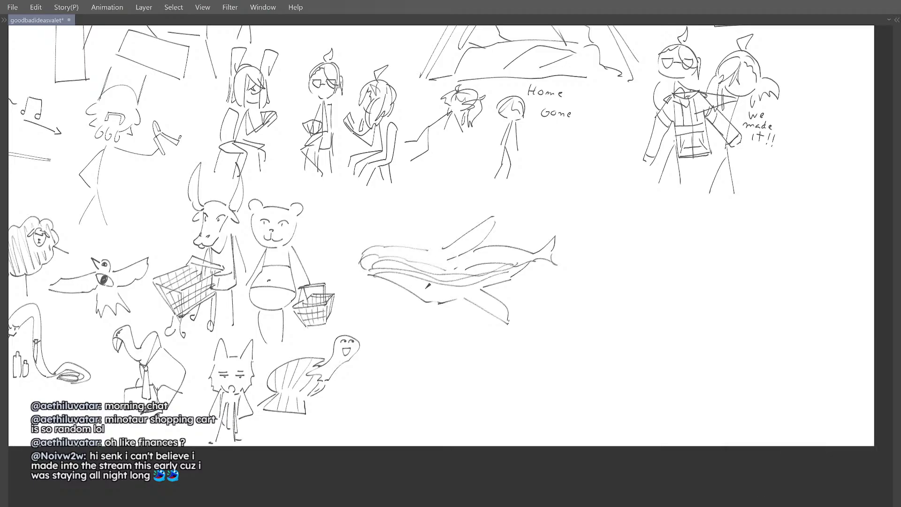
pyautogui.moveTo(391, 281); pyautogui.dragTo(431, 290)
pyautogui.hotkey('ctrl', 'z')
pyautogui.moveTo(391, 281)
pyautogui.mouseDown()
pyautogui.moveTo(483, 286)
pyautogui.moveTo(451, 289)
pyautogui.mouseUp()
# Step: Select the whale, move it up and left closer to the bear, and deselect it
pyautogui.scroll(-3, 472, 279)
pyautogui.scroll(3, 458, 268)
pyautogui.scroll(-3, 450, 294)
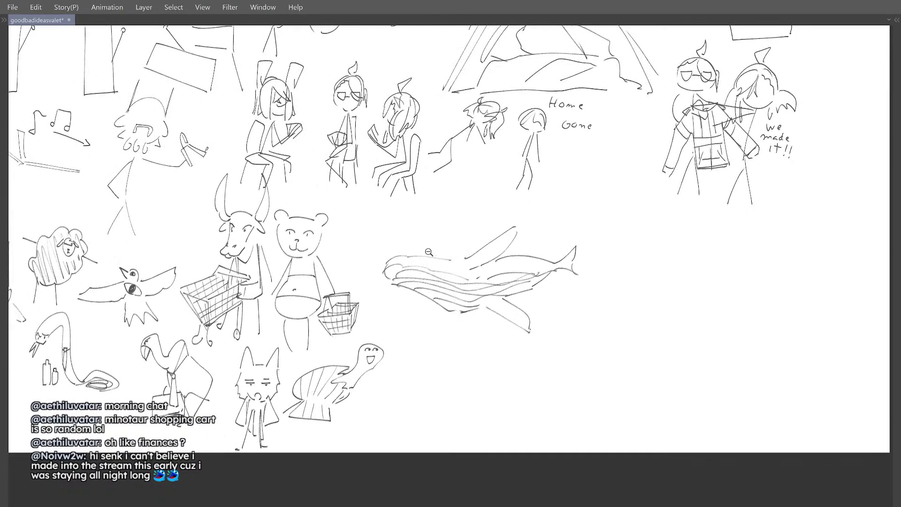
pyautogui.moveTo(392, 225); pyautogui.dragTo(533, 219)
pyautogui.moveTo(478, 263); pyautogui.dragTo(467, 253)
pyautogui.hotkey('ctrl', 'd')
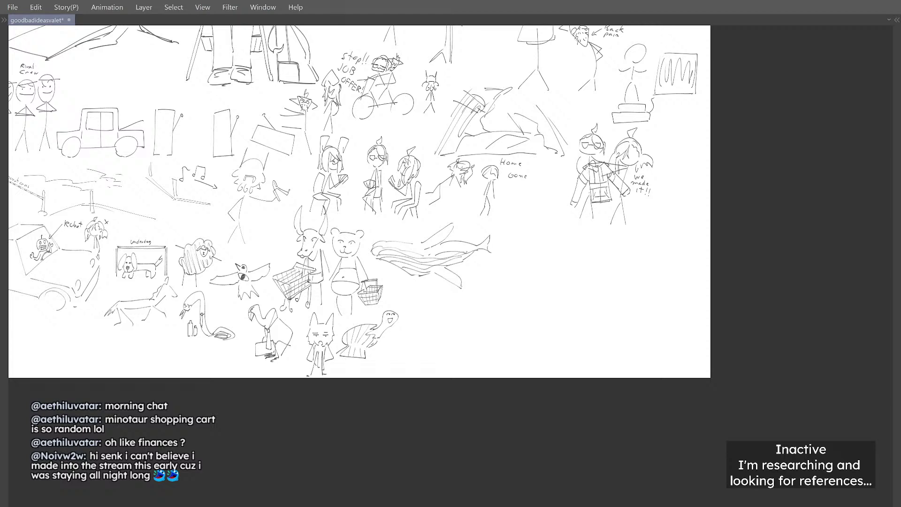
# Step: Draw a small fish below the whale's belly, redoing its strokes
pyautogui.scroll(3, 432, 268)
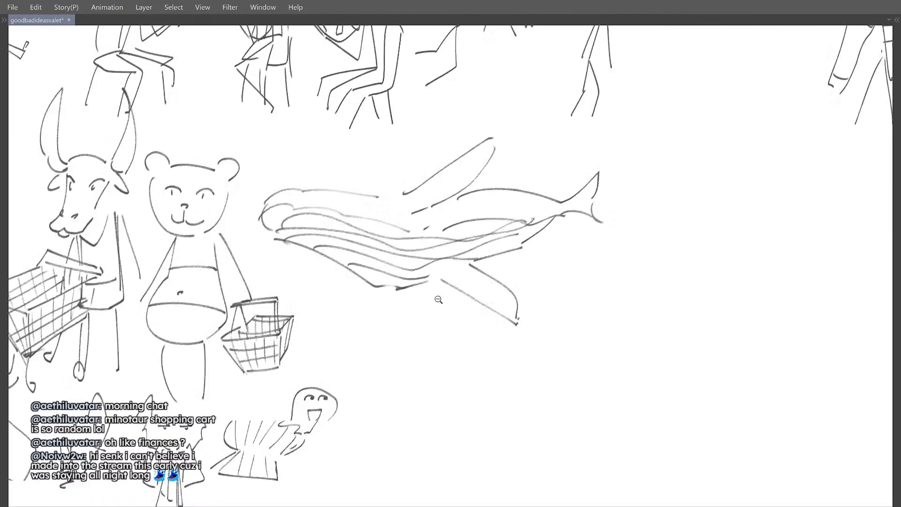
pyautogui.moveTo(417, 305)
pyautogui.mouseDown()
pyautogui.moveTo(445, 299)
pyautogui.moveTo(416, 310)
pyautogui.mouseUp()
pyautogui.hotkey('ctrl', 'z')
pyautogui.hotkey('ctrl', 'z')
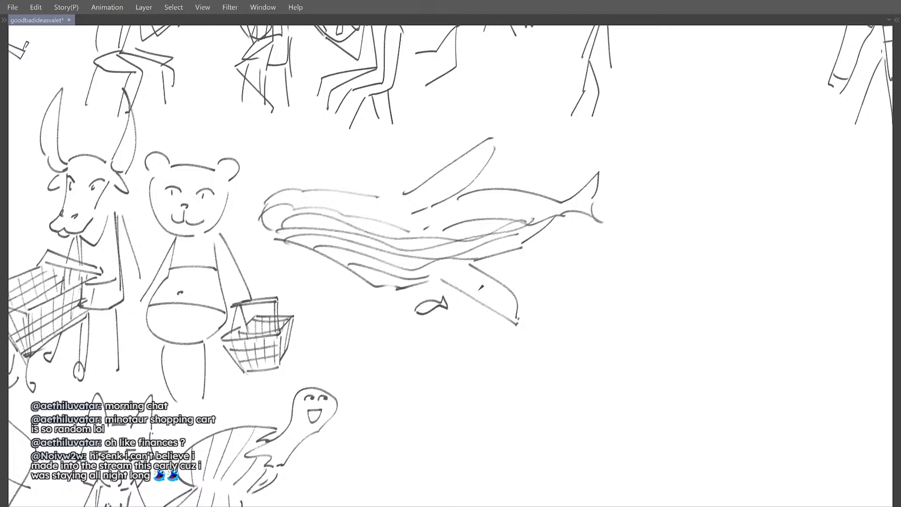
# Step: Add two more small fish behind the whale's lower fin, stepping up toward its tail
pyautogui.moveTo(480, 288)
pyautogui.mouseDown()
pyautogui.moveTo(442, 299)
pyautogui.moveTo(492, 269)
pyautogui.moveTo(502, 280)
pyautogui.moveTo(476, 274)
pyautogui.moveTo(483, 289)
pyautogui.moveTo(489, 259)
pyautogui.moveTo(494, 271)
pyautogui.mouseUp()
pyautogui.hotkey('ctrl', 'z')
pyautogui.scroll(-3, 506, 264)
pyautogui.scroll(4, 475, 276)
pyautogui.hotkey('ctrl', 'z')
pyautogui.scroll(-5, 485, 282)
pyautogui.scroll(5, 465, 277)
pyautogui.scroll(-3, 470, 245)
pyautogui.moveTo(460, 232)
pyautogui.mouseDown()
pyautogui.moveTo(417, 269)
pyautogui.moveTo(462, 266)
pyautogui.moveTo(476, 242)
pyautogui.mouseUp()
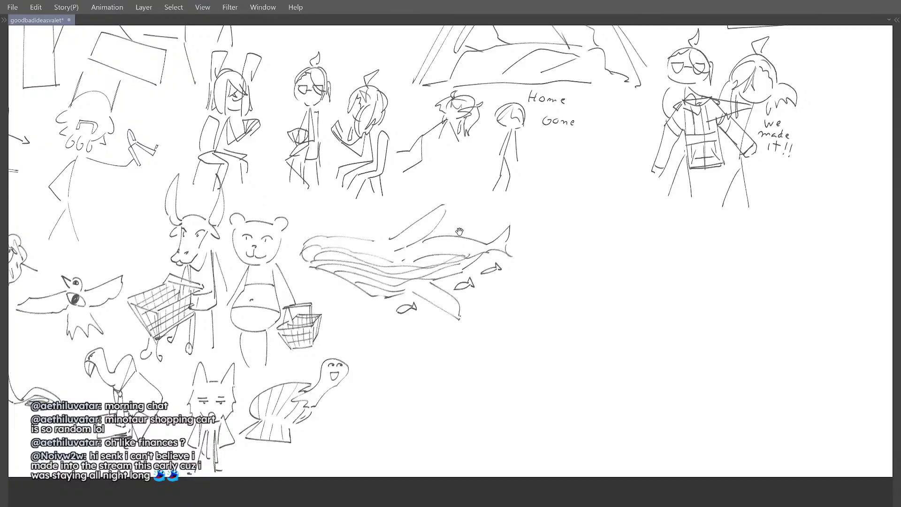
# Step: Sketch a small bird-like creature with a long pointed beak and spiky crest below the whale, redoing uneven strokes
pyautogui.scroll(-5, 459, 231)
pyautogui.scroll(5, 455, 248)
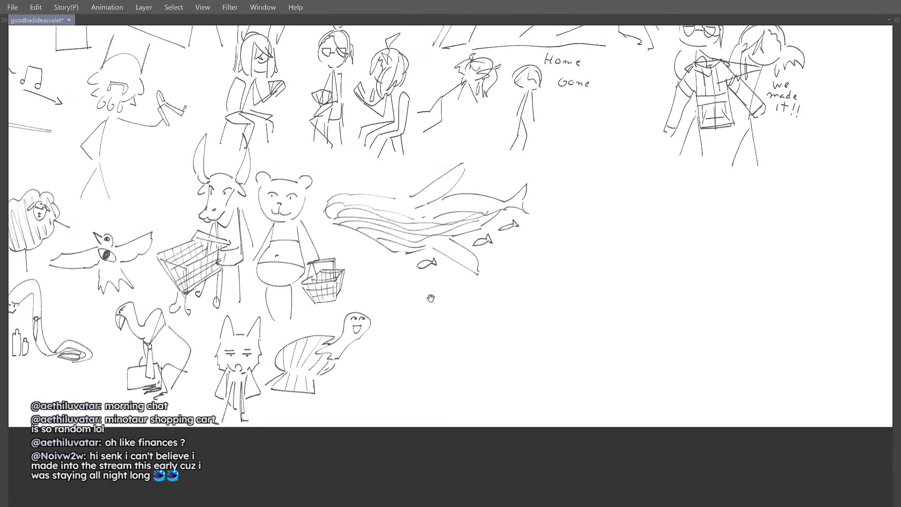
pyautogui.moveTo(423, 320)
pyautogui.mouseDown()
pyautogui.moveTo(434, 335)
pyautogui.moveTo(409, 318)
pyautogui.moveTo(420, 314)
pyautogui.moveTo(400, 339)
pyautogui.moveTo(390, 327)
pyautogui.moveTo(424, 305)
pyautogui.mouseUp()
pyautogui.hotkey('ctrl', 'z')
pyautogui.hotkey('ctrl', 'z')
pyautogui.hotkey('ctrl', 'z')
pyautogui.hotkey('ctrl', 'z')
pyautogui.moveTo(424, 309); pyautogui.dragTo(426, 318)
pyautogui.hotkey('ctrl', 'z')
pyautogui.moveTo(422, 319); pyautogui.dragTo(457, 317)
pyautogui.hotkey('ctrl', 'z')
pyautogui.moveTo(457, 317)
pyautogui.mouseDown()
pyautogui.moveTo(424, 320)
pyautogui.moveTo(452, 325)
pyautogui.moveTo(433, 319)
pyautogui.moveTo(460, 317)
pyautogui.moveTo(443, 334)
pyautogui.moveTo(422, 322)
pyautogui.moveTo(410, 340)
pyautogui.mouseUp()
pyautogui.hotkey('ctrl', 'z')
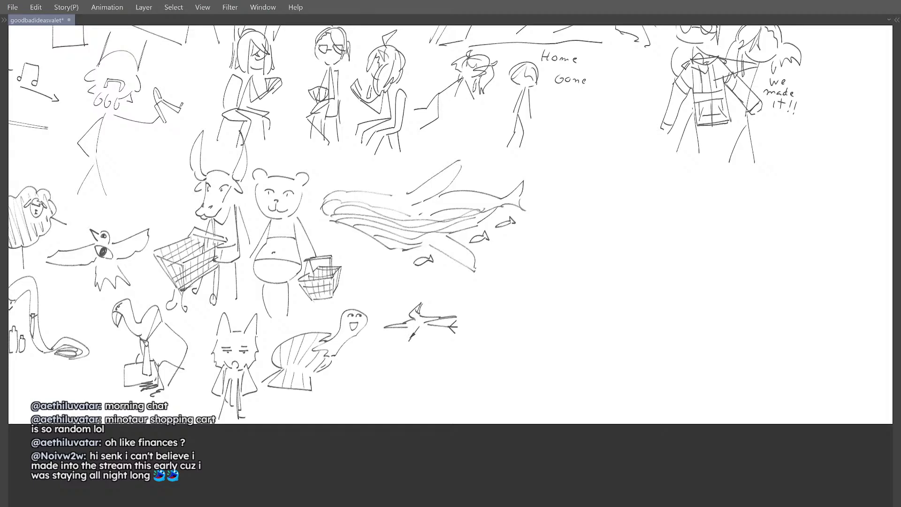
# Step: Add a forked foot under the bird-like creature and discard the wavy stroke above its tail
pyautogui.moveTo(464, 298)
pyautogui.mouseDown()
pyautogui.moveTo(443, 303)
pyautogui.moveTo(450, 313)
pyautogui.moveTo(436, 302)
pyautogui.mouseUp()
pyautogui.hotkey('ctrl', 'z')
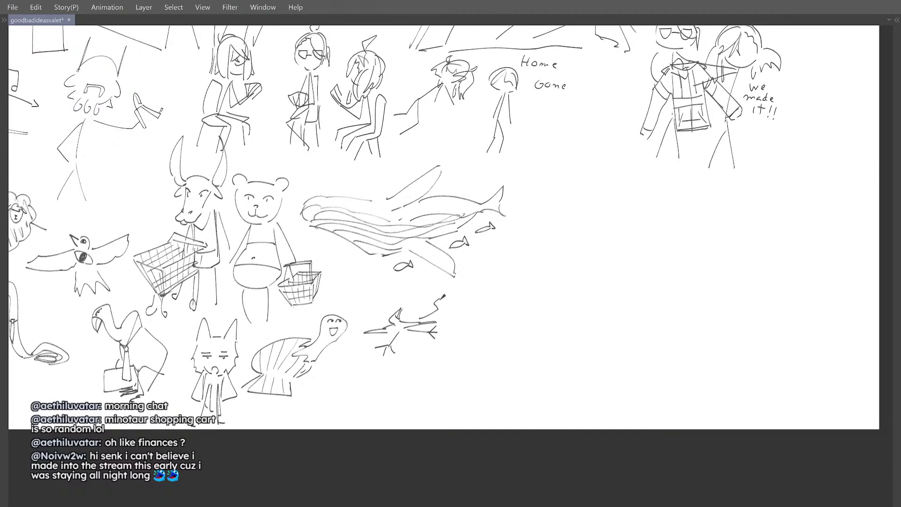
pyautogui.hotkey('ctrl', 'z')
# Step: Draw a second spiky bird-like creature behind the first and a small dome shape beyond it
pyautogui.moveTo(411, 320)
pyautogui.mouseDown()
pyautogui.moveTo(440, 303)
pyautogui.moveTo(476, 320)
pyautogui.moveTo(471, 334)
pyautogui.moveTo(467, 322)
pyautogui.mouseUp()
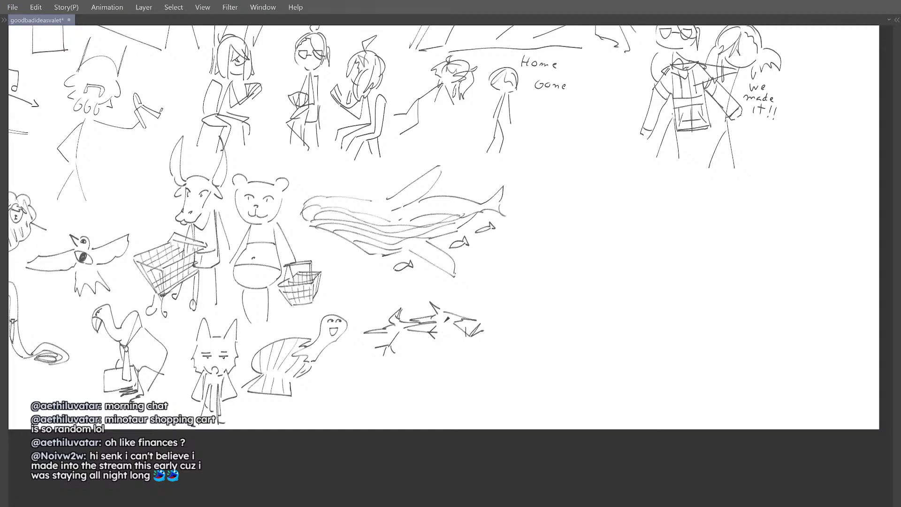
pyautogui.moveTo(461, 304)
pyautogui.mouseDown()
pyautogui.moveTo(486, 308)
pyautogui.moveTo(476, 304)
pyautogui.moveTo(491, 314)
pyautogui.moveTo(468, 317)
pyautogui.moveTo(482, 311)
pyautogui.moveTo(469, 313)
pyautogui.moveTo(478, 302)
pyautogui.moveTo(491, 307)
pyautogui.moveTo(380, 337)
pyautogui.moveTo(510, 365)
pyautogui.moveTo(498, 301)
pyautogui.mouseUp()
pyautogui.hotkey('ctrl', 'z')
pyautogui.hotkey('ctrl', 'z')
# Step: Select the bird-like creatures with the dome, move them up and left under the whale, and deselect them
pyautogui.scroll(-3, 486, 314)
pyautogui.scroll(2, 404, 306)
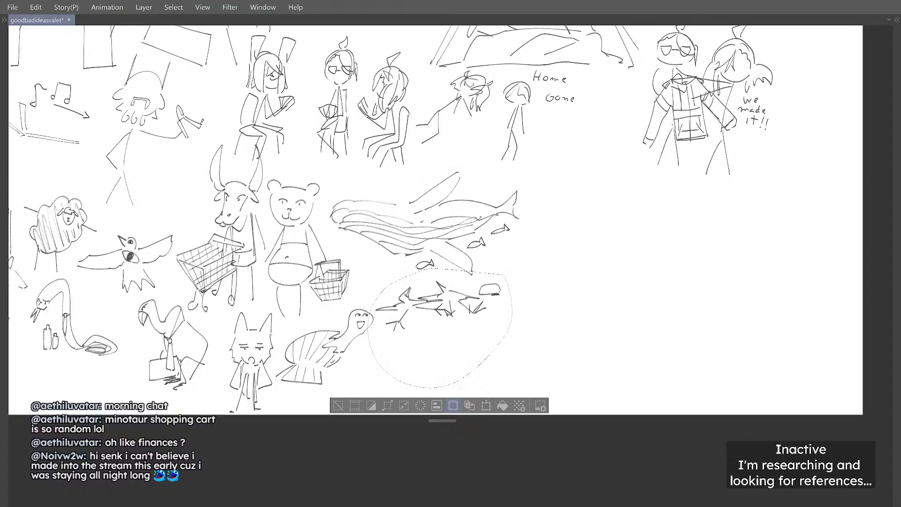
pyautogui.moveTo(492, 333); pyautogui.dragTo(439, 338)
pyautogui.hotkey('ctrl', 'd')
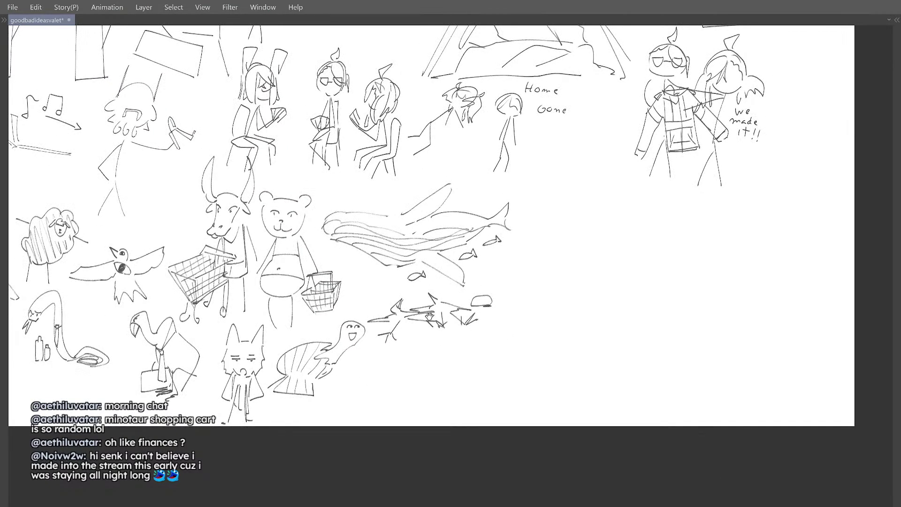
pyautogui.moveTo(421, 285)
pyautogui.mouseDown()
pyautogui.moveTo(406, 285)
pyautogui.moveTo(424, 281)
pyautogui.mouseUp()
pyautogui.scroll(-3, 413, 315)
pyautogui.moveTo(407, 323)
pyautogui.mouseDown()
pyautogui.moveTo(388, 327)
pyautogui.moveTo(409, 316)
pyautogui.mouseUp()
pyautogui.scroll(4, 395, 337)
pyautogui.hotkey('ctrl', 'z')
pyautogui.moveTo(360, 342); pyautogui.dragTo(419, 310)
pyautogui.hotkey('ctrl', 'z')
pyautogui.hotkey('ctrl', 'z')
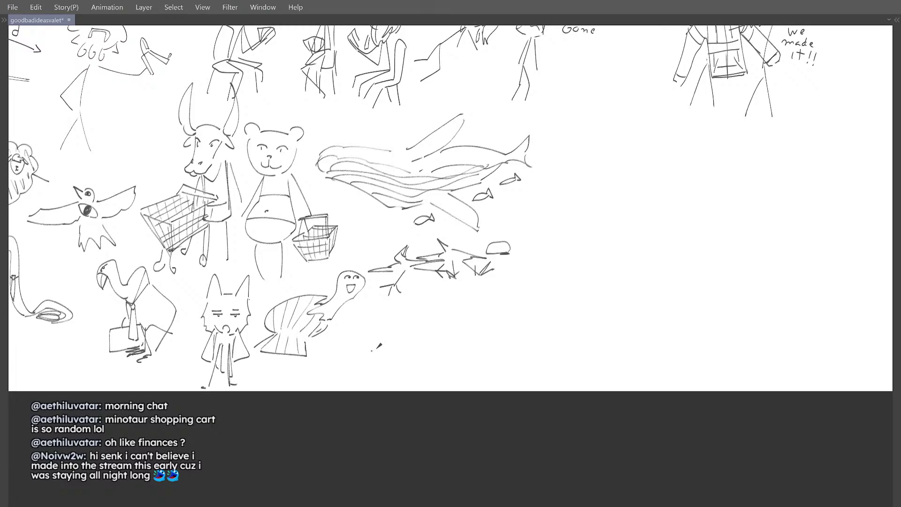
# Step: Sketch a long-snouted animal's curved back and head with a closed eye below the bird-like creatures, redoing strokes
pyautogui.moveTo(384, 350)
pyautogui.mouseDown()
pyautogui.moveTo(416, 298)
pyautogui.moveTo(444, 299)
pyautogui.moveTo(416, 299)
pyautogui.moveTo(431, 288)
pyautogui.moveTo(444, 301)
pyautogui.moveTo(467, 299)
pyautogui.moveTo(463, 311)
pyautogui.moveTo(441, 315)
pyautogui.moveTo(470, 300)
pyautogui.moveTo(431, 308)
pyautogui.moveTo(466, 301)
pyautogui.moveTo(439, 299)
pyautogui.mouseUp()
pyautogui.hotkey('ctrl', 'z')
pyautogui.hotkey('ctrl', 'z')
pyautogui.hotkey('ctrl', 'z')
pyautogui.hotkey('ctrl', 'z')
pyautogui.hotkey('ctrl', 'z')
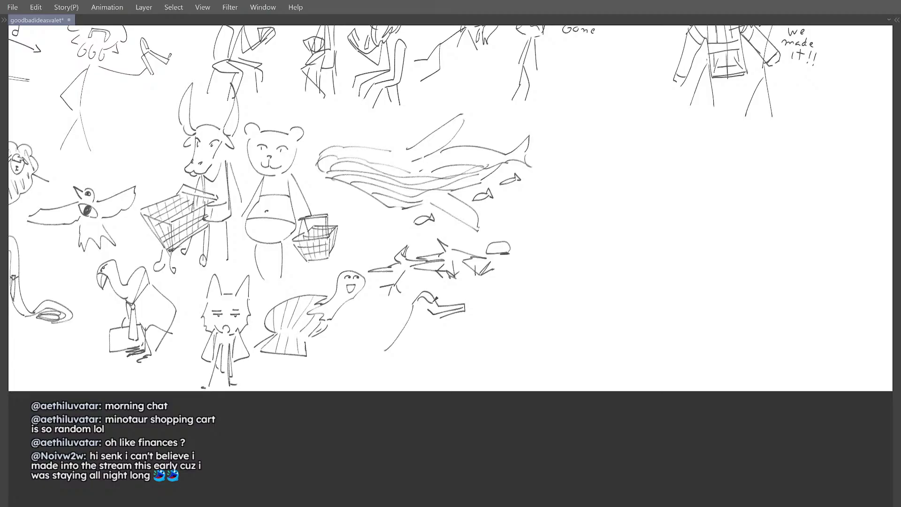
# Step: Complete the long-snouted animal's body with a wavy lower edge and a long slanted pole in front of it
pyautogui.moveTo(430, 348)
pyautogui.mouseDown()
pyautogui.moveTo(370, 333)
pyautogui.moveTo(414, 340)
pyautogui.moveTo(401, 328)
pyautogui.moveTo(391, 347)
pyautogui.moveTo(406, 326)
pyautogui.moveTo(391, 329)
pyautogui.moveTo(404, 322)
pyautogui.moveTo(390, 337)
pyautogui.moveTo(428, 341)
pyautogui.moveTo(390, 327)
pyautogui.moveTo(401, 323)
pyautogui.moveTo(404, 355)
pyautogui.moveTo(422, 357)
pyautogui.moveTo(401, 341)
pyautogui.moveTo(421, 362)
pyautogui.moveTo(397, 338)
pyautogui.moveTo(438, 355)
pyautogui.moveTo(440, 365)
pyautogui.moveTo(394, 368)
pyautogui.moveTo(384, 347)
pyautogui.moveTo(404, 350)
pyautogui.moveTo(461, 330)
pyautogui.moveTo(438, 317)
pyautogui.moveTo(440, 327)
pyautogui.moveTo(521, 281)
pyautogui.moveTo(441, 356)
pyautogui.mouseUp()
pyautogui.hotkey('ctrl', 'z')
pyautogui.press('e')
pyautogui.hotkey('ctrl', 'z')
pyautogui.hotkey('ctrl', 'z')
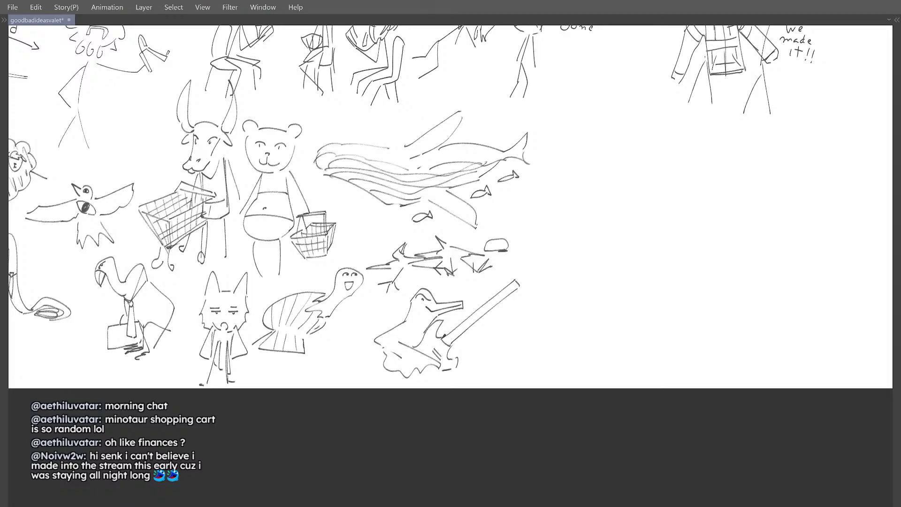
# Step: Turn the slanted pole into a guitar neck with a curved headstock and long parallel strings, redoing strokes
pyautogui.moveTo(502, 288)
pyautogui.mouseDown()
pyautogui.moveTo(485, 293)
pyautogui.moveTo(522, 262)
pyautogui.mouseUp()
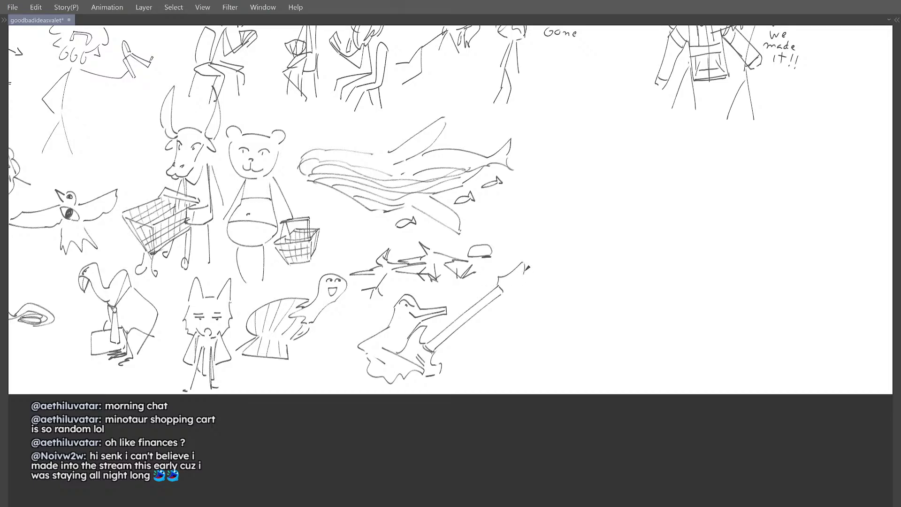
pyautogui.moveTo(525, 266)
pyautogui.mouseDown()
pyautogui.moveTo(510, 291)
pyautogui.moveTo(493, 289)
pyautogui.mouseUp()
pyautogui.moveTo(520, 267)
pyautogui.mouseDown()
pyautogui.moveTo(429, 344)
pyautogui.moveTo(461, 320)
pyautogui.moveTo(429, 347)
pyautogui.moveTo(437, 348)
pyautogui.mouseUp()
pyautogui.hotkey('ctrl', 'z')
pyautogui.hotkey('ctrl', 'z')
pyautogui.hotkey('ctrl', 'z')
pyautogui.hotkey('ctrl', 'z')
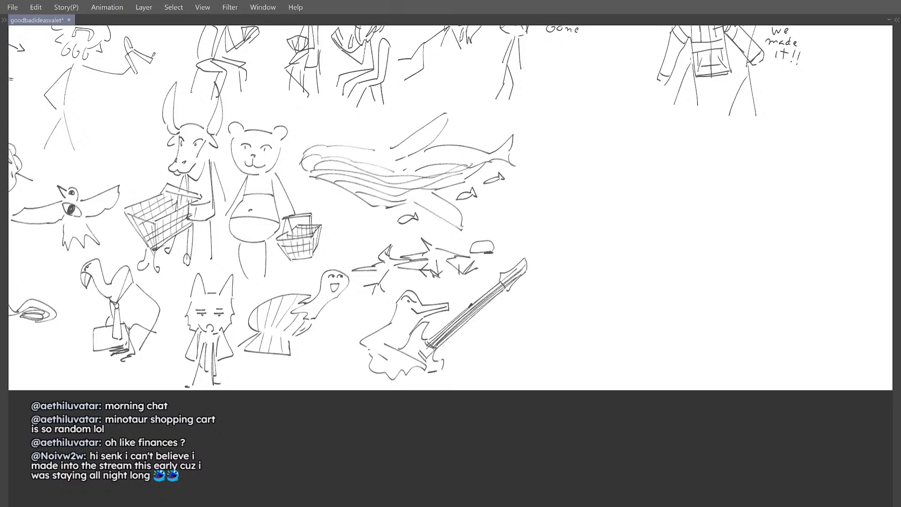
pyautogui.moveTo(514, 281); pyautogui.dragTo(520, 275)
# Step: Add the bridge lines where the guitar strings end and sketch a ragged rounded shape behind the guitar neck
pyautogui.moveTo(454, 328); pyautogui.dragTo(423, 355)
pyautogui.hotkey('ctrl', 'z')
pyautogui.moveTo(443, 333); pyautogui.dragTo(417, 351)
pyautogui.moveTo(428, 337); pyautogui.dragTo(417, 350)
pyautogui.scroll(-3, 459, 304)
pyautogui.scroll(2, 478, 300)
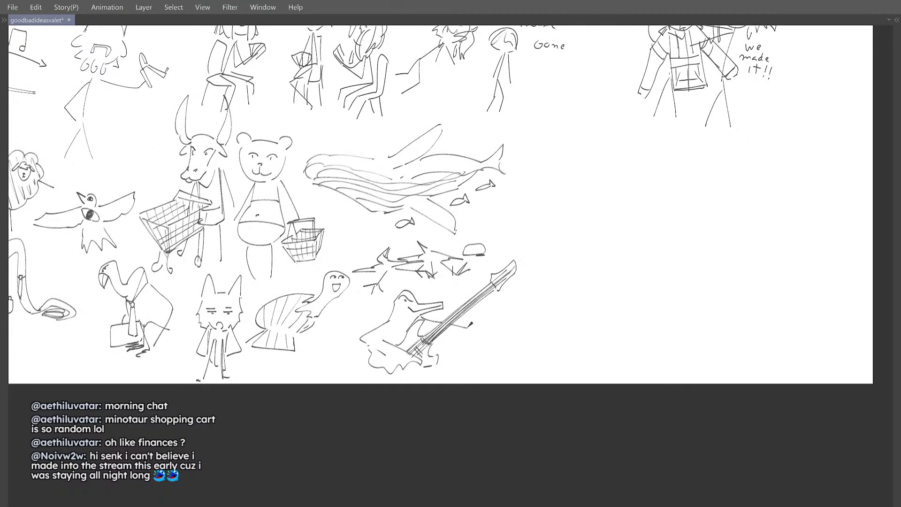
pyautogui.moveTo(459, 311); pyautogui.dragTo(473, 331)
pyautogui.scroll(-1, 455, 301)
pyautogui.moveTo(454, 301)
pyautogui.mouseDown()
pyautogui.moveTo(429, 300)
pyautogui.moveTo(444, 299)
pyautogui.mouseUp()
# Step: Select the guitar-playing animal, scale it down, place it beside the shelled creature and deselect it
pyautogui.moveTo(445, 297)
pyautogui.mouseDown()
pyautogui.moveTo(402, 286)
pyautogui.moveTo(344, 370)
pyautogui.moveTo(531, 322)
pyautogui.moveTo(500, 260)
pyautogui.moveTo(489, 266)
pyautogui.mouseUp()
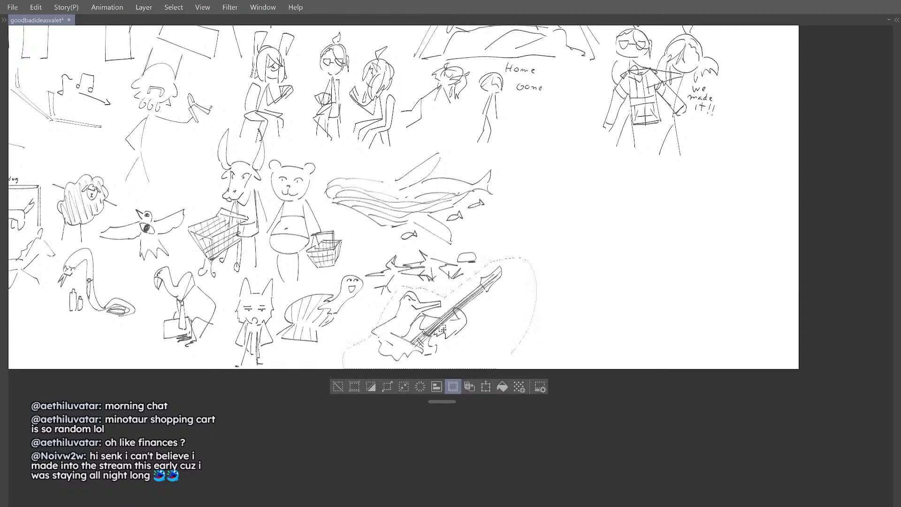
pyautogui.moveTo(423, 339); pyautogui.dragTo(412, 342)
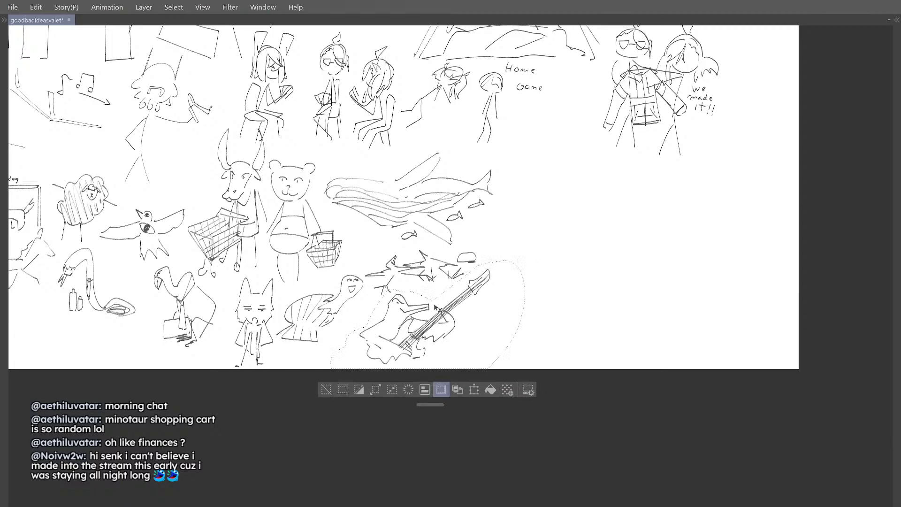
pyautogui.hotkey('ctrl', 't')
pyautogui.moveTo(428, 261); pyautogui.dragTo(399, 304)
pyautogui.click(371, 388)
pyautogui.hotkey('ctrl', 'd')
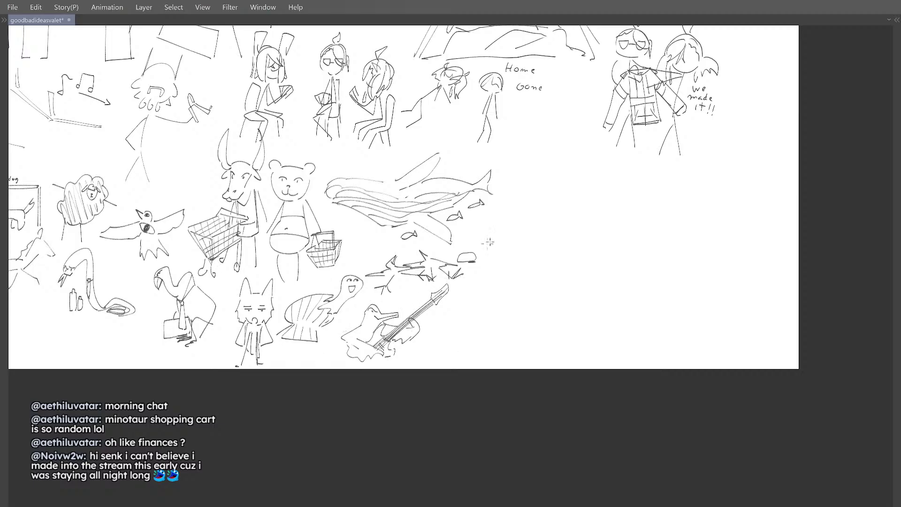
# Step: Look over the sketches on the sheet and the free area beside the guitar-playing animal
pyautogui.scroll(-1, 444, 256)
pyautogui.moveTo(481, 229); pyautogui.dragTo(571, 267)
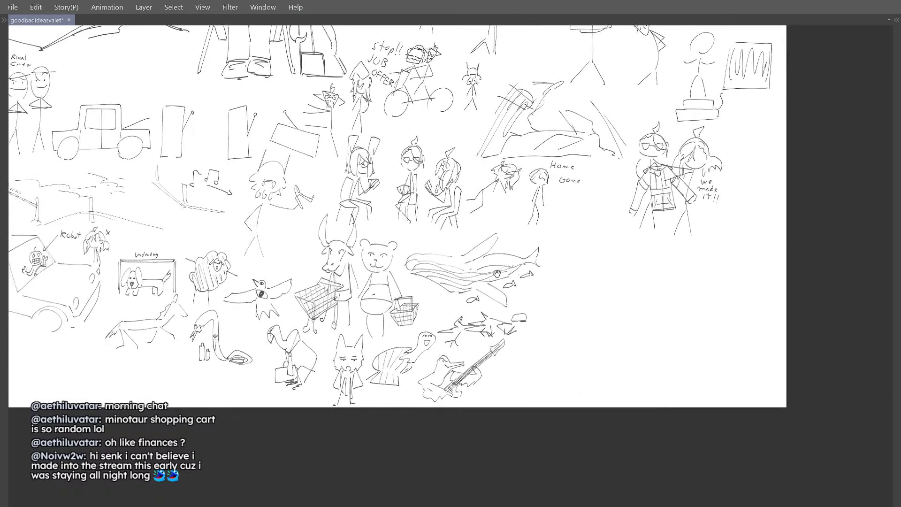
pyautogui.moveTo(476, 267); pyautogui.dragTo(551, 246)
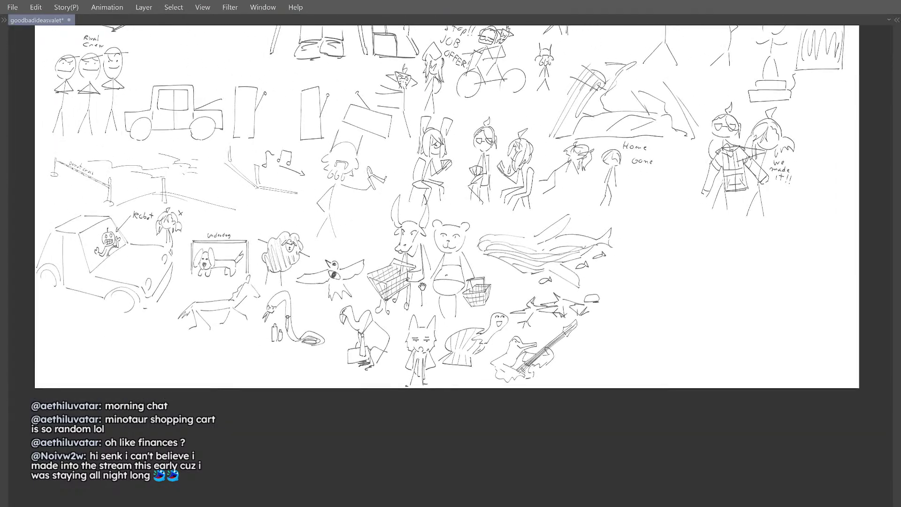
pyautogui.moveTo(450, 277); pyautogui.dragTo(301, 266)
pyautogui.scroll(2, 422, 291)
pyautogui.moveTo(467, 376); pyautogui.dragTo(414, 365)
pyautogui.scroll(2, 415, 363)
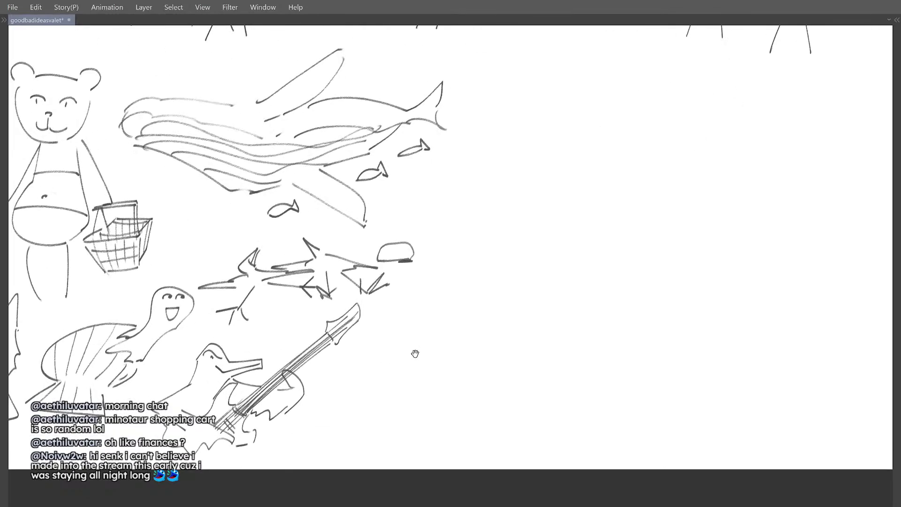
pyautogui.press('Delete')
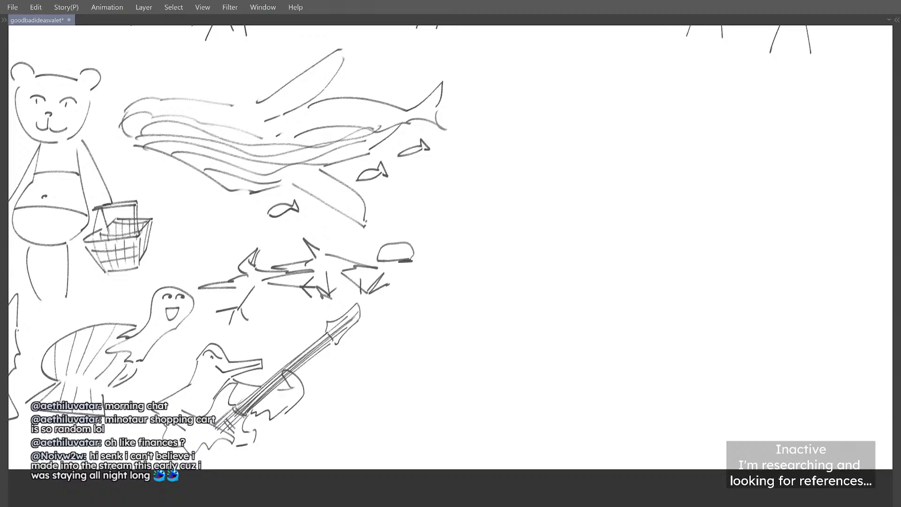
# Step: Draw an owl's slanted brows and round, baggy eyes with small pupils beside the guitar-playing animal, redoing strokes
pyautogui.moveTo(421, 317)
pyautogui.mouseDown()
pyautogui.moveTo(362, 307)
pyautogui.moveTo(363, 327)
pyautogui.mouseUp()
pyautogui.moveTo(352, 302)
pyautogui.mouseDown()
pyautogui.moveTo(367, 319)
pyautogui.moveTo(413, 303)
pyautogui.moveTo(398, 318)
pyautogui.mouseUp()
pyautogui.hotkey('ctrl', 'z')
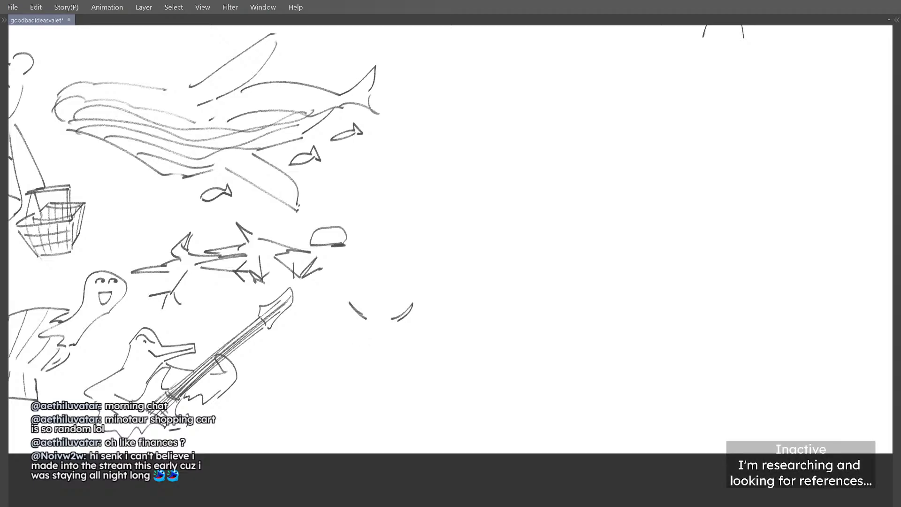
pyautogui.moveTo(365, 317)
pyautogui.mouseDown()
pyautogui.moveTo(355, 337)
pyautogui.moveTo(411, 329)
pyautogui.mouseUp()
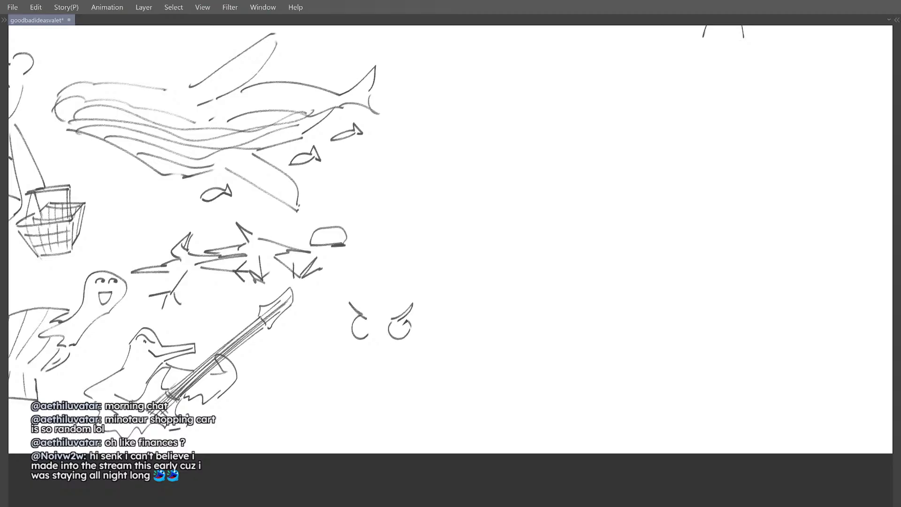
pyautogui.hotkey('ctrl', 'z')
pyautogui.moveTo(351, 334)
pyautogui.mouseDown()
pyautogui.moveTo(361, 343)
pyautogui.moveTo(407, 339)
pyautogui.mouseUp()
pyautogui.scroll(-1, 423, 324)
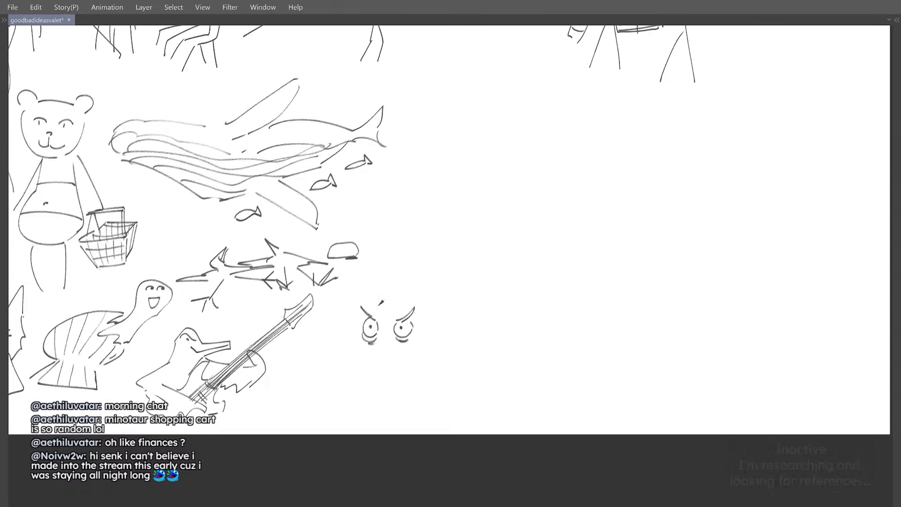
# Step: Add the owl's pointed beak, the joined brow line and the jagged sides of its face
pyautogui.moveTo(378, 321)
pyautogui.mouseDown()
pyautogui.moveTo(391, 324)
pyautogui.moveTo(386, 360)
pyautogui.mouseUp()
pyautogui.hotkey('ctrl', 'z')
pyautogui.hotkey('ctrl', 'z')
pyautogui.hotkey('ctrl', 'z')
pyautogui.moveTo(391, 336); pyautogui.dragTo(368, 353)
pyautogui.moveTo(361, 321)
pyautogui.mouseDown()
pyautogui.moveTo(355, 356)
pyautogui.moveTo(366, 370)
pyautogui.mouseUp()
pyautogui.moveTo(379, 370); pyautogui.dragTo(387, 370)
pyautogui.moveTo(418, 362); pyautogui.dragTo(415, 364)
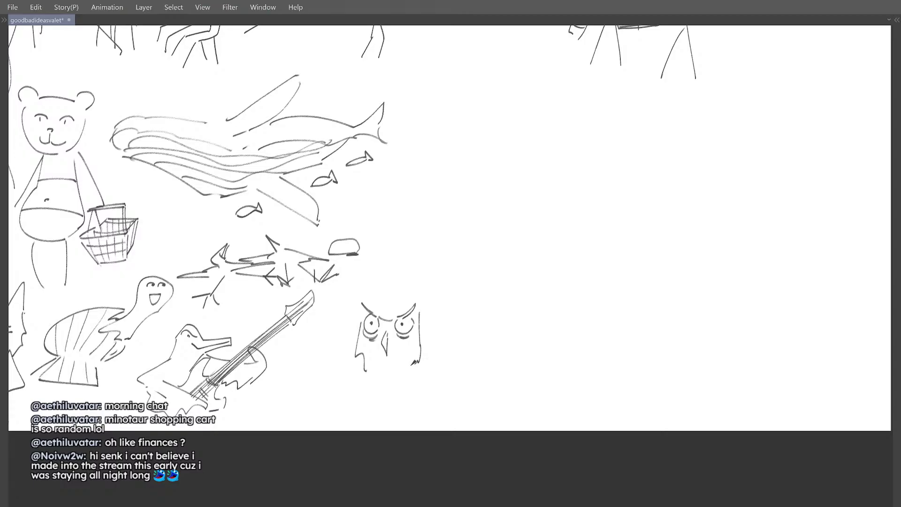
pyautogui.moveTo(364, 373)
pyautogui.mouseDown()
pyautogui.moveTo(369, 407)
pyautogui.moveTo(361, 404)
pyautogui.moveTo(385, 417)
pyautogui.mouseUp()
pyautogui.hotkey('ctrl', 'z')
pyautogui.moveTo(418, 366); pyautogui.dragTo(428, 409)
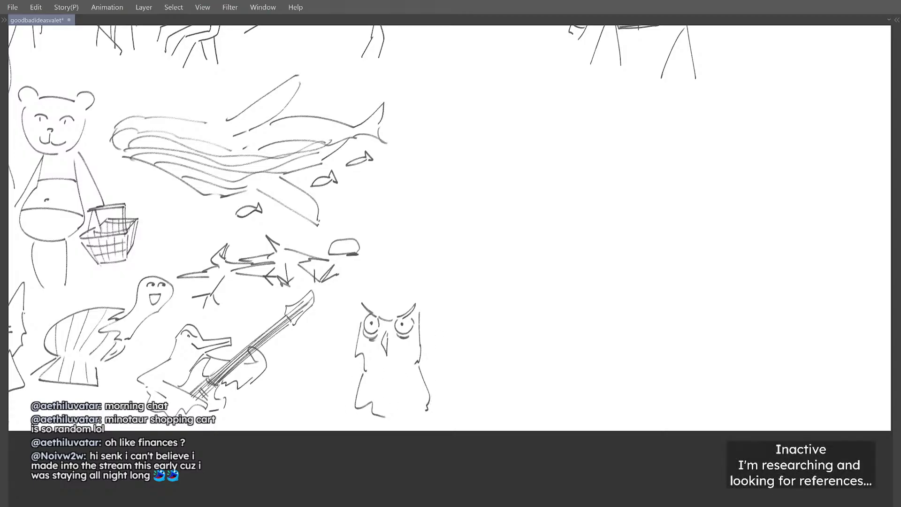
pyautogui.hotkey('ctrl', 'z')
pyautogui.hotkey('ctrl', 'z')
pyautogui.hotkey('ctrl', 'z')
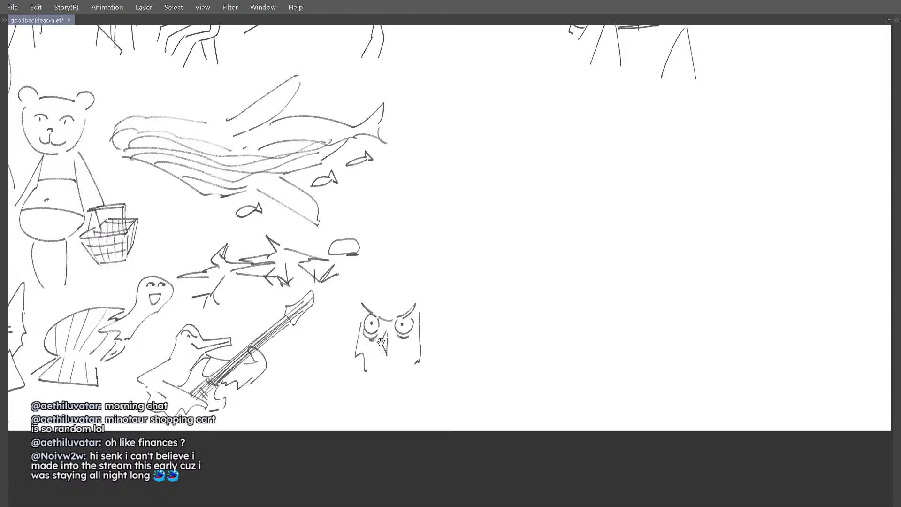
# Step: Select the owl's head, move it up above the level of the guitar's headstock and deselect it
pyautogui.scroll(-2, 461, 372)
pyautogui.moveTo(395, 298)
pyautogui.mouseDown()
pyautogui.moveTo(446, 287)
pyautogui.moveTo(400, 293)
pyautogui.mouseUp()
pyautogui.moveTo(408, 345); pyautogui.dragTo(416, 316)
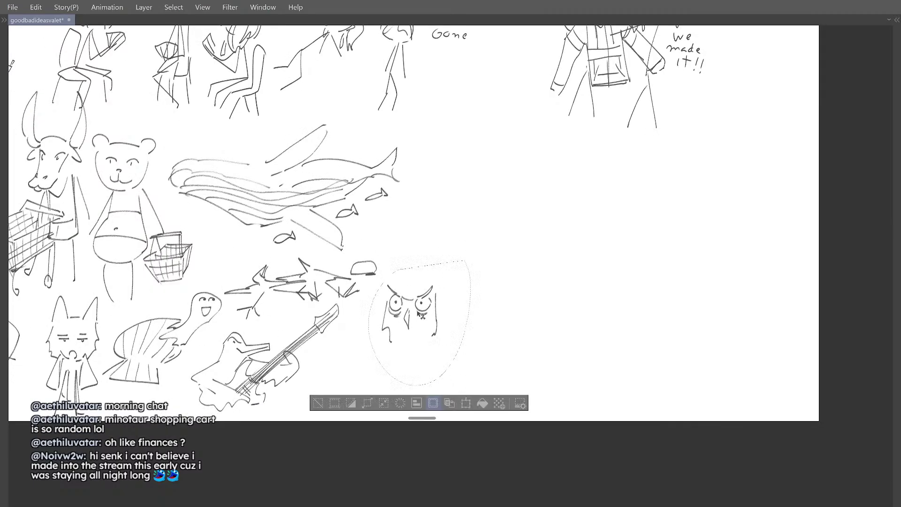
pyautogui.hotkey('ctrl', 'd')
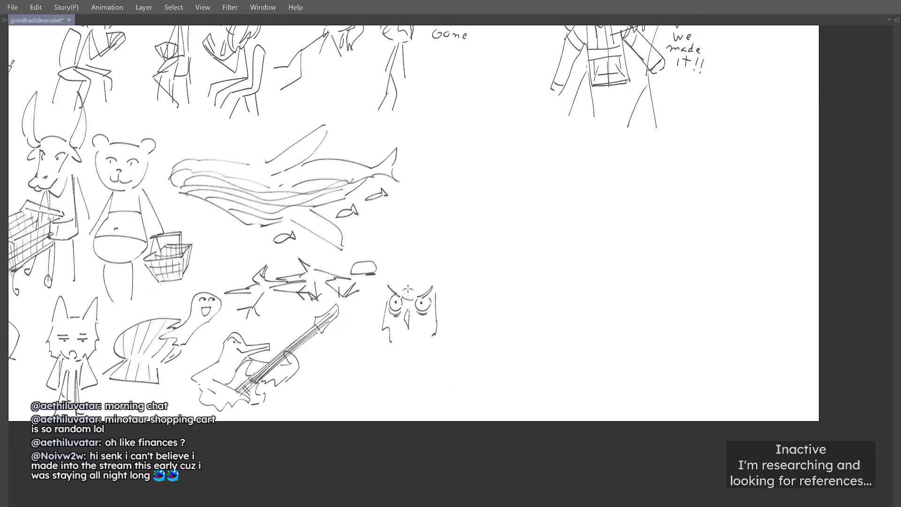
pyautogui.scroll(2, 388, 211)
pyautogui.moveTo(396, 285)
pyautogui.mouseDown()
pyautogui.moveTo(383, 325)
pyautogui.moveTo(375, 313)
pyautogui.moveTo(417, 294)
pyautogui.moveTo(457, 329)
pyautogui.moveTo(451, 351)
pyautogui.mouseUp()
pyautogui.hotkey('ctrl', 'd')
# Step: Draw wavy, curly hair around the top of the owl's head and a wavy lower edge to its face
pyautogui.press('p')
pyautogui.moveTo(400, 305)
pyautogui.mouseDown()
pyautogui.moveTo(383, 329)
pyautogui.moveTo(451, 313)
pyautogui.moveTo(453, 324)
pyautogui.mouseUp()
pyautogui.scroll(-2, 436, 323)
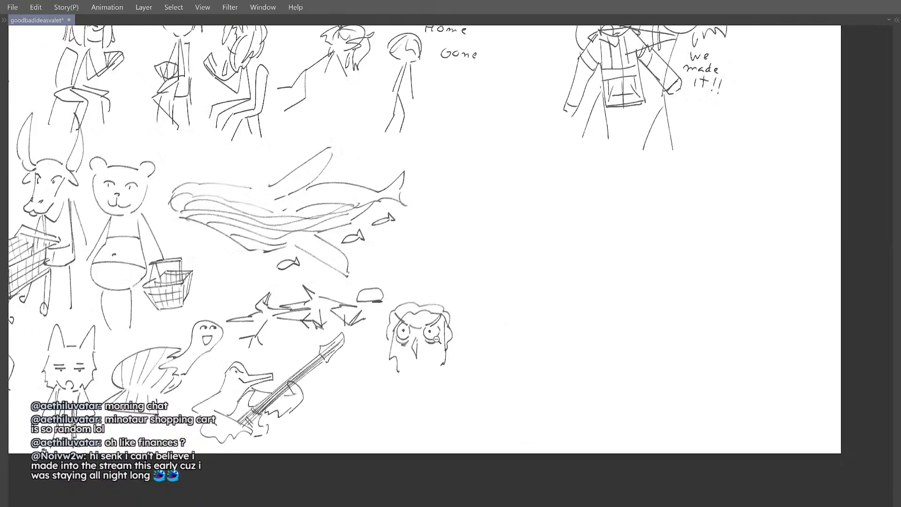
pyautogui.scroll(2, 433, 354)
pyautogui.moveTo(380, 328)
pyautogui.mouseDown()
pyautogui.moveTo(406, 363)
pyautogui.moveTo(449, 354)
pyautogui.mouseUp()
pyautogui.hotkey('ctrl', 'z')
pyautogui.moveTo(381, 355)
pyautogui.mouseDown()
pyautogui.moveTo(402, 367)
pyautogui.moveTo(440, 363)
pyautogui.moveTo(437, 351)
pyautogui.mouseUp()
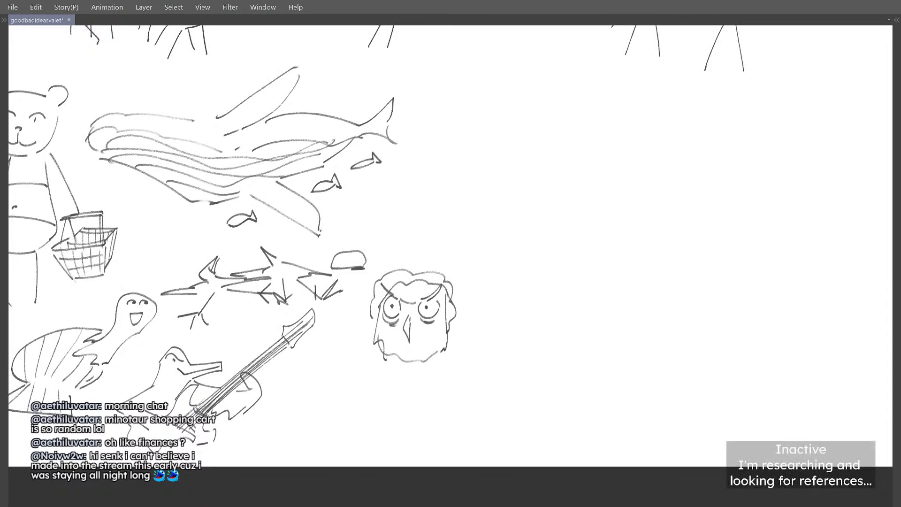
# Step: Draw the owl's tall body with folded, ragged-tipped wings and spread clawed feet, redoing strokes
pyautogui.moveTo(375, 336); pyautogui.dragTo(371, 392)
pyautogui.hotkey('ctrl', 'z')
pyautogui.moveTo(374, 333)
pyautogui.mouseDown()
pyautogui.moveTo(367, 412)
pyautogui.moveTo(391, 443)
pyautogui.mouseUp()
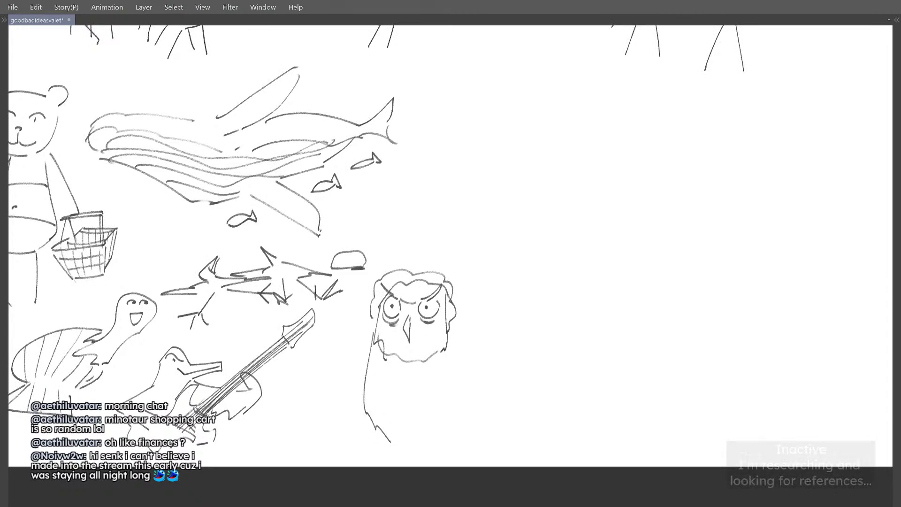
pyautogui.moveTo(378, 354); pyautogui.dragTo(401, 446)
pyautogui.hotkey('ctrl', 'z')
pyautogui.moveTo(446, 351); pyautogui.dragTo(449, 439)
pyautogui.hotkey('ctrl', 'z')
pyautogui.moveTo(450, 347)
pyautogui.mouseDown()
pyautogui.moveTo(466, 411)
pyautogui.moveTo(452, 442)
pyautogui.mouseUp()
pyautogui.hotkey('ctrl', 'z')
pyautogui.moveTo(398, 449)
pyautogui.mouseDown()
pyautogui.moveTo(419, 462)
pyautogui.moveTo(464, 459)
pyautogui.moveTo(428, 458)
pyautogui.mouseUp()
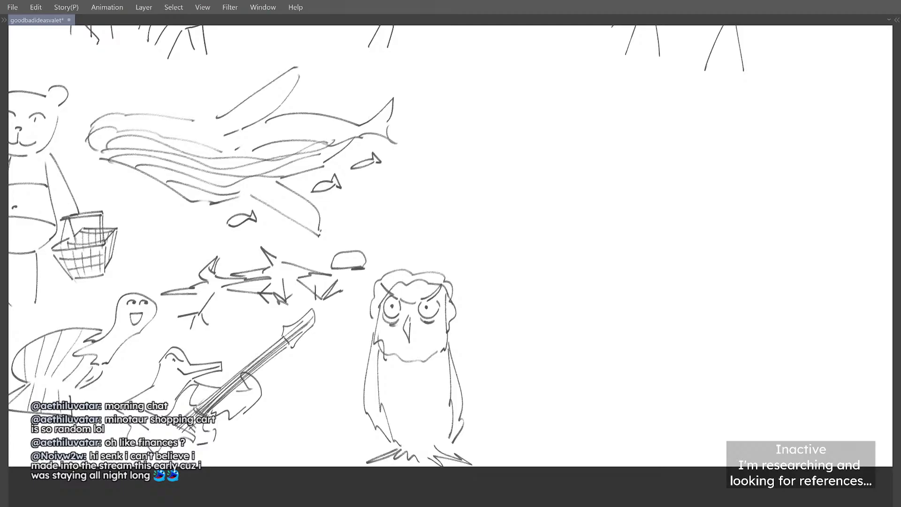
pyautogui.scroll(-2, 477, 210)
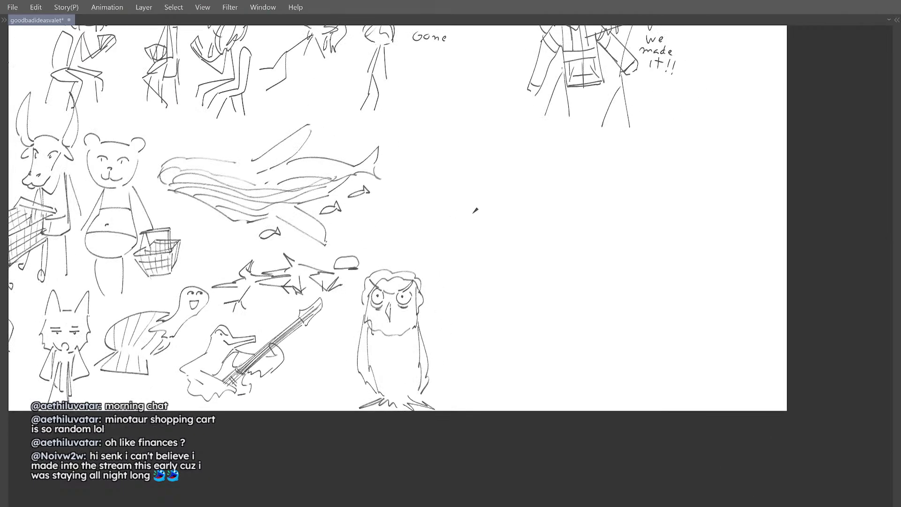
pyautogui.scroll(1, 461, 219)
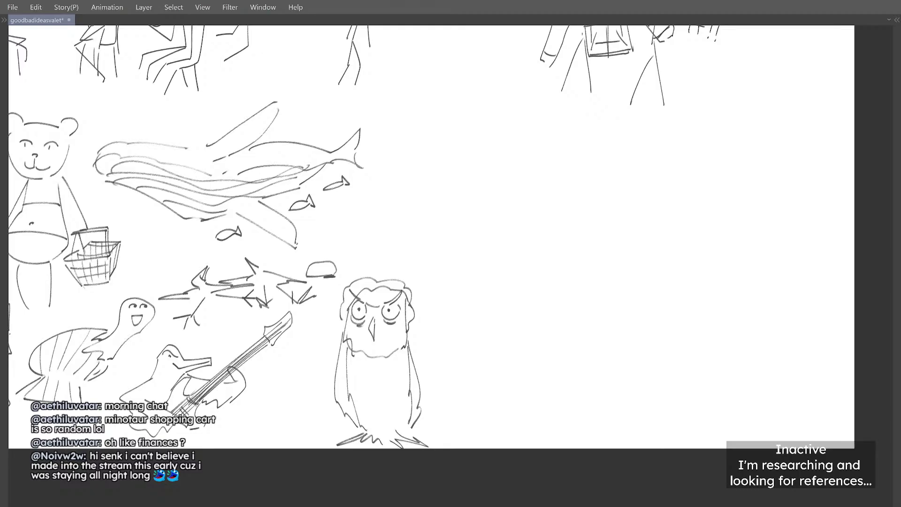
pyautogui.moveTo(426, 230); pyautogui.dragTo(364, 252)
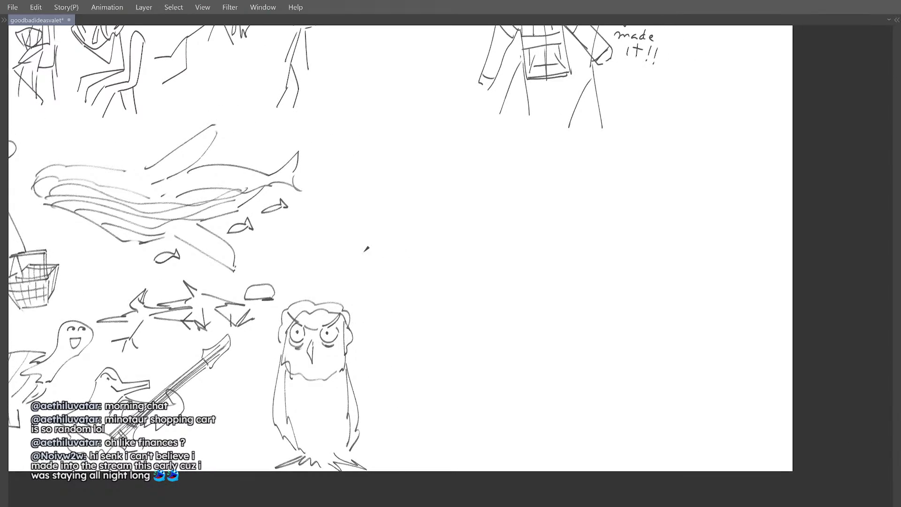
pyautogui.moveTo(434, 223)
pyautogui.mouseDown()
pyautogui.moveTo(415, 273)
pyautogui.moveTo(445, 222)
pyautogui.moveTo(458, 268)
pyautogui.mouseUp()
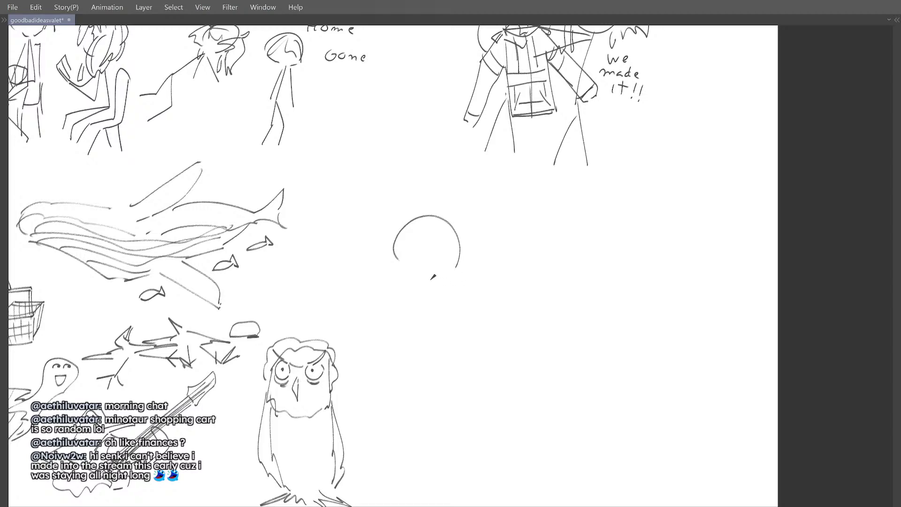
pyautogui.hotkey('ctrl', 'z')
pyautogui.moveTo(393, 264)
pyautogui.mouseDown()
pyautogui.moveTo(439, 196)
pyautogui.moveTo(464, 281)
pyautogui.moveTo(428, 284)
pyautogui.mouseUp()
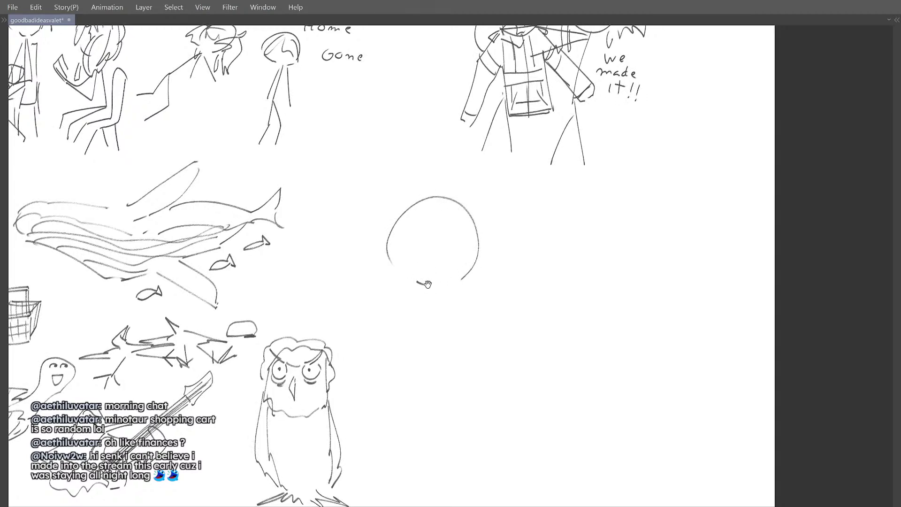
pyautogui.hotkey('ctrl', 'z')
pyautogui.hotkey('ctrl', 'z')
# Step: Sketch the slanted side line of a figure's waist and hip in the empty area beyond the owl, redoing strokes
pyautogui.moveTo(427, 329); pyautogui.dragTo(422, 320)
pyautogui.moveTo(402, 257); pyautogui.dragTo(401, 338)
pyautogui.hotkey('ctrl', 'z')
pyautogui.hotkey('ctrl', 'z')
pyautogui.moveTo(408, 272)
pyautogui.mouseDown()
pyautogui.moveTo(399, 330)
pyautogui.moveTo(392, 312)
pyautogui.moveTo(413, 352)
pyautogui.mouseUp()
pyautogui.hotkey('ctrl', 'z')
pyautogui.hotkey('ctrl', 'z')
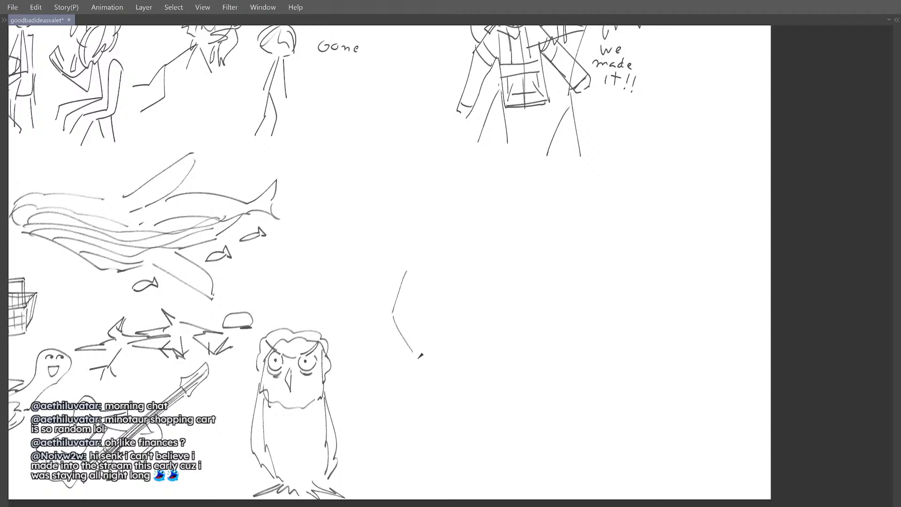
pyautogui.hotkey('ctrl', 'z')
pyautogui.moveTo(392, 313)
pyautogui.mouseDown()
pyautogui.moveTo(410, 350)
pyautogui.moveTo(394, 318)
pyautogui.mouseUp()
pyautogui.hotkey('ctrl', 'z')
pyautogui.hotkey('ctrl', 'z')
# Step: Draw the figure's curved waistband line and the two slanted lines meeting in a V below it
pyautogui.moveTo(397, 299)
pyautogui.mouseDown()
pyautogui.moveTo(428, 306)
pyautogui.moveTo(409, 296)
pyautogui.moveTo(460, 293)
pyautogui.moveTo(423, 299)
pyautogui.moveTo(443, 302)
pyautogui.moveTo(494, 291)
pyautogui.moveTo(493, 303)
pyautogui.moveTo(472, 319)
pyautogui.moveTo(490, 295)
pyautogui.moveTo(454, 330)
pyautogui.mouseUp()
pyautogui.hotkey('ctrl', 'z')
pyautogui.hotkey('ctrl', 'z')
pyautogui.hotkey('ctrl', 'z')
pyautogui.hotkey('ctrl', 'z')
pyautogui.hotkey('ctrl', 'z')
pyautogui.hotkey('ctrl', 'z')
pyautogui.hotkey('ctrl', 'z')
pyautogui.moveTo(489, 297); pyautogui.dragTo(449, 343)
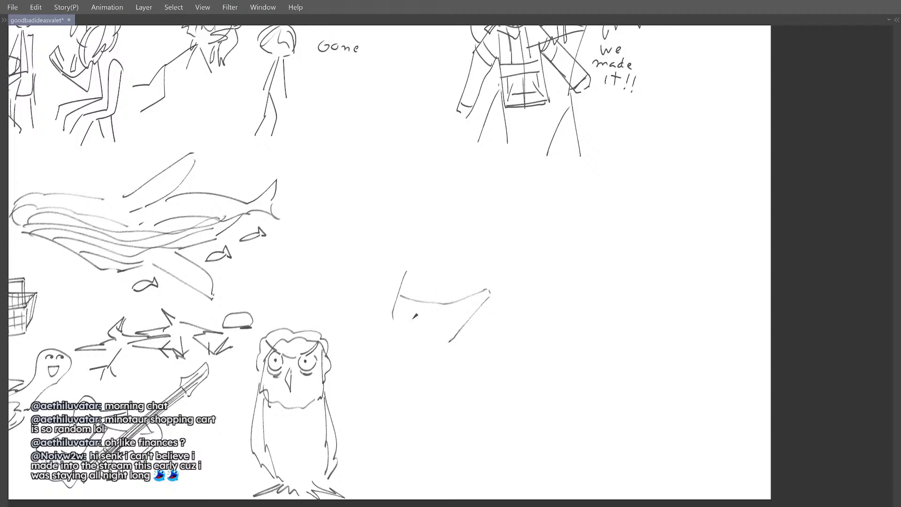
pyautogui.moveTo(397, 303); pyautogui.dragTo(432, 329)
pyautogui.hotkey('ctrl', 'z')
pyautogui.moveTo(397, 300); pyautogui.dragTo(446, 341)
# Step: Draw the long outer contour of the first hip and thigh, redoing strokes until it tapers downwards
pyautogui.moveTo(394, 314); pyautogui.dragTo(396, 357)
pyautogui.hotkey('ctrl', 'z')
pyautogui.hotkey('ctrl', 'z')
pyautogui.moveTo(393, 318); pyautogui.dragTo(396, 349)
pyautogui.hotkey('ctrl', 'z')
pyautogui.hotkey('ctrl', 'z')
pyautogui.moveTo(393, 308); pyautogui.dragTo(390, 340)
pyautogui.moveTo(391, 346); pyautogui.dragTo(429, 435)
pyautogui.hotkey('ctrl', 'z')
pyautogui.hotkey('ctrl', 'z')
pyautogui.moveTo(457, 368); pyautogui.dragTo(448, 343)
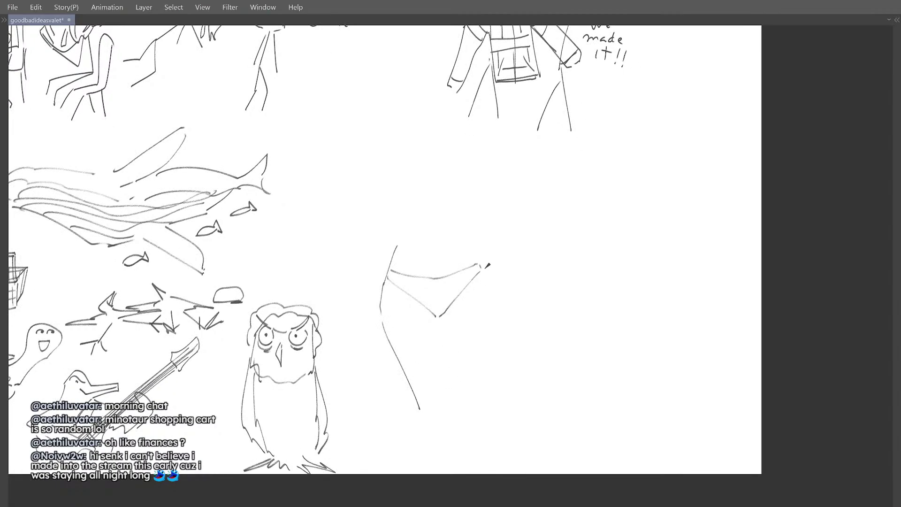
# Step: Draw the curve of the figure's opposite hip and the inner thigh line running down from the V
pyautogui.moveTo(485, 270); pyautogui.dragTo(495, 302)
pyautogui.moveTo(494, 309); pyautogui.dragTo(481, 375)
pyautogui.hotkey('ctrl', 'z')
pyautogui.hotkey('ctrl', 'z')
pyautogui.moveTo(443, 328); pyautogui.dragTo(466, 404)
pyautogui.hotkey('ctrl', 'z')
pyautogui.moveTo(438, 321); pyautogui.dragTo(445, 374)
pyautogui.moveTo(446, 382); pyautogui.dragTo(454, 419)
pyautogui.hotkey('ctrl', 'z')
# Step: Redraw the outer line of the second thigh so it continues down from the hip curve
pyautogui.moveTo(503, 296); pyautogui.dragTo(489, 370)
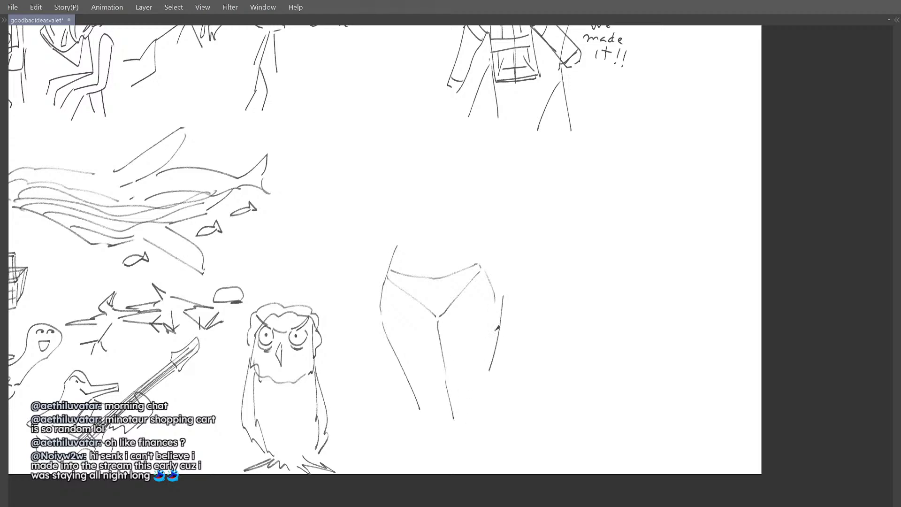
pyautogui.hotkey('ctrl', 'z')
pyautogui.moveTo(496, 313); pyautogui.dragTo(487, 402)
pyautogui.moveTo(456, 320); pyautogui.dragTo(455, 401)
pyautogui.press('e')
pyautogui.moveTo(396, 301); pyautogui.dragTo(323, 262)
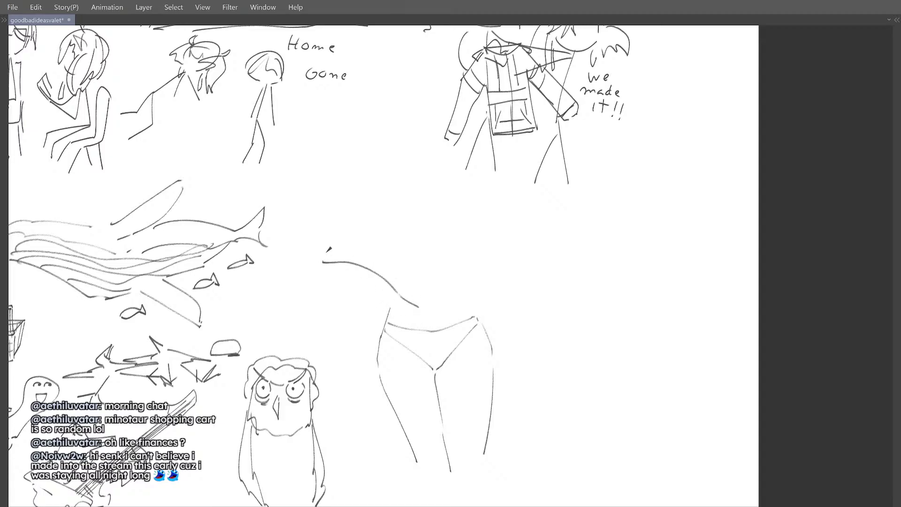
pyautogui.hotkey('ctrl', 'z')
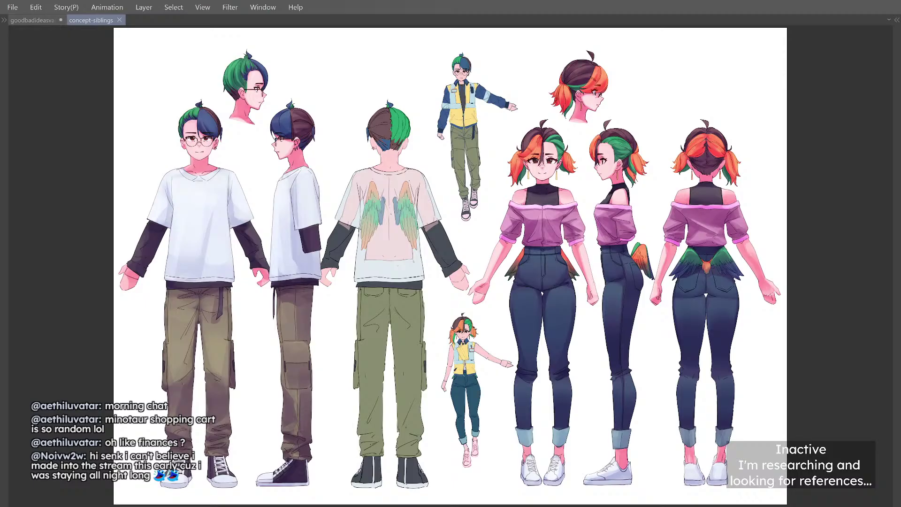
# Step: Examine the orange-haired sibling's outfit and small wings in the concept-siblings character sheet
pyautogui.scroll(-2, 355, 292)
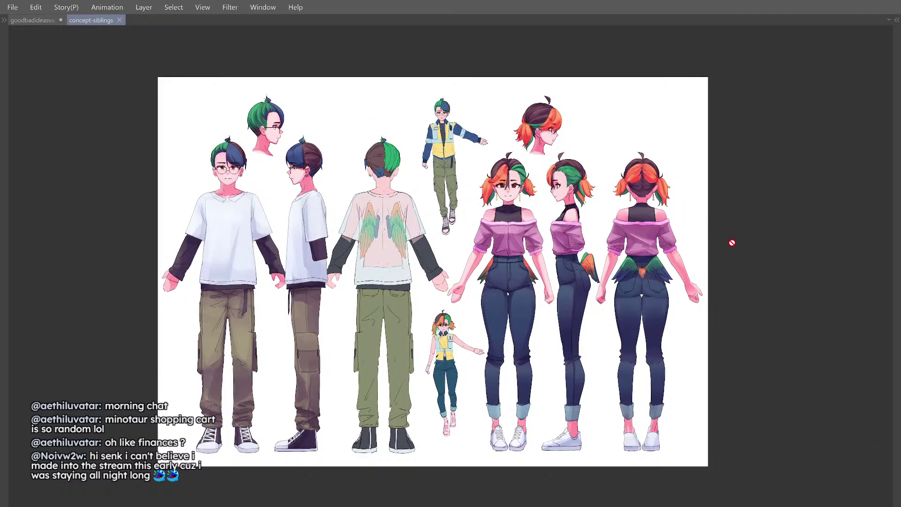
pyautogui.scroll(2, 671, 272)
pyautogui.scroll(3, 703, 275)
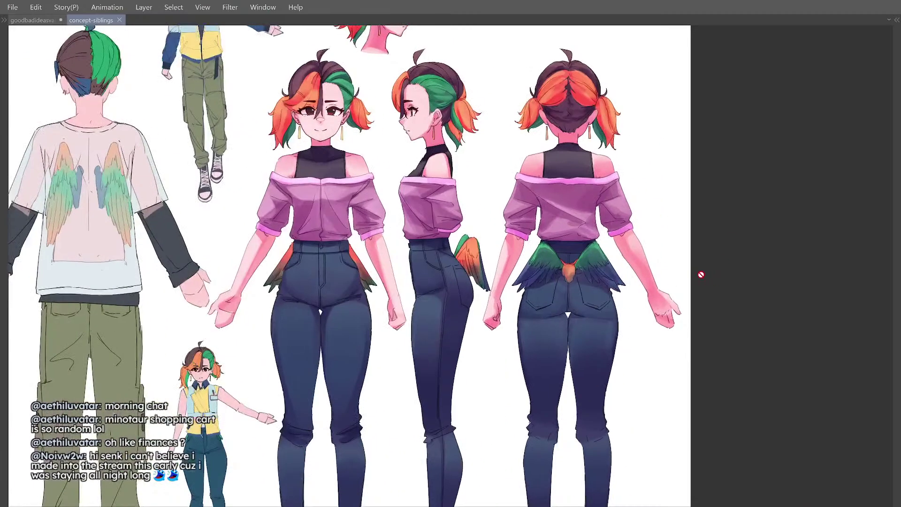
# Step: Compare the hip sketch with the small tail wings in the concept-siblings character sheet
pyautogui.scroll(1, 633, 256)
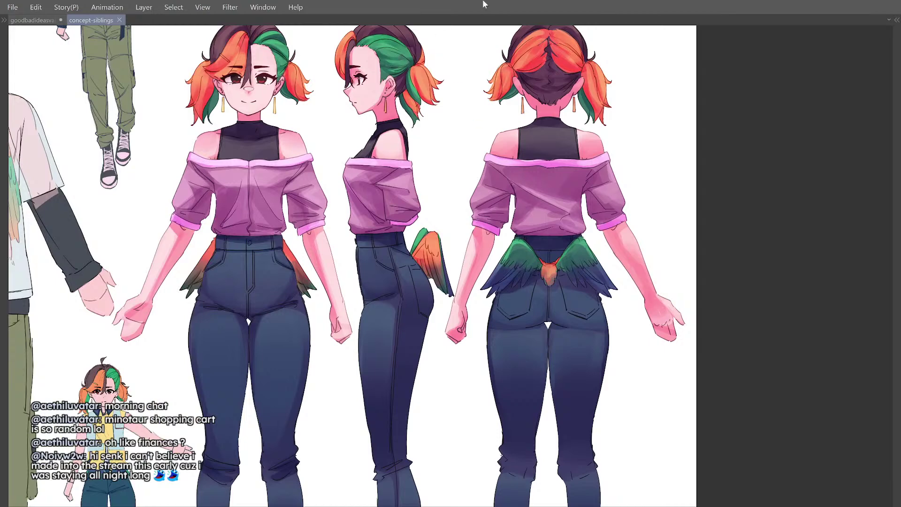
pyautogui.hotkey('ctrl', 'Tab')
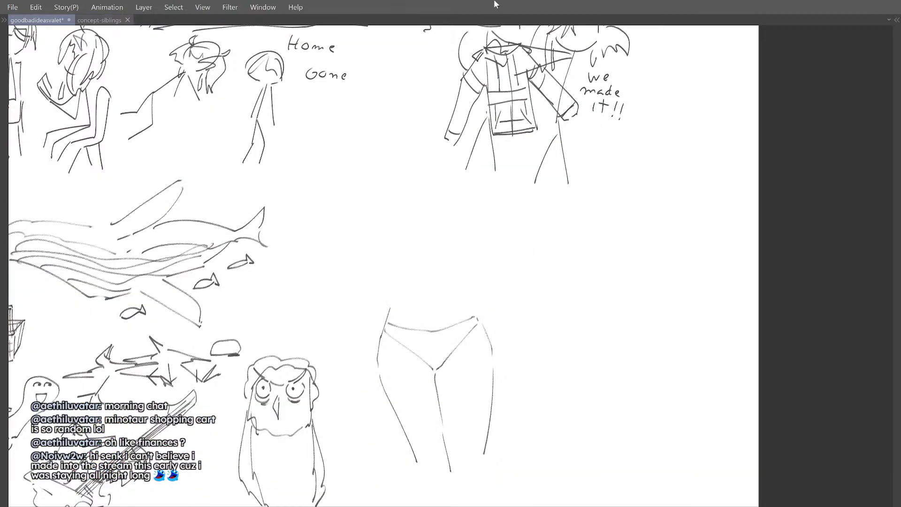
pyautogui.hotkey('ctrl', 'Tab')
pyautogui.hotkey('ctrl', 'Tab')
pyautogui.hotkey('ctrl', 'Tab')
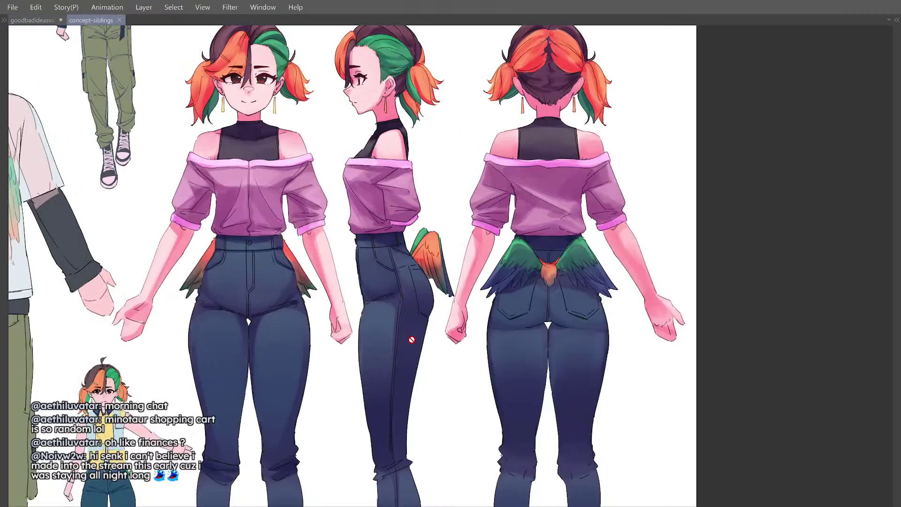
pyautogui.hotkey('ctrl', 'Tab')
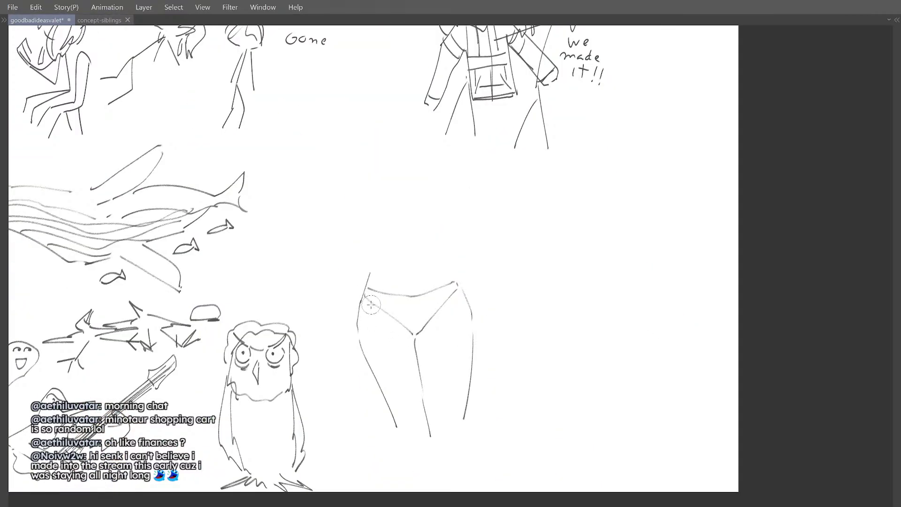
# Step: Enlarge the Liquify brush until it spans the hips of the figure sketch
pyautogui.press(']')
pyautogui.press(']')
pyautogui.press(']')
pyautogui.press(']')
pyautogui.press(']')
pyautogui.press(']')
pyautogui.press(']')
pyautogui.press(']')
pyautogui.press(']')
pyautogui.press(']')
pyautogui.press(']')
pyautogui.press(']')
pyautogui.press('h')
pyautogui.press('h')
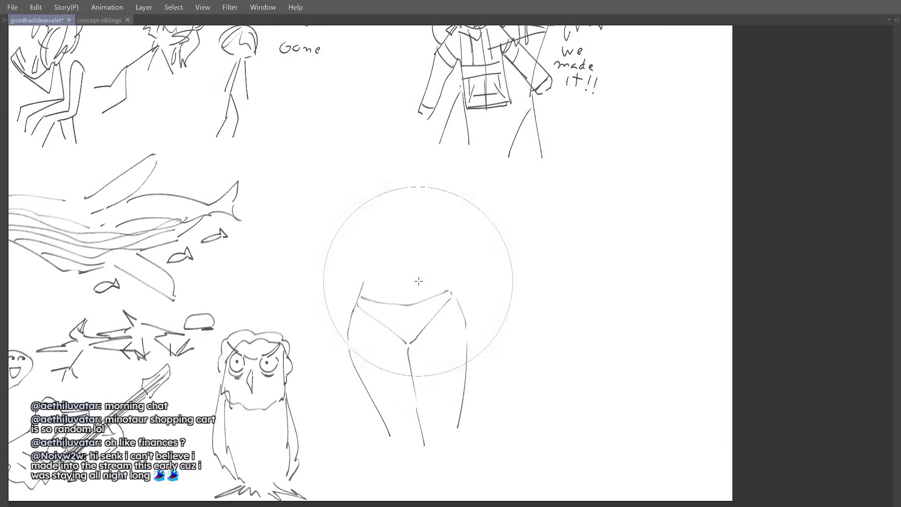
# Step: Draw a small pointed tail tuft at the centre of the waistline and clear the waistline inside it, using the character sheet as reference
pyautogui.hotkey('ctrl', 'Tab')
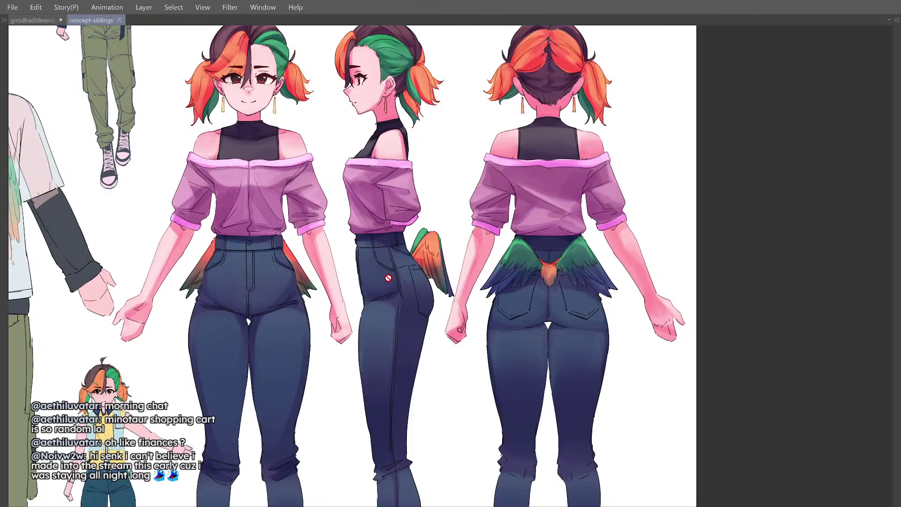
pyautogui.hotkey('ctrl', 'Tab')
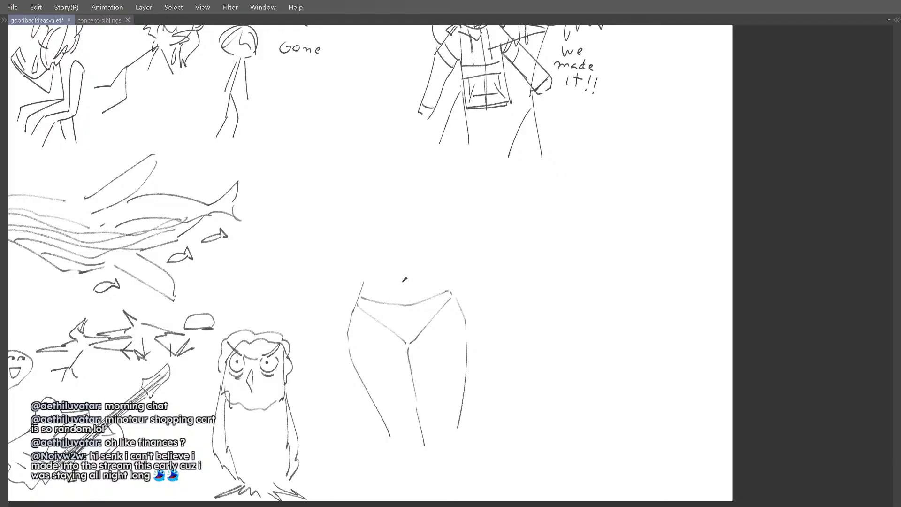
pyautogui.moveTo(404, 275)
pyautogui.mouseDown()
pyautogui.moveTo(395, 297)
pyautogui.moveTo(412, 295)
pyautogui.moveTo(406, 305)
pyautogui.mouseUp()
pyautogui.hotkey('ctrl', 'z')
pyautogui.press('e')
pyautogui.hotkey('ctrl', 'Tab')
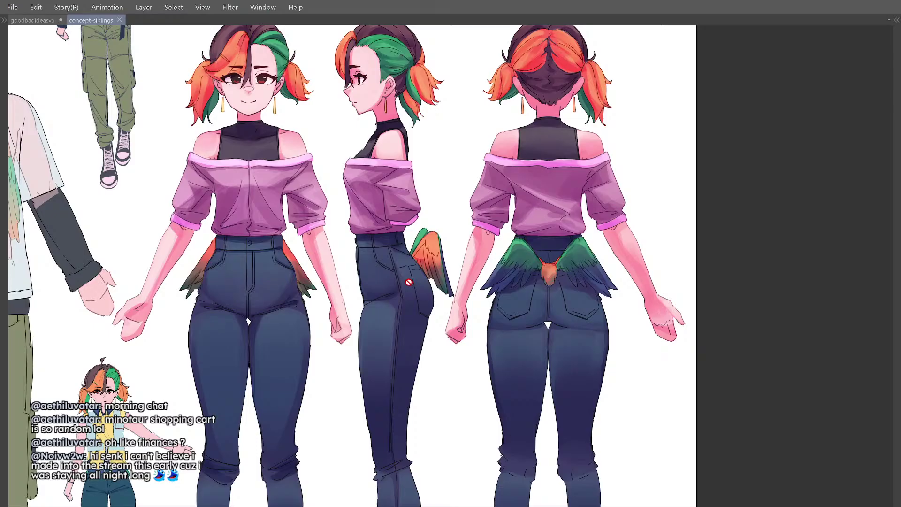
pyautogui.hotkey('ctrl', 'Tab')
pyautogui.press('m')
pyautogui.moveTo(393, 259)
pyautogui.mouseDown()
pyautogui.moveTo(412, 315)
pyautogui.moveTo(400, 257)
pyautogui.mouseUp()
pyautogui.press('k')
pyautogui.moveTo(415, 296)
pyautogui.mouseDown()
pyautogui.moveTo(415, 315)
pyautogui.moveTo(403, 323)
pyautogui.moveTo(403, 313)
pyautogui.mouseUp()
pyautogui.hotkey('ctrl', 'd')
pyautogui.press('e')
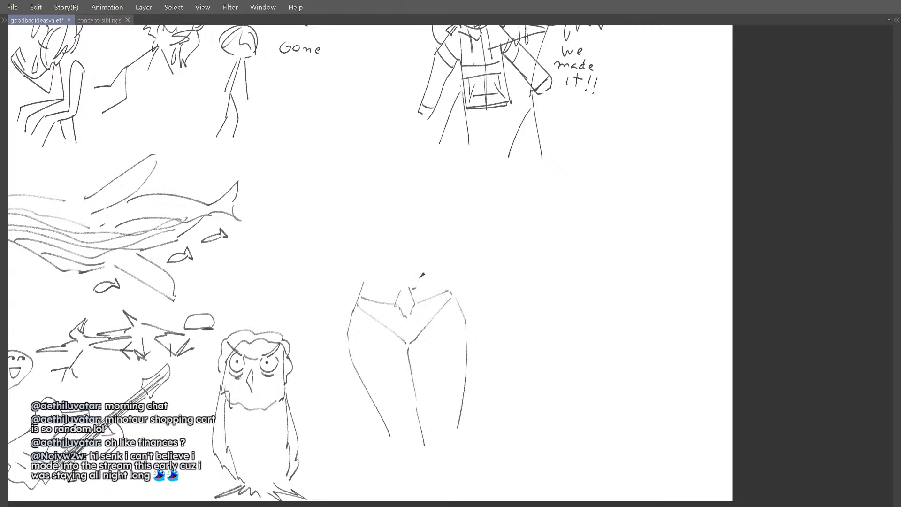
# Step: Outline the right wing with one edge rising from the tuft to a peak and another sloping down to the outer tip
pyautogui.hotkey('ctrl', 'Tab')
pyautogui.hotkey('ctrl', 'Tab')
pyautogui.moveTo(412, 288)
pyautogui.mouseDown()
pyautogui.moveTo(442, 243)
pyautogui.moveTo(481, 282)
pyautogui.mouseUp()
pyautogui.hotkey('ctrl', 'z')
pyautogui.hotkey('ctrl', 'z')
pyautogui.moveTo(449, 246); pyautogui.dragTo(486, 294)
pyautogui.hotkey('ctrl', 'z')
pyautogui.moveTo(441, 245)
pyautogui.mouseDown()
pyautogui.moveTo(487, 304)
pyautogui.moveTo(428, 268)
pyautogui.moveTo(425, 274)
pyautogui.mouseUp()
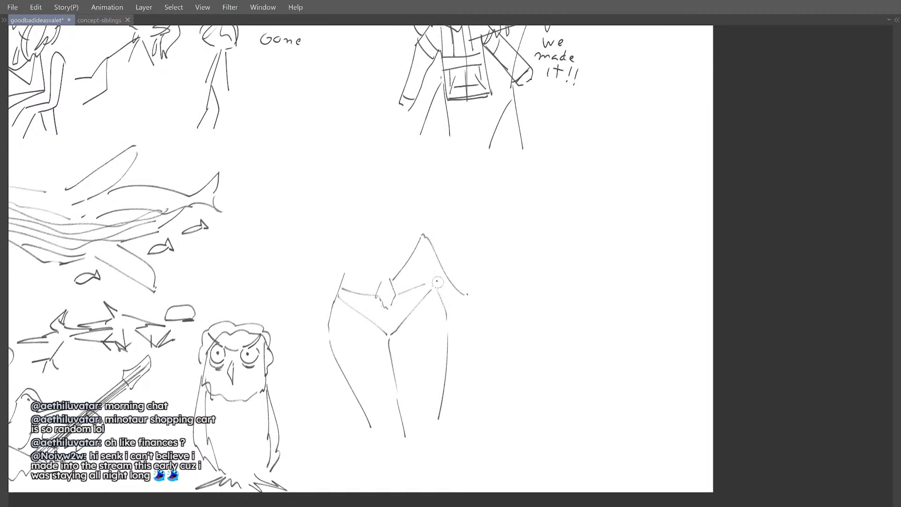
# Step: Sketch the jagged lower feather edge and a narrow inner feather in the right wing
pyautogui.hotkey('ctrl', 'Tab')
pyautogui.hotkey('ctrl', 'Tab')
pyautogui.moveTo(395, 283)
pyautogui.mouseDown()
pyautogui.moveTo(420, 282)
pyautogui.moveTo(411, 278)
pyautogui.moveTo(419, 282)
pyautogui.moveTo(431, 253)
pyautogui.mouseUp()
pyautogui.hotkey('ctrl', 'z')
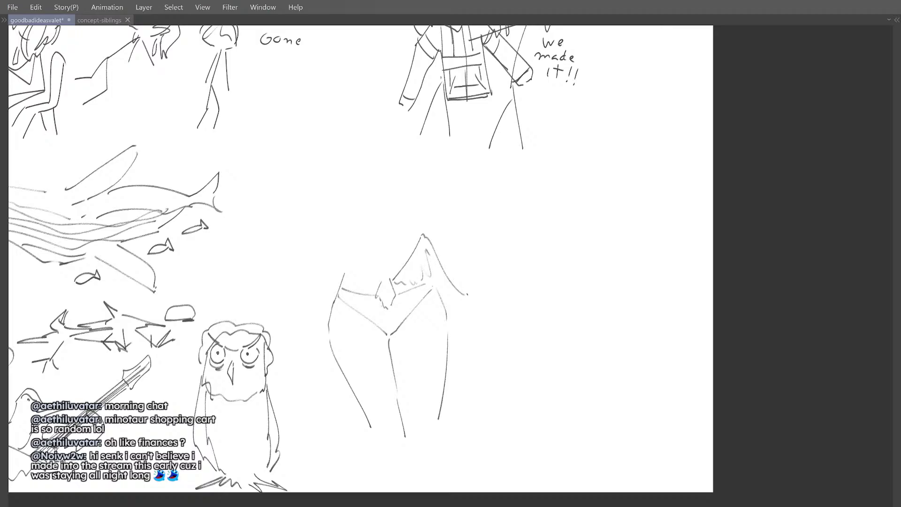
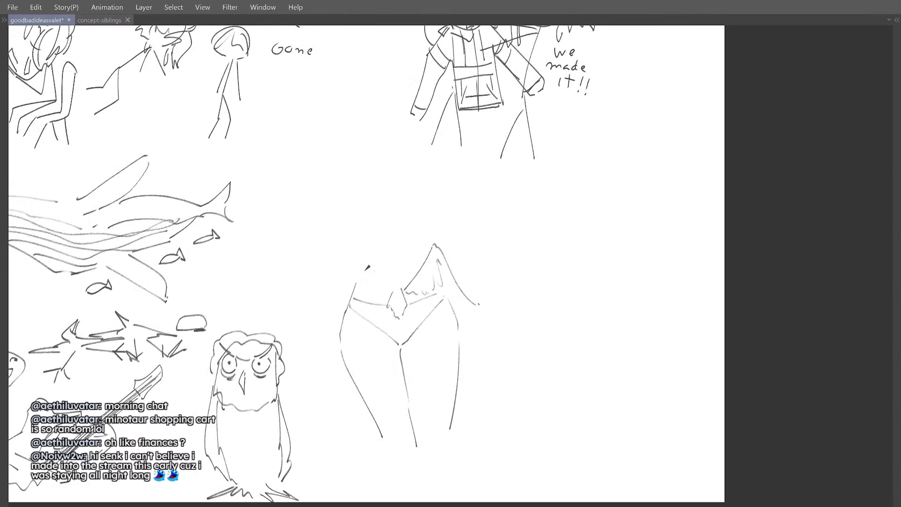
# Step: Add long overlapping feather strokes towards the right wing's outer tip, following the character sheet
pyautogui.hotkey('ctrl', 'Tab')
pyautogui.hotkey('ctrl', 'Tab')
pyautogui.hotkey('ctrl', 'z')
pyautogui.moveTo(440, 275)
pyautogui.mouseDown()
pyautogui.moveTo(463, 293)
pyautogui.moveTo(435, 298)
pyautogui.mouseUp()
pyautogui.moveTo(432, 293)
pyautogui.mouseDown()
pyautogui.moveTo(386, 283)
pyautogui.moveTo(365, 251)
pyautogui.mouseUp()
pyautogui.hotkey('ctrl', 'z')
pyautogui.hotkey('ctrl', 'z')
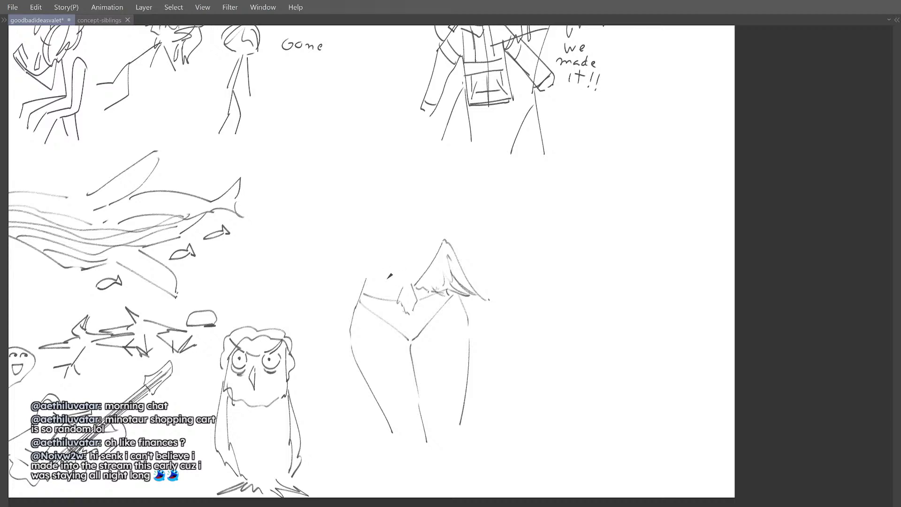
# Step: Draw the mirrored left wing with its peak, jagged lower feathers and inner edge running down to the tuft
pyautogui.moveTo(385, 279)
pyautogui.mouseDown()
pyautogui.moveTo(364, 239)
pyautogui.moveTo(398, 288)
pyautogui.mouseUp()
pyautogui.hotkey('ctrl', 'z')
pyautogui.moveTo(395, 284)
pyautogui.mouseDown()
pyautogui.moveTo(370, 256)
pyautogui.moveTo(337, 291)
pyautogui.mouseUp()
pyautogui.hotkey('ctrl', 'z')
pyautogui.moveTo(361, 246)
pyautogui.mouseDown()
pyautogui.moveTo(330, 295)
pyautogui.moveTo(364, 274)
pyautogui.moveTo(391, 286)
pyautogui.mouseUp()
pyautogui.hotkey('ctrl', 'z')
pyautogui.moveTo(369, 255); pyautogui.dragTo(402, 287)
pyautogui.hotkey('ctrl', 'z')
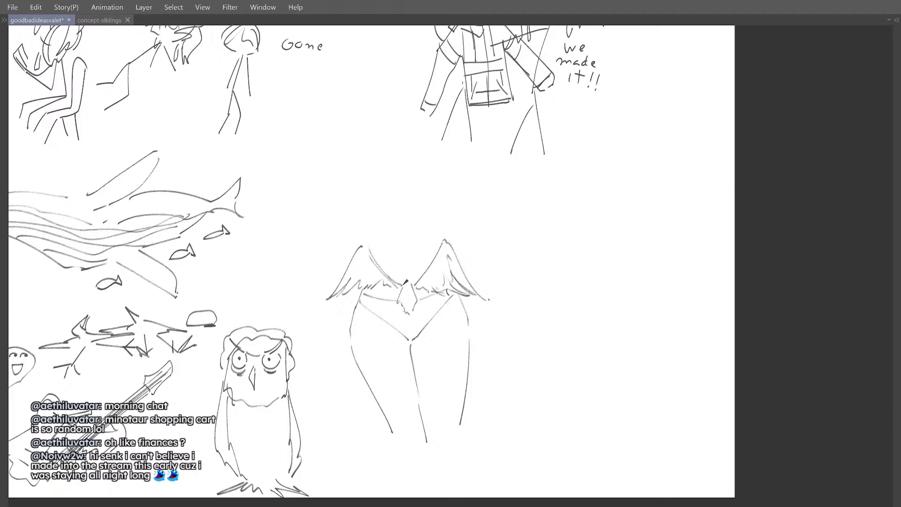
# Step: Redraw the peak of the left wing so its two edges meet in a clean point
pyautogui.scroll(2, 395, 283)
pyautogui.scroll(-3, 395, 283)
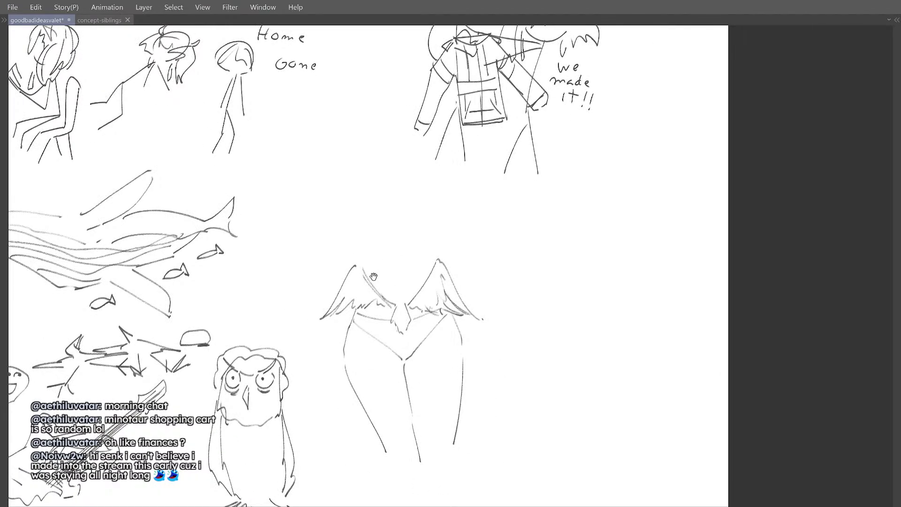
pyautogui.scroll(2, 373, 277)
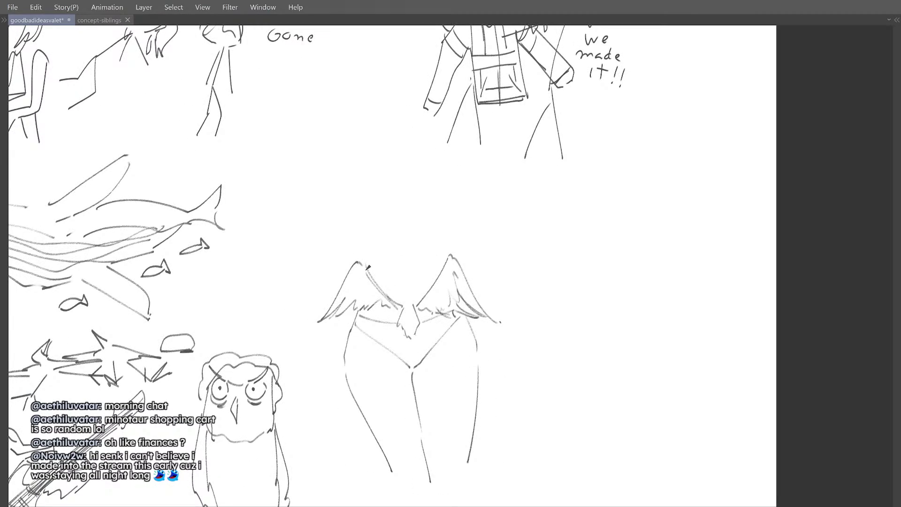
pyautogui.scroll(-3, 383, 266)
pyautogui.scroll(4, 383, 266)
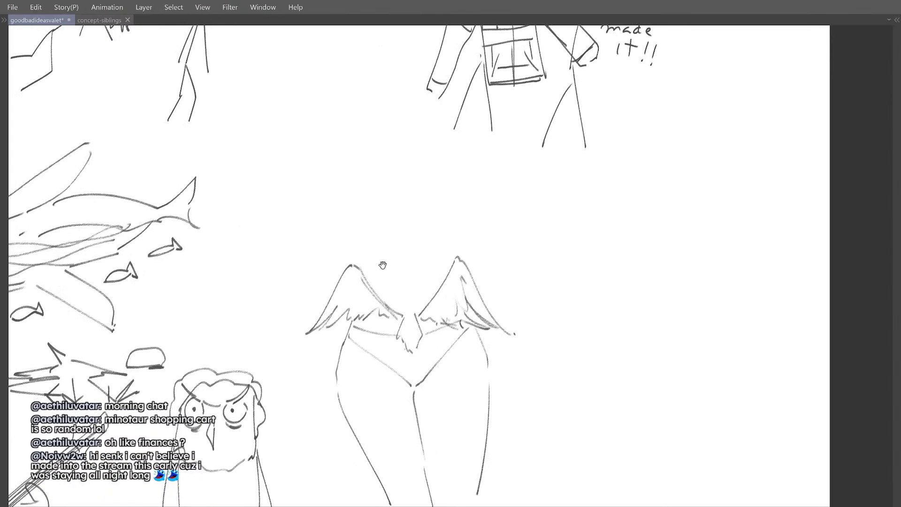
pyautogui.hotkey('ctrl', 'z')
pyautogui.moveTo(346, 270)
pyautogui.mouseDown()
pyautogui.moveTo(358, 254)
pyautogui.moveTo(350, 245)
pyautogui.mouseUp()
pyautogui.hotkey('ctrl', 'z')
pyautogui.scroll(-1, 358, 254)
pyautogui.scroll(2, 350, 245)
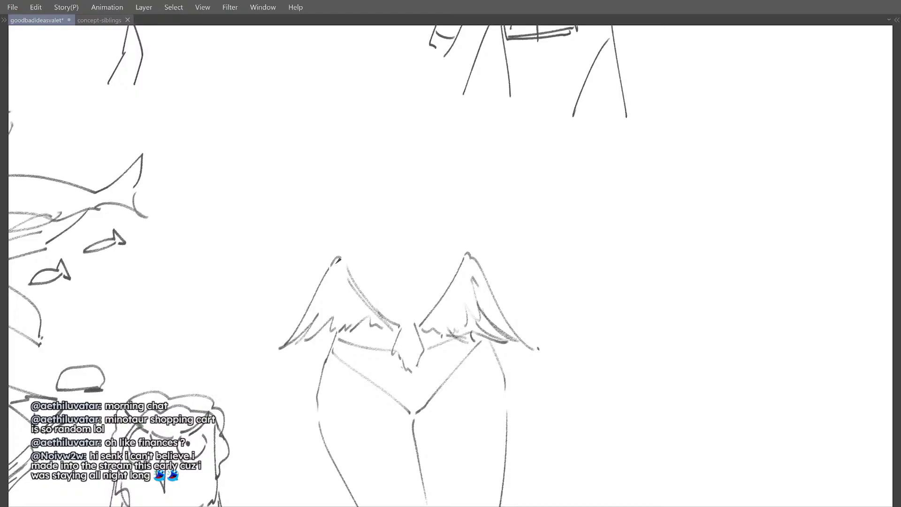
pyautogui.scroll(-2, 348, 252)
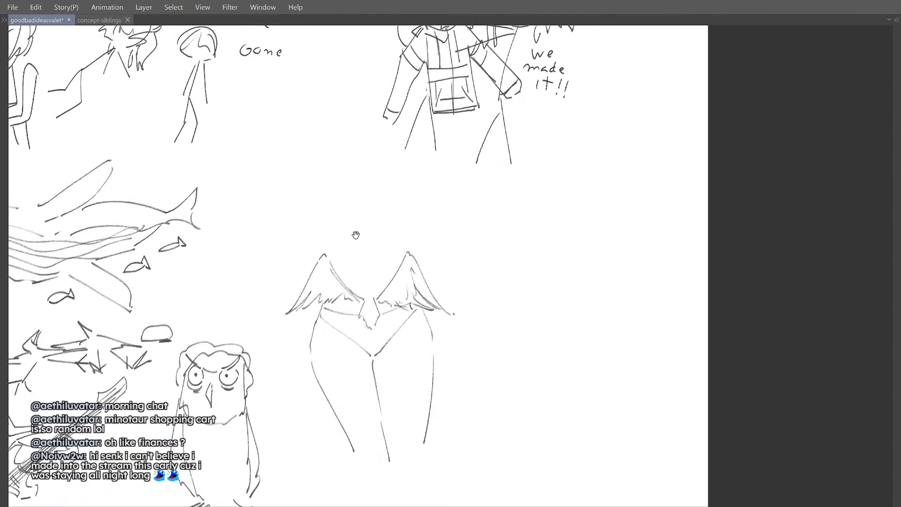
pyautogui.scroll(1, 368, 244)
# Step: Draw a second row of feathers across the middle of the left wing, based on the character sheet
pyautogui.hotkey('ctrl', 'Tab')
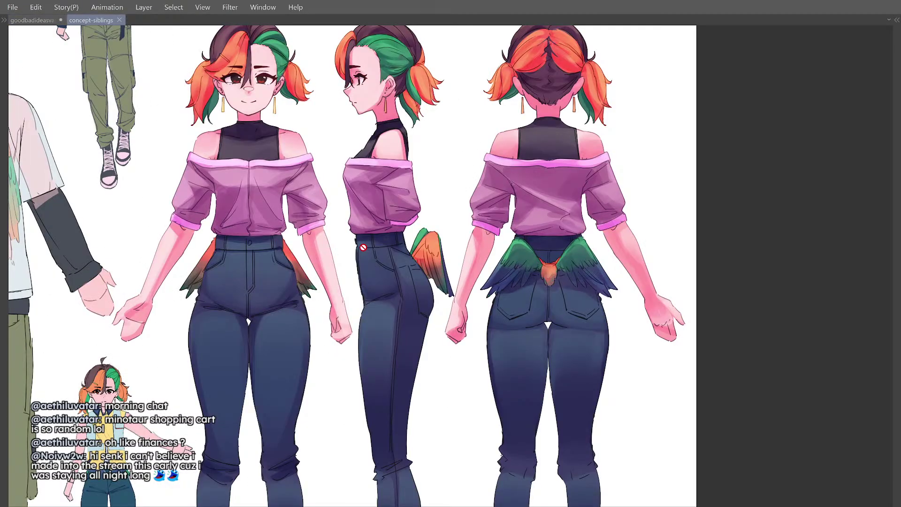
pyautogui.hotkey('ctrl', 'Tab')
pyautogui.moveTo(307, 296); pyautogui.dragTo(344, 301)
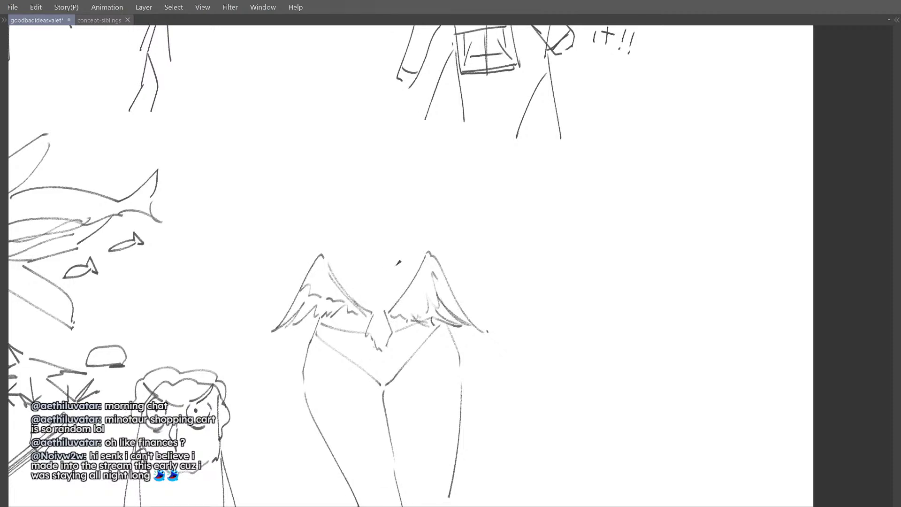
pyautogui.moveTo(397, 265); pyautogui.dragTo(387, 262)
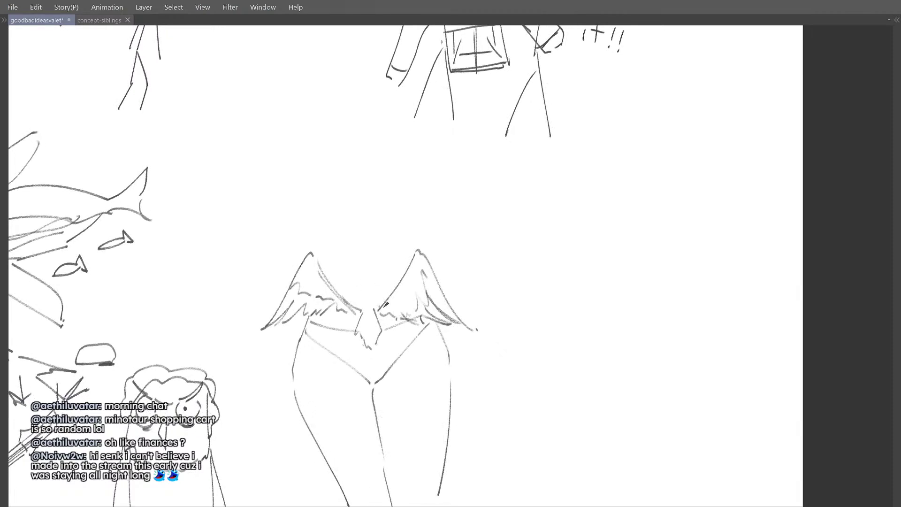
# Step: Touch up the feather edges of both wings near the tuft, checking them against the character sheet
pyautogui.moveTo(384, 308); pyautogui.dragTo(410, 306)
pyautogui.hotkey('ctrl', 'z')
pyautogui.hotkey('ctrl', 'z')
pyautogui.moveTo(316, 298); pyautogui.dragTo(337, 304)
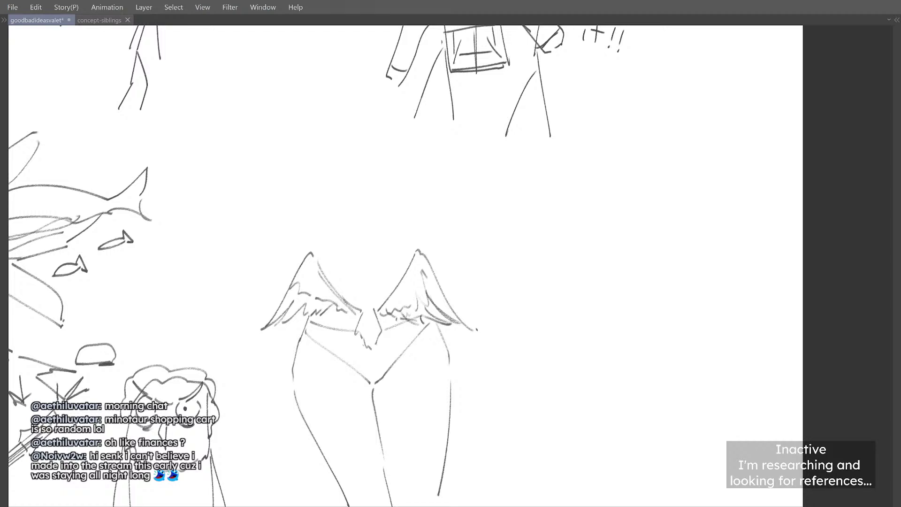
pyautogui.moveTo(351, 240)
pyautogui.mouseDown()
pyautogui.moveTo(361, 249)
pyautogui.moveTo(337, 297)
pyautogui.mouseUp()
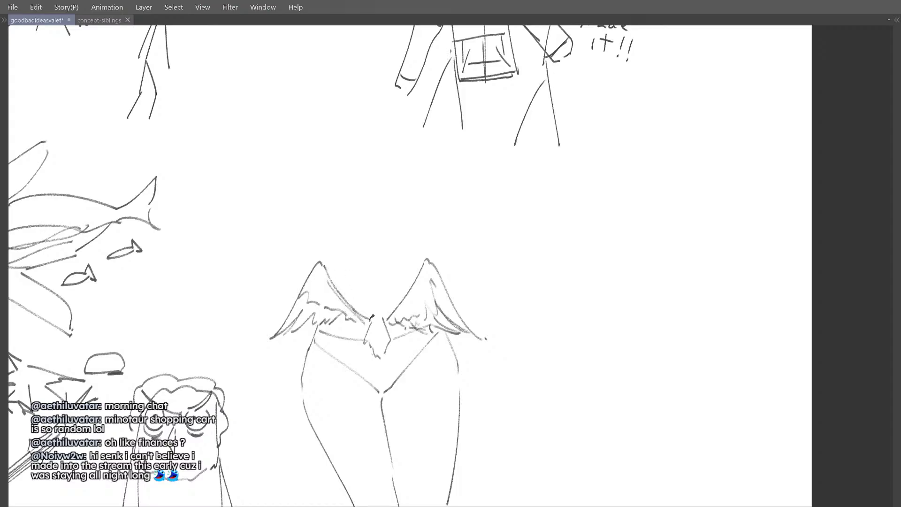
pyautogui.scroll(-2, 354, 284)
pyautogui.hotkey('ctrl', 'z')
pyautogui.hotkey('ctrl', 'Tab')
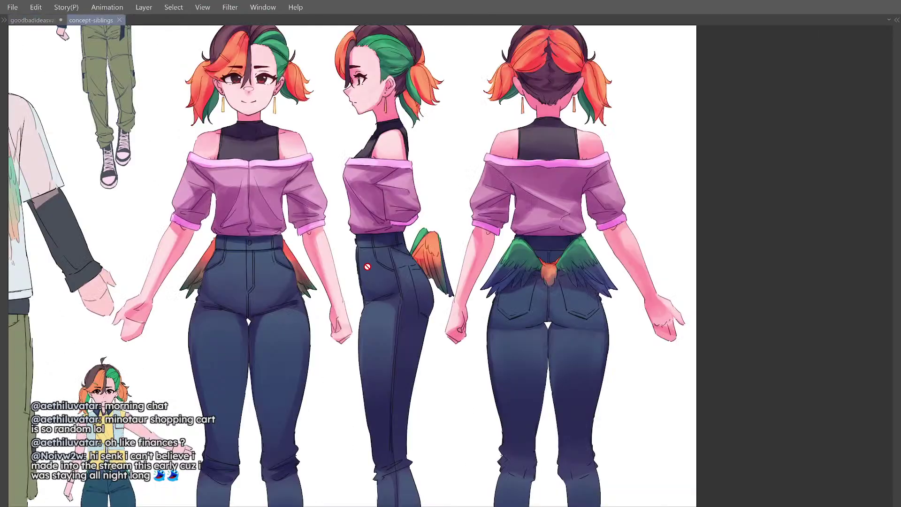
pyautogui.hotkey('ctrl', 'Tab')
pyautogui.moveTo(357, 294); pyautogui.dragTo(372, 300)
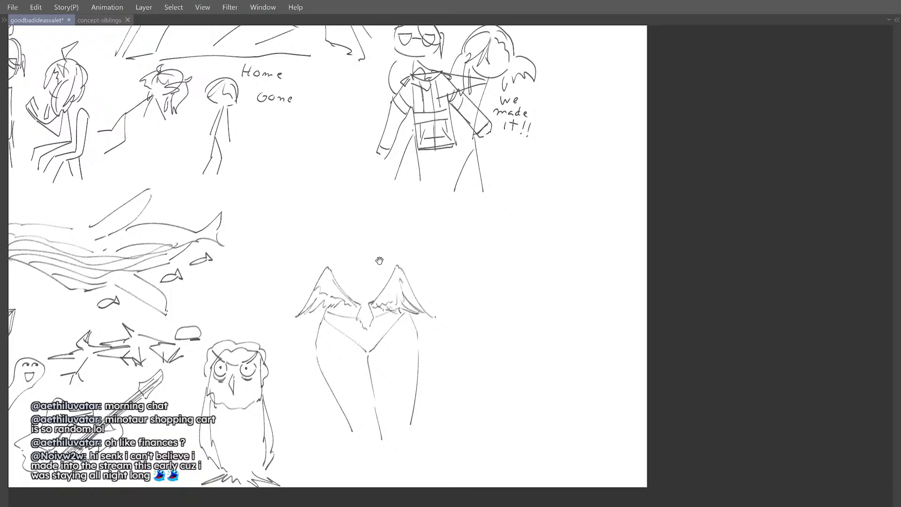
# Step: Erase the V's right diagonal and its lower point between the hips
pyautogui.moveTo(374, 260)
pyautogui.mouseDown()
pyautogui.moveTo(380, 266)
pyautogui.moveTo(362, 281)
pyautogui.mouseUp()
pyautogui.moveTo(372, 326)
pyautogui.mouseDown()
pyautogui.moveTo(367, 314)
pyautogui.moveTo(391, 314)
pyautogui.moveTo(370, 323)
pyautogui.mouseUp()
pyautogui.press('e')
pyautogui.press('e')
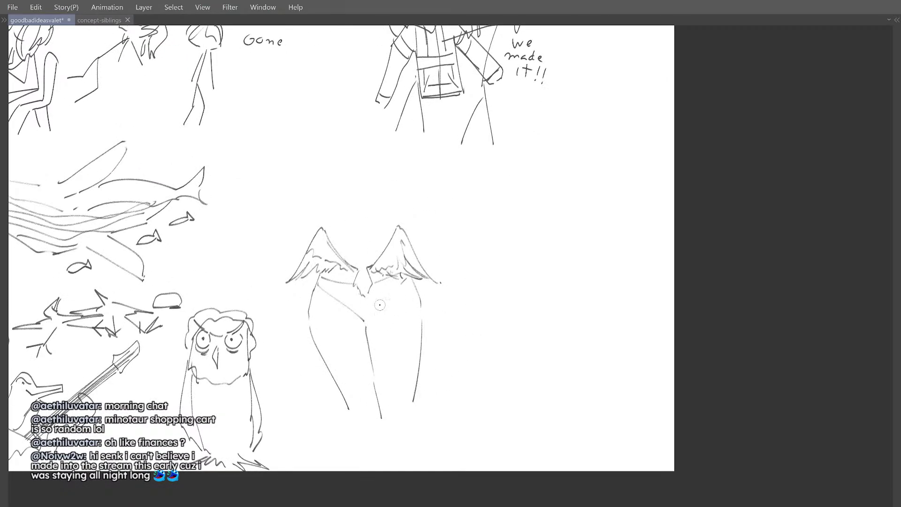
pyautogui.hotkey('ctrl', 'z')
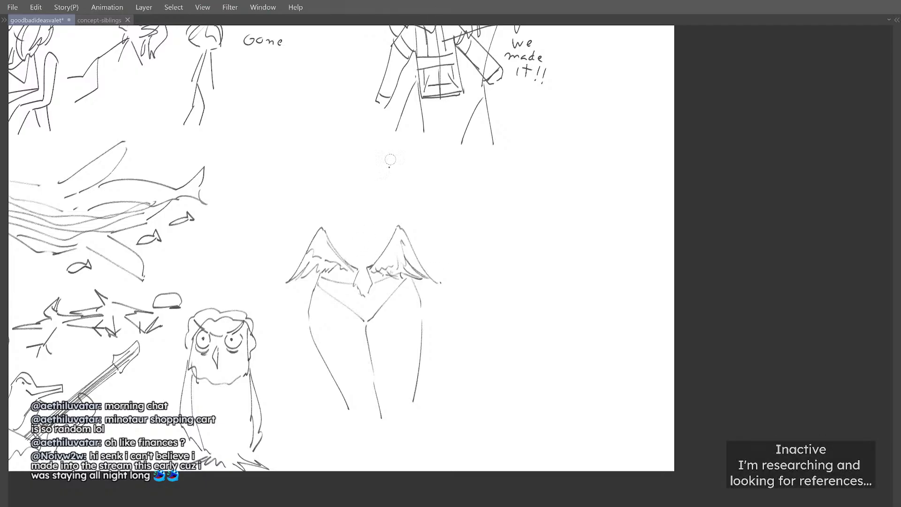
pyautogui.moveTo(376, 291)
pyautogui.mouseDown()
pyautogui.moveTo(369, 269)
pyautogui.moveTo(373, 287)
pyautogui.moveTo(398, 258)
pyautogui.mouseUp()
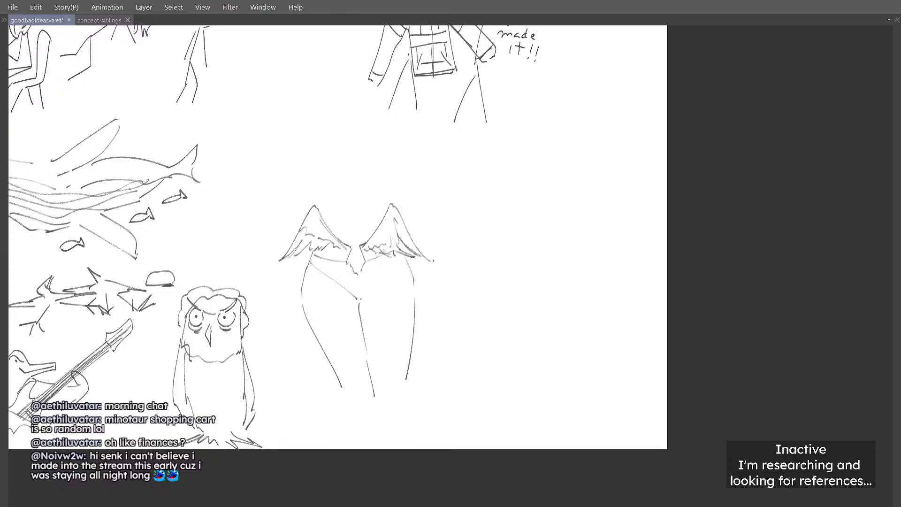
pyautogui.moveTo(376, 275)
pyautogui.mouseDown()
pyautogui.moveTo(330, 274)
pyautogui.moveTo(307, 295)
pyautogui.mouseUp()
# Step: Reduce the Liquify brush size and nudge the central tail tuft between the wings
pyautogui.press('j')
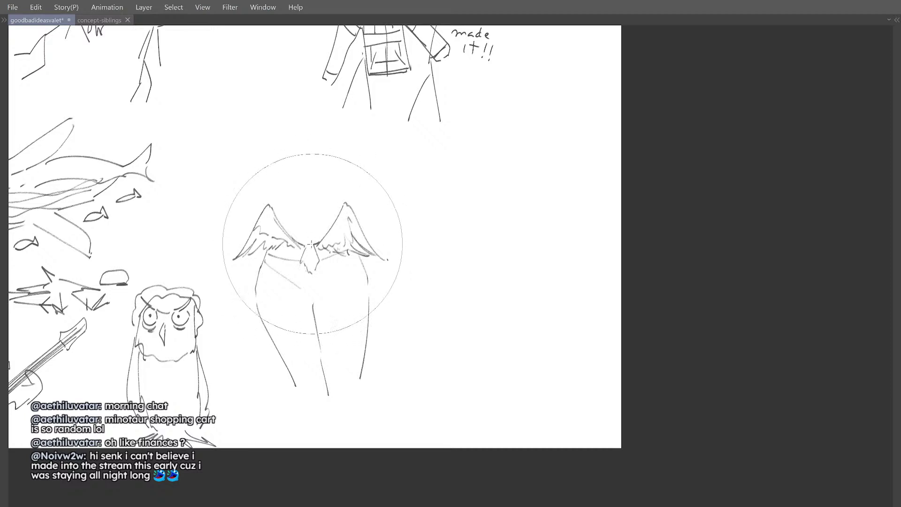
pyautogui.press('j')
pyautogui.press(']')
pyautogui.press(']')
pyautogui.press(']')
pyautogui.press(']')
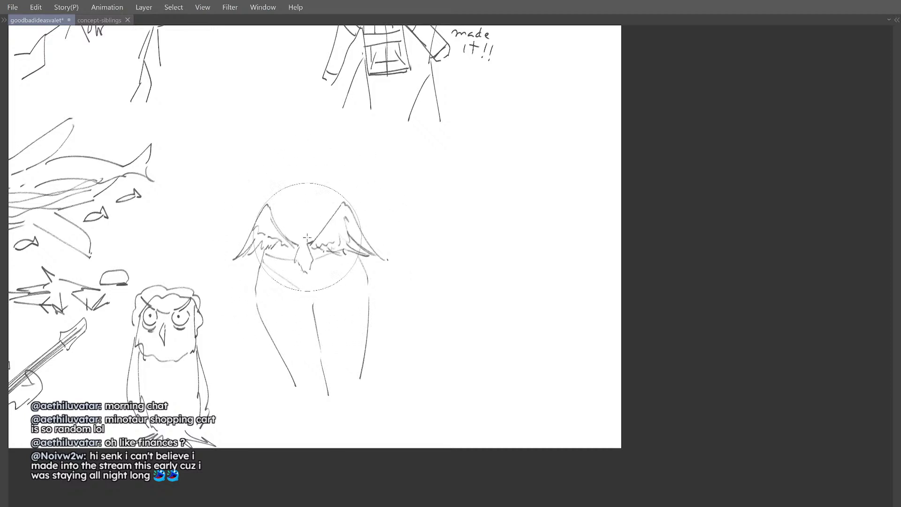
pyautogui.press('[')
pyautogui.moveTo(317, 258); pyautogui.dragTo(307, 245)
pyautogui.press('p')
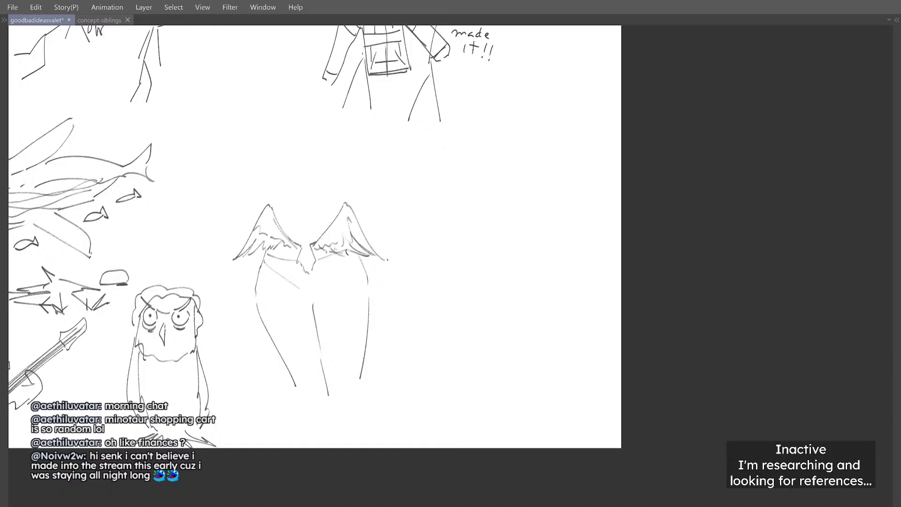
# Step: Try to draw a rounded curve from the right hip to the top of the inner thigh line
pyautogui.moveTo(320, 272); pyautogui.dragTo(311, 247)
pyautogui.scroll(3, 329, 247)
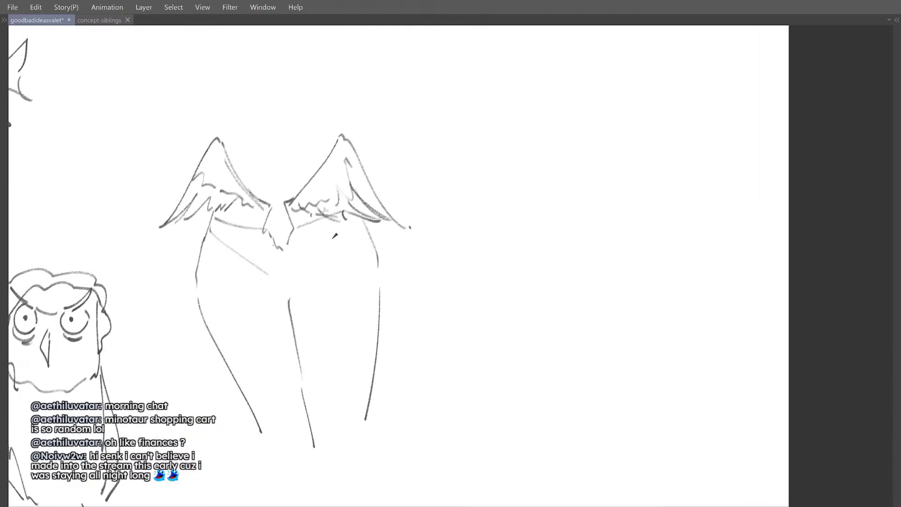
pyautogui.hotkey('ctrl', 'z')
pyautogui.moveTo(357, 220); pyautogui.dragTo(281, 278)
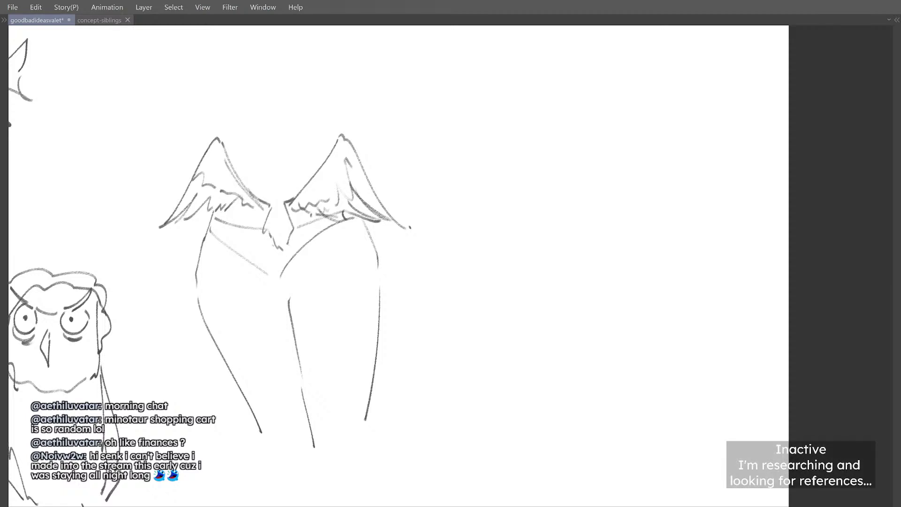
pyautogui.moveTo(313, 257); pyautogui.dragTo(337, 238)
pyautogui.hotkey('ctrl', 'z')
# Step: Erase the remaining waistline on both sides of the tail tuft
pyautogui.press('e')
pyautogui.moveTo(326, 228); pyautogui.dragTo(352, 225)
pyautogui.moveTo(261, 244)
pyautogui.mouseDown()
pyautogui.moveTo(275, 249)
pyautogui.moveTo(299, 232)
pyautogui.moveTo(258, 225)
pyautogui.mouseUp()
pyautogui.press('p')
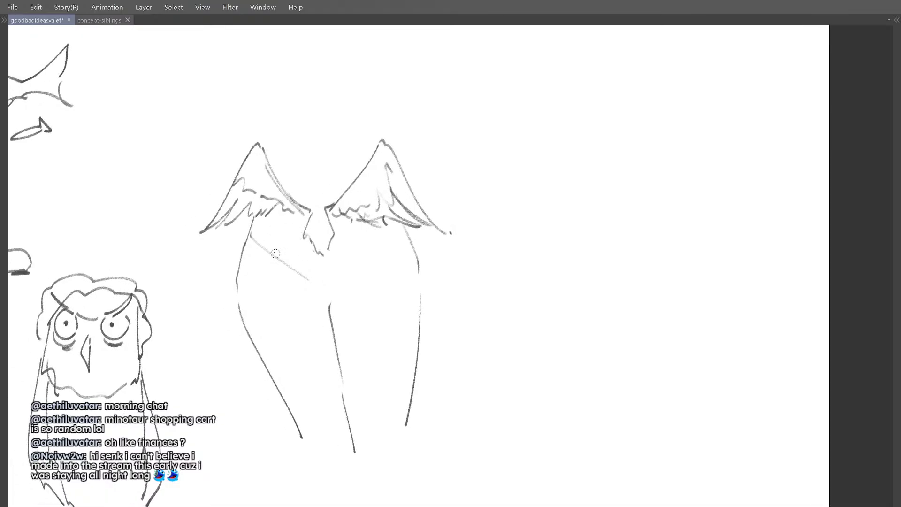
# Step: Erase the straight diagonal from the left hip and draw a curve from under the right wing to the inner thigh line
pyautogui.moveTo(275, 253)
pyautogui.mouseDown()
pyautogui.moveTo(288, 268)
pyautogui.moveTo(253, 240)
pyautogui.mouseUp()
pyautogui.moveTo(361, 224)
pyautogui.mouseDown()
pyautogui.moveTo(323, 281)
pyautogui.moveTo(328, 299)
pyautogui.mouseUp()
pyautogui.press('h')
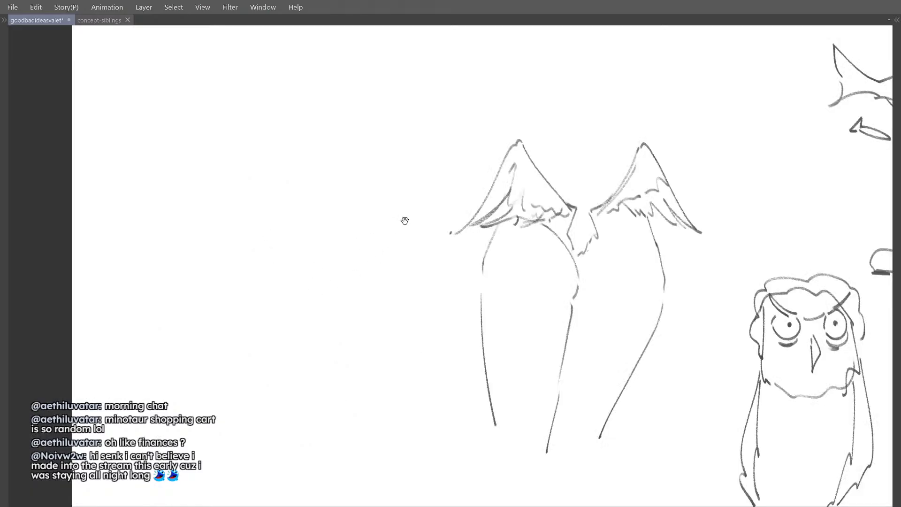
pyautogui.moveTo(405, 221); pyautogui.dragTo(385, 222)
pyautogui.press('h')
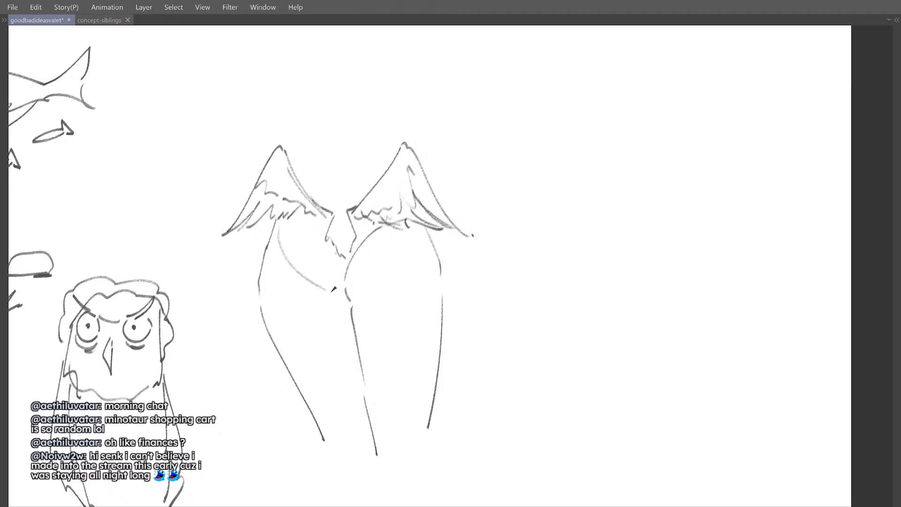
# Step: Redraw the curved line from the left hip down to the top of the inner thigh line
pyautogui.hotkey('ctrl', 'z')
pyautogui.moveTo(272, 234)
pyautogui.mouseDown()
pyautogui.moveTo(301, 268)
pyautogui.moveTo(347, 298)
pyautogui.mouseUp()
pyautogui.hotkey('ctrl', 'z')
pyautogui.moveTo(301, 270); pyautogui.dragTo(345, 299)
pyautogui.press('h')
pyautogui.moveTo(399, 243); pyautogui.dragTo(378, 253)
pyautogui.press('h')
pyautogui.scroll(-2, 324, 276)
# Step: Sketch a short waist stroke by the left tail wing and try out a line for the torso's right side
pyautogui.hotkey('ctrl', 'z')
pyautogui.moveTo(318, 230)
pyautogui.mouseDown()
pyautogui.moveTo(329, 206)
pyautogui.moveTo(313, 192)
pyautogui.moveTo(313, 215)
pyautogui.moveTo(318, 136)
pyautogui.moveTo(338, 195)
pyautogui.mouseUp()
pyautogui.hotkey('ctrl', 'z')
pyautogui.hotkey('ctrl', 'z')
pyautogui.moveTo(368, 170); pyautogui.dragTo(381, 221)
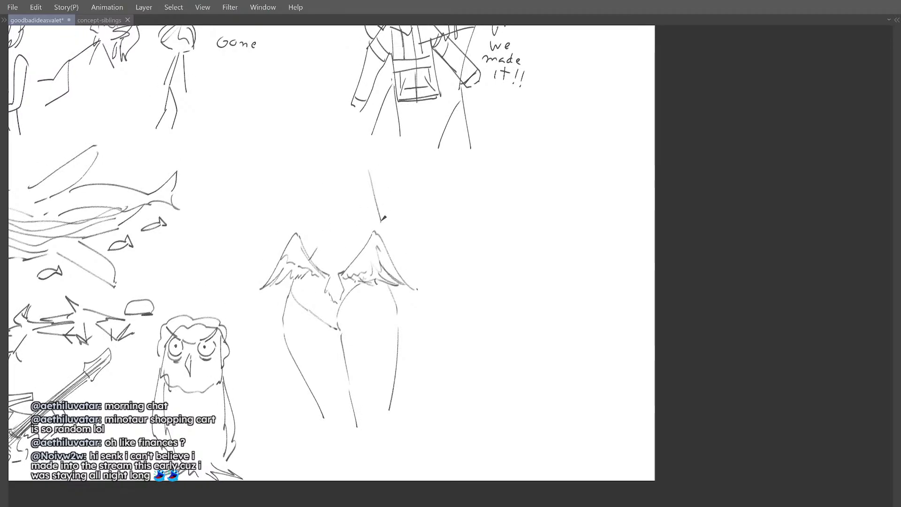
pyautogui.scroll(-2, 388, 230)
pyautogui.hotkey('ctrl', 'z')
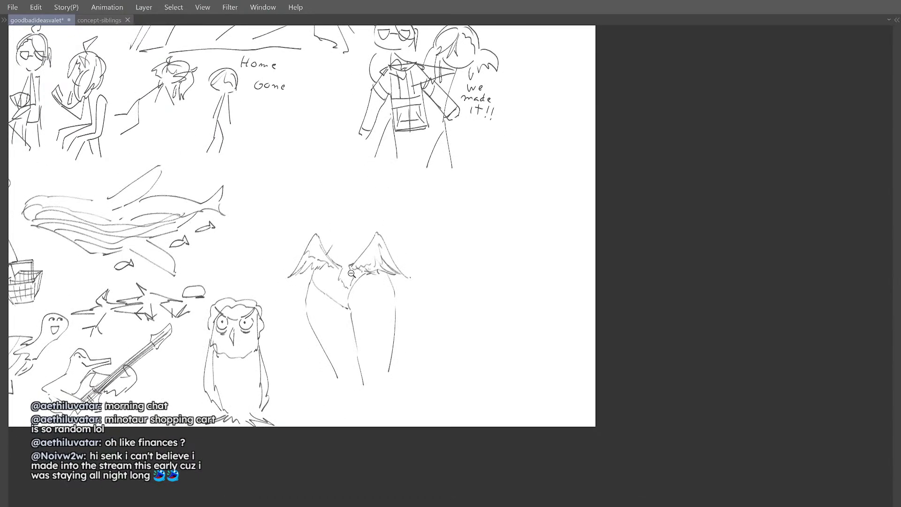
# Step: Close the gap in the right hip's outline and even out the hips with a larger Liquify brush
pyautogui.scroll(1, 351, 273)
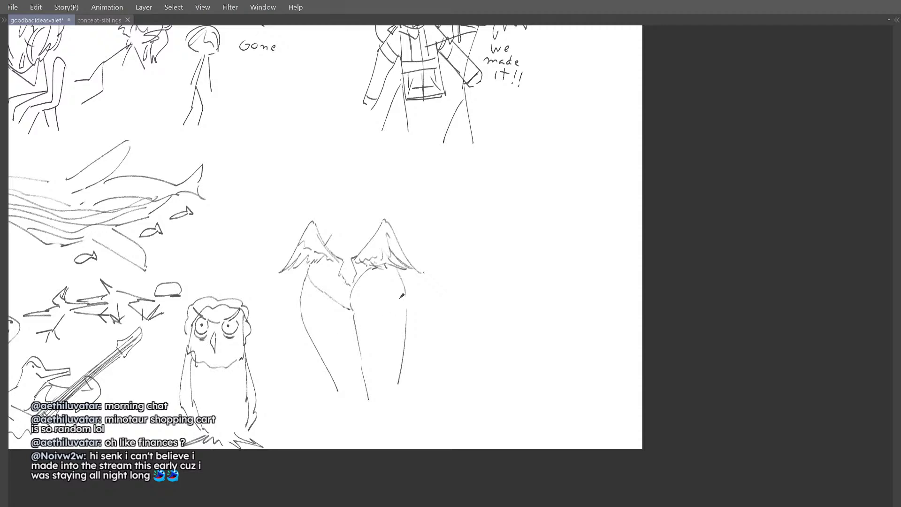
pyautogui.moveTo(405, 296)
pyautogui.mouseDown()
pyautogui.moveTo(410, 329)
pyautogui.moveTo(395, 344)
pyautogui.moveTo(388, 322)
pyautogui.mouseUp()
pyautogui.press('j')
pyautogui.press(']')
pyautogui.press(']')
pyautogui.press(']')
pyautogui.press('h')
pyautogui.press('h')
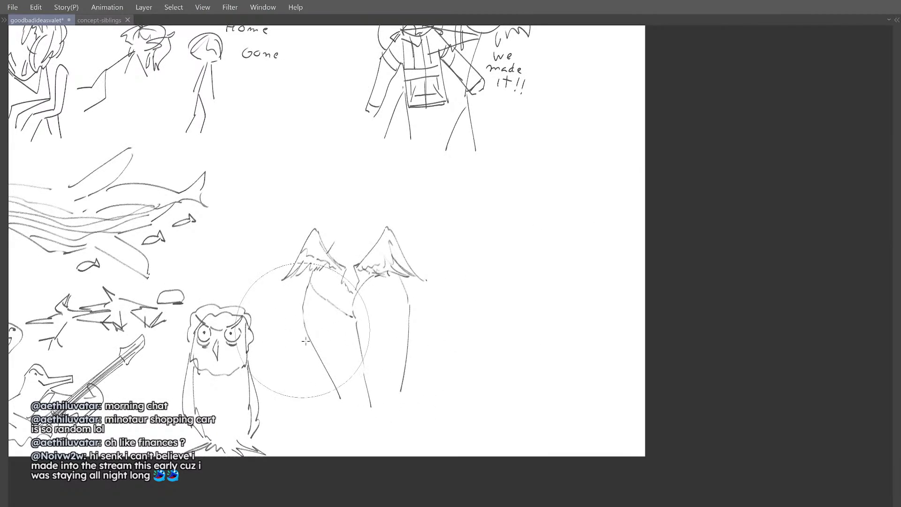
# Step: Erase the central tail tuft's right edge and redraw it as a tuft slanting down to the left between the wings
pyautogui.press('e')
pyautogui.moveTo(343, 268)
pyautogui.mouseDown()
pyautogui.moveTo(343, 294)
pyautogui.moveTo(355, 266)
pyautogui.mouseUp()
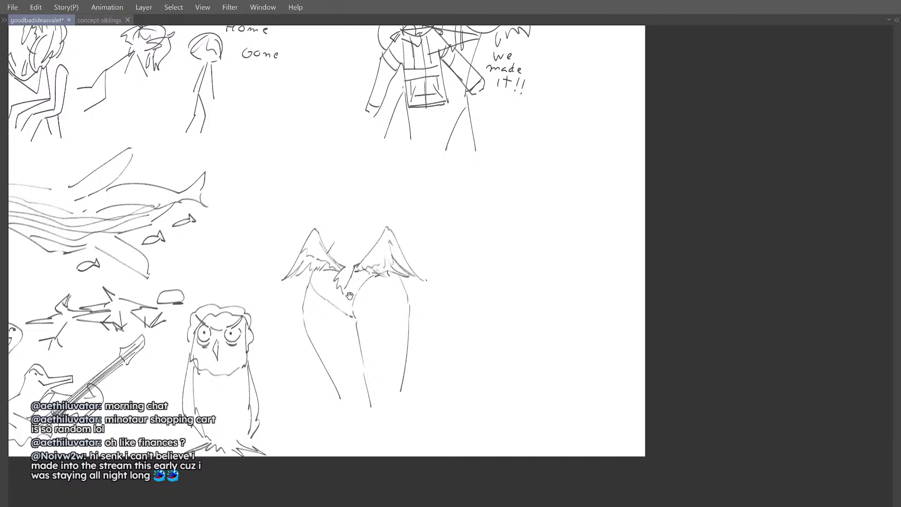
pyautogui.scroll(2, 359, 273)
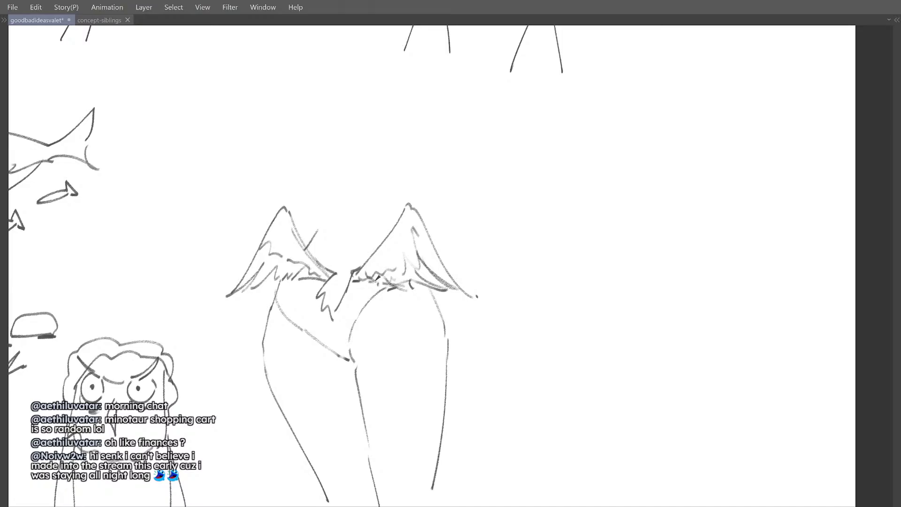
pyautogui.scroll(-1, 369, 280)
pyautogui.scroll(1, 340, 260)
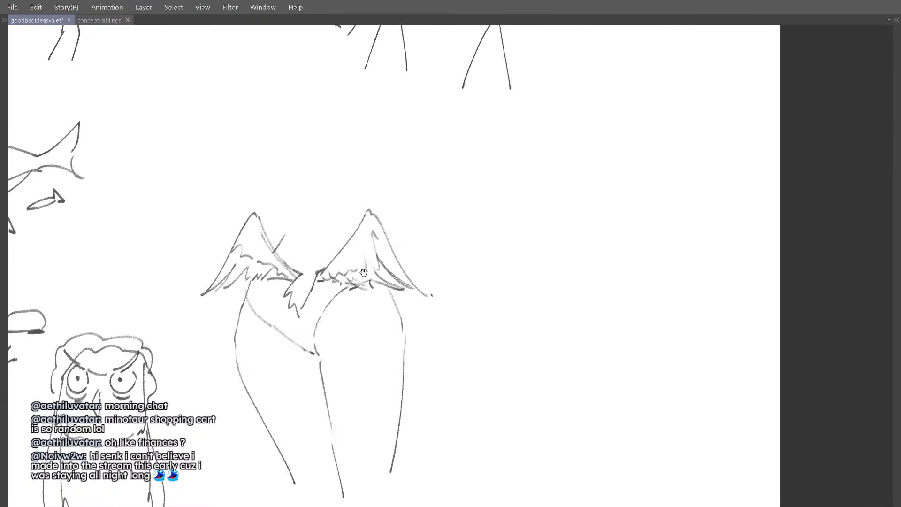
pyautogui.scroll(-2, 357, 265)
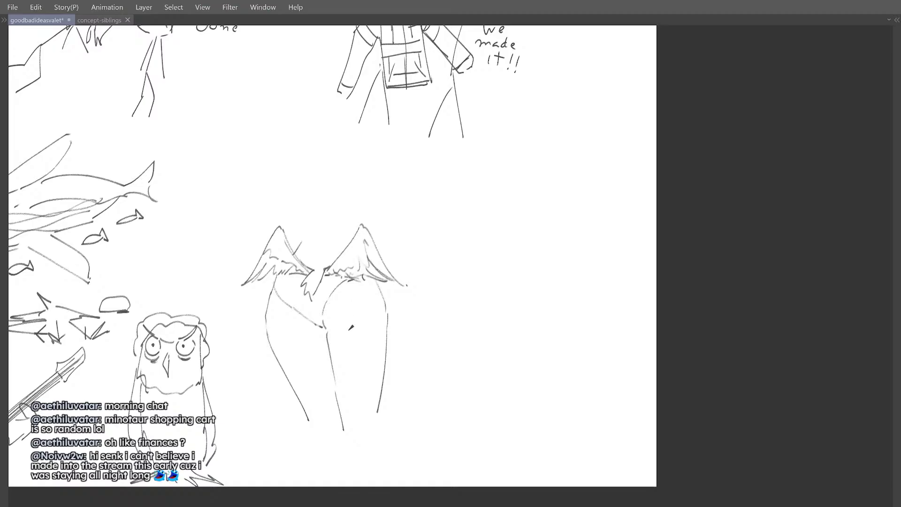
pyautogui.scroll(1, 351, 327)
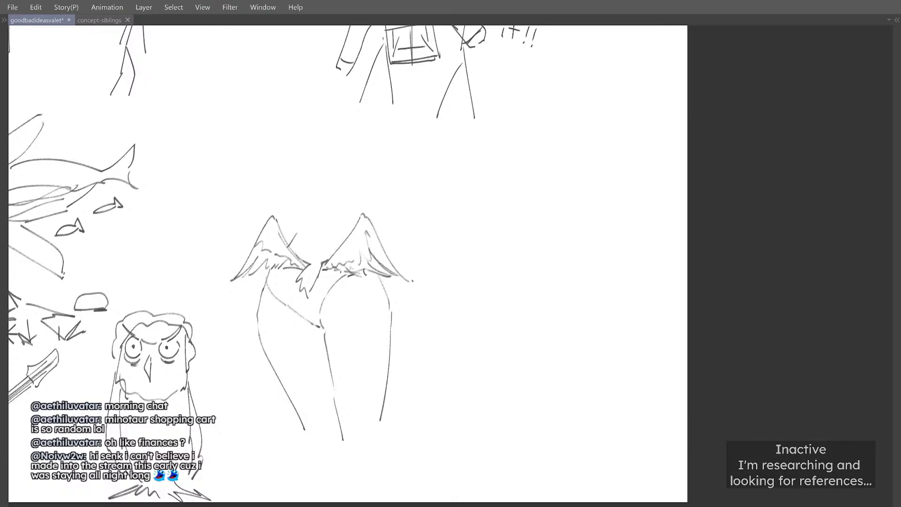
# Step: Draw the torso's right side as a near-vertical line rising above the right tail wing
pyautogui.moveTo(281, 272); pyautogui.dragTo(334, 297)
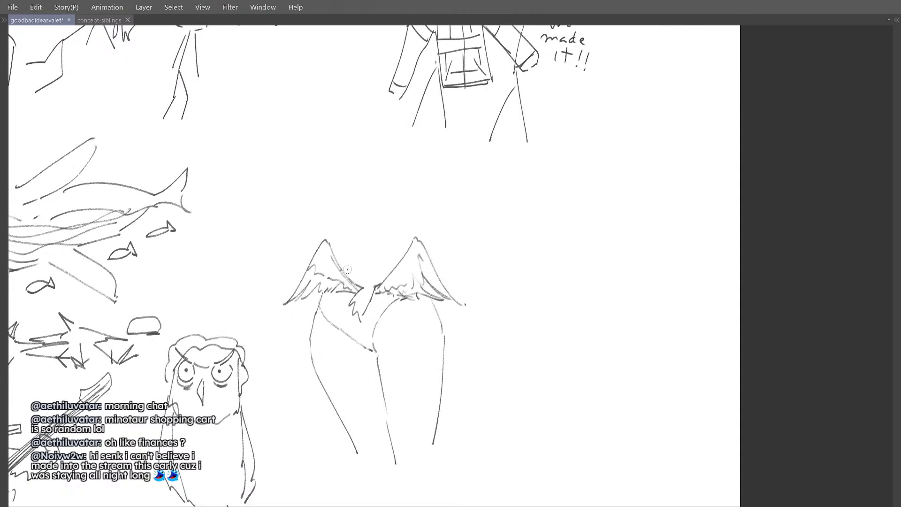
pyautogui.moveTo(343, 267)
pyautogui.mouseDown()
pyautogui.moveTo(362, 178)
pyautogui.moveTo(421, 231)
pyautogui.mouseUp()
pyautogui.hotkey('ctrl', 'z')
pyautogui.hotkey('ctrl', 'z')
pyautogui.moveTo(415, 177); pyautogui.dragTo(421, 233)
pyautogui.moveTo(418, 210)
pyautogui.mouseDown()
pyautogui.moveTo(349, 190)
pyautogui.moveTo(358, 235)
pyautogui.mouseUp()
pyautogui.hotkey('ctrl', 'z')
pyautogui.hotkey('ctrl', 'z')
pyautogui.moveTo(367, 185); pyautogui.dragTo(362, 233)
pyautogui.hotkey('ctrl', 'z')
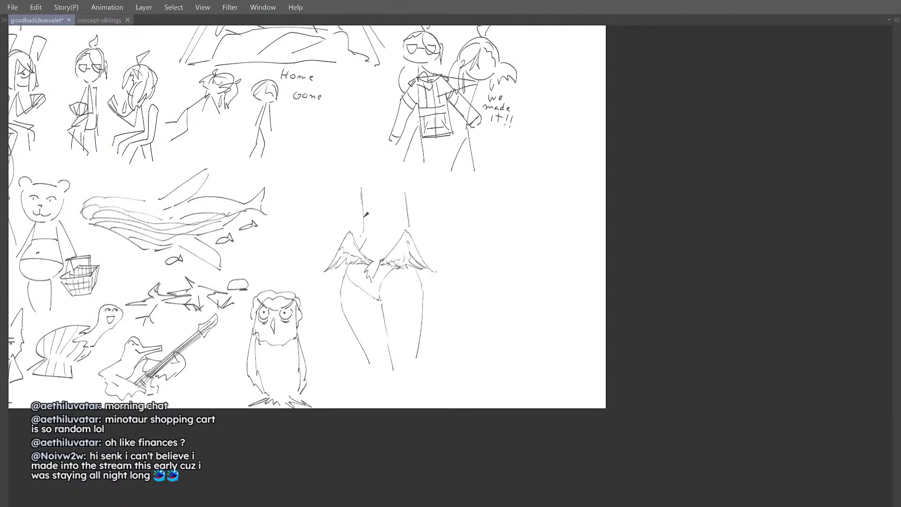
pyautogui.hotkey('ctrl', 'z')
pyautogui.hotkey('ctrl', 'z')
# Step: Draw the torso's curved top edge, its left side and a slightly slanted hem above the tail wings
pyautogui.moveTo(356, 183)
pyautogui.mouseDown()
pyautogui.moveTo(394, 168)
pyautogui.moveTo(412, 179)
pyautogui.mouseUp()
pyautogui.keyDown('ctrl'); pyautogui.moveTo(413, 179); pyautogui.dragTo(390, 197); pyautogui.keyUp('ctrl')
pyautogui.scroll(2, 390, 197)
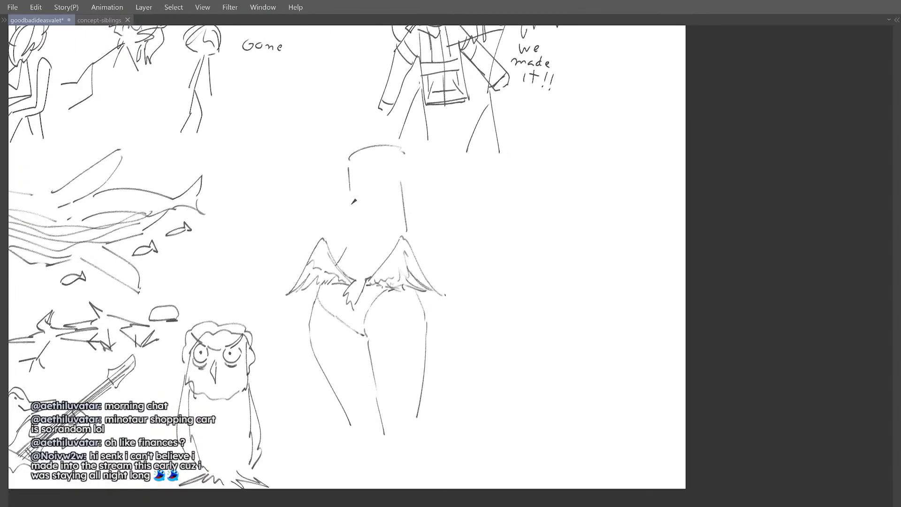
pyautogui.moveTo(343, 174); pyautogui.dragTo(342, 243)
pyautogui.moveTo(338, 250); pyautogui.dragTo(392, 243)
pyautogui.hotkey('ctrl', 'z')
pyautogui.press('h')
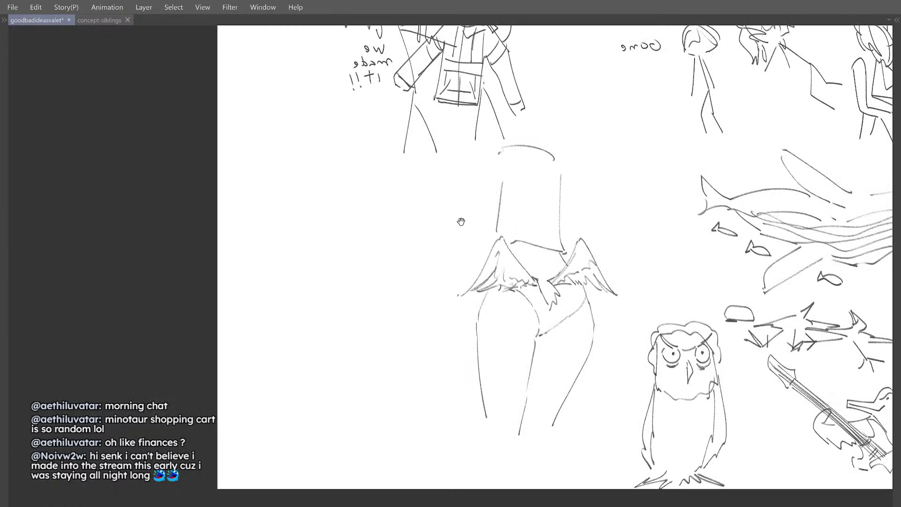
pyautogui.press('h')
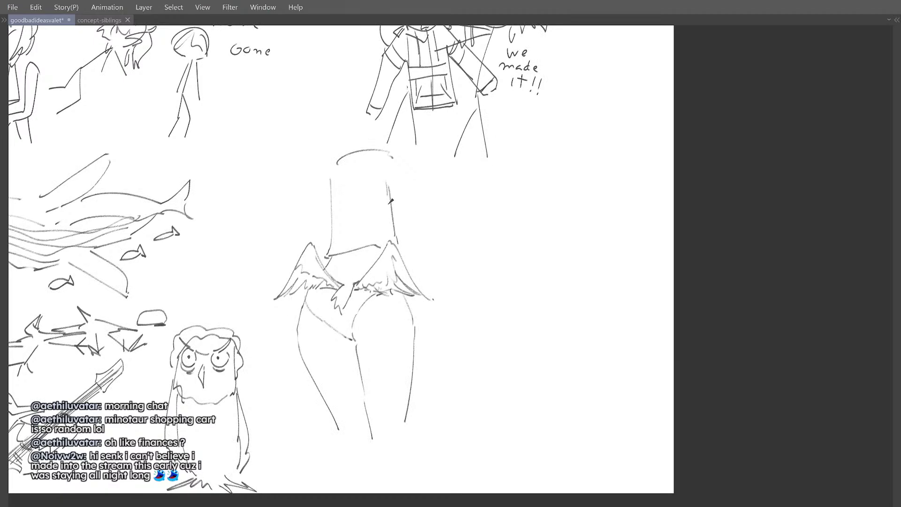
# Step: Strengthen the upper part of the torso's right side and erase parts of its curved top edge
pyautogui.moveTo(390, 188)
pyautogui.mouseDown()
pyautogui.moveTo(391, 164)
pyautogui.moveTo(413, 219)
pyautogui.mouseUp()
pyautogui.scroll(-1, 395, 195)
pyautogui.scroll(1, 382, 211)
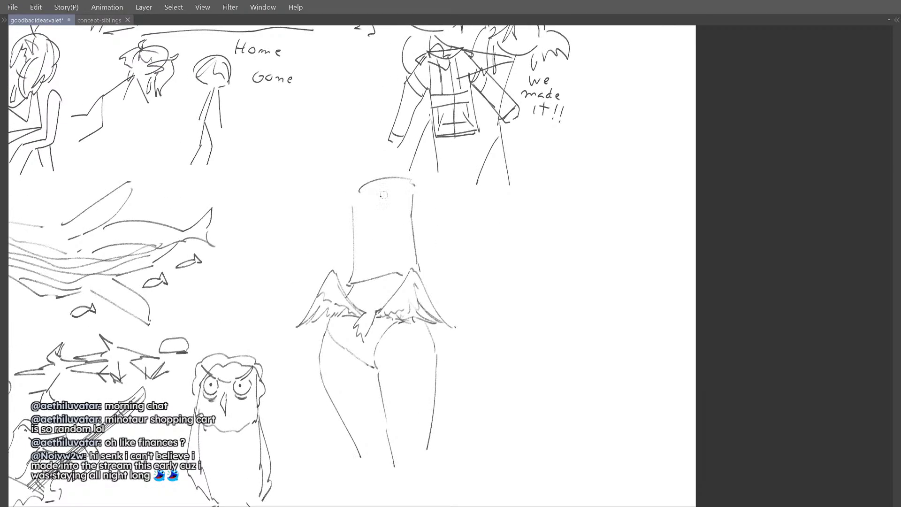
pyautogui.moveTo(363, 190); pyautogui.dragTo(421, 184)
# Step: Redraw the torso's left shoulder as a rounded slope joining the left side
pyautogui.press('p')
pyautogui.moveTo(338, 199)
pyautogui.mouseDown()
pyautogui.moveTo(397, 165)
pyautogui.moveTo(352, 182)
pyautogui.moveTo(418, 167)
pyautogui.moveTo(350, 185)
pyautogui.mouseUp()
pyautogui.hotkey('ctrl', 'z')
pyautogui.hotkey('ctrl', 'z')
pyautogui.hotkey('ctrl', 'z')
pyautogui.hotkey('ctrl', 'z')
pyautogui.hotkey('ctrl', 'z')
pyautogui.moveTo(357, 209); pyautogui.dragTo(367, 232)
pyautogui.hotkey('ctrl', 'z')
# Step: Sketch a small neck curve at the torso's upper right and a light diagonal line across the back from the left shoulder
pyautogui.moveTo(388, 194); pyautogui.dragTo(404, 243)
pyautogui.hotkey('ctrl', 'z')
pyautogui.moveTo(375, 169); pyautogui.dragTo(410, 252)
pyautogui.hotkey('ctrl', 'z')
pyautogui.moveTo(390, 184)
pyautogui.mouseDown()
pyautogui.moveTo(414, 207)
pyautogui.moveTo(386, 168)
pyautogui.moveTo(410, 171)
pyautogui.mouseUp()
pyautogui.hotkey('ctrl', 'z')
pyautogui.moveTo(414, 179); pyautogui.dragTo(418, 187)
pyautogui.moveTo(343, 197)
pyautogui.mouseDown()
pyautogui.moveTo(346, 223)
pyautogui.moveTo(353, 217)
pyautogui.moveTo(333, 193)
pyautogui.moveTo(359, 179)
pyautogui.moveTo(342, 200)
pyautogui.moveTo(380, 176)
pyautogui.moveTo(364, 174)
pyautogui.moveTo(347, 192)
pyautogui.moveTo(348, 209)
pyautogui.mouseUp()
pyautogui.press('e')
pyautogui.hotkey('ctrl', 'z')
pyautogui.hotkey('ctrl', 'z')
pyautogui.hotkey('ctrl', 'z')
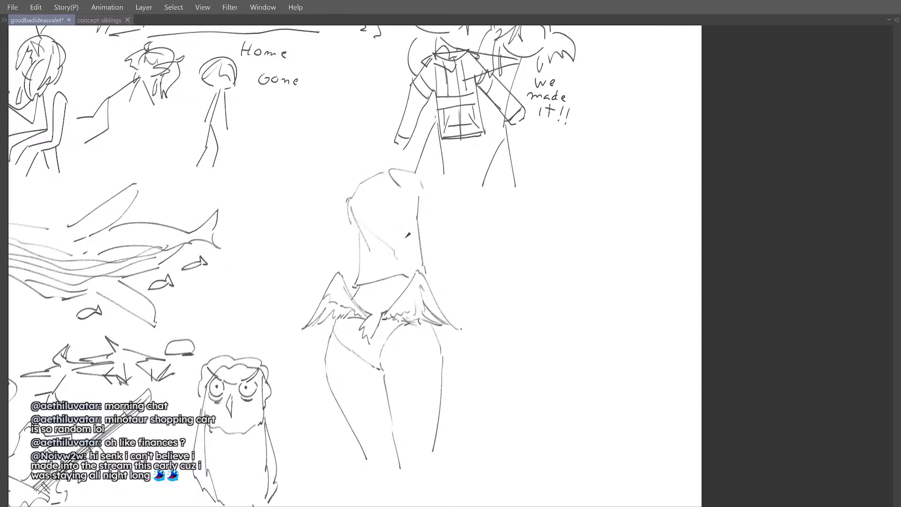
# Step: Add a short line on the lower back between the hem and the tail tuft, checking the figure in mirrored view
pyautogui.press('h')
pyautogui.moveTo(480, 221)
pyautogui.mouseDown()
pyautogui.moveTo(501, 207)
pyautogui.moveTo(399, 211)
pyautogui.moveTo(405, 234)
pyautogui.mouseUp()
pyautogui.press('h')
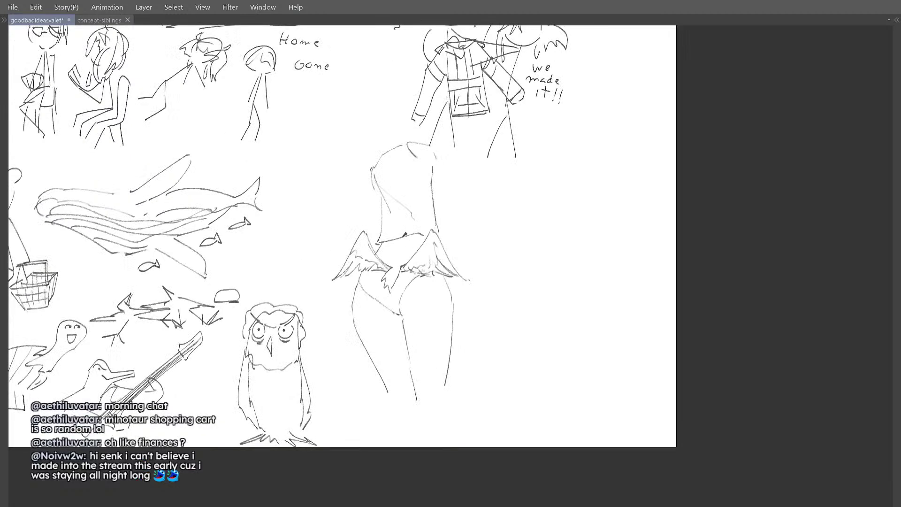
pyautogui.press('h')
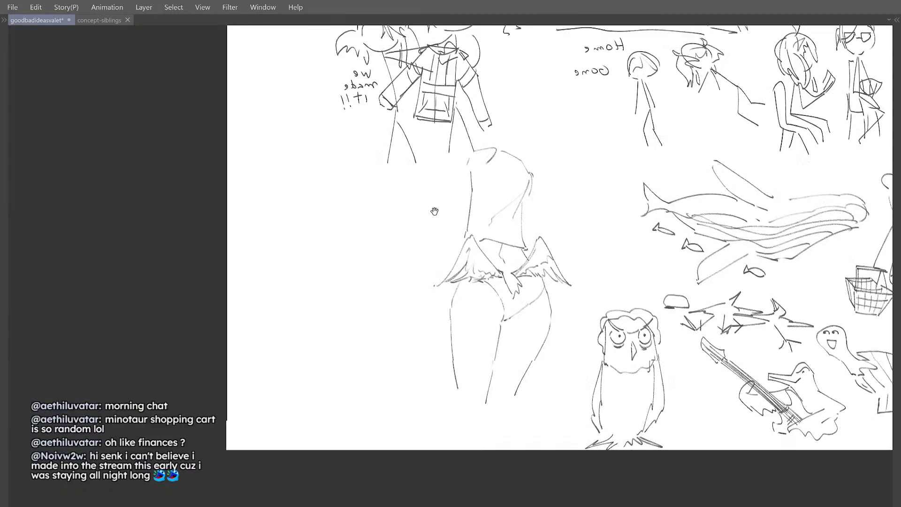
pyautogui.moveTo(512, 259); pyautogui.dragTo(516, 267)
pyautogui.press('h')
pyautogui.moveTo(395, 299)
pyautogui.mouseDown()
pyautogui.moveTo(395, 281)
pyautogui.moveTo(368, 249)
pyautogui.moveTo(406, 285)
pyautogui.mouseUp()
pyautogui.hotkey('ctrl', 'z')
# Step: Reshape the hips and thighs with Liquify so the legs slant more, comparing with the mirrored view
pyautogui.press('j')
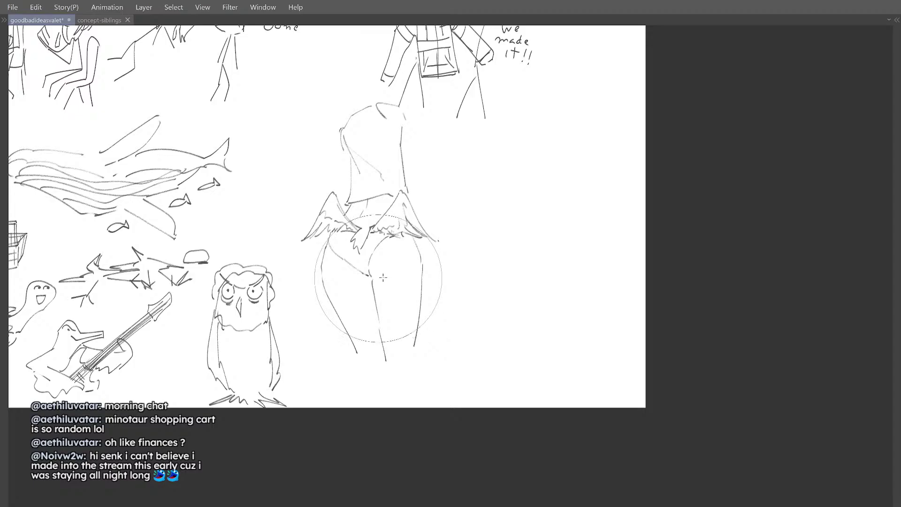
pyautogui.press('h')
pyautogui.press('h')
pyautogui.moveTo(406, 249)
pyautogui.mouseDown()
pyautogui.moveTo(390, 267)
pyautogui.moveTo(391, 235)
pyautogui.mouseUp()
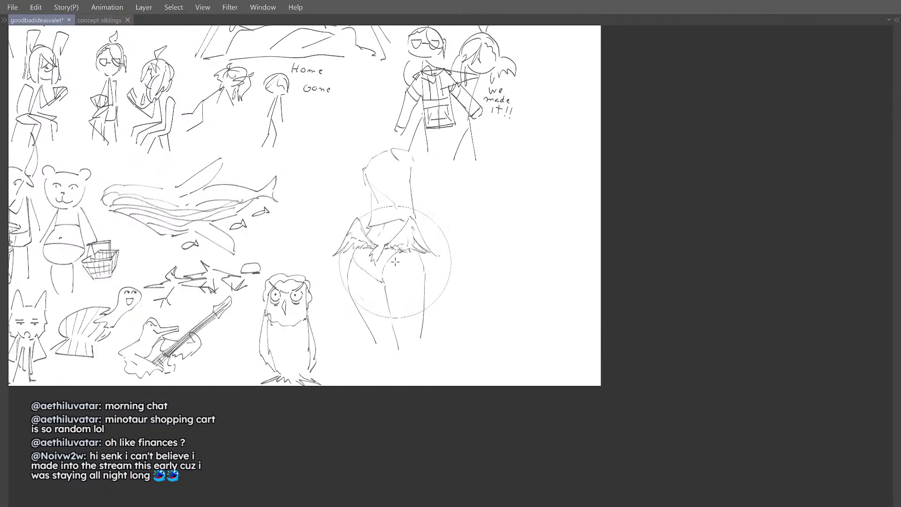
pyautogui.press('h')
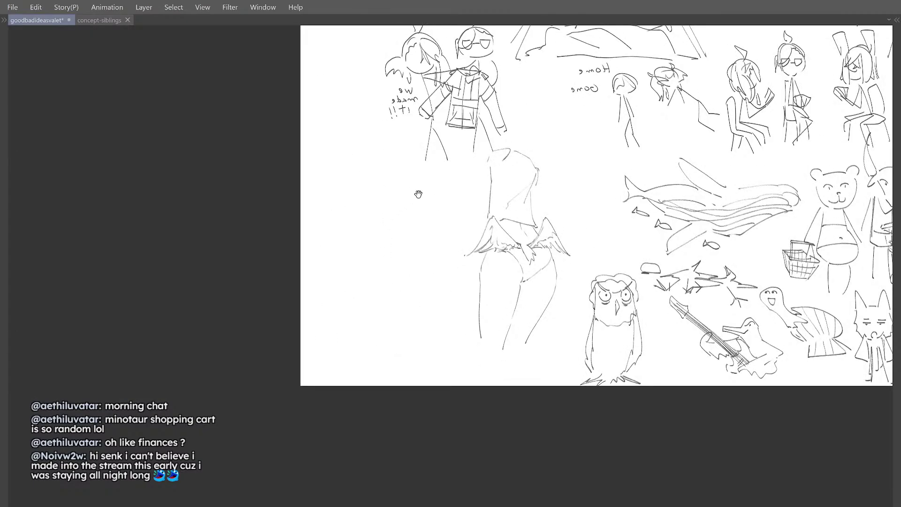
pyautogui.press('h')
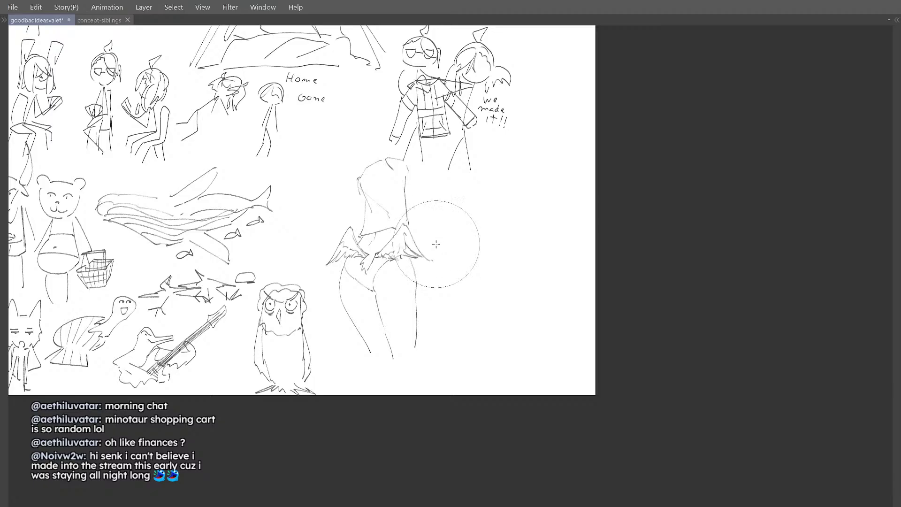
pyautogui.scroll(2, 422, 243)
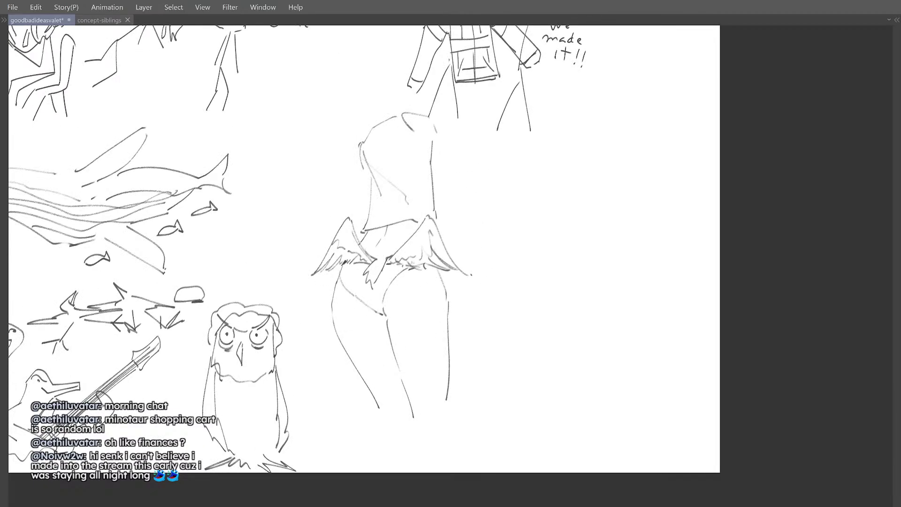
pyautogui.moveTo(400, 230); pyautogui.dragTo(380, 232)
# Step: Clean up the right tail wing's tip and redraw its outer edge and lower feathers
pyautogui.press('e')
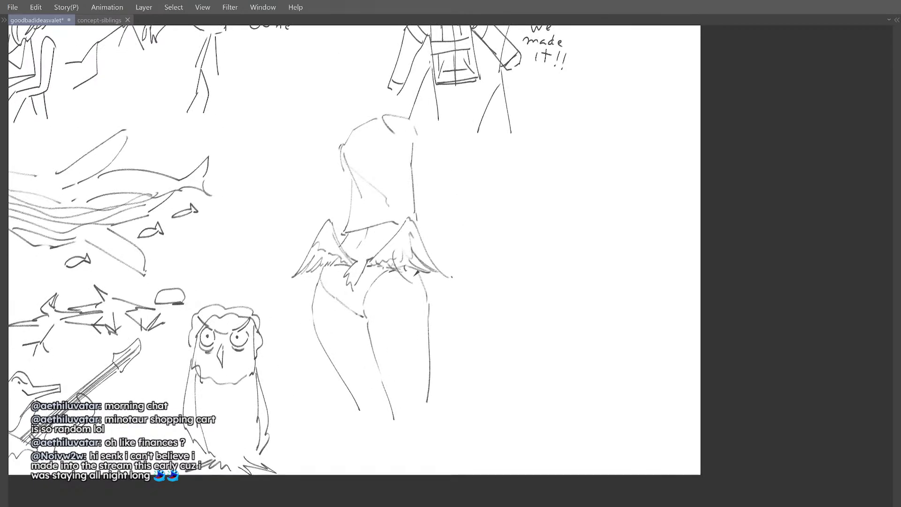
pyautogui.moveTo(399, 271); pyautogui.dragTo(409, 270)
pyautogui.press('h')
pyautogui.moveTo(439, 238)
pyautogui.mouseDown()
pyautogui.moveTo(462, 239)
pyautogui.moveTo(454, 261)
pyautogui.mouseUp()
pyautogui.press('e')
pyautogui.press('p')
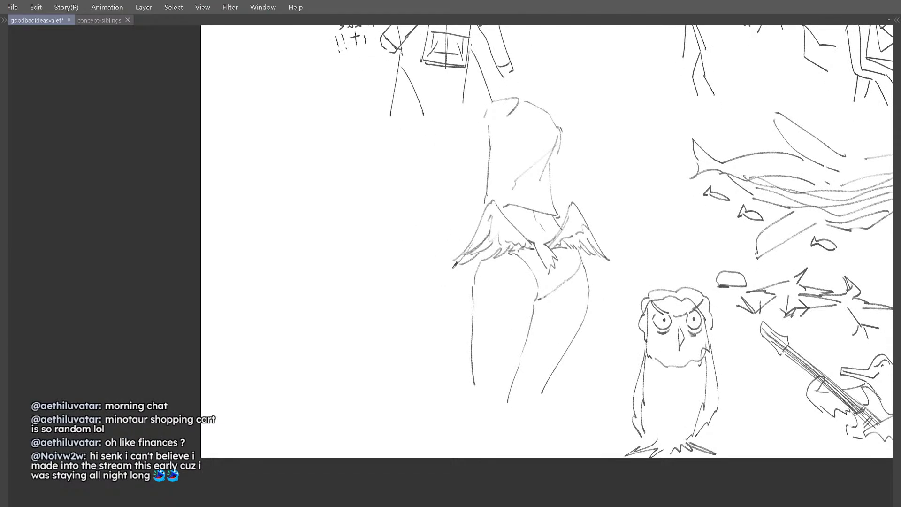
pyautogui.press('h')
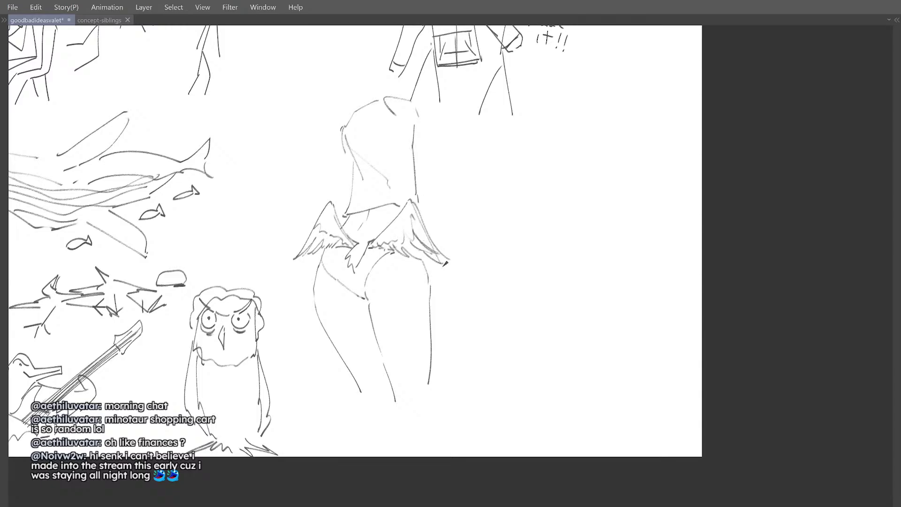
pyautogui.hotkey('ctrl', 'z')
pyautogui.moveTo(437, 219); pyautogui.dragTo(433, 219)
pyautogui.keyDown('alt'); pyautogui.click(397, 207); pyautogui.keyUp('alt')
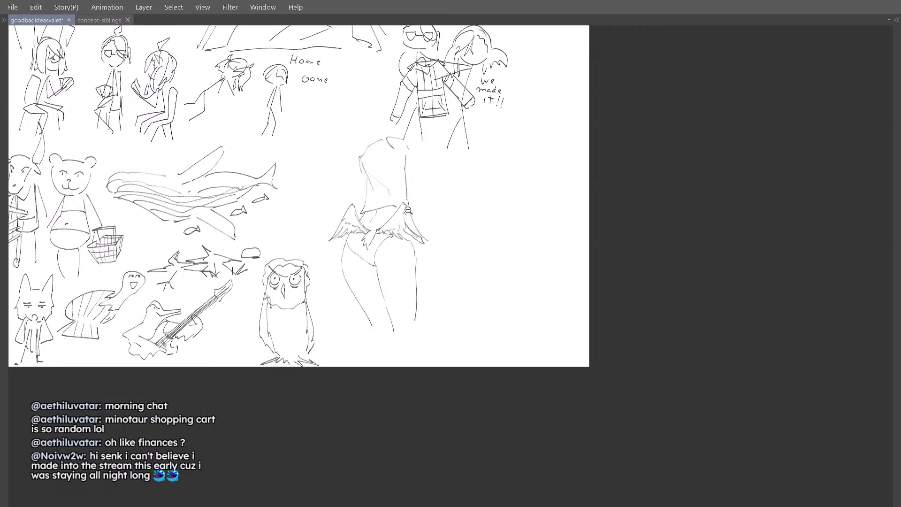
# Step: Erase the upper part of the torso's right side and redraw it bending outward toward the shoulder
pyautogui.scroll(2, 409, 210)
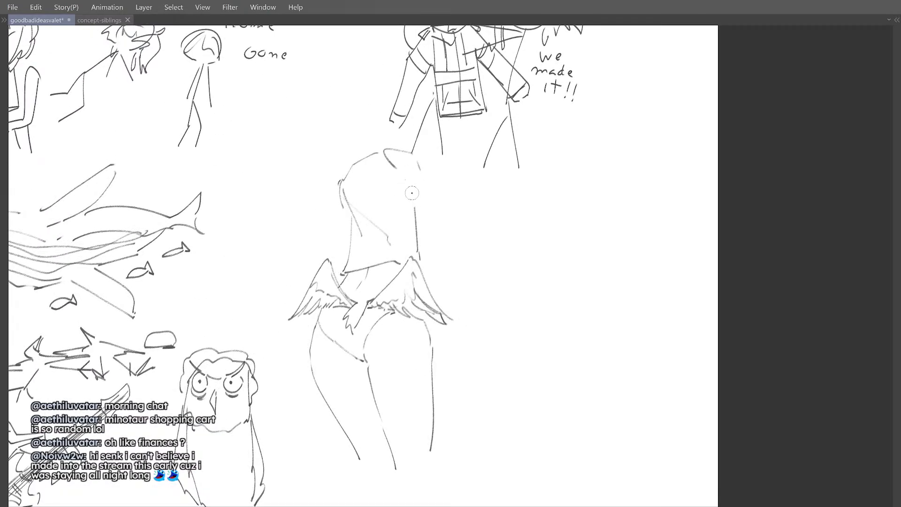
pyautogui.moveTo(416, 207)
pyautogui.mouseDown()
pyautogui.moveTo(417, 162)
pyautogui.moveTo(459, 195)
pyautogui.mouseUp()
pyautogui.press('h')
pyautogui.press('h')
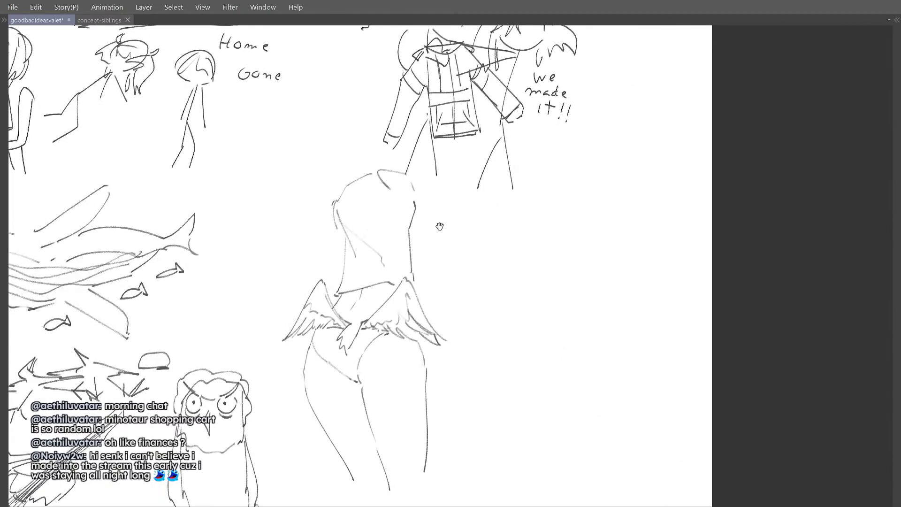
pyautogui.keyDown('alt'); pyautogui.click(429, 224); pyautogui.keyUp('alt')
pyautogui.moveTo(407, 206); pyautogui.dragTo(403, 181)
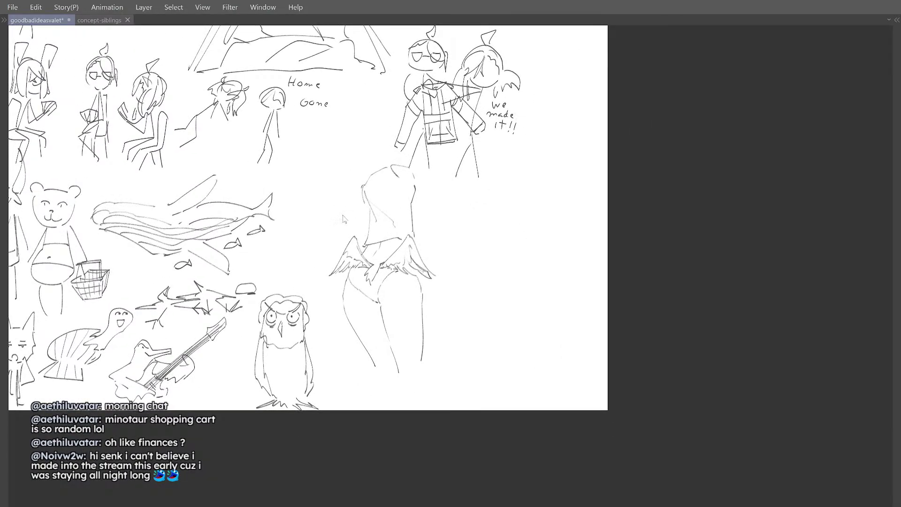
# Step: Move the winged figure up and to the left, clear of the couple sketch above it
pyautogui.moveTo(374, 245); pyautogui.dragTo(336, 204)
pyautogui.moveTo(312, 188); pyautogui.dragTo(332, 211)
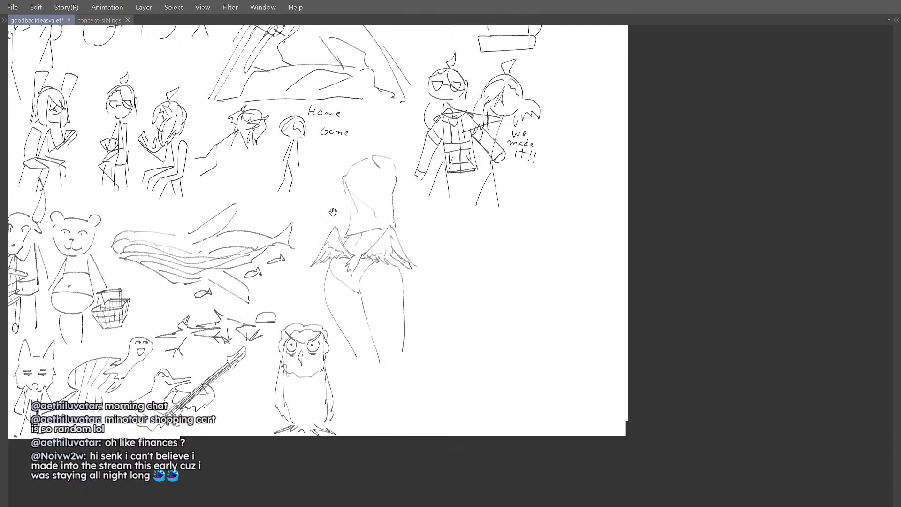
pyautogui.scroll(3, 334, 210)
pyautogui.scroll(-5, 354, 212)
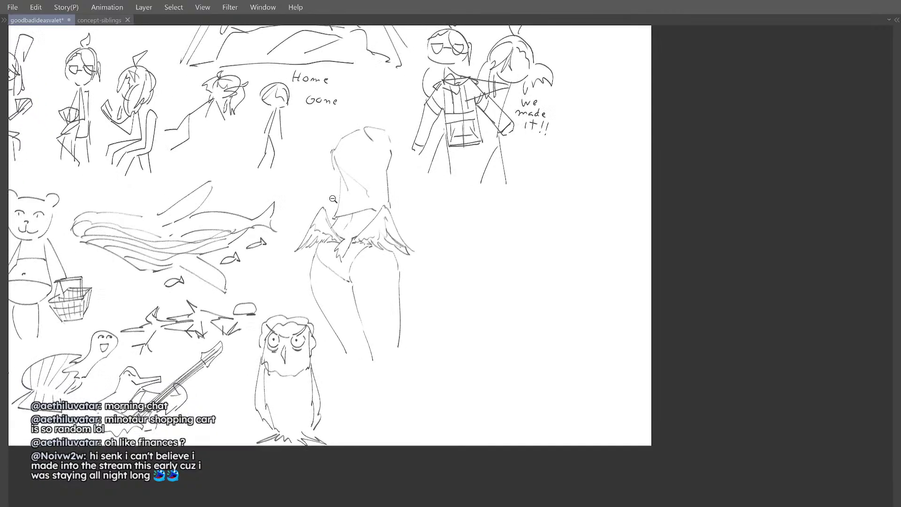
# Step: Nudge the back-view figure's legs and upper torso with an enlarged Liquify brush, comparing with the mirrored view
pyautogui.press(']')
pyautogui.press(']')
pyautogui.press(']')
pyautogui.moveTo(350, 285); pyautogui.dragTo(355, 283)
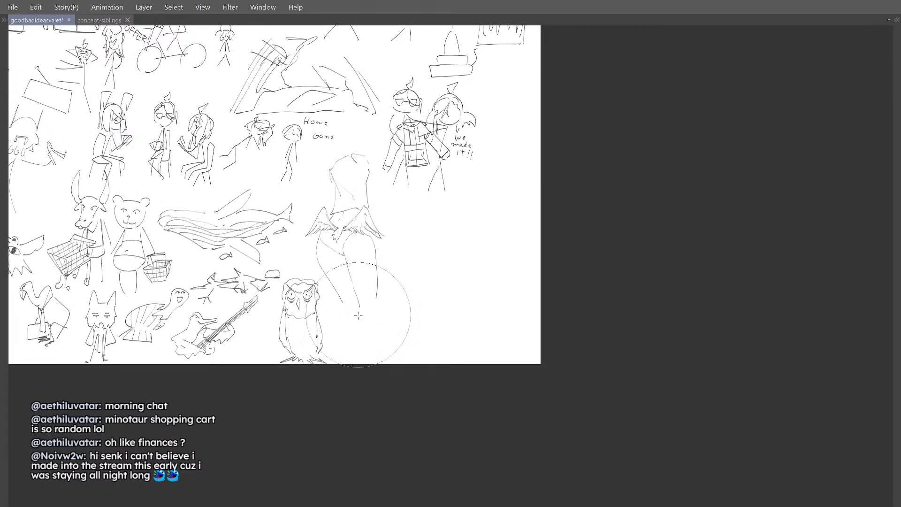
pyautogui.press('h')
pyautogui.press('h')
pyautogui.moveTo(363, 323); pyautogui.dragTo(352, 304)
pyautogui.press('h')
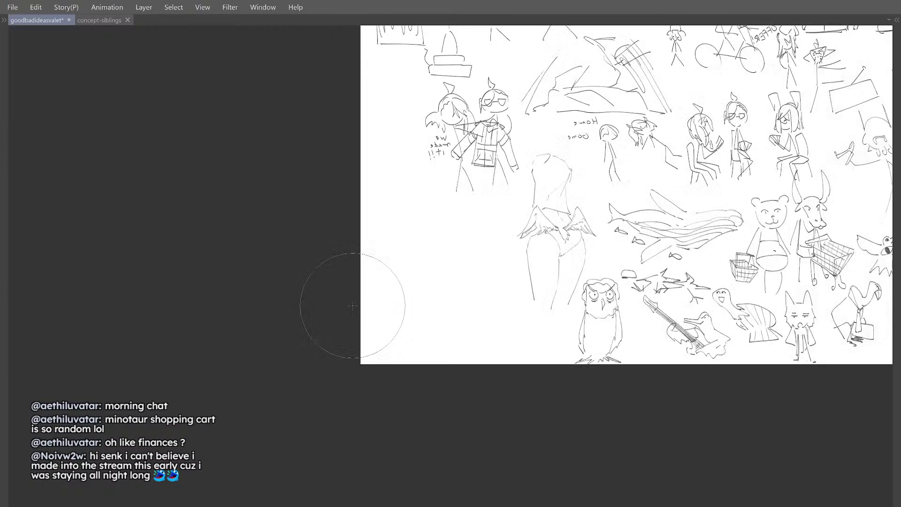
pyautogui.press('h')
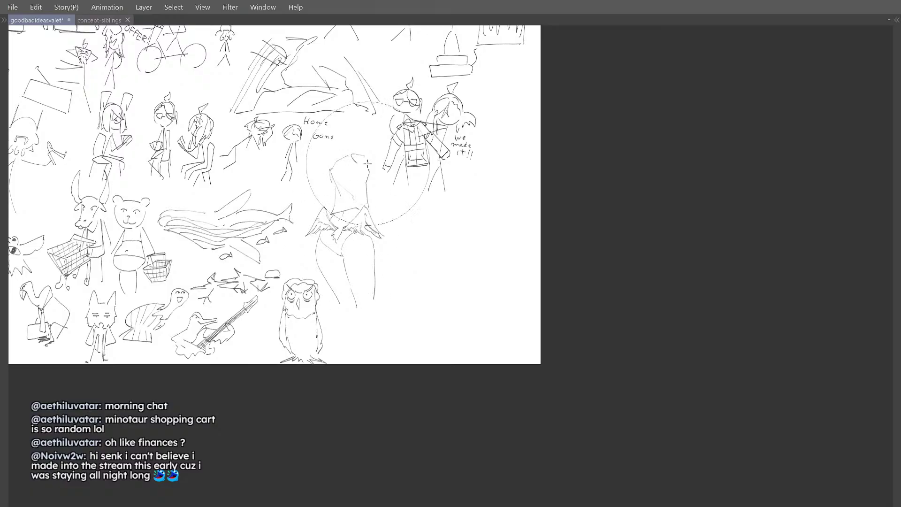
pyautogui.press('h')
pyautogui.press('h')
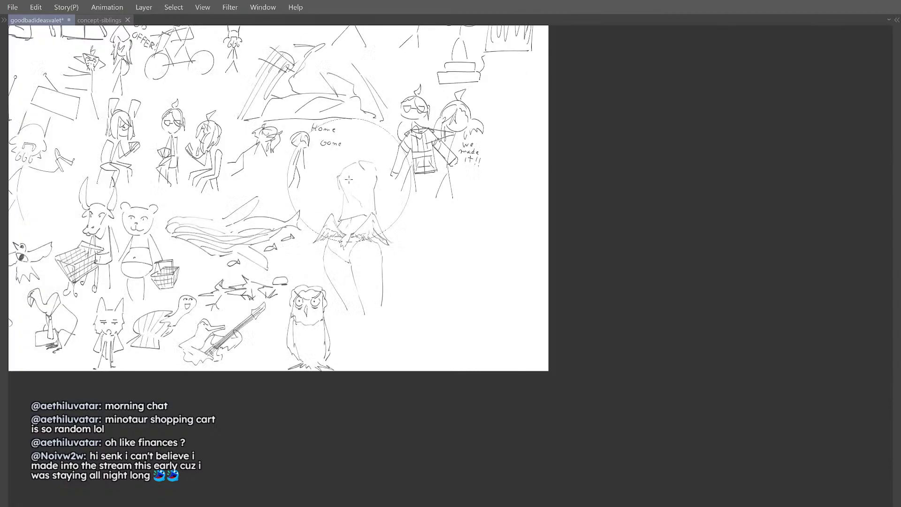
pyautogui.press('h')
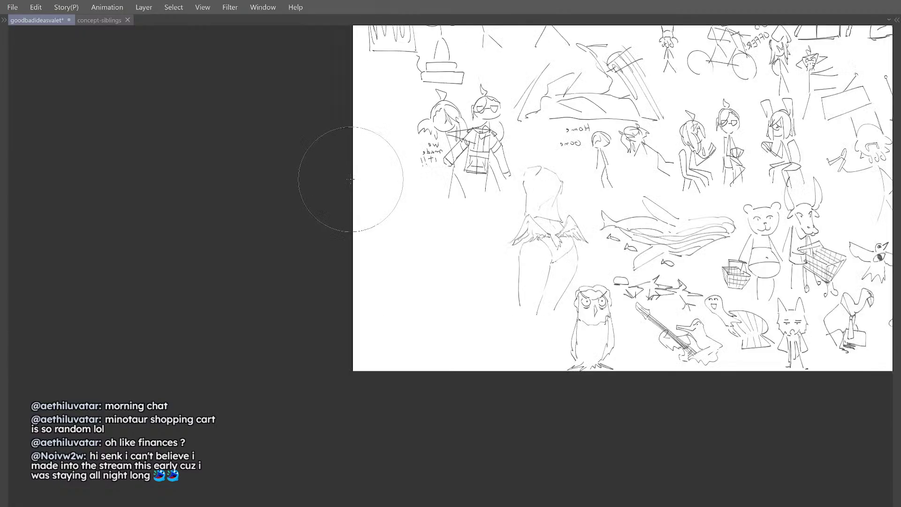
pyautogui.press('h')
pyautogui.scroll(1, 375, 179)
pyautogui.moveTo(375, 165); pyautogui.dragTo(387, 202)
pyautogui.hotkey('ctrl', 'z')
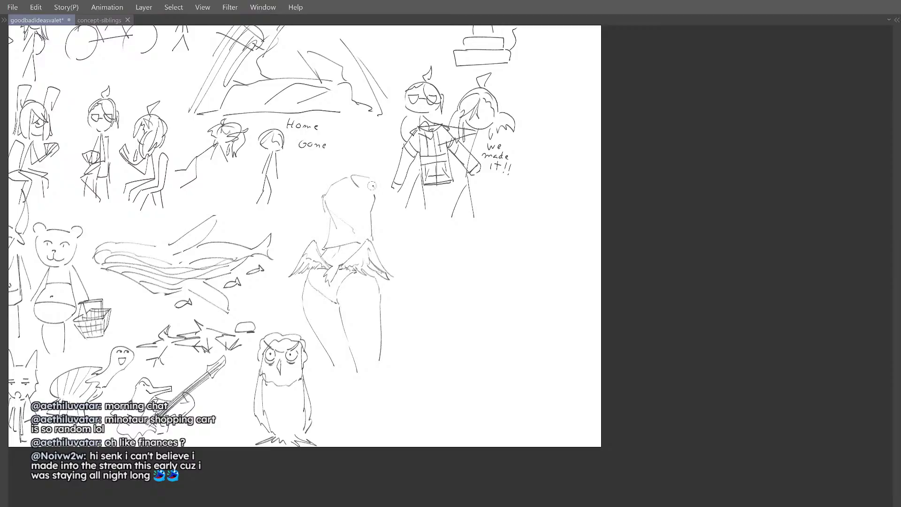
pyautogui.hotkey('ctrl', 'z')
# Step: Sketch a rounded head outline above the figure's shoulders
pyautogui.moveTo(333, 146)
pyautogui.mouseDown()
pyautogui.moveTo(368, 146)
pyautogui.moveTo(346, 173)
pyautogui.moveTo(336, 137)
pyautogui.moveTo(371, 143)
pyautogui.mouseUp()
pyautogui.hotkey('ctrl', 'z')
pyautogui.hotkey('ctrl', 'z')
pyautogui.moveTo(431, 186); pyautogui.dragTo(432, 201)
pyautogui.scroll(1, 368, 184)
pyautogui.hotkey('ctrl', 'z')
pyautogui.hotkey('ctrl', 'z')
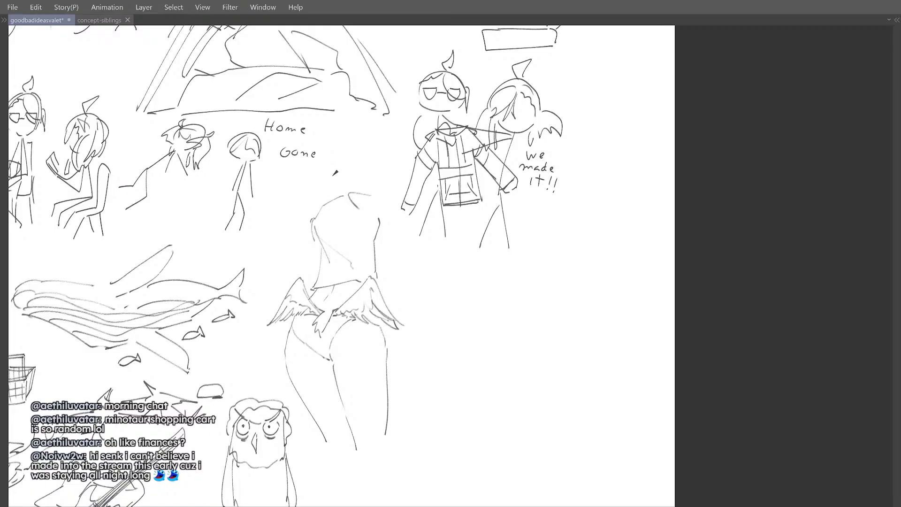
pyautogui.hotkey('ctrl', 'z')
pyautogui.moveTo(328, 144); pyautogui.dragTo(330, 196)
pyautogui.moveTo(333, 141)
pyautogui.mouseDown()
pyautogui.moveTo(335, 188)
pyautogui.moveTo(377, 161)
pyautogui.mouseUp()
pyautogui.hotkey('ctrl', 'z')
# Step: Clear the right shoulder area and sketch the right upper arm reaching outward and down with two lines
pyautogui.moveTo(359, 208); pyautogui.dragTo(402, 241)
pyautogui.press('h')
pyautogui.press('h')
pyautogui.hotkey('ctrl', 'z')
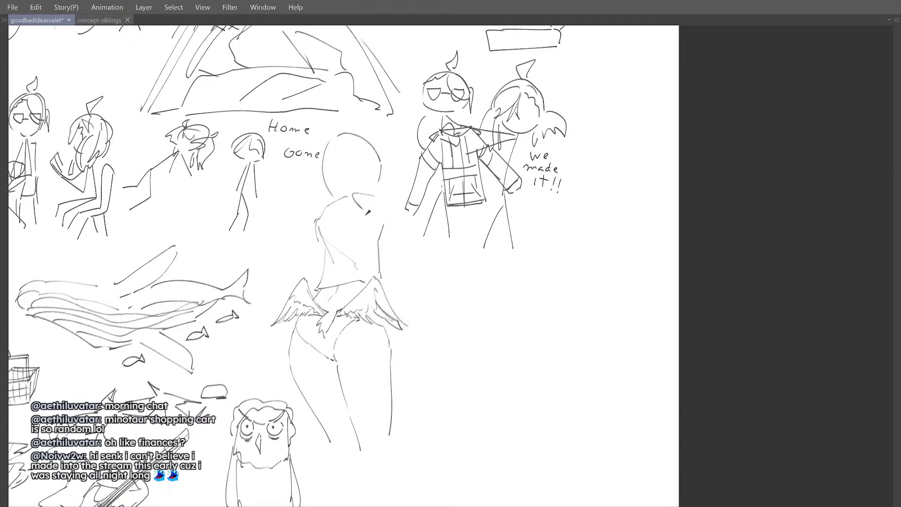
pyautogui.press('e')
pyautogui.moveTo(374, 194)
pyautogui.mouseDown()
pyautogui.moveTo(413, 222)
pyautogui.moveTo(404, 214)
pyautogui.moveTo(422, 268)
pyautogui.mouseUp()
pyautogui.press('p')
pyautogui.hotkey('ctrl', 'z')
pyautogui.hotkey('ctrl', 'z')
pyautogui.moveTo(381, 200); pyautogui.dragTo(422, 248)
pyautogui.hotkey('ctrl', 'z')
pyautogui.moveTo(364, 211); pyautogui.dragTo(418, 254)
# Step: Redraw the torso's left edge slanting down to the waist and touch up the left hip's outline
pyautogui.moveTo(332, 244)
pyautogui.mouseDown()
pyautogui.moveTo(352, 245)
pyautogui.moveTo(329, 270)
pyautogui.moveTo(334, 281)
pyautogui.mouseUp()
pyautogui.hotkey('ctrl', 'z')
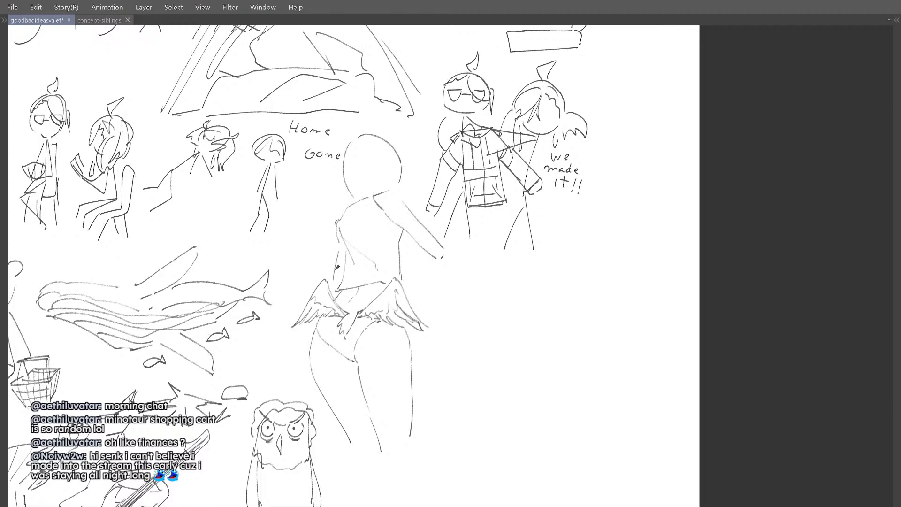
pyautogui.hotkey('ctrl', 'z')
pyautogui.moveTo(339, 244); pyautogui.dragTo(331, 279)
pyautogui.press('h')
pyautogui.moveTo(446, 248); pyautogui.dragTo(453, 235)
pyautogui.press('h')
pyautogui.moveTo(318, 298); pyautogui.dragTo(321, 288)
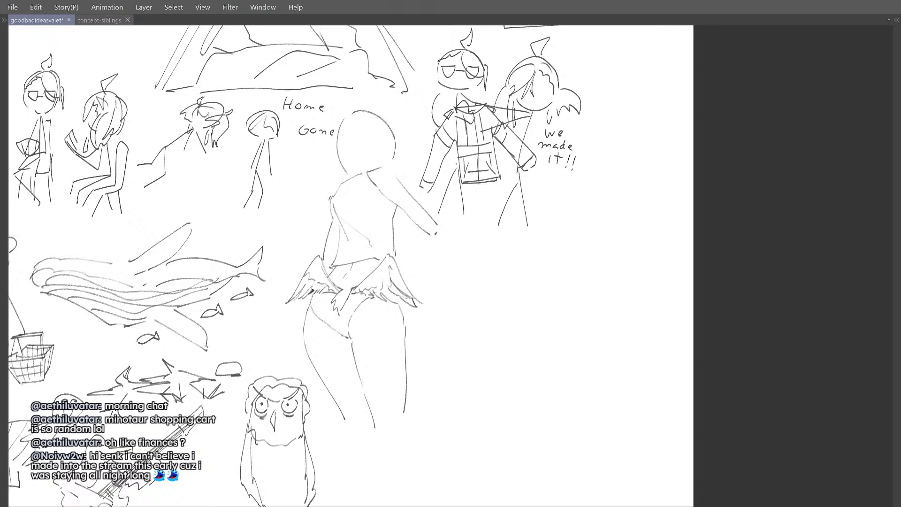
pyautogui.moveTo(313, 292); pyautogui.dragTo(305, 332)
pyautogui.scroll(-3, 314, 235)
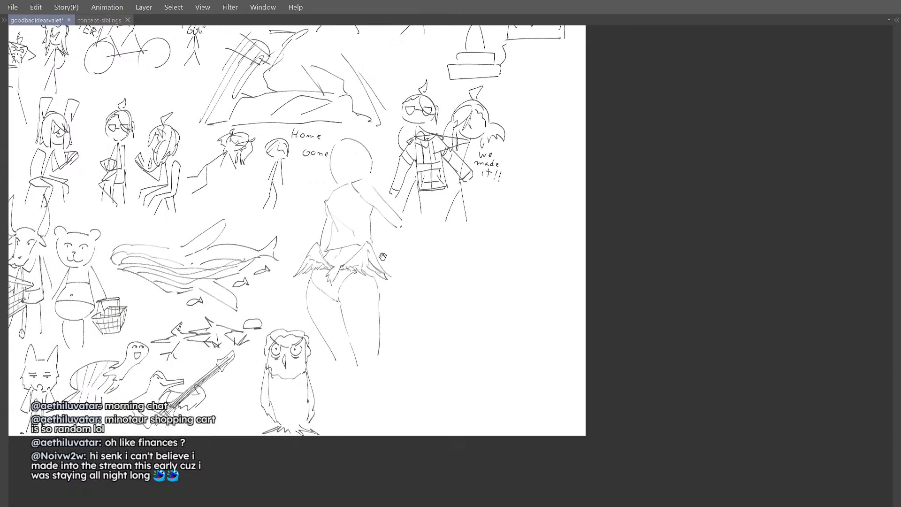
# Step: Sketch the forearm extending outward from the right elbow with an upper and a lower line, checking the mirrored view
pyautogui.scroll(1, 383, 256)
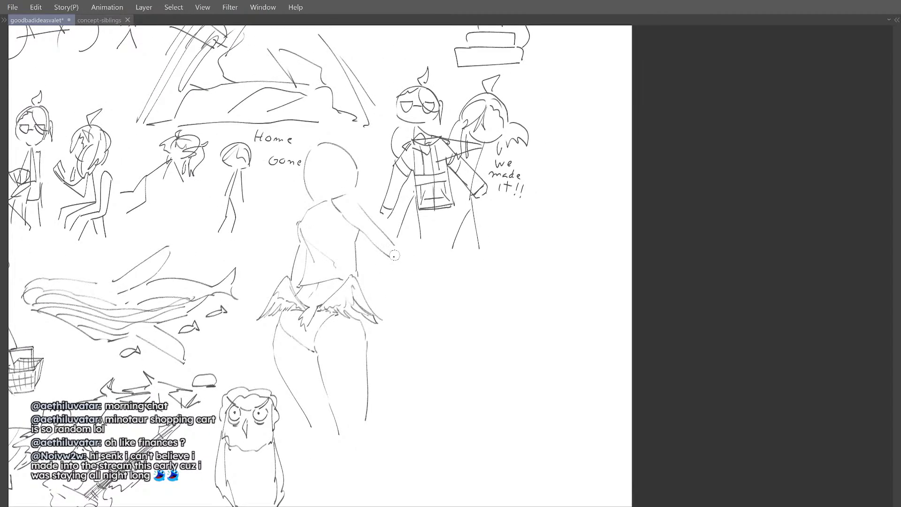
pyautogui.moveTo(412, 268)
pyautogui.mouseDown()
pyautogui.moveTo(390, 249)
pyautogui.moveTo(435, 270)
pyautogui.mouseUp()
pyautogui.hotkey('ctrl', 'z')
pyautogui.hotkey('ctrl', 'z')
pyautogui.press('h')
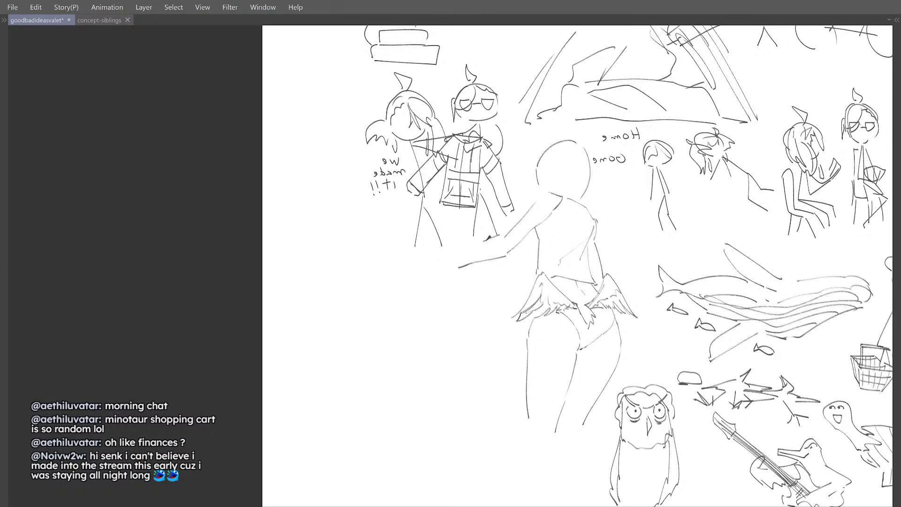
pyautogui.moveTo(481, 238)
pyautogui.mouseDown()
pyautogui.moveTo(502, 234)
pyautogui.moveTo(456, 267)
pyautogui.moveTo(458, 259)
pyautogui.mouseUp()
pyautogui.hotkey('ctrl', 'z')
pyautogui.press('h')
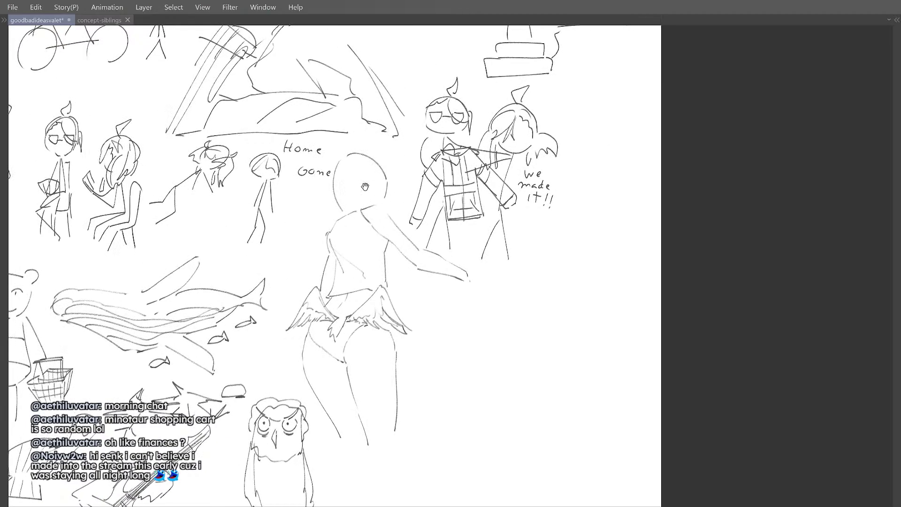
# Step: Sketch the neck line beneath the head and check the back of the character's head in the concept-siblings document
pyautogui.scroll(2, 364, 185)
pyautogui.moveTo(353, 178); pyautogui.dragTo(374, 233)
pyautogui.hotkey('ctrl', 'z')
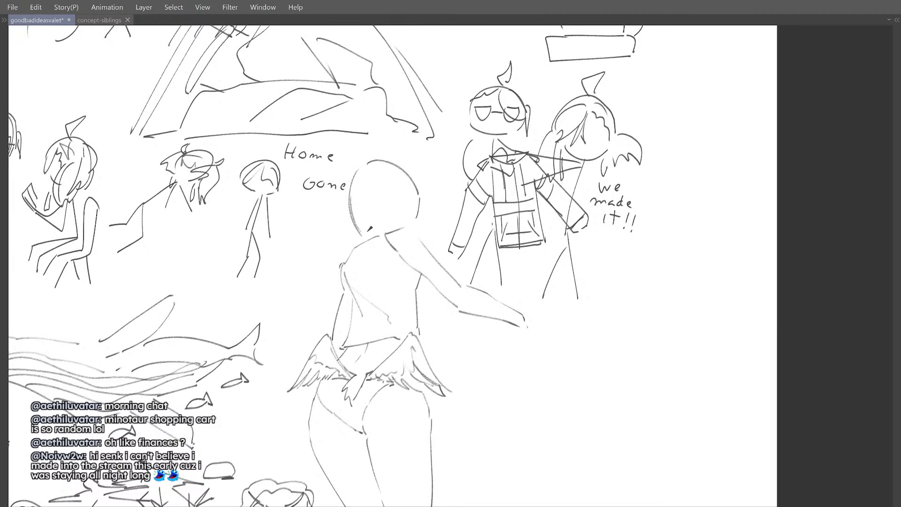
pyautogui.moveTo(351, 201); pyautogui.dragTo(371, 231)
pyautogui.hotkey('ctrl', 'Tab')
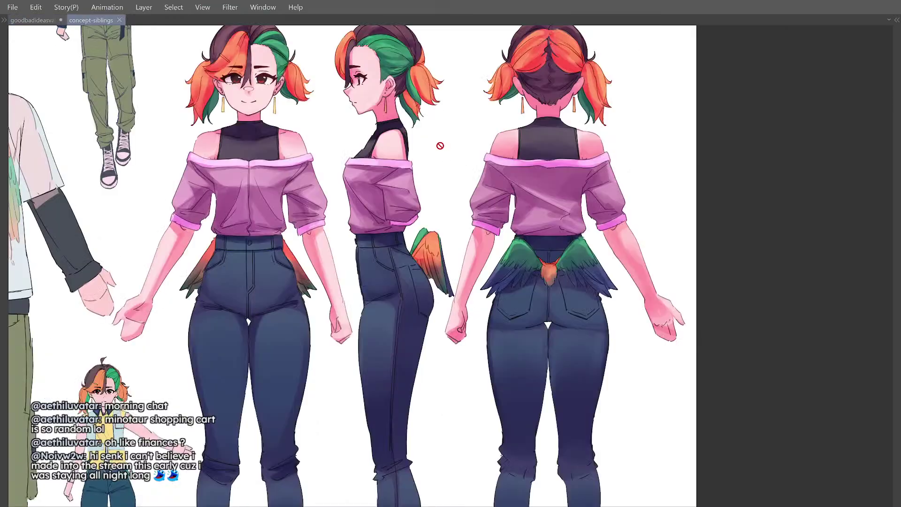
pyautogui.scroll(4, 437, 192)
pyautogui.hotkey('ctrl', 'Tab')
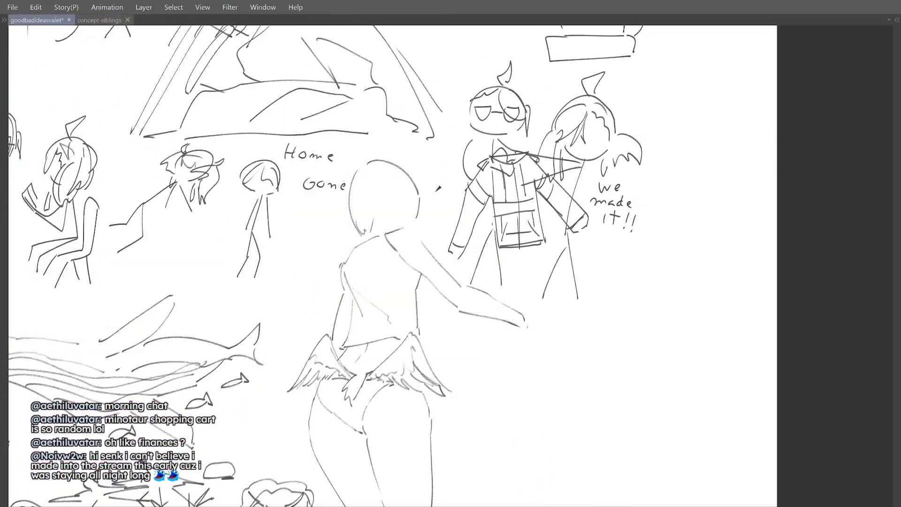
pyautogui.hotkey('ctrl', 'Tab')
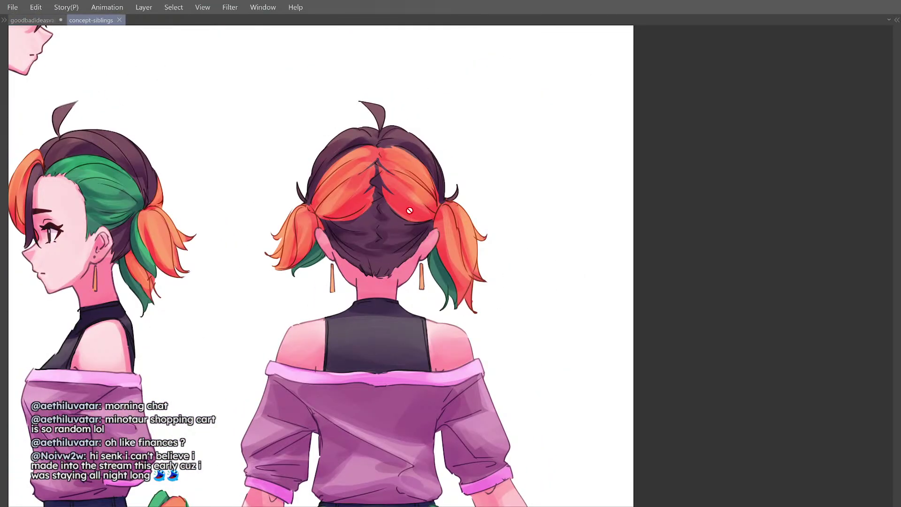
pyautogui.hotkey('ctrl', 'Tab')
# Step: Lasso the two tail wings and tilt them slightly counterclockwise with Transform, comparing with the mirrored view
pyautogui.scroll(-3, 399, 221)
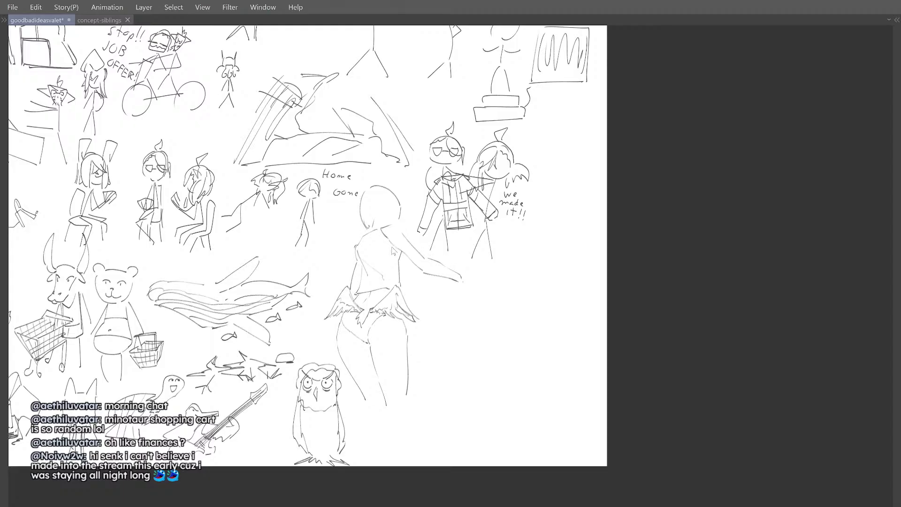
pyautogui.moveTo(377, 333)
pyautogui.mouseDown()
pyautogui.moveTo(385, 286)
pyautogui.moveTo(327, 297)
pyautogui.mouseUp()
pyautogui.scroll(3, 384, 287)
pyautogui.hotkey('ctrl', 'z')
pyautogui.moveTo(398, 218); pyautogui.dragTo(390, 229)
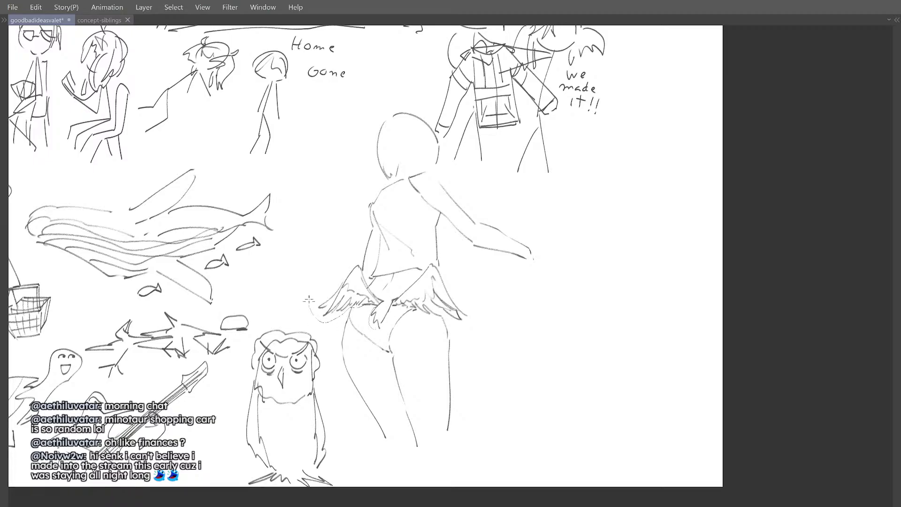
pyautogui.moveTo(309, 299); pyautogui.dragTo(351, 259)
pyautogui.moveTo(441, 271); pyautogui.dragTo(475, 321)
pyautogui.moveTo(412, 308)
pyautogui.mouseDown()
pyautogui.moveTo(392, 319)
pyautogui.moveTo(407, 287)
pyautogui.mouseUp()
pyautogui.moveTo(374, 315)
pyautogui.mouseDown()
pyautogui.moveTo(382, 327)
pyautogui.moveTo(388, 287)
pyautogui.mouseUp()
pyautogui.press('j')
pyautogui.press('[')
pyautogui.press('[')
pyautogui.press('[')
pyautogui.press('[')
pyautogui.press('[')
pyautogui.press('[')
pyautogui.press(']')
pyautogui.press(']')
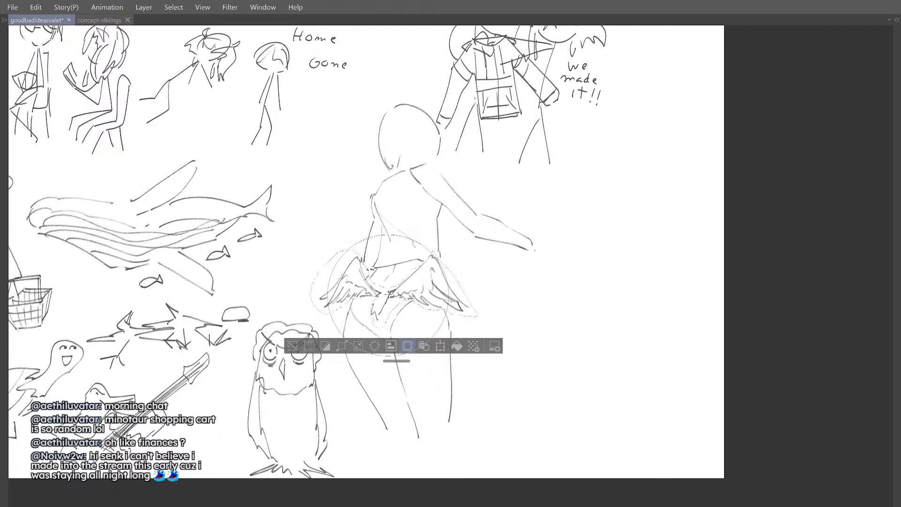
pyautogui.press('h')
pyautogui.scroll(-1, 418, 243)
pyautogui.press('h')
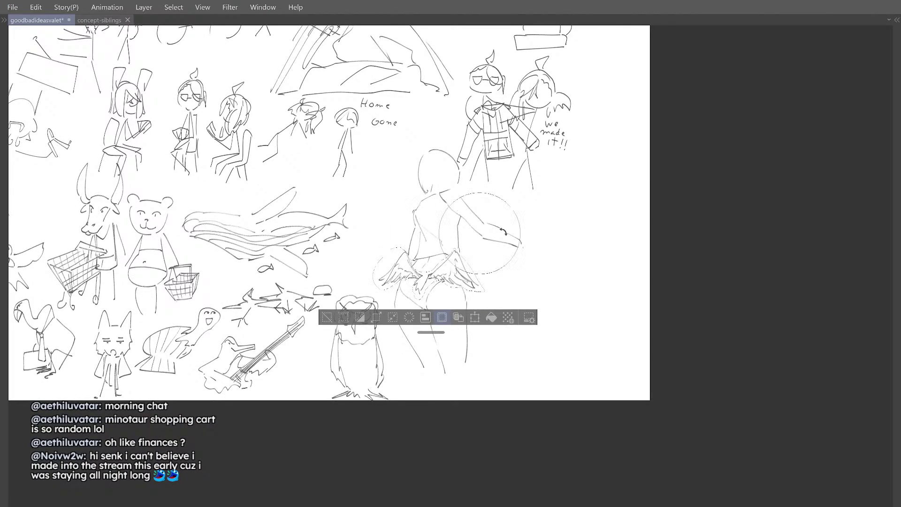
pyautogui.hotkey('ctrl', 't')
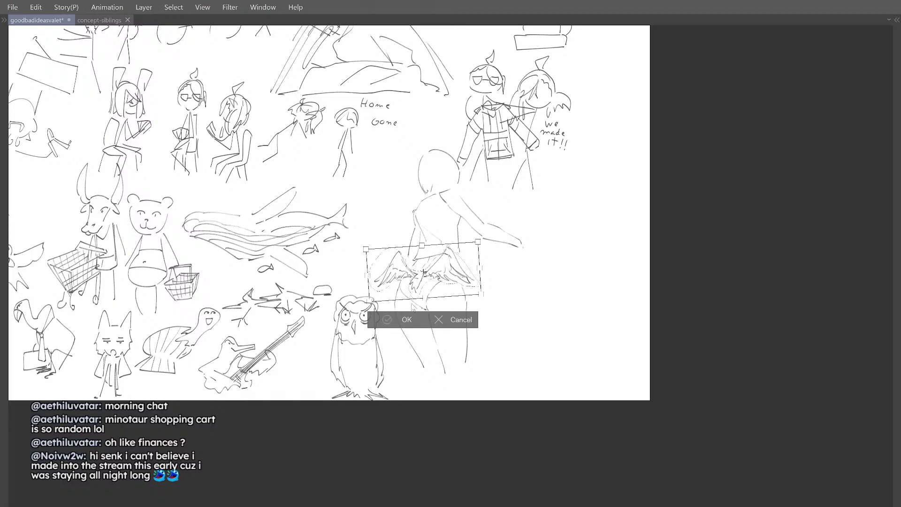
pyautogui.press('Return')
# Step: Redraw the right end of the torso's hem as a corner beside the right wing, checking the mirrored view
pyautogui.hotkey('ctrl', '+')
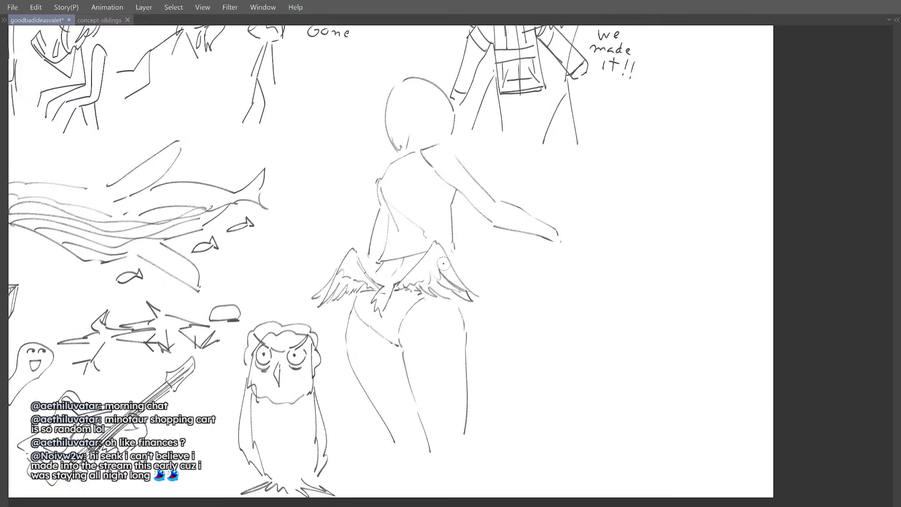
pyautogui.moveTo(406, 261); pyautogui.dragTo(438, 266)
pyautogui.scroll(-1, 413, 255)
pyautogui.scroll(1, 422, 248)
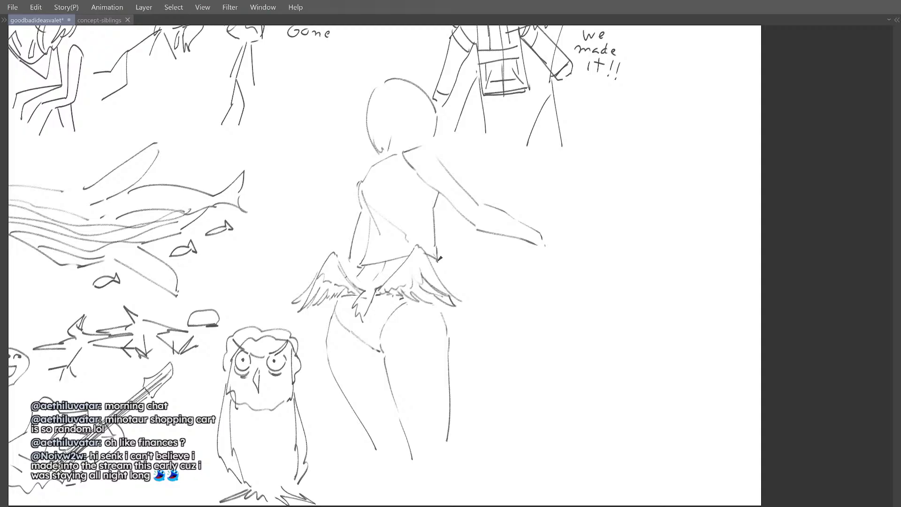
pyautogui.press('h')
pyautogui.scroll(-1, 459, 170)
pyautogui.moveTo(479, 151); pyautogui.dragTo(431, 175)
pyautogui.press('h')
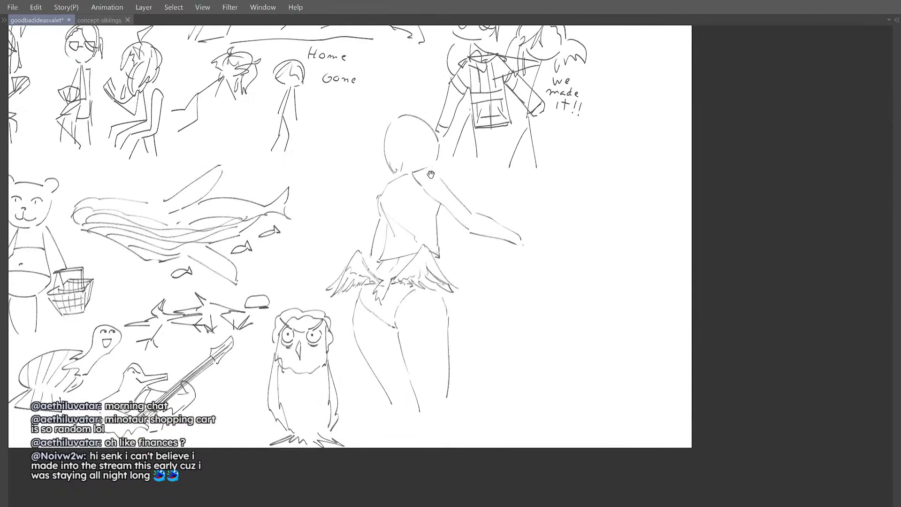
pyautogui.scroll(-1, 393, 273)
pyautogui.moveTo(397, 270); pyautogui.dragTo(405, 263)
pyautogui.scroll(3, 438, 281)
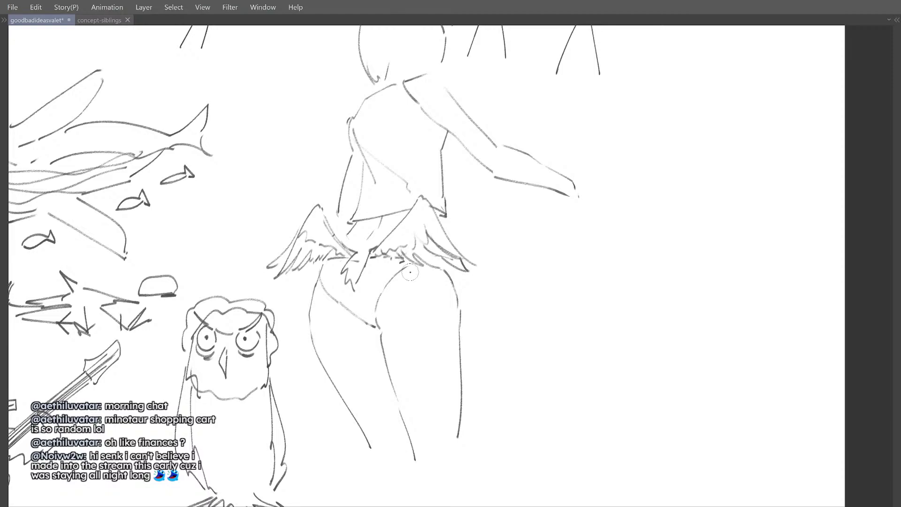
pyautogui.scroll(-2, 416, 250)
pyautogui.scroll(3, 399, 258)
pyautogui.moveTo(355, 242); pyautogui.dragTo(375, 286)
pyautogui.hotkey('ctrl', 'z')
pyautogui.scroll(-3, 416, 258)
pyautogui.moveTo(412, 183); pyautogui.dragTo(330, 220)
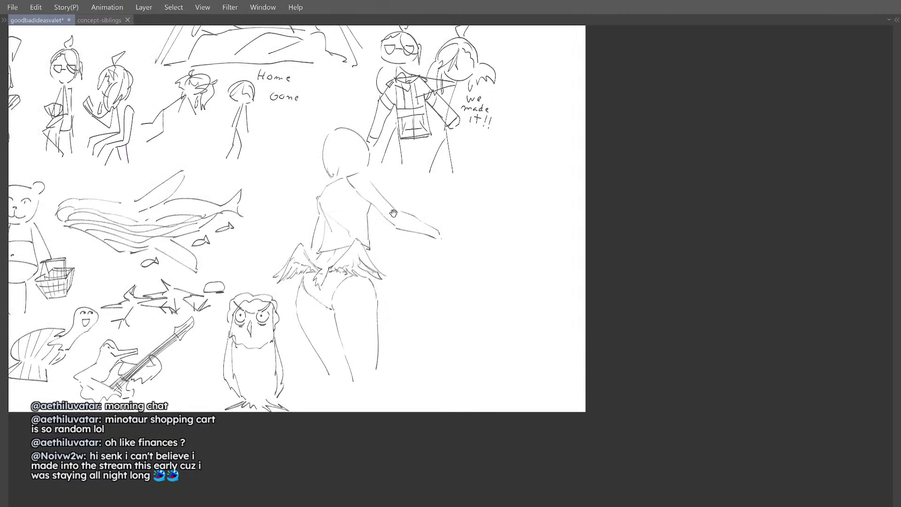
pyautogui.scroll(-1, 401, 245)
pyautogui.moveTo(393, 213); pyautogui.dragTo(429, 238)
pyautogui.scroll(1, 416, 252)
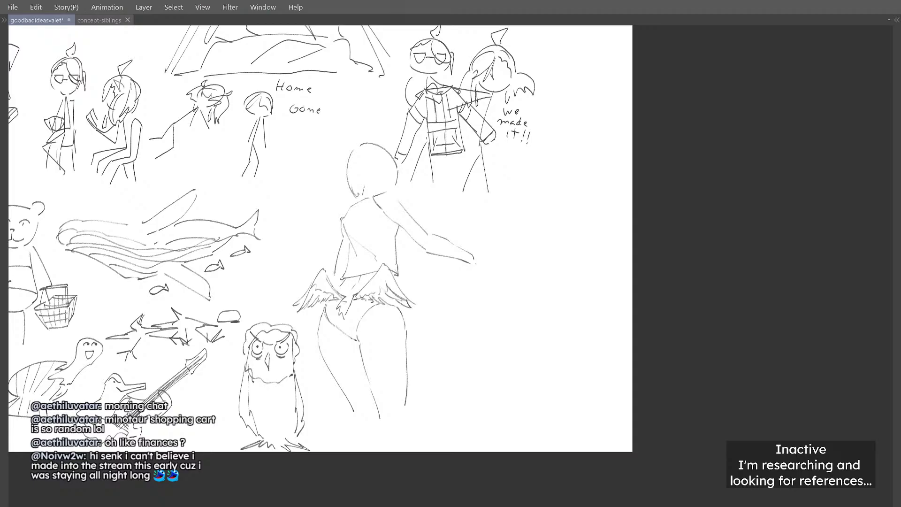
# Step: Sketch a hand drooping from the end of the outstretched forearm and check it in the mirrored view
pyautogui.moveTo(449, 221)
pyautogui.mouseDown()
pyautogui.moveTo(416, 195)
pyautogui.moveTo(446, 267)
pyautogui.mouseUp()
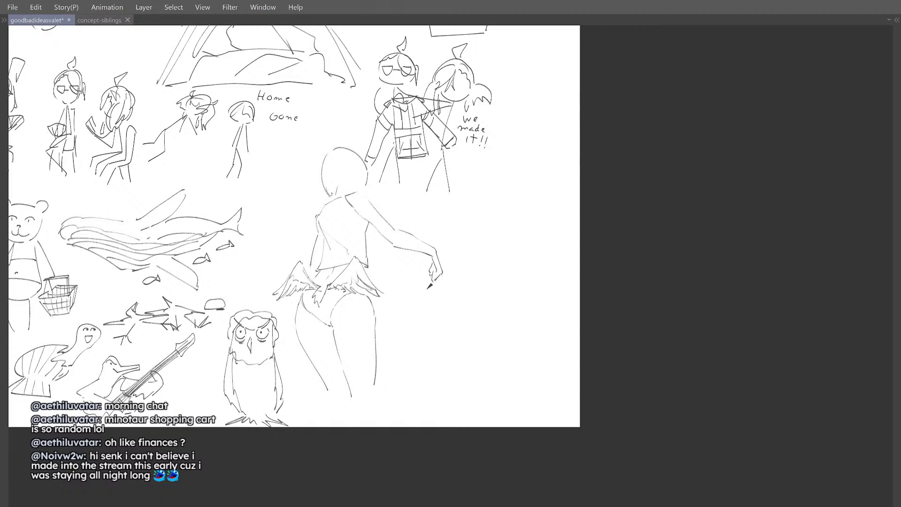
pyautogui.press('h')
pyautogui.moveTo(449, 212); pyautogui.dragTo(447, 204)
pyautogui.press('e')
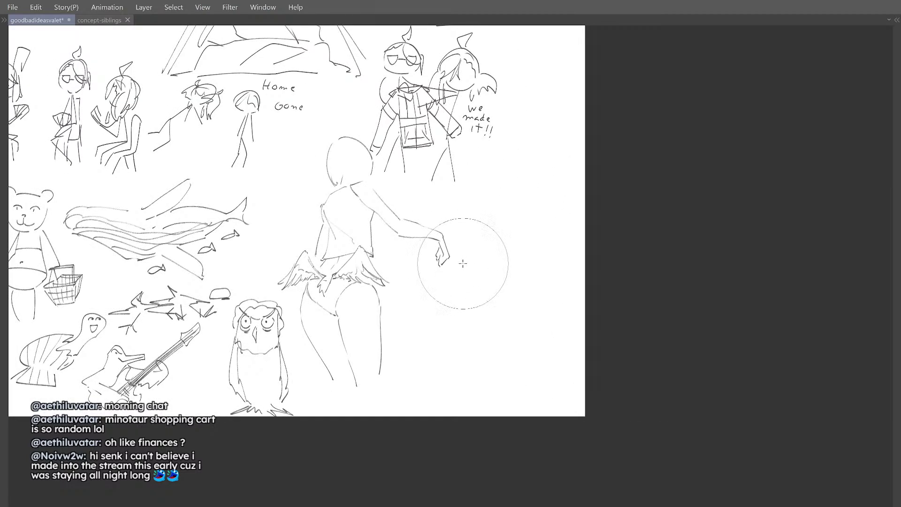
pyautogui.moveTo(417, 208); pyautogui.dragTo(431, 197)
pyautogui.scroll(2, 417, 203)
# Step: Sketch a long narrow shape hanging below the hand, with two side lines and a tapering lower end
pyautogui.moveTo(445, 260); pyautogui.dragTo(440, 302)
pyautogui.hotkey('ctrl', 'z')
pyautogui.moveTo(450, 266); pyautogui.dragTo(443, 248)
pyautogui.moveTo(445, 243); pyautogui.dragTo(432, 288)
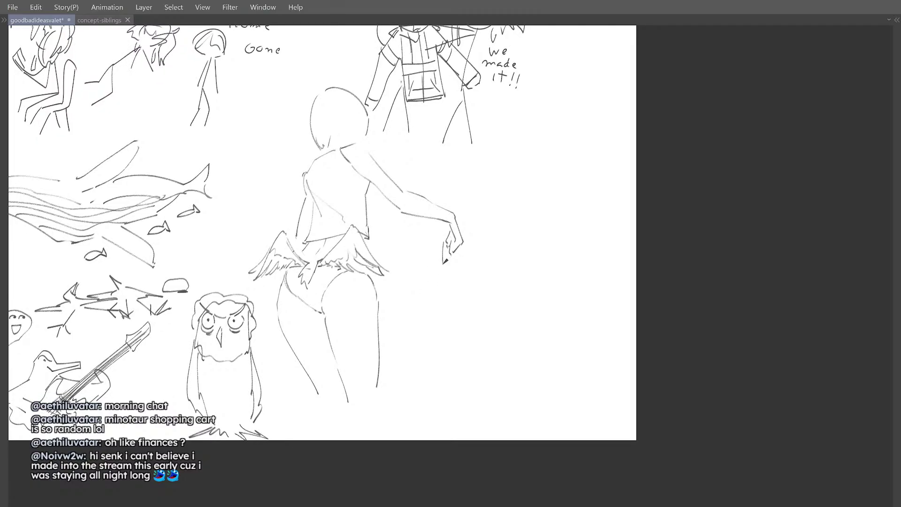
pyautogui.hotkey('ctrl', 'z')
pyautogui.moveTo(444, 243); pyautogui.dragTo(433, 323)
pyautogui.hotkey('ctrl', 'z')
pyautogui.hotkey('ctrl', 'z')
pyautogui.moveTo(451, 256)
pyautogui.mouseDown()
pyautogui.moveTo(454, 356)
pyautogui.moveTo(444, 360)
pyautogui.mouseUp()
pyautogui.moveTo(438, 339); pyautogui.dragTo(446, 401)
pyautogui.moveTo(435, 324); pyautogui.dragTo(446, 399)
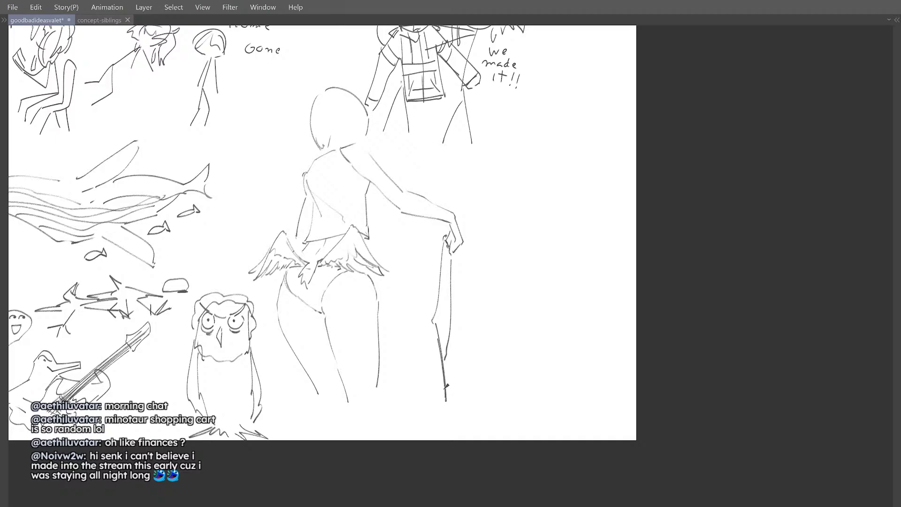
# Step: Check the narrow shape in the mirrored view and undo the strokes of its lower end
pyautogui.press('h')
pyautogui.moveTo(445, 282)
pyautogui.mouseDown()
pyautogui.moveTo(448, 270)
pyautogui.moveTo(431, 312)
pyautogui.mouseUp()
pyautogui.click(448, 270)
pyautogui.press('h')
pyautogui.hotkey('ctrl', 'z')
pyautogui.hotkey('ctrl', 'z')
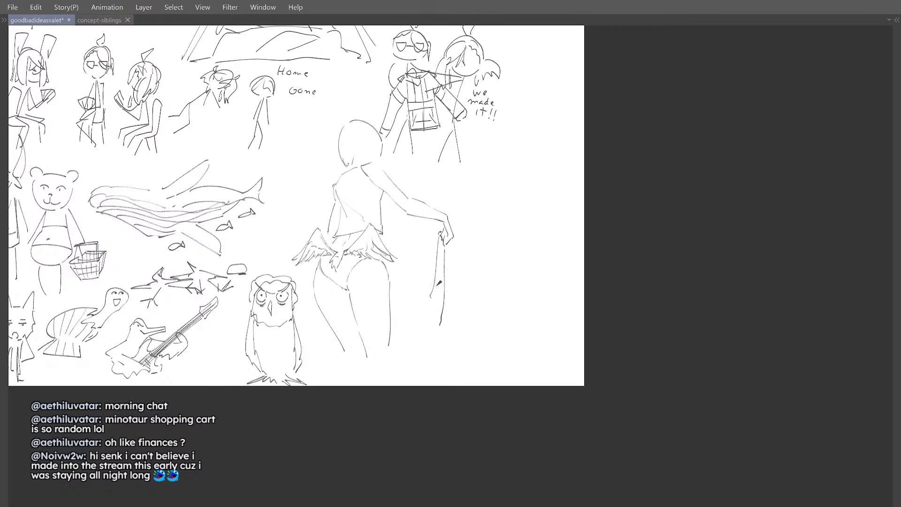
# Step: Redraw the lower parts of the narrow shape's two side lines below the hand
pyautogui.moveTo(446, 245); pyautogui.dragTo(434, 345)
pyautogui.hotkey('ctrl', 'z')
pyautogui.hotkey('ctrl', 'z')
pyautogui.moveTo(436, 295); pyautogui.dragTo(433, 361)
pyautogui.hotkey('ctrl', 'z')
pyautogui.hotkey('ctrl', 'z')
pyautogui.moveTo(430, 317); pyautogui.dragTo(435, 376)
pyautogui.moveTo(444, 288); pyautogui.dragTo(441, 355)
pyautogui.scroll(4, 369, 195)
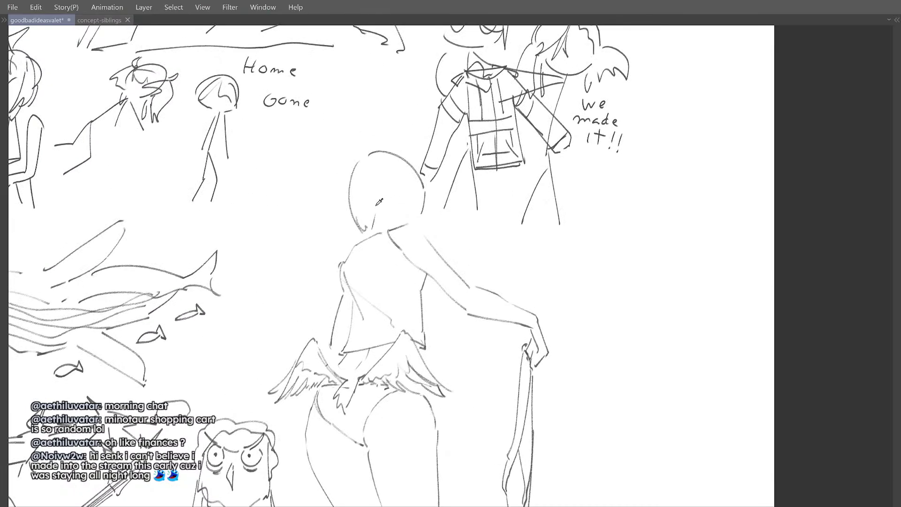
# Step: Erase the lower edge of the figure's head and sketch a short nape hairline, checking it in the mirrored view
pyautogui.press('e')
pyautogui.moveTo(378, 207); pyautogui.dragTo(363, 225)
pyautogui.press('h')
pyautogui.moveTo(460, 223); pyautogui.dragTo(404, 223)
pyautogui.hotkey('ctrl', 'z')
pyautogui.press('e')
pyautogui.moveTo(486, 244)
pyautogui.mouseDown()
pyautogui.moveTo(502, 268)
pyautogui.moveTo(486, 226)
pyautogui.mouseUp()
pyautogui.press('p')
pyautogui.press('h')
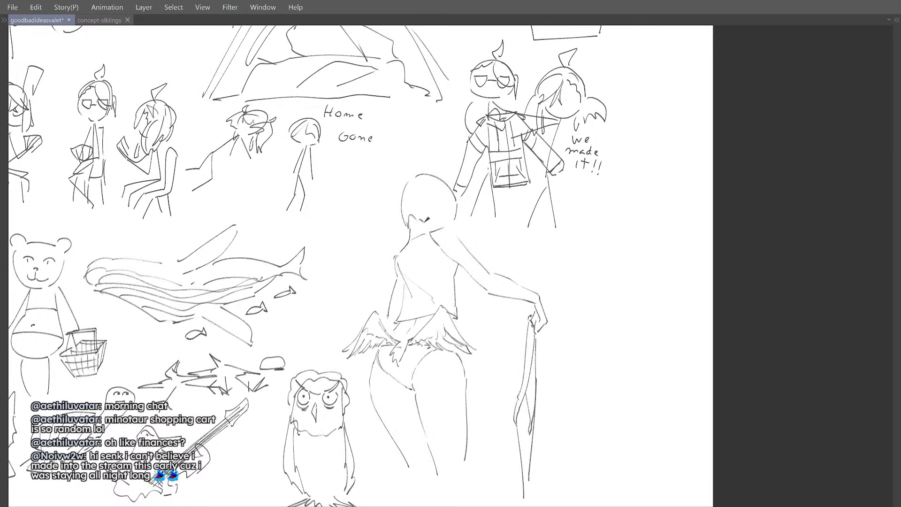
pyautogui.moveTo(435, 175); pyautogui.dragTo(406, 178)
# Step: Compare the back-view hair in the concept-siblings reference and rework the jagged hairline at the figure's nape
pyautogui.hotkey('ctrl', 'Tab')
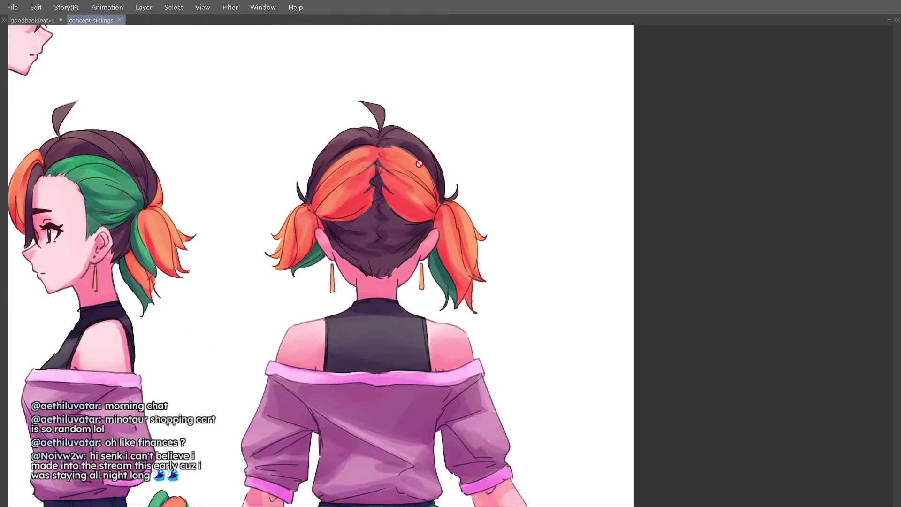
pyautogui.hotkey('ctrl', 'Tab')
pyautogui.moveTo(385, 207)
pyautogui.mouseDown()
pyautogui.moveTo(379, 226)
pyautogui.moveTo(374, 204)
pyautogui.moveTo(378, 227)
pyautogui.mouseUp()
pyautogui.hotkey('ctrl', 'z')
pyautogui.press('e')
pyautogui.press('p')
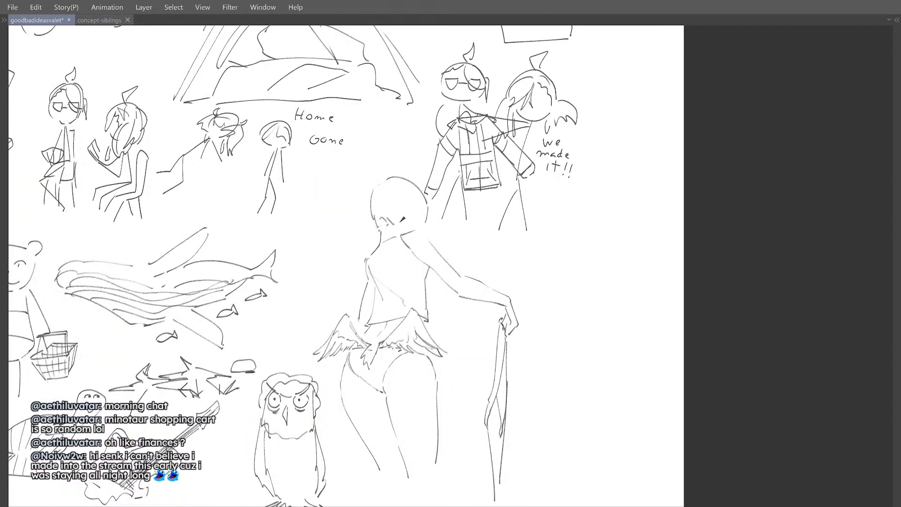
pyautogui.press('alt')
# Step: Look at the concept-siblings reference again and sketch an ear on the side of the head nearest the outstretched arm
pyautogui.hotkey('ctrl', 'Tab')
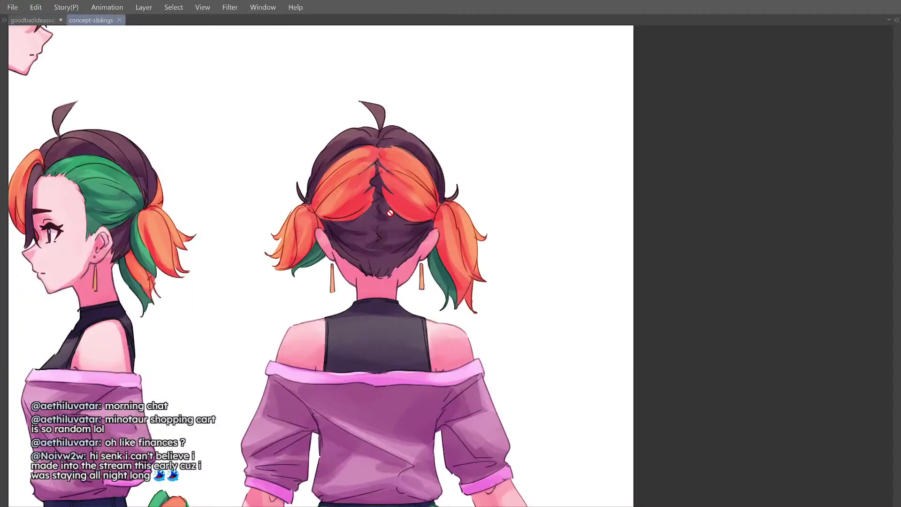
pyautogui.hotkey('ctrl', 'Tab')
pyautogui.hotkey('ctrl', 'z')
pyautogui.moveTo(396, 219)
pyautogui.mouseDown()
pyautogui.moveTo(402, 207)
pyautogui.moveTo(413, 217)
pyautogui.mouseUp()
pyautogui.hotkey('ctrl', 'z')
pyautogui.hotkey('ctrl', 'z')
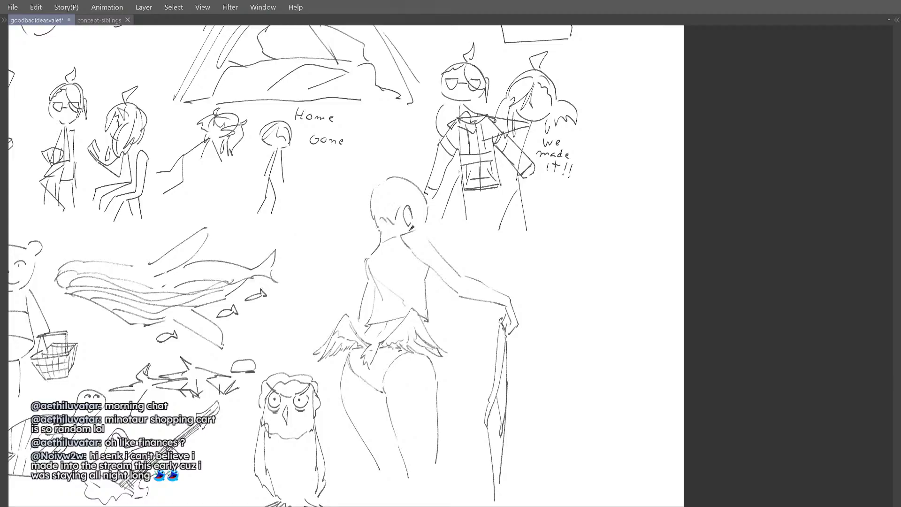
# Step: Rework the line from the neck over the far shoulder into the back, checking it in the mirrored view
pyautogui.moveTo(373, 241)
pyautogui.mouseDown()
pyautogui.moveTo(387, 221)
pyautogui.moveTo(430, 208)
pyautogui.moveTo(420, 248)
pyautogui.mouseUp()
pyautogui.scroll(2, 418, 209)
pyautogui.scroll(-4, 407, 253)
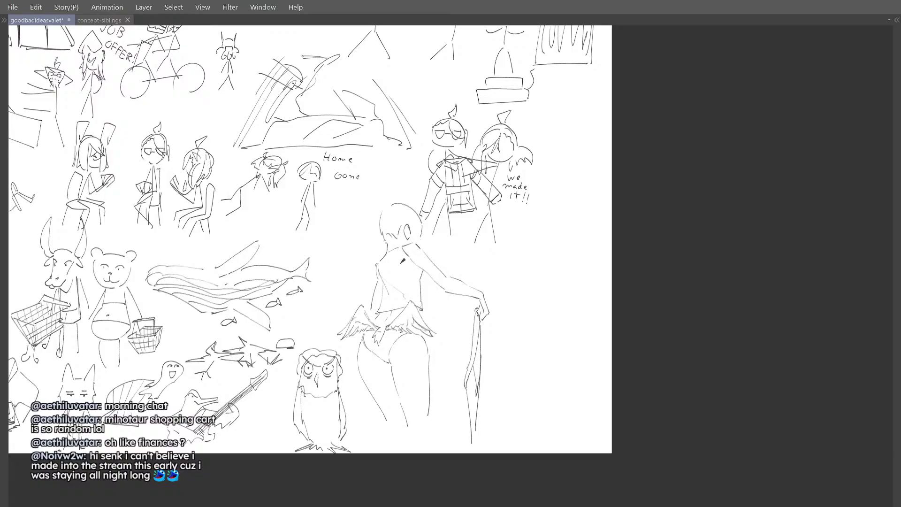
pyautogui.scroll(2, 402, 261)
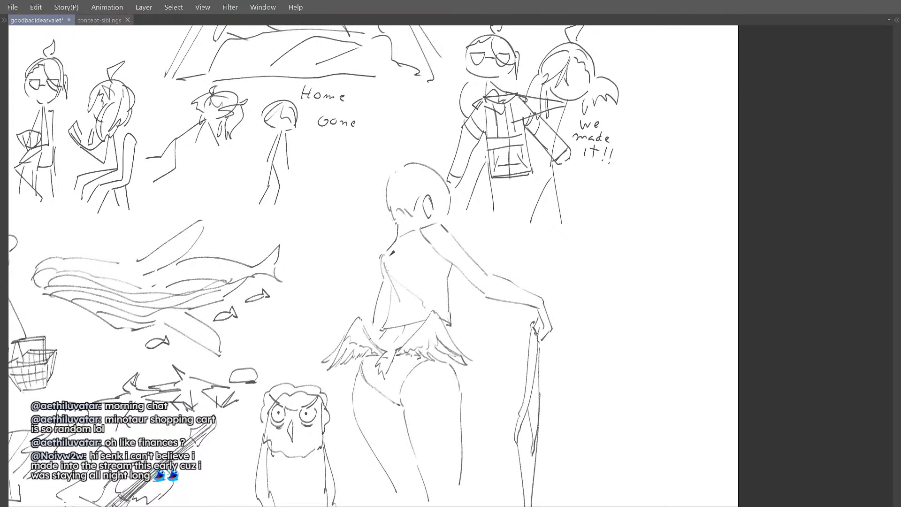
pyautogui.moveTo(388, 250); pyautogui.dragTo(382, 267)
pyautogui.press('h')
pyautogui.moveTo(459, 250)
pyautogui.mouseDown()
pyautogui.moveTo(463, 242)
pyautogui.moveTo(441, 234)
pyautogui.mouseUp()
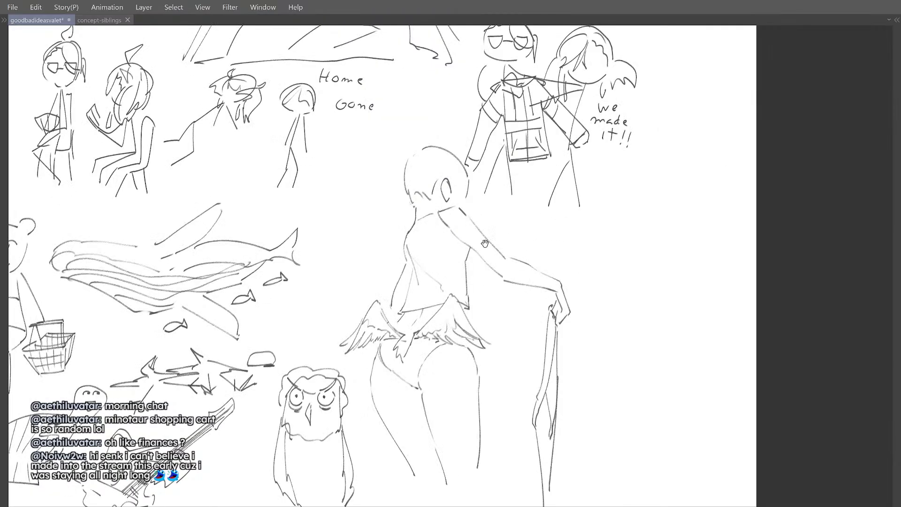
pyautogui.press('h')
pyautogui.moveTo(473, 242); pyautogui.dragTo(474, 237)
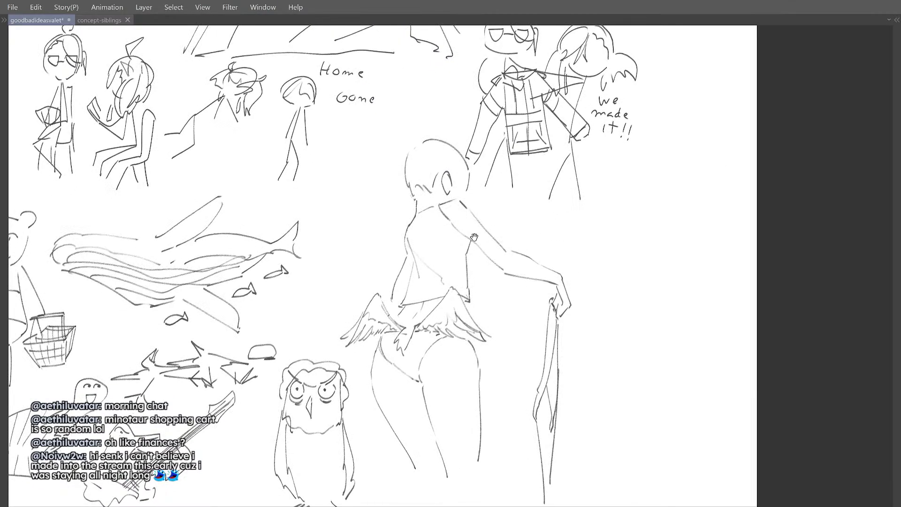
# Step: Nudge the far-side outline of the head inward and sketch first hair strands over it, following the concept-siblings reference
pyautogui.moveTo(400, 184); pyautogui.dragTo(397, 192)
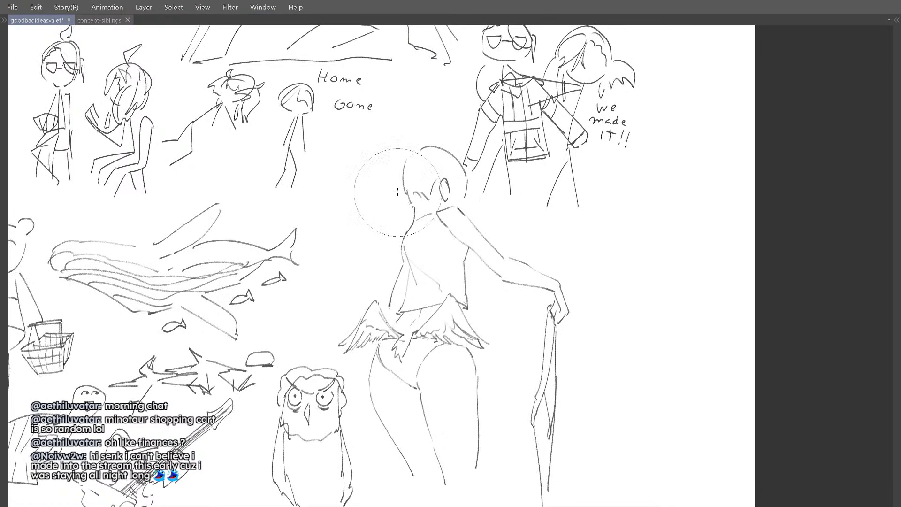
pyautogui.hotkey('ctrl', 'Tab')
pyautogui.hotkey('ctrl', 'Tab')
pyautogui.hotkey('ctrl', 'Tab')
pyautogui.hotkey('ctrl', 'Tab')
pyautogui.hotkey('ctrl', 'Tab')
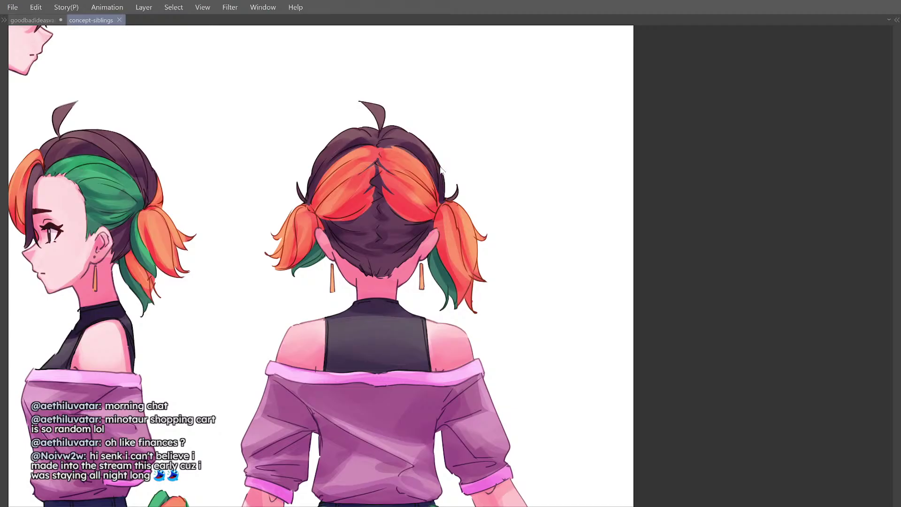
pyautogui.hotkey('ctrl', 'Tab')
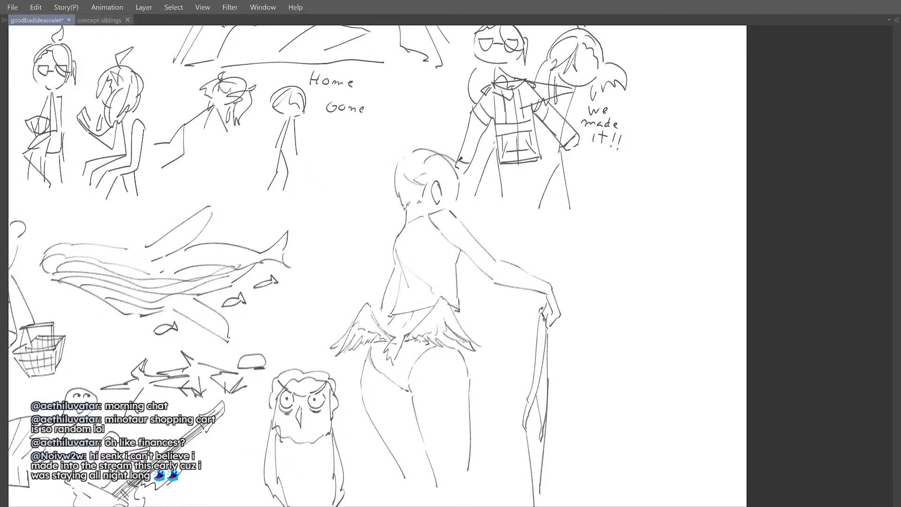
pyautogui.moveTo(441, 155); pyautogui.dragTo(410, 183)
# Step: Check the reference, erase the ear and sketch the rounded upper part of the near pigtail in its place
pyautogui.hotkey('ctrl', 'Tab')
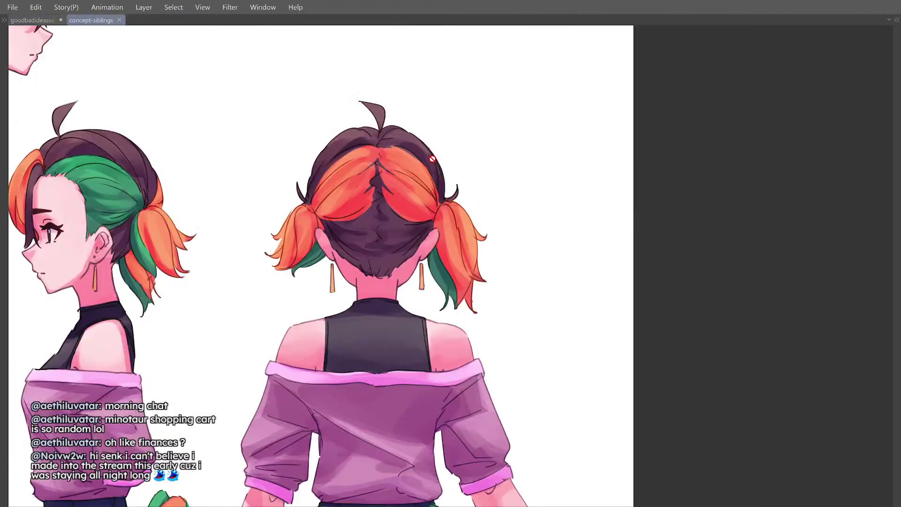
pyautogui.hotkey('ctrl', 'Tab')
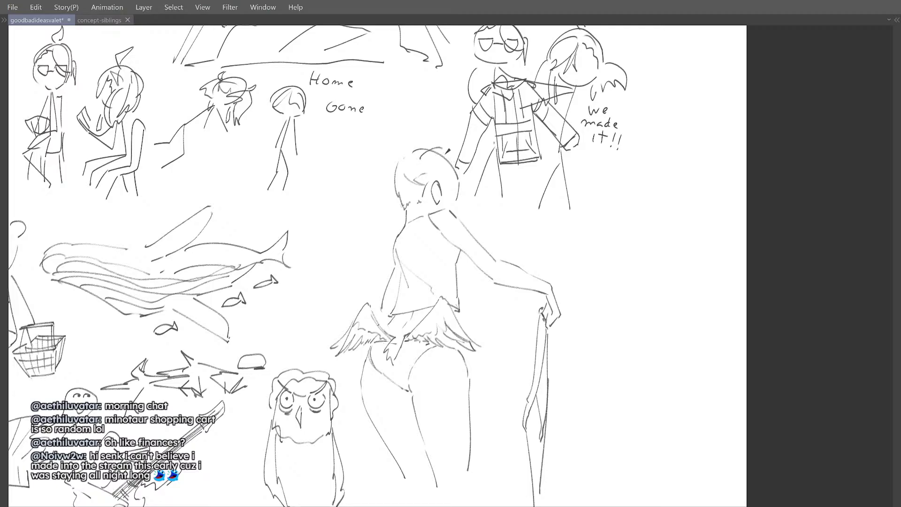
pyautogui.press('e')
pyautogui.moveTo(433, 152)
pyautogui.mouseDown()
pyautogui.moveTo(436, 178)
pyautogui.moveTo(440, 196)
pyautogui.moveTo(439, 173)
pyautogui.moveTo(447, 195)
pyautogui.mouseUp()
pyautogui.press('p')
pyautogui.hotkey('ctrl', 'z')
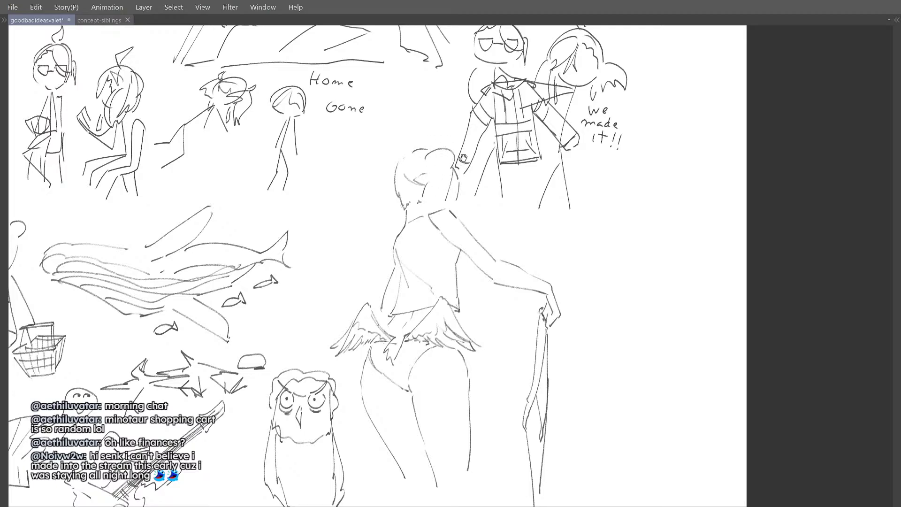
# Step: Sketch the long outline of the near pigtail falling from the crown to the shoulder, comparing it with the reference
pyautogui.scroll(-2, 444, 170)
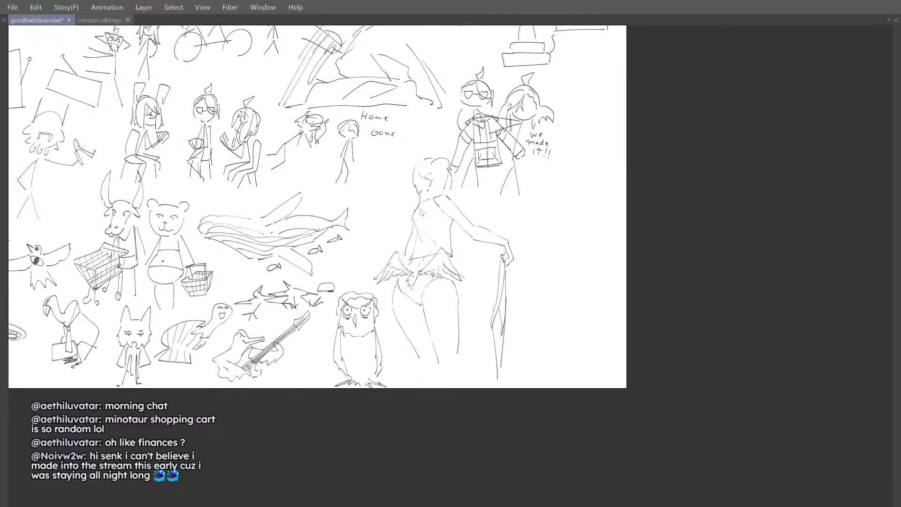
pyautogui.scroll(3, 412, 172)
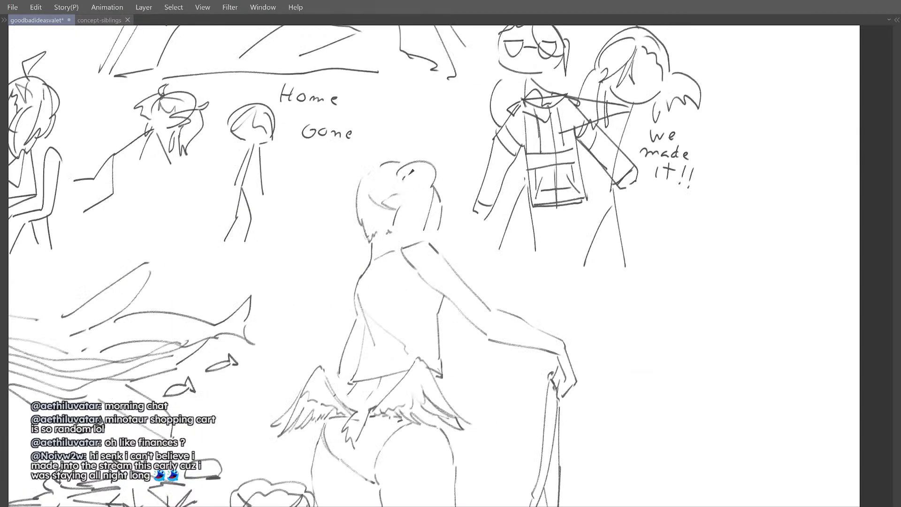
pyautogui.moveTo(410, 174); pyautogui.dragTo(434, 189)
pyautogui.hotkey('ctrl', 'z')
pyautogui.moveTo(401, 177)
pyautogui.mouseDown()
pyautogui.moveTo(426, 182)
pyautogui.moveTo(415, 149)
pyautogui.moveTo(418, 162)
pyautogui.mouseUp()
pyautogui.hotkey('ctrl', 'Tab')
pyautogui.hotkey('ctrl', 'Tab')
pyautogui.hotkey('ctrl', 'z')
pyautogui.moveTo(404, 165)
pyautogui.mouseDown()
pyautogui.moveTo(406, 148)
pyautogui.moveTo(417, 230)
pyautogui.mouseUp()
pyautogui.hotkey('ctrl', 'z')
pyautogui.hotkey('ctrl', 'z')
pyautogui.moveTo(400, 178); pyautogui.dragTo(409, 241)
# Step: Refine the lower end of the near pigtail and add loose strands beside it
pyautogui.moveTo(401, 200); pyautogui.dragTo(410, 240)
pyautogui.hotkey('ctrl', 'z')
pyautogui.moveTo(397, 215); pyautogui.dragTo(403, 247)
pyautogui.hotkey('ctrl', 'z')
pyautogui.hotkey('ctrl', 'z')
pyautogui.moveTo(434, 214); pyautogui.dragTo(428, 235)
pyautogui.moveTo(425, 211)
pyautogui.mouseDown()
pyautogui.moveTo(437, 192)
pyautogui.moveTo(440, 233)
pyautogui.mouseUp()
pyautogui.hotkey('ctrl', 'z')
# Step: Sketch the far pigtail on the other side of the head with reference to concept-siblings, and check it in the mirrored view
pyautogui.moveTo(432, 185)
pyautogui.mouseDown()
pyautogui.moveTo(436, 235)
pyautogui.moveTo(414, 217)
pyautogui.moveTo(357, 243)
pyautogui.mouseUp()
pyautogui.hotkey('ctrl', 'Tab')
pyautogui.hotkey('ctrl', 'Tab')
pyautogui.hotkey('ctrl', 'z')
pyautogui.moveTo(370, 210)
pyautogui.mouseDown()
pyautogui.moveTo(363, 254)
pyautogui.moveTo(384, 251)
pyautogui.moveTo(374, 250)
pyautogui.mouseUp()
pyautogui.hotkey('ctrl', 'z')
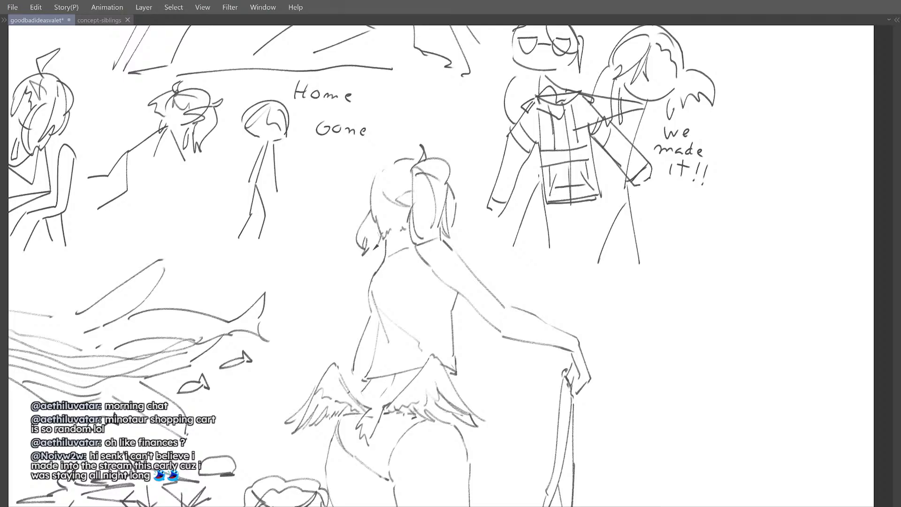
pyautogui.moveTo(370, 209); pyautogui.dragTo(357, 230)
pyautogui.hotkey('ctrl', 'z')
pyautogui.moveTo(368, 189); pyautogui.dragTo(370, 204)
pyautogui.press('h')
pyautogui.press('h')
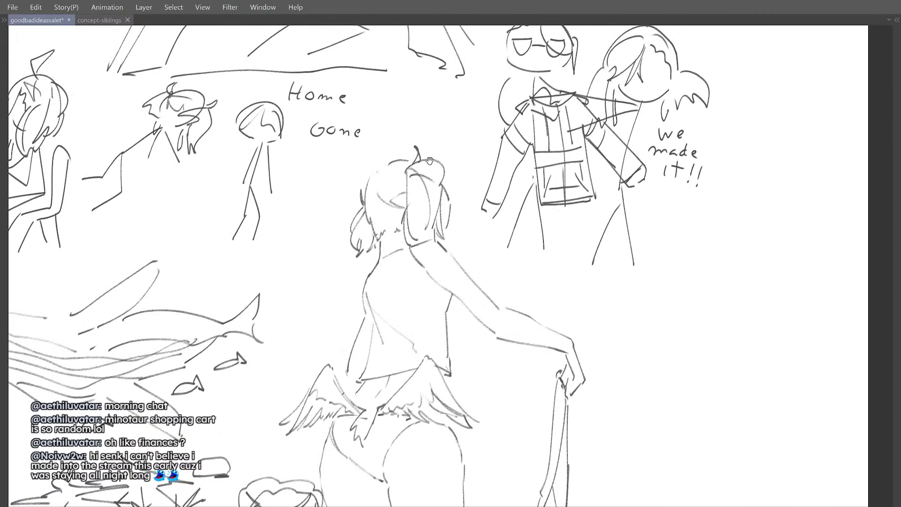
# Step: Compare the hair with the reference and add strands to the outer edge of the near pigtail, checking the mirrored view
pyautogui.scroll(-2, 392, 185)
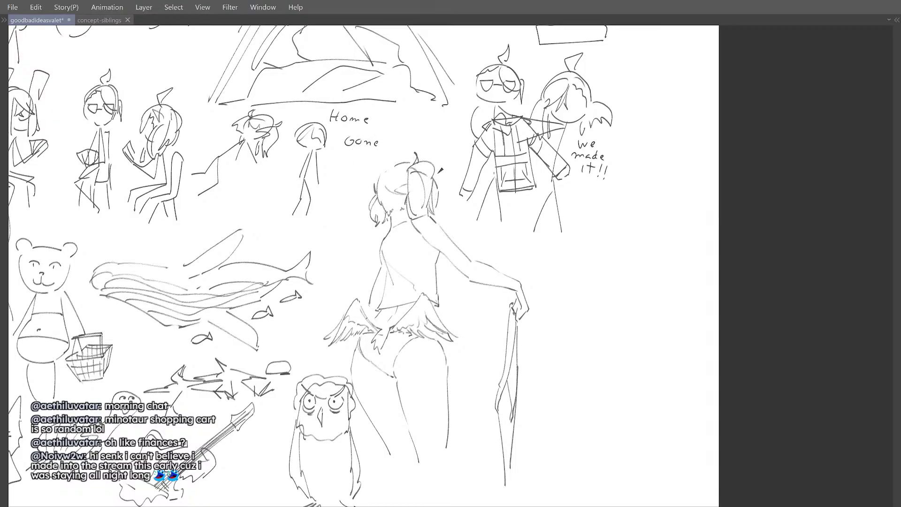
pyautogui.hotkey('ctrl', 'Tab')
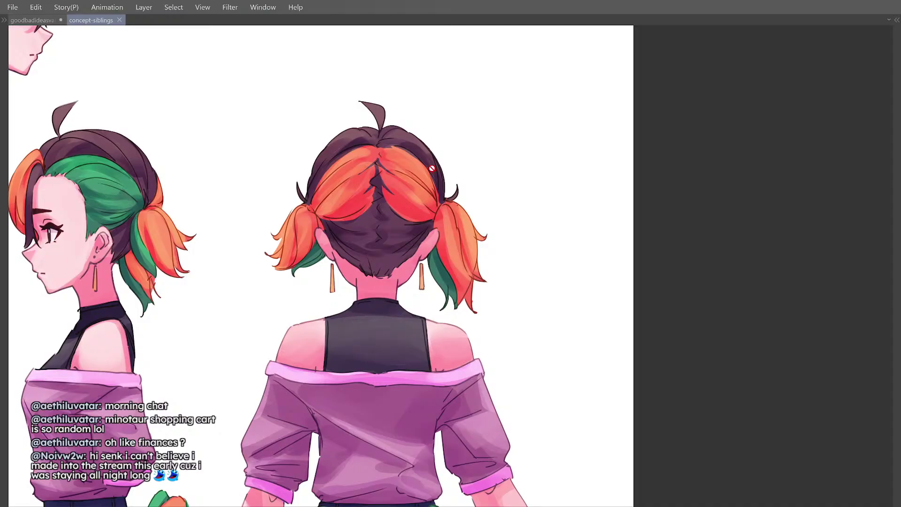
pyautogui.hotkey('ctrl', 'Tab')
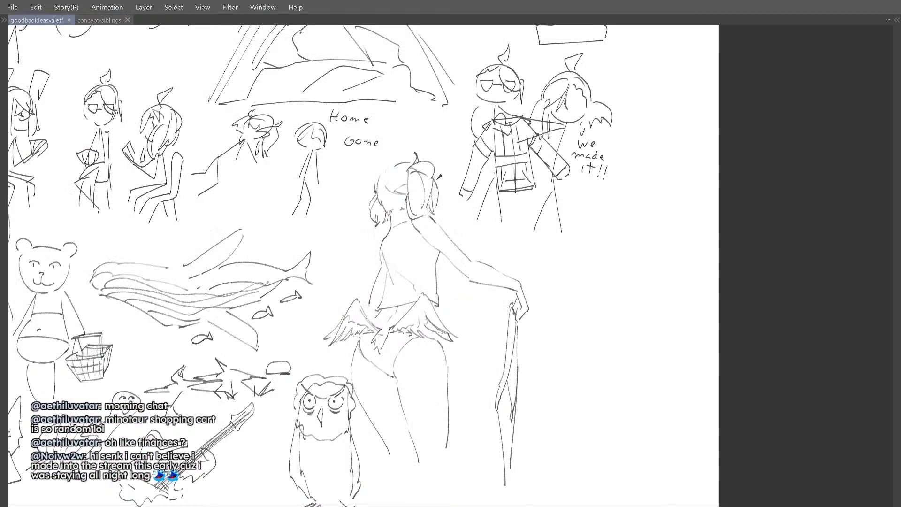
pyautogui.scroll(3, 428, 190)
pyautogui.moveTo(427, 193); pyautogui.dragTo(431, 242)
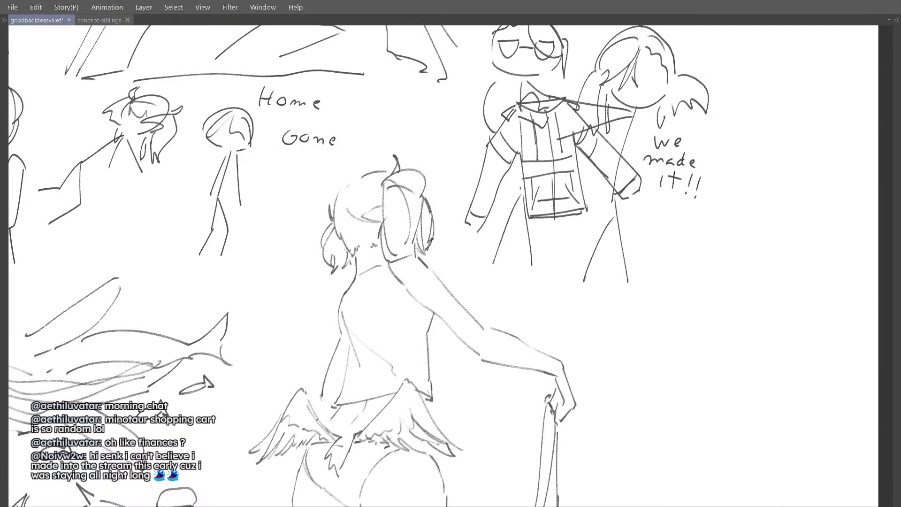
pyautogui.press('h')
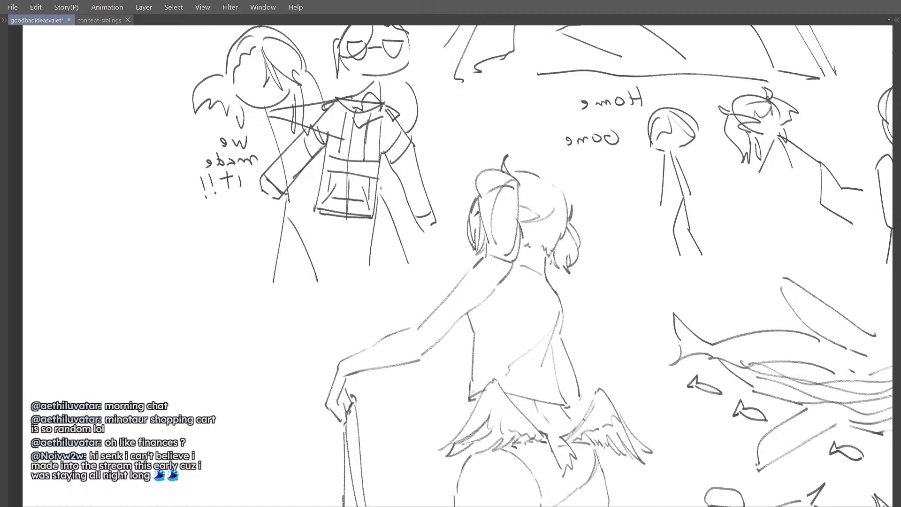
pyautogui.moveTo(477, 214); pyautogui.dragTo(474, 235)
pyautogui.moveTo(479, 204); pyautogui.dragTo(476, 245)
pyautogui.press('h')
pyautogui.hotkey('ctrl', 'z')
# Step: Sketch curved hair strands across the back of the head between the two pigtails
pyautogui.moveTo(371, 179)
pyautogui.mouseDown()
pyautogui.moveTo(398, 182)
pyautogui.moveTo(369, 196)
pyautogui.mouseUp()
pyautogui.hotkey('ctrl', 'z')
pyautogui.moveTo(383, 183)
pyautogui.mouseDown()
pyautogui.moveTo(369, 237)
pyautogui.moveTo(404, 233)
pyautogui.mouseUp()
pyautogui.hotkey('ctrl', 'z')
pyautogui.hotkey('ctrl', 'z')
pyautogui.hotkey('ctrl', 'z')
pyautogui.moveTo(394, 236); pyautogui.dragTo(397, 241)
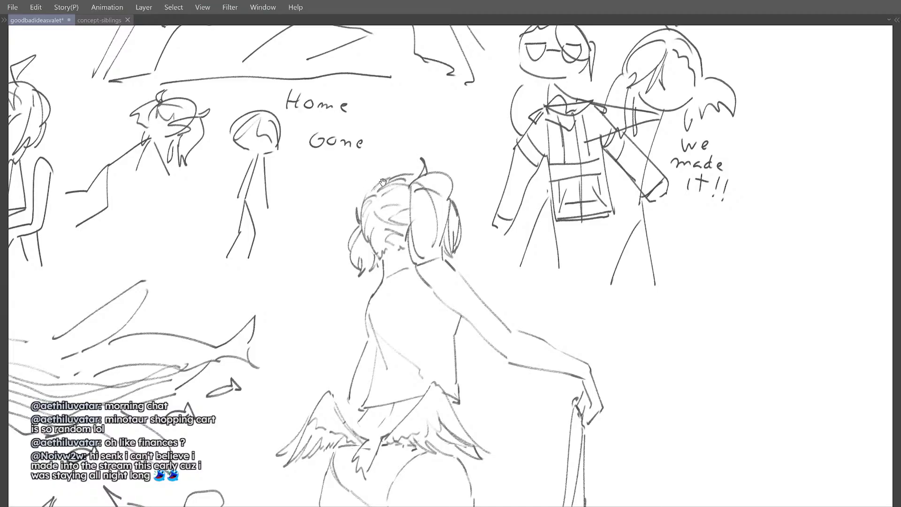
# Step: Draw a leaf-shaped tuft of hair standing up on the crown and check the whole figure
pyautogui.moveTo(383, 182); pyautogui.dragTo(383, 209)
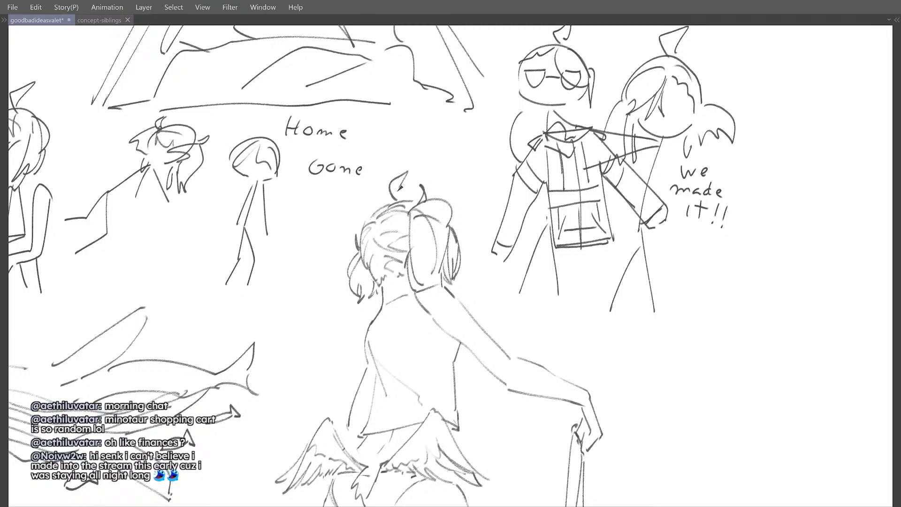
pyautogui.click(418, 177)
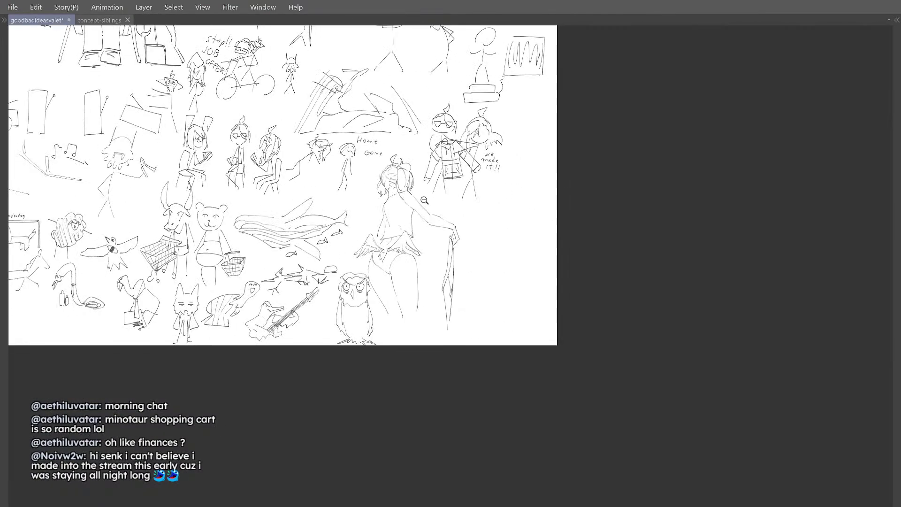
pyautogui.click(420, 197)
# Step: Nudge the outlines of the arm, hips and back with a large distortion brush, checking the proportions in the mirrored view
pyautogui.moveTo(449, 199)
pyautogui.mouseDown()
pyautogui.moveTo(446, 177)
pyautogui.moveTo(414, 151)
pyautogui.mouseUp()
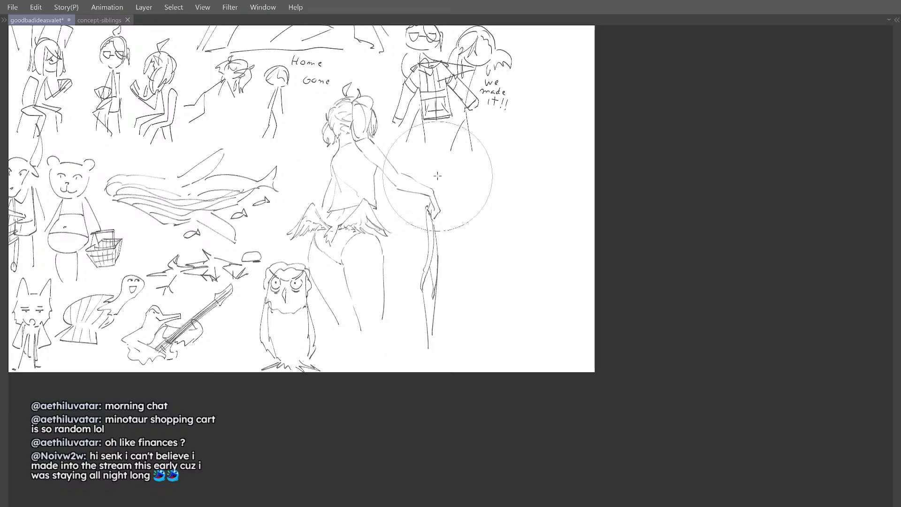
pyautogui.press('h')
pyautogui.moveTo(454, 132); pyautogui.dragTo(440, 138)
pyautogui.press('h')
pyautogui.moveTo(424, 224); pyautogui.dragTo(418, 197)
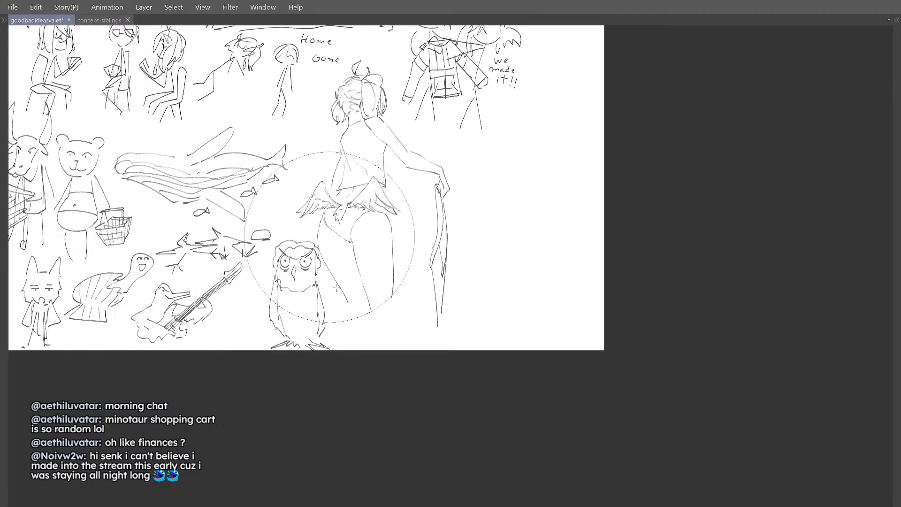
pyautogui.press('h')
pyautogui.moveTo(384, 210); pyautogui.dragTo(373, 252)
pyautogui.press('h')
pyautogui.press('[')
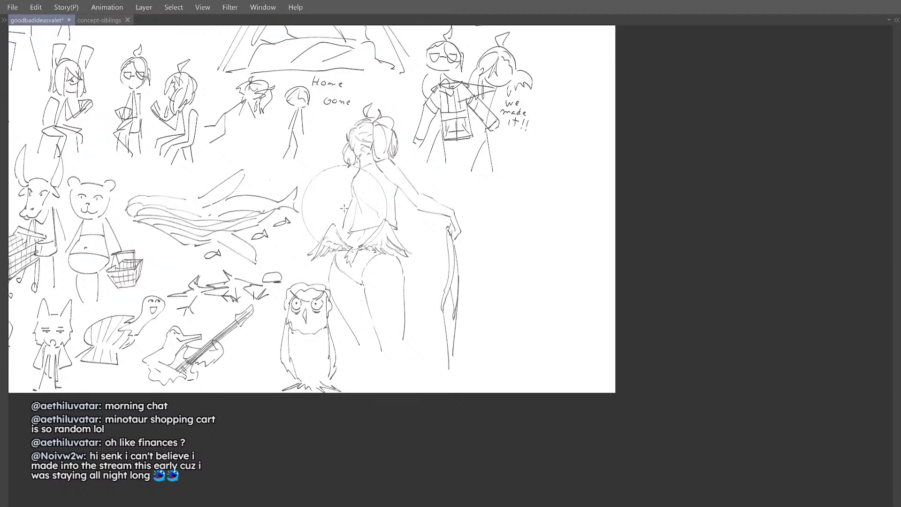
pyautogui.moveTo(339, 209)
pyautogui.mouseDown()
pyautogui.moveTo(356, 190)
pyautogui.moveTo(361, 209)
pyautogui.moveTo(351, 178)
pyautogui.moveTo(362, 205)
pyautogui.mouseUp()
# Step: Erase the far edge of the upper back and redraw it from the shoulder down to the waist
pyautogui.press('[')
pyautogui.press('[')
pyautogui.press('e')
pyautogui.press('p')
pyautogui.hotkey('ctrl', 'z')
pyautogui.moveTo(358, 170); pyautogui.dragTo(361, 200)
pyautogui.press('h')
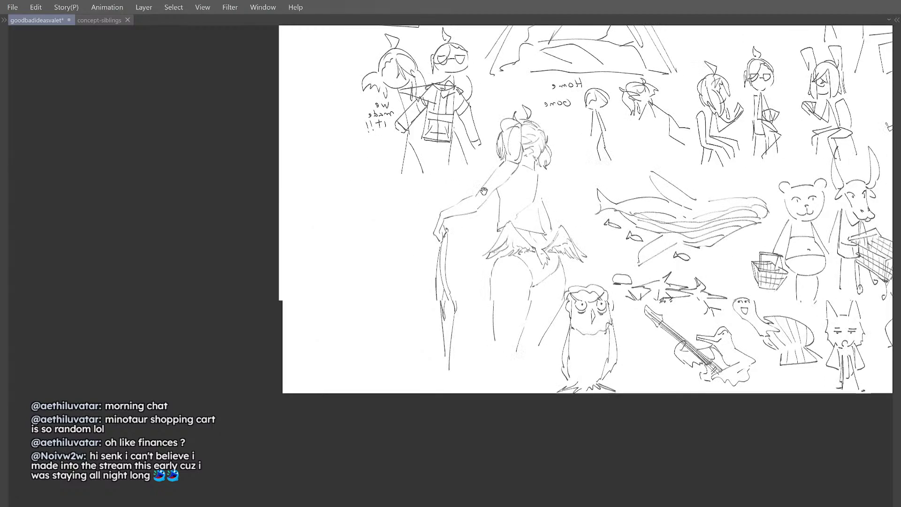
# Step: Undo the last back-edge stroke and rework the line below the far shoulder, checking the figure in the mirrored view
pyautogui.scroll(2, 506, 192)
pyautogui.moveTo(483, 191); pyautogui.dragTo(484, 185)
pyautogui.hotkey('ctrl', 'z')
pyautogui.press('h')
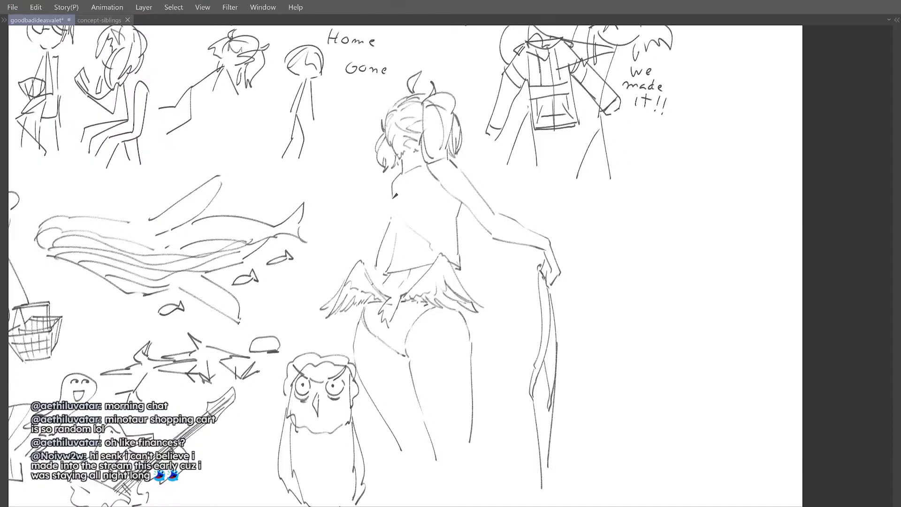
pyautogui.press('h')
pyautogui.scroll(-2, 427, 136)
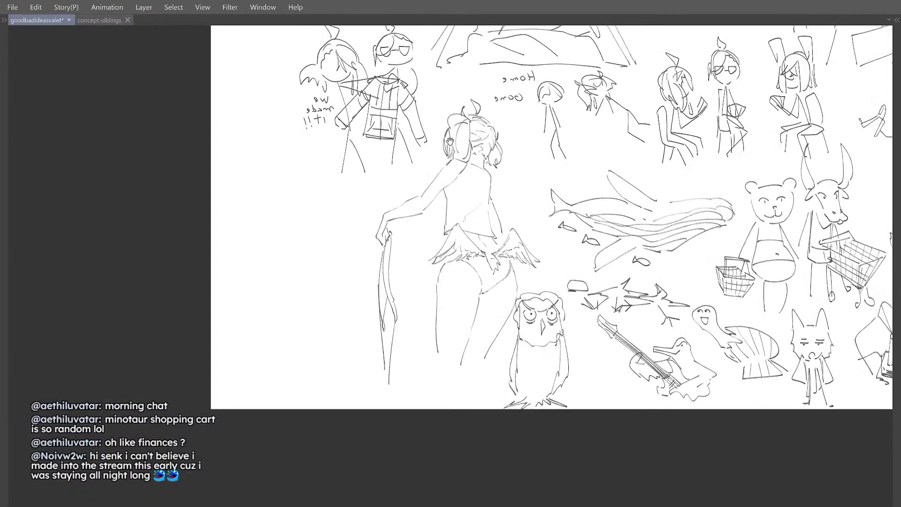
pyautogui.press('h')
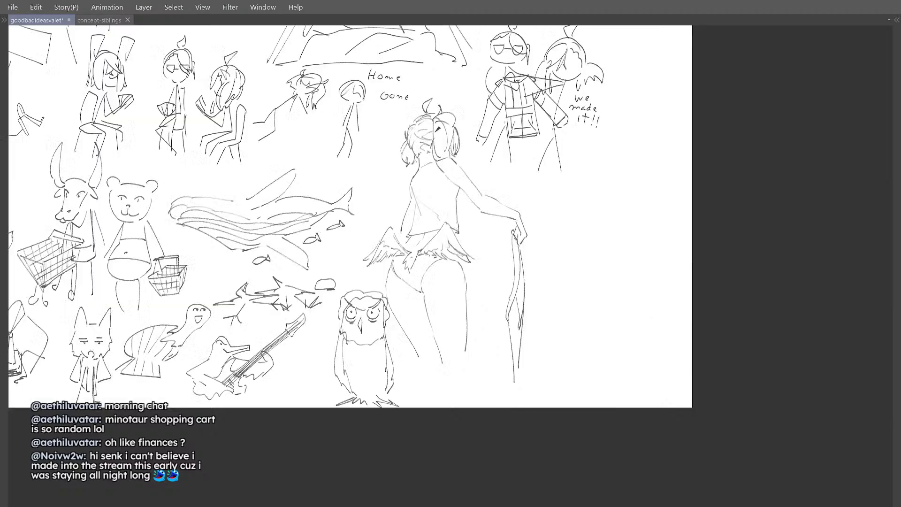
pyautogui.scroll(3, 408, 207)
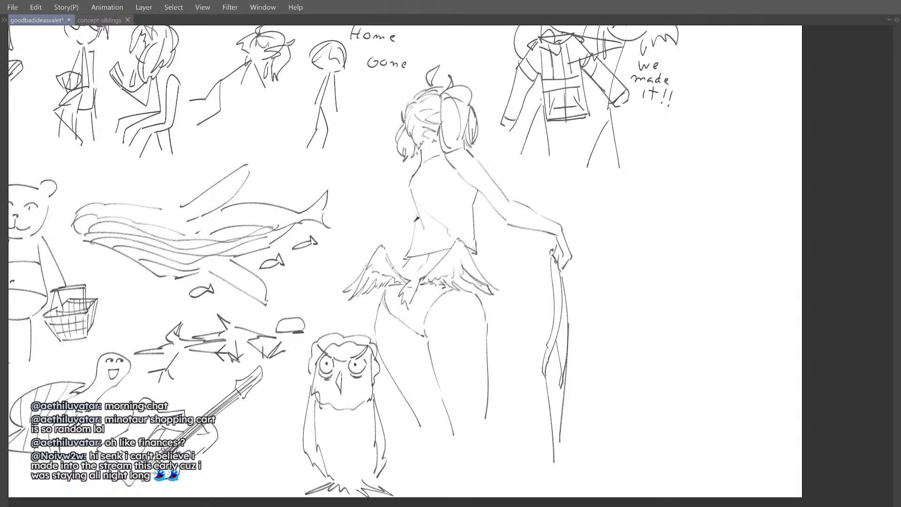
# Step: Sketch the outlines of a second forearm reaching down and outward from behind the figure's waist
pyautogui.press('h')
pyautogui.press('h')
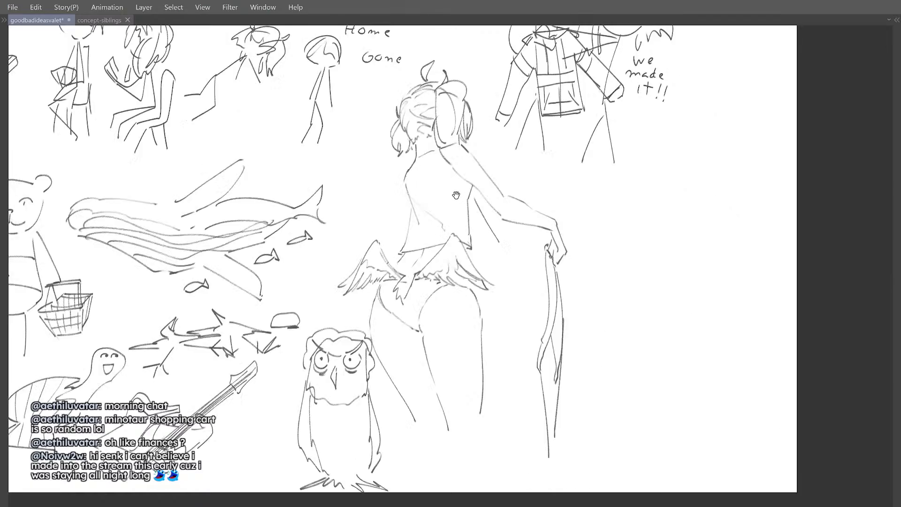
pyautogui.scroll(-3, 445, 182)
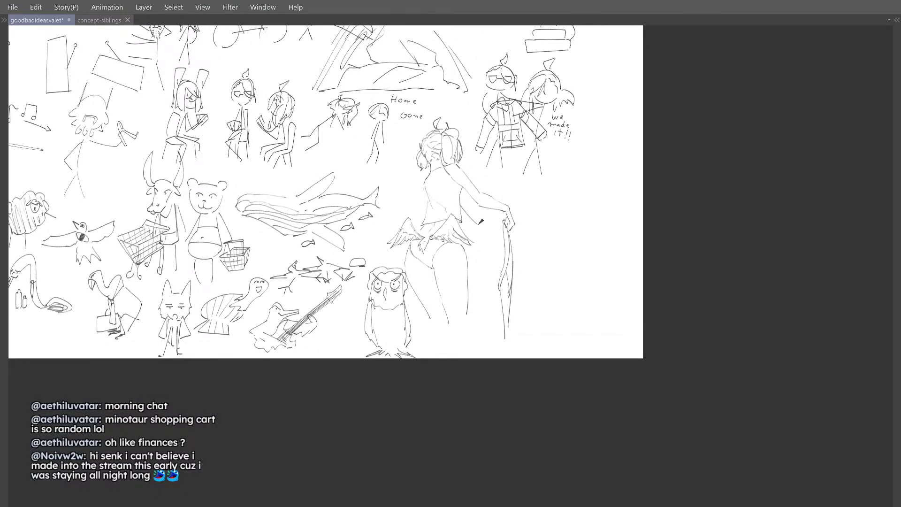
pyautogui.scroll(2, 480, 218)
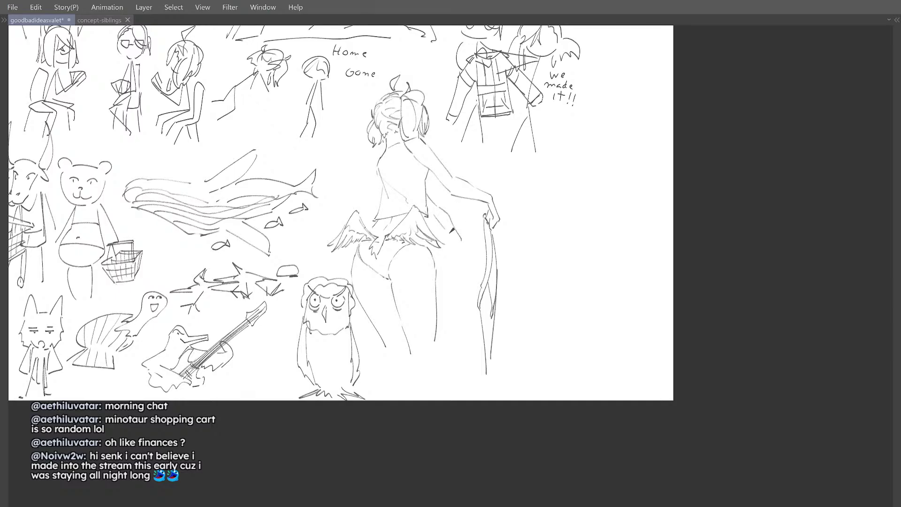
pyautogui.moveTo(432, 216)
pyautogui.mouseDown()
pyautogui.moveTo(456, 243)
pyautogui.moveTo(448, 234)
pyautogui.mouseUp()
pyautogui.press('h')
pyautogui.scroll(1, 432, 258)
pyautogui.press('h')
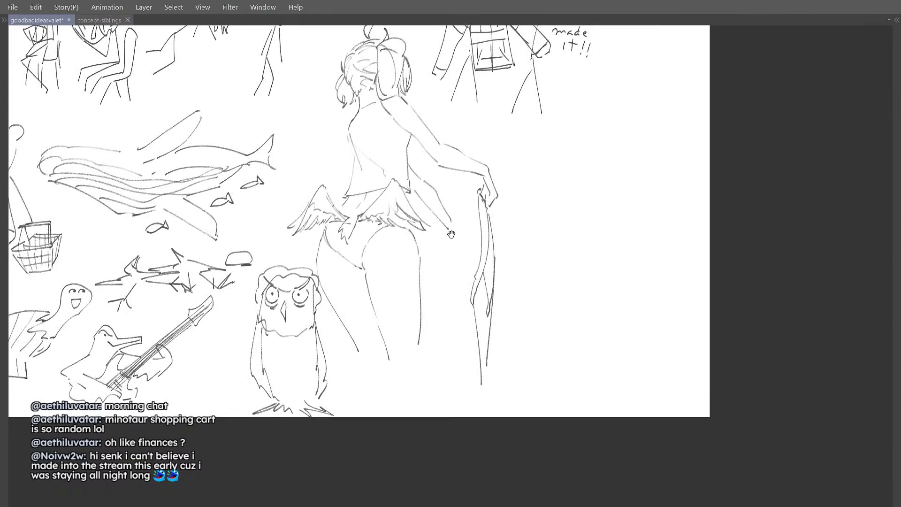
# Step: Undo the last forearm stroke and redraw the lower arm's contour down to the wrist and hand
pyautogui.hotkey('ctrl', 'z')
pyautogui.moveTo(417, 197); pyautogui.dragTo(443, 225)
pyautogui.press('h')
pyautogui.scroll(2, 457, 245)
pyautogui.press('h')
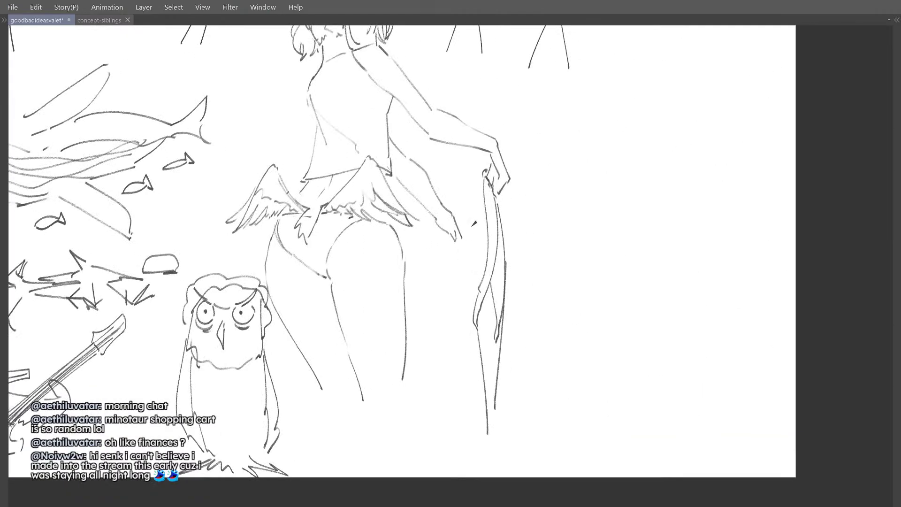
# Step: Erase stray marks at the second hand and draw its curled fingers, checking the pose in the mirrored view
pyautogui.press('e')
pyautogui.moveTo(460, 228); pyautogui.dragTo(460, 220)
pyautogui.press('p')
pyautogui.press('h')
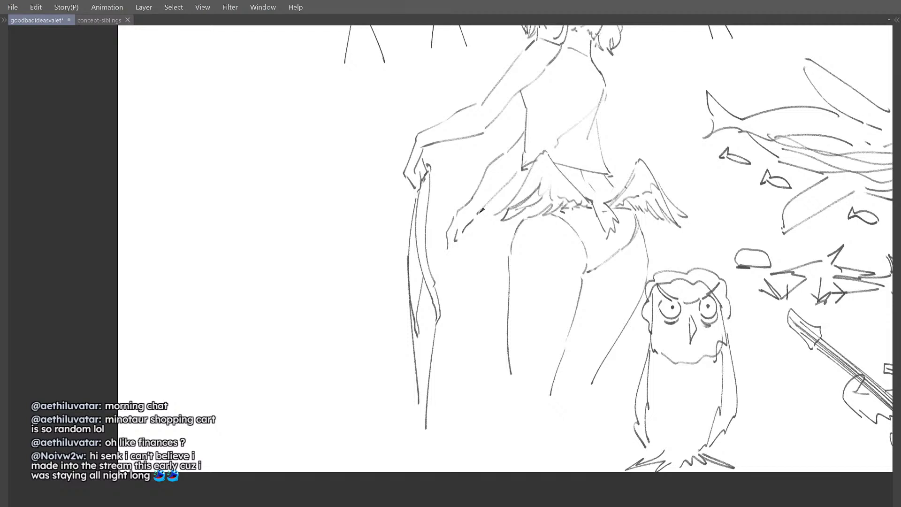
pyautogui.press('h')
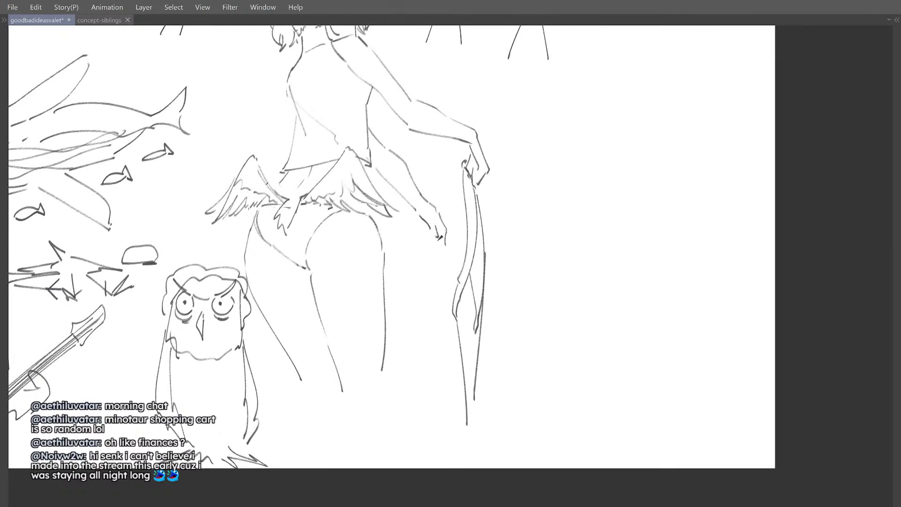
pyautogui.press('h')
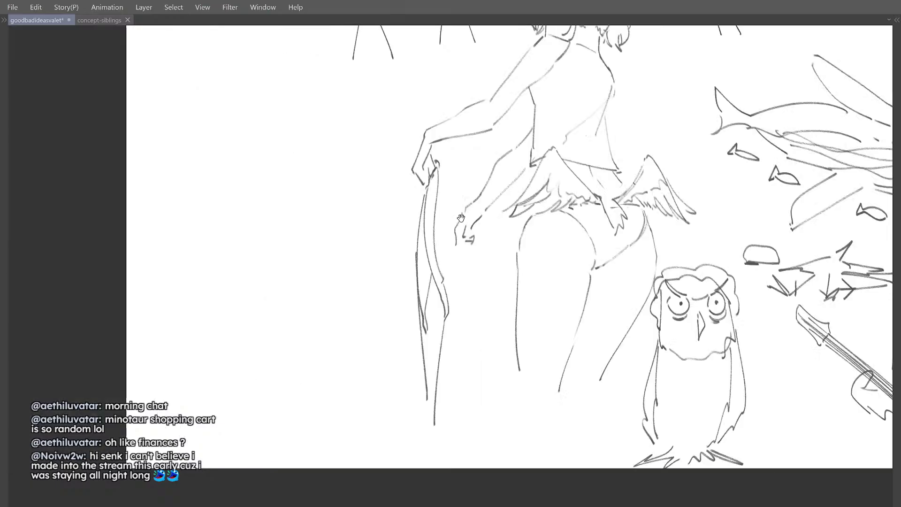
pyautogui.press('h')
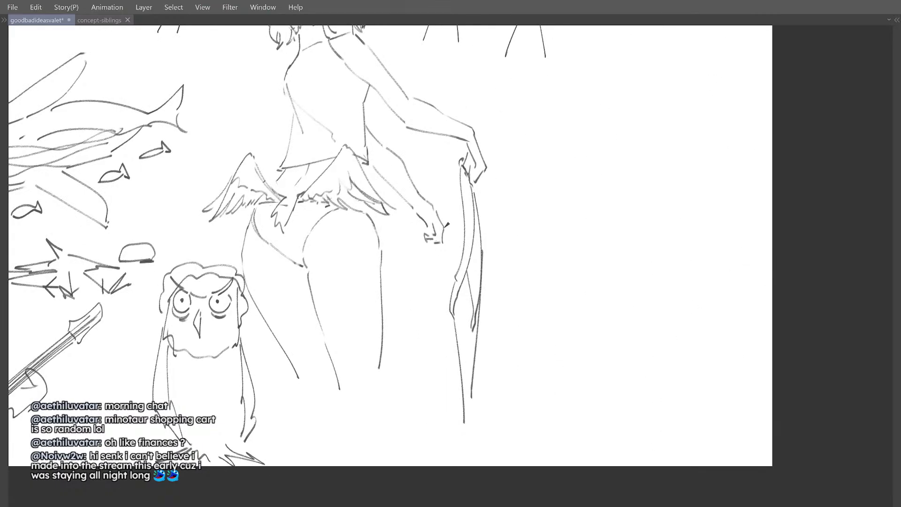
pyautogui.moveTo(445, 227); pyautogui.dragTo(434, 195)
# Step: Select the second forearm, paste it as a separate piece and nudge its shape with a large distortion brush
pyautogui.press('j')
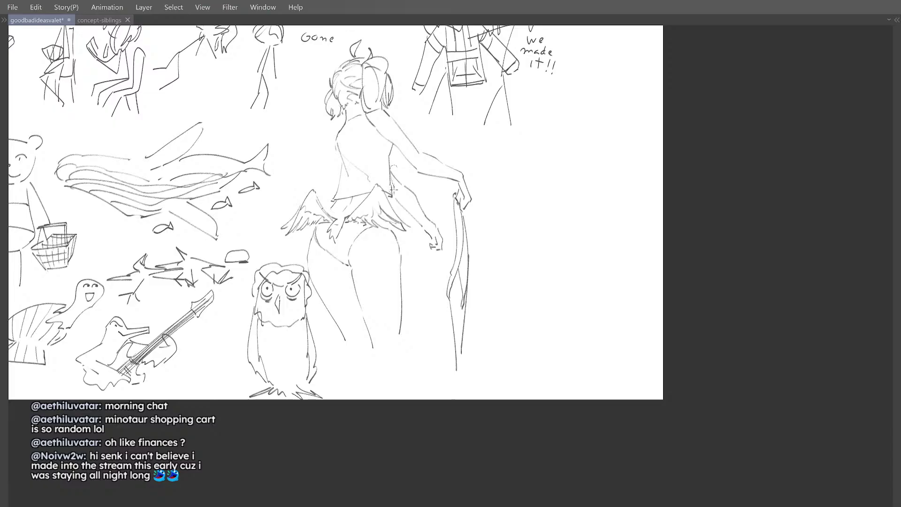
pyautogui.moveTo(395, 203)
pyautogui.mouseDown()
pyautogui.moveTo(431, 263)
pyautogui.moveTo(449, 250)
pyautogui.moveTo(431, 195)
pyautogui.mouseUp()
pyautogui.hotkey('ctrl', 'v')
pyautogui.press('j')
pyautogui.moveTo(424, 210); pyautogui.dragTo(433, 217)
pyautogui.press('h')
pyautogui.moveTo(466, 158); pyautogui.dragTo(423, 181)
pyautogui.press('h')
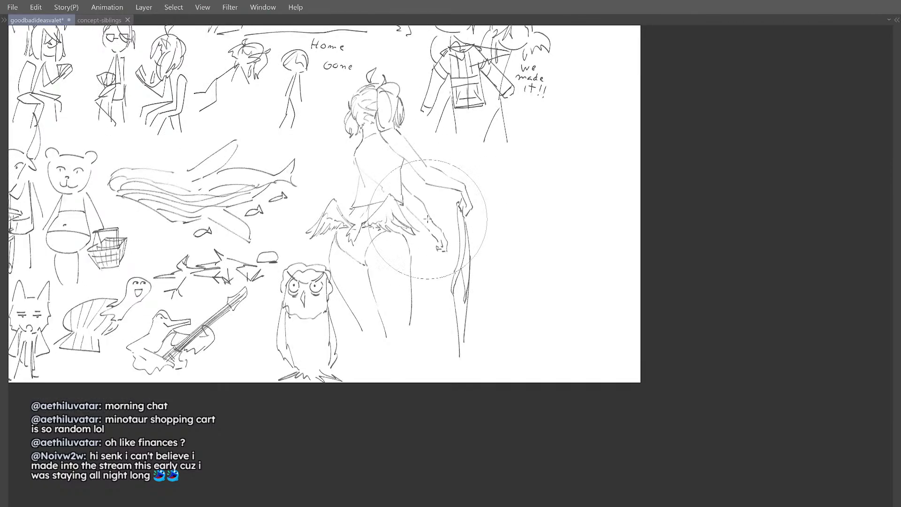
# Step: Transform the second forearm so it angles up toward the hand of the outstretched arm
pyautogui.hotkey('ctrl', 't')
pyautogui.moveTo(427, 218); pyautogui.dragTo(422, 207)
pyautogui.moveTo(467, 185); pyautogui.dragTo(463, 174)
pyautogui.moveTo(439, 205); pyautogui.dragTo(462, 179)
pyautogui.click(396, 249)
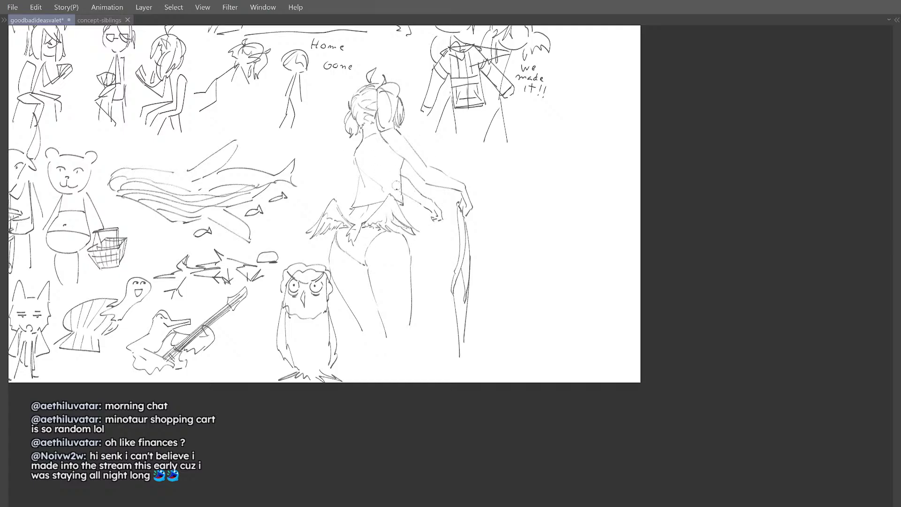
# Step: Reshape the second forearm and hand with a smaller distortion brush, checking the figure in the mirrored view
pyautogui.press('h')
pyautogui.scroll(-4, 425, 161)
pyautogui.press('h')
pyautogui.scroll(5, 434, 162)
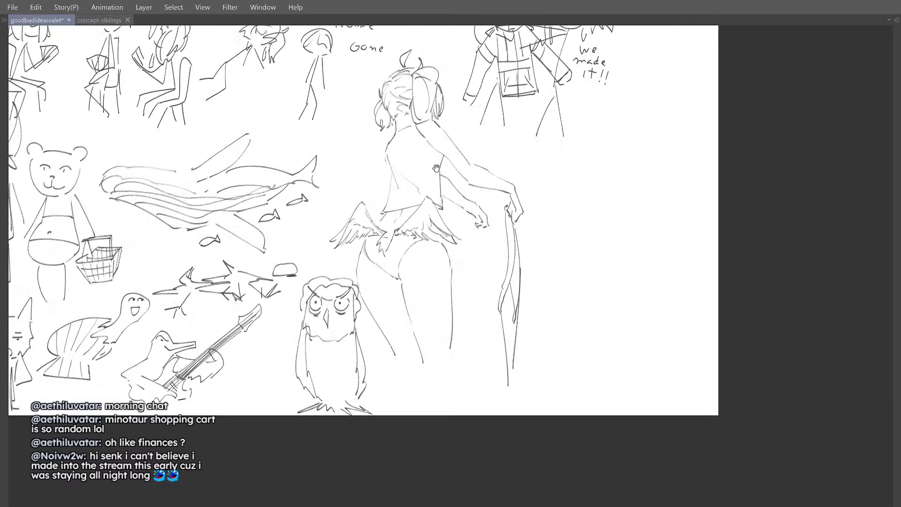
pyautogui.press('j')
pyautogui.press('[')
pyautogui.press('[')
pyautogui.moveTo(464, 155); pyautogui.dragTo(457, 158)
pyautogui.press('h')
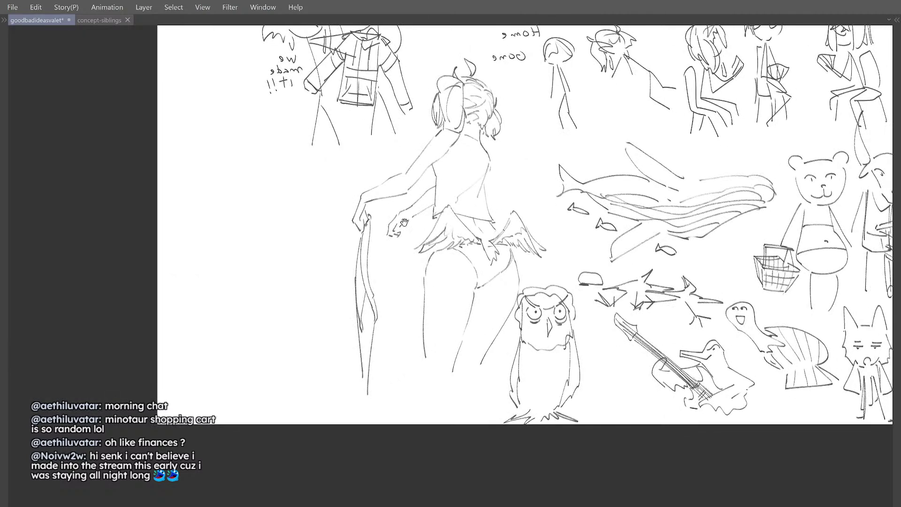
pyautogui.press(']')
pyautogui.moveTo(411, 225)
pyautogui.mouseDown()
pyautogui.moveTo(400, 251)
pyautogui.moveTo(401, 242)
pyautogui.mouseUp()
# Step: Draw the held object's drooping edge between both hands and rework its long side hanging from the second hand
pyautogui.hotkey('ctrl', ',')
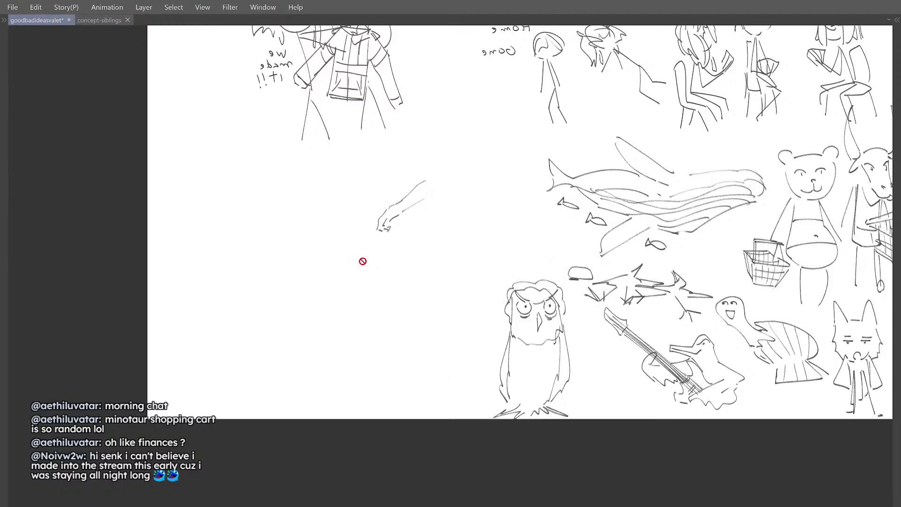
pyautogui.hotkey('ctrl', ',')
pyautogui.press('p')
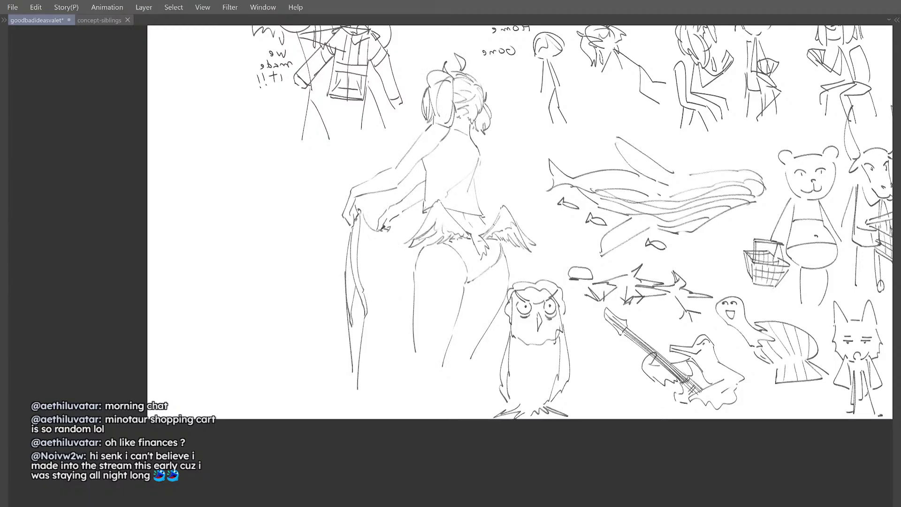
pyautogui.press('h')
pyautogui.moveTo(476, 237); pyautogui.dragTo(487, 297)
pyautogui.hotkey('ctrl', 'z')
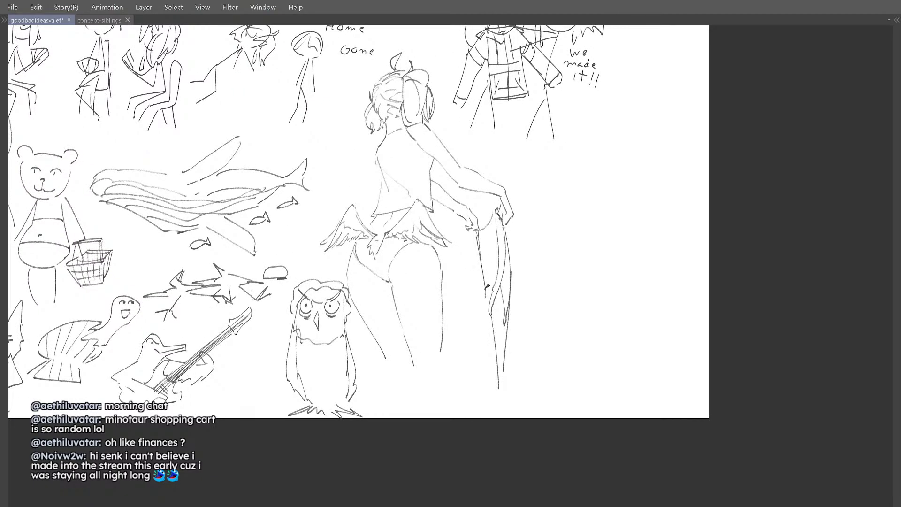
pyautogui.hotkey('ctrl', 'z')
pyautogui.hotkey('ctrl', 'z')
pyautogui.moveTo(473, 229); pyautogui.dragTo(493, 310)
pyautogui.moveTo(437, 270)
pyautogui.mouseDown()
pyautogui.moveTo(429, 267)
pyautogui.moveTo(417, 320)
pyautogui.mouseUp()
# Step: Erase the old waist line on the far side of the back and redraw it curving inward and flaring to the hem
pyautogui.scroll(-4, 429, 266)
pyautogui.scroll(2, 430, 266)
pyautogui.scroll(2, 378, 237)
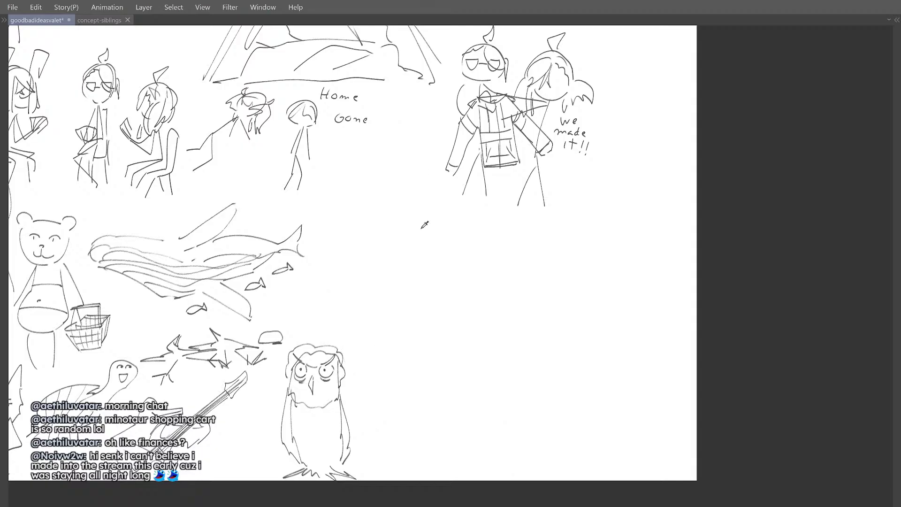
pyautogui.scroll(3, 381, 237)
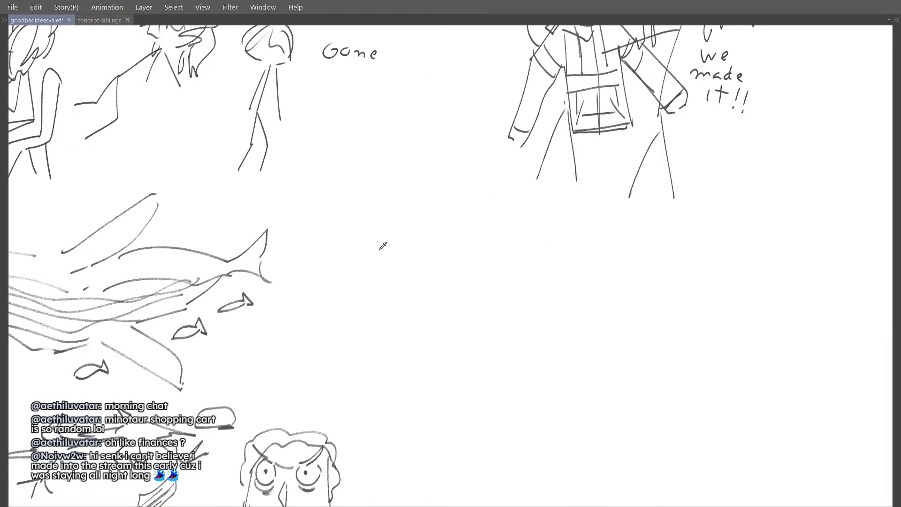
pyautogui.press('e')
pyautogui.moveTo(377, 249)
pyautogui.mouseDown()
pyautogui.moveTo(392, 293)
pyautogui.moveTo(382, 255)
pyautogui.moveTo(384, 279)
pyautogui.moveTo(384, 262)
pyautogui.moveTo(406, 293)
pyautogui.moveTo(400, 270)
pyautogui.moveTo(404, 287)
pyautogui.mouseUp()
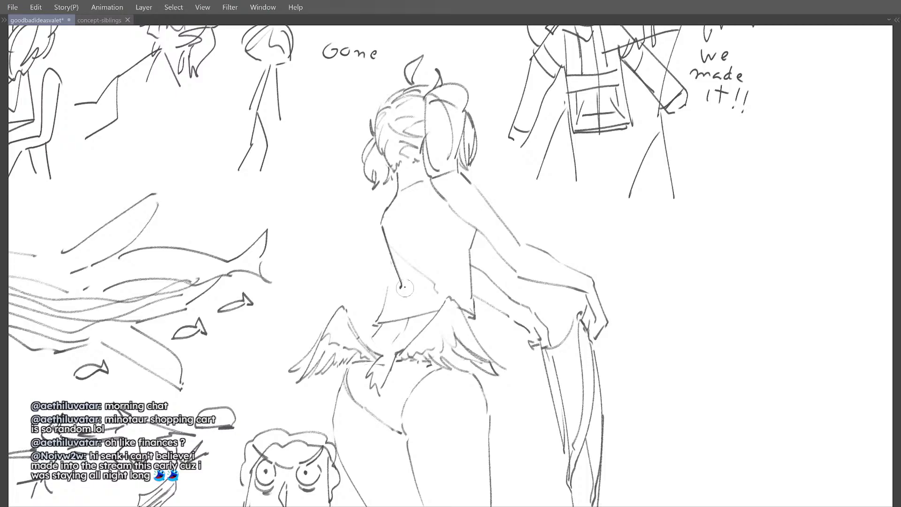
pyautogui.press('p')
pyautogui.moveTo(391, 258); pyautogui.dragTo(387, 304)
pyautogui.press('p')
pyautogui.moveTo(395, 269); pyautogui.dragTo(388, 297)
pyautogui.press('h')
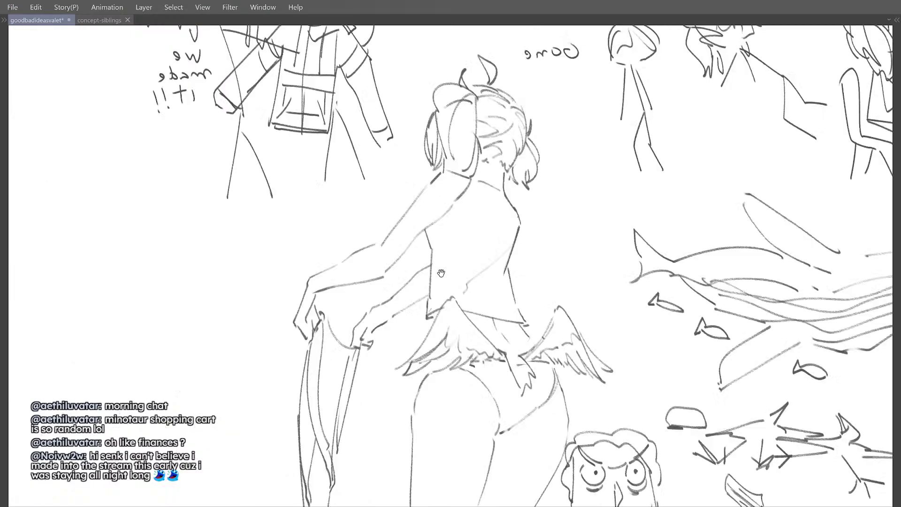
pyautogui.moveTo(460, 258); pyautogui.dragTo(476, 303)
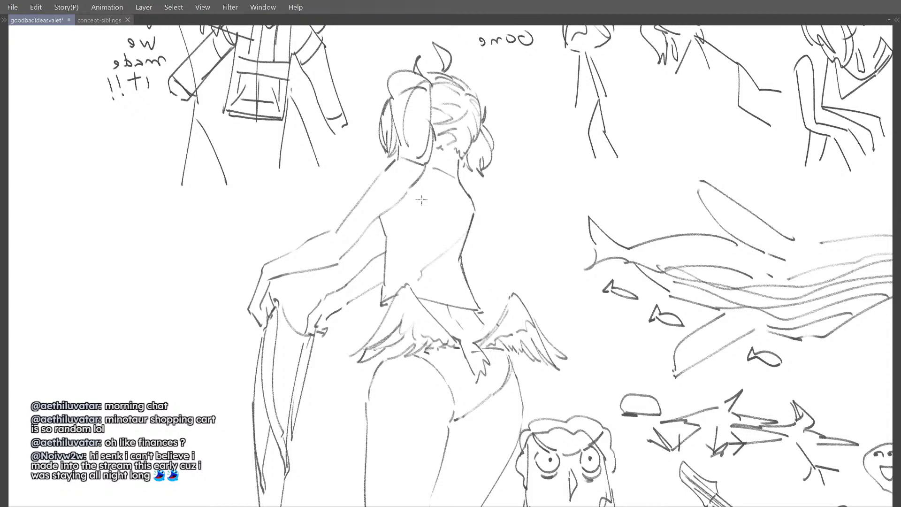
# Step: Check the back view of the hair and top in the concept-siblings drawing and return to the idea sheet
pyautogui.hotkey('ctrl', 'Tab')
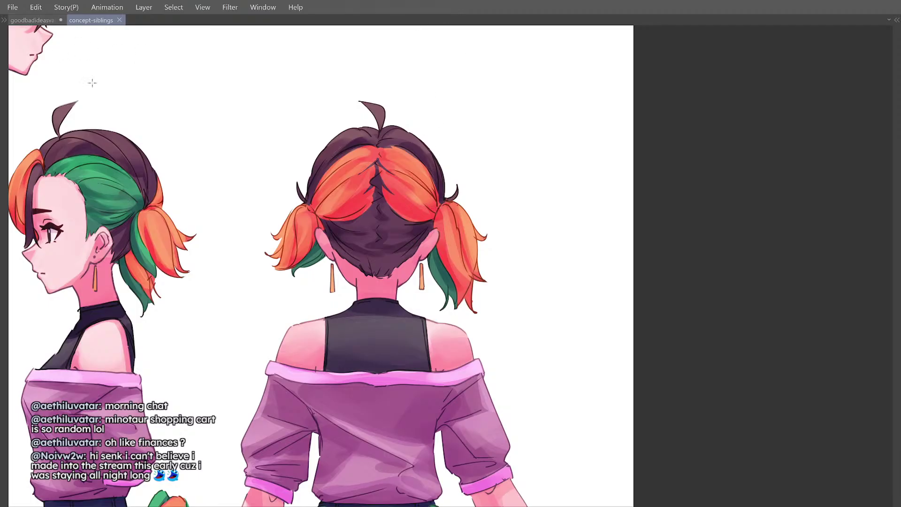
pyautogui.click(36, 19)
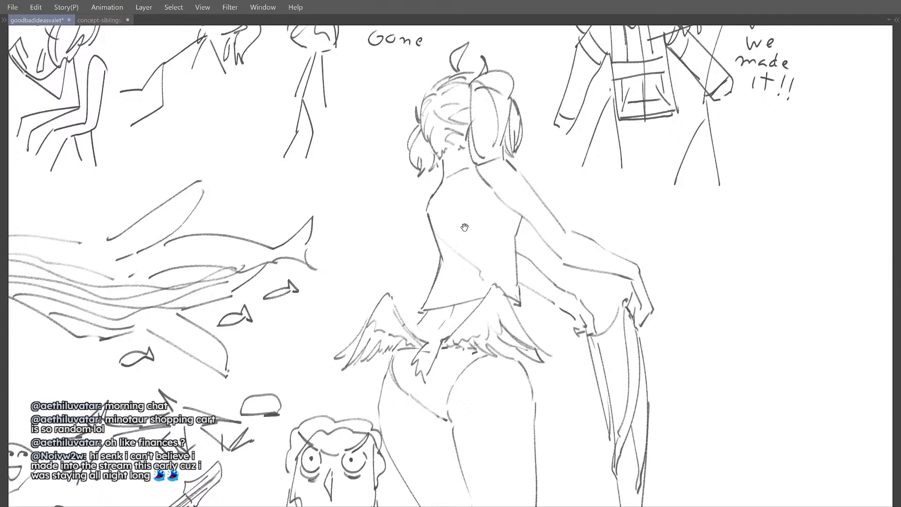
pyautogui.moveTo(465, 227); pyautogui.dragTo(407, 244)
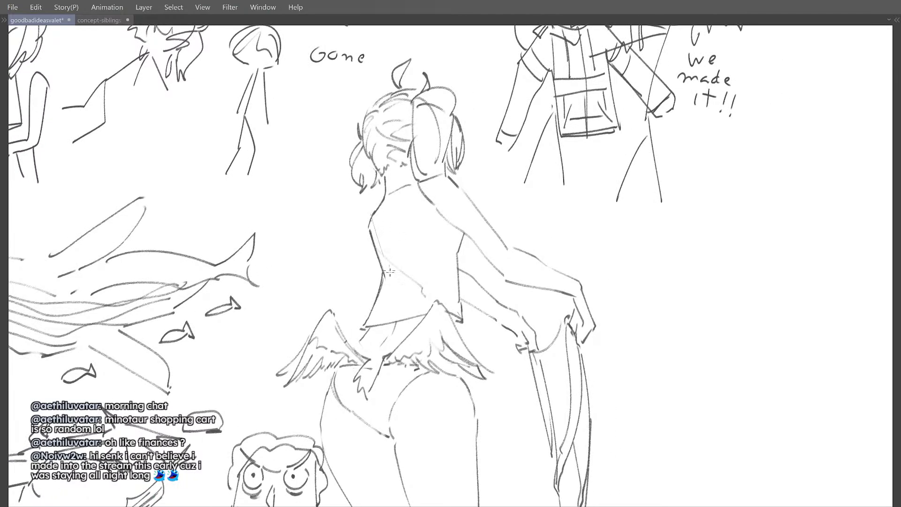
# Step: Draw the back neckline of the winged figure's top across the base of the neck
pyautogui.moveTo(407, 224)
pyautogui.mouseDown()
pyautogui.moveTo(391, 234)
pyautogui.moveTo(409, 186)
pyautogui.moveTo(374, 209)
pyautogui.mouseUp()
pyautogui.hotkey('ctrl', 'z')
pyautogui.hotkey('ctrl', 'x')
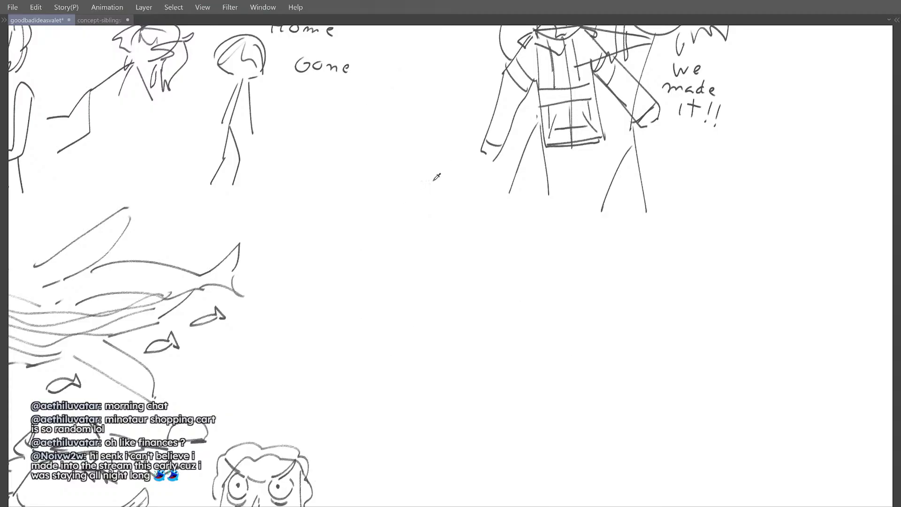
pyautogui.hotkey('ctrl', 'z')
pyautogui.press('e')
pyautogui.moveTo(430, 175)
pyautogui.mouseDown()
pyautogui.moveTo(480, 154)
pyautogui.moveTo(441, 176)
pyautogui.moveTo(440, 207)
pyautogui.mouseUp()
pyautogui.press('h')
pyautogui.press('h')
pyautogui.hotkey('ctrl', 'z')
pyautogui.moveTo(444, 185); pyautogui.dragTo(438, 201)
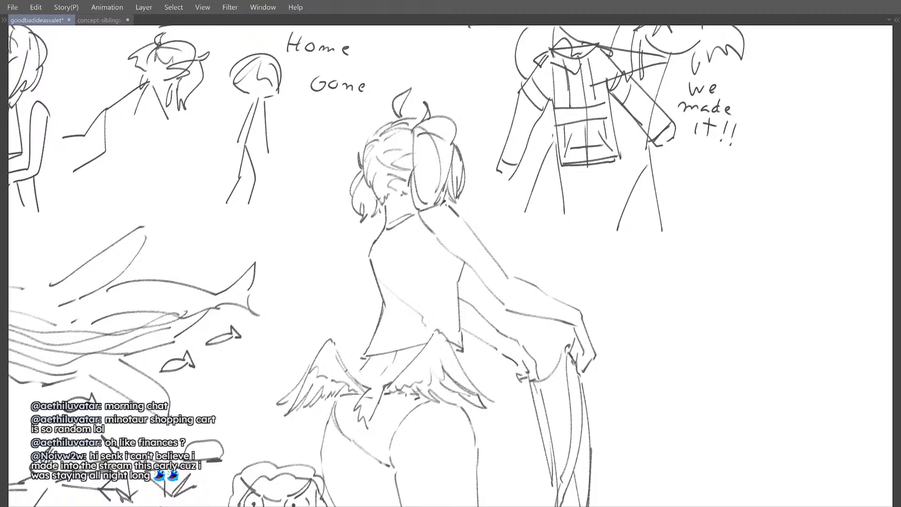
pyautogui.press('h')
# Step: Draw the curved armhole of the winged figure's top below the shoulder of the arm reaching toward the cloth
pyautogui.scroll(-2, 477, 182)
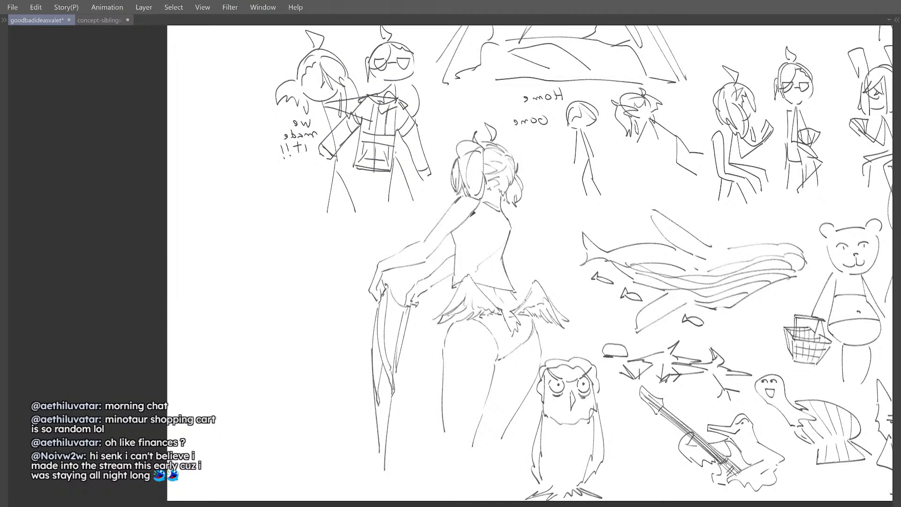
pyautogui.press('h')
pyautogui.scroll(3, 469, 216)
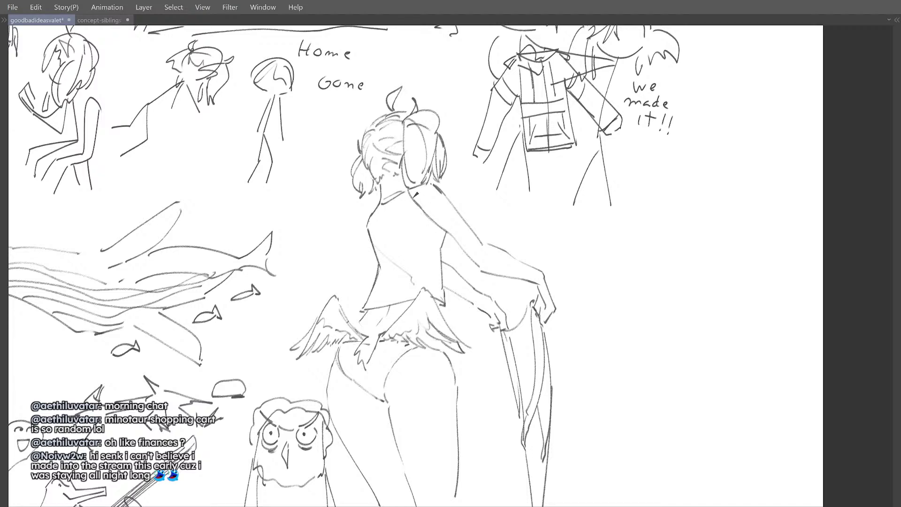
pyautogui.moveTo(416, 194); pyautogui.dragTo(443, 233)
pyautogui.hotkey('ctrl', 'z')
pyautogui.moveTo(428, 200); pyautogui.dragTo(425, 225)
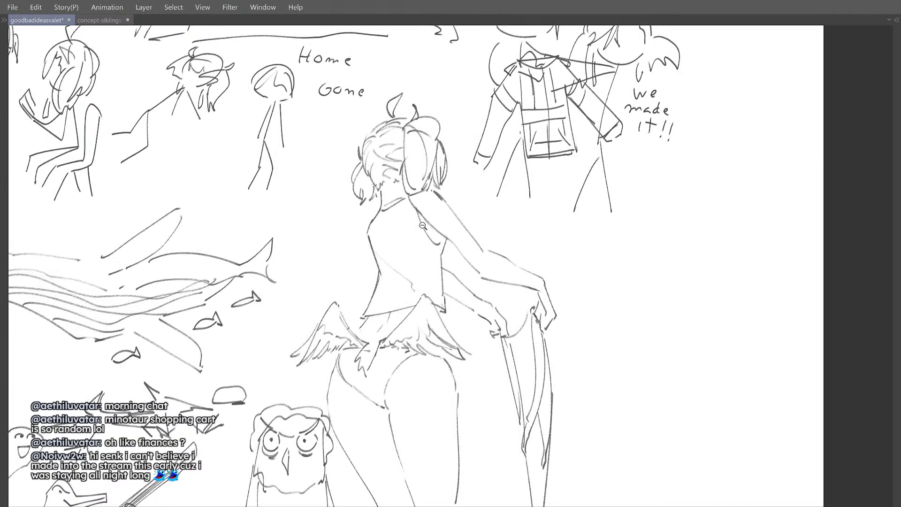
pyautogui.scroll(-2, 426, 236)
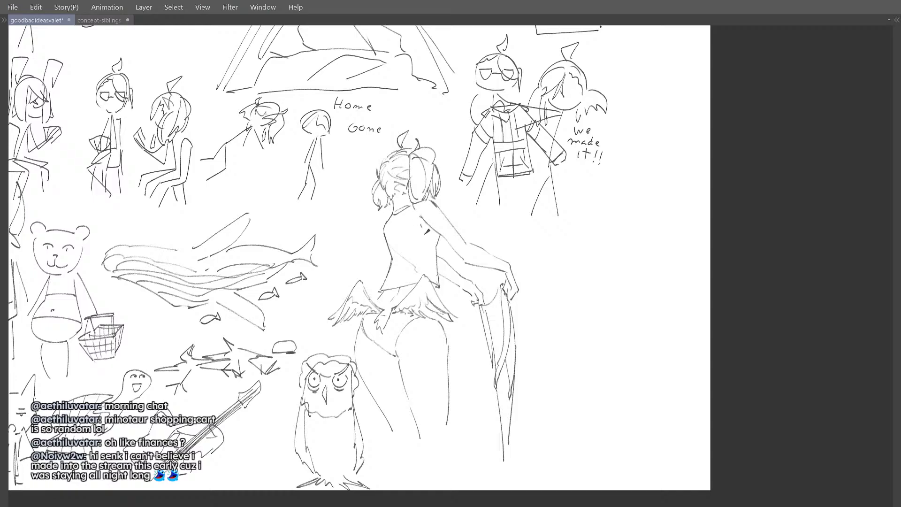
pyautogui.hotkey('ctrl', 'z')
pyautogui.moveTo(419, 223)
pyautogui.mouseDown()
pyautogui.moveTo(488, 222)
pyautogui.moveTo(465, 245)
pyautogui.mouseUp()
pyautogui.press('h')
pyautogui.scroll(1, 529, 223)
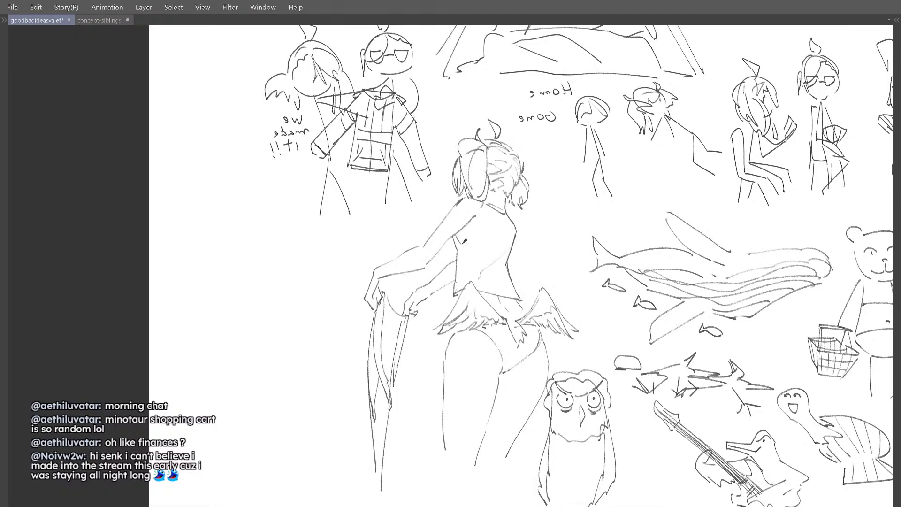
pyautogui.press('h')
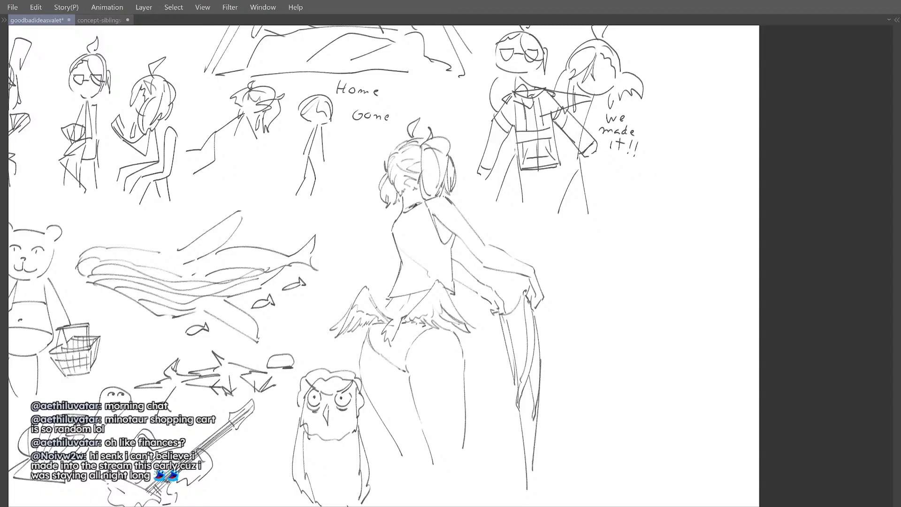
# Step: Inspect the winged figure's pose and proportions in normal and mirrored views against the surrounding sheet of sketches
pyautogui.scroll(-4, 421, 200)
pyautogui.scroll(5, 422, 202)
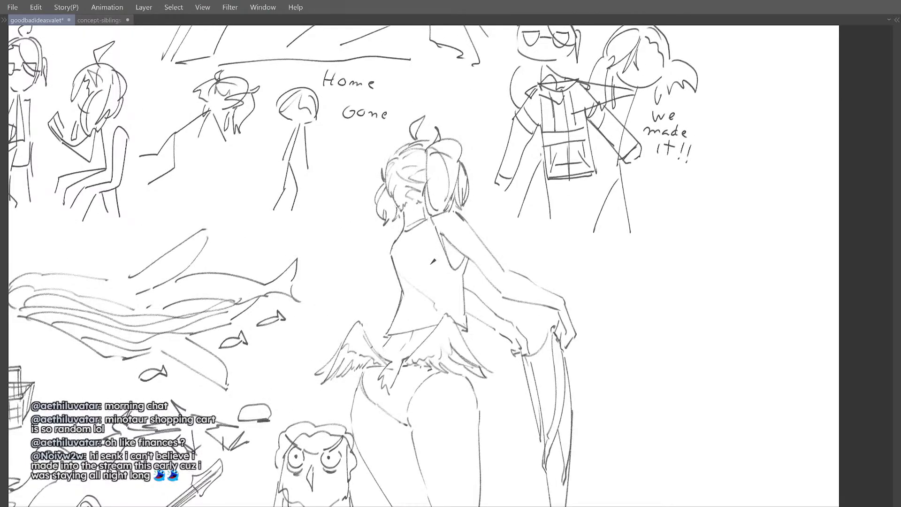
pyautogui.scroll(-4, 430, 202)
pyautogui.scroll(3, 446, 256)
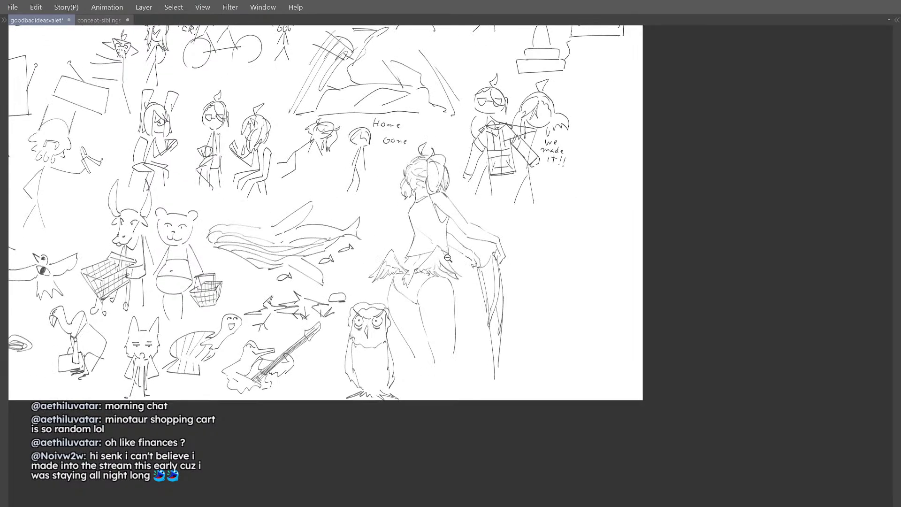
pyautogui.press('h')
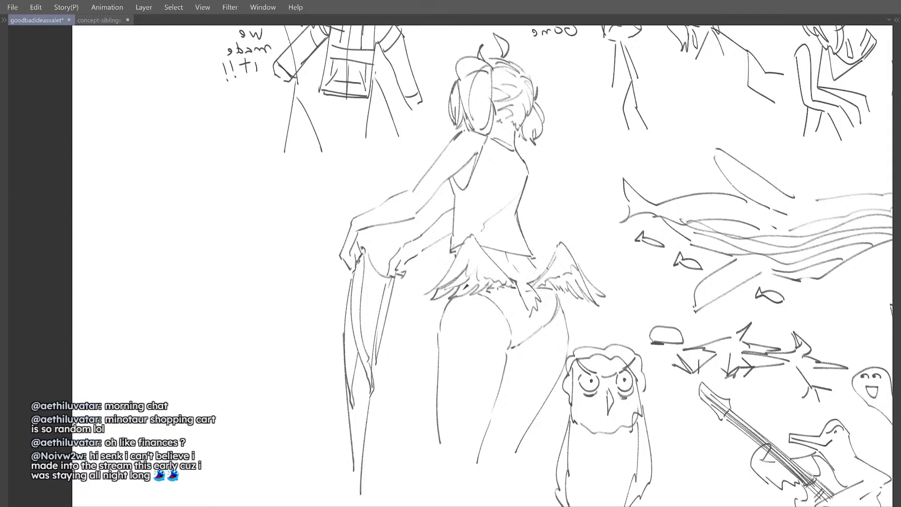
pyautogui.press('h')
pyautogui.scroll(-3, 458, 291)
pyautogui.moveTo(438, 186); pyautogui.dragTo(429, 203)
pyautogui.scroll(2, 458, 196)
pyautogui.scroll(-3, 417, 190)
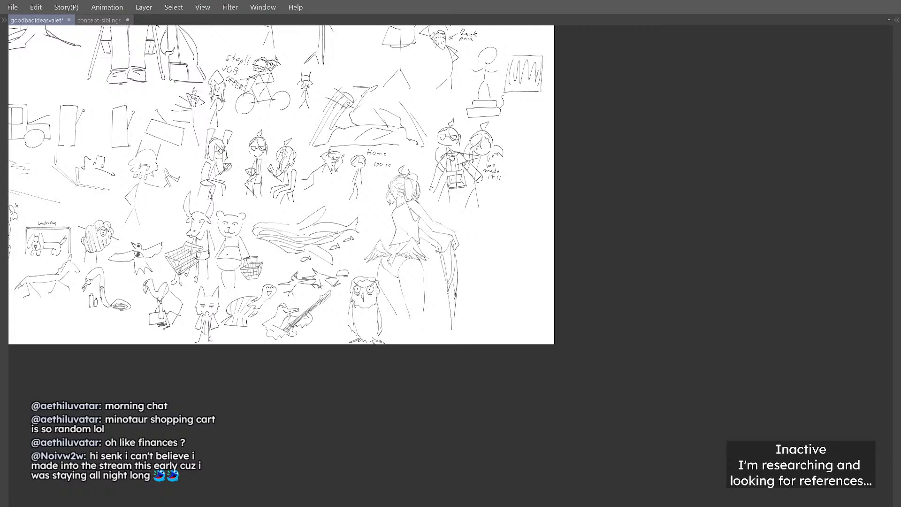
pyautogui.moveTo(431, 182); pyautogui.dragTo(409, 204)
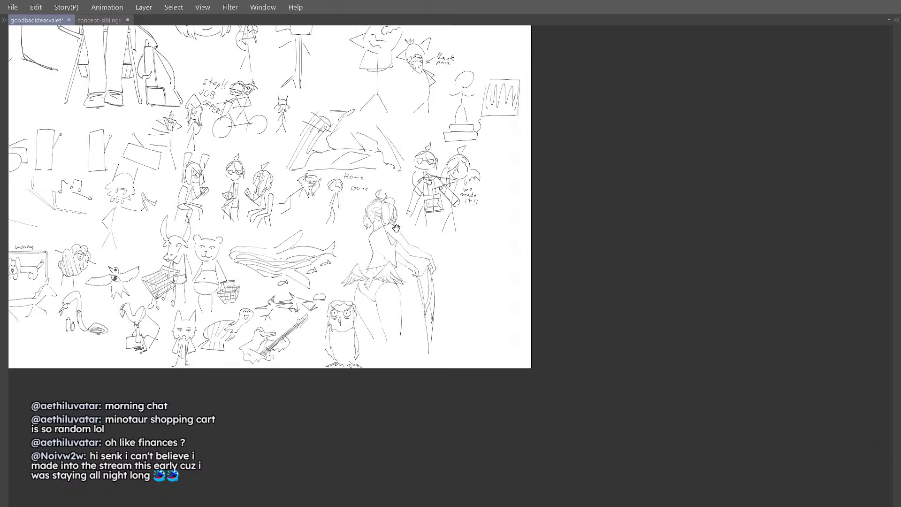
pyautogui.scroll(1, 379, 237)
pyautogui.moveTo(379, 237); pyautogui.dragTo(360, 248)
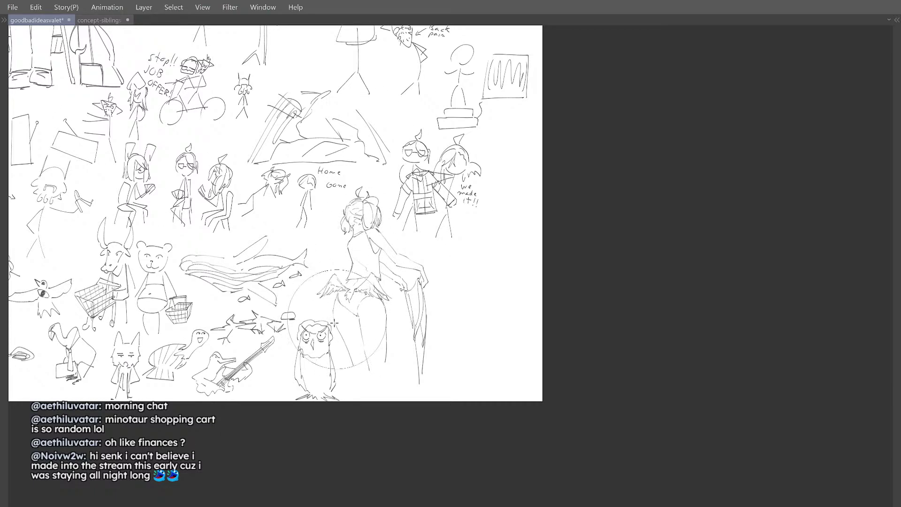
pyautogui.press('h')
pyautogui.press('h')
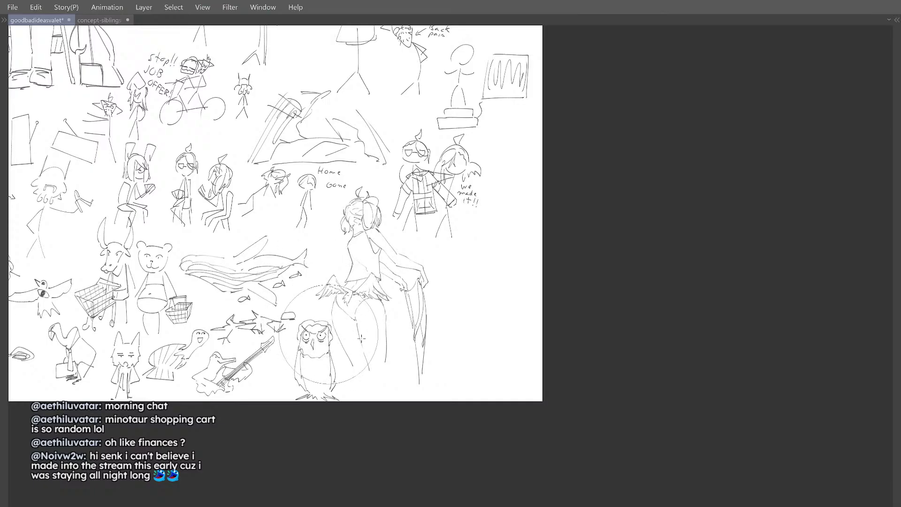
pyautogui.press('h')
pyautogui.press('h')
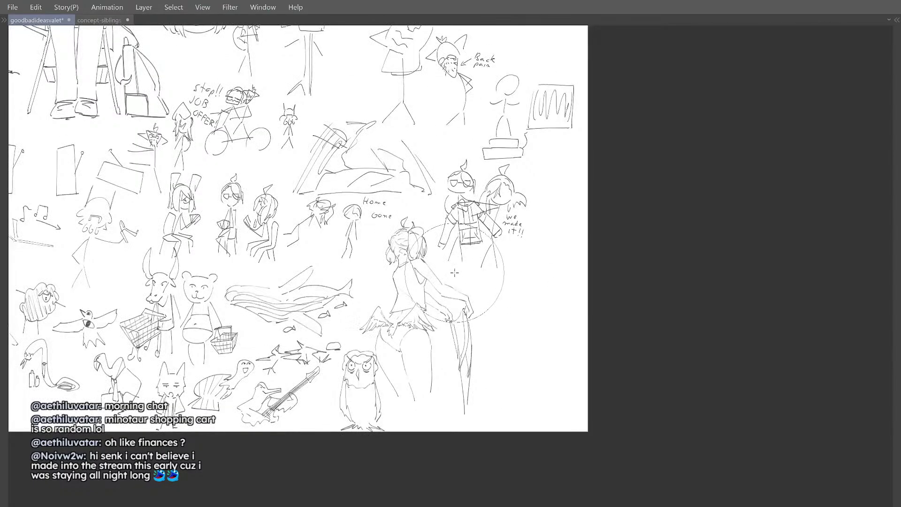
pyautogui.press('h')
pyautogui.moveTo(502, 270); pyautogui.dragTo(471, 269)
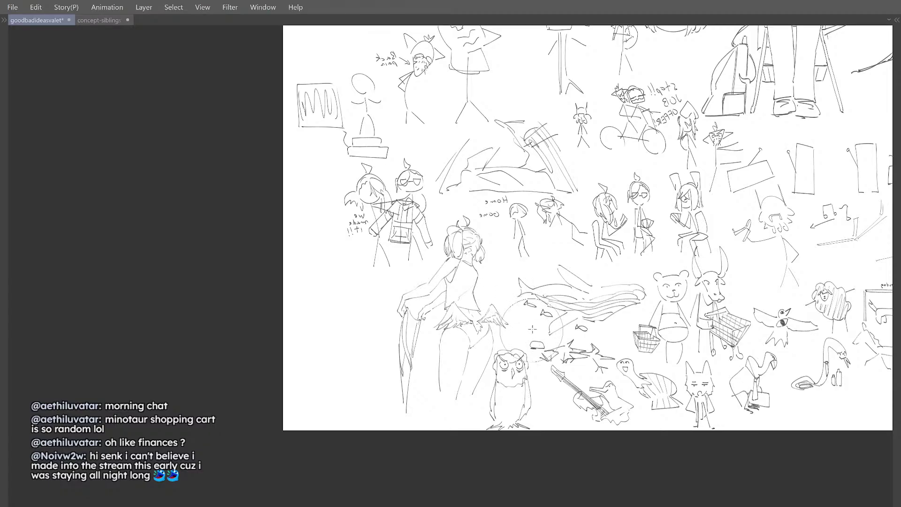
# Step: Try to push the figure's arms and held cloth closer to the body with an enlarged Liquify brush
pyautogui.press(']')
pyautogui.press(']')
pyautogui.press(']')
pyautogui.moveTo(431, 316); pyautogui.dragTo(436, 314)
pyautogui.press('h')
pyautogui.moveTo(439, 247); pyautogui.dragTo(435, 246)
pyautogui.press('h')
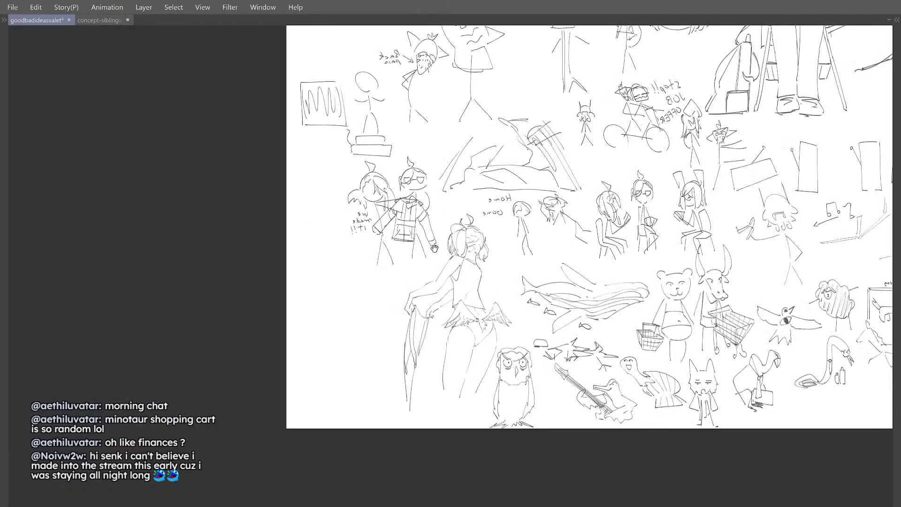
pyautogui.hotkey('ctrl', 'z')
# Step: Reduce the Liquify brush size and nudge the figure's inner thigh contour below the wings
pyautogui.moveTo(456, 346); pyautogui.dragTo(439, 335)
pyautogui.hotkey('ctrl', '+')
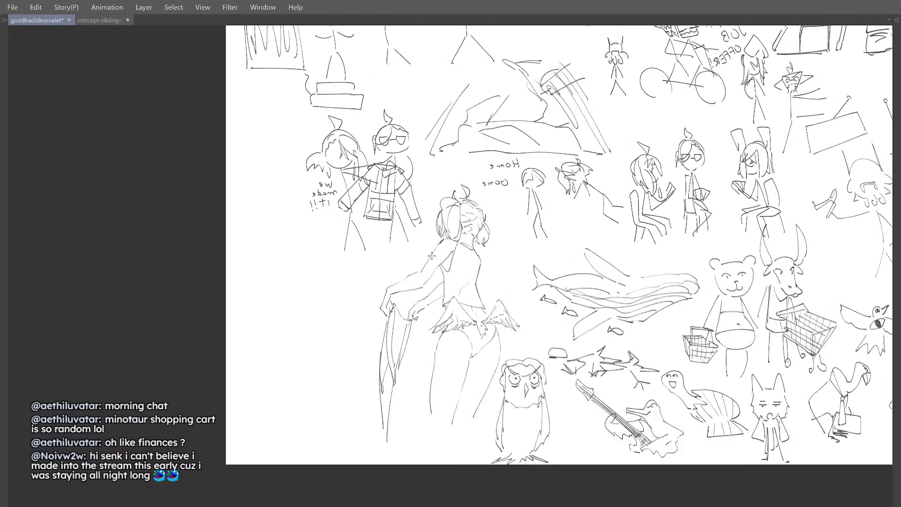
pyautogui.moveTo(434, 372); pyautogui.dragTo(417, 344)
pyautogui.press('[')
pyautogui.press('[')
pyautogui.press('[')
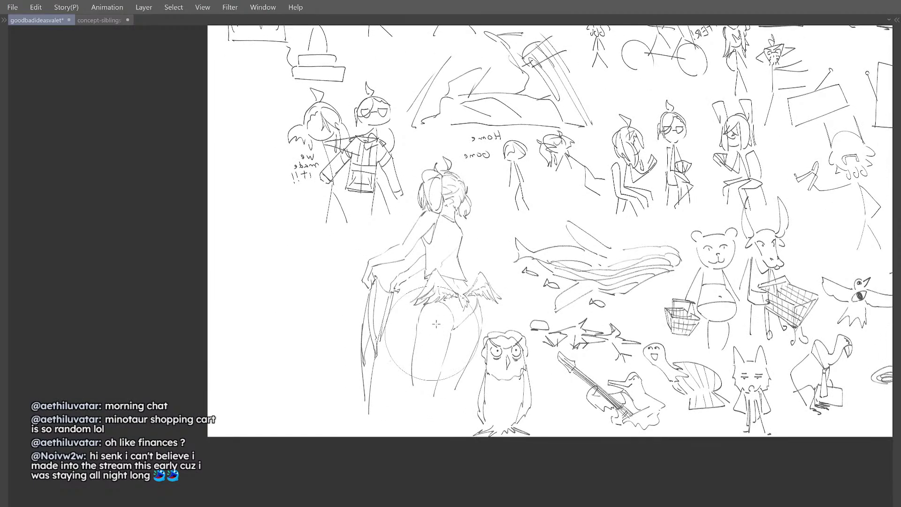
pyautogui.press('[')
pyautogui.press('[')
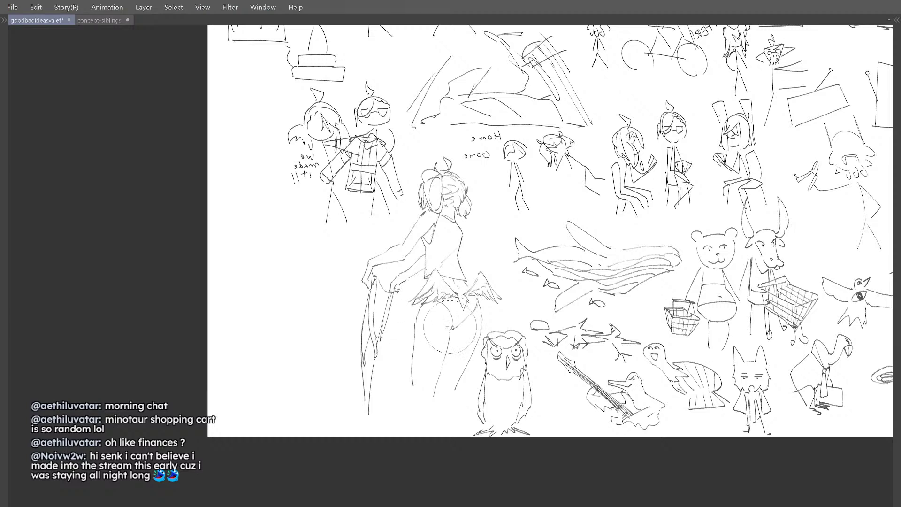
pyautogui.press('h')
pyautogui.moveTo(448, 315); pyautogui.dragTo(446, 306)
pyautogui.hotkey('ctrl', '+')
pyautogui.press('p')
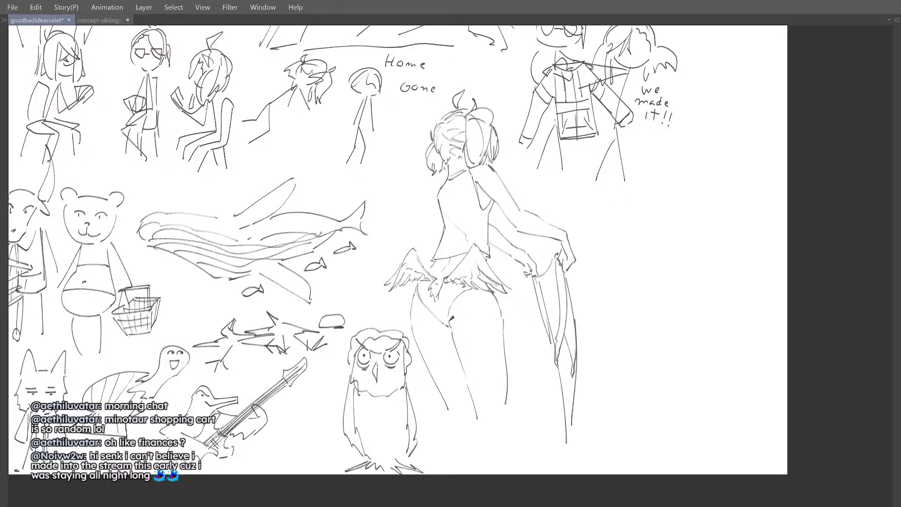
# Step: Remove the outer contour of the figure's leg beside the held cloth
pyautogui.press('h')
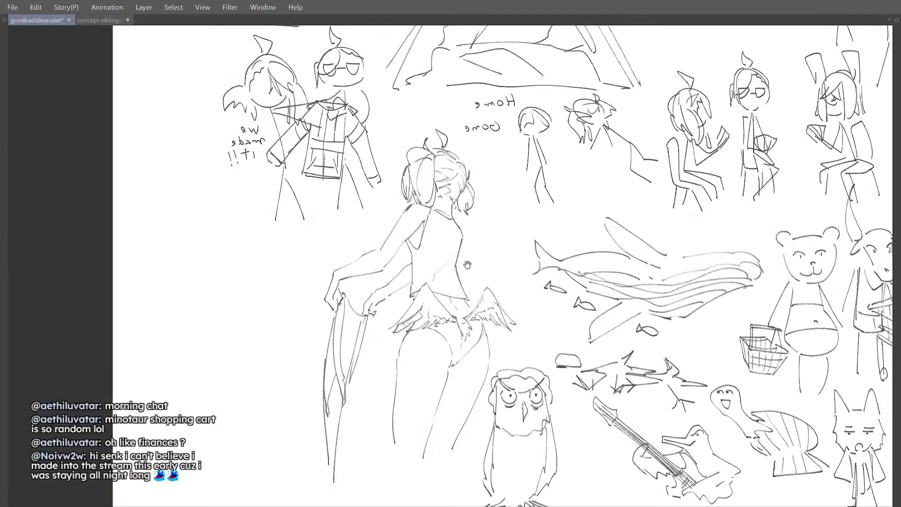
pyautogui.scroll(-2, 443, 242)
pyautogui.scroll(-1, 443, 242)
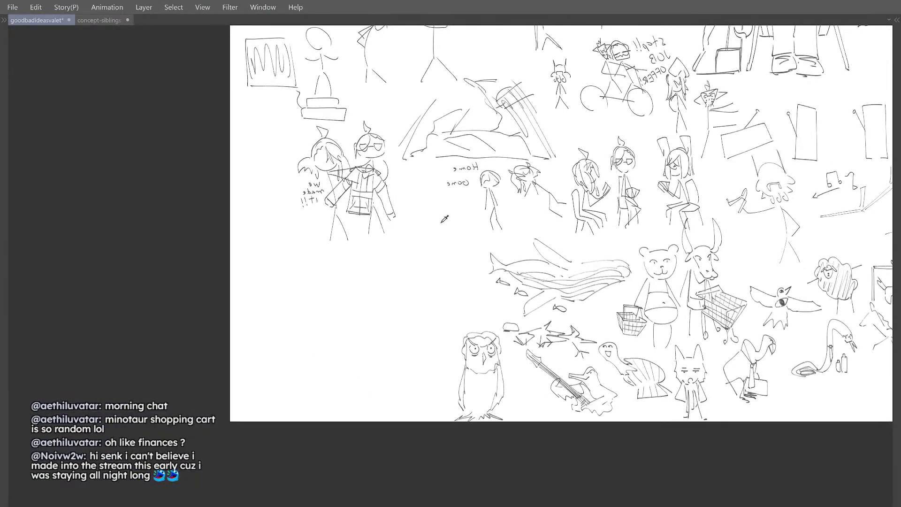
pyautogui.moveTo(370, 271); pyautogui.dragTo(382, 272)
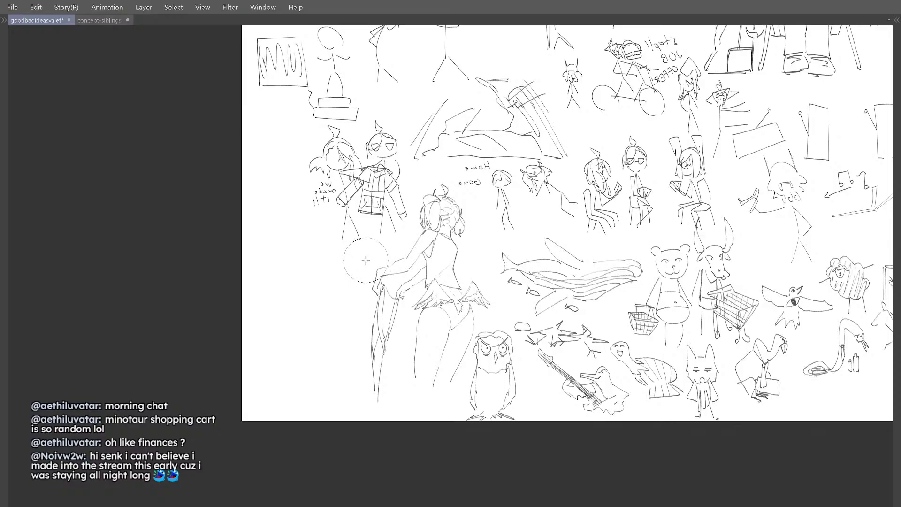
pyautogui.press('h')
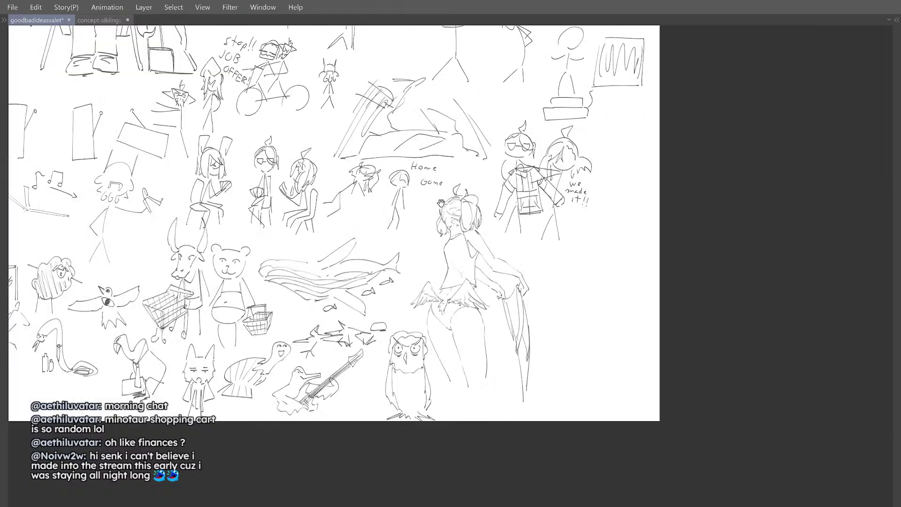
pyautogui.scroll(-1, 417, 268)
pyautogui.scroll(1, 418, 268)
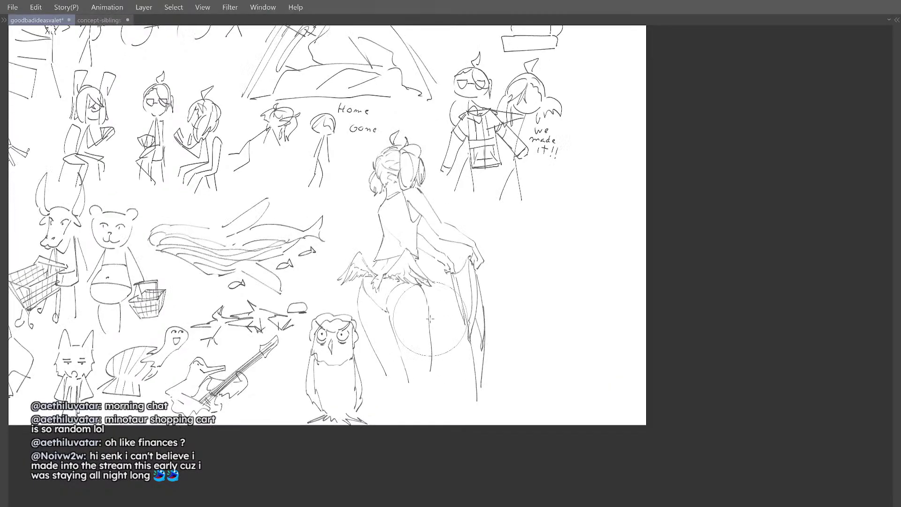
pyautogui.moveTo(428, 322); pyautogui.dragTo(433, 362)
pyautogui.press('h')
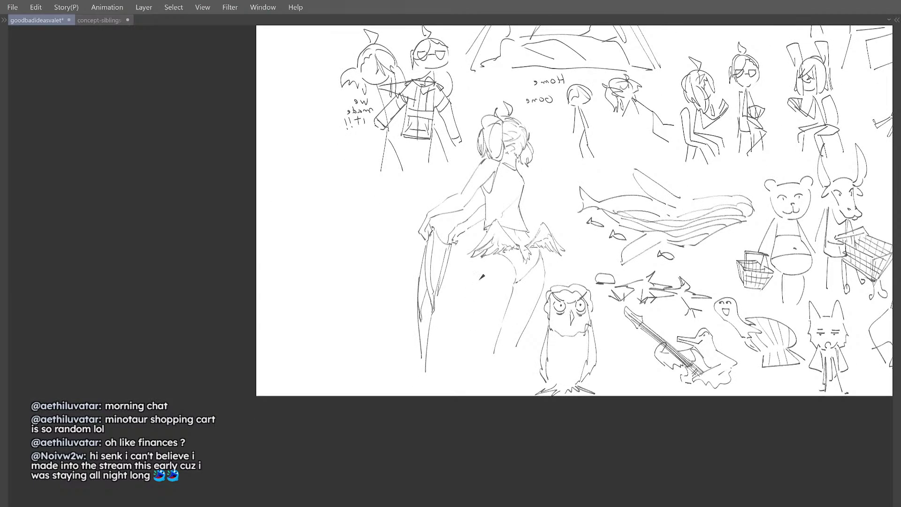
# Step: Redraw the outer contour of the leg beside the cloth as one smooth curve from the hip downward
pyautogui.moveTo(482, 258)
pyautogui.mouseDown()
pyautogui.moveTo(463, 351)
pyautogui.moveTo(469, 326)
pyautogui.mouseUp()
pyautogui.hotkey('ctrl', 'z')
pyautogui.hotkey('ctrl', 'z')
pyautogui.hotkey('ctrl', 'z')
pyautogui.hotkey('ctrl', 'z')
pyautogui.hotkey('ctrl', 'z')
pyautogui.moveTo(483, 257); pyautogui.dragTo(467, 340)
pyautogui.hotkey('ctrl', 'z')
pyautogui.hotkey('ctrl', 'z')
pyautogui.moveTo(482, 256); pyautogui.dragTo(470, 336)
pyautogui.press('h')
pyautogui.moveTo(453, 230); pyautogui.dragTo(453, 197)
pyautogui.press('h')
pyautogui.moveTo(492, 292); pyautogui.dragTo(516, 291)
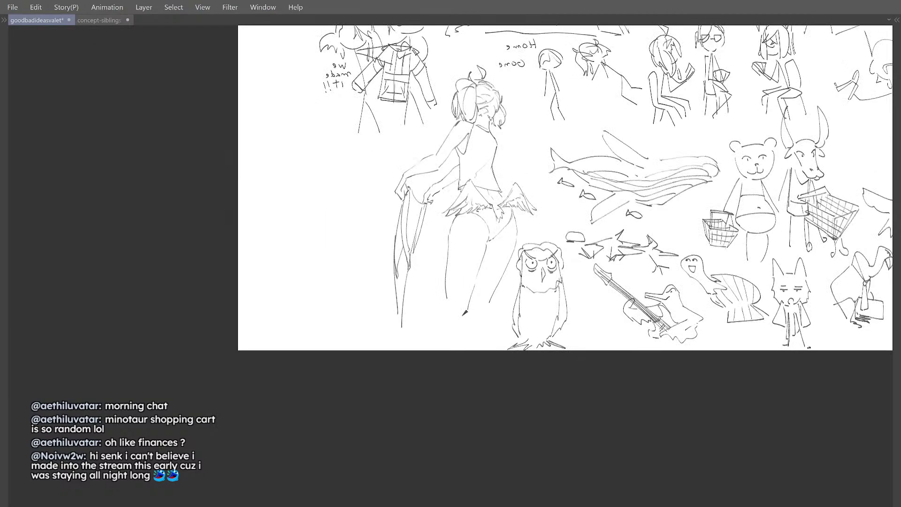
pyautogui.press('h')
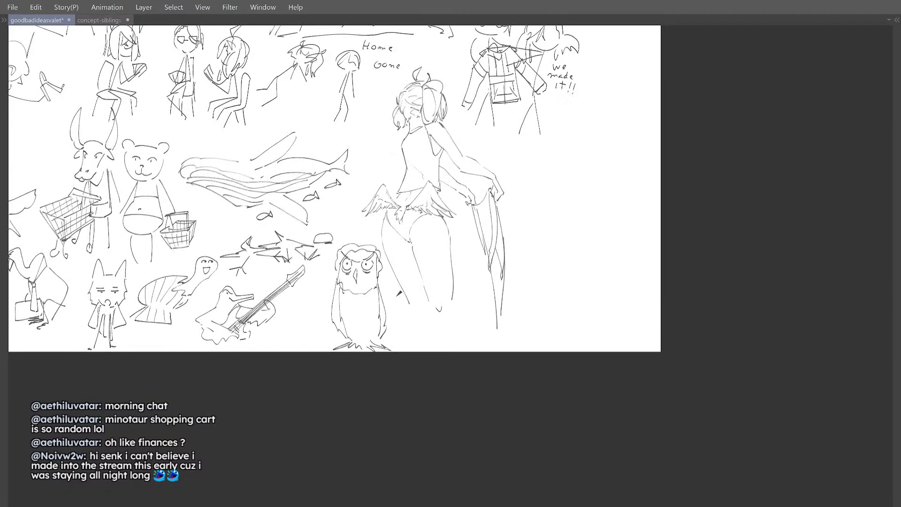
# Step: Extend the inner contour of the leg beside the cloth downward with a short stroke
pyautogui.hotkey('ctrl', 'z')
pyautogui.moveTo(413, 311); pyautogui.dragTo(428, 340)
pyautogui.hotkey('ctrl', 'z')
pyautogui.moveTo(432, 306); pyautogui.dragTo(434, 332)
pyautogui.hotkey('ctrl', 'z')
pyautogui.moveTo(432, 304); pyautogui.dragTo(436, 322)
pyautogui.hotkey('ctrl', 'z')
pyautogui.moveTo(425, 300); pyautogui.dragTo(434, 330)
pyautogui.moveTo(463, 205); pyautogui.dragTo(456, 218)
# Step: Examine the winged figure's legs and overall balance in normal and mirrored views and against the entire sketch sheet
pyautogui.press('h')
pyautogui.press('h')
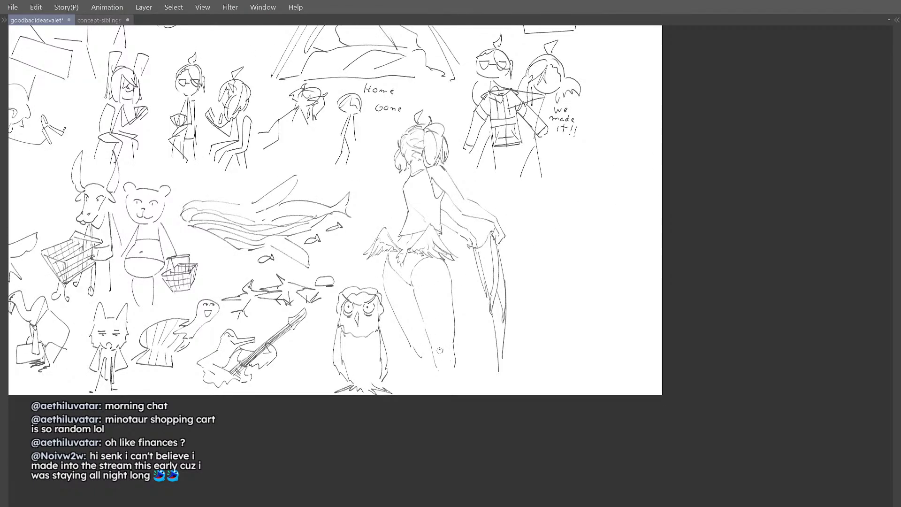
pyautogui.scroll(-3, 429, 263)
pyautogui.press('h')
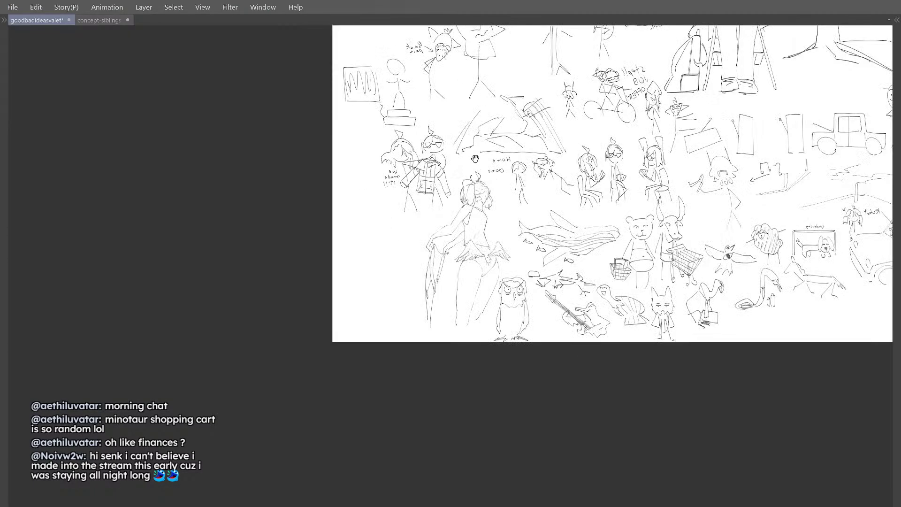
pyautogui.press('h')
pyautogui.moveTo(459, 229); pyautogui.dragTo(448, 225)
pyautogui.moveTo(443, 323); pyautogui.dragTo(458, 325)
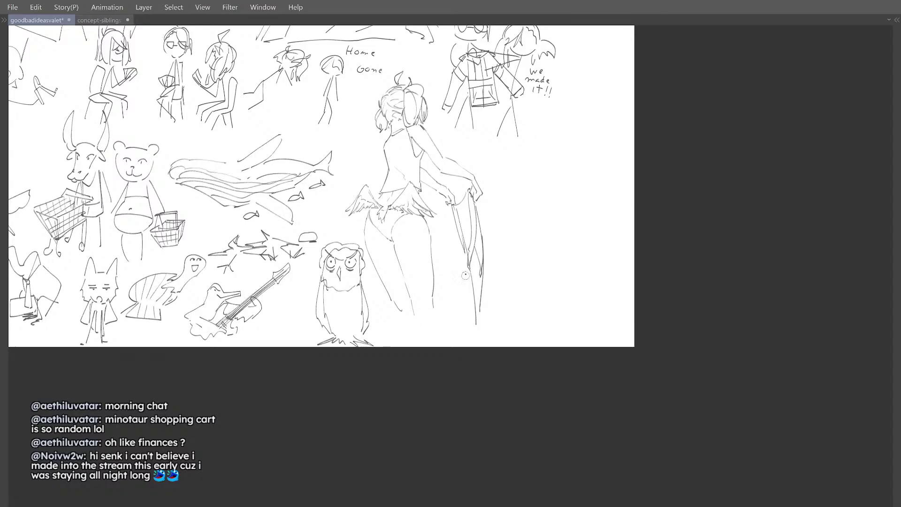
pyautogui.moveTo(444, 187); pyautogui.dragTo(440, 204)
pyautogui.moveTo(440, 204); pyautogui.dragTo(435, 204)
pyautogui.press('-')
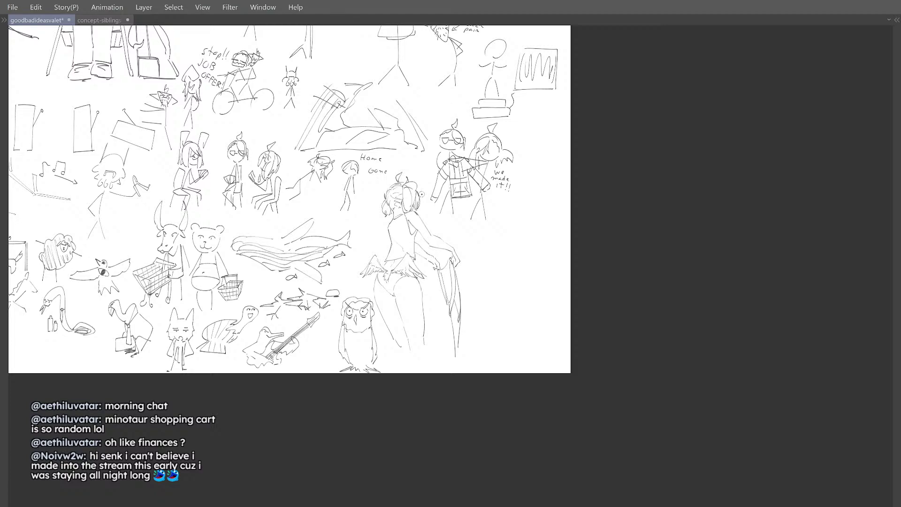
pyautogui.moveTo(453, 211); pyautogui.dragTo(396, 231)
pyautogui.scroll(3, 446, 188)
pyautogui.scroll(-5, 422, 225)
pyautogui.moveTo(403, 183); pyautogui.dragTo(411, 202)
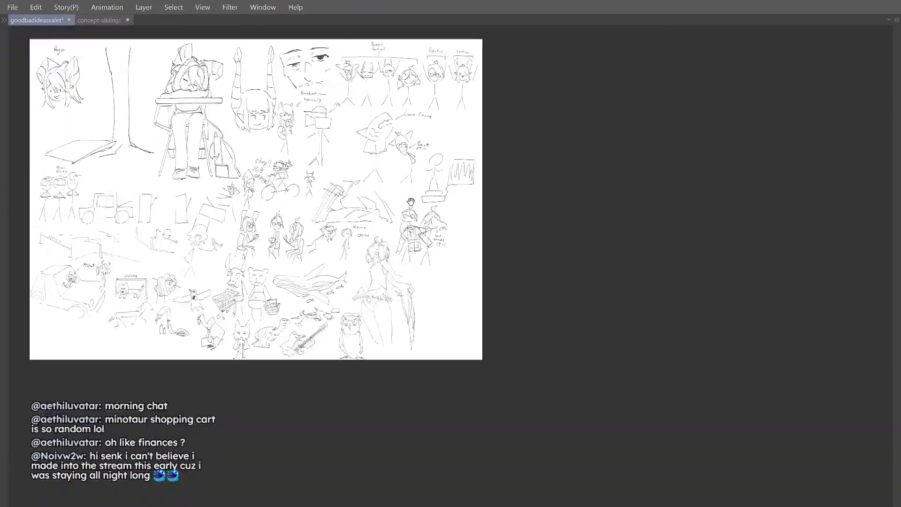
pyautogui.scroll(5, 411, 202)
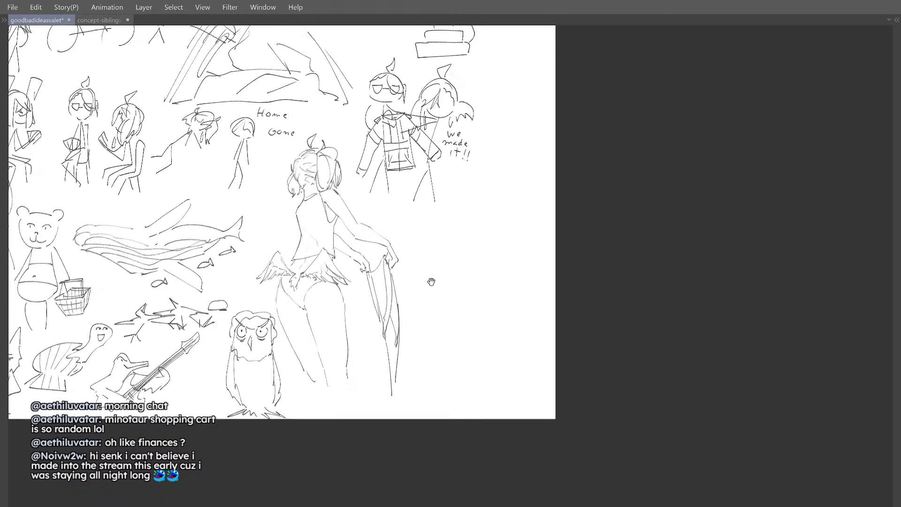
pyautogui.moveTo(432, 282); pyautogui.dragTo(426, 292)
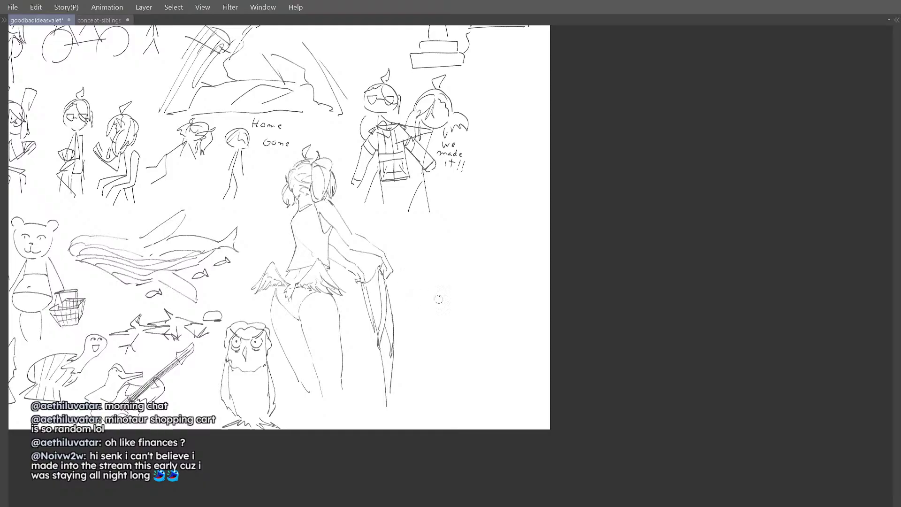
pyautogui.moveTo(425, 248); pyautogui.dragTo(414, 253)
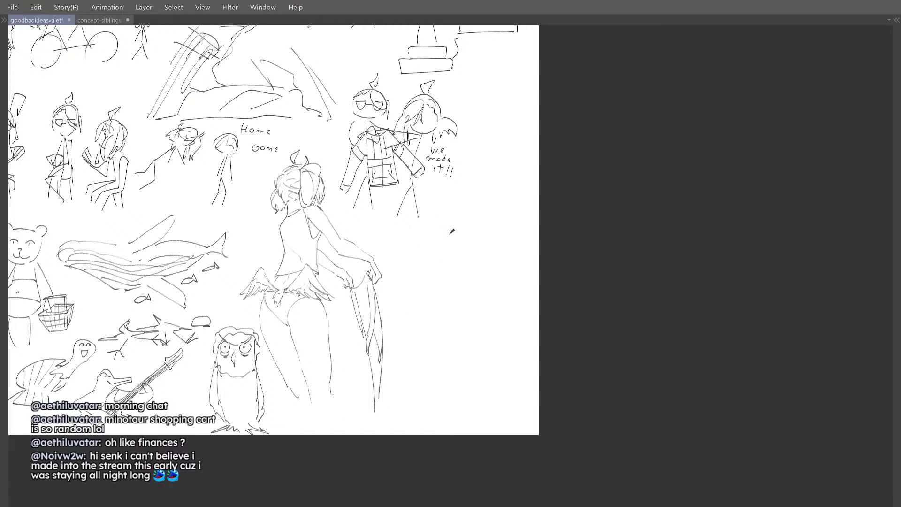
pyautogui.moveTo(447, 233)
pyautogui.mouseDown()
pyautogui.moveTo(432, 248)
pyautogui.moveTo(423, 268)
pyautogui.mouseUp()
pyautogui.moveTo(415, 258); pyautogui.dragTo(438, 231)
pyautogui.hotkey('ctrl', 'z')
pyautogui.moveTo(411, 281)
pyautogui.mouseDown()
pyautogui.moveTo(423, 242)
pyautogui.moveTo(458, 225)
pyautogui.moveTo(441, 220)
pyautogui.mouseUp()
pyautogui.hotkey('ctrl', 'z')
pyautogui.hotkey('ctrl', 'z')
pyautogui.hotkey('ctrl', 'z')
pyautogui.hotkey('ctrl', 'z')
pyautogui.hotkey('ctrl', 'z')
pyautogui.moveTo(403, 261)
pyautogui.mouseDown()
pyautogui.moveTo(407, 218)
pyautogui.moveTo(436, 233)
pyautogui.moveTo(439, 226)
pyautogui.mouseUp()
pyautogui.keyDown('alt'); pyautogui.click(437, 232); pyautogui.keyUp('alt')
pyautogui.scroll(2, 436, 232)
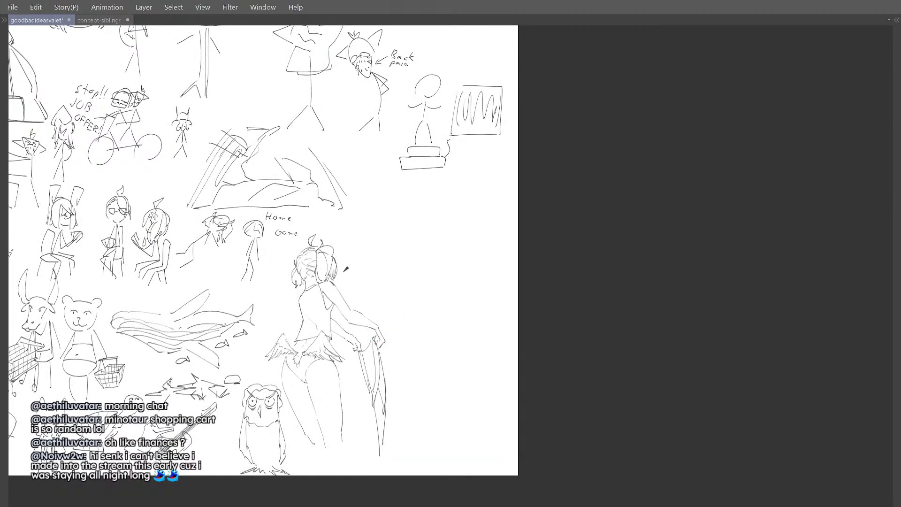
# Step: Sketch the domed top of a new head in the empty space beside the winged figure
pyautogui.hotkey('ctrl', 'Tab')
pyautogui.hotkey('ctrl', 'Tab')
pyautogui.scroll(-1, 423, 263)
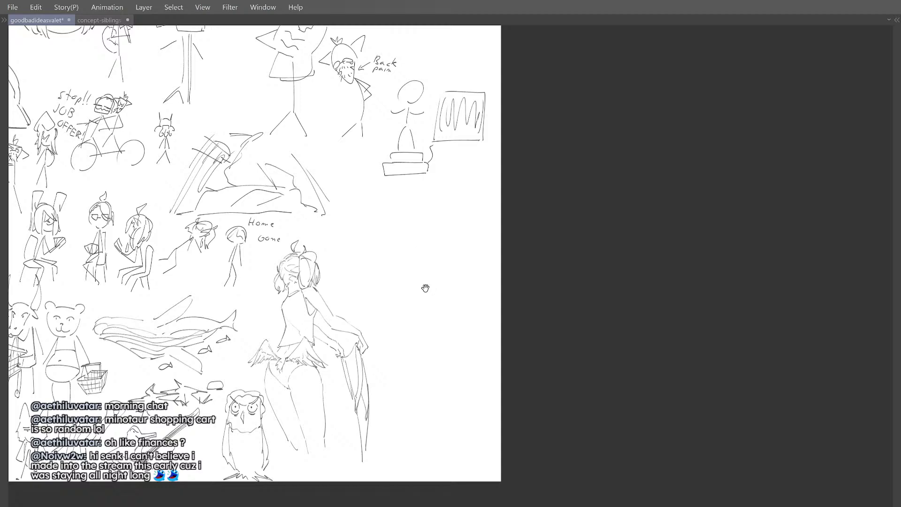
pyautogui.scroll(-1, 413, 287)
pyautogui.scroll(2, 402, 286)
pyautogui.moveTo(386, 246)
pyautogui.mouseDown()
pyautogui.moveTo(388, 238)
pyautogui.moveTo(464, 231)
pyautogui.mouseUp()
pyautogui.hotkey('ctrl', 'z')
pyautogui.moveTo(391, 235); pyautogui.dragTo(443, 231)
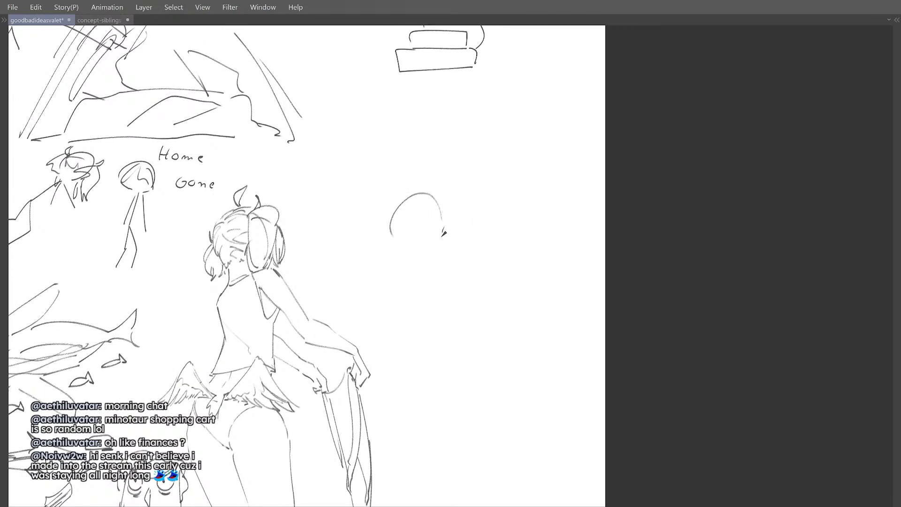
# Step: Examine the back and side views of the short-haired sibling with glasses on the concept-siblings sheet
pyautogui.hotkey('ctrl', 'Tab')
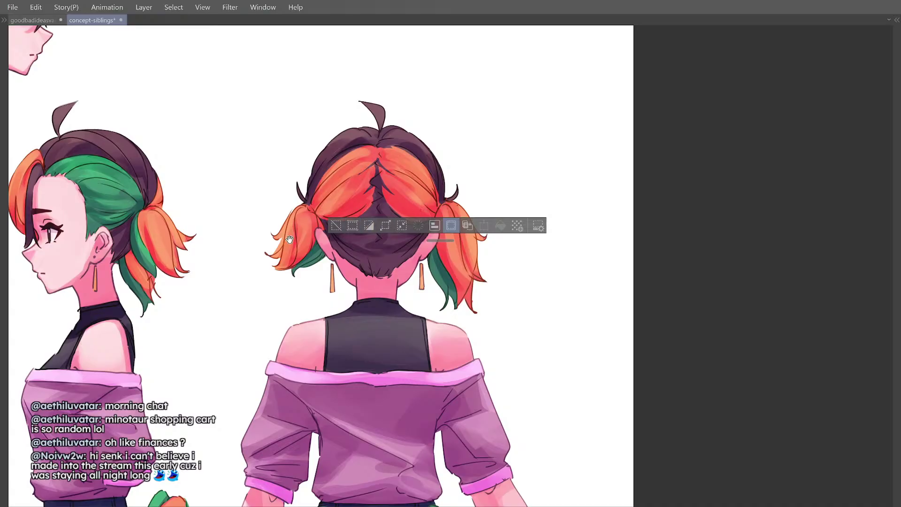
pyautogui.scroll(-4, 310, 237)
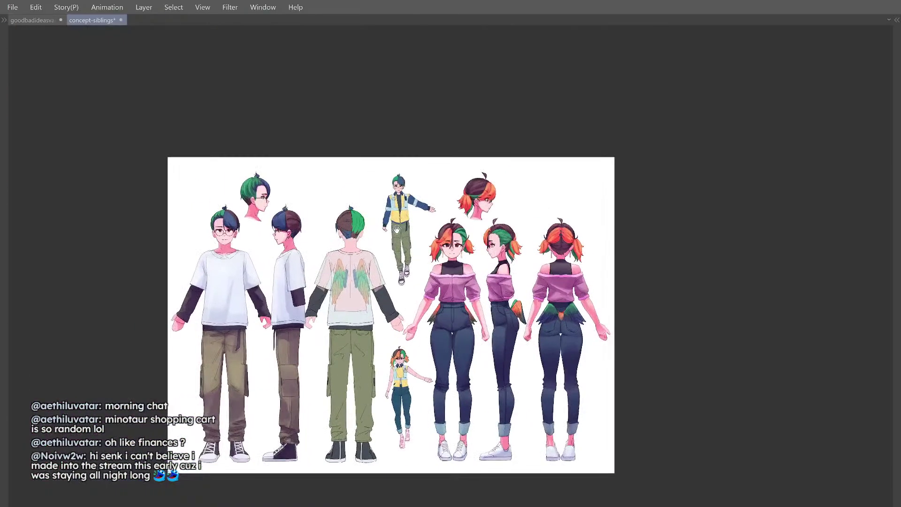
pyautogui.moveTo(397, 230); pyautogui.dragTo(506, 234)
pyautogui.scroll(3, 465, 239)
pyautogui.scroll(3, 442, 230)
pyautogui.moveTo(671, 234); pyautogui.dragTo(404, 217)
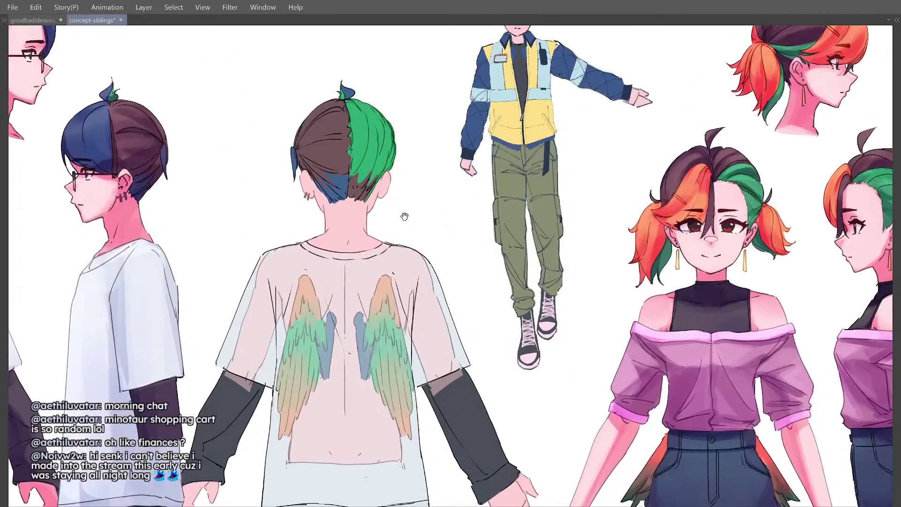
pyautogui.scroll(-1, 404, 216)
pyautogui.hotkey('ctrl', 'Tab')
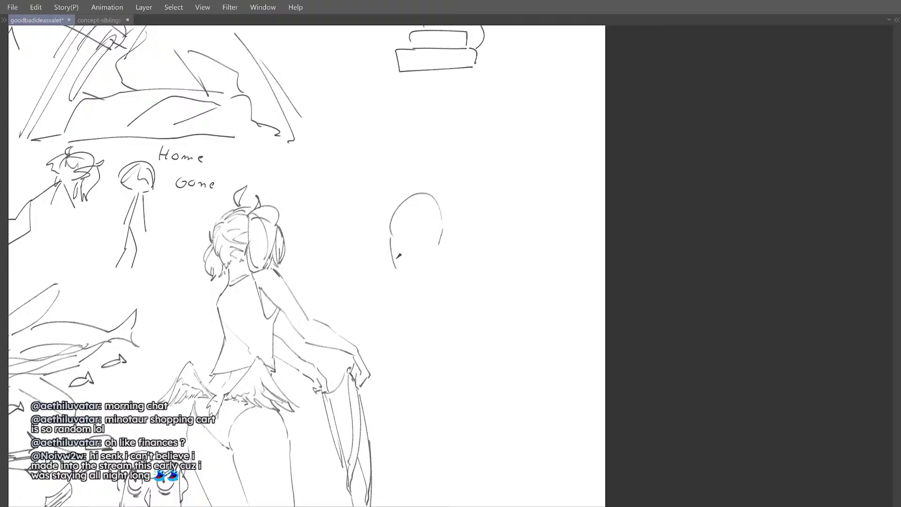
# Step: Add the cheek line and the ear to the new head, following the concept-siblings reference
pyautogui.moveTo(390, 228); pyautogui.dragTo(406, 261)
pyautogui.hotkey('ctrl', 'Tab')
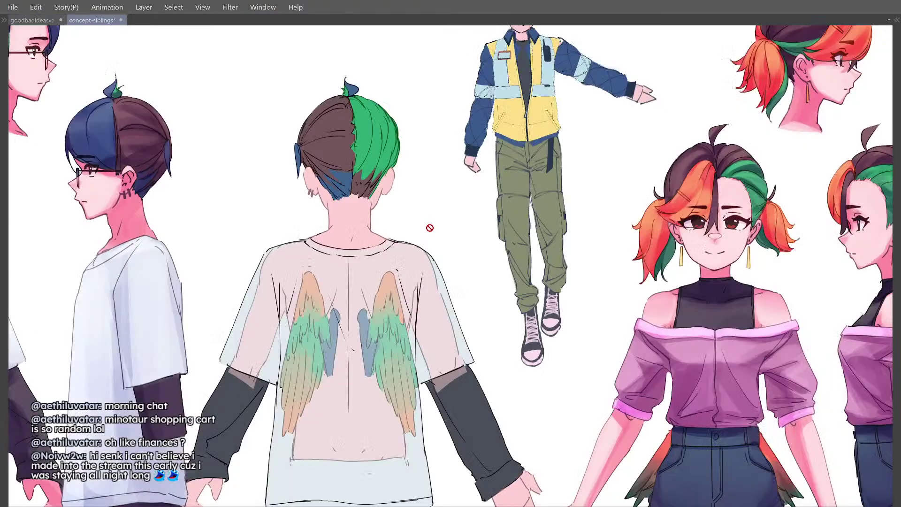
pyautogui.hotkey('ctrl', 'Tab')
pyautogui.moveTo(404, 234); pyautogui.dragTo(405, 245)
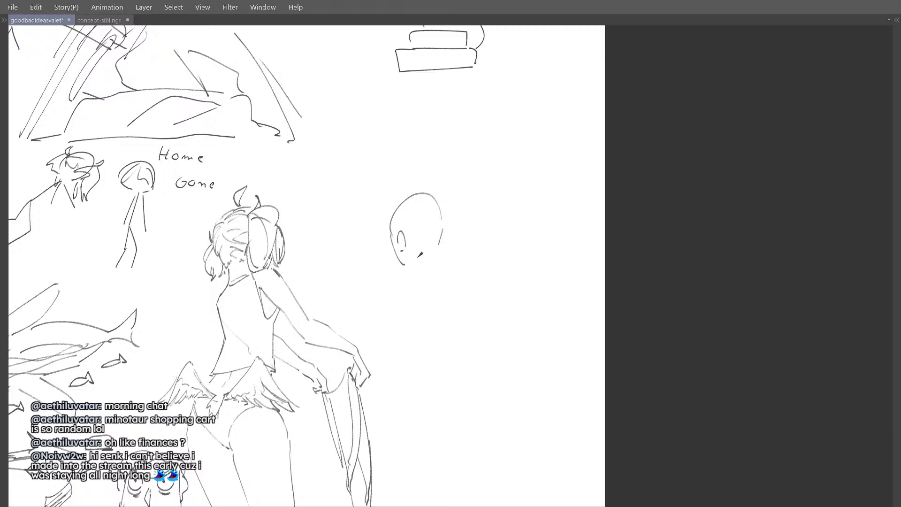
pyautogui.hotkey('ctrl', 'Tab')
pyautogui.hotkey('ctrl', 'Tab')
# Step: Draw the nape hairline from the ear and the hair parting line down the back of the head
pyautogui.moveTo(406, 246)
pyautogui.mouseDown()
pyautogui.moveTo(422, 255)
pyautogui.moveTo(440, 246)
pyautogui.mouseUp()
pyautogui.hotkey('ctrl', 'z')
pyautogui.hotkey('ctrl', 'Tab')
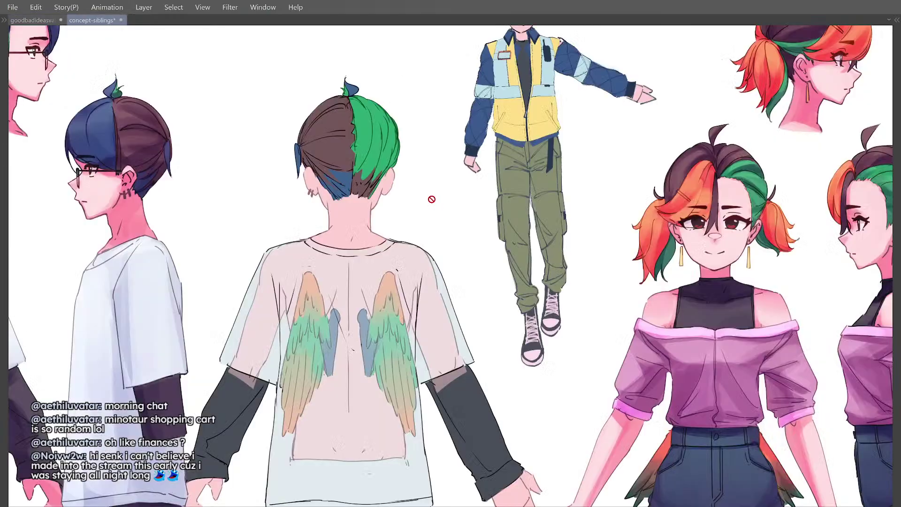
pyautogui.hotkey('ctrl', 'Tab')
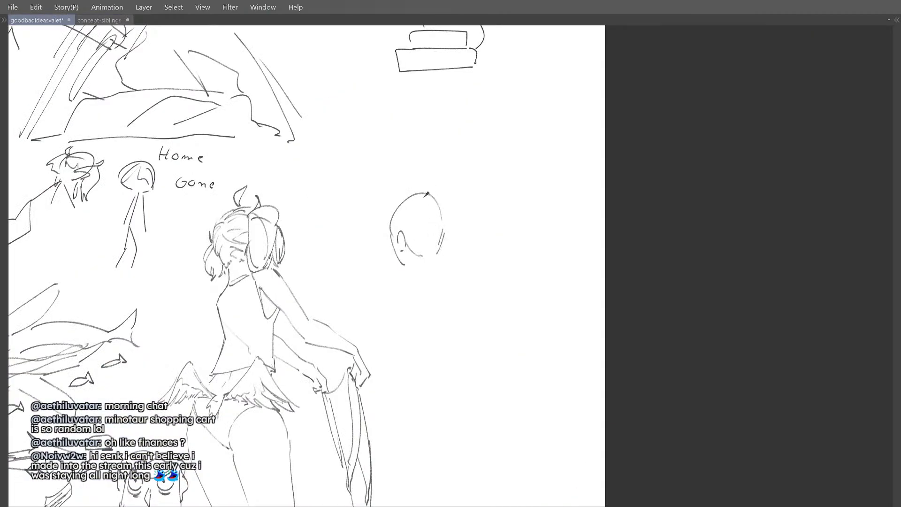
pyautogui.moveTo(425, 194); pyautogui.dragTo(438, 235)
# Step: Draw the outer hair contour on the face side of the head and a loose strand beside the ear
pyautogui.hotkey('ctrl', 'Tab')
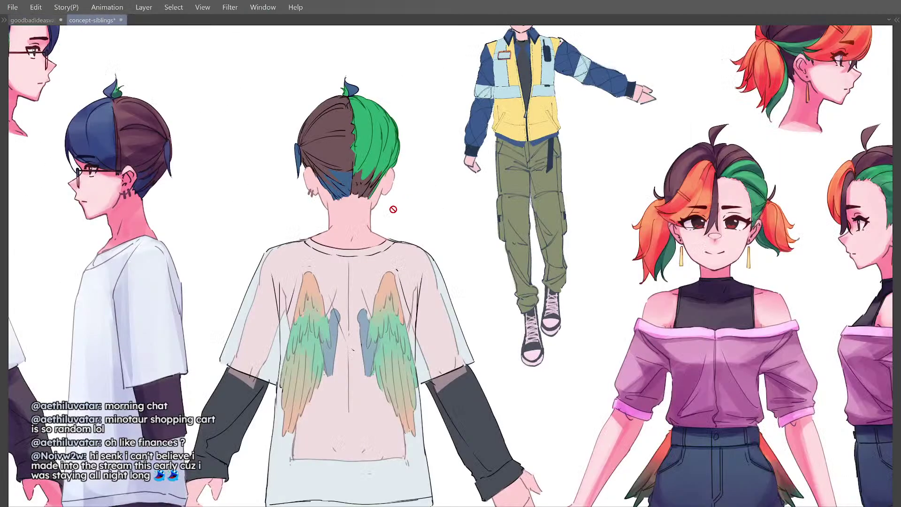
pyautogui.hotkey('ctrl', 'Tab')
pyautogui.moveTo(413, 195); pyautogui.dragTo(387, 229)
pyautogui.hotkey('ctrl', 'z')
pyautogui.moveTo(415, 195); pyautogui.dragTo(386, 230)
pyautogui.hotkey('ctrl', 'z')
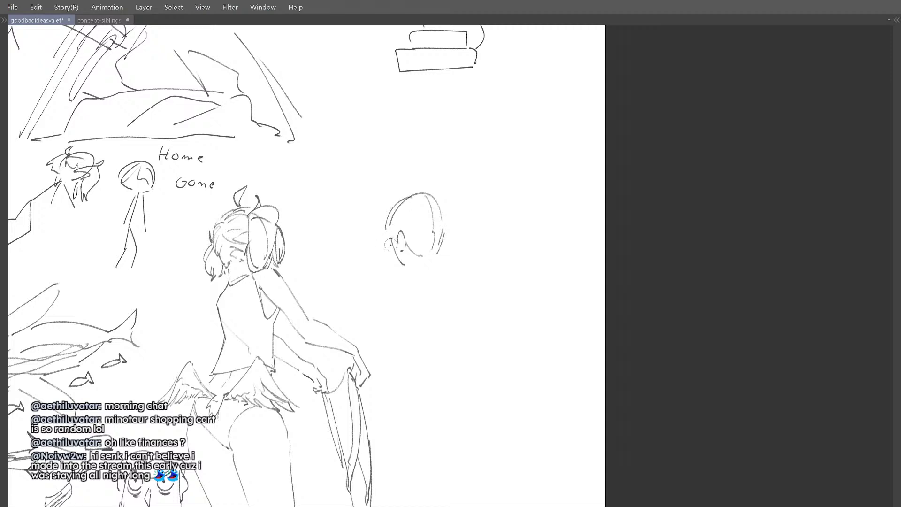
pyautogui.moveTo(389, 228); pyautogui.dragTo(388, 252)
pyautogui.hotkey('ctrl', 'Tab')
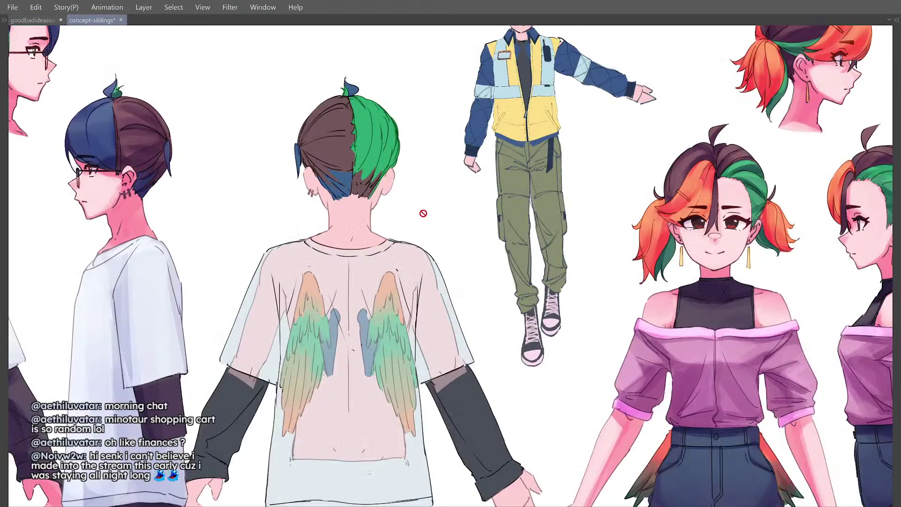
pyautogui.hotkey('ctrl', 'Tab')
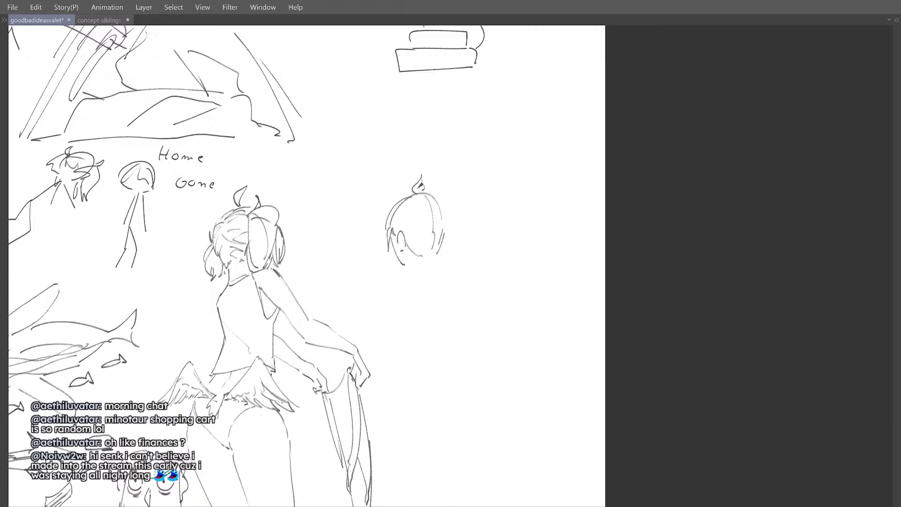
# Step: Redraw the small hair tuft on top of the head, comparing it with the concept-siblings sheet
pyautogui.hotkey('ctrl', 'z')
pyautogui.moveTo(411, 191); pyautogui.dragTo(426, 172)
pyautogui.hotkey('ctrl', 'Tab')
pyautogui.hotkey('ctrl', 'Tab')
# Step: Redraw the hair strands sweeping from the crown toward the face, comparing them with the concept-siblings sheet
pyautogui.hotkey('ctrl', 'z')
pyautogui.moveTo(405, 194); pyautogui.dragTo(388, 222)
pyautogui.hotkey('ctrl', 'z')
pyautogui.moveTo(408, 195); pyautogui.dragTo(393, 207)
pyautogui.hotkey('ctrl', 'Tab')
pyautogui.hotkey('ctrl', 'Tab')
pyautogui.moveTo(412, 195); pyautogui.dragTo(391, 231)
# Step: Add the glasses arm and the jaw detail to the face side of the head
pyautogui.moveTo(439, 240); pyautogui.dragTo(426, 241)
pyautogui.scroll(1, 425, 243)
pyautogui.moveTo(384, 267); pyautogui.dragTo(391, 267)
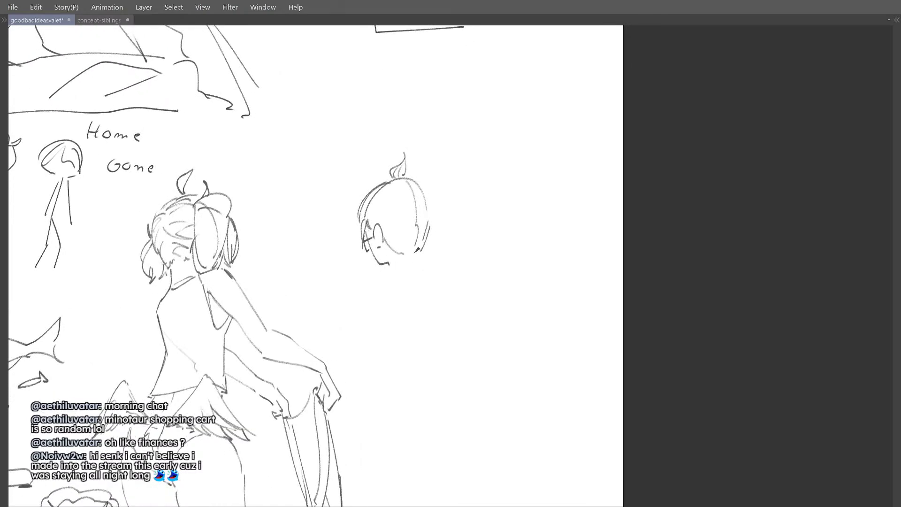
# Step: Draw a short neck stroke below the nape, try a shoulder line and check the head mirrored
pyautogui.moveTo(416, 250); pyautogui.dragTo(421, 267)
pyautogui.moveTo(420, 269); pyautogui.dragTo(457, 281)
pyautogui.hotkey('ctrl', 'z')
pyautogui.press('h')
pyautogui.press('h')
pyautogui.moveTo(452, 215)
pyautogui.keyDown('space'); pyautogui.mouseDown()
pyautogui.moveTo(438, 209)
pyautogui.moveTo(417, 225)
pyautogui.moveTo(431, 218)
pyautogui.mouseUp(); pyautogui.keyUp('space')
pyautogui.hotkey('ctrl', 'z')
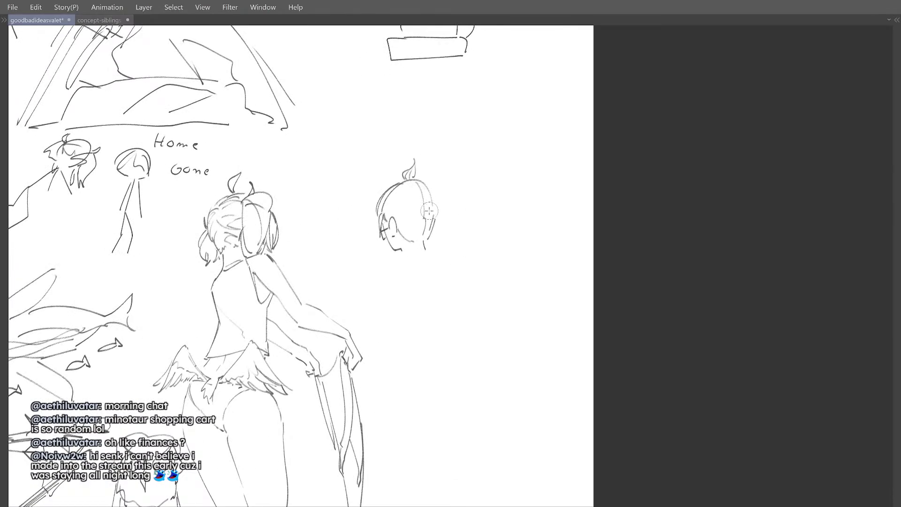
# Step: Enlarge the head sketch slightly with a transform
pyautogui.hotkey('ctrl', 't')
pyautogui.moveTo(434, 204); pyautogui.dragTo(441, 204)
pyautogui.click(372, 274)
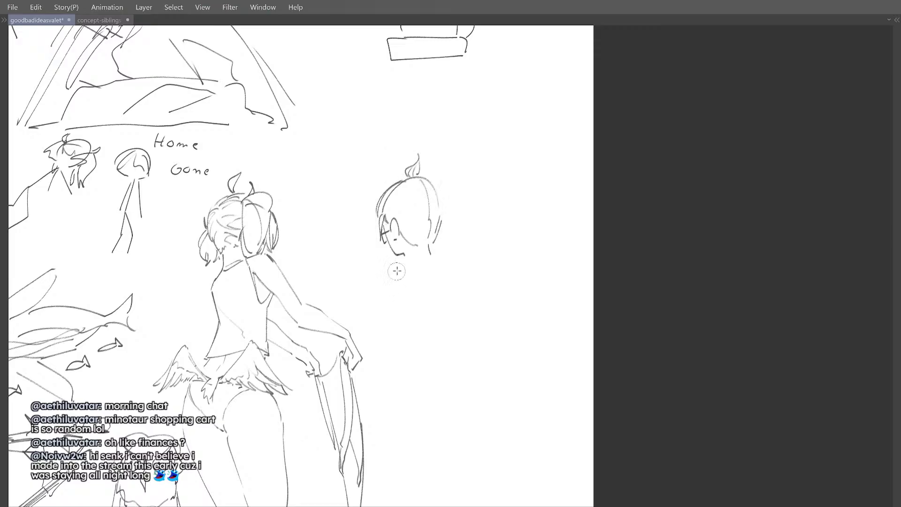
# Step: Draw the front neck line below the jaw and try a shoulder stroke, checking the sketch mirrored
pyautogui.moveTo(408, 259); pyautogui.dragTo(414, 273)
pyautogui.hotkey('ctrl', 'z')
pyautogui.hotkey('ctrl', 'z')
pyautogui.moveTo(400, 279); pyautogui.dragTo(389, 293)
pyautogui.press('h')
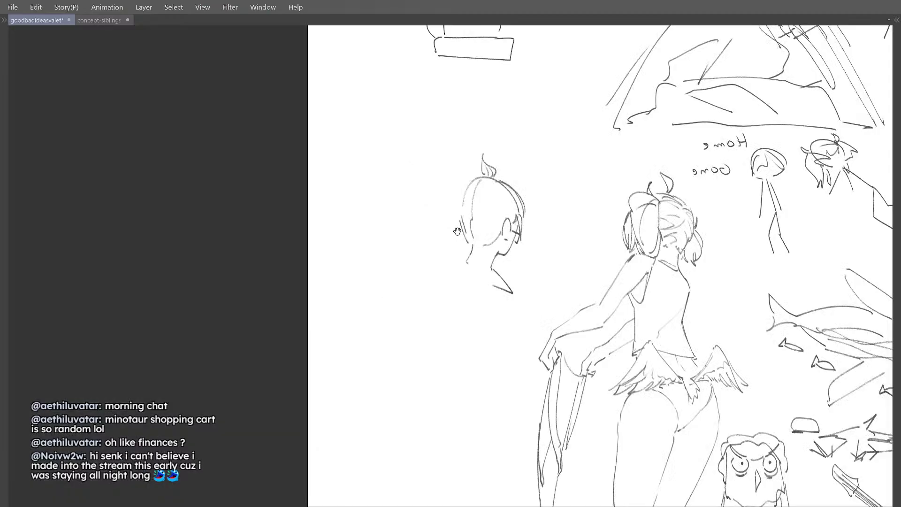
pyautogui.press('h')
pyautogui.scroll(-3, 437, 221)
pyautogui.hotkey('ctrl', 'z')
pyautogui.moveTo(418, 256)
pyautogui.mouseDown()
pyautogui.moveTo(407, 267)
pyautogui.moveTo(412, 249)
pyautogui.mouseUp()
pyautogui.hotkey('ctrl', 'z')
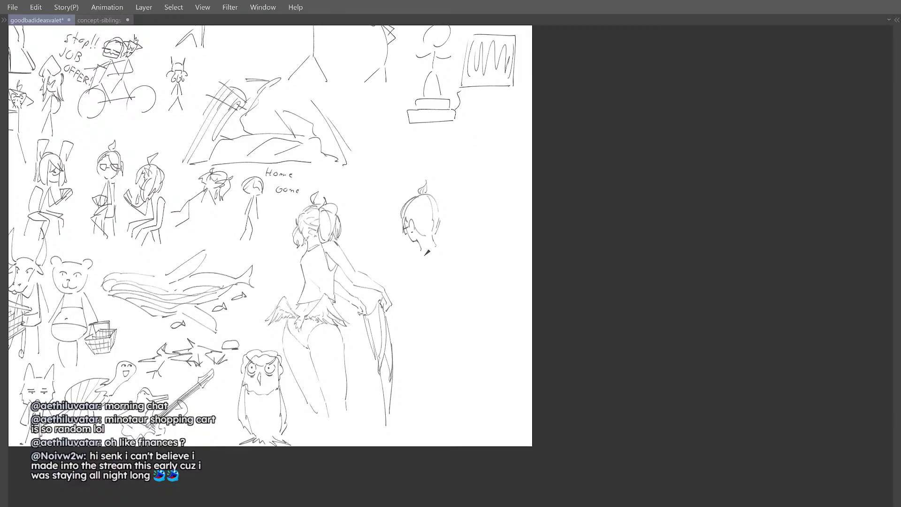
pyautogui.scroll(2, 424, 251)
pyautogui.moveTo(398, 218)
pyautogui.mouseDown()
pyautogui.moveTo(429, 208)
pyautogui.moveTo(421, 222)
pyautogui.moveTo(422, 207)
pyautogui.mouseUp()
pyautogui.hotkey('ctrl', 'z')
pyautogui.hotkey('ctrl', 'z')
# Step: Draw the curved collar line across the base of the neck
pyautogui.scroll(1, 425, 205)
pyautogui.hscroll(2, 419, 207)
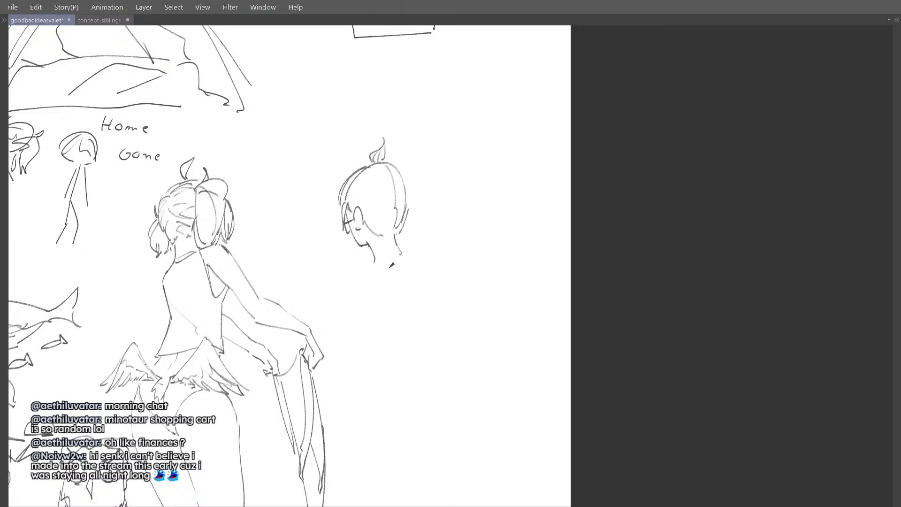
pyautogui.moveTo(423, 250)
pyautogui.mouseDown()
pyautogui.moveTo(415, 266)
pyautogui.moveTo(425, 257)
pyautogui.moveTo(400, 257)
pyautogui.moveTo(404, 249)
pyautogui.mouseUp()
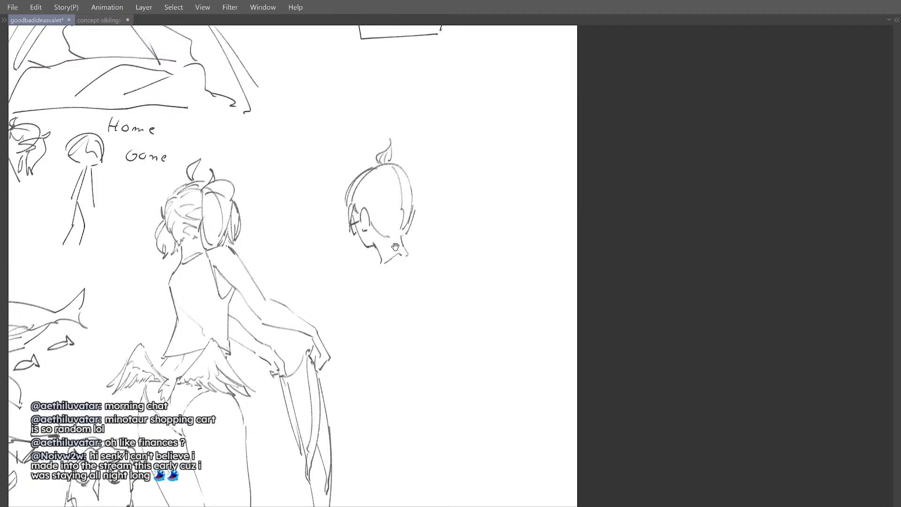
pyautogui.scroll(2, 405, 249)
pyautogui.scroll(-4, 409, 249)
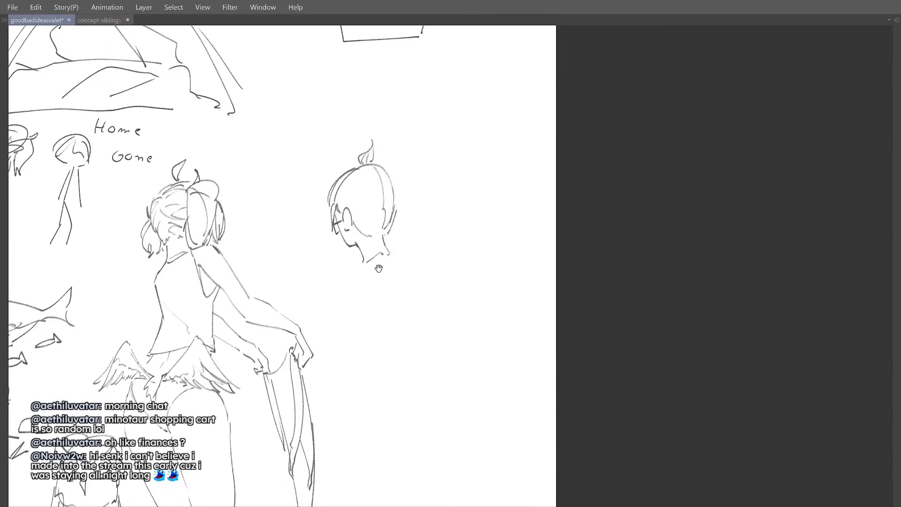
pyautogui.moveTo(373, 261); pyautogui.dragTo(393, 248)
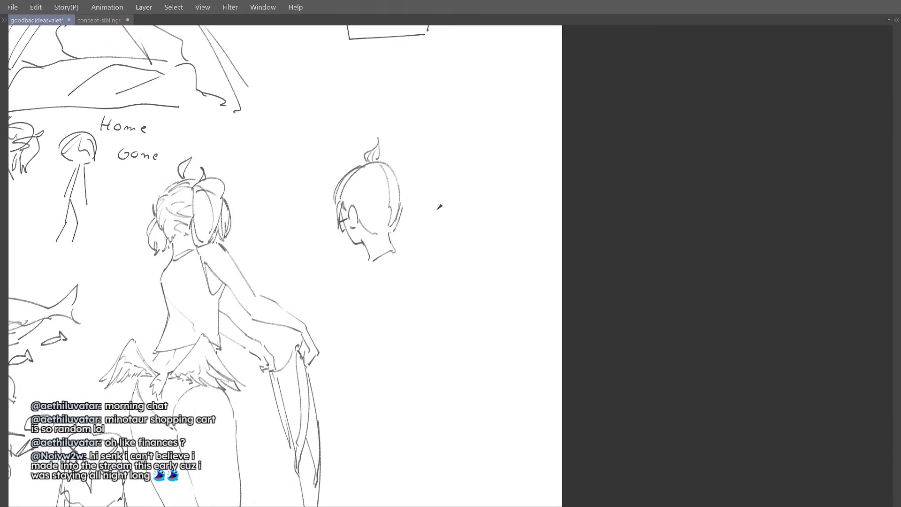
# Step: Draw the sloping shoulder line outward from the nape side of the neck, after checking the concept sheet
pyautogui.hotkey('ctrl', 'Tab')
pyautogui.hotkey('ctrl', 'Tab')
pyautogui.moveTo(394, 249)
pyautogui.mouseDown()
pyautogui.moveTo(425, 257)
pyautogui.moveTo(440, 359)
pyautogui.mouseUp()
pyautogui.moveTo(355, 271); pyautogui.dragTo(356, 271)
pyautogui.hotkey('ctrl', 'z')
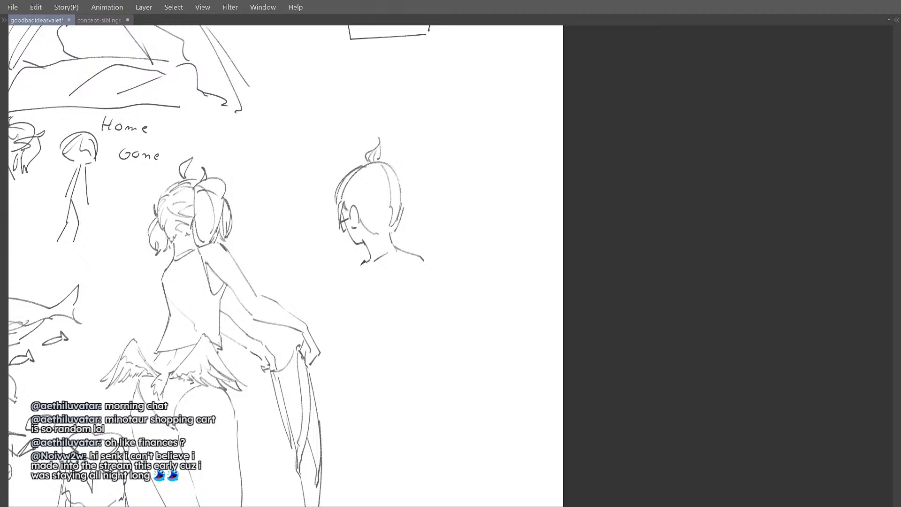
pyautogui.moveTo(372, 260)
pyautogui.mouseDown()
pyautogui.moveTo(347, 281)
pyautogui.moveTo(342, 320)
pyautogui.mouseUp()
pyautogui.hotkey('ctrl', 'z')
pyautogui.hotkey('ctrl', 'z')
pyautogui.moveTo(372, 260)
pyautogui.mouseDown()
pyautogui.moveTo(336, 273)
pyautogui.moveTo(374, 260)
pyautogui.mouseUp()
pyautogui.hotkey('ctrl', 'z')
pyautogui.hotkey('ctrl', 'z')
pyautogui.hotkey('ctrl', 'z')
# Step: Shrink the brush and review the new head and shoulder sketch in mirrored view
pyautogui.press('j')
pyautogui.press('[')
pyautogui.press('[')
pyautogui.press('[')
pyautogui.press('[')
pyautogui.press('[')
pyautogui.press('[')
pyautogui.press('h')
pyautogui.moveTo(444, 217); pyautogui.dragTo(438, 215)
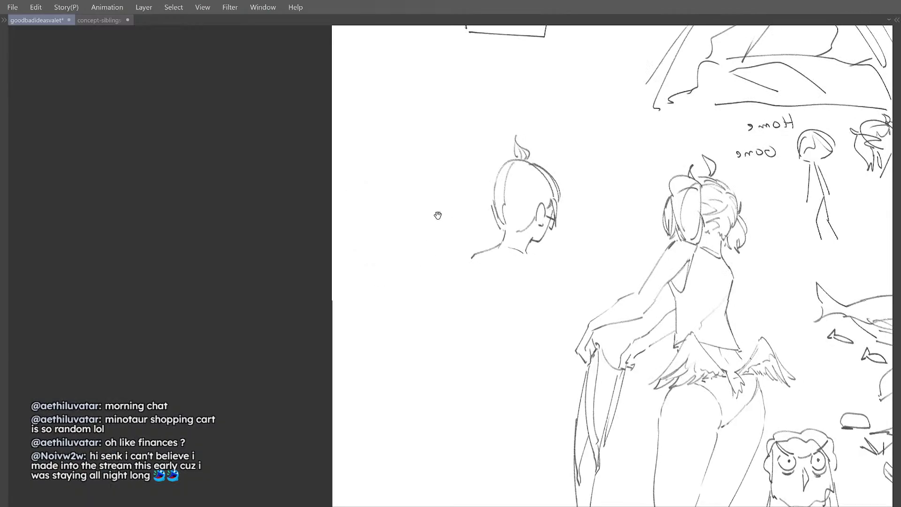
pyautogui.press('h')
# Step: Draw the shoulder line on the face side of the figure, outward from the collar, and try a torso side line
pyautogui.moveTo(424, 257)
pyautogui.mouseDown()
pyautogui.moveTo(342, 241)
pyautogui.moveTo(401, 242)
pyautogui.moveTo(365, 237)
pyautogui.moveTo(382, 256)
pyautogui.moveTo(408, 234)
pyautogui.moveTo(355, 272)
pyautogui.mouseUp()
pyautogui.press(']')
pyautogui.press(']')
pyautogui.press('e')
pyautogui.press('p')
pyautogui.hotkey('ctrl', 'z')
pyautogui.moveTo(360, 286); pyautogui.dragTo(375, 358)
pyautogui.hotkey('ctrl', 'z')
pyautogui.hotkey('ctrl', 'z')
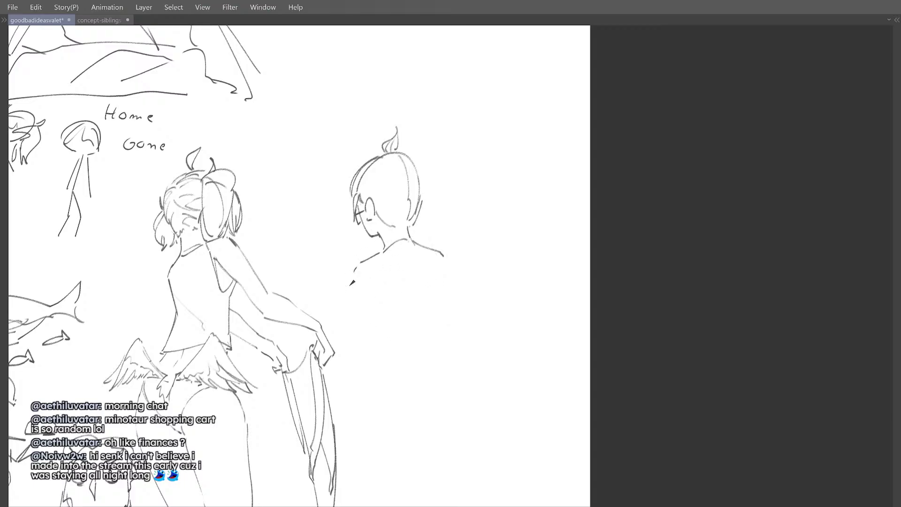
pyautogui.moveTo(354, 277); pyautogui.dragTo(337, 300)
pyautogui.press('h')
pyautogui.press('h')
pyautogui.click(415, 233)
pyautogui.hotkey('ctrl', 'z')
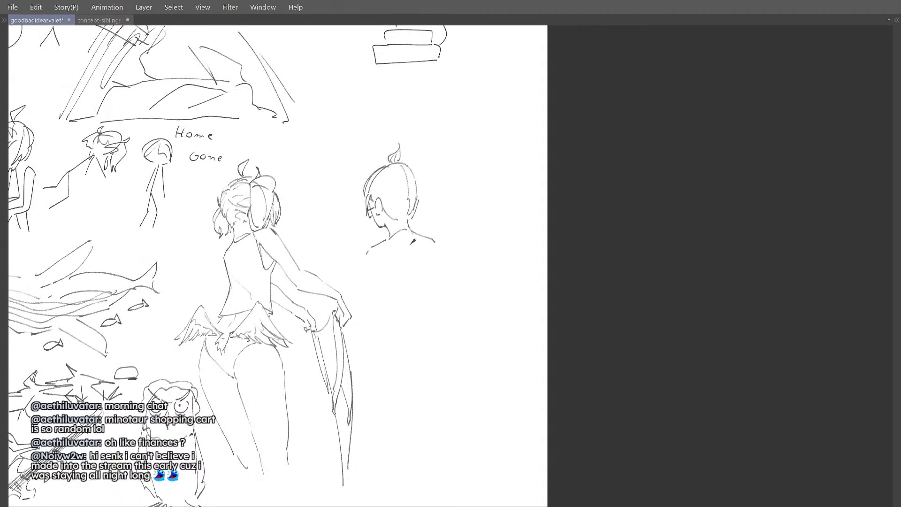
# Step: Draw the spine line and the face-side contour of the back, then check them mirrored
pyautogui.moveTo(409, 240); pyautogui.dragTo(417, 276)
pyautogui.moveTo(376, 271)
pyautogui.mouseDown()
pyautogui.moveTo(390, 313)
pyautogui.moveTo(369, 273)
pyautogui.moveTo(436, 227)
pyautogui.moveTo(427, 233)
pyautogui.mouseUp()
pyautogui.press('h')
pyautogui.press('h')
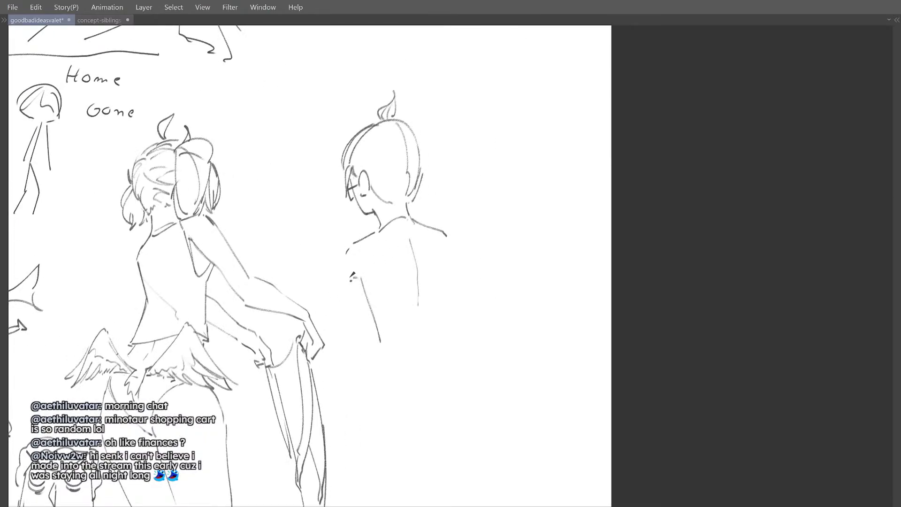
# Step: Extend the face-side shoulder outward into a rounded shoulder contour
pyautogui.moveTo(348, 259)
pyautogui.mouseDown()
pyautogui.moveTo(352, 245)
pyautogui.moveTo(339, 243)
pyautogui.mouseUp()
pyautogui.hotkey('ctrl', 'z')
pyautogui.moveTo(447, 259); pyautogui.dragTo(433, 267)
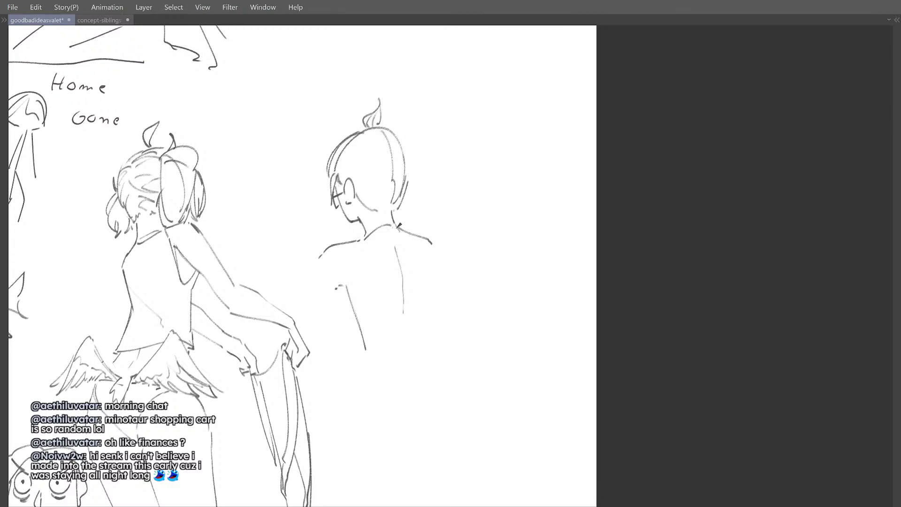
# Step: Redraw the shoulder on the nape side and try a long outer contour running down from it
pyautogui.moveTo(397, 228); pyautogui.dragTo(428, 251)
pyautogui.hotkey('ctrl', 'z')
pyautogui.moveTo(401, 225); pyautogui.dragTo(432, 241)
pyautogui.hotkey('ctrl', 'z')
pyautogui.moveTo(433, 247); pyautogui.dragTo(438, 279)
pyautogui.hotkey('ctrl', 'z')
pyautogui.moveTo(433, 247); pyautogui.dragTo(440, 333)
pyautogui.hotkey('ctrl', 'z')
pyautogui.moveTo(438, 272); pyautogui.dragTo(437, 348)
# Step: Redraw the outer contour below the nape-side shoulder while viewing the canvas mirrored
pyautogui.press('h')
pyautogui.moveTo(476, 261)
pyautogui.mouseDown()
pyautogui.moveTo(440, 202)
pyautogui.moveTo(433, 283)
pyautogui.mouseUp()
pyautogui.hotkey('ctrl', 'z')
pyautogui.hotkey('ctrl', 'z')
pyautogui.moveTo(430, 213); pyautogui.dragTo(434, 287)
pyautogui.press('h')
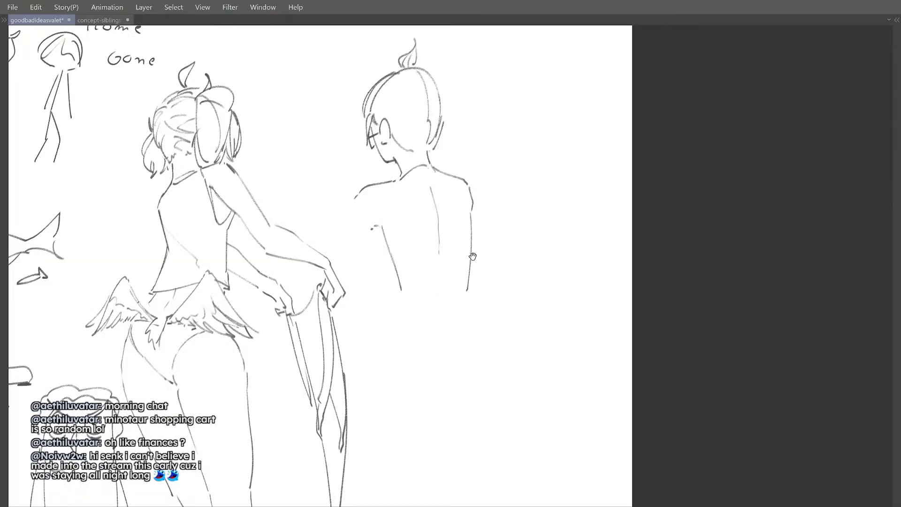
# Step: Examine the proportions of the figure's head and back up close, from afar and with the canvas mirrored
pyautogui.scroll(-2, 460, 230)
pyautogui.press('j')
pyautogui.moveTo(458, 223)
pyautogui.mouseDown()
pyautogui.moveTo(442, 216)
pyautogui.moveTo(414, 204)
pyautogui.mouseUp()
pyautogui.press(']')
pyautogui.press('[')
pyautogui.press('[')
pyautogui.press('h')
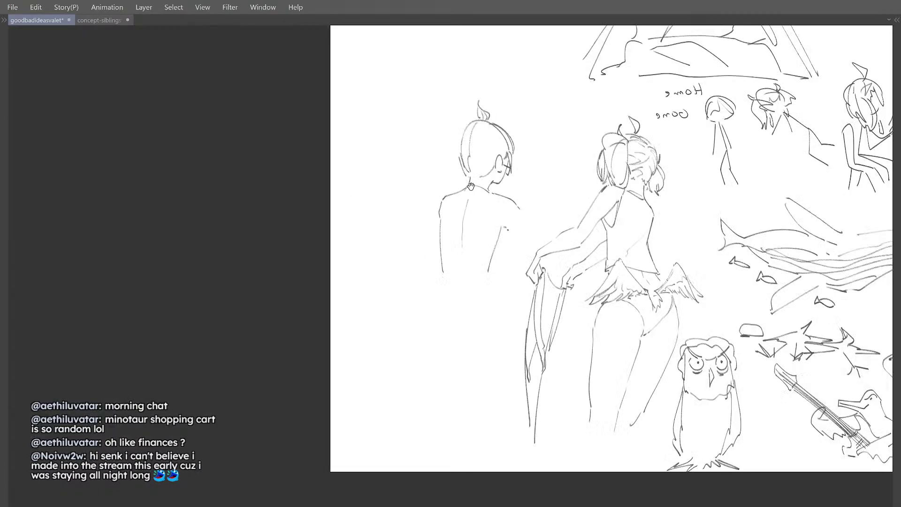
pyautogui.press('h')
pyautogui.scroll(2, 415, 216)
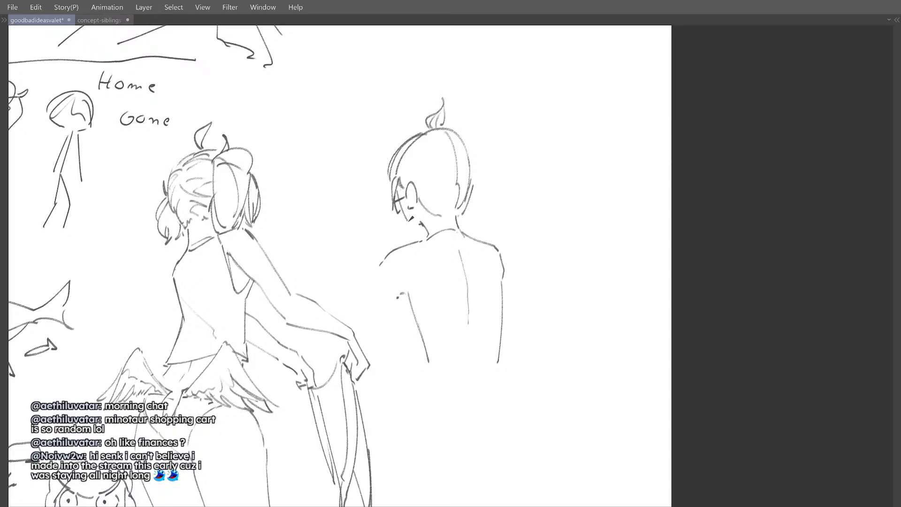
pyautogui.scroll(-5, 422, 224)
pyautogui.scroll(5, 422, 223)
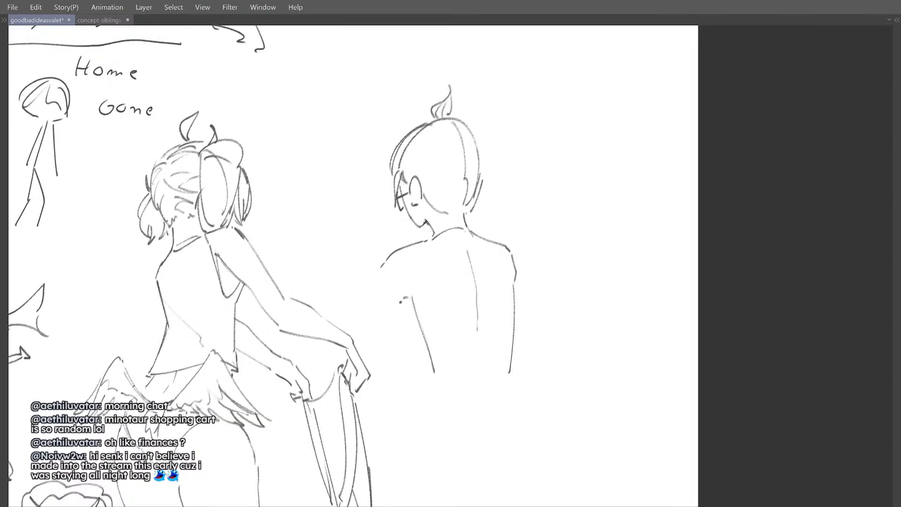
pyautogui.scroll(-3, 429, 202)
pyautogui.moveTo(444, 179); pyautogui.dragTo(435, 179)
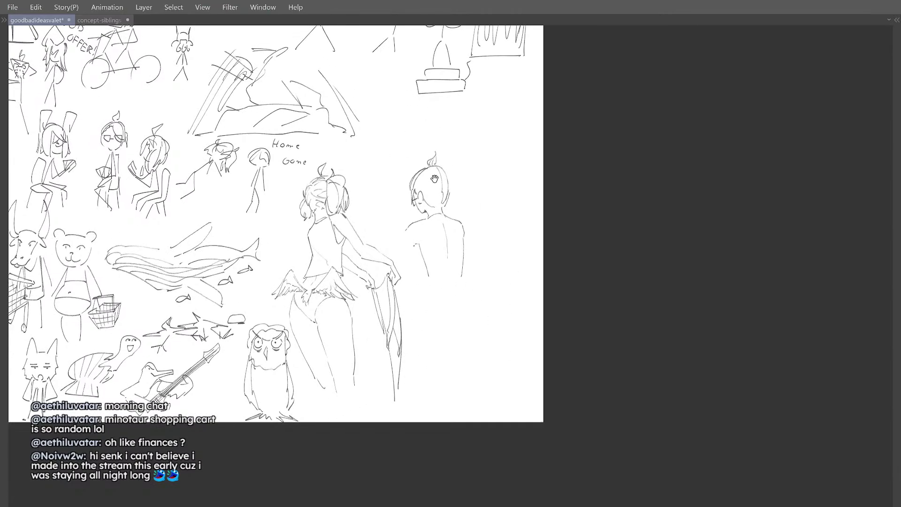
pyautogui.scroll(3, 437, 179)
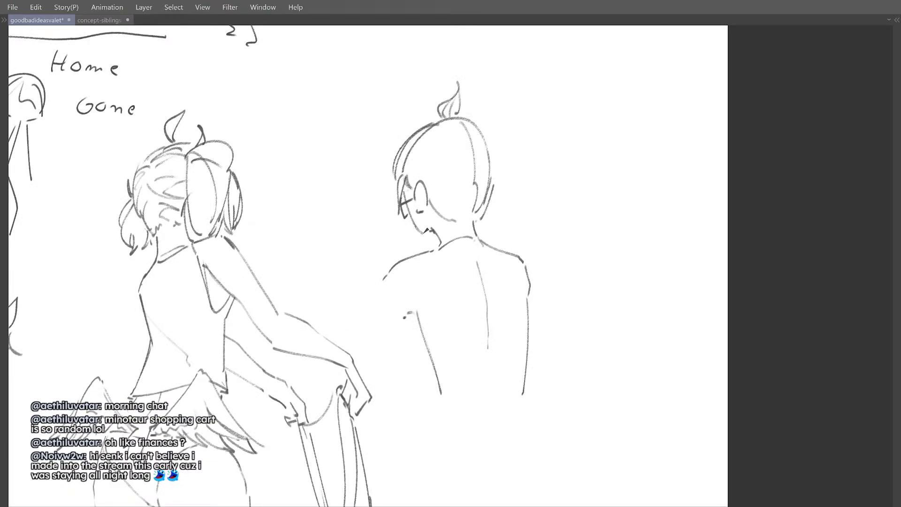
pyautogui.scroll(-2, 441, 228)
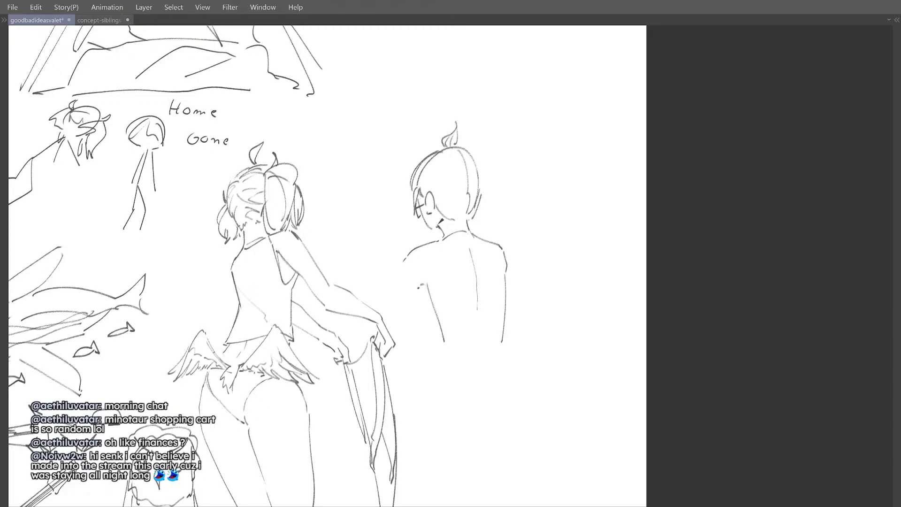
pyautogui.scroll(-2, 450, 214)
pyautogui.scroll(1, 446, 214)
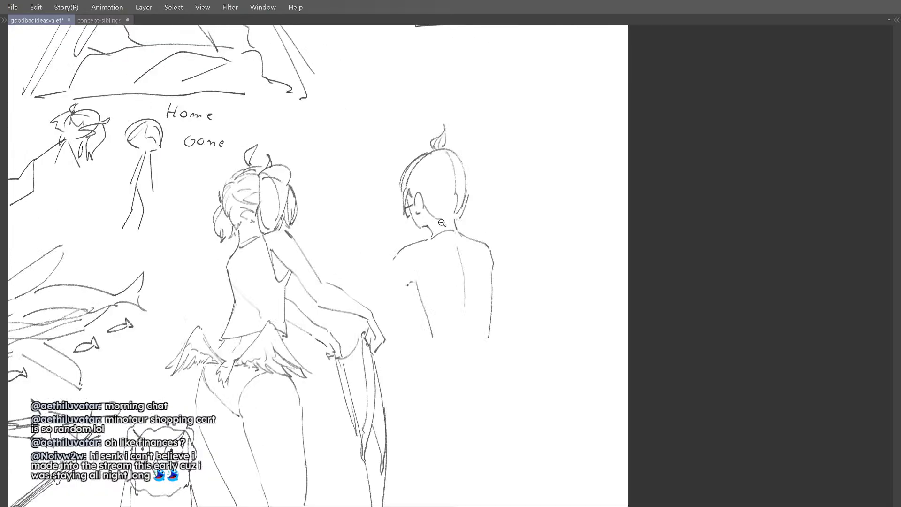
# Step: Sketch the short inner wing lines on both sides of the spine, following the concept sheet
pyautogui.moveTo(445, 214)
pyautogui.mouseDown()
pyautogui.moveTo(434, 215)
pyautogui.moveTo(434, 228)
pyautogui.mouseUp()
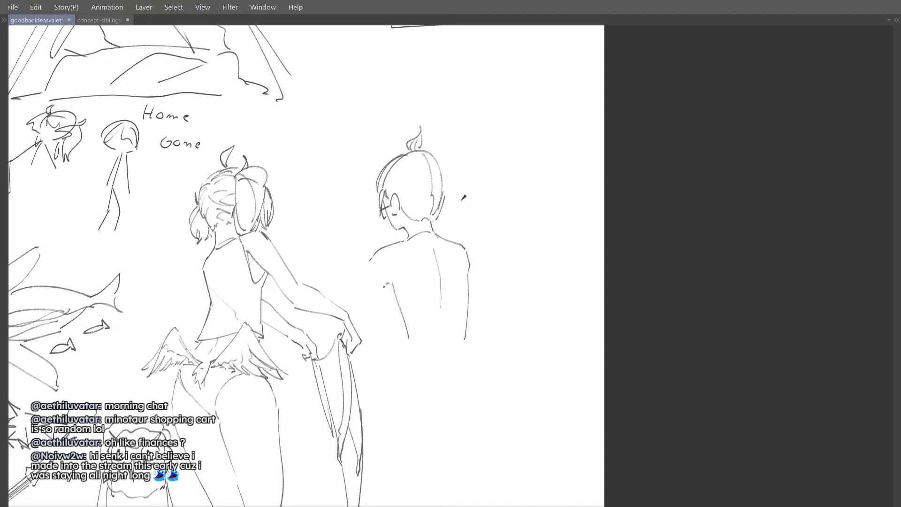
pyautogui.moveTo(426, 282); pyautogui.dragTo(431, 250)
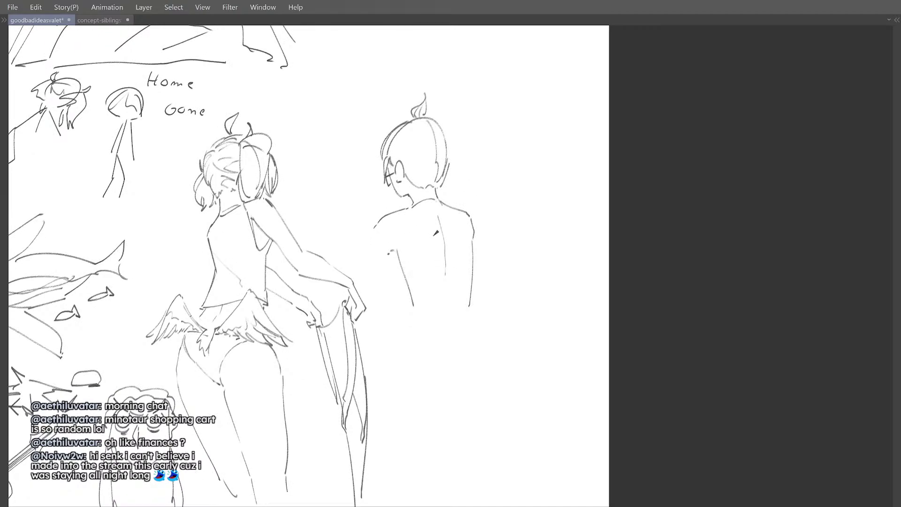
pyautogui.hotkey('ctrl', 'Tab')
pyautogui.hotkey('ctrl', 'Tab')
pyautogui.hotkey('ctrl', 'z')
pyautogui.moveTo(426, 237); pyautogui.dragTo(428, 281)
pyautogui.moveTo(459, 242)
pyautogui.mouseDown()
pyautogui.moveTo(474, 284)
pyautogui.moveTo(474, 270)
pyautogui.mouseUp()
pyautogui.press('e')
pyautogui.hotkey('ctrl', 'Tab')
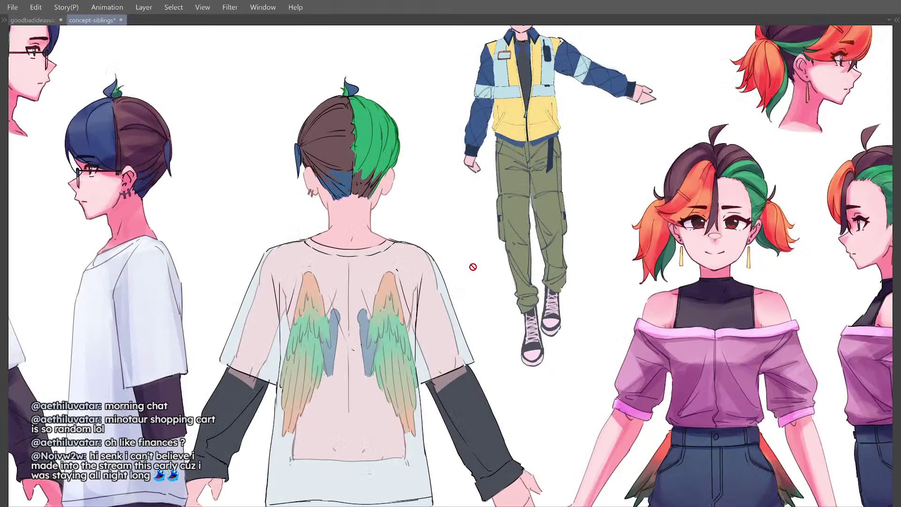
pyautogui.hotkey('ctrl', 'Tab')
pyautogui.hotkey('ctrl', 'z')
pyautogui.moveTo(471, 231); pyautogui.dragTo(465, 265)
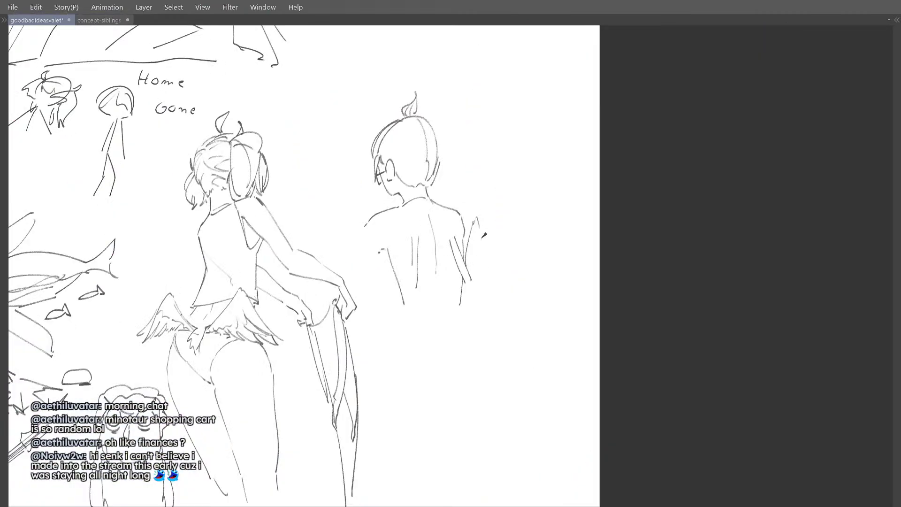
# Step: Draw the tall pointed outline of the large wing beside the nape-side shoulder, using the concept sheet
pyautogui.hotkey('ctrl', 'z')
pyautogui.moveTo(470, 242)
pyautogui.mouseDown()
pyautogui.moveTo(479, 214)
pyautogui.moveTo(501, 316)
pyautogui.mouseUp()
pyautogui.hotkey('ctrl', 'Tab')
pyautogui.hotkey('ctrl', 'Tab')
pyautogui.hotkey('ctrl', 'z')
pyautogui.hotkey('ctrl', 'z')
pyautogui.moveTo(479, 224); pyautogui.dragTo(483, 247)
pyautogui.moveTo(484, 239); pyautogui.dragTo(499, 316)
pyautogui.moveTo(471, 261); pyautogui.dragTo(481, 298)
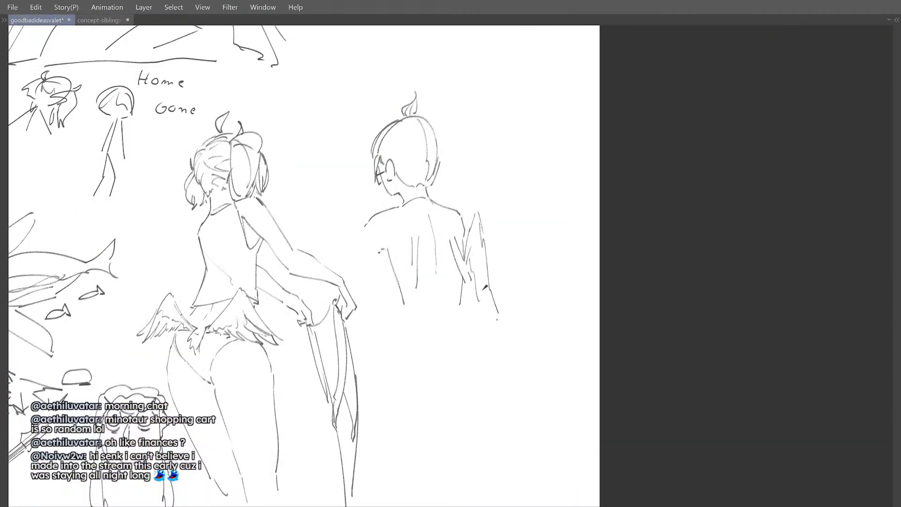
# Step: Add the inner feather edges and lower feather tips to the nape-side large wing
pyautogui.hotkey('ctrl', 'Tab')
pyautogui.hotkey('ctrl', 'Tab')
pyautogui.moveTo(470, 266); pyautogui.dragTo(495, 343)
pyautogui.hotkey('ctrl', 'z')
pyautogui.moveTo(483, 248); pyautogui.dragTo(485, 297)
pyautogui.moveTo(473, 216)
pyautogui.mouseDown()
pyautogui.moveTo(465, 259)
pyautogui.moveTo(423, 261)
pyautogui.mouseUp()
pyautogui.hotkey('ctrl', 'z')
# Step: Draw the large wing with feather tips on the face side of the back and check it mirrored
pyautogui.hotkey('ctrl', 'Tab')
pyautogui.hotkey('ctrl', 'Tab')
pyautogui.moveTo(415, 278); pyautogui.dragTo(403, 214)
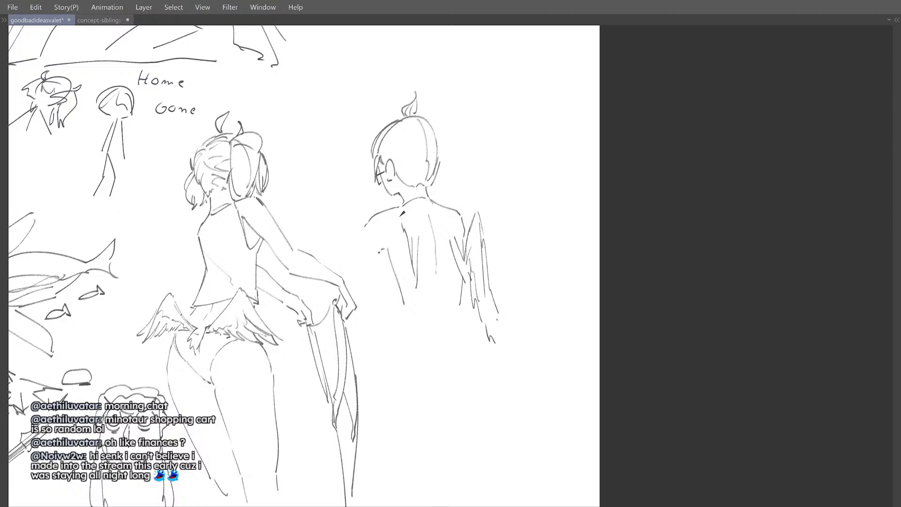
pyautogui.moveTo(389, 258); pyautogui.dragTo(401, 294)
pyautogui.moveTo(401, 213)
pyautogui.mouseDown()
pyautogui.moveTo(389, 293)
pyautogui.moveTo(395, 315)
pyautogui.moveTo(387, 325)
pyautogui.moveTo(386, 317)
pyautogui.moveTo(392, 335)
pyautogui.moveTo(403, 290)
pyautogui.moveTo(392, 340)
pyautogui.moveTo(413, 272)
pyautogui.mouseUp()
pyautogui.press('h')
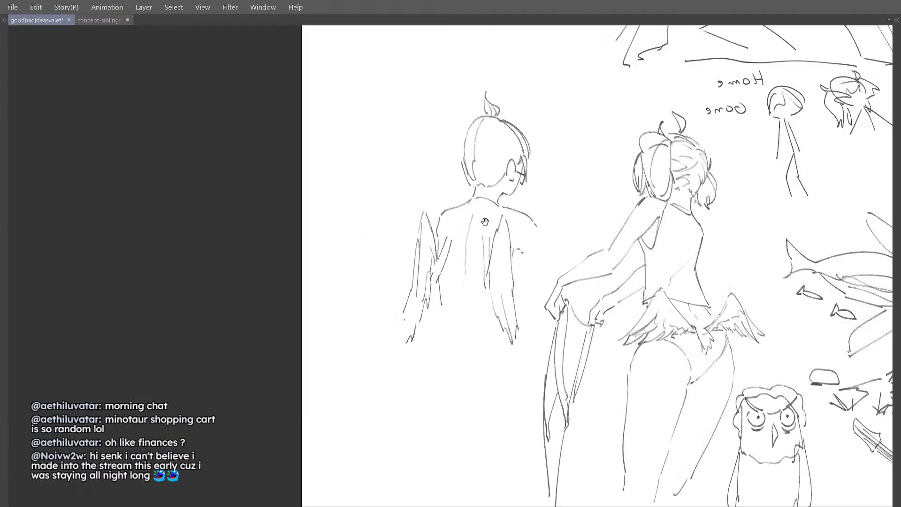
pyautogui.press('h')
pyautogui.moveTo(458, 226); pyautogui.dragTo(458, 226)
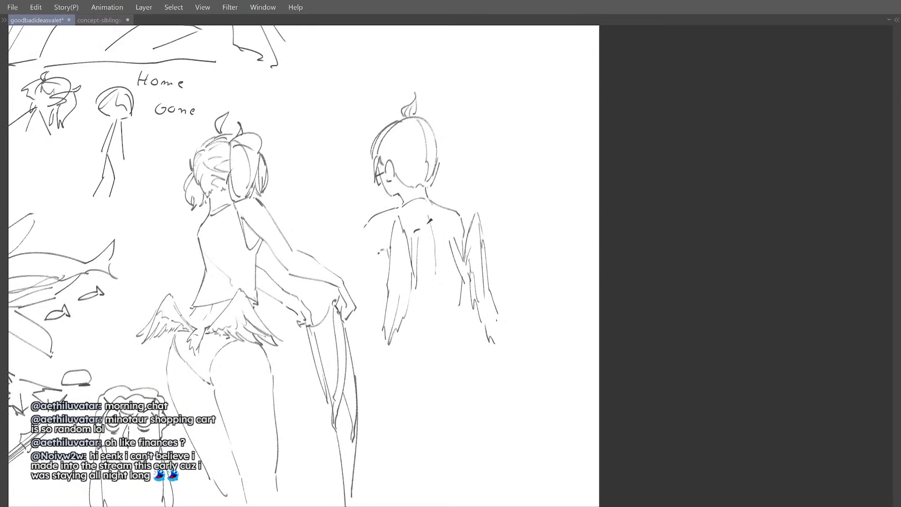
# Step: Refine the small inner wings beside the spine against the concept sheet and check them mirrored
pyautogui.hotkey('ctrl', 'Tab')
pyautogui.hotkey('ctrl', 'Tab')
pyautogui.moveTo(464, 272); pyautogui.dragTo(469, 285)
pyautogui.press('h')
pyautogui.scroll(-2, 457, 231)
pyautogui.press('h')
pyautogui.scroll(1, 457, 233)
pyautogui.hotkey('ctrl', 'Tab')
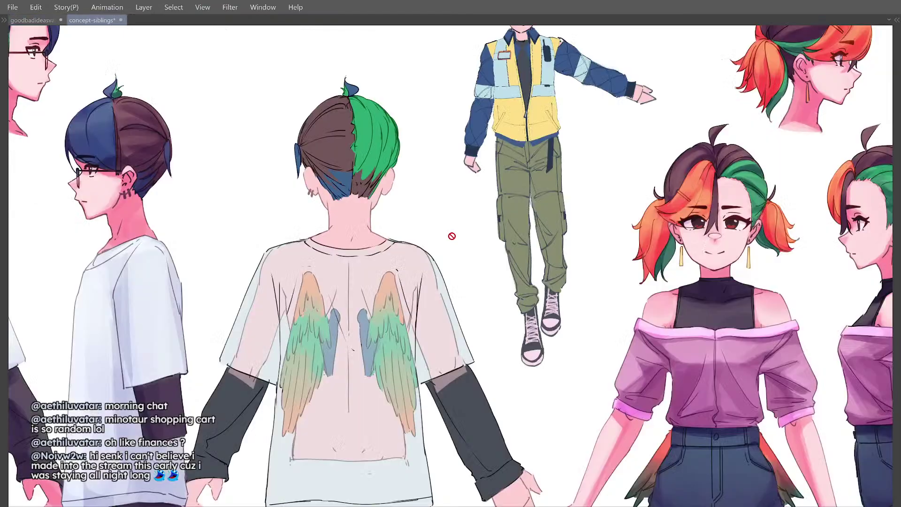
pyautogui.hotkey('ctrl', 'Tab')
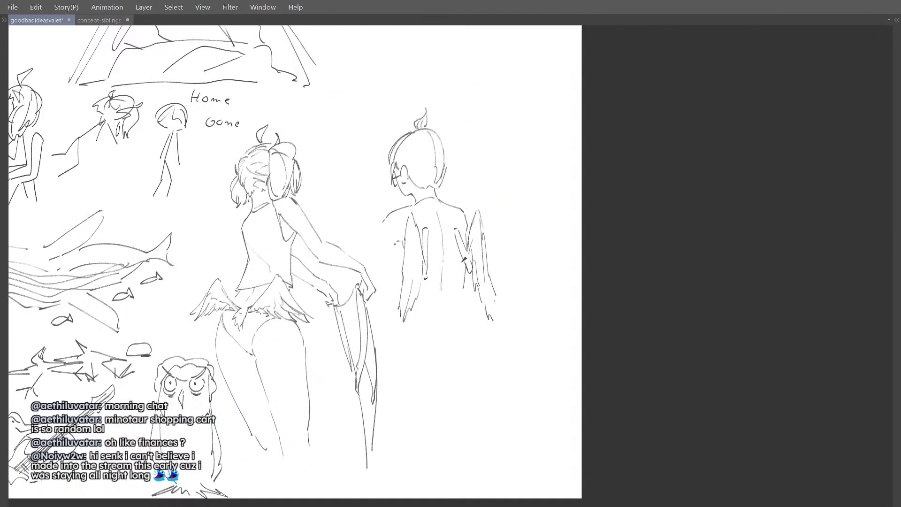
# Step: Draw the lower-back contour on the nape side and the waistline across the hips, working on the mirrored canvas
pyautogui.press('h')
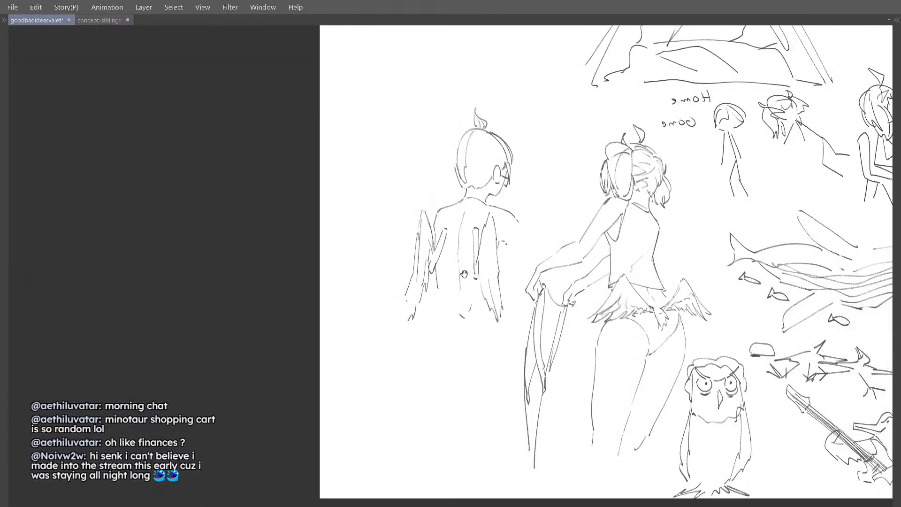
pyautogui.hotkey('ctrl', 'z')
pyautogui.moveTo(434, 283); pyautogui.dragTo(444, 326)
pyautogui.hotkey('ctrl', 'z')
pyautogui.moveTo(439, 293); pyautogui.dragTo(444, 328)
pyautogui.moveTo(449, 332); pyautogui.dragTo(482, 323)
pyautogui.hotkey('ctrl', 'Tab')
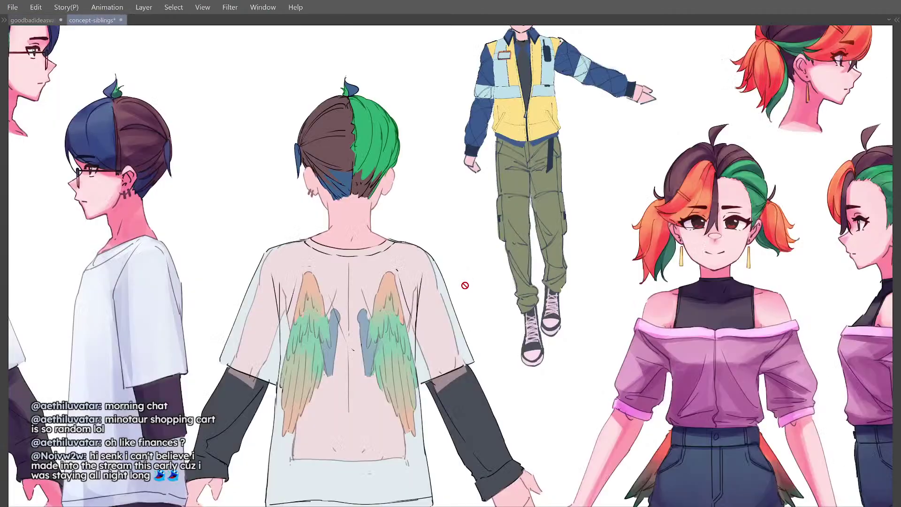
pyautogui.hotkey('ctrl', 'Tab')
pyautogui.press('h')
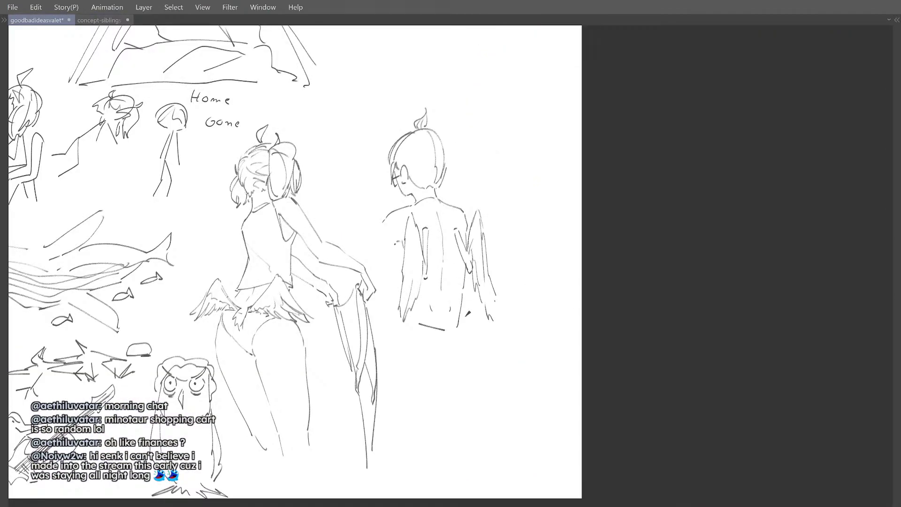
pyautogui.moveTo(430, 340); pyautogui.dragTo(438, 310)
# Step: Draw the long outer trouser contour on the face side down from the waist, checking it mirrored
pyautogui.press('h')
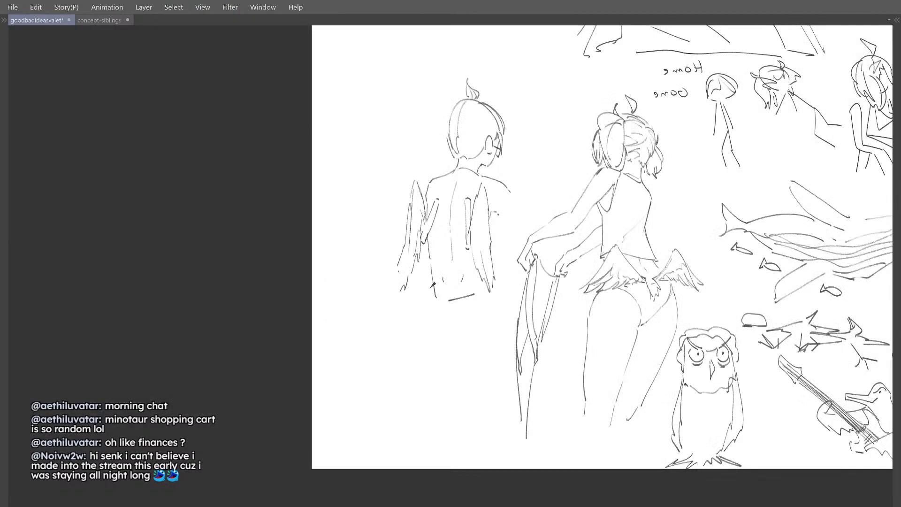
pyautogui.press('h')
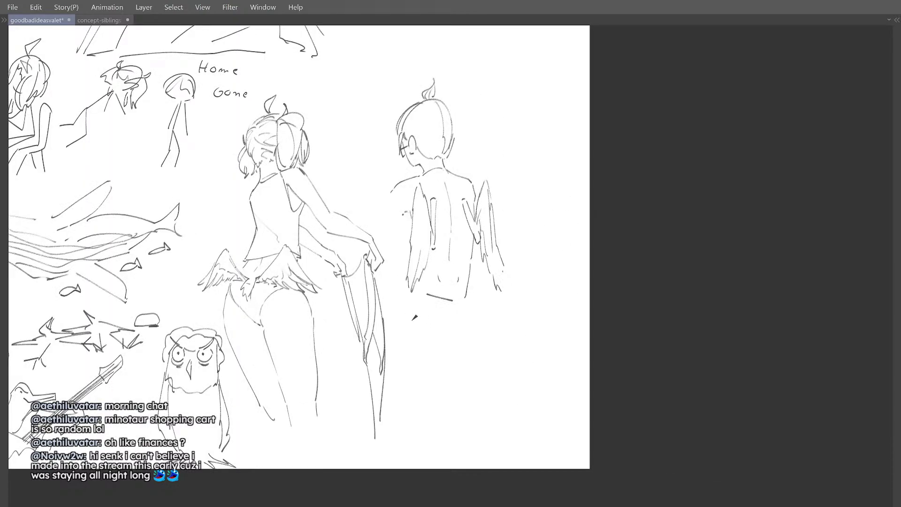
pyautogui.press('h')
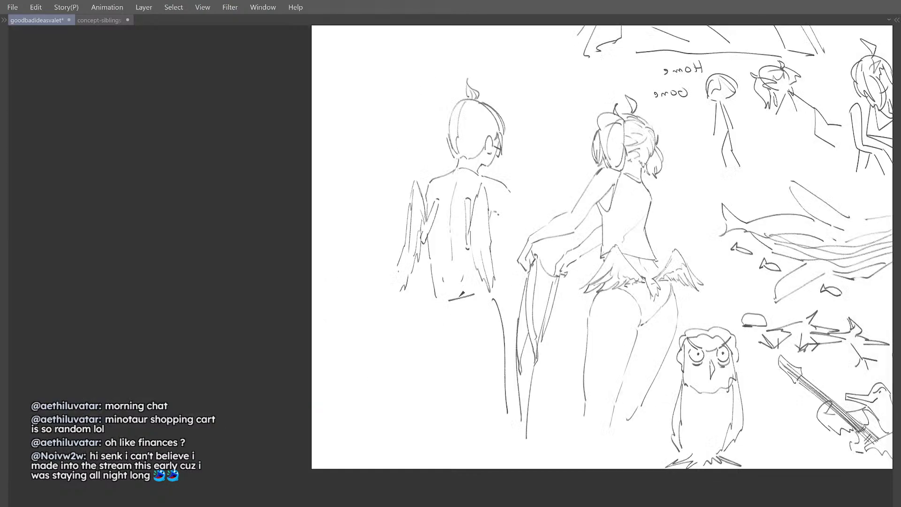
pyautogui.press('h')
pyautogui.scroll(-1, 422, 254)
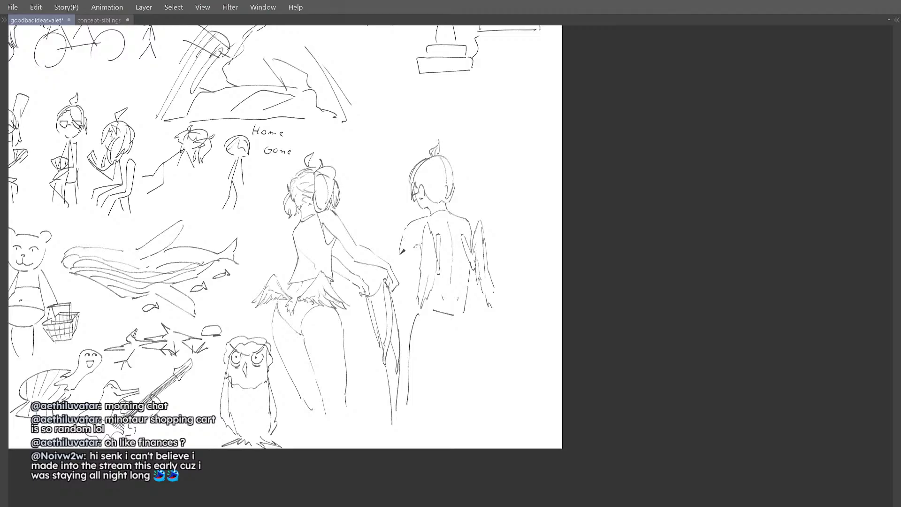
pyautogui.scroll(-2, 428, 257)
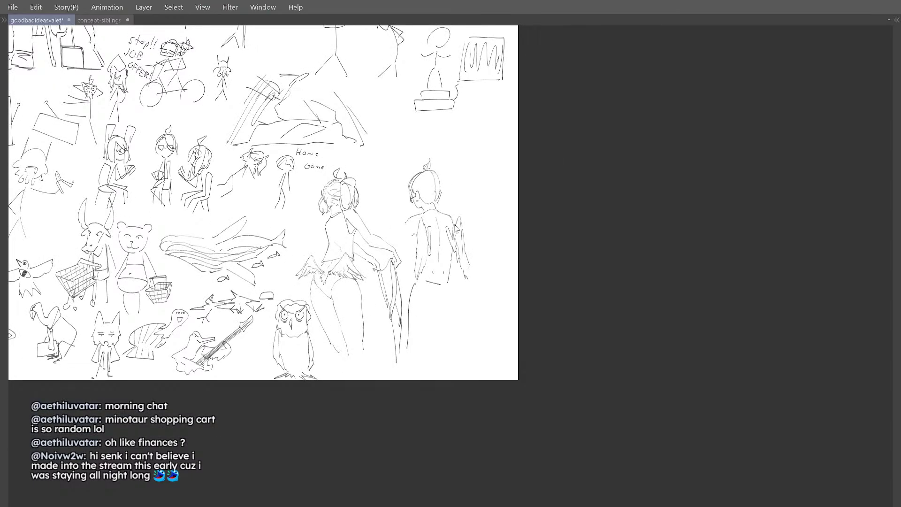
pyautogui.scroll(3, 422, 237)
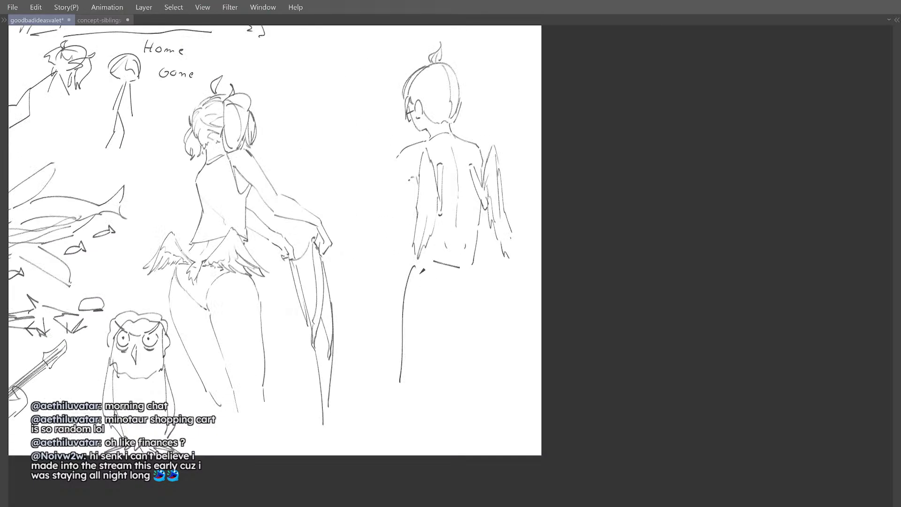
# Step: Complete the waistline and draw the outer trouser contour on the nape side
pyautogui.hotkey('ctrl', 'z')
pyautogui.hotkey('ctrl', 'y')
pyautogui.press('e')
pyautogui.moveTo(417, 261)
pyautogui.mouseDown()
pyautogui.moveTo(475, 261)
pyautogui.moveTo(449, 391)
pyautogui.mouseUp()
pyautogui.hotkey('ctrl', 'z')
pyautogui.hotkey('ctrl', 'z')
pyautogui.moveTo(476, 271); pyautogui.dragTo(475, 387)
pyautogui.hotkey('ctrl', 'z')
pyautogui.moveTo(472, 266); pyautogui.dragTo(469, 350)
pyautogui.moveTo(454, 366)
pyautogui.mouseDown()
pyautogui.moveTo(427, 345)
pyautogui.moveTo(434, 342)
pyautogui.mouseUp()
pyautogui.hotkey('ctrl', 'z')
pyautogui.moveTo(448, 262); pyautogui.dragTo(444, 370)
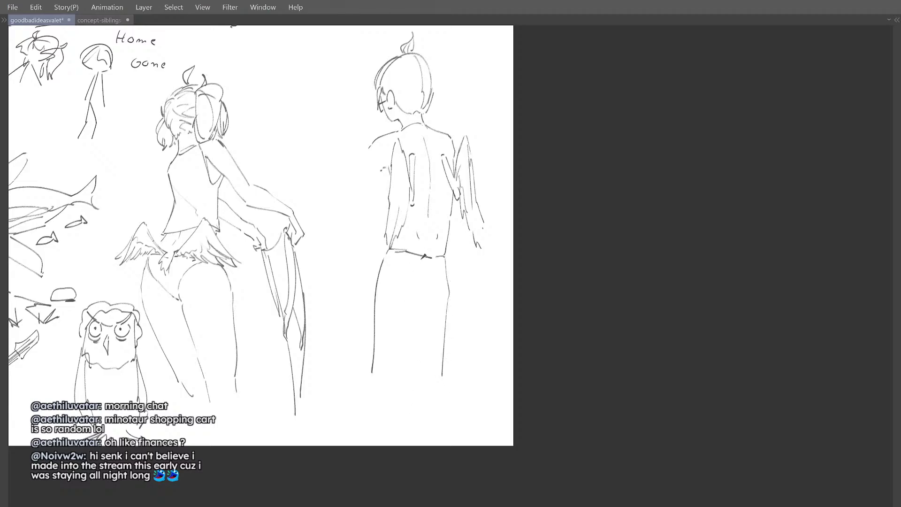
pyautogui.moveTo(425, 258); pyautogui.dragTo(425, 292)
pyautogui.hotkey('ctrl', 'z')
pyautogui.moveTo(431, 258); pyautogui.dragTo(431, 290)
pyautogui.hotkey('ctrl', 'z')
pyautogui.hotkey('ctrl', 'z')
pyautogui.hotkey('ctrl', 'z')
pyautogui.moveTo(446, 259)
pyautogui.mouseDown()
pyautogui.moveTo(452, 301)
pyautogui.moveTo(442, 341)
pyautogui.mouseUp()
pyautogui.hotkey('ctrl', 'z')
pyautogui.hotkey('ctrl', 'z')
pyautogui.moveTo(445, 258)
pyautogui.mouseDown()
pyautogui.moveTo(447, 319)
pyautogui.moveTo(449, 291)
pyautogui.mouseUp()
pyautogui.hotkey('ctrl', 'z')
pyautogui.hotkey('ctrl', 'z')
pyautogui.hotkey('ctrl', 'z')
# Step: Redraw the nape-side trouser contour with a bend and add the seat seam continuing into the inner leg line
pyautogui.moveTo(441, 254)
pyautogui.mouseDown()
pyautogui.moveTo(451, 291)
pyautogui.moveTo(444, 365)
pyautogui.mouseUp()
pyautogui.moveTo(427, 257); pyautogui.dragTo(431, 285)
pyautogui.hotkey('ctrl', 'z')
pyautogui.moveTo(414, 332)
pyautogui.mouseDown()
pyautogui.moveTo(412, 386)
pyautogui.moveTo(417, 363)
pyautogui.mouseUp()
pyautogui.hotkey('ctrl', 'z')
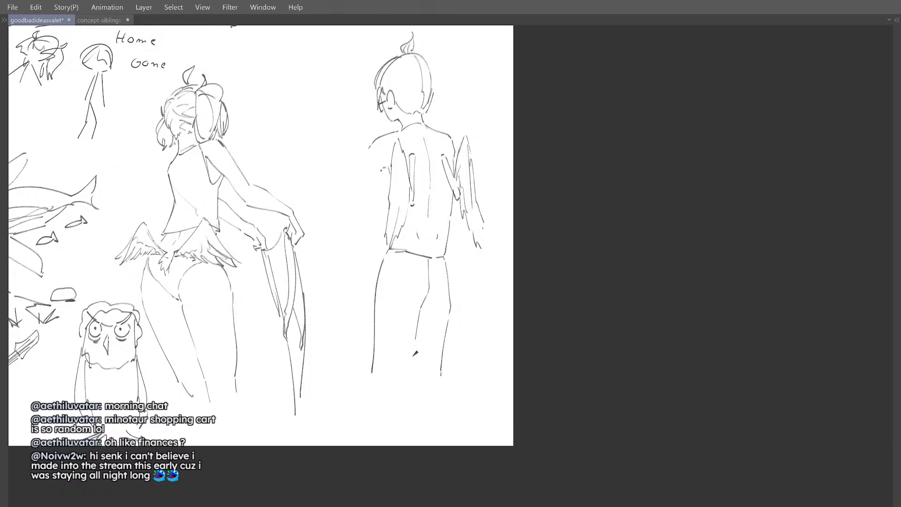
pyautogui.moveTo(420, 312); pyautogui.dragTo(413, 377)
# Step: Add a waistband plus the hip and back pockets to the trousers, consulting the concept sheet
pyautogui.moveTo(388, 251); pyautogui.dragTo(378, 277)
pyautogui.hotkey('ctrl', 'Tab')
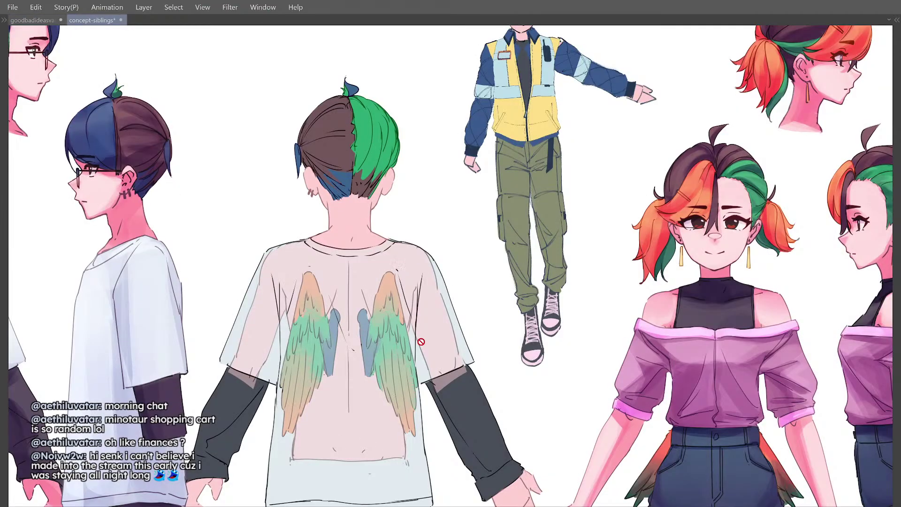
pyautogui.moveTo(421, 340); pyautogui.dragTo(407, 210)
pyautogui.keyDown('alt'); pyautogui.click(405, 254); pyautogui.keyUp('alt')
pyautogui.scroll(-3, 405, 253)
pyautogui.hotkey('ctrl', 'Tab')
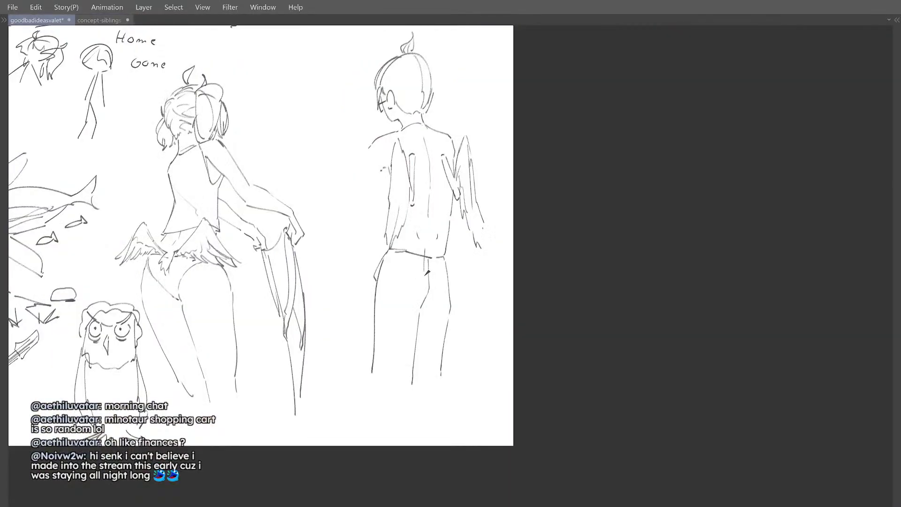
pyautogui.moveTo(399, 256)
pyautogui.mouseDown()
pyautogui.moveTo(421, 282)
pyautogui.moveTo(403, 280)
pyautogui.moveTo(439, 264)
pyautogui.moveTo(444, 286)
pyautogui.moveTo(438, 261)
pyautogui.moveTo(443, 288)
pyautogui.mouseUp()
pyautogui.hotkey('ctrl', 'z')
pyautogui.hotkey('ctrl', 'z')
pyautogui.hotkey('ctrl', 'z')
pyautogui.moveTo(421, 254); pyautogui.dragTo(391, 249)
pyautogui.moveTo(386, 318); pyautogui.dragTo(392, 309)
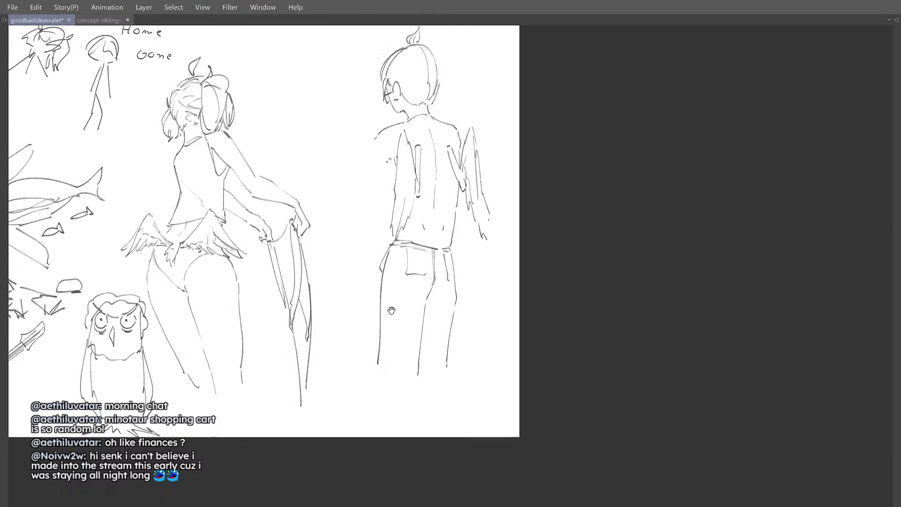
# Step: Sketch a bulging cargo pocket on the face-side trouser leg, based on the concept sheet
pyautogui.hotkey('ctrl', 'Tab')
pyautogui.hotkey('ctrl', 'Tab')
pyautogui.moveTo(396, 255); pyautogui.dragTo(387, 309)
pyautogui.hotkey('ctrl', 'z')
pyautogui.moveTo(393, 256); pyautogui.dragTo(374, 372)
pyautogui.hotkey('ctrl', 'z')
pyautogui.moveTo(381, 370); pyautogui.dragTo(386, 370)
pyautogui.moveTo(375, 325)
pyautogui.mouseDown()
pyautogui.moveTo(398, 323)
pyautogui.moveTo(398, 315)
pyautogui.mouseUp()
pyautogui.hotkey('ctrl', 'z')
pyautogui.moveTo(398, 315); pyautogui.dragTo(393, 374)
# Step: Add the narrow cargo pocket edge on the nape-side trouser leg while viewing the canvas mirrored
pyautogui.press('h')
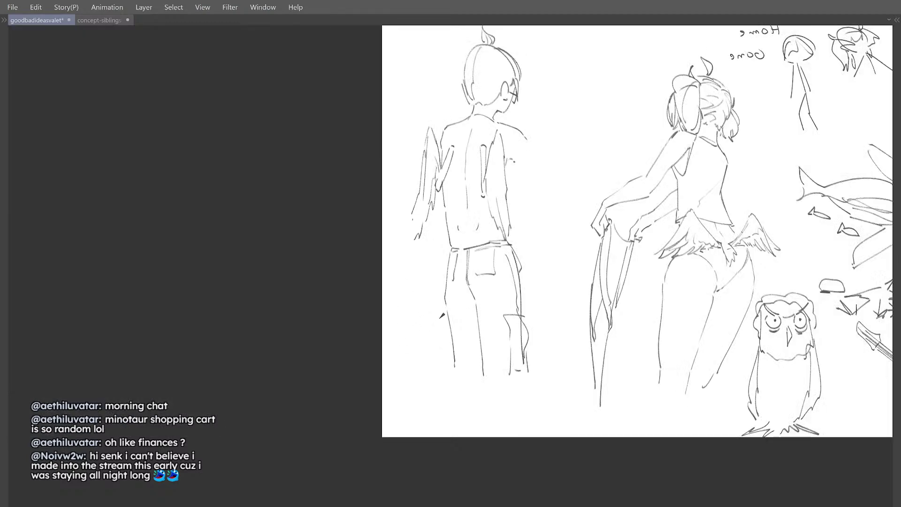
pyautogui.moveTo(445, 309)
pyautogui.mouseDown()
pyautogui.moveTo(454, 365)
pyautogui.moveTo(443, 311)
pyautogui.mouseUp()
pyautogui.hotkey('ctrl', 'z')
pyautogui.press('h')
pyautogui.moveTo(475, 274); pyautogui.dragTo(483, 253)
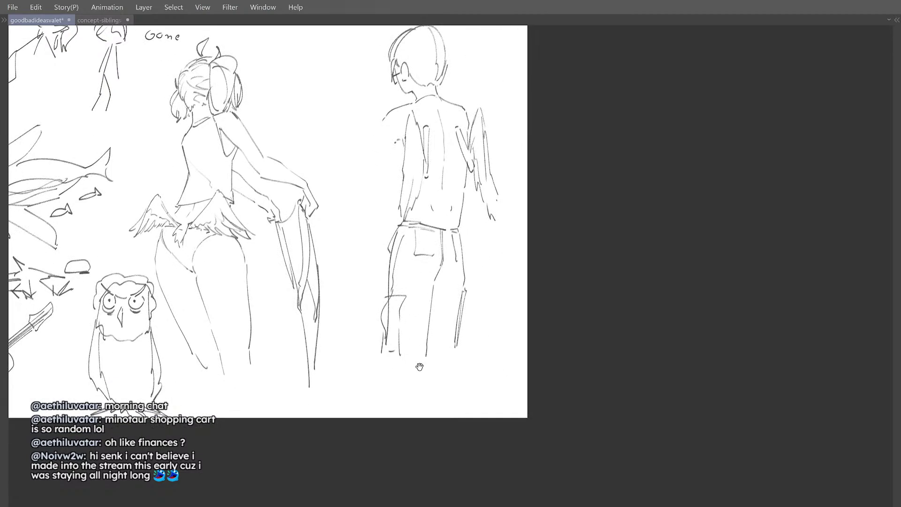
# Step: Draw a curved fold line at the lower end of the face-side trouser leg
pyautogui.moveTo(398, 367); pyautogui.dragTo(429, 368)
pyautogui.hotkey('ctrl', 'z')
pyautogui.moveTo(388, 353)
pyautogui.mouseDown()
pyautogui.moveTo(428, 360)
pyautogui.moveTo(442, 351)
pyautogui.mouseUp()
pyautogui.moveTo(444, 299); pyautogui.dragTo(433, 350)
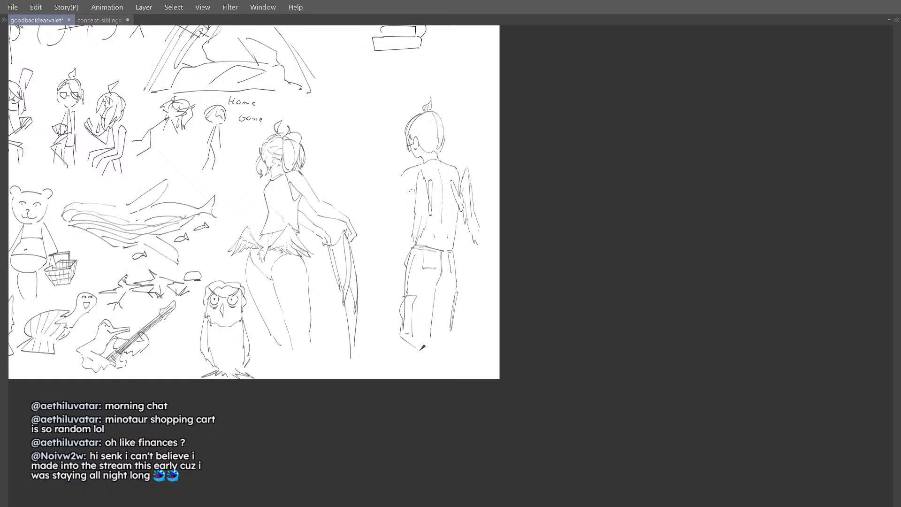
pyautogui.scroll(2, 422, 244)
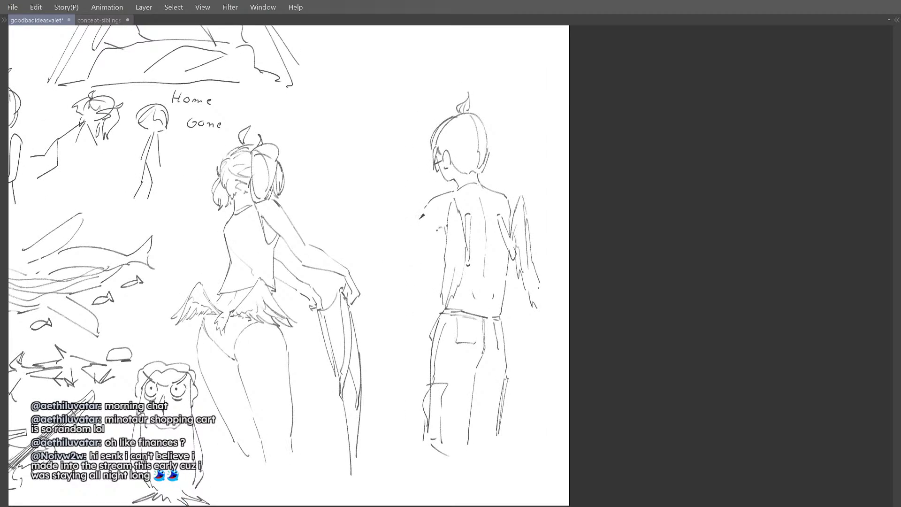
# Step: Sketch the sibling's face-side upper arm angling outward from the shoulder to a bent elbow
pyautogui.moveTo(415, 228); pyautogui.dragTo(397, 266)
pyautogui.hotkey('ctrl', 'z')
pyautogui.moveTo(439, 230); pyautogui.dragTo(412, 271)
pyautogui.hotkey('ctrl', 'z')
pyautogui.moveTo(437, 231)
pyautogui.mouseDown()
pyautogui.moveTo(407, 267)
pyautogui.moveTo(394, 260)
pyautogui.moveTo(396, 277)
pyautogui.moveTo(394, 267)
pyautogui.moveTo(429, 255)
pyautogui.moveTo(403, 276)
pyautogui.mouseUp()
pyautogui.press('p')
pyautogui.hotkey('ctrl', 'z')
pyautogui.hotkey('ctrl', 'z')
pyautogui.hotkey('ctrl', 'z')
pyautogui.hotkey('ctrl', 'z')
pyautogui.press('h')
pyautogui.press('h')
pyautogui.moveTo(459, 239); pyautogui.dragTo(426, 267)
pyautogui.press('e')
pyautogui.press('p')
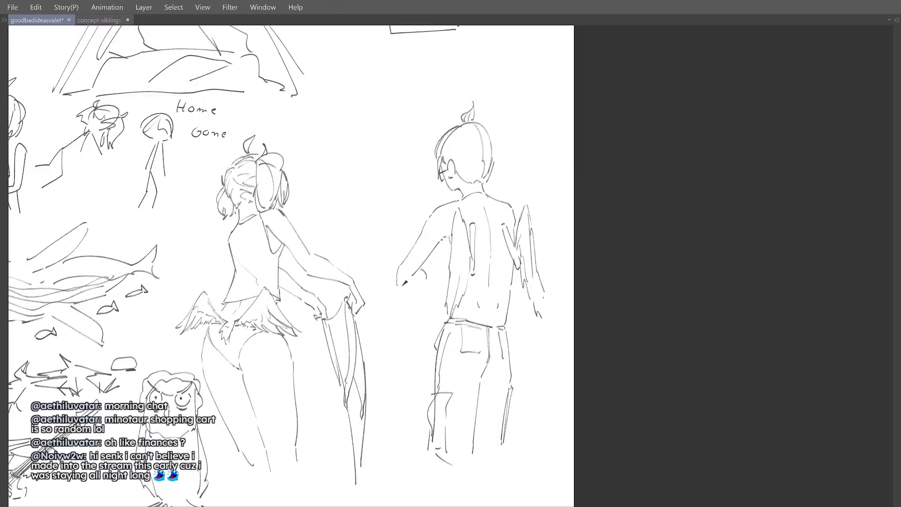
# Step: Rough in the elbow and the start of the forearm, adjusting their shape and checking them in mirrored view
pyautogui.moveTo(426, 267); pyautogui.dragTo(434, 277)
pyautogui.scroll(3, 452, 244)
pyautogui.scroll(-2, 429, 276)
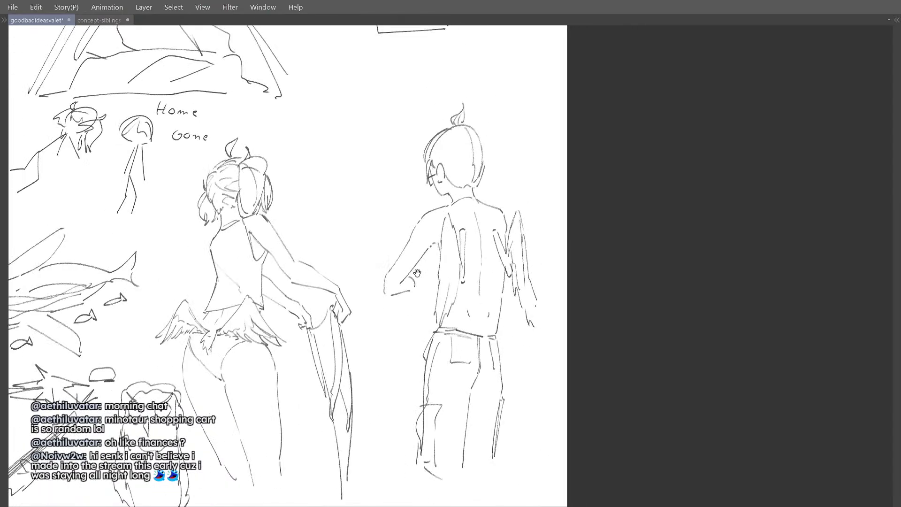
pyautogui.moveTo(441, 269); pyautogui.dragTo(435, 283)
pyautogui.press('j')
pyautogui.press(']')
pyautogui.press(']')
pyautogui.moveTo(373, 272)
pyautogui.mouseDown()
pyautogui.moveTo(392, 211)
pyautogui.moveTo(417, 238)
pyautogui.mouseUp()
pyautogui.press('h')
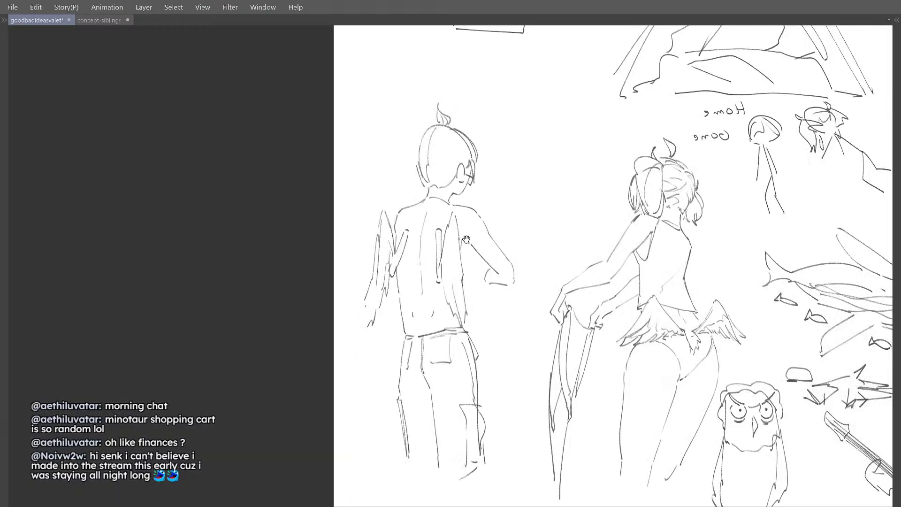
pyautogui.scroll(-3, 462, 226)
pyautogui.press('h')
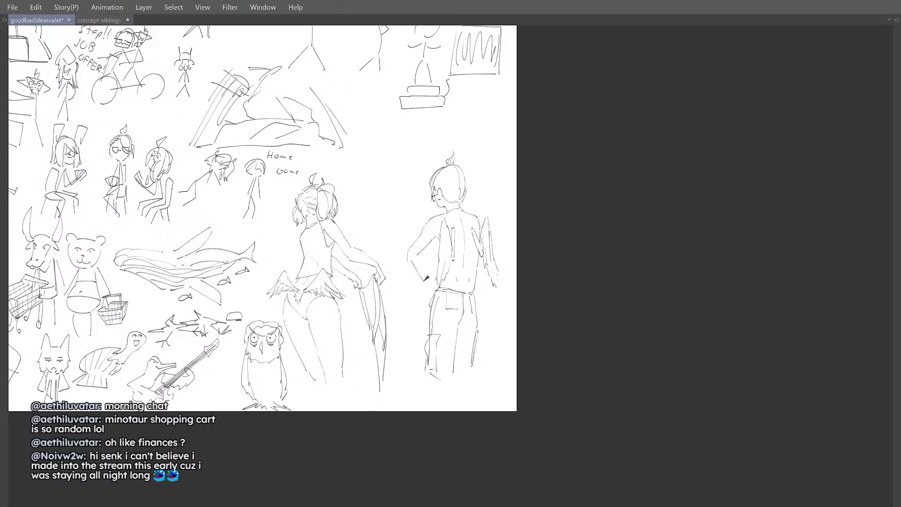
# Step: Draw the forearm bending back to a hand at the waist, with a long cloth hanging beside the trousers
pyautogui.hotkey('ctrl', 'z')
pyautogui.moveTo(410, 261)
pyautogui.mouseDown()
pyautogui.moveTo(424, 282)
pyautogui.moveTo(424, 273)
pyautogui.mouseUp()
pyautogui.hotkey('ctrl', 'z')
pyautogui.hotkey('ctrl', 'z')
pyautogui.moveTo(426, 274); pyautogui.dragTo(422, 290)
pyautogui.hotkey('ctrl', 'z')
pyautogui.moveTo(424, 275)
pyautogui.mouseDown()
pyautogui.moveTo(413, 297)
pyautogui.moveTo(415, 351)
pyautogui.mouseUp()
pyautogui.hotkey('ctrl', 'z')
pyautogui.hotkey('ctrl', 'z')
pyautogui.moveTo(423, 276)
pyautogui.mouseDown()
pyautogui.moveTo(410, 354)
pyautogui.moveTo(430, 282)
pyautogui.mouseUp()
pyautogui.hotkey('ctrl', 'z')
pyautogui.hotkey('ctrl', 'z')
pyautogui.hotkey('ctrl', 'z')
pyautogui.moveTo(420, 339); pyautogui.dragTo(432, 269)
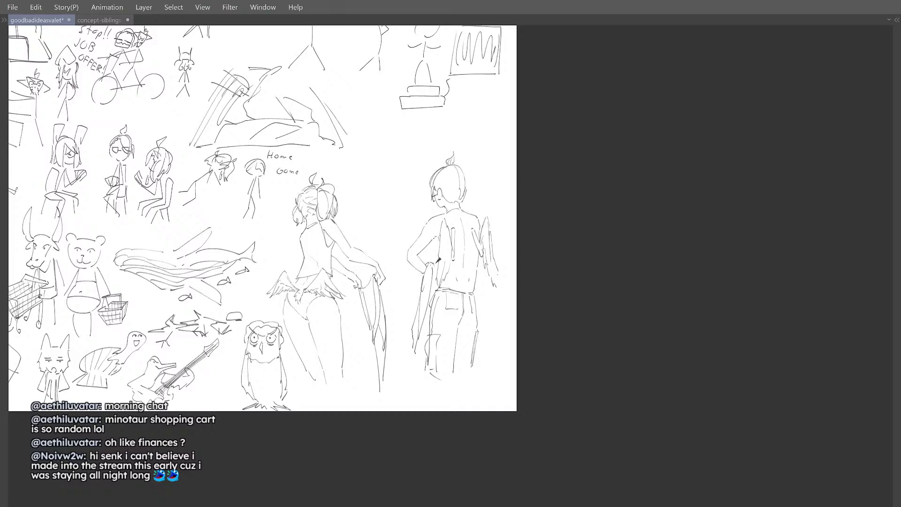
pyautogui.moveTo(431, 284); pyautogui.dragTo(434, 276)
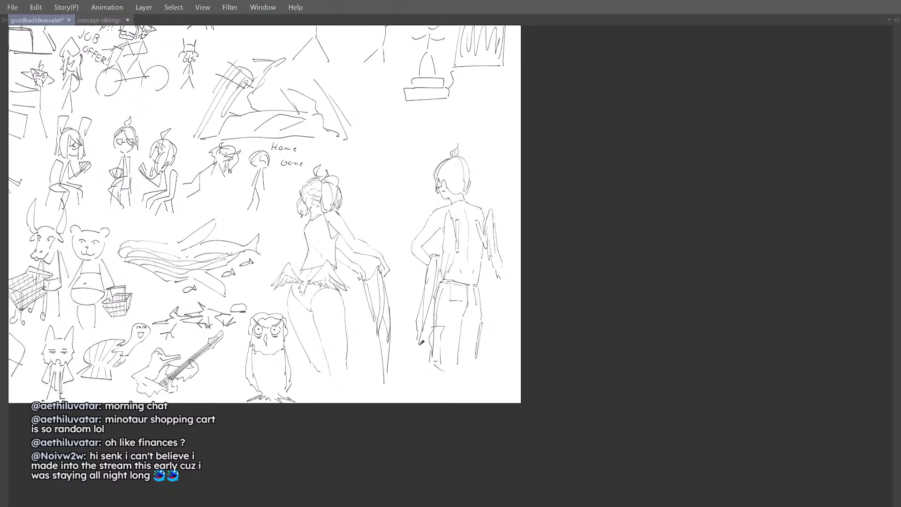
# Step: Adjust the contour of the bent arm around the elbow, checking the figure in mirrored view
pyautogui.press('h')
pyautogui.moveTo(449, 236); pyautogui.dragTo(468, 220)
pyautogui.press('h')
pyautogui.hotkey('ctrl', '+')
pyautogui.press('e')
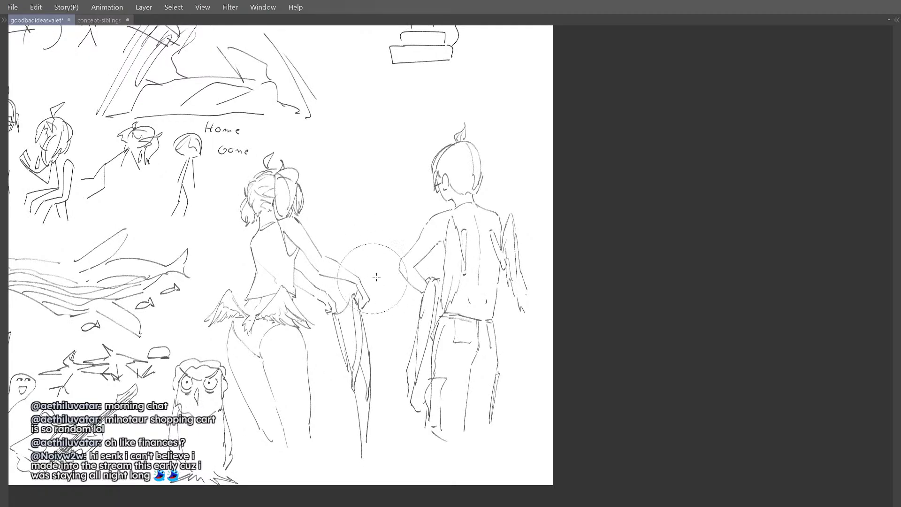
pyautogui.moveTo(367, 257)
pyautogui.mouseDown()
pyautogui.moveTo(407, 252)
pyautogui.moveTo(393, 239)
pyautogui.moveTo(409, 249)
pyautogui.mouseUp()
pyautogui.press(']')
pyautogui.press(']')
pyautogui.press('h')
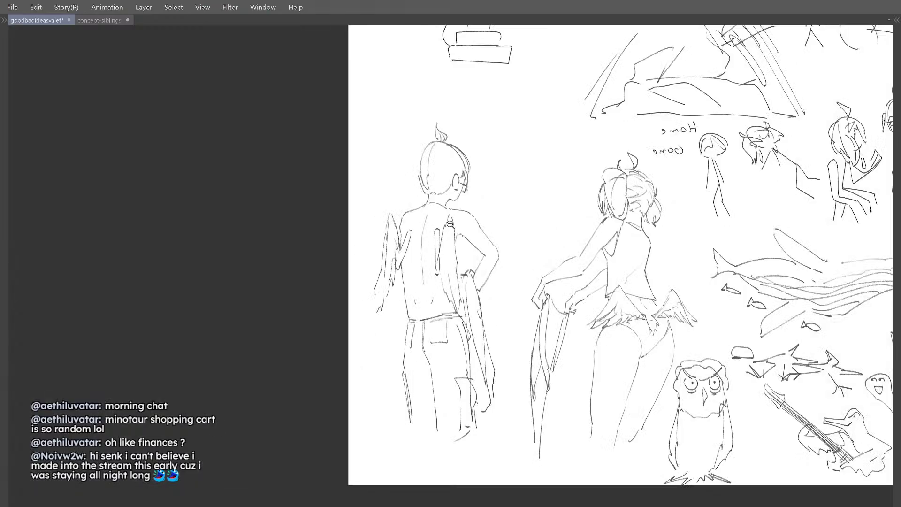
pyautogui.scroll(-2, 450, 223)
pyautogui.press('h')
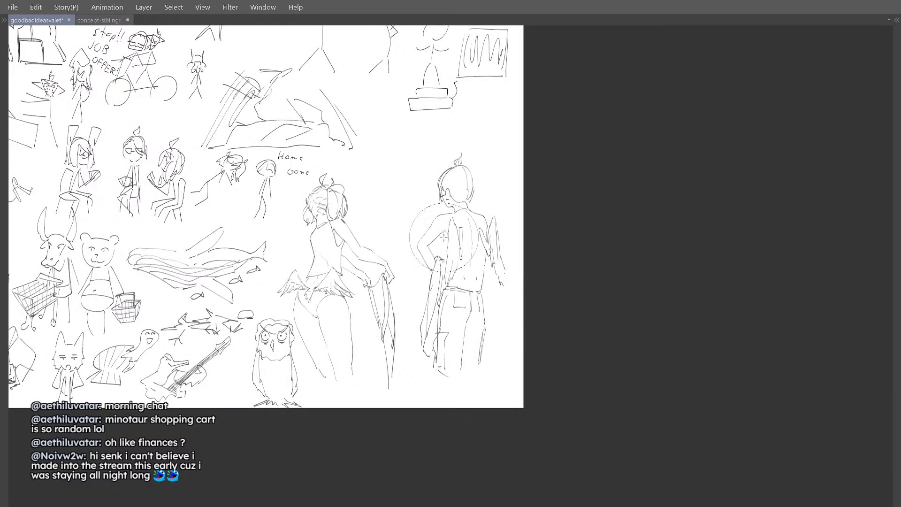
# Step: Erase the face-side shoulder line and redraw it as a smoother slope into the upper arm, checking it mirrored
pyautogui.press('p')
pyautogui.scroll(3, 450, 225)
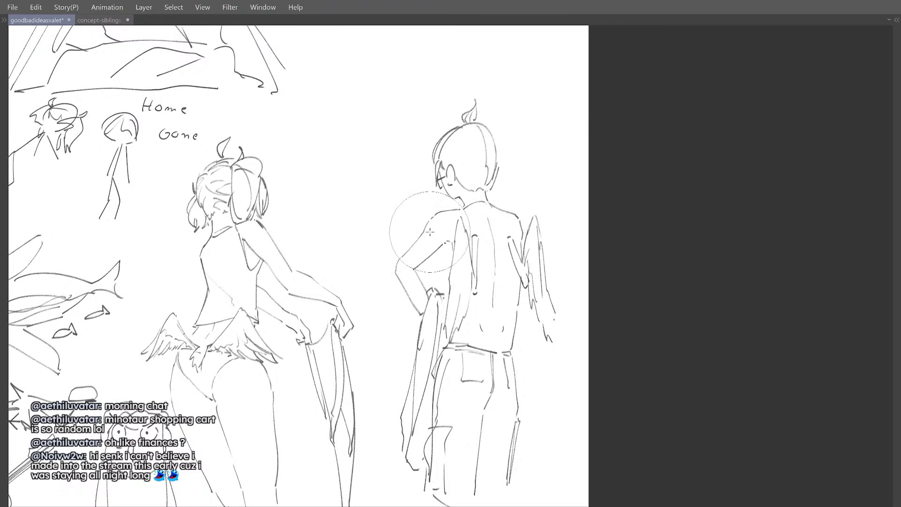
pyautogui.press('[')
pyautogui.moveTo(439, 225); pyautogui.dragTo(422, 233)
pyautogui.press('e')
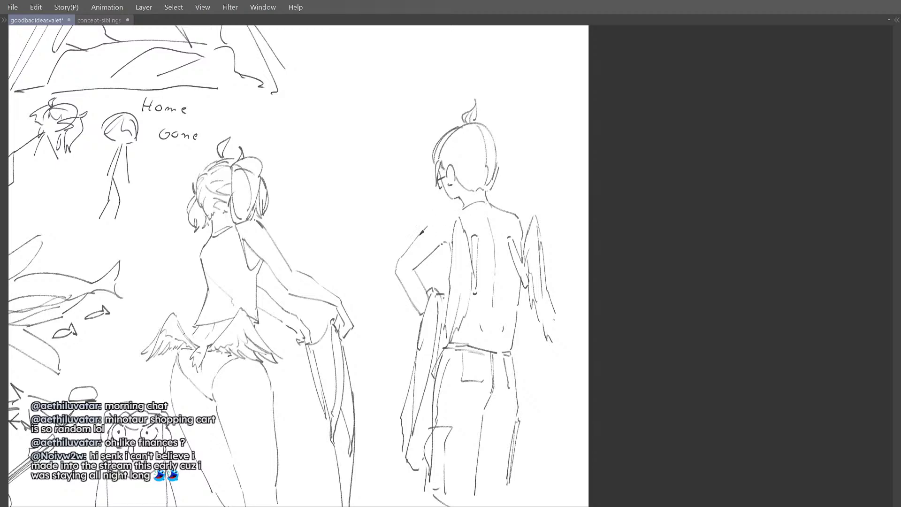
pyautogui.press('h')
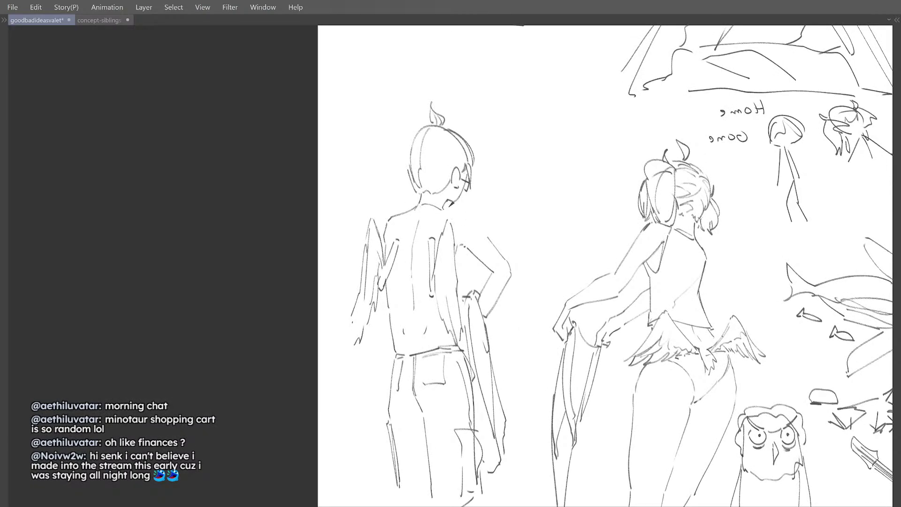
pyautogui.press('h')
pyautogui.moveTo(458, 227); pyautogui.dragTo(467, 228)
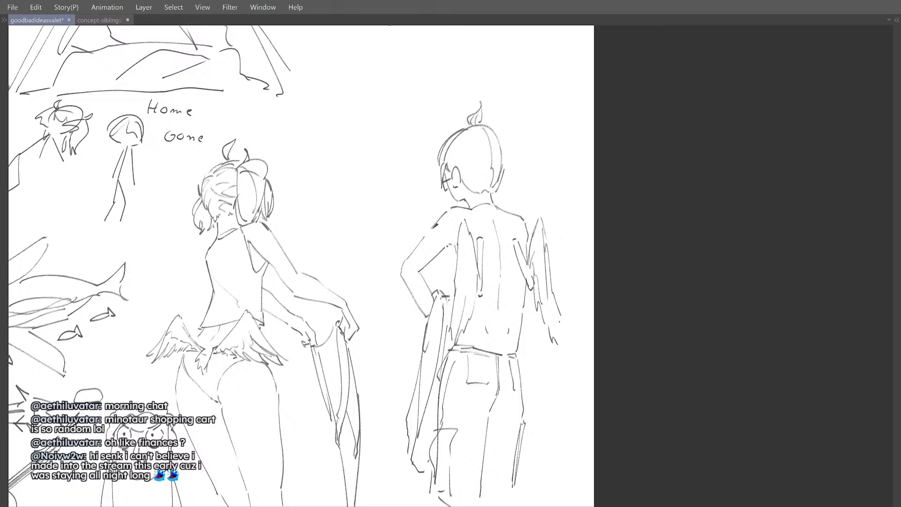
pyautogui.press('h')
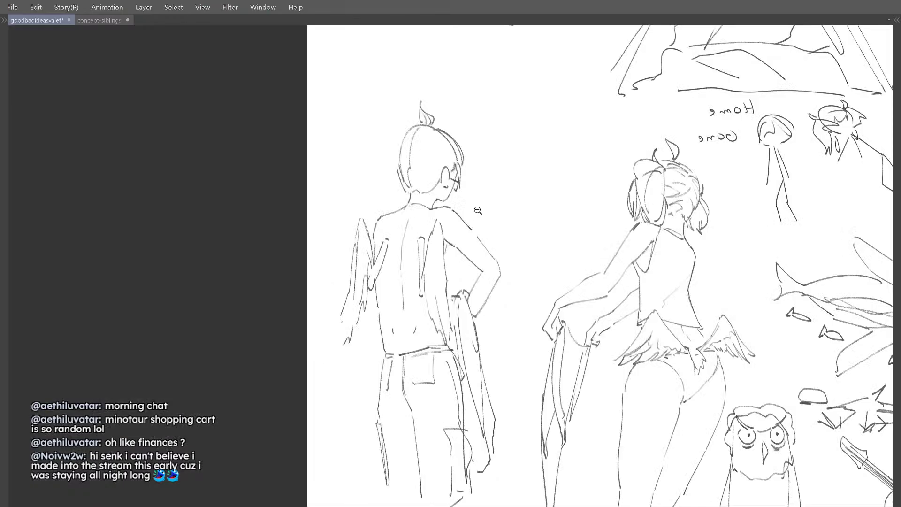
pyautogui.scroll(-3, 442, 216)
pyautogui.press('h')
pyautogui.scroll(4, 449, 239)
pyautogui.moveTo(452, 271); pyautogui.dragTo(445, 274)
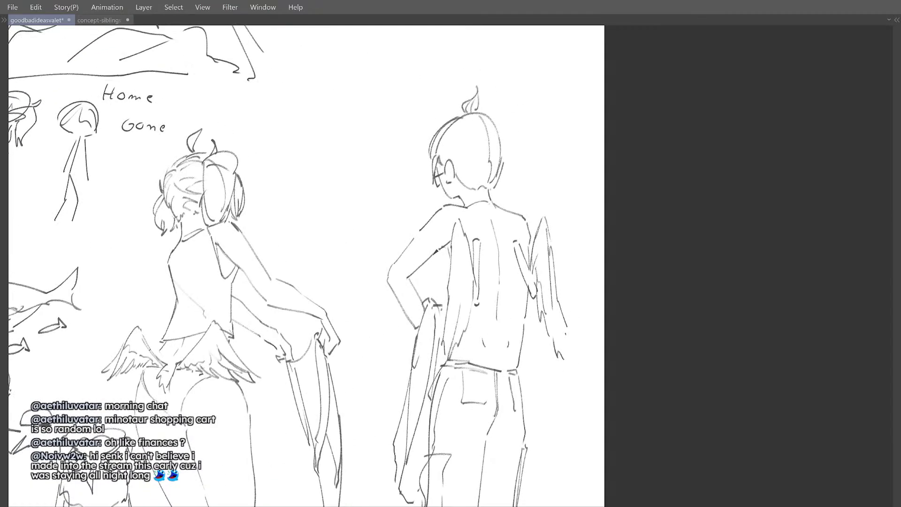
pyautogui.moveTo(429, 220); pyautogui.dragTo(415, 226)
pyautogui.scroll(-1, 415, 227)
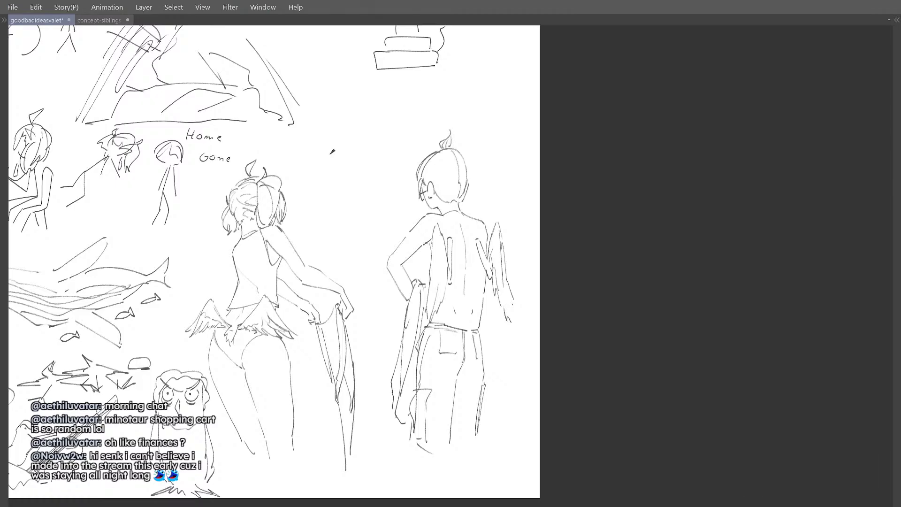
# Step: Examine the pose, proportions and spacing of the two back-view figures at several zoom levels and in mirrored view
pyautogui.moveTo(330, 155); pyautogui.dragTo(355, 131)
pyautogui.scroll(2, 314, 333)
pyautogui.scroll(-2, 364, 304)
pyautogui.moveTo(364, 303); pyautogui.dragTo(359, 303)
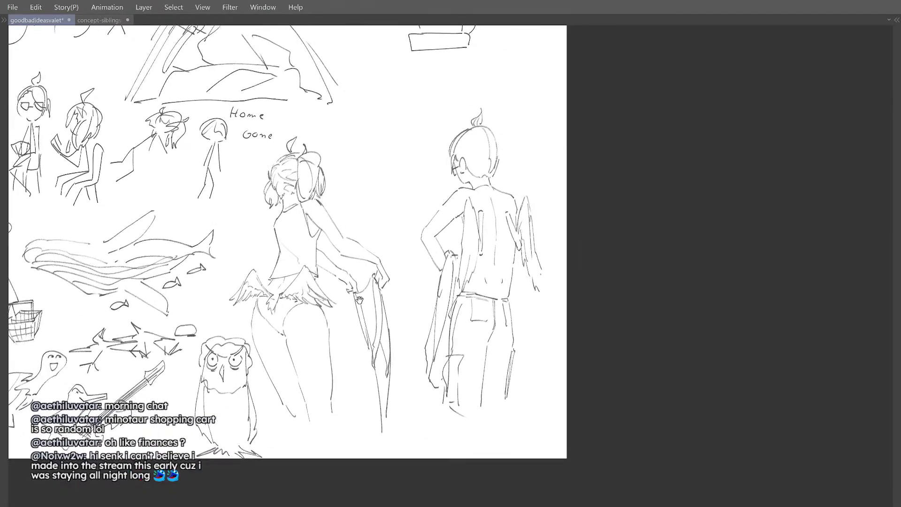
pyautogui.moveTo(414, 246); pyautogui.dragTo(408, 324)
pyautogui.scroll(1, 415, 321)
pyautogui.moveTo(447, 275); pyautogui.dragTo(420, 270)
pyautogui.scroll(-3, 434, 281)
pyautogui.scroll(2, 411, 282)
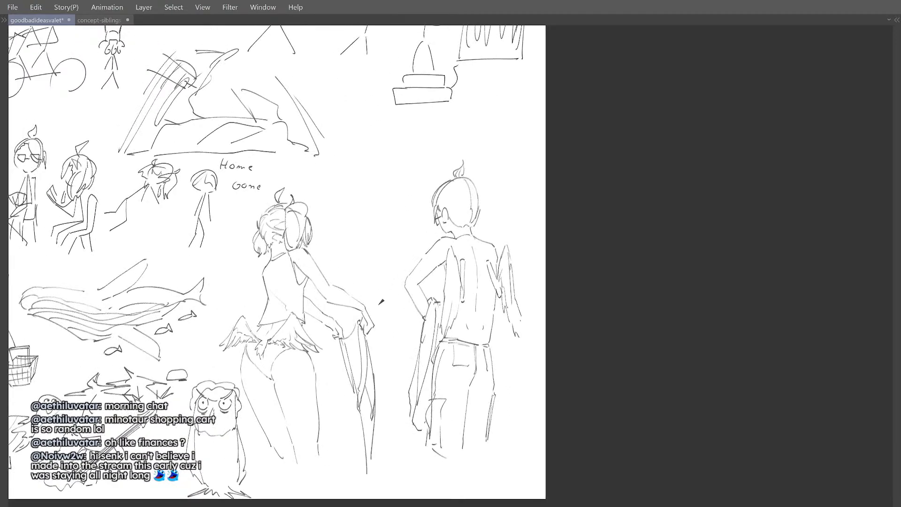
pyautogui.scroll(1, 356, 277)
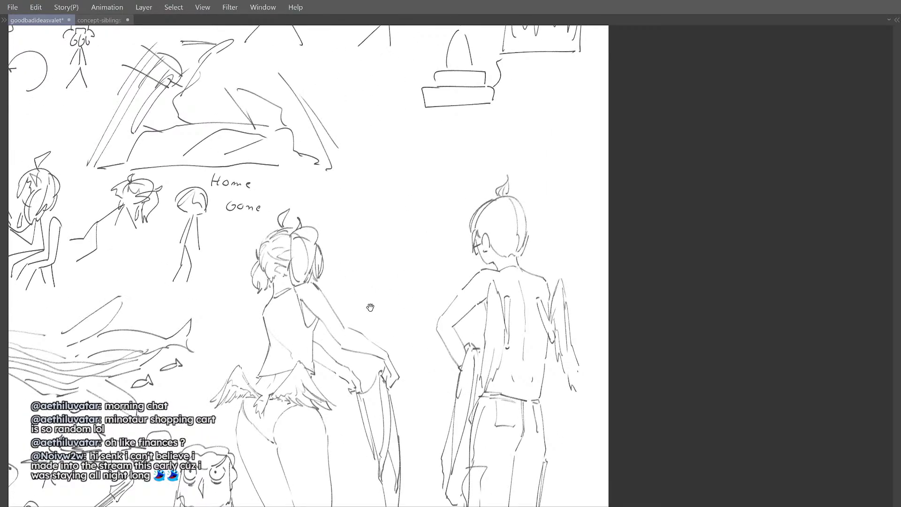
pyautogui.scroll(-3, 371, 307)
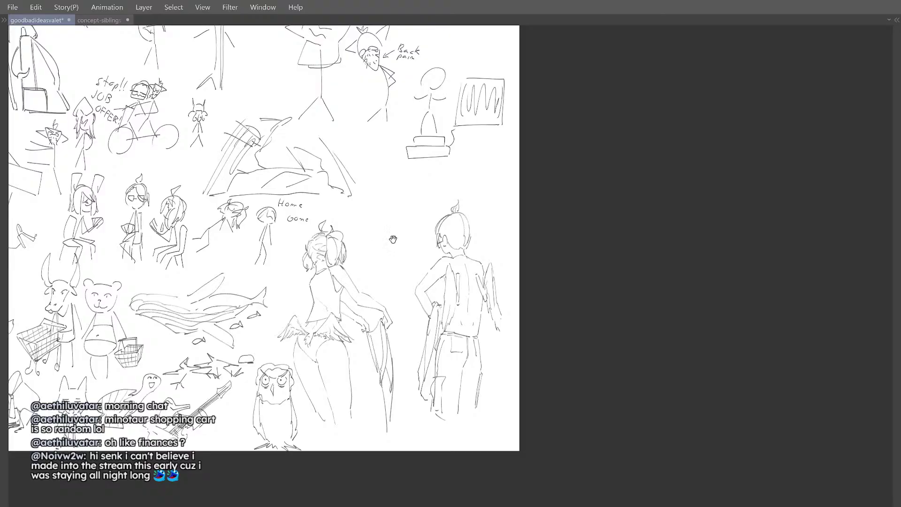
pyautogui.press('h')
pyautogui.press('h')
pyautogui.moveTo(334, 285); pyautogui.dragTo(342, 289)
pyautogui.scroll(3, 342, 289)
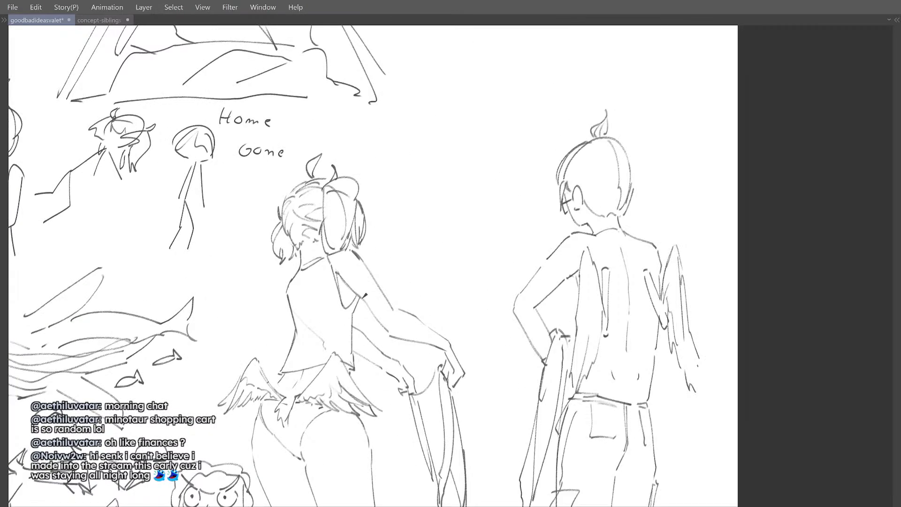
pyautogui.press('h')
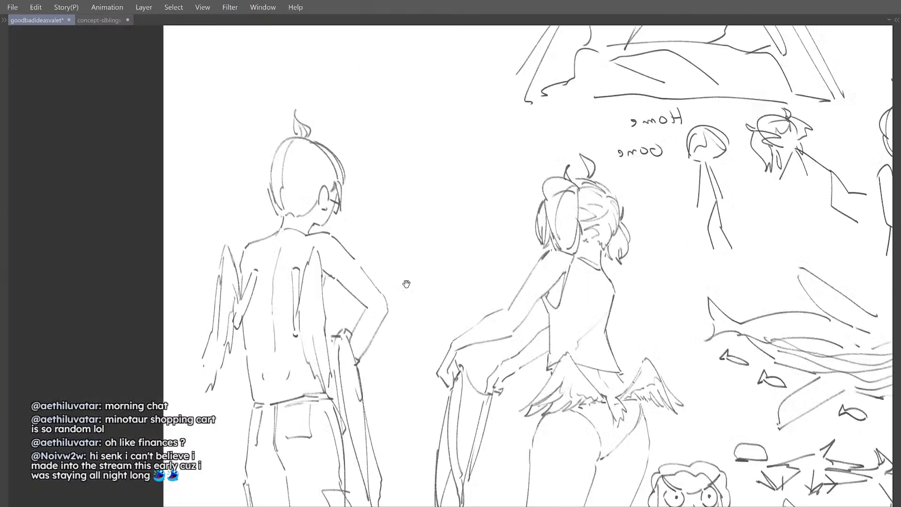
pyautogui.press('h')
pyautogui.moveTo(430, 244); pyautogui.dragTo(350, 210)
pyautogui.press('Delete')
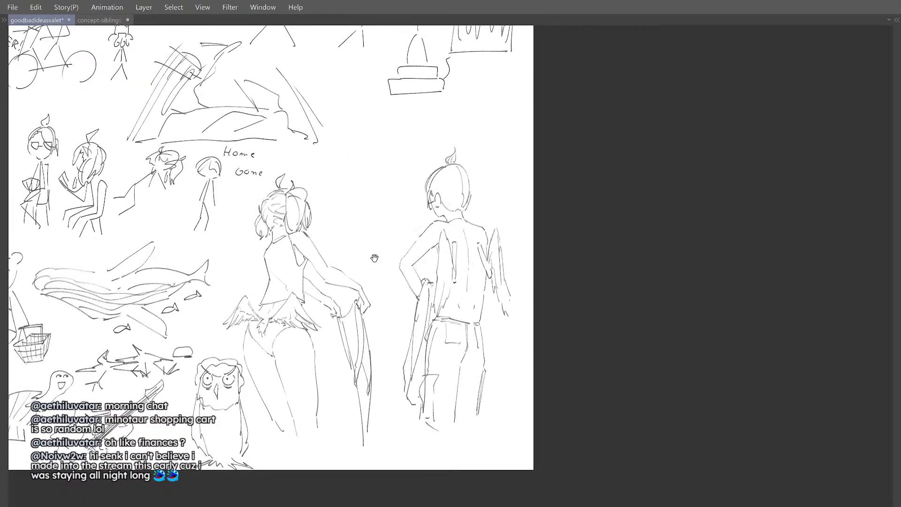
pyautogui.scroll(-1, 404, 265)
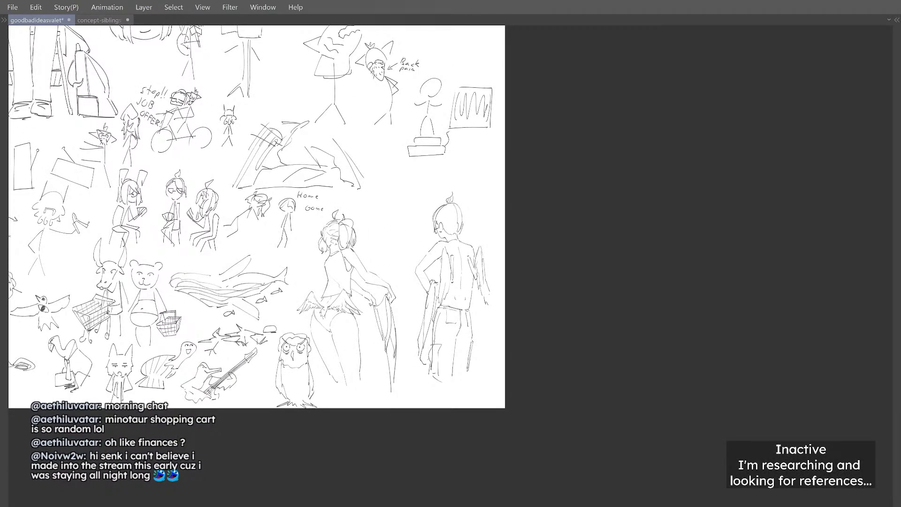
pyautogui.scroll(2, 463, 322)
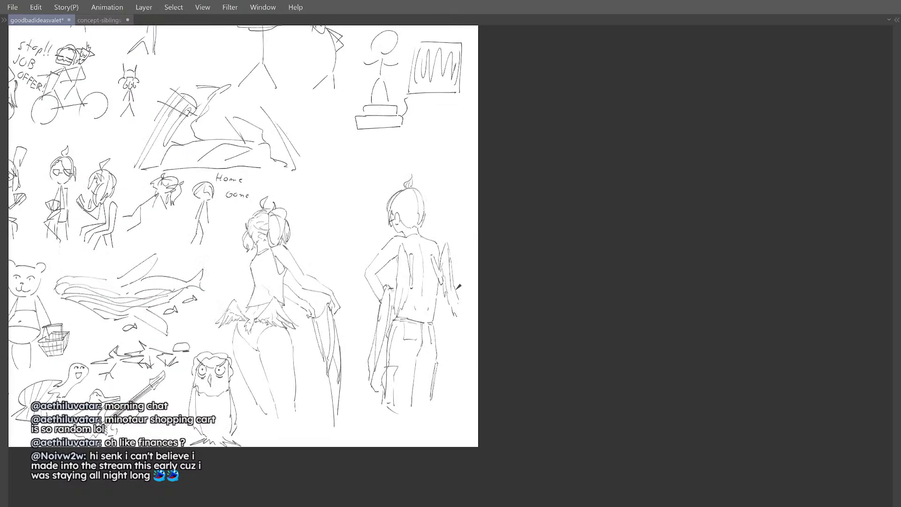
# Step: Move the short-haired sibling closer to the winged figure and check the pair in mirrored view
pyautogui.press('h')
pyautogui.press('h')
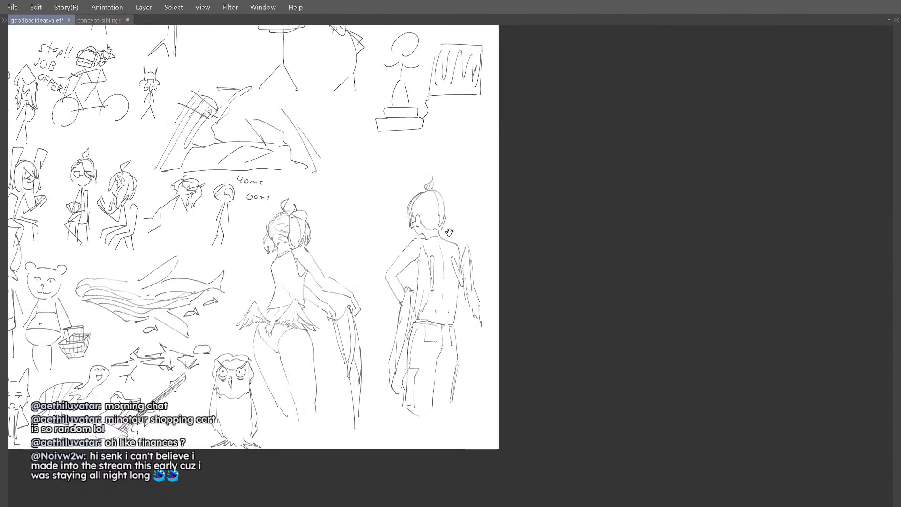
pyautogui.scroll(-1, 449, 234)
pyautogui.moveTo(428, 281); pyautogui.dragTo(411, 301)
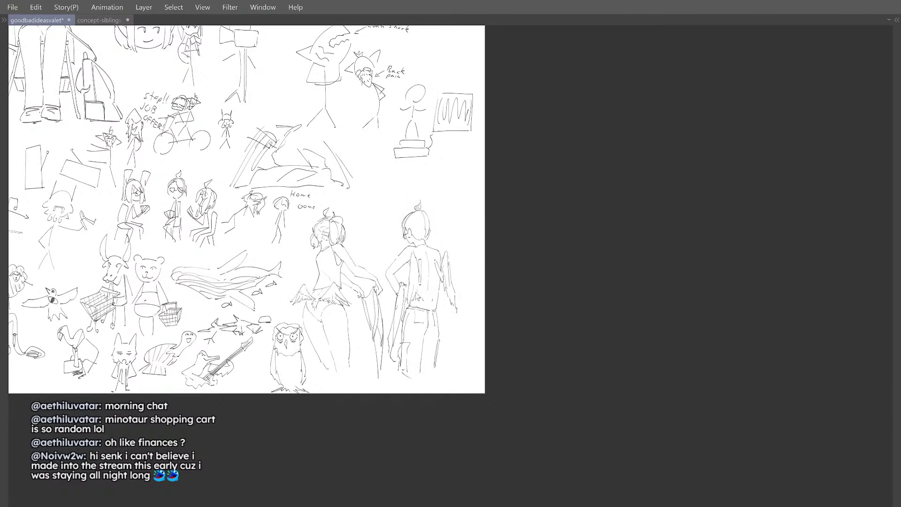
pyautogui.press('h')
pyautogui.press('h')
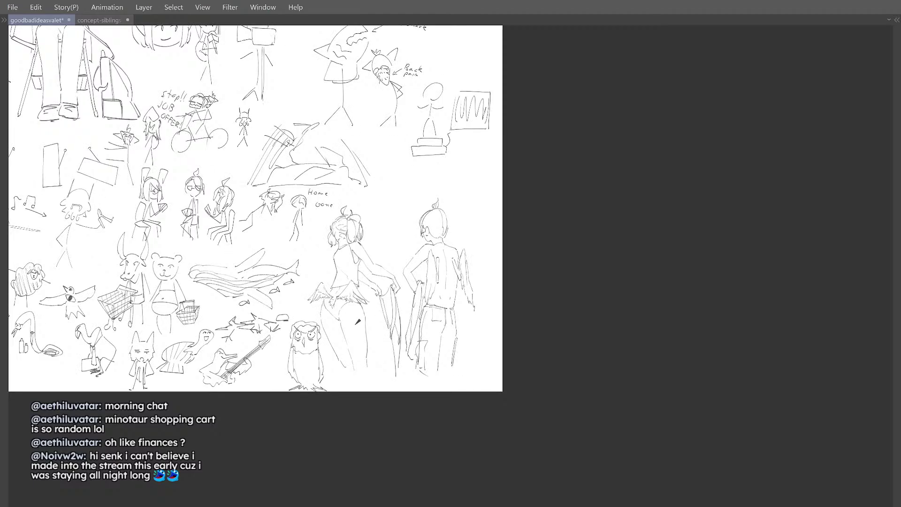
# Step: Refine the winged figure's hip contour beneath the lower-back wings, checking the pair in mirrored view
pyautogui.moveTo(342, 308); pyautogui.dragTo(339, 305)
pyautogui.press(']')
pyautogui.press(']')
pyautogui.press(']')
pyautogui.press(']')
pyautogui.press('h')
pyautogui.press('h')
pyautogui.press('[')
pyautogui.press('[')
pyautogui.press('[')
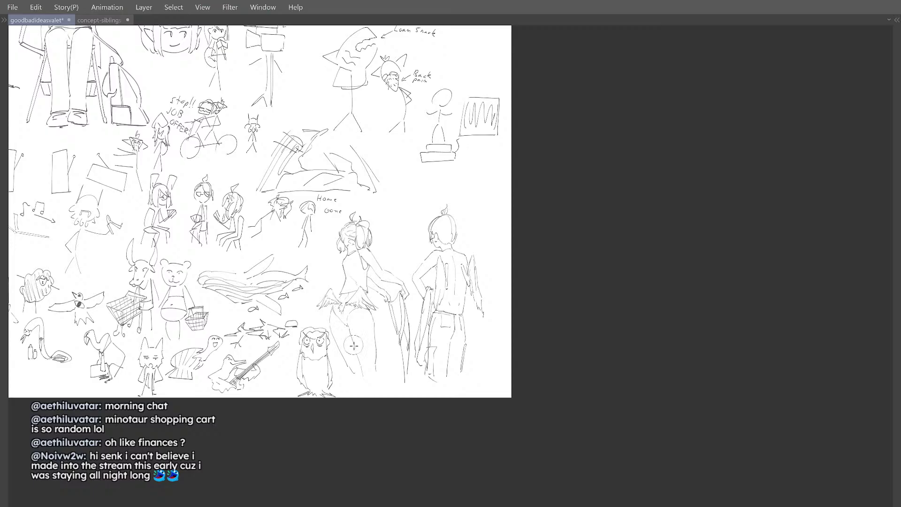
pyautogui.press('h')
pyautogui.press('h')
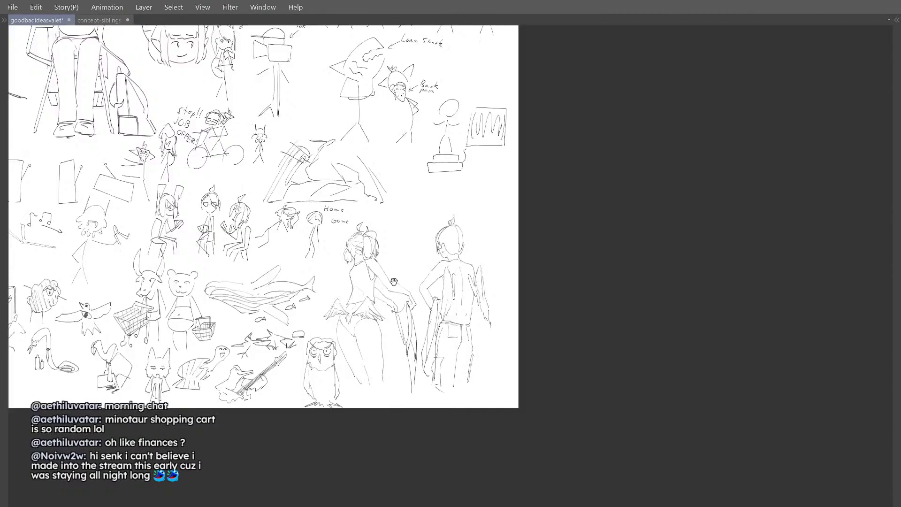
pyautogui.click(352, 323)
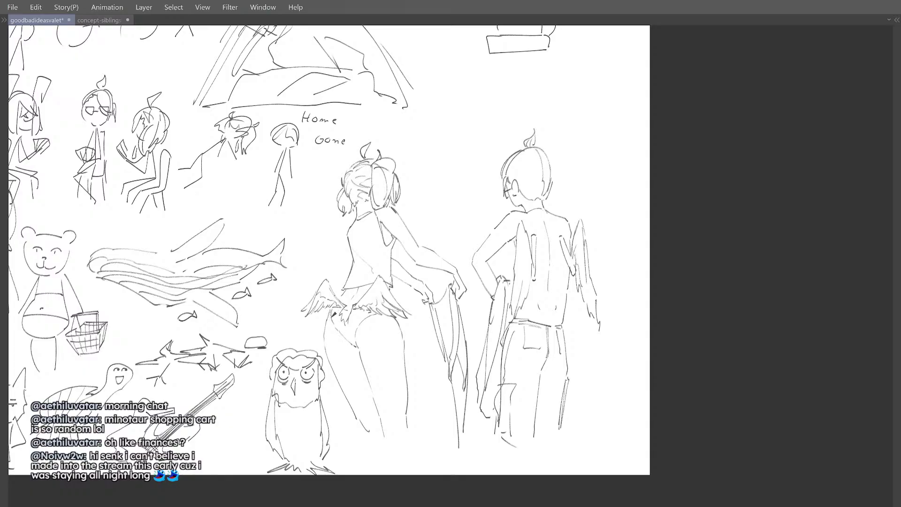
pyautogui.press('h')
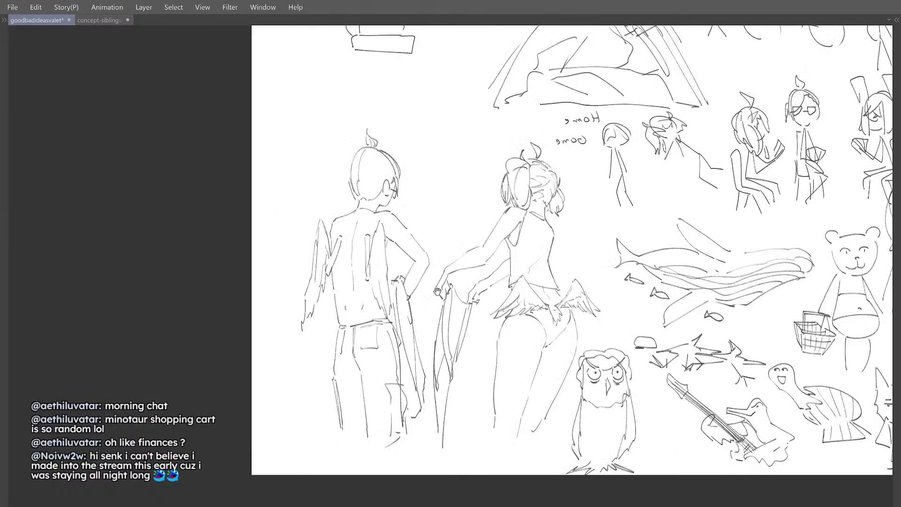
pyautogui.hotkey('ctrl', 'z')
pyautogui.moveTo(514, 309); pyautogui.dragTo(538, 327)
pyautogui.press('h')
pyautogui.moveTo(445, 294)
pyautogui.mouseDown()
pyautogui.moveTo(399, 296)
pyautogui.moveTo(409, 295)
pyautogui.mouseUp()
pyautogui.scroll(1, 409, 295)
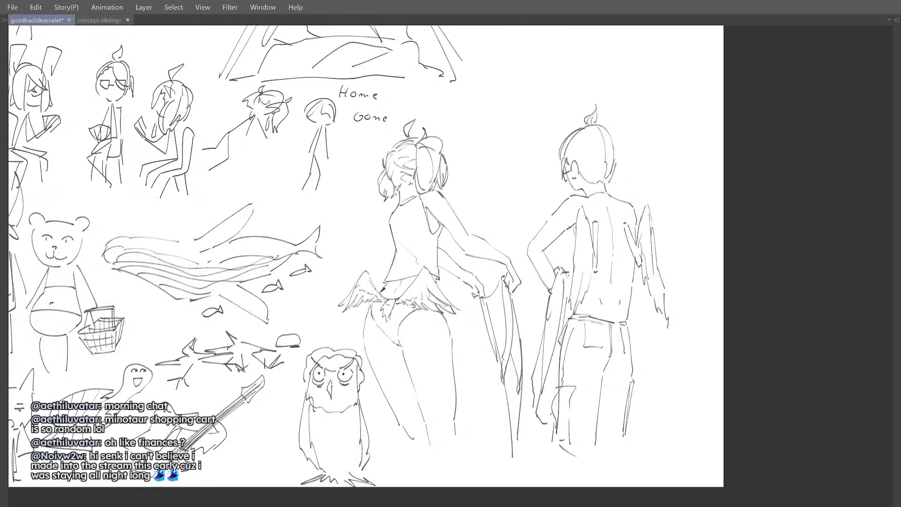
pyautogui.scroll(-3, 414, 268)
pyautogui.moveTo(451, 227); pyautogui.dragTo(398, 214)
pyautogui.scroll(1, 376, 217)
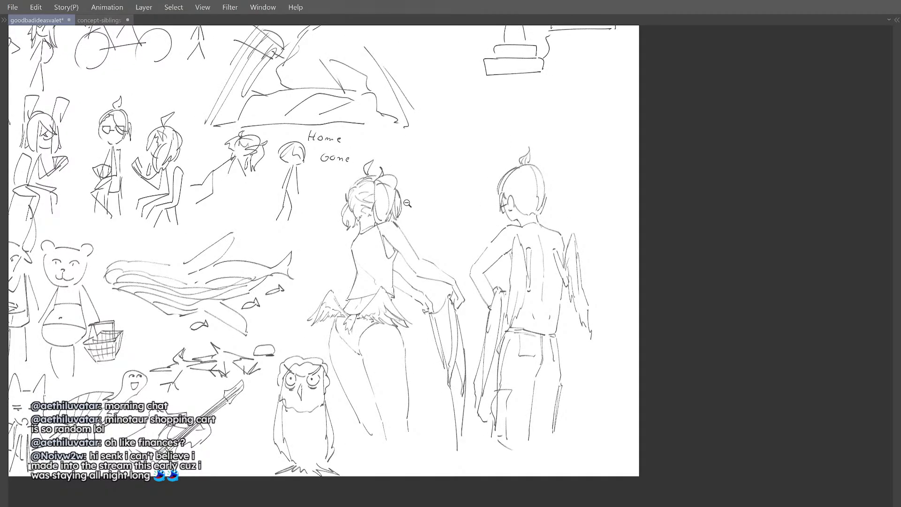
pyautogui.scroll(-1, 408, 204)
pyautogui.scroll(2, 395, 216)
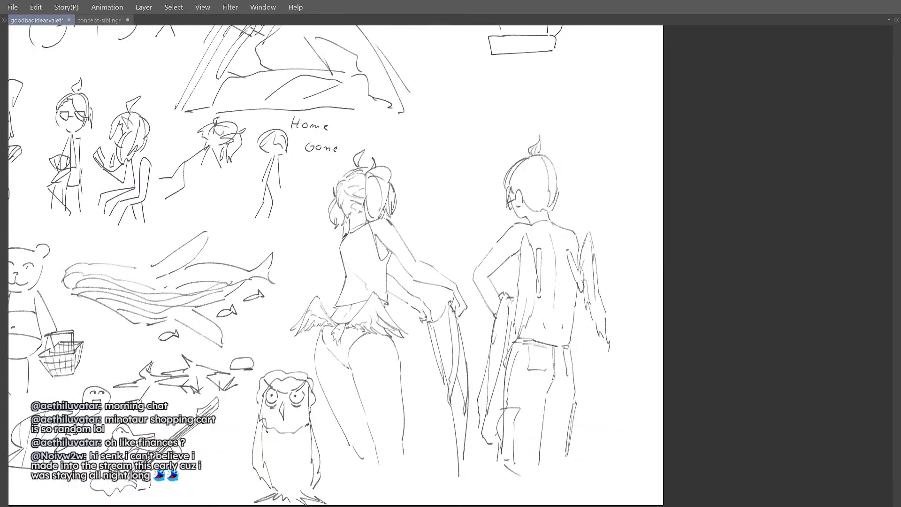
# Step: Draw an earring on the short-haired sibling's ear
pyautogui.scroll(-2, 419, 215)
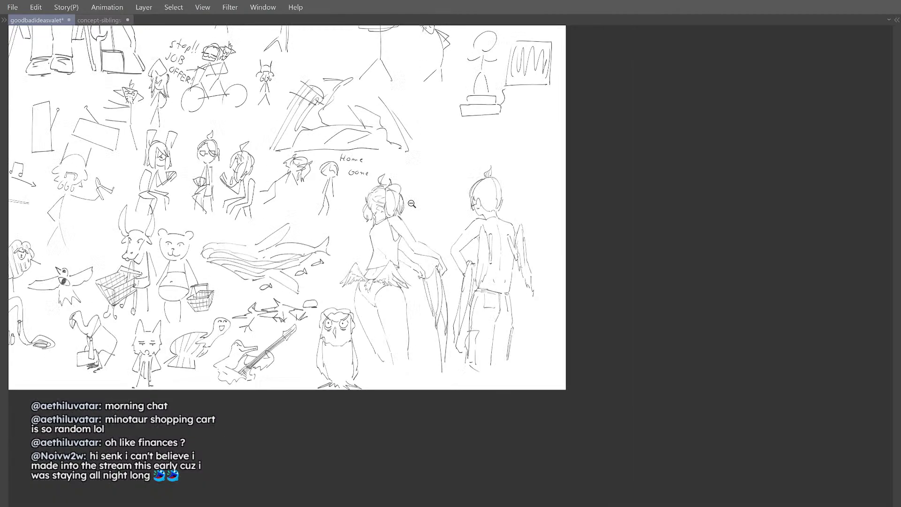
pyautogui.scroll(3, 407, 156)
pyautogui.scroll(3, 431, 200)
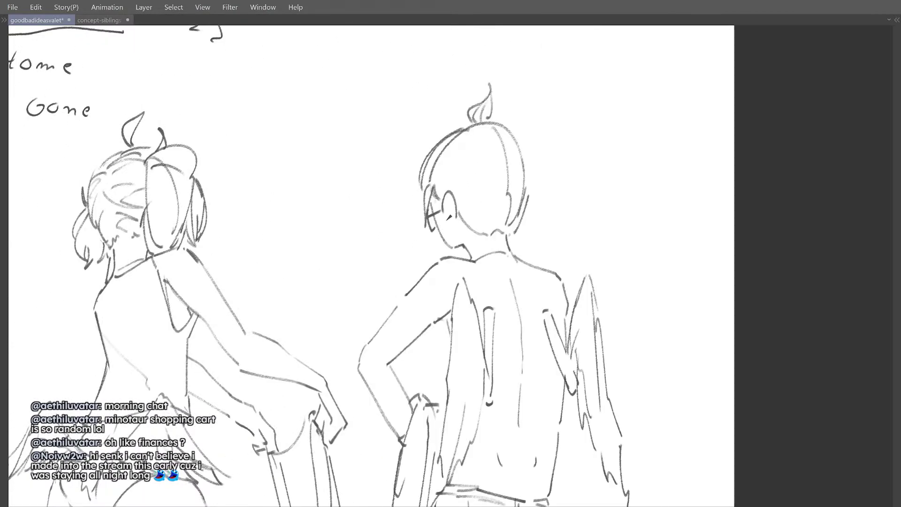
pyautogui.moveTo(456, 214); pyautogui.dragTo(457, 227)
pyautogui.scroll(-3, 452, 203)
pyautogui.moveTo(461, 187); pyautogui.dragTo(440, 189)
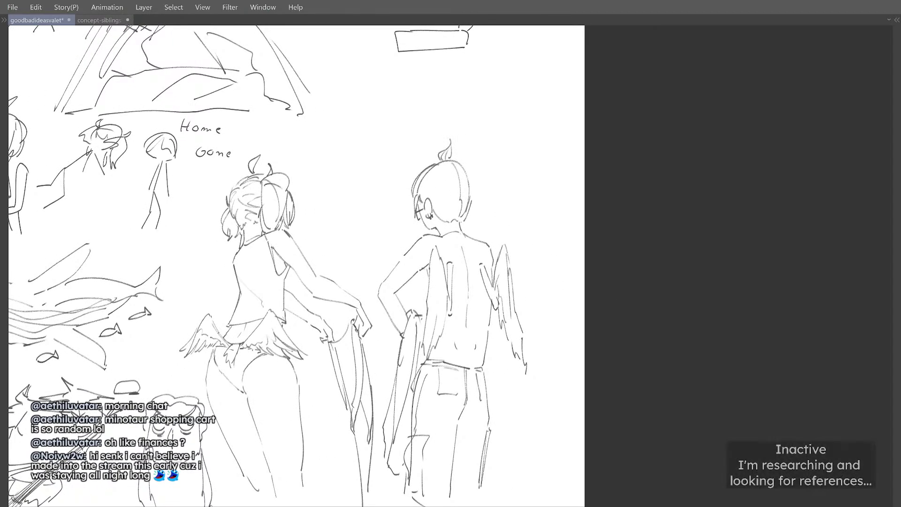
# Step: Draw swept-back hair strands across the back of the short-haired sibling's head, following the coloured concept-siblings reference sheet
pyautogui.hotkey('ctrl', 'Tab')
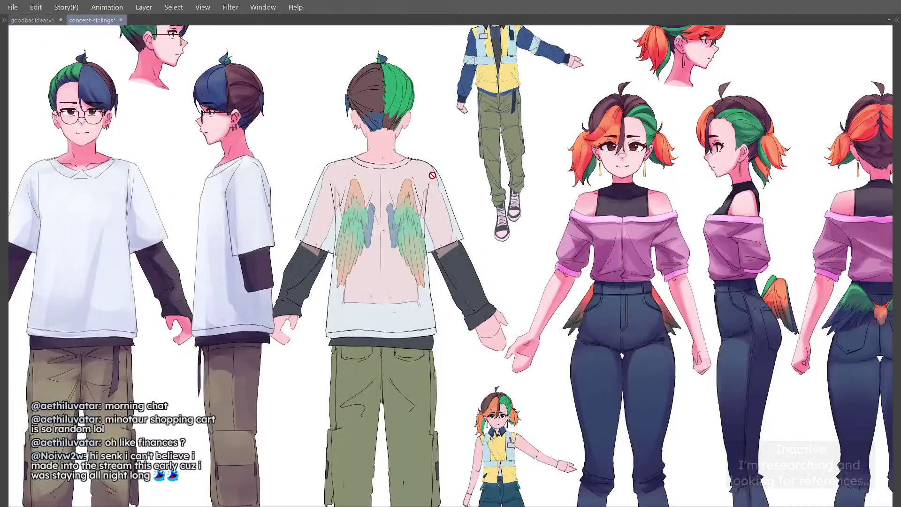
pyautogui.hotkey('ctrl', 'Tab')
pyautogui.moveTo(447, 194)
pyautogui.mouseDown()
pyautogui.moveTo(429, 197)
pyautogui.moveTo(455, 179)
pyautogui.moveTo(428, 184)
pyautogui.moveTo(453, 170)
pyautogui.moveTo(439, 181)
pyautogui.moveTo(459, 179)
pyautogui.moveTo(445, 185)
pyautogui.moveTo(460, 184)
pyautogui.moveTo(460, 191)
pyautogui.moveTo(432, 192)
pyautogui.moveTo(459, 215)
pyautogui.mouseUp()
pyautogui.hotkey('ctrl', 'z')
pyautogui.hotkey('ctrl', 'z')
pyautogui.hotkey('ctrl', 'z')
pyautogui.hotkey('ctrl', 'Tab')
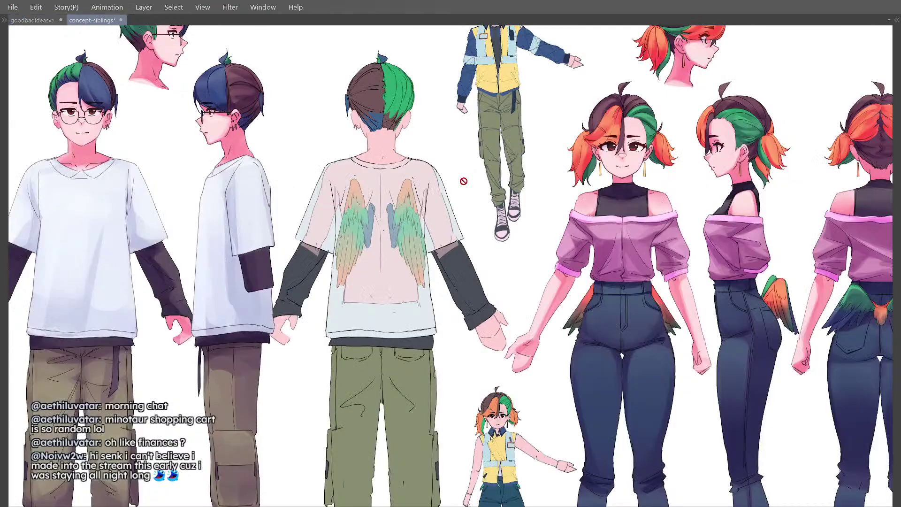
pyautogui.hotkey('ctrl', 'Tab')
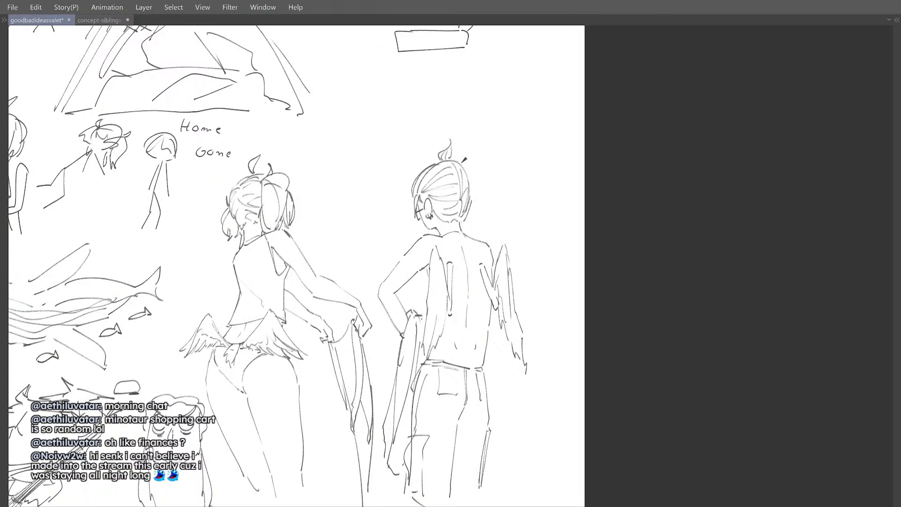
# Step: Examine the short-haired sibling's head and the pair of back-view figures in mirrored view and at several zoom levels
pyautogui.press('h')
pyautogui.scroll(-4, 483, 170)
pyautogui.press('h')
pyautogui.scroll(3, 442, 179)
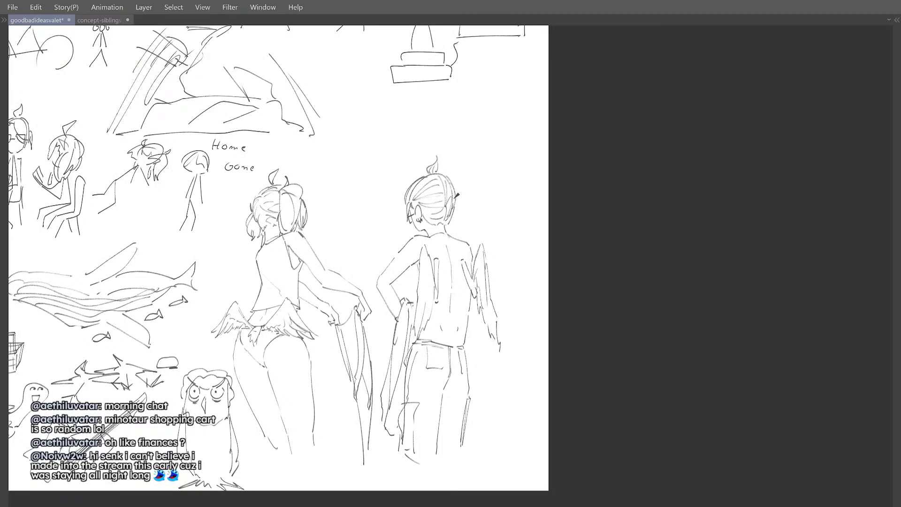
pyautogui.scroll(-3, 440, 236)
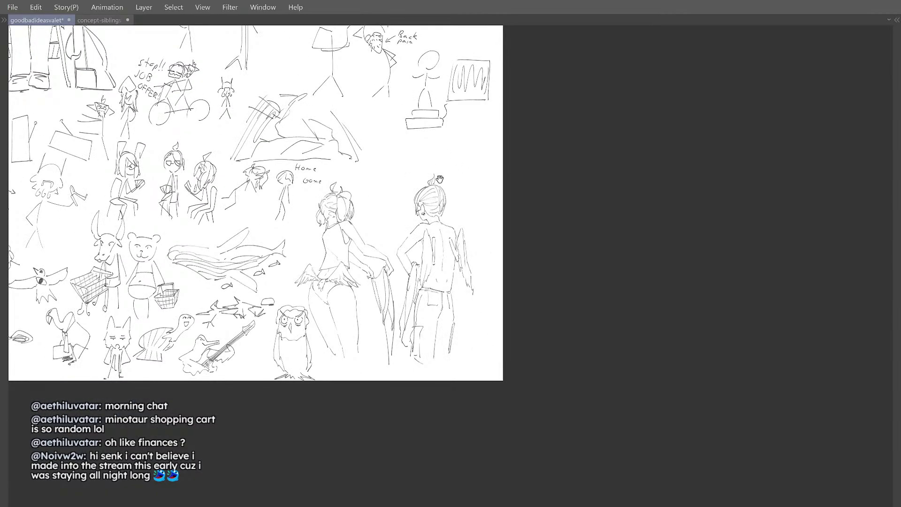
pyautogui.scroll(-1, 428, 207)
pyautogui.scroll(3, 428, 207)
pyautogui.scroll(1, 434, 219)
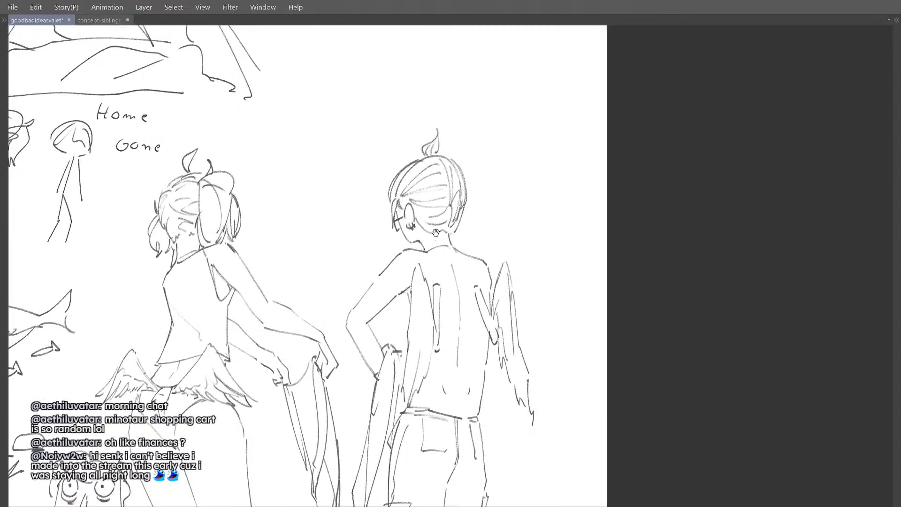
pyautogui.press('p')
pyautogui.moveTo(435, 222)
pyautogui.mouseDown()
pyautogui.moveTo(427, 229)
pyautogui.moveTo(422, 215)
pyautogui.mouseUp()
pyautogui.hotkey('ctrl', 'z')
# Step: Adjust the outline of the short-haired sibling's head and hair in mirrored view with an enlarged brush, and return to the normal view
pyautogui.press('h')
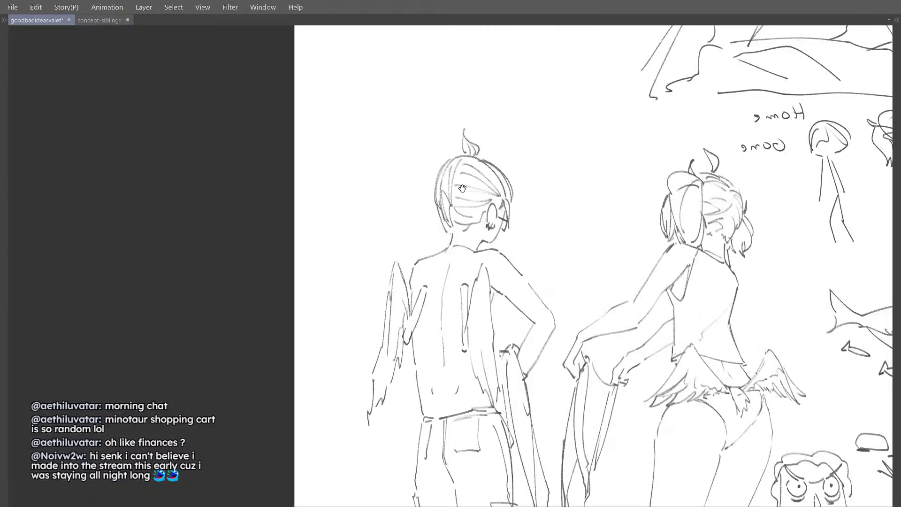
pyautogui.press(']')
pyautogui.press(']')
pyautogui.press(']')
pyautogui.press(']')
pyautogui.press(']')
pyautogui.press(']')
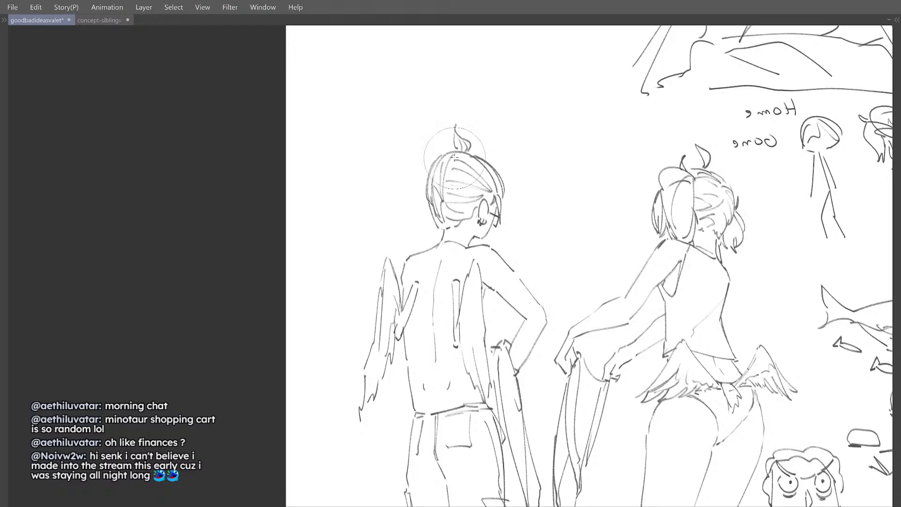
pyautogui.moveTo(435, 150)
pyautogui.mouseDown()
pyautogui.moveTo(419, 154)
pyautogui.moveTo(429, 142)
pyautogui.mouseUp()
pyautogui.moveTo(483, 164)
pyautogui.mouseDown()
pyautogui.moveTo(470, 156)
pyautogui.moveTo(481, 170)
pyautogui.moveTo(479, 205)
pyautogui.moveTo(455, 183)
pyautogui.moveTo(487, 211)
pyautogui.mouseUp()
pyautogui.press('[')
pyautogui.press('h')
pyautogui.moveTo(404, 255); pyautogui.dragTo(425, 244)
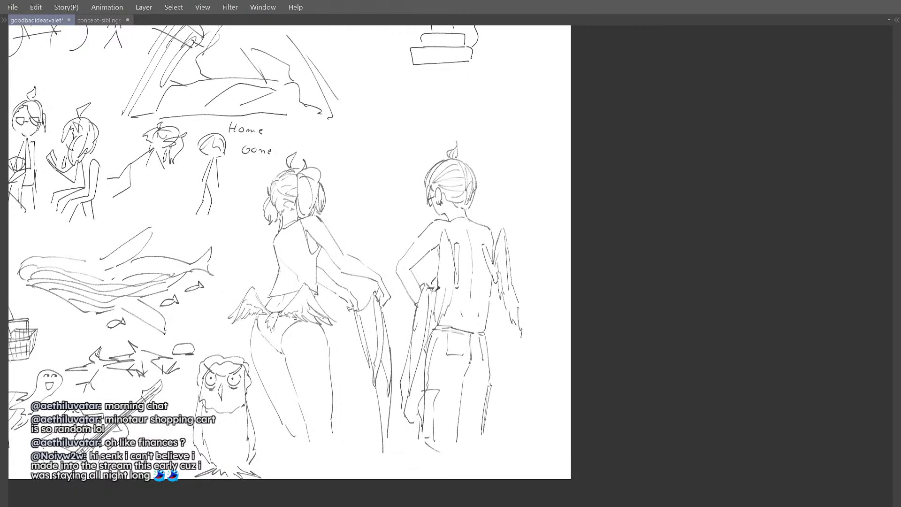
# Step: Reshape the short-haired sibling's bent face-side arm with a large brush
pyautogui.moveTo(436, 290)
pyautogui.mouseDown()
pyautogui.moveTo(414, 336)
pyautogui.moveTo(457, 309)
pyautogui.moveTo(479, 282)
pyautogui.mouseUp()
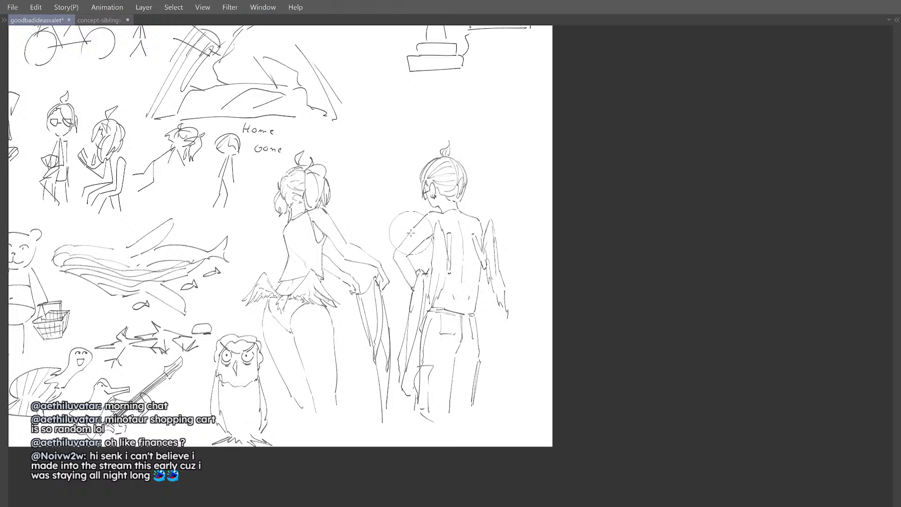
pyautogui.press(']')
pyautogui.scroll(-5, 411, 233)
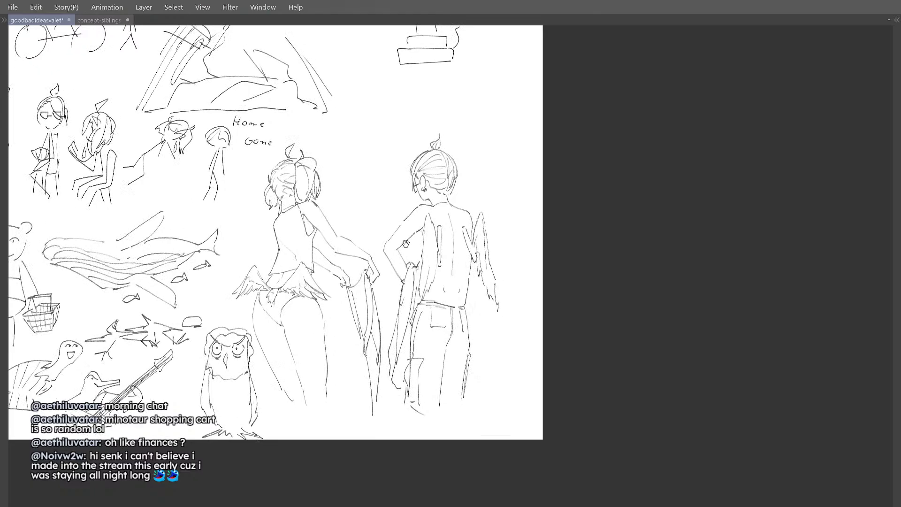
pyautogui.moveTo(389, 234); pyautogui.dragTo(408, 241)
# Step: Restore the "We made it!!" sibling pair sketch, shift the statue sketch up and place the pair beneath it at the page's right edge
pyautogui.scroll(2, 420, 227)
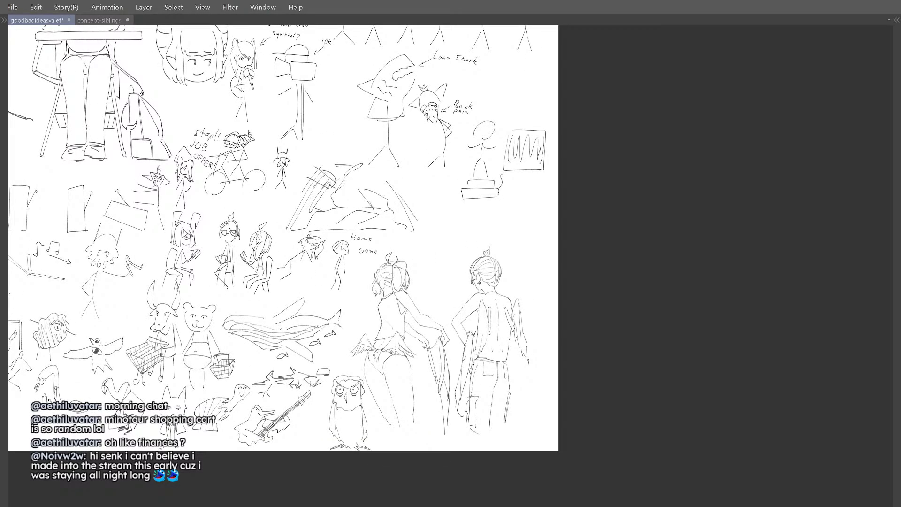
pyautogui.hotkey('ctrl', 'z')
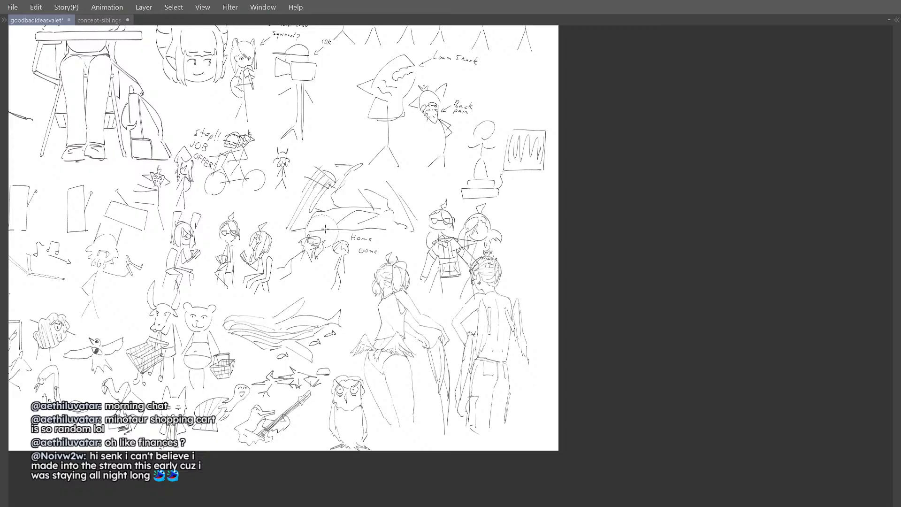
pyautogui.moveTo(458, 206)
pyautogui.mouseDown()
pyautogui.moveTo(386, 273)
pyautogui.moveTo(375, 251)
pyautogui.mouseUp()
pyautogui.moveTo(452, 200)
pyautogui.mouseDown()
pyautogui.moveTo(431, 274)
pyautogui.moveTo(443, 200)
pyautogui.mouseUp()
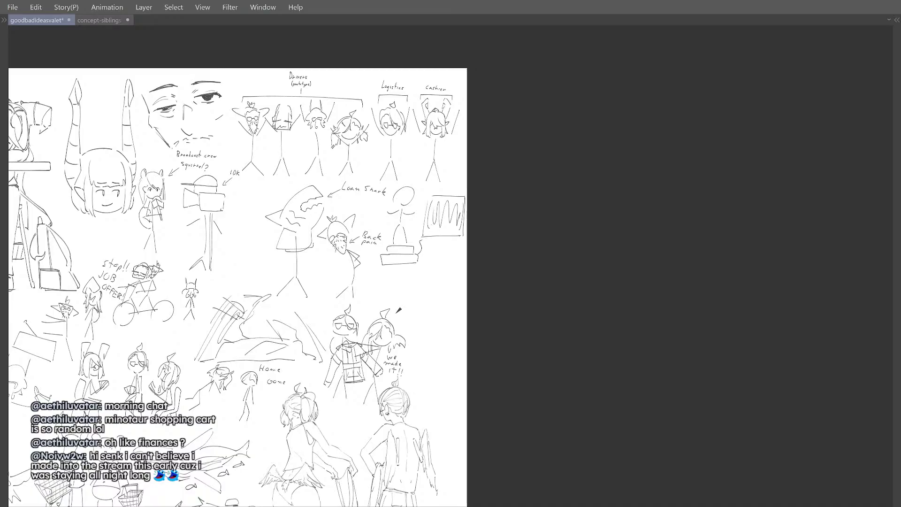
pyautogui.moveTo(372, 359)
pyautogui.mouseDown()
pyautogui.moveTo(416, 318)
pyautogui.moveTo(434, 326)
pyautogui.mouseUp()
pyautogui.moveTo(392, 278)
pyautogui.mouseDown()
pyautogui.moveTo(431, 241)
pyautogui.moveTo(467, 229)
pyautogui.moveTo(385, 240)
pyautogui.moveTo(418, 243)
pyautogui.moveTo(443, 208)
pyautogui.moveTo(439, 193)
pyautogui.moveTo(442, 224)
pyautogui.moveTo(448, 218)
pyautogui.mouseUp()
pyautogui.scroll(-2, 431, 241)
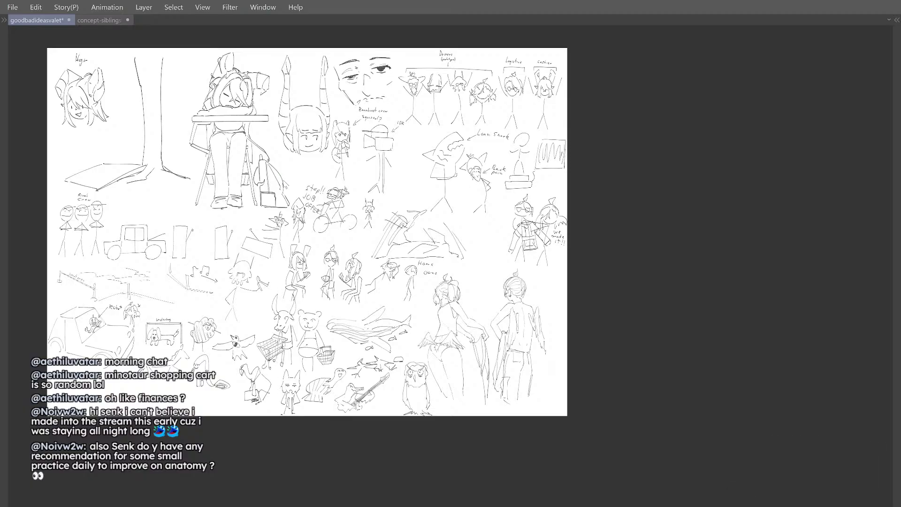
# Step: Open the anatomygesturegrind file and examine the labelled back and front torso diagrams of muscles and bones
pyautogui.doubleClick(283, 180)
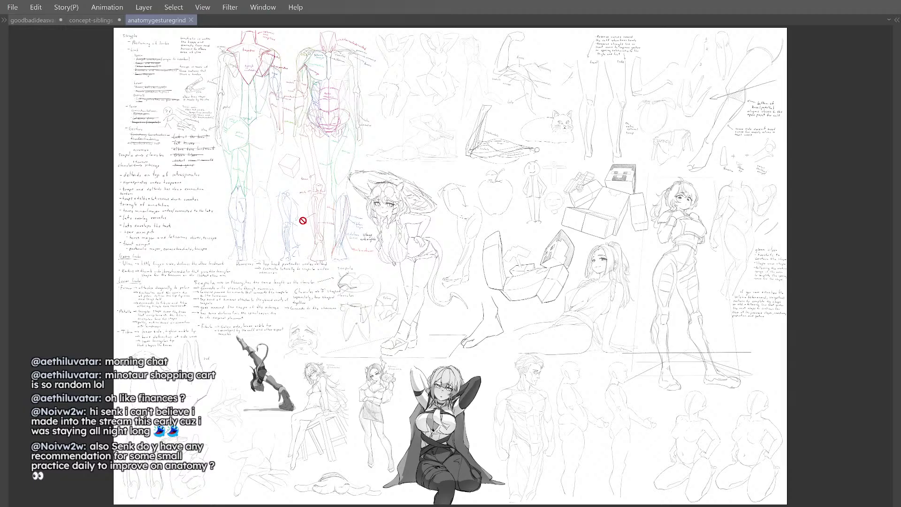
pyautogui.moveTo(256, 178); pyautogui.dragTo(296, 212)
pyautogui.moveTo(277, 165); pyautogui.dragTo(337, 203)
pyautogui.scroll(5, 324, 181)
pyautogui.scroll(-3, 337, 204)
pyautogui.moveTo(330, 170); pyautogui.dragTo(330, 125)
pyautogui.moveTo(369, 169); pyautogui.dragTo(365, 189)
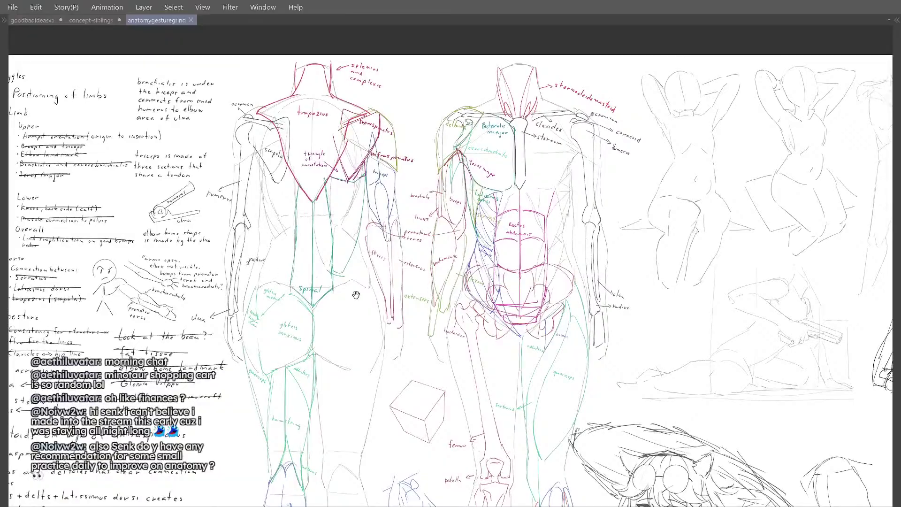
pyautogui.moveTo(357, 284); pyautogui.dragTo(298, 269)
pyautogui.moveTo(390, 232); pyautogui.dragTo(371, 279)
pyautogui.scroll(4, 445, 149)
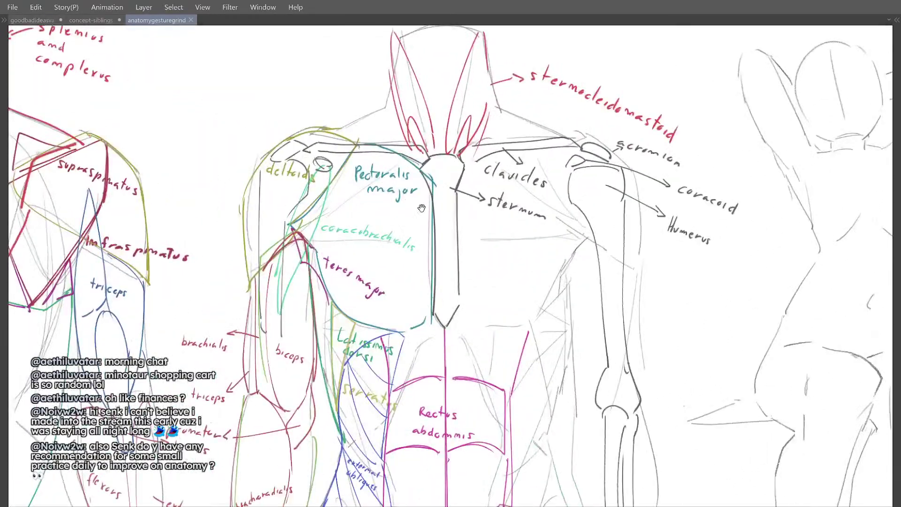
# Step: Examine the full-body muscle diagrams, the leg bone studies and the written limb notes beneath them
pyautogui.scroll(-3, 441, 190)
pyautogui.moveTo(436, 171); pyautogui.dragTo(410, 159)
pyautogui.moveTo(347, 267); pyautogui.dragTo(371, 233)
pyautogui.moveTo(321, 246); pyautogui.dragTo(345, 237)
pyautogui.moveTo(353, 319); pyautogui.dragTo(324, 296)
pyautogui.moveTo(388, 269)
pyautogui.mouseDown()
pyautogui.moveTo(370, 290)
pyautogui.moveTo(378, 280)
pyautogui.mouseUp()
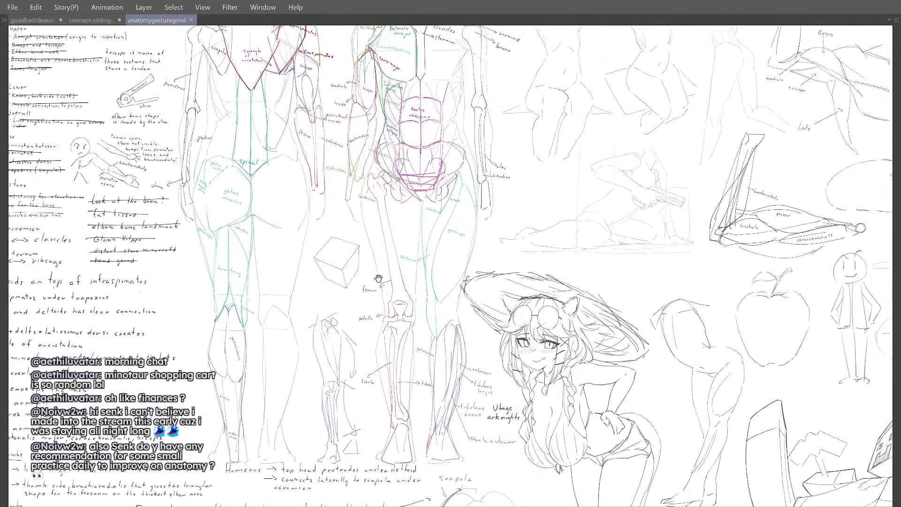
pyautogui.moveTo(417, 163); pyautogui.dragTo(426, 198)
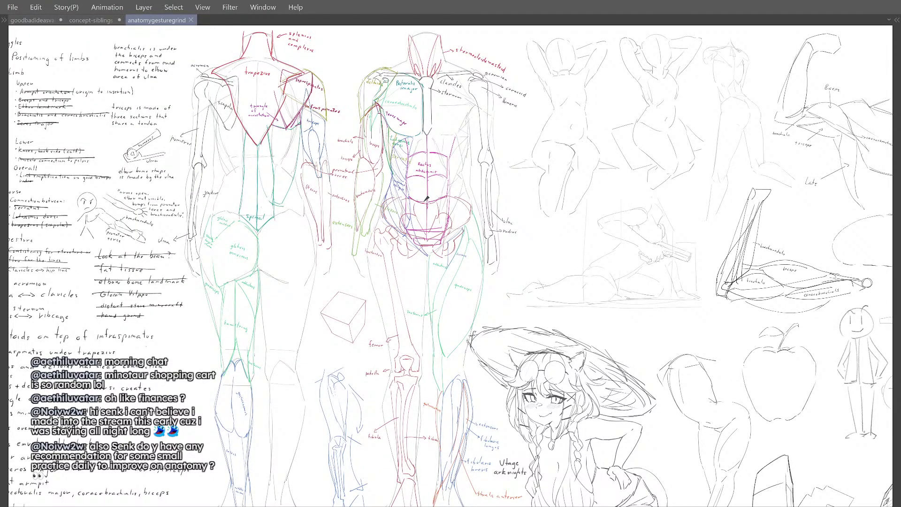
pyautogui.moveTo(345, 193); pyautogui.dragTo(384, 252)
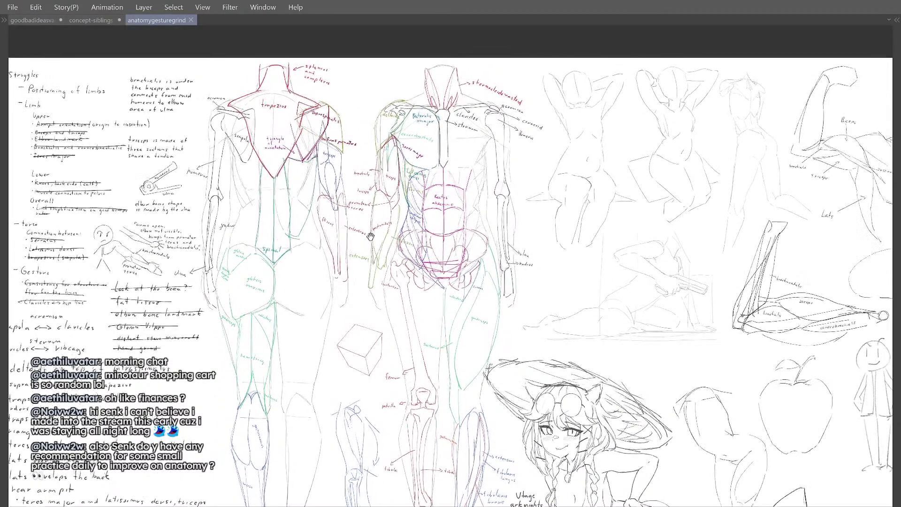
pyautogui.moveTo(353, 315); pyautogui.dragTo(352, 141)
pyautogui.moveTo(365, 254); pyautogui.dragTo(356, 141)
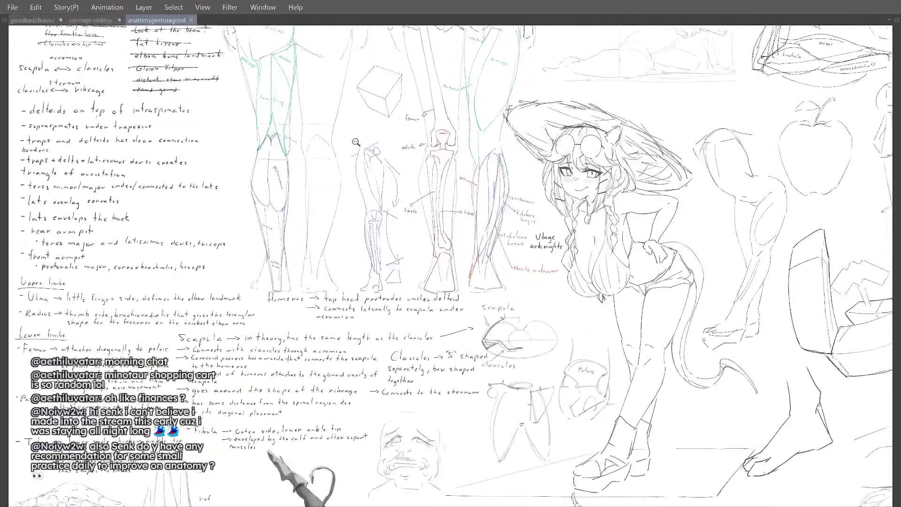
pyautogui.scroll(-1, 356, 300)
pyautogui.moveTo(355, 303); pyautogui.dragTo(364, 191)
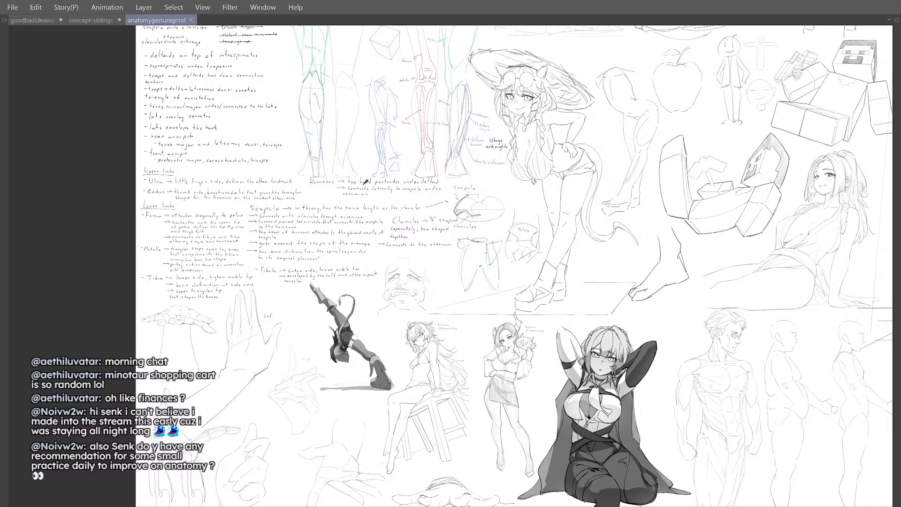
# Step: Examine the open-palm hand and forearm study marked "ref" beneath the tibia notes
pyautogui.moveTo(243, 339); pyautogui.dragTo(389, 283)
pyautogui.moveTo(390, 287); pyautogui.dragTo(382, 278)
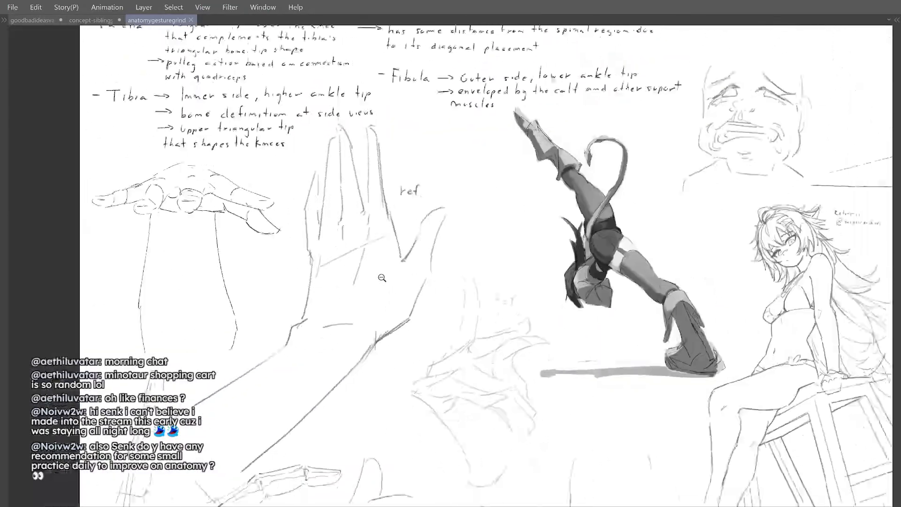
pyautogui.moveTo(354, 187); pyautogui.dragTo(344, 179)
pyautogui.moveTo(346, 219); pyautogui.dragTo(346, 226)
pyautogui.moveTo(316, 352); pyautogui.dragTo(351, 303)
pyautogui.moveTo(285, 337)
pyautogui.mouseDown()
pyautogui.moveTo(302, 343)
pyautogui.moveTo(280, 338)
pyautogui.mouseUp()
pyautogui.moveTo(368, 274); pyautogui.dragTo(352, 267)
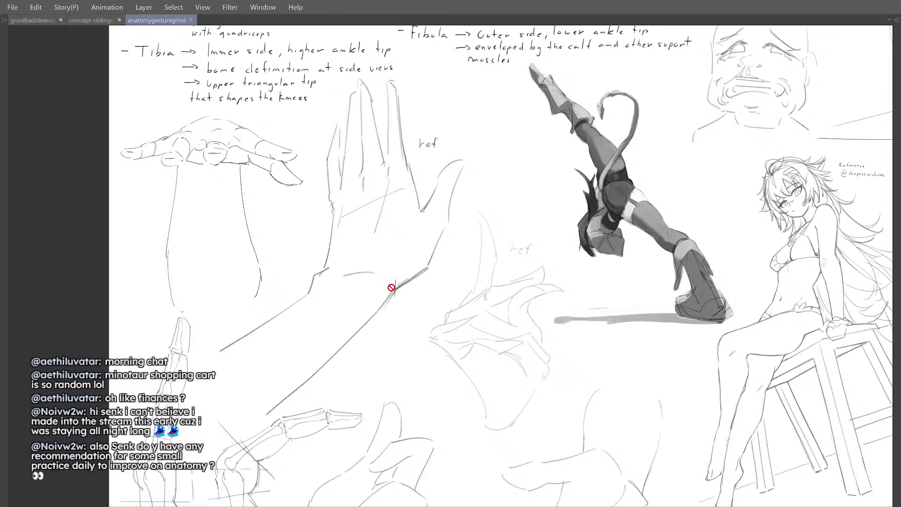
pyautogui.moveTo(392, 291); pyautogui.dragTo(398, 291)
pyautogui.moveTo(379, 322); pyautogui.dragTo(346, 362)
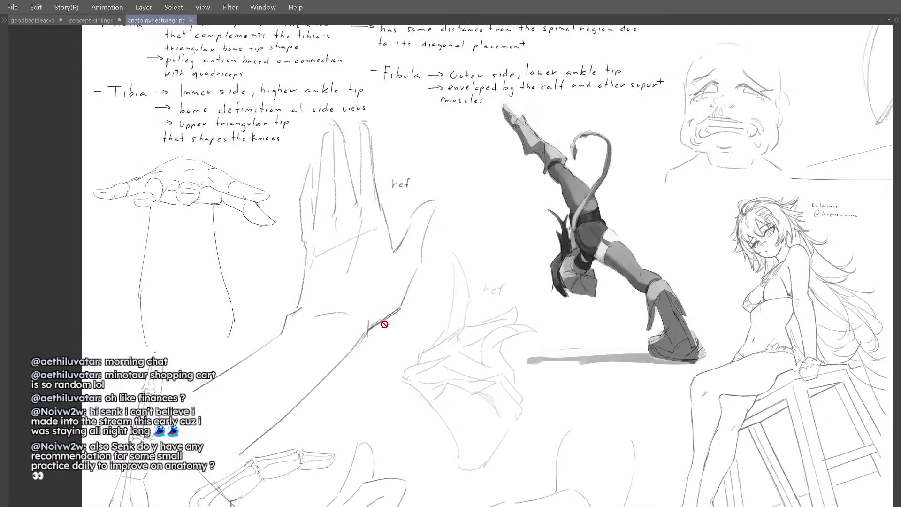
pyautogui.moveTo(382, 330); pyautogui.dragTo(376, 349)
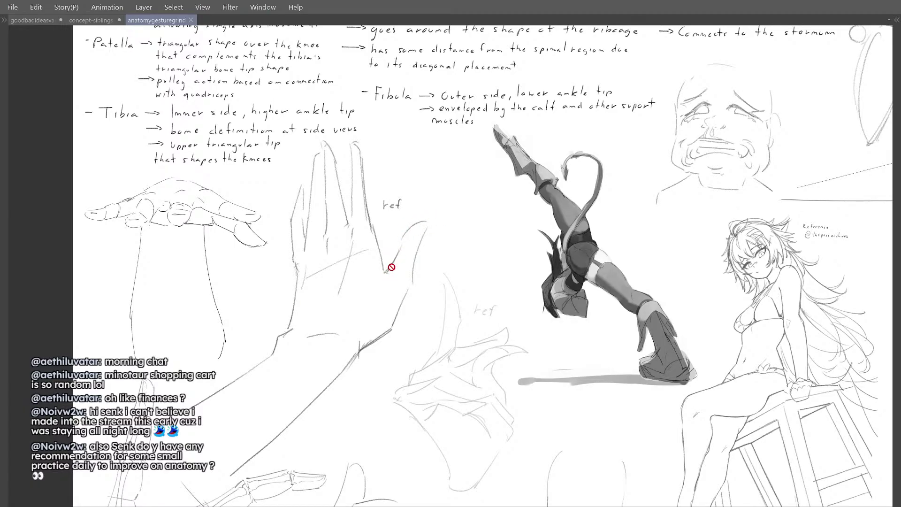
pyautogui.moveTo(391, 267); pyautogui.dragTo(405, 301)
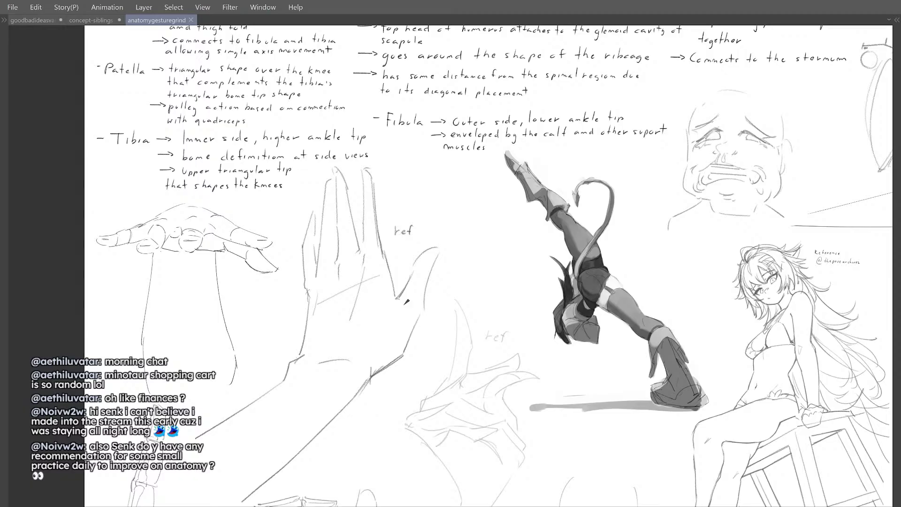
# Step: Examine the other hand-pose studies and the clothed figure drawings along the lower part of the anatomy sheet
pyautogui.moveTo(405, 304); pyautogui.dragTo(311, 346)
pyautogui.moveTo(362, 169); pyautogui.dragTo(310, 244)
pyautogui.moveTo(345, 229); pyautogui.dragTo(300, 218)
pyautogui.moveTo(353, 186); pyautogui.dragTo(326, 156)
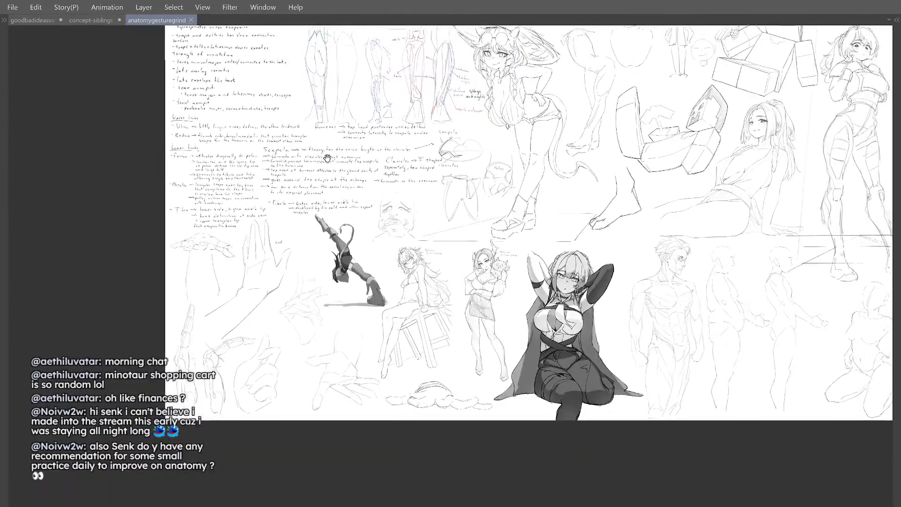
pyautogui.moveTo(285, 269); pyautogui.dragTo(291, 302)
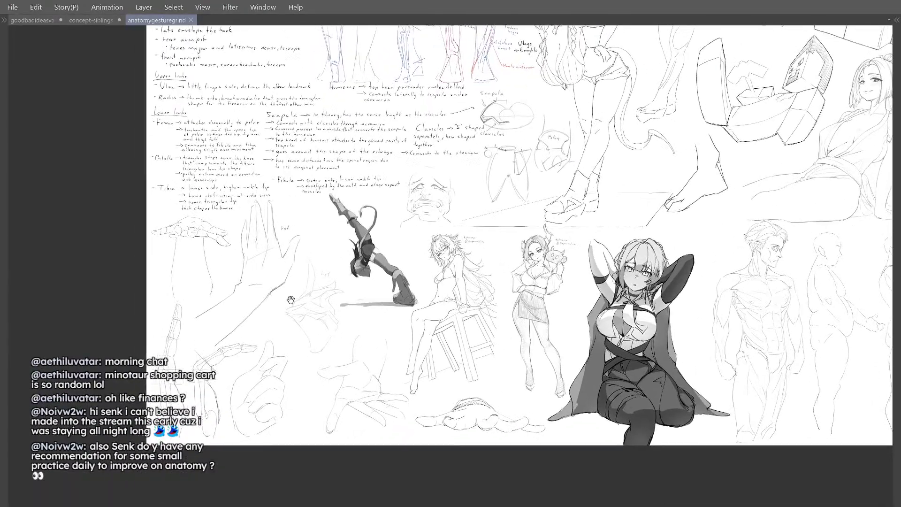
pyautogui.moveTo(278, 387); pyautogui.dragTo(419, 345)
pyautogui.moveTo(432, 271); pyautogui.dragTo(320, 298)
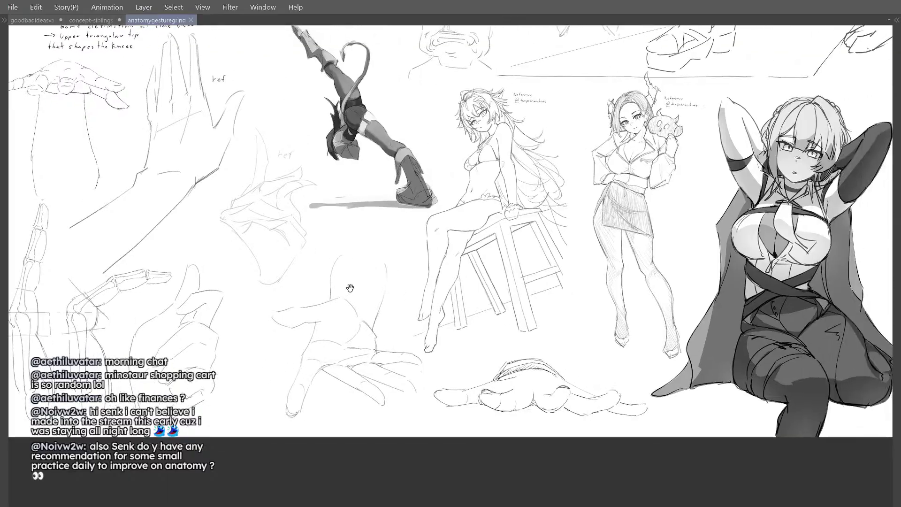
pyautogui.moveTo(370, 243); pyautogui.dragTo(403, 267)
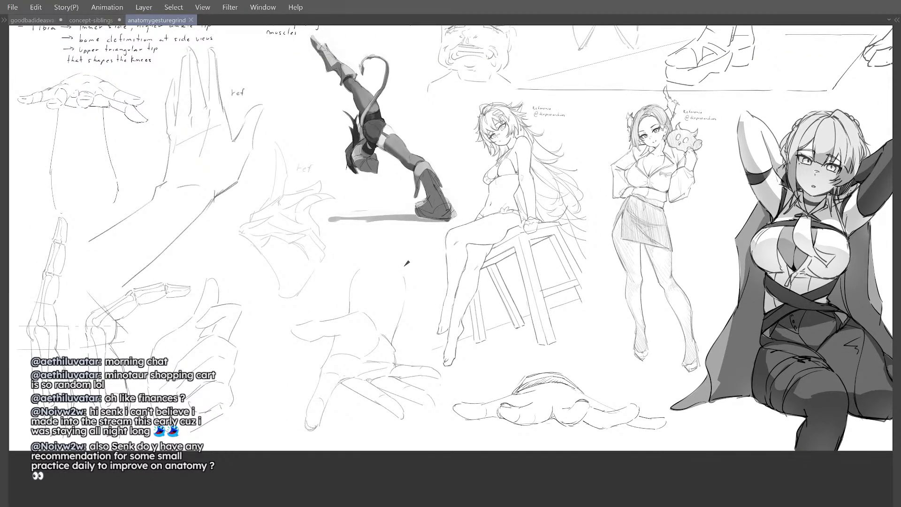
# Step: Examine the foreshortened front-facing hand study along the sheet's lower edge, below the seated and standing figures
pyautogui.moveTo(407, 324); pyautogui.dragTo(360, 278)
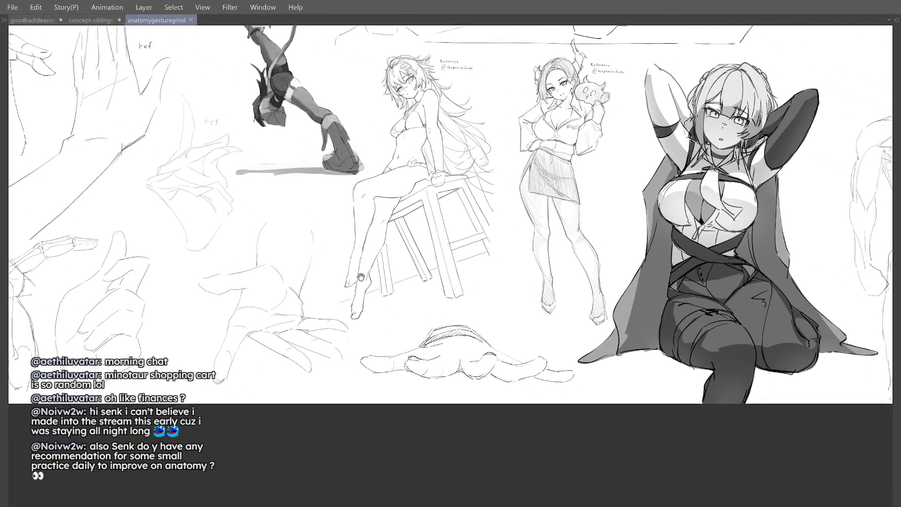
pyautogui.moveTo(448, 361)
pyautogui.mouseDown()
pyautogui.moveTo(477, 364)
pyautogui.moveTo(464, 364)
pyautogui.mouseUp()
pyautogui.moveTo(465, 364); pyautogui.dragTo(403, 326)
pyautogui.moveTo(432, 424); pyautogui.dragTo(426, 415)
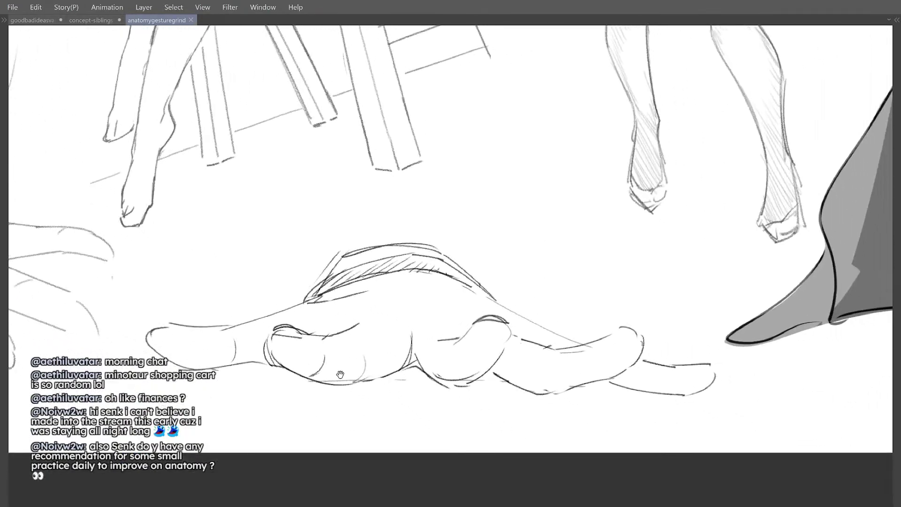
pyautogui.moveTo(339, 376); pyautogui.dragTo(338, 373)
pyautogui.moveTo(462, 389); pyautogui.dragTo(431, 368)
pyautogui.moveTo(514, 362); pyautogui.dragTo(471, 343)
pyautogui.moveTo(446, 327); pyautogui.dragTo(419, 335)
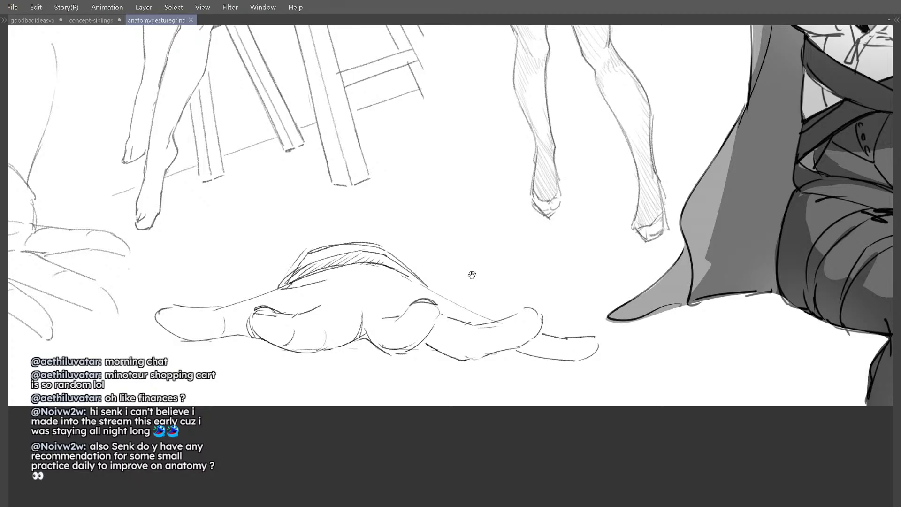
pyautogui.moveTo(472, 275); pyautogui.dragTo(434, 268)
# Step: Examine the standing figure in the hatched skirt, focusing on the hips and legs, along with the neighbouring reference figure drawings
pyautogui.moveTo(441, 195); pyautogui.dragTo(320, 405)
pyautogui.moveTo(429, 179); pyautogui.dragTo(470, 252)
pyautogui.moveTo(409, 325); pyautogui.dragTo(388, 288)
pyautogui.moveTo(277, 303); pyautogui.dragTo(353, 244)
pyautogui.moveTo(264, 338); pyautogui.dragTo(286, 274)
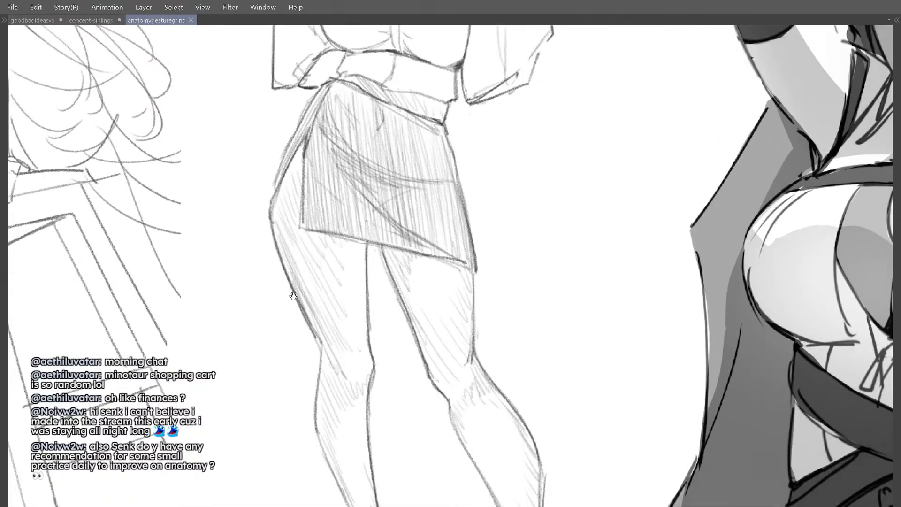
pyautogui.moveTo(319, 317); pyautogui.dragTo(324, 322)
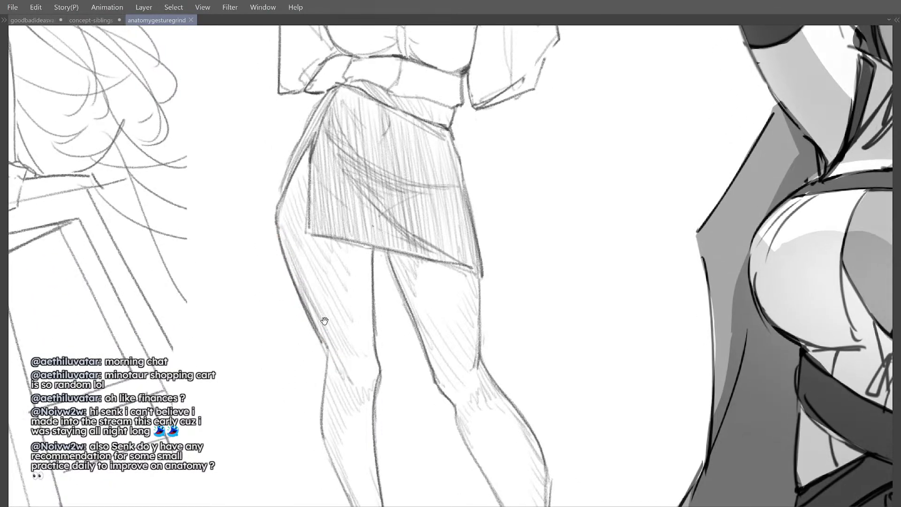
pyautogui.moveTo(391, 317); pyautogui.dragTo(389, 338)
pyautogui.moveTo(335, 359); pyautogui.dragTo(318, 338)
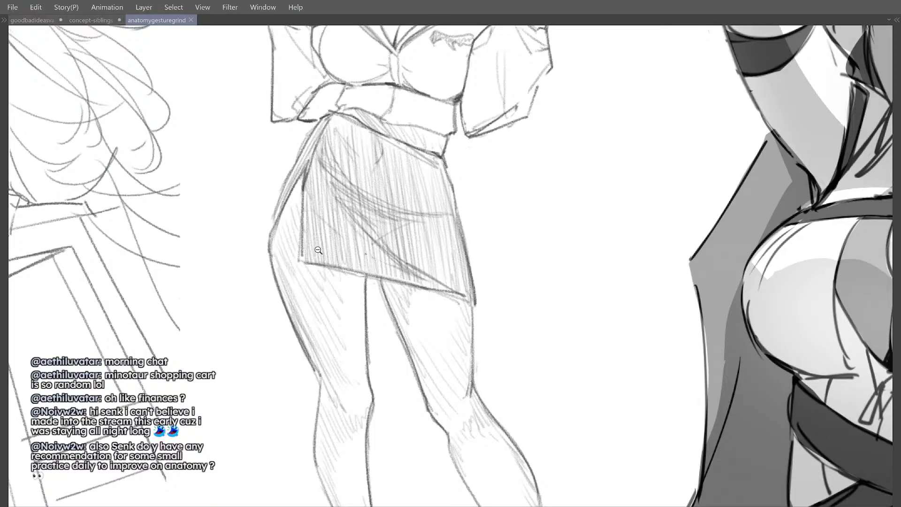
pyautogui.scroll(-2, 318, 251)
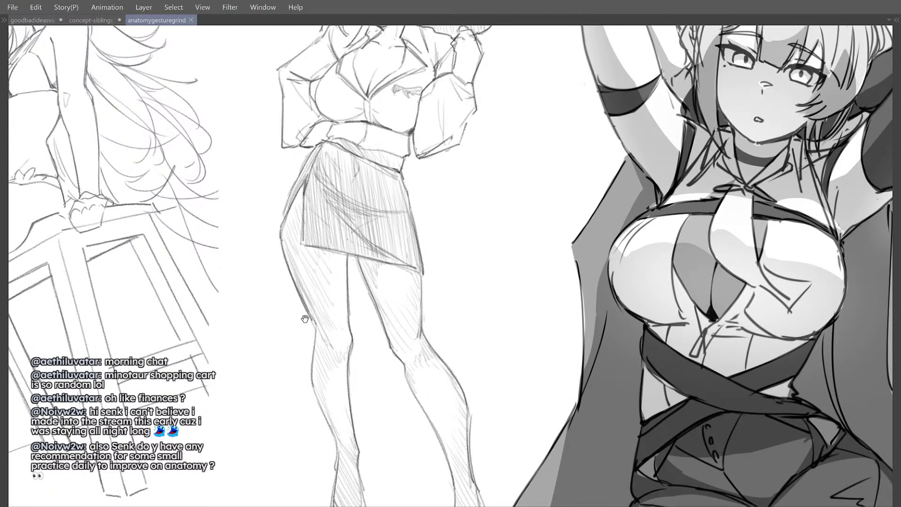
pyautogui.moveTo(294, 282); pyautogui.dragTo(301, 244)
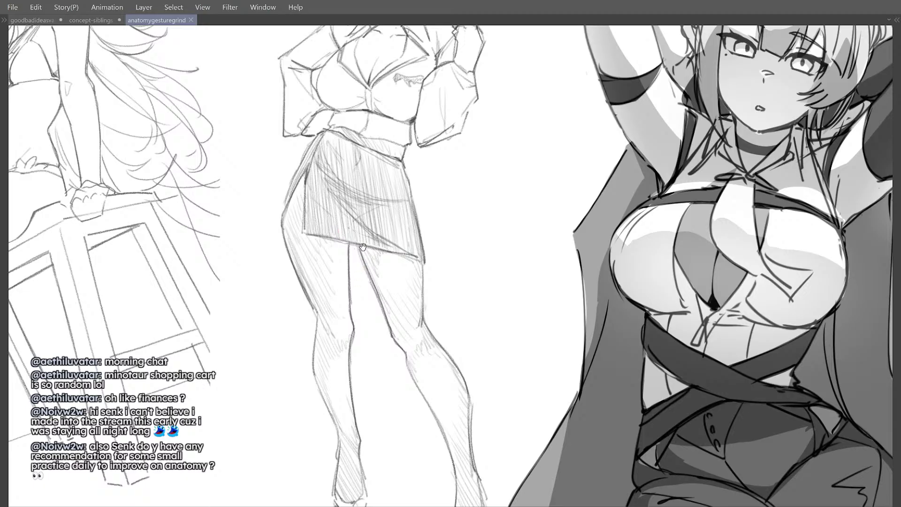
pyautogui.scroll(-3, 362, 247)
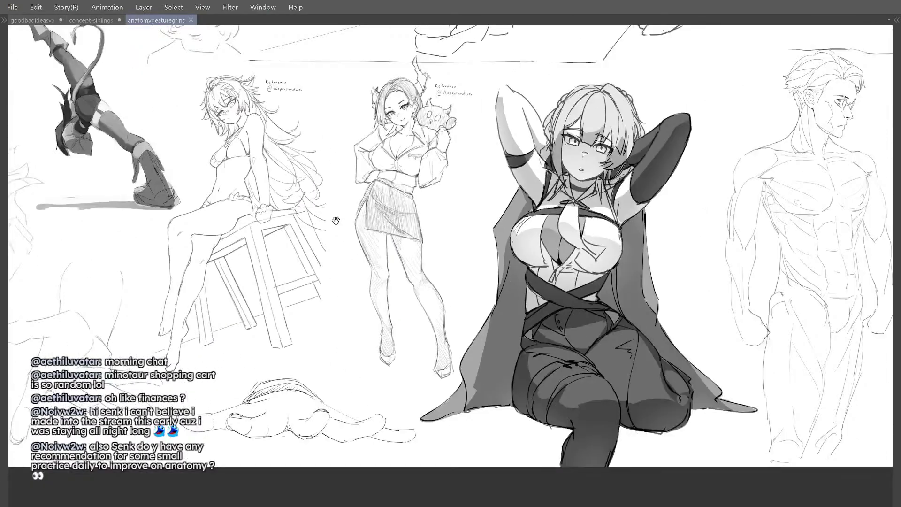
pyautogui.moveTo(333, 219); pyautogui.dragTo(363, 200)
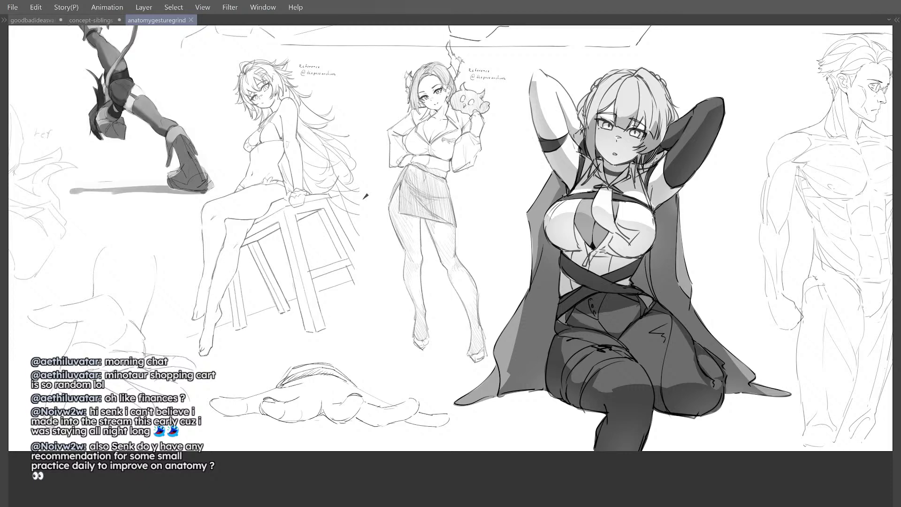
pyautogui.moveTo(381, 180); pyautogui.dragTo(368, 315)
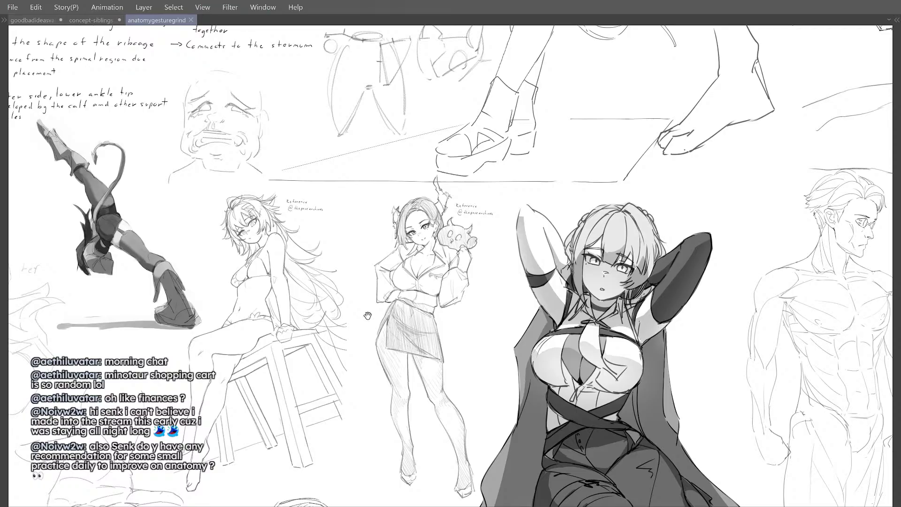
# Step: Survey the Utage drawing, foot study, apple and blocky character sketches across to the annotated knee and leg studies
pyautogui.moveTo(358, 226); pyautogui.dragTo(201, 318)
pyautogui.moveTo(257, 228); pyautogui.dragTo(249, 293)
pyautogui.moveTo(305, 195); pyautogui.dragTo(278, 325)
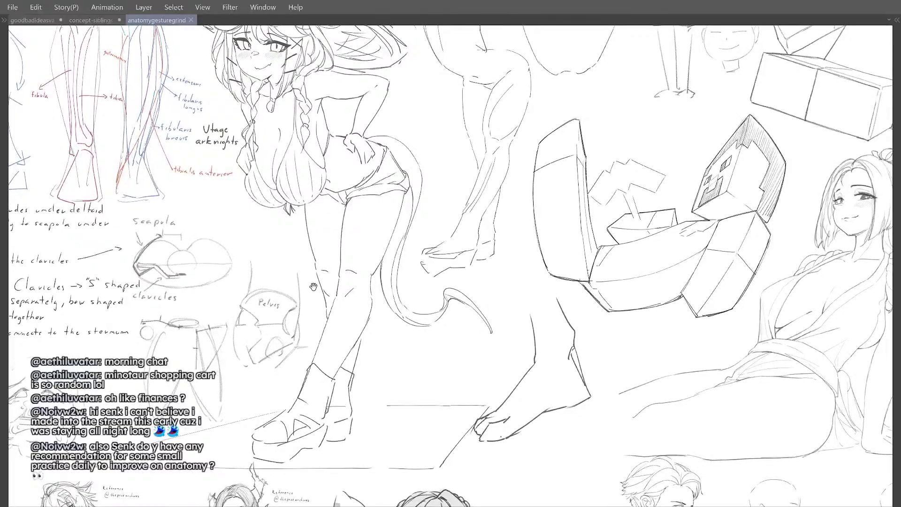
pyautogui.moveTo(372, 243); pyautogui.dragTo(221, 242)
pyautogui.moveTo(288, 124); pyautogui.dragTo(283, 322)
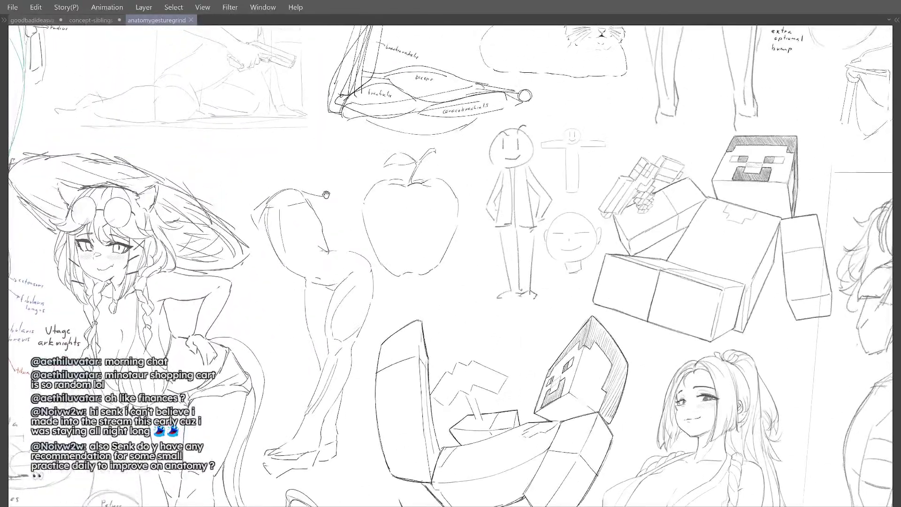
pyautogui.moveTo(325, 195); pyautogui.dragTo(210, 204)
pyautogui.moveTo(341, 176); pyautogui.dragTo(253, 182)
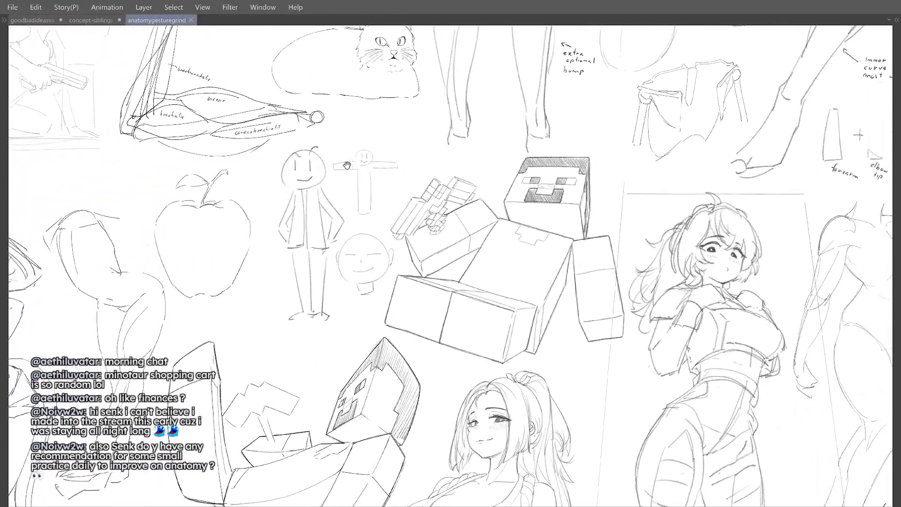
pyautogui.moveTo(458, 166)
pyautogui.mouseDown()
pyautogui.moveTo(231, 118)
pyautogui.moveTo(281, 169)
pyautogui.moveTo(262, 295)
pyautogui.mouseUp()
pyautogui.moveTo(296, 215); pyautogui.dragTo(308, 328)
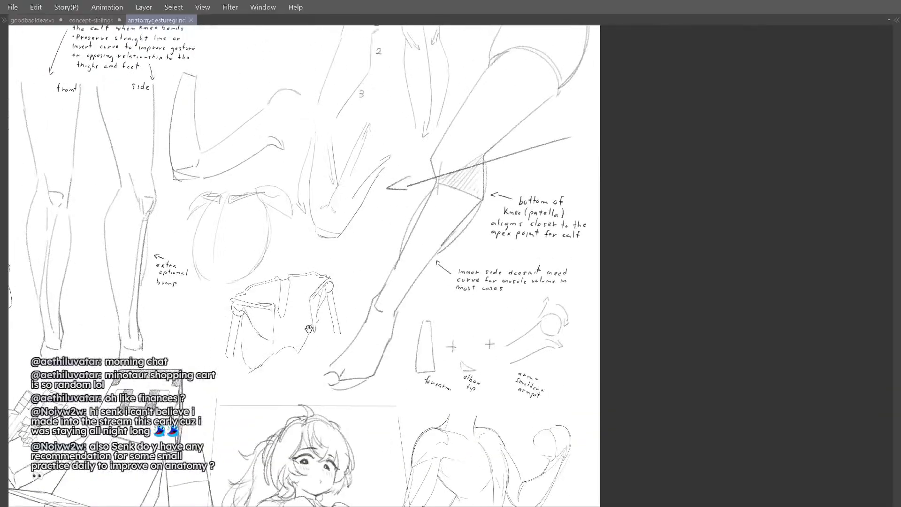
pyautogui.moveTo(362, 211)
pyautogui.mouseDown()
pyautogui.moveTo(330, 233)
pyautogui.moveTo(270, 249)
pyautogui.mouseUp()
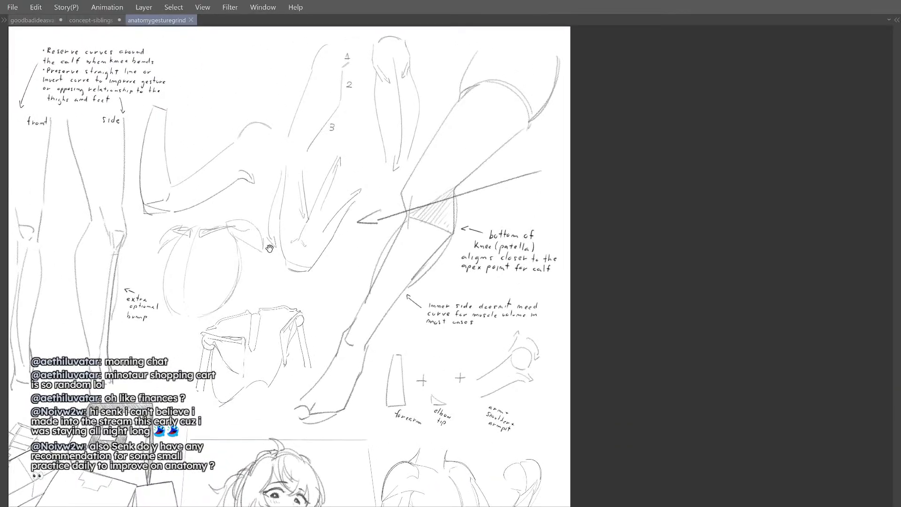
# Step: Examine the bent-leg diagram with the shaded knee wedge and its note on patella and calf alignment
pyautogui.moveTo(231, 275); pyautogui.dragTo(230, 276)
pyautogui.moveTo(373, 242); pyautogui.dragTo(373, 242)
pyautogui.moveTo(469, 209); pyautogui.dragTo(427, 224)
pyautogui.moveTo(305, 236); pyautogui.dragTo(311, 233)
pyautogui.moveTo(368, 273); pyautogui.dragTo(369, 275)
pyautogui.moveTo(432, 211); pyautogui.dragTo(443, 190)
pyautogui.scroll(2, 489, 241)
pyautogui.moveTo(454, 225); pyautogui.dragTo(466, 243)
pyautogui.moveTo(391, 280); pyautogui.dragTo(413, 265)
pyautogui.moveTo(466, 251); pyautogui.dragTo(468, 251)
pyautogui.moveTo(396, 265)
pyautogui.mouseDown()
pyautogui.moveTo(408, 214)
pyautogui.moveTo(390, 277)
pyautogui.mouseUp()
pyautogui.moveTo(374, 329); pyautogui.dragTo(369, 299)
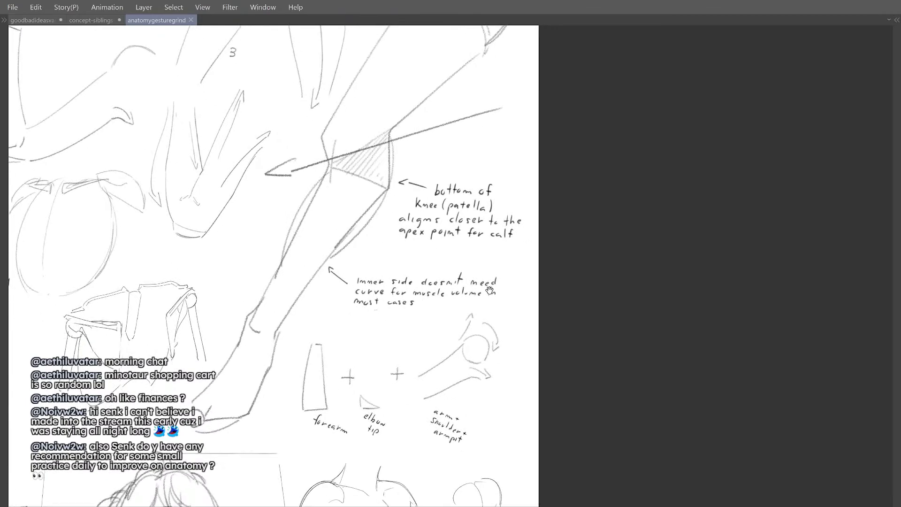
# Step: Read the note on the inner side of the calf not needing a curve for muscle volume
pyautogui.moveTo(484, 296); pyautogui.dragTo(483, 294)
pyautogui.scroll(5, 463, 303)
pyautogui.scroll(-4, 465, 303)
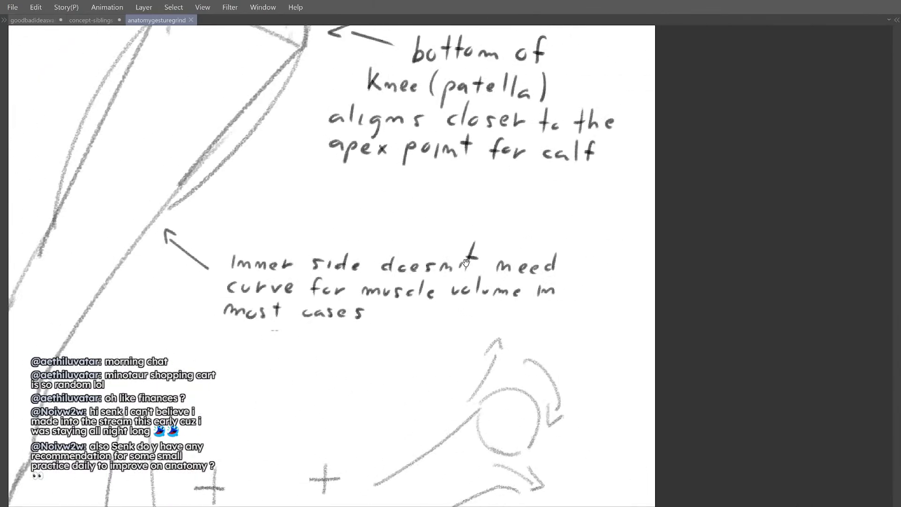
pyautogui.moveTo(421, 268); pyautogui.dragTo(416, 298)
pyautogui.moveTo(516, 282); pyautogui.dragTo(517, 280)
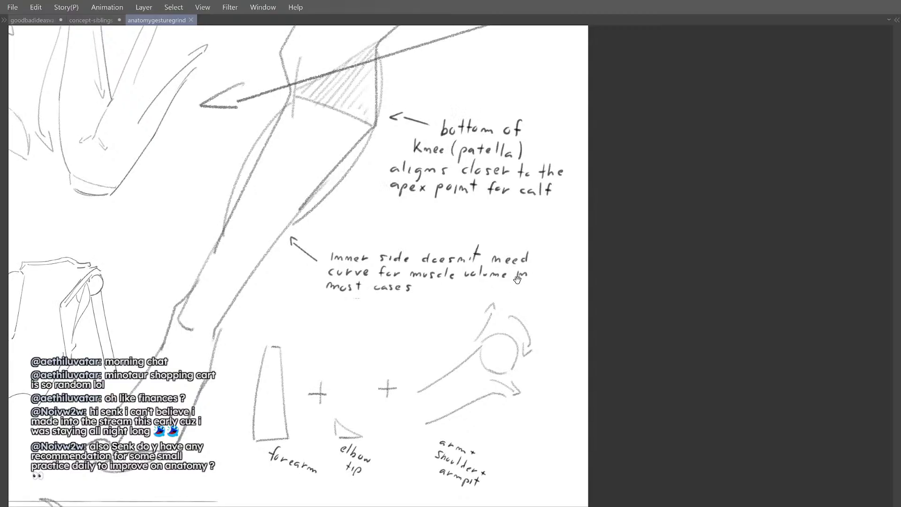
pyautogui.moveTo(433, 269); pyautogui.dragTo(464, 268)
pyautogui.moveTo(464, 268); pyautogui.dragTo(459, 268)
pyautogui.moveTo(451, 219)
pyautogui.mouseDown()
pyautogui.moveTo(445, 238)
pyautogui.moveTo(418, 238)
pyautogui.moveTo(417, 255)
pyautogui.mouseUp()
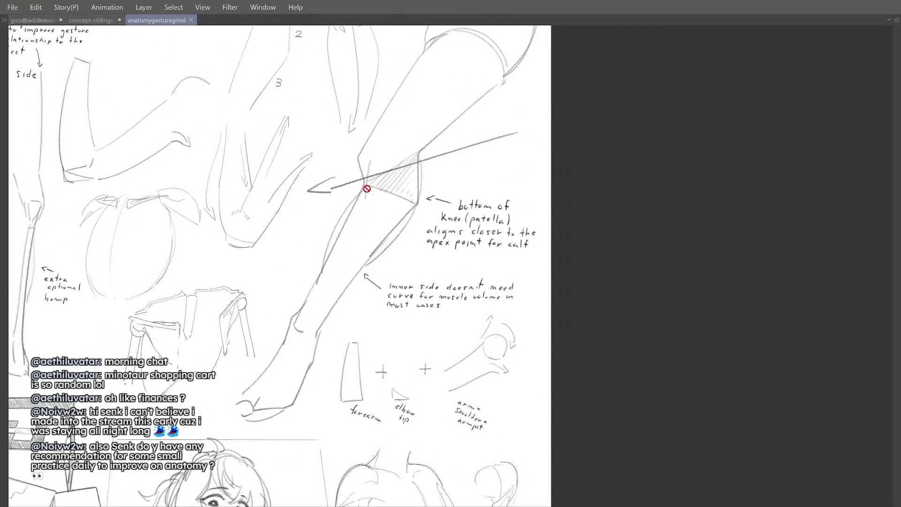
# Step: Examine the full bent leg from thigh to foot and the forearm, elbow tip and shoulder breakdown beneath it
pyautogui.moveTo(422, 221); pyautogui.dragTo(425, 229)
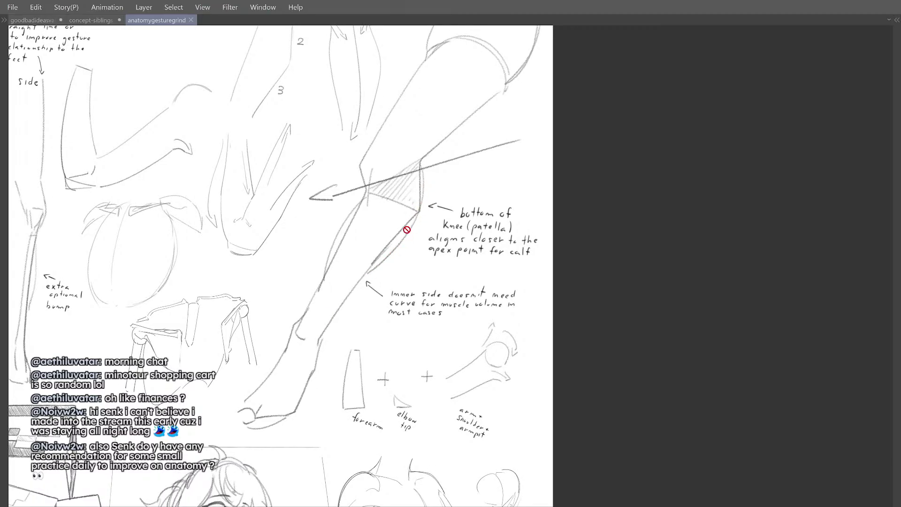
pyautogui.moveTo(401, 234)
pyautogui.mouseDown()
pyautogui.moveTo(389, 283)
pyautogui.moveTo(409, 229)
pyautogui.moveTo(381, 210)
pyautogui.mouseUp()
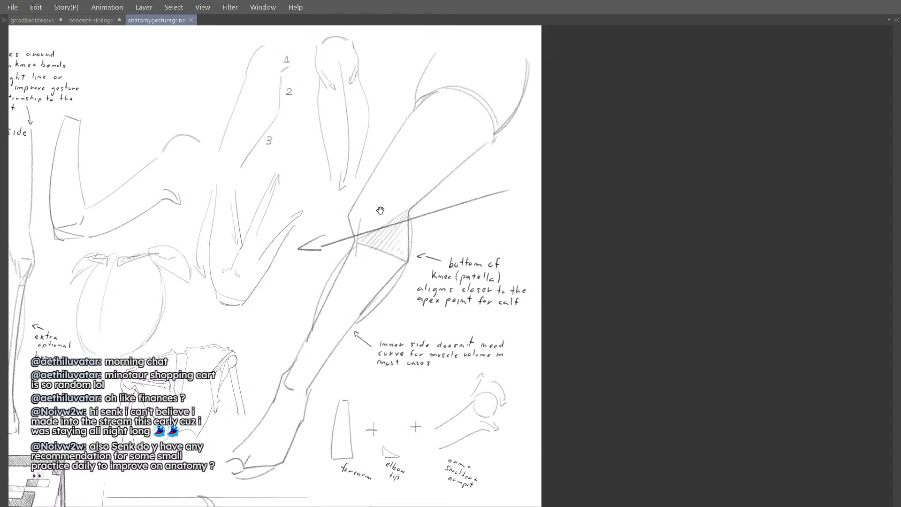
pyautogui.moveTo(416, 242); pyautogui.dragTo(418, 251)
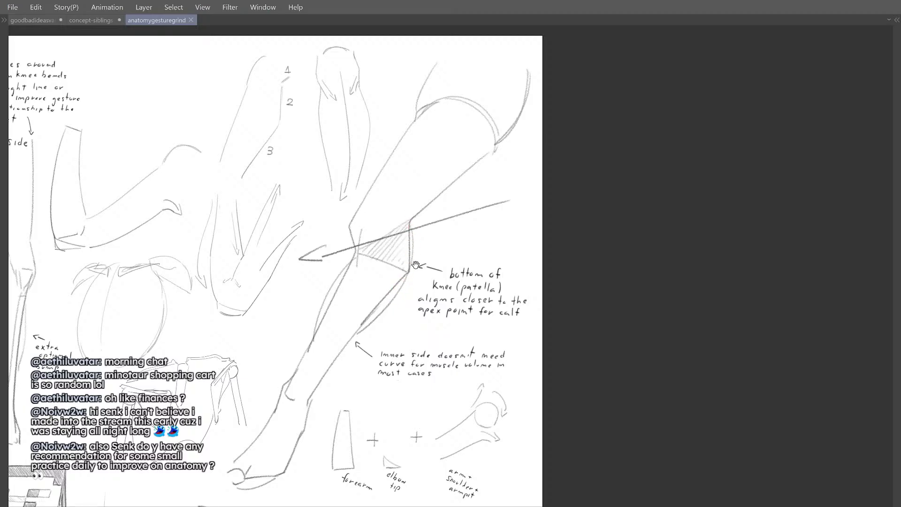
pyautogui.keyDown('ctrl'); pyautogui.keyDown('alt'); pyautogui.click(401, 259); pyautogui.keyUp('alt'); pyautogui.keyUp('ctrl')
pyautogui.moveTo(397, 254)
pyautogui.mouseDown()
pyautogui.moveTo(390, 211)
pyautogui.moveTo(400, 218)
pyautogui.mouseUp()
pyautogui.keyDown('ctrl'); pyautogui.click(373, 332); pyautogui.keyUp('ctrl')
pyautogui.moveTo(373, 332)
pyautogui.mouseDown()
pyautogui.moveTo(335, 268)
pyautogui.moveTo(347, 261)
pyautogui.mouseUp()
pyautogui.moveTo(369, 269); pyautogui.dragTo(355, 264)
pyautogui.moveTo(440, 310); pyautogui.dragTo(434, 312)
pyautogui.moveTo(491, 270); pyautogui.dragTo(486, 266)
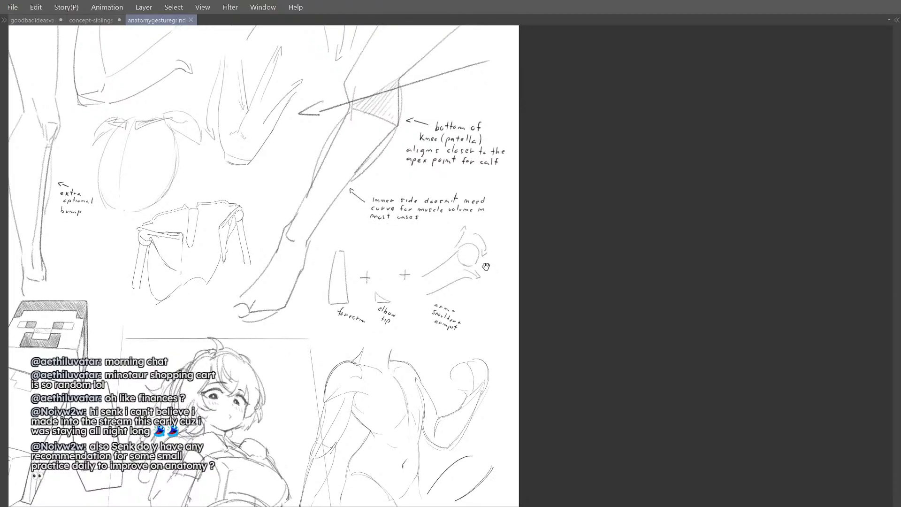
# Step: Examine the front and side leg studies with their calf-curve notes, plus the arm muscle sketches beside them
pyautogui.moveTo(338, 240)
pyautogui.mouseDown()
pyautogui.moveTo(414, 292)
pyautogui.moveTo(336, 169)
pyautogui.moveTo(392, 287)
pyautogui.moveTo(543, 238)
pyautogui.mouseUp()
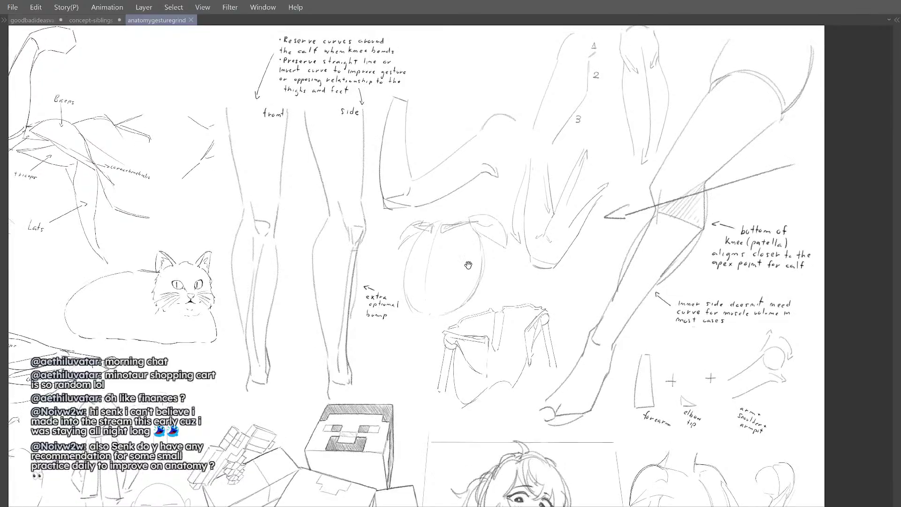
pyautogui.moveTo(469, 266); pyautogui.dragTo(466, 291)
pyautogui.moveTo(393, 280)
pyautogui.mouseDown()
pyautogui.moveTo(424, 259)
pyautogui.moveTo(417, 272)
pyautogui.mouseUp()
pyautogui.hotkey('ctrl', '-')
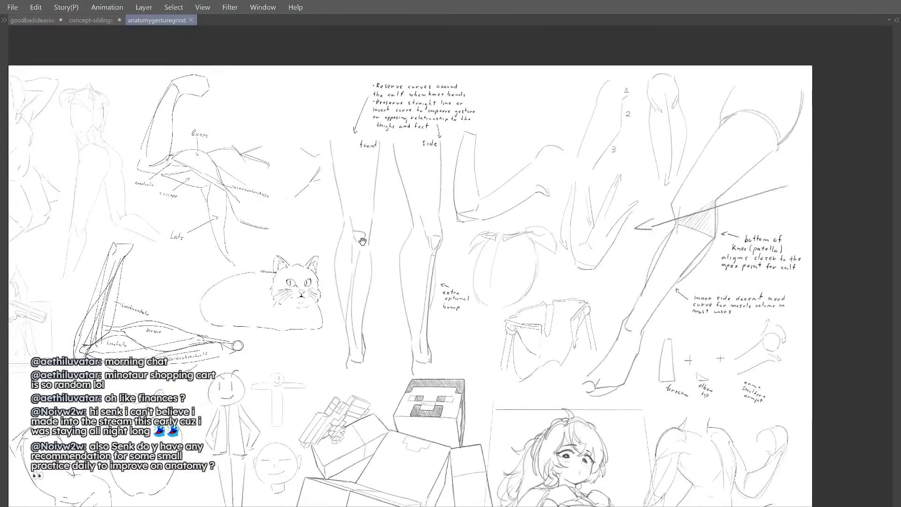
pyautogui.moveTo(362, 242); pyautogui.dragTo(368, 242)
pyautogui.moveTo(337, 195); pyautogui.dragTo(377, 205)
pyautogui.moveTo(339, 230); pyautogui.dragTo(367, 228)
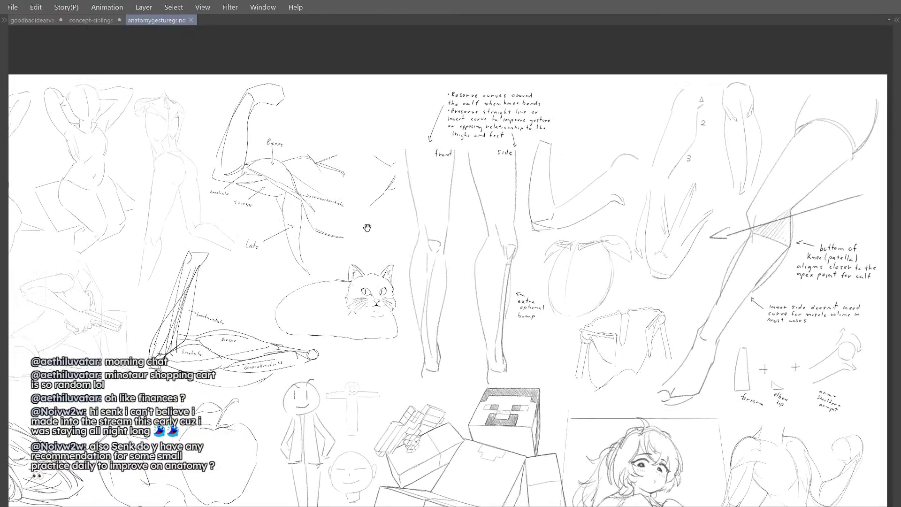
pyautogui.moveTo(408, 204); pyautogui.dragTo(421, 202)
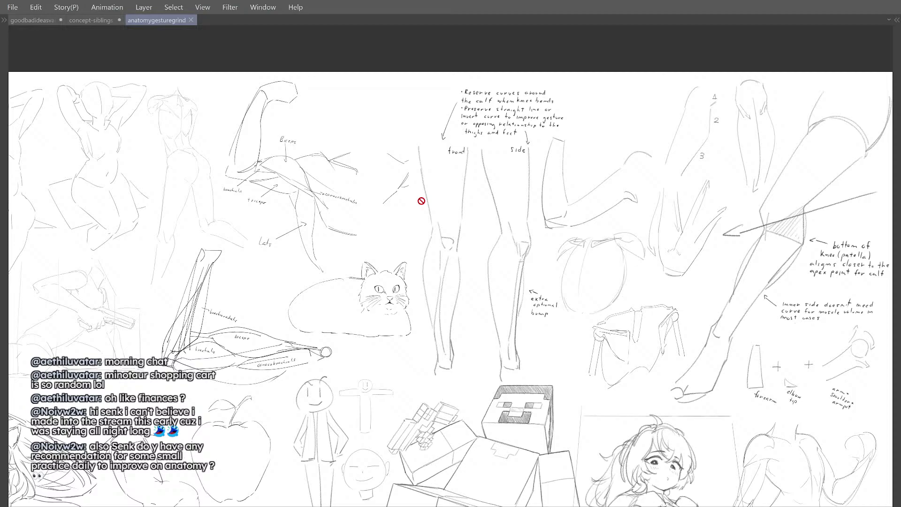
# Step: Review the labelled back and front full-body muscle diagrams and the written "Struggles" list beside them
pyautogui.moveTo(232, 298)
pyautogui.mouseDown()
pyautogui.moveTo(395, 233)
pyautogui.moveTo(601, 247)
pyautogui.mouseUp()
pyautogui.moveTo(162, 193); pyautogui.dragTo(261, 212)
pyautogui.scroll(-2, 244, 211)
pyautogui.scroll(1, 195, 278)
pyautogui.moveTo(136, 225); pyautogui.dragTo(197, 215)
pyautogui.scroll(1, 197, 216)
pyautogui.moveTo(187, 148); pyautogui.dragTo(213, 198)
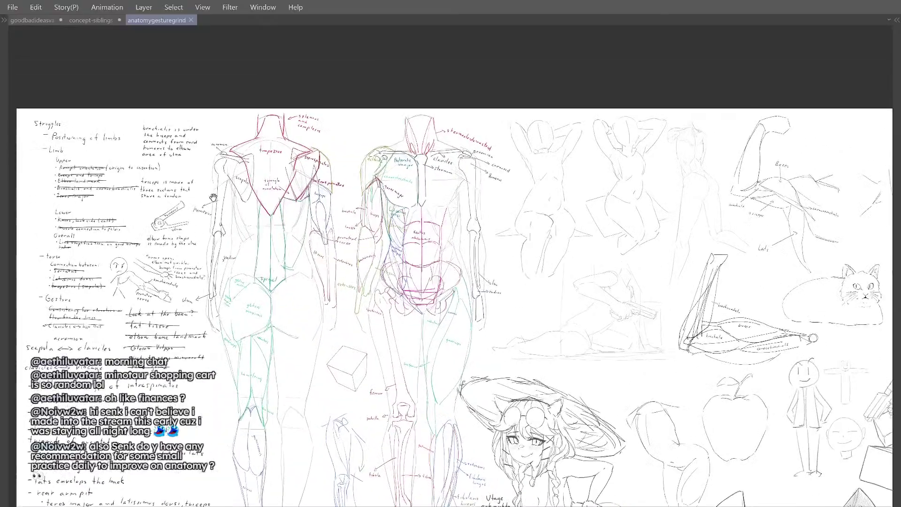
pyautogui.moveTo(196, 249); pyautogui.dragTo(198, 247)
pyautogui.moveTo(260, 313); pyautogui.dragTo(298, 304)
pyautogui.moveTo(318, 272); pyautogui.dragTo(311, 268)
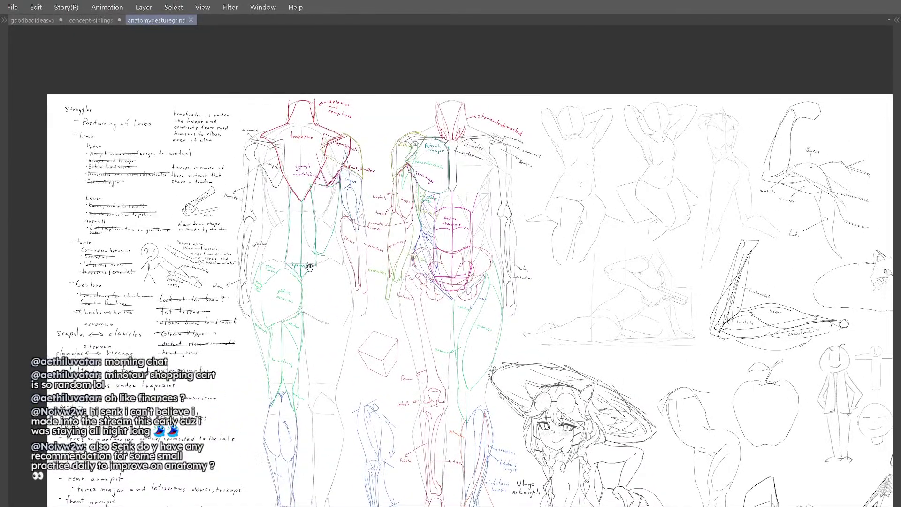
pyautogui.moveTo(310, 193); pyautogui.dragTo(309, 178)
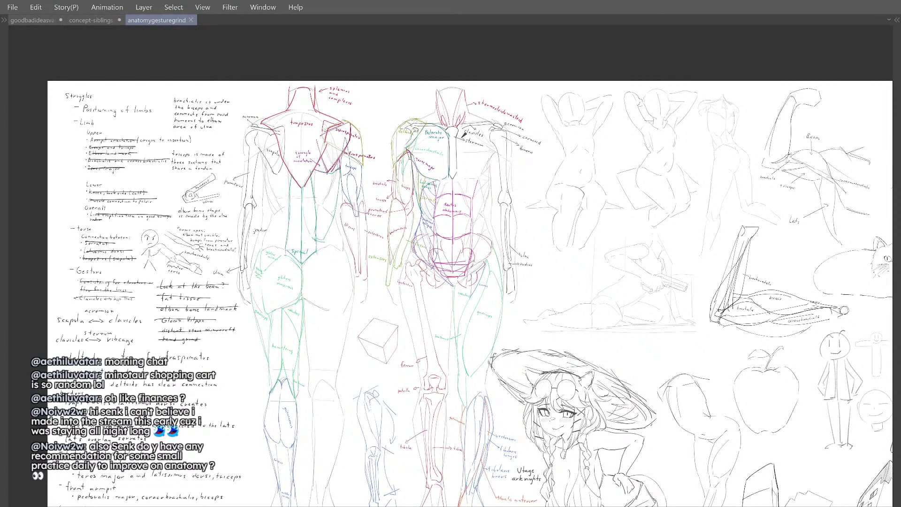
# Step: Survey the raised-arm gesture figures, flexed-arm muscle sketches and leg studies across the sheet's upper half
pyautogui.moveTo(485, 169); pyautogui.dragTo(327, 163)
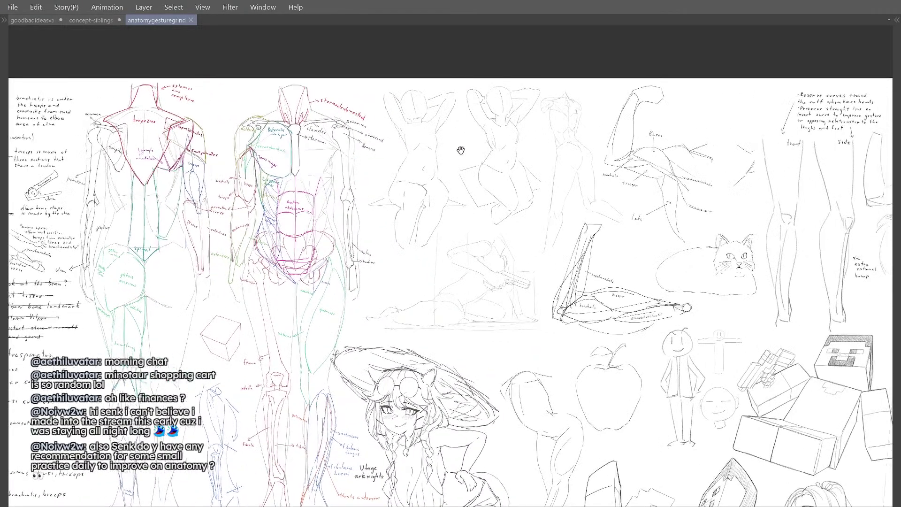
pyautogui.moveTo(483, 141); pyautogui.dragTo(149, 180)
pyautogui.moveTo(546, 166); pyautogui.dragTo(387, 134)
pyautogui.hscroll(1, 414, 134)
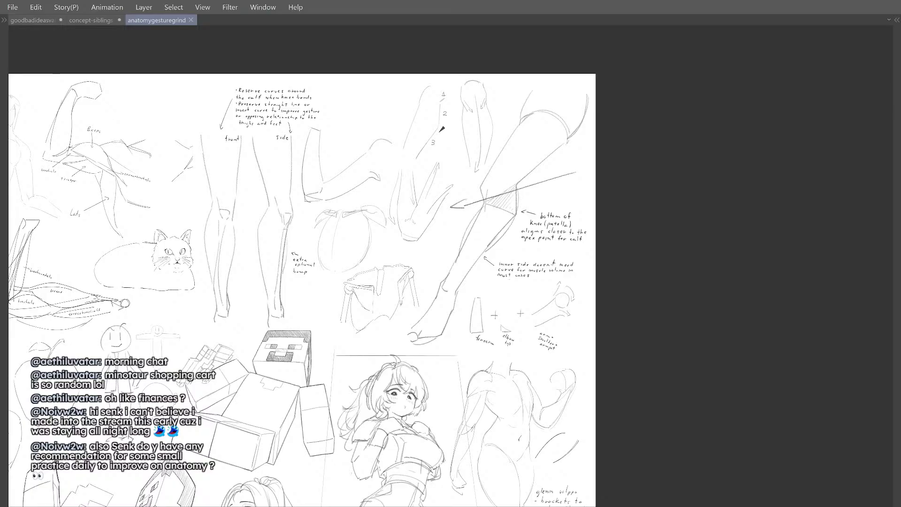
pyautogui.moveTo(215, 278); pyautogui.dragTo(355, 229)
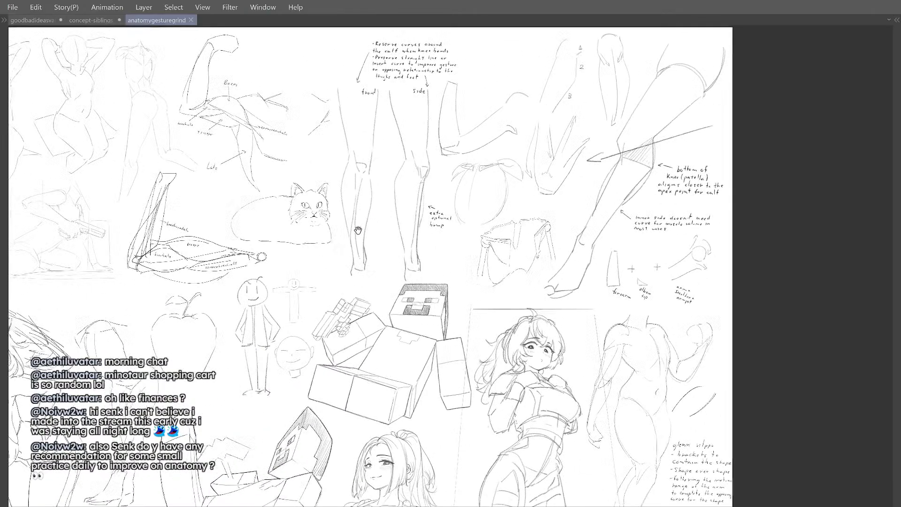
pyautogui.moveTo(321, 201); pyautogui.dragTo(384, 163)
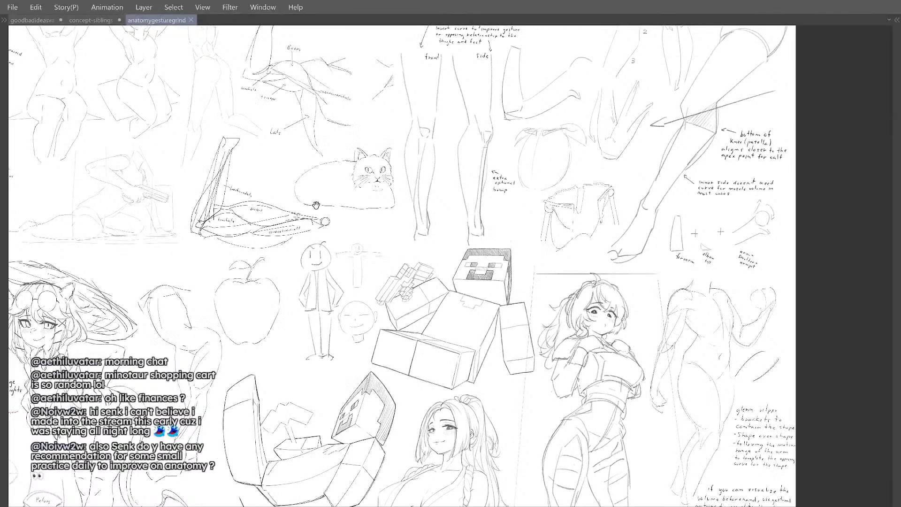
# Step: Survey the blocky figures, posed characters and leg studies across the middle of the anatomy sheet
pyautogui.moveTo(316, 203); pyautogui.dragTo(333, 209)
pyautogui.scroll(-2, 328, 215)
pyautogui.moveTo(296, 249); pyautogui.dragTo(343, 198)
pyautogui.moveTo(292, 242); pyautogui.dragTo(351, 136)
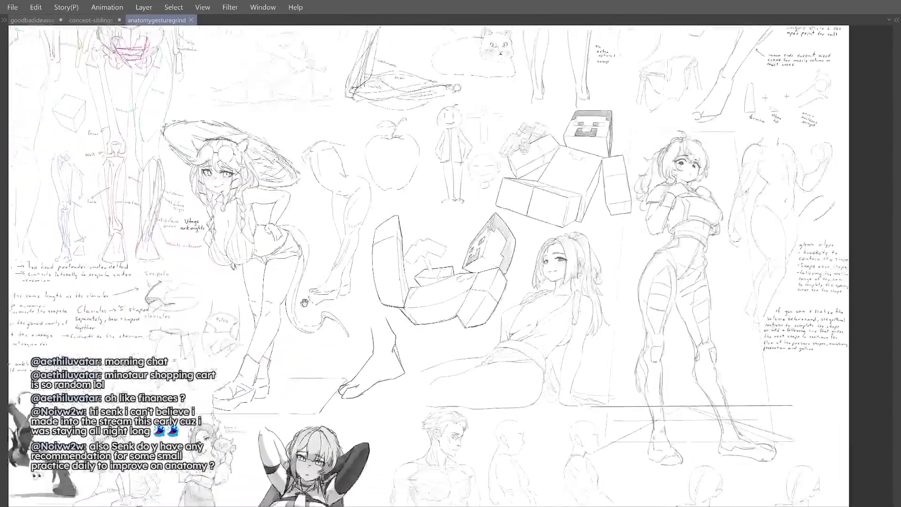
pyautogui.scroll(3, 274, 318)
pyautogui.moveTo(274, 318); pyautogui.dragTo(299, 267)
pyautogui.moveTo(268, 338); pyautogui.dragTo(350, 294)
pyautogui.moveTo(382, 261); pyautogui.dragTo(340, 253)
pyautogui.moveTo(322, 221); pyautogui.dragTo(294, 311)
# Step: Examine the labelled back and front torso muscle diagrams, from the trapezius and scapula to the rectus abdominis
pyautogui.moveTo(192, 140); pyautogui.dragTo(316, 291)
pyautogui.moveTo(210, 235); pyautogui.dragTo(257, 287)
pyautogui.scroll(3, 277, 174)
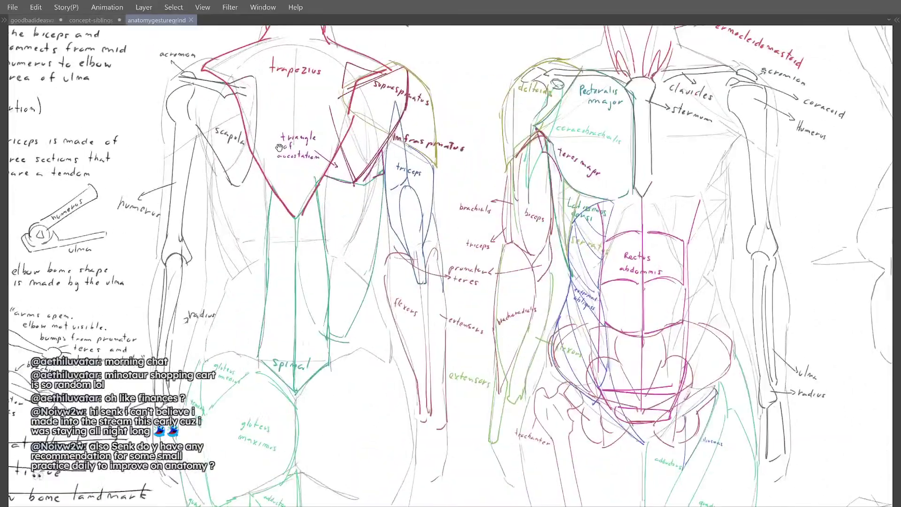
pyautogui.scroll(-2, 401, 142)
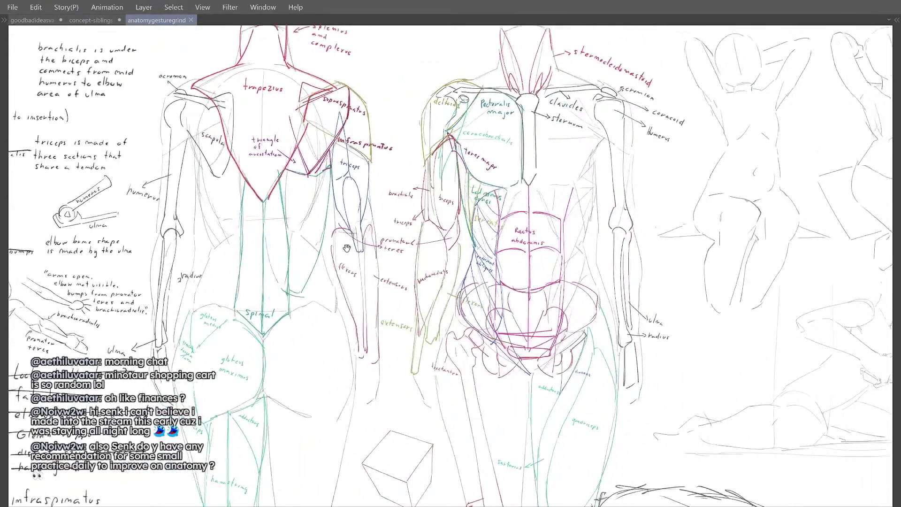
pyautogui.moveTo(336, 237); pyautogui.dragTo(334, 259)
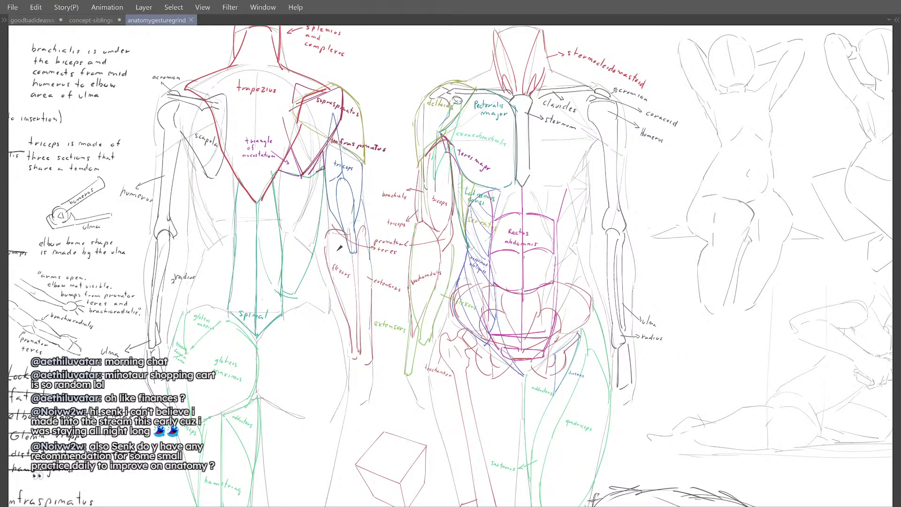
pyautogui.scroll(-3, 339, 248)
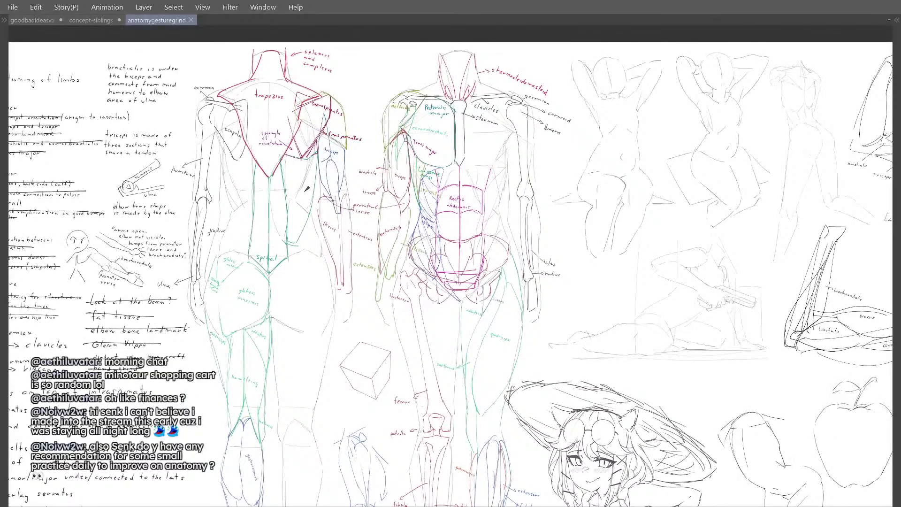
# Step: Switch to the idea page and examine the back-view pose sketch of the two siblings up close
pyautogui.hotkey('ctrl', 'shift', 'Tab')
pyautogui.hotkey('ctrl', 'shift', 'Tab')
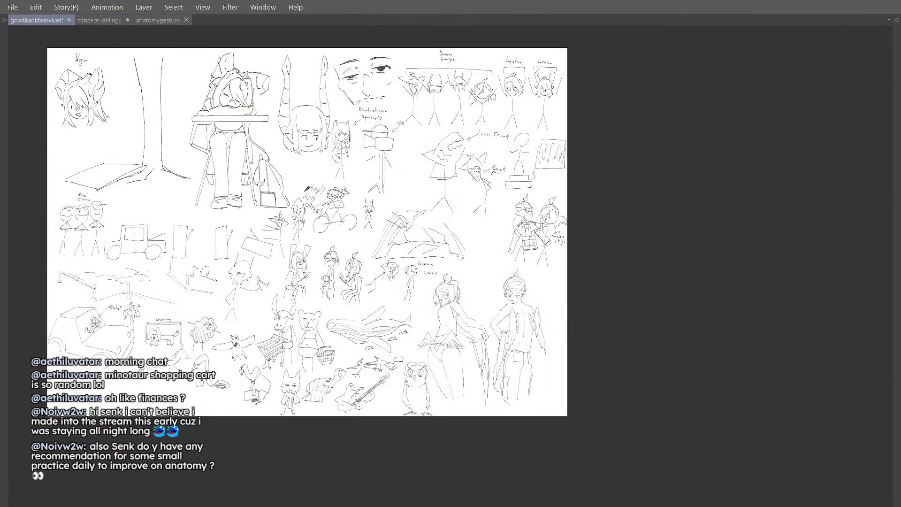
pyautogui.moveTo(451, 223); pyautogui.dragTo(358, 185)
pyautogui.scroll(4, 385, 306)
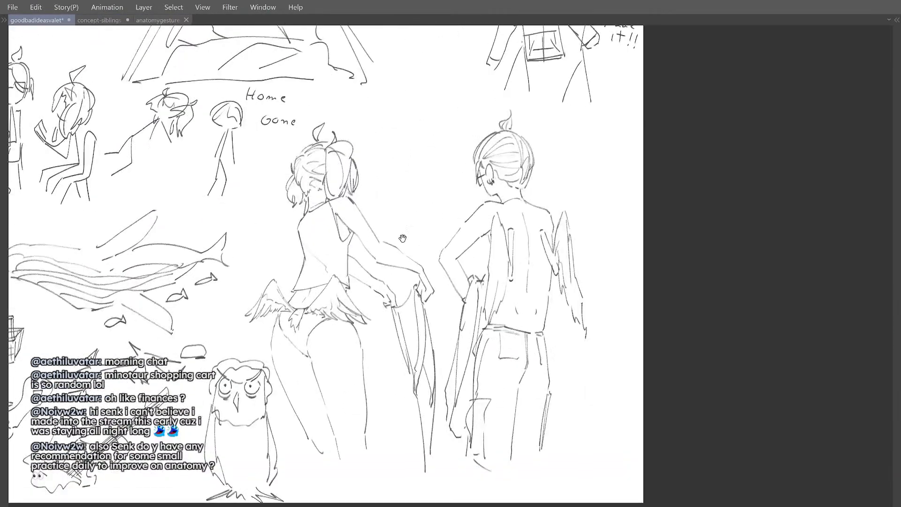
pyautogui.moveTo(403, 238); pyautogui.dragTo(360, 231)
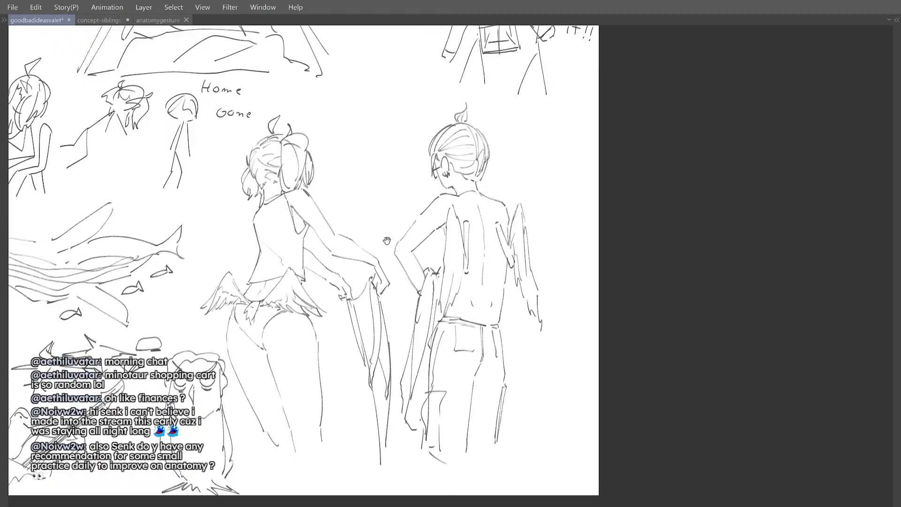
pyautogui.moveTo(386, 242)
pyautogui.mouseDown()
pyautogui.moveTo(373, 236)
pyautogui.moveTo(387, 239)
pyautogui.mouseUp()
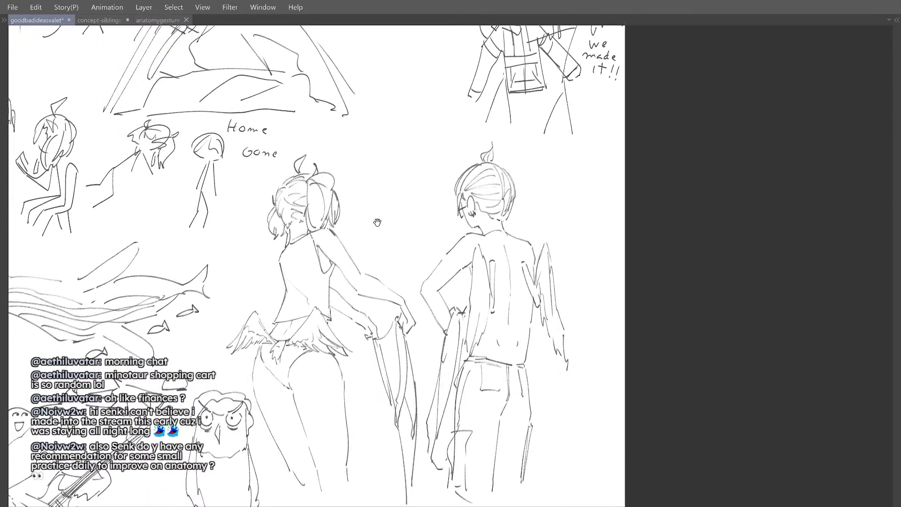
pyautogui.moveTo(395, 195); pyautogui.dragTo(411, 188)
# Step: Check the anatomy sheet against the idea page, and inspect the siblings' heads, shoulders and arms in the back-view sketch
pyautogui.hotkey('ctrl', 'shift', 'Tab')
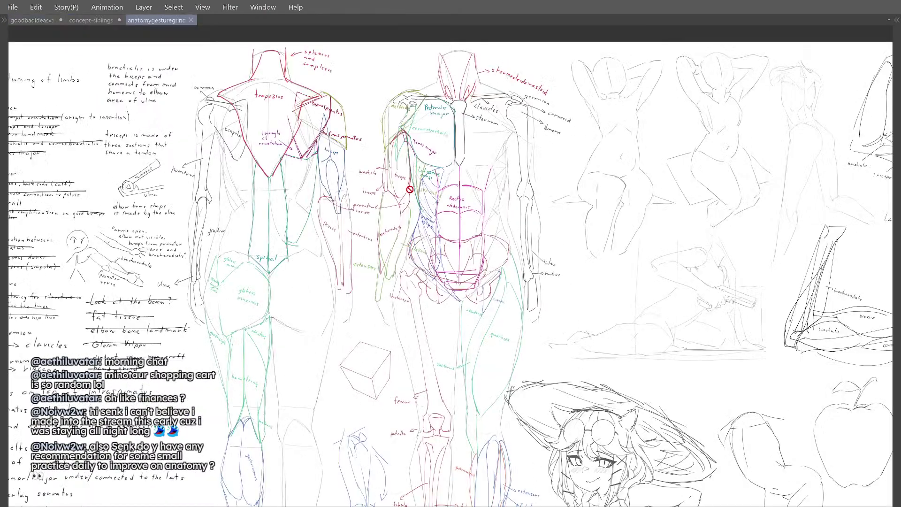
pyautogui.hotkey('ctrl', 'Tab')
pyautogui.hotkey('ctrl', 'Tab')
pyautogui.hotkey('ctrl', 'shift', 'Tab')
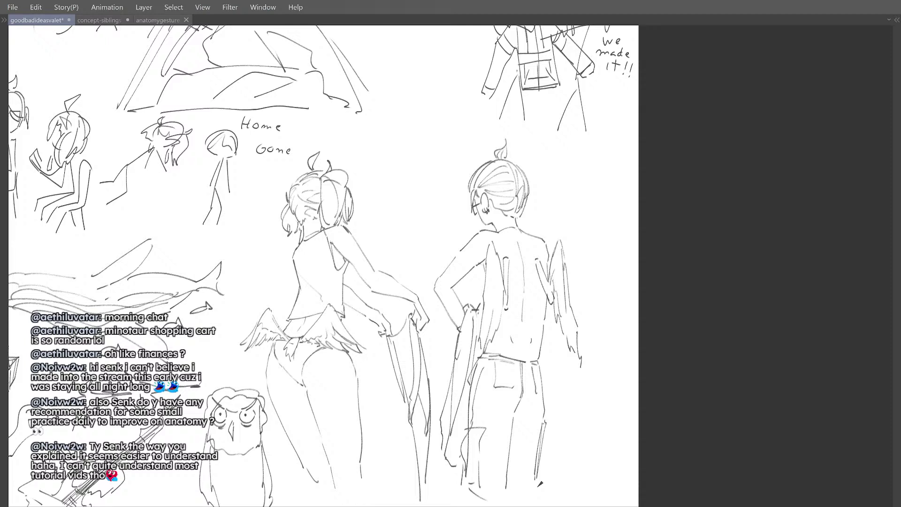
pyautogui.moveTo(275, 286); pyautogui.dragTo(252, 269)
pyautogui.keyDown('ctrl'); pyautogui.click(361, 208); pyautogui.keyUp('ctrl')
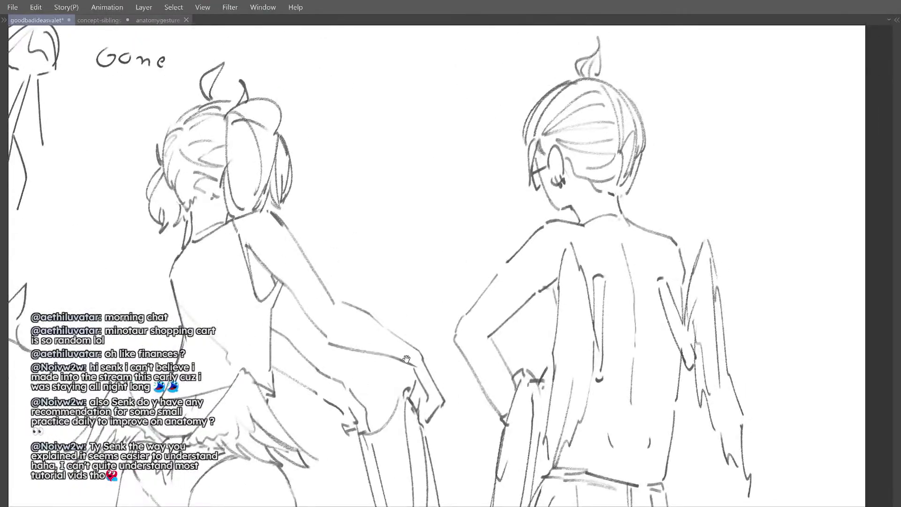
pyautogui.moveTo(310, 269); pyautogui.dragTo(308, 252)
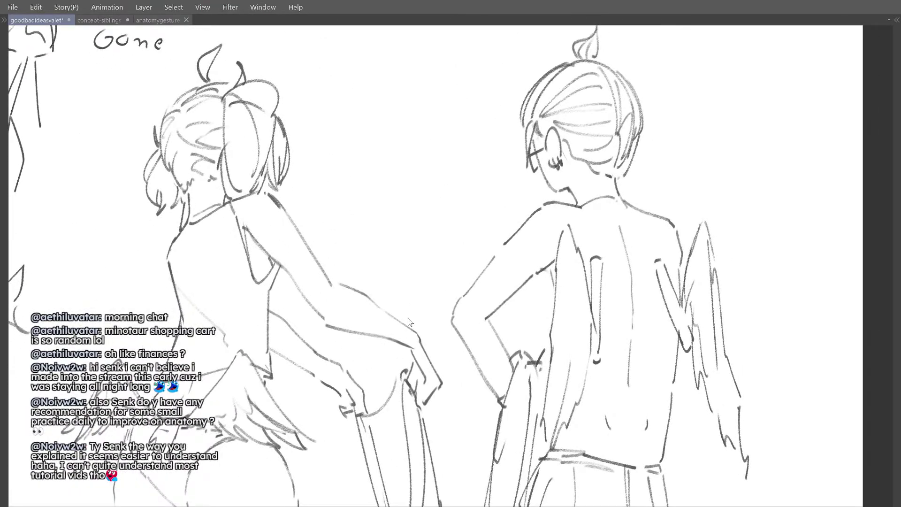
# Step: View the flexed-arm study with its biceps, triceps and lats labels, and return to the siblings' arm sketches
pyautogui.hotkey('ctrl', 'shift', 'Tab')
pyautogui.moveTo(479, 189)
pyautogui.mouseDown()
pyautogui.moveTo(426, 159)
pyautogui.moveTo(399, 159)
pyautogui.moveTo(359, 264)
pyautogui.moveTo(448, 111)
pyautogui.mouseUp()
pyautogui.moveTo(448, 111)
pyautogui.mouseDown()
pyautogui.moveTo(393, 253)
pyautogui.moveTo(304, 217)
pyautogui.mouseUp()
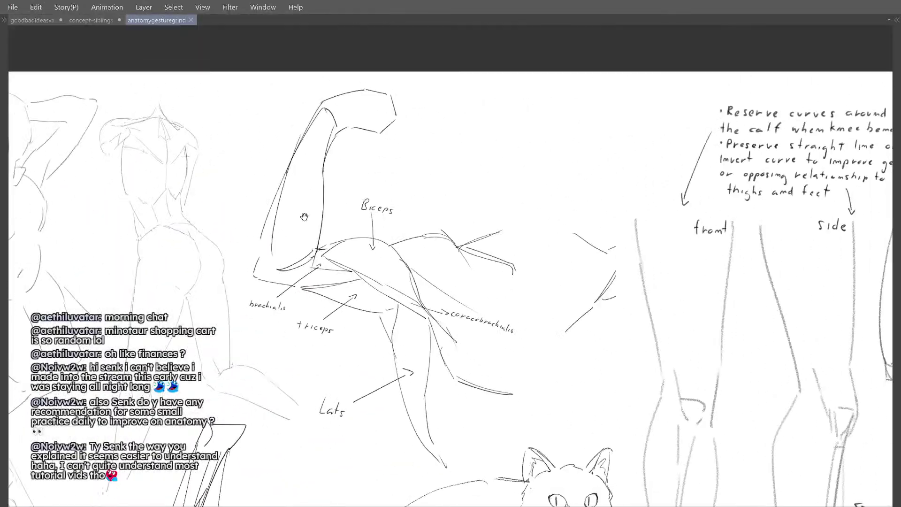
pyautogui.hotkey('ctrl', 'Tab')
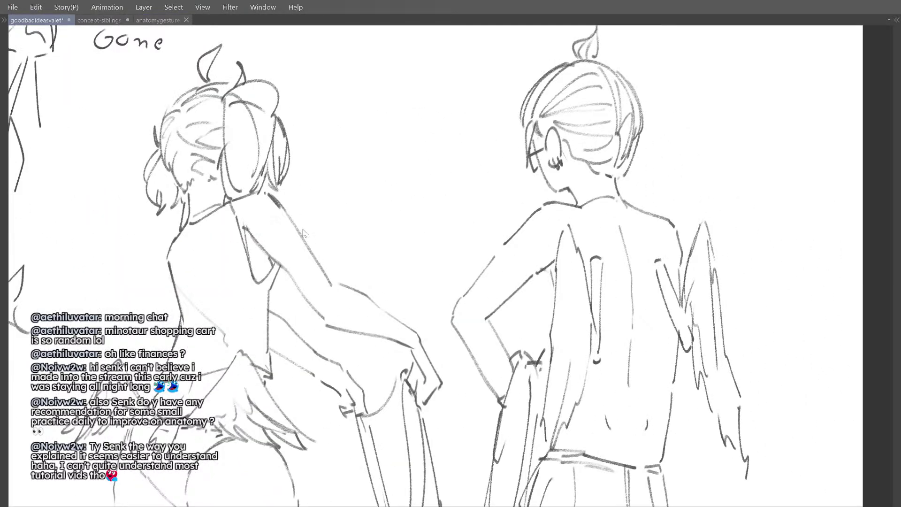
# Step: Survey the whole anatomy sheet, from the written muscle notes to the posed character drawings
pyautogui.hotkey('ctrl', 'shift', 'Tab')
pyautogui.scroll(-5, 433, 277)
pyautogui.moveTo(469, 307)
pyautogui.mouseDown()
pyautogui.moveTo(432, 276)
pyautogui.moveTo(424, 185)
pyautogui.mouseUp()
pyautogui.moveTo(417, 316)
pyautogui.mouseDown()
pyautogui.moveTo(424, 278)
pyautogui.moveTo(355, 227)
pyautogui.mouseUp()
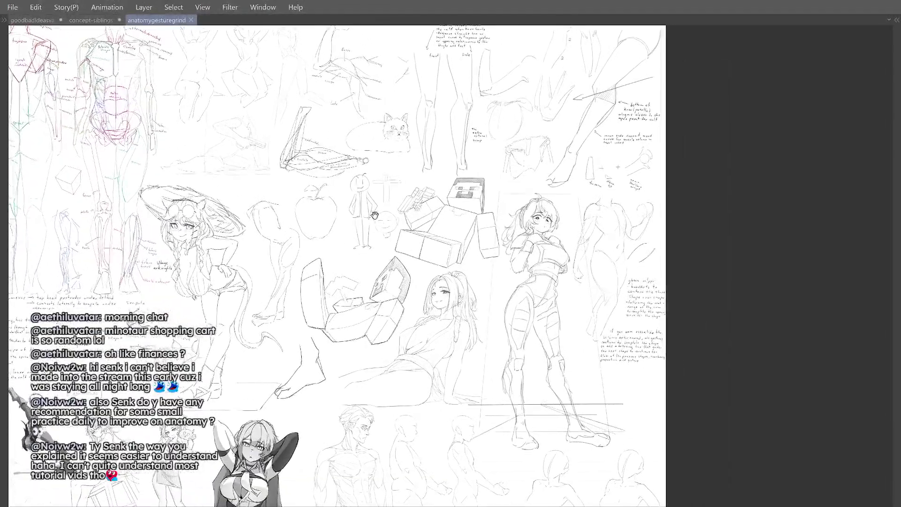
pyautogui.moveTo(525, 165); pyautogui.dragTo(455, 233)
pyautogui.moveTo(265, 387); pyautogui.dragTo(528, 229)
pyautogui.moveTo(530, 195); pyautogui.dragTo(496, 245)
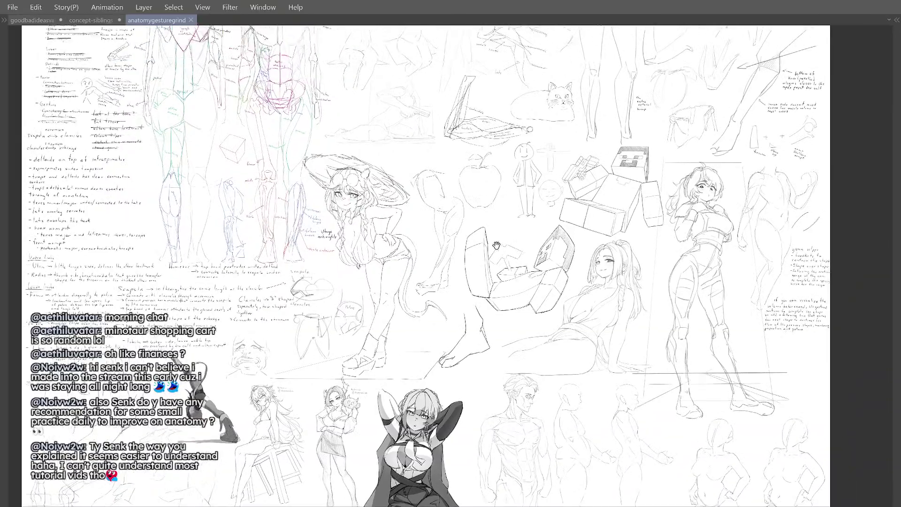
pyautogui.moveTo(502, 211); pyautogui.dragTo(505, 225)
pyautogui.moveTo(550, 199); pyautogui.dragTo(491, 203)
pyautogui.moveTo(590, 178)
pyautogui.mouseDown()
pyautogui.moveTo(464, 188)
pyautogui.moveTo(345, 178)
pyautogui.mouseUp()
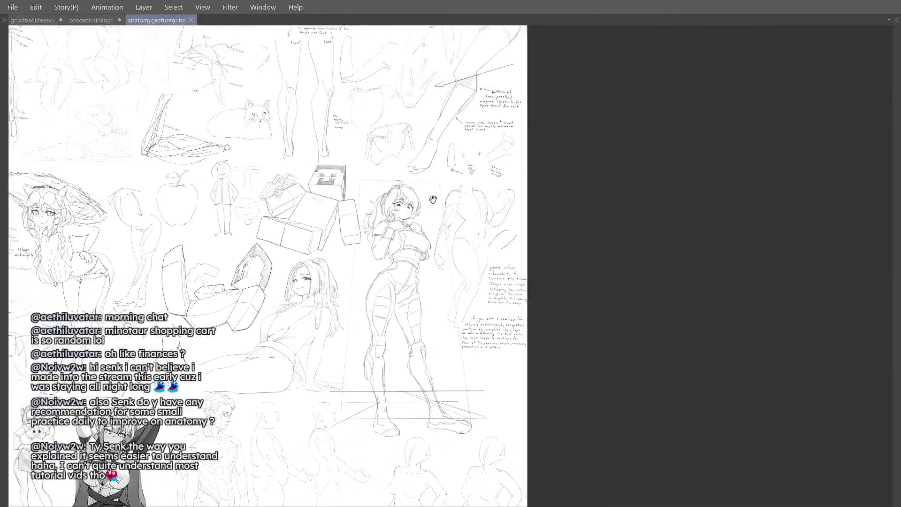
# Step: Inspect the standing character drawing and the labelled flexed-arm muscle study on the anatomy sheet
pyautogui.scroll(4, 432, 235)
pyautogui.moveTo(433, 236); pyautogui.dragTo(411, 248)
pyautogui.scroll(-4, 394, 244)
pyautogui.moveTo(357, 201); pyautogui.dragTo(387, 296)
pyautogui.moveTo(253, 250)
pyautogui.mouseDown()
pyautogui.moveTo(422, 243)
pyautogui.moveTo(523, 223)
pyautogui.mouseUp()
pyautogui.moveTo(334, 202)
pyautogui.mouseDown()
pyautogui.moveTo(404, 280)
pyautogui.moveTo(387, 245)
pyautogui.mouseUp()
pyautogui.scroll(5, 404, 280)
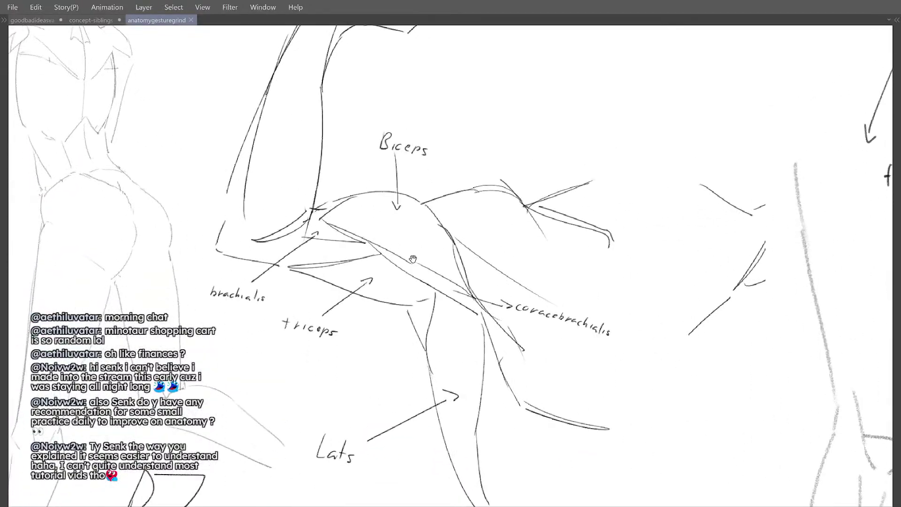
# Step: Compare the siblings' sketched arms with the close-up of the labelled flexed-arm study by alternating between both documents
pyautogui.hotkey('ctrl', 'Tab')
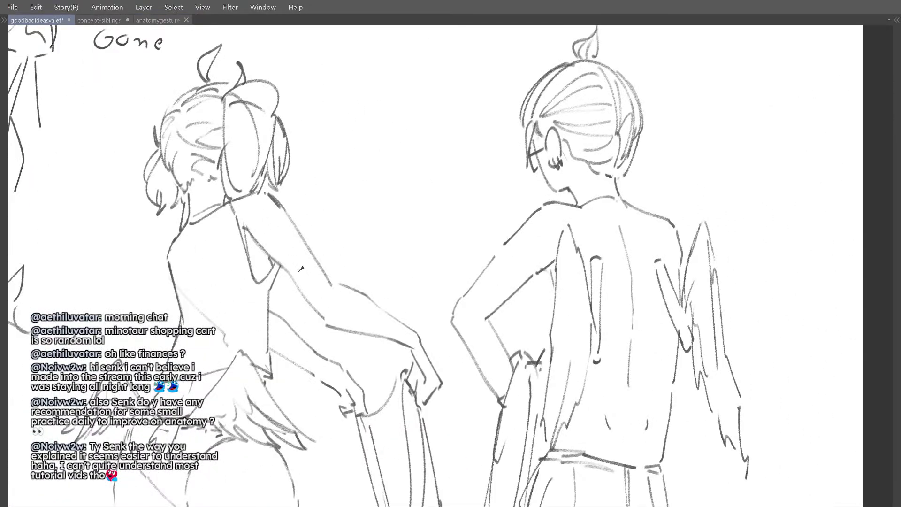
pyautogui.hotkey('ctrl', 'shift', 'Tab')
pyautogui.hotkey('ctrl', 'Tab')
pyautogui.hotkey('ctrl', 'shift', 'Tab')
pyautogui.hotkey('ctrl', 'Tab')
pyautogui.hotkey('ctrl', 'shift', 'Tab')
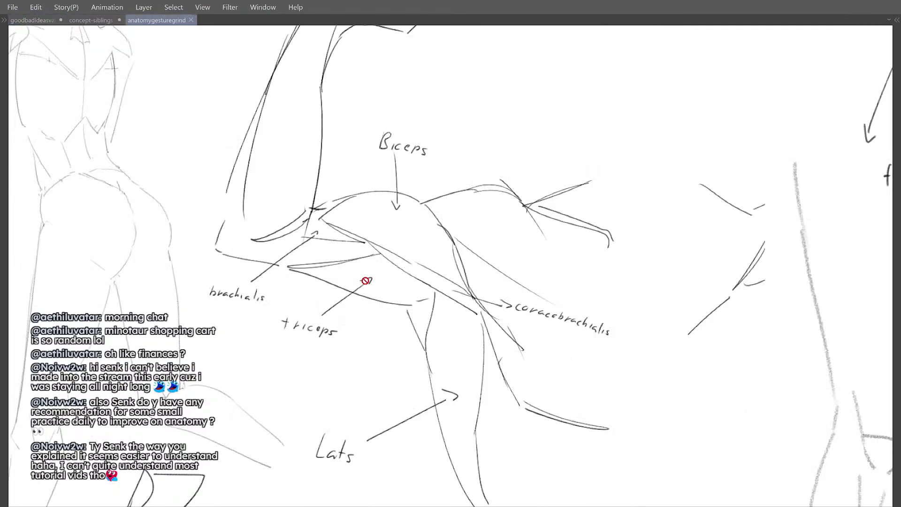
# Step: Examine the flexed-arm and bent-arm muscle studies, and glance at the siblings' coloured concept sheet
pyautogui.moveTo(366, 281)
pyautogui.mouseDown()
pyautogui.moveTo(362, 313)
pyautogui.moveTo(375, 325)
pyautogui.mouseUp()
pyautogui.keyDown('ctrl'); pyautogui.moveTo(375, 325); pyautogui.dragTo(371, 251); pyautogui.keyUp('ctrl')
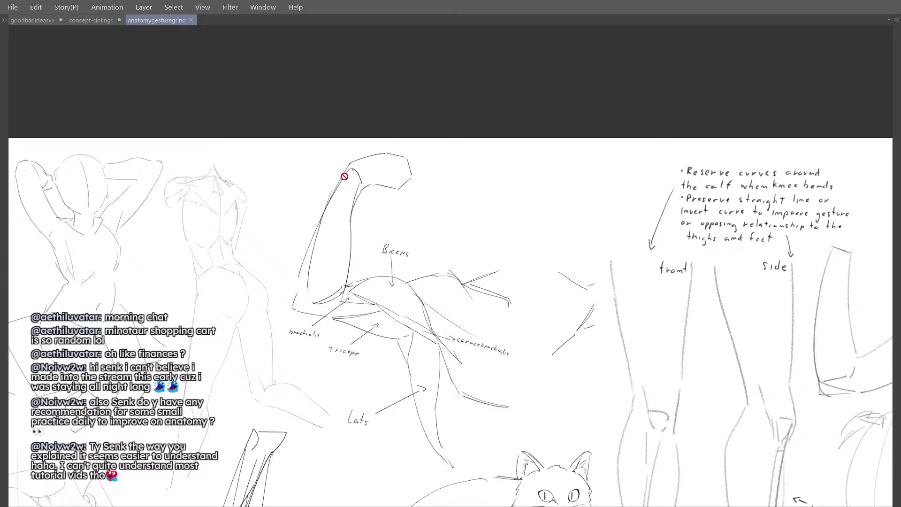
pyautogui.keyDown('ctrl'); pyautogui.moveTo(316, 286); pyautogui.dragTo(349, 210); pyautogui.keyUp('ctrl')
pyautogui.keyDown('ctrl'); pyautogui.moveTo(326, 300); pyautogui.dragTo(375, 286); pyautogui.keyUp('ctrl')
pyautogui.moveTo(319, 291); pyautogui.dragTo(350, 277)
pyautogui.moveTo(421, 274); pyautogui.dragTo(408, 271)
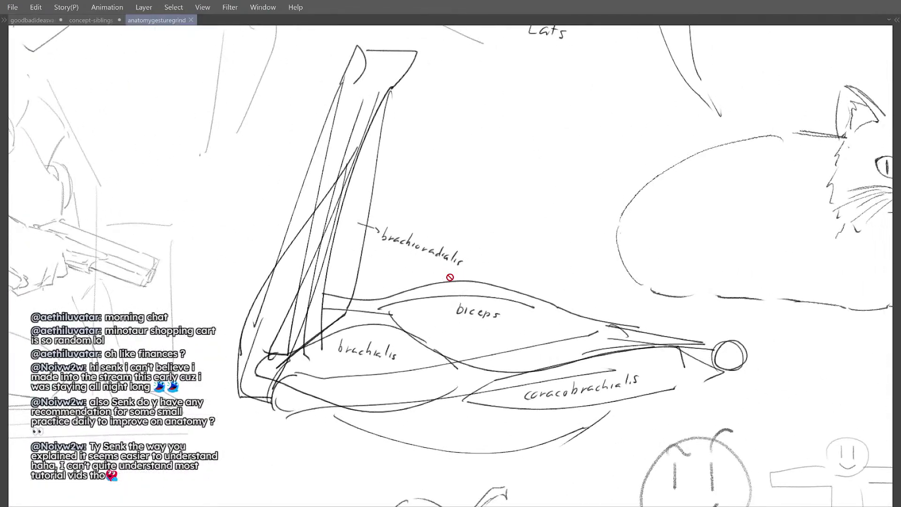
pyautogui.click(92, 20)
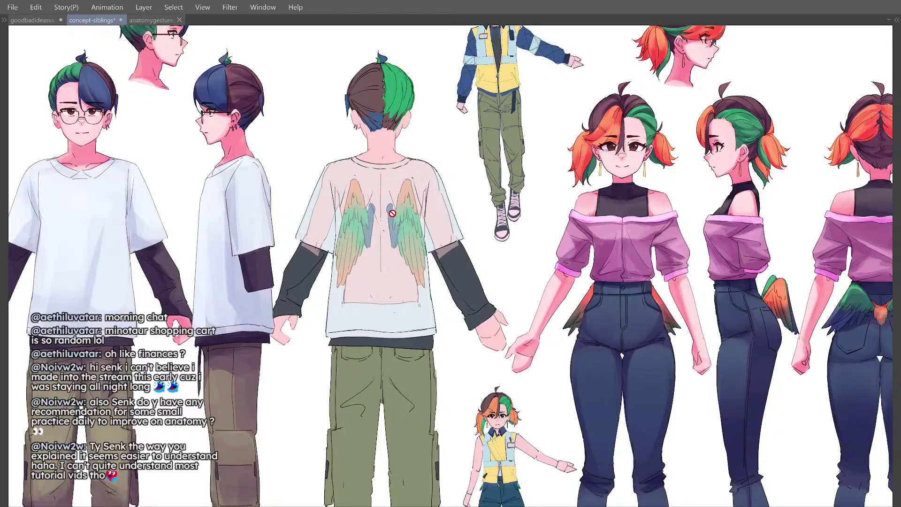
pyautogui.click(162, 19)
# Step: Review the arm studies around the cat drawing, and bring the labelled back and front body diagrams into close view
pyautogui.scroll(-3, 394, 152)
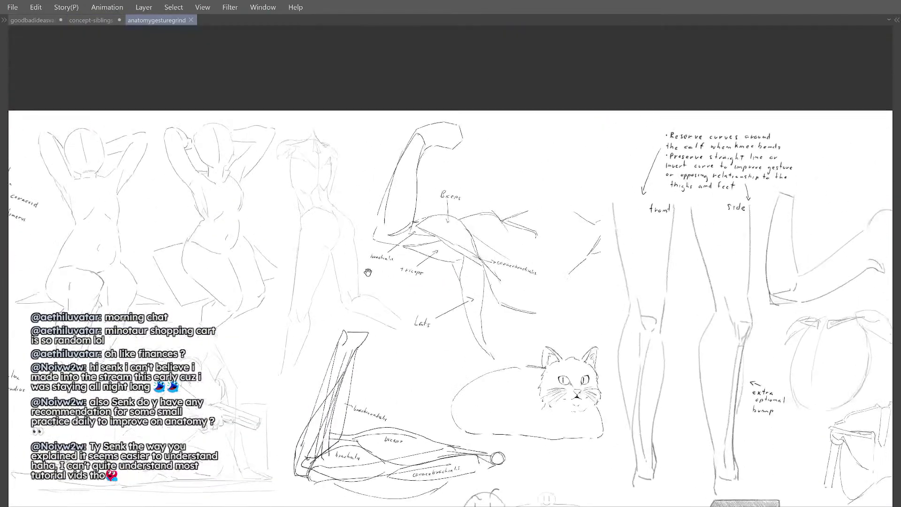
pyautogui.moveTo(374, 216); pyautogui.dragTo(372, 216)
pyautogui.moveTo(377, 298); pyautogui.dragTo(385, 167)
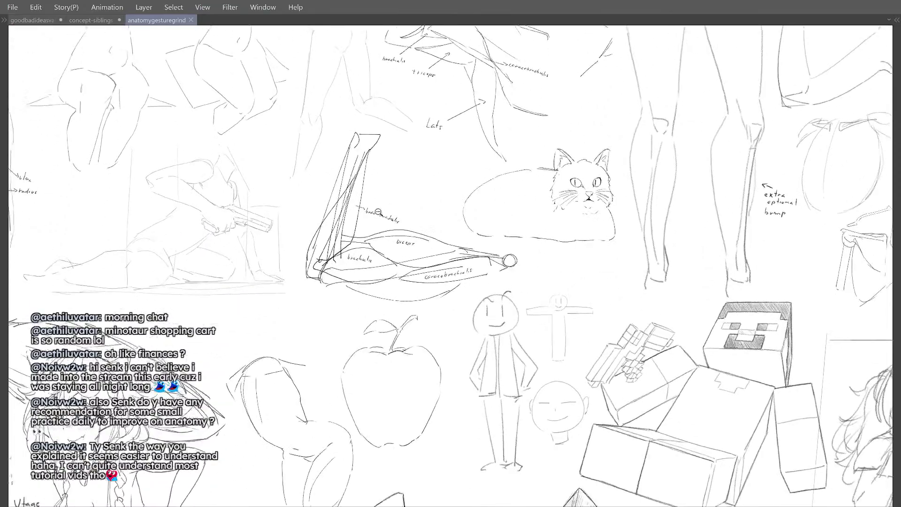
pyautogui.scroll(-3, 385, 167)
pyautogui.scroll(-1, 356, 266)
pyautogui.moveTo(356, 266); pyautogui.dragTo(465, 180)
pyautogui.moveTo(234, 129); pyautogui.dragTo(382, 338)
pyautogui.scroll(4, 311, 249)
pyautogui.moveTo(311, 249); pyautogui.dragTo(394, 271)
pyautogui.scroll(3, 394, 272)
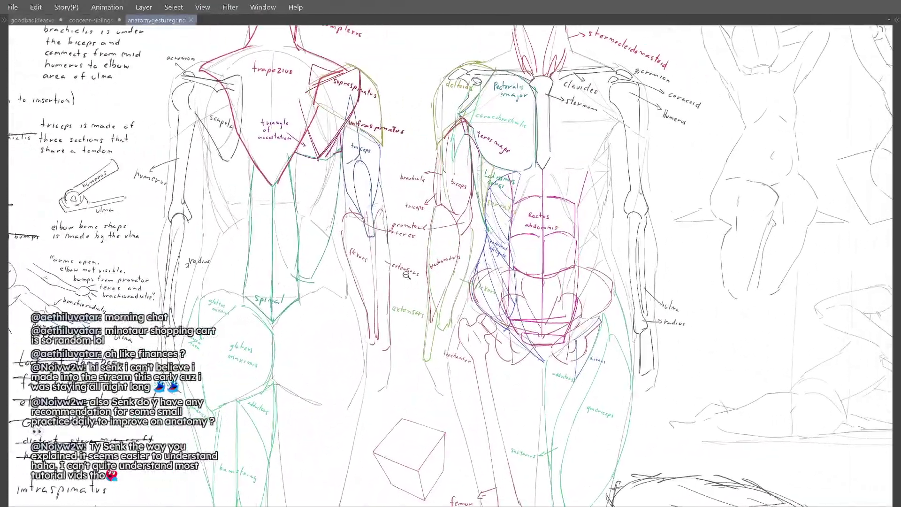
# Step: Examine the forearm labels for pronator teres, brachioradialis, flexors and extensors beside the front abdomen and pelvis diagram
pyautogui.moveTo(535, 292); pyautogui.dragTo(438, 222)
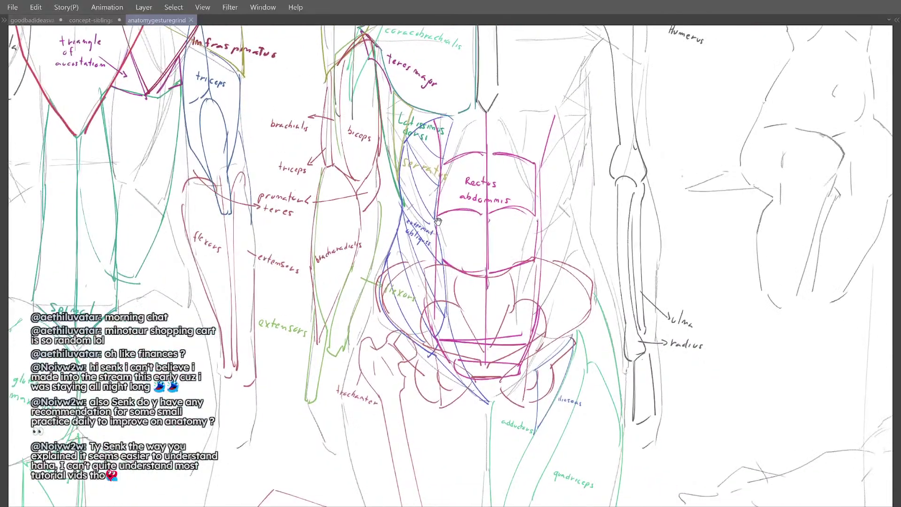
pyautogui.scroll(2, 364, 248)
pyautogui.moveTo(390, 274); pyautogui.dragTo(385, 247)
pyautogui.scroll(-1, 406, 198)
pyautogui.scroll(-1, 397, 295)
pyautogui.scroll(-1, 379, 332)
pyautogui.scroll(1, 382, 282)
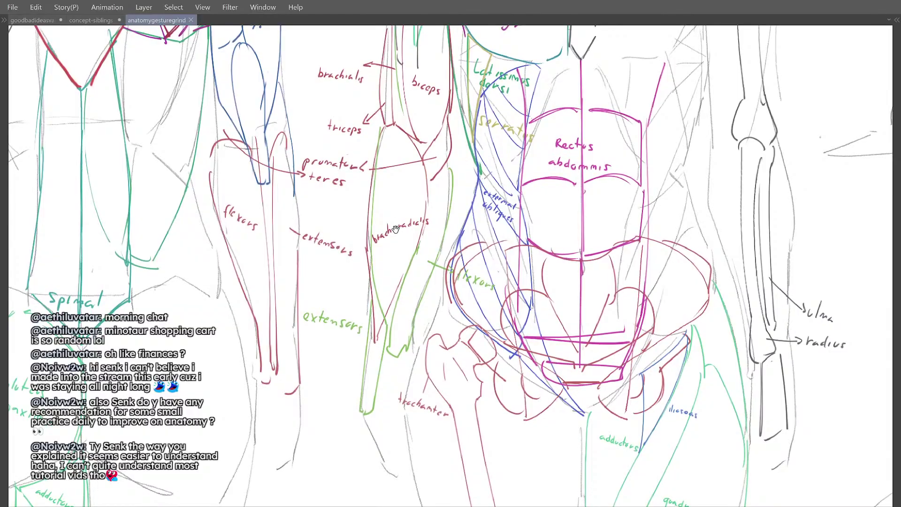
pyautogui.moveTo(449, 209); pyautogui.dragTo(415, 205)
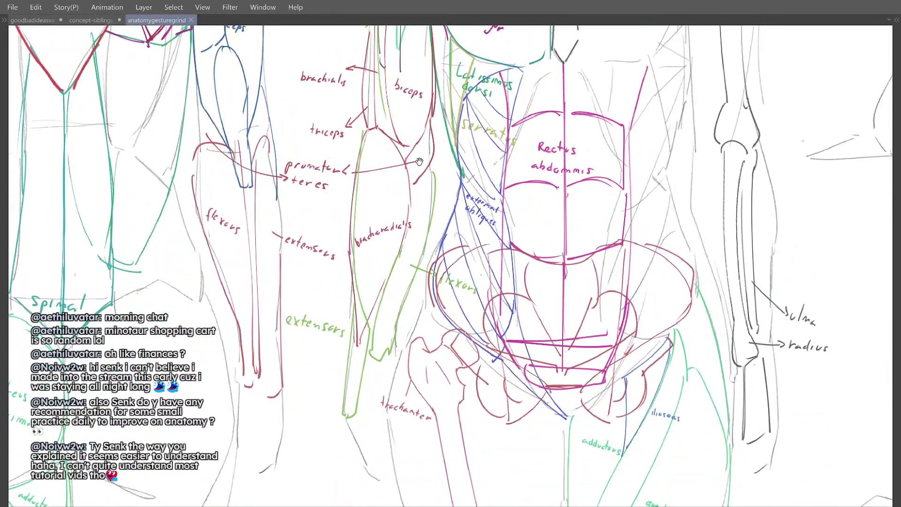
pyautogui.moveTo(412, 291); pyautogui.dragTo(405, 276)
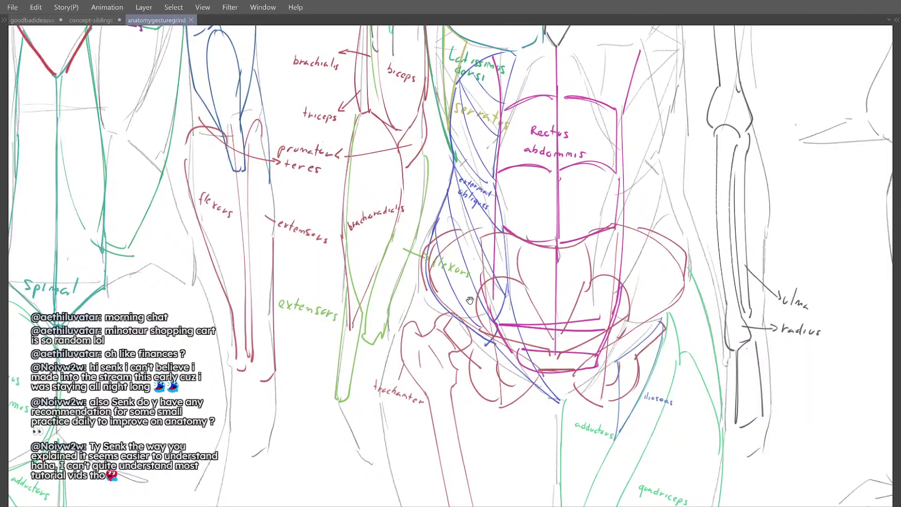
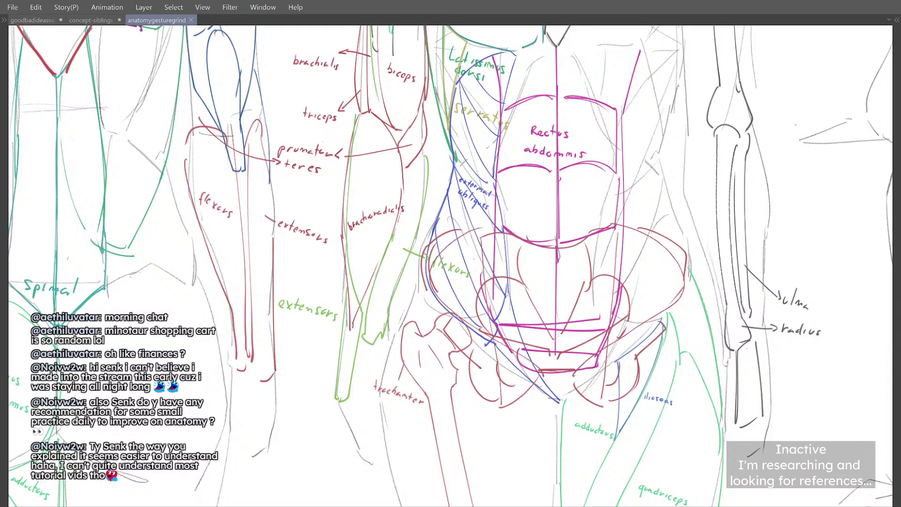
# Step: Examine the hand and finger-bone studies below the tibia and fibula notes on the anatomy sheet
pyautogui.moveTo(389, 282)
pyautogui.mouseDown()
pyautogui.moveTo(354, 255)
pyautogui.moveTo(286, 244)
pyautogui.mouseUp()
pyautogui.moveTo(446, 196)
pyautogui.mouseDown()
pyautogui.moveTo(402, 187)
pyautogui.moveTo(329, 195)
pyautogui.moveTo(464, 187)
pyautogui.moveTo(453, 187)
pyautogui.mouseUp()
pyautogui.moveTo(429, 250); pyautogui.dragTo(395, 108)
pyautogui.moveTo(349, 404)
pyautogui.mouseDown()
pyautogui.moveTo(376, 273)
pyautogui.moveTo(480, 188)
pyautogui.mouseUp()
pyautogui.moveTo(310, 230)
pyautogui.mouseDown()
pyautogui.moveTo(510, 216)
pyautogui.moveTo(568, 136)
pyautogui.mouseUp()
pyautogui.moveTo(394, 207); pyautogui.dragTo(343, 202)
pyautogui.moveTo(270, 277)
pyautogui.mouseDown()
pyautogui.moveTo(332, 255)
pyautogui.moveTo(353, 269)
pyautogui.mouseUp()
pyautogui.moveTo(311, 312); pyautogui.dragTo(316, 307)
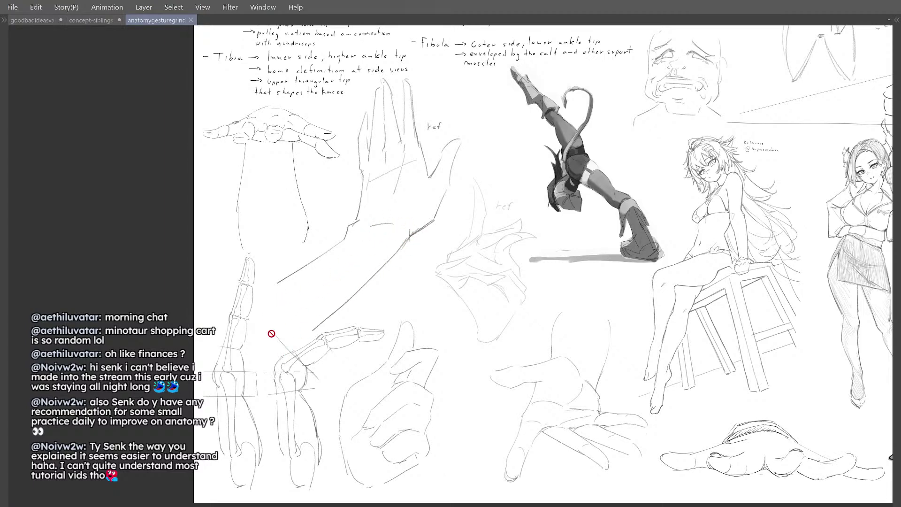
pyautogui.moveTo(346, 237); pyautogui.dragTo(302, 268)
# Step: Review the sheet's lower figure drawings and return to the labelled full-body muscle diagrams
pyautogui.scroll(-2, 399, 226)
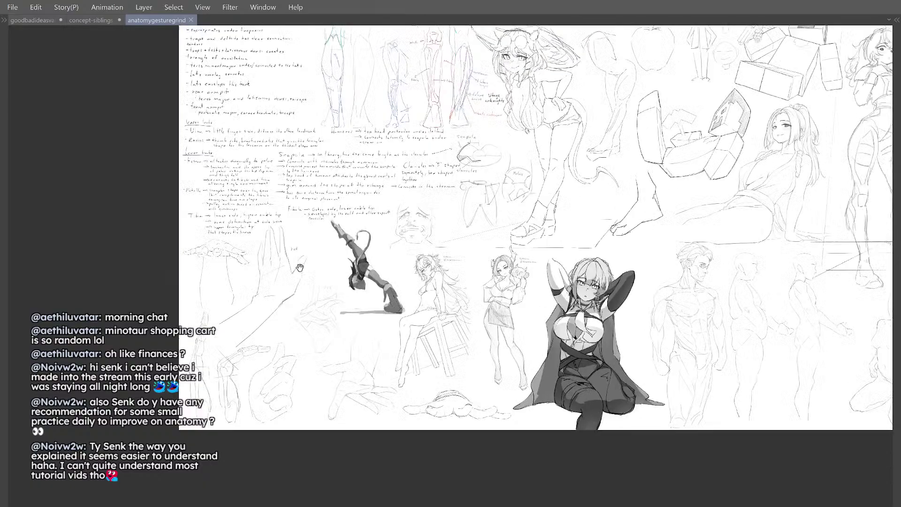
pyautogui.moveTo(423, 140); pyautogui.dragTo(342, 256)
pyautogui.scroll(2, 382, 168)
pyautogui.moveTo(382, 167); pyautogui.dragTo(391, 263)
pyautogui.moveTo(401, 228); pyautogui.dragTo(498, 302)
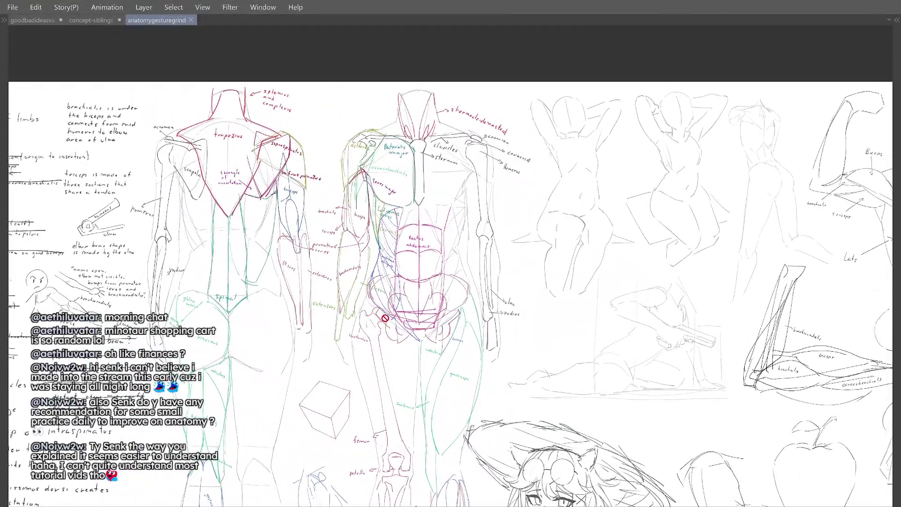
# Step: Sketch trial forearm muscle curves over the pigtailed sibling's outstretched arm on the idea page, and undo them
pyautogui.hotkey('ctrl', 'Tab')
pyautogui.moveTo(323, 284); pyautogui.dragTo(379, 248)
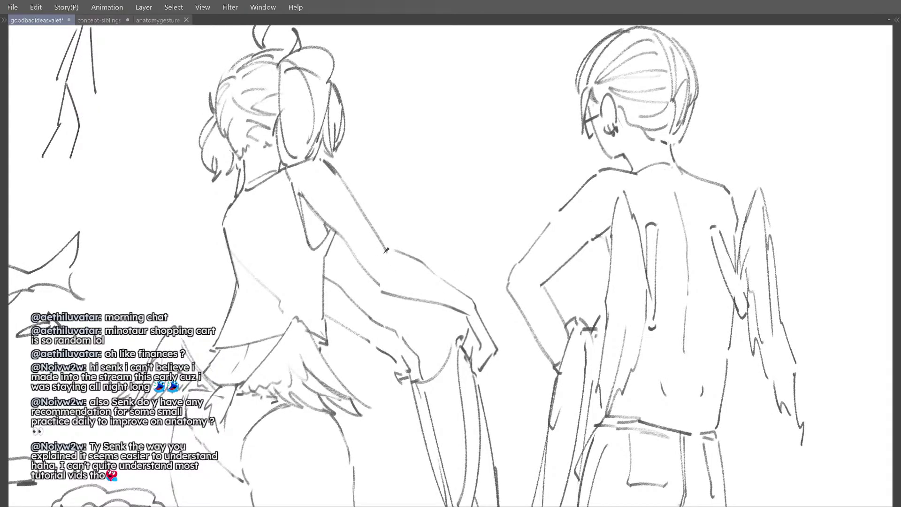
pyautogui.moveTo(397, 260); pyautogui.dragTo(454, 289)
pyautogui.moveTo(406, 248); pyautogui.dragTo(460, 288)
pyautogui.hotkey('ctrl', 'z')
pyautogui.moveTo(389, 250)
pyautogui.mouseDown()
pyautogui.moveTo(425, 258)
pyautogui.moveTo(471, 295)
pyautogui.mouseUp()
pyautogui.moveTo(417, 270); pyautogui.dragTo(399, 266)
pyautogui.moveTo(457, 296); pyautogui.dragTo(455, 294)
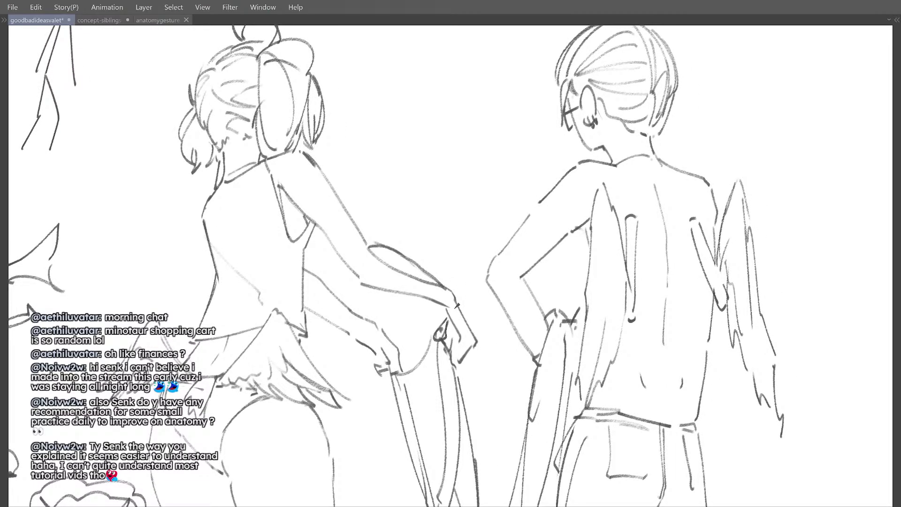
pyautogui.moveTo(381, 289); pyautogui.dragTo(458, 308)
pyautogui.hotkey('ctrl', 'z')
pyautogui.hotkey('ctrl', 'z')
pyautogui.hotkey('ctrl', 'z')
# Step: Compare the pigtailed sibling's outstretched arm with the labelled biceps, brachioradialis, flexors and extensors on the anatomy sheet
pyautogui.scroll(-3, 449, 284)
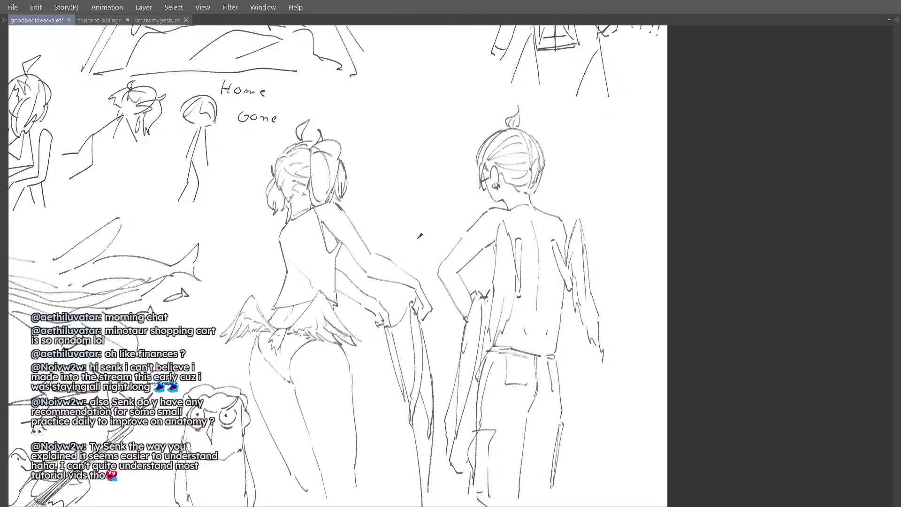
pyautogui.hotkey('ctrl', 'Tab')
pyautogui.scroll(5, 417, 240)
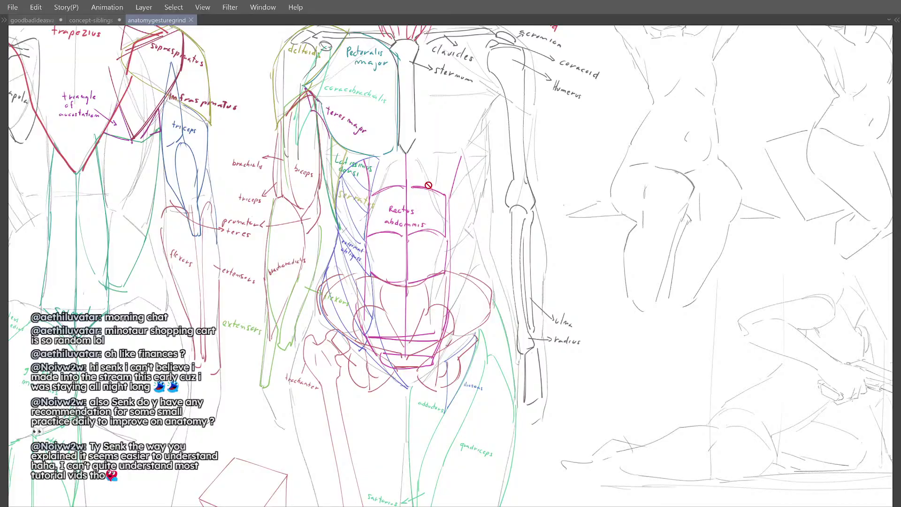
pyautogui.hotkey('ctrl', 'Tab')
pyautogui.scroll(3, 375, 240)
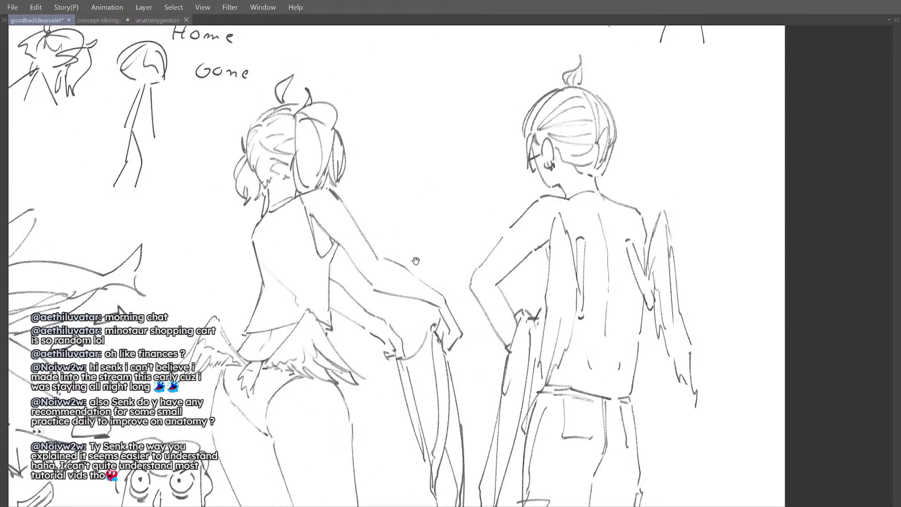
pyautogui.scroll(-3, 398, 271)
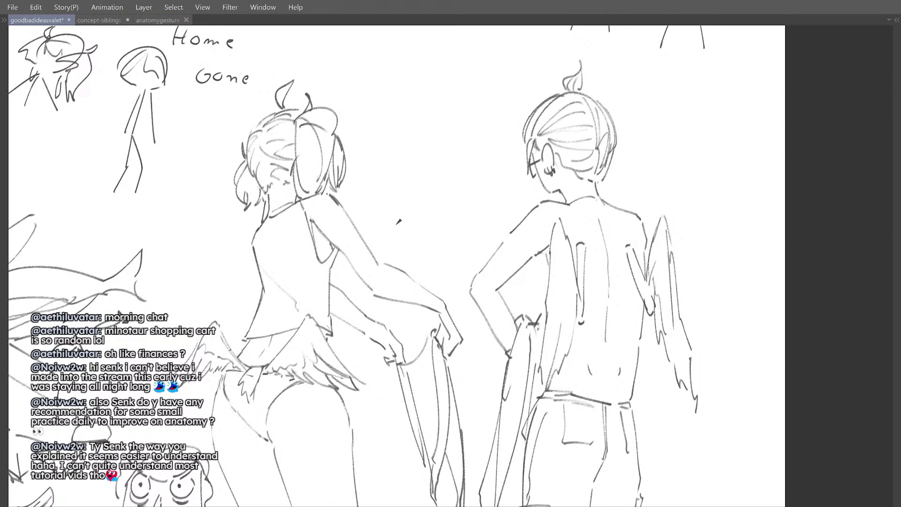
pyautogui.hotkey('ctrl', 'Tab')
pyautogui.moveTo(448, 200); pyautogui.dragTo(420, 176)
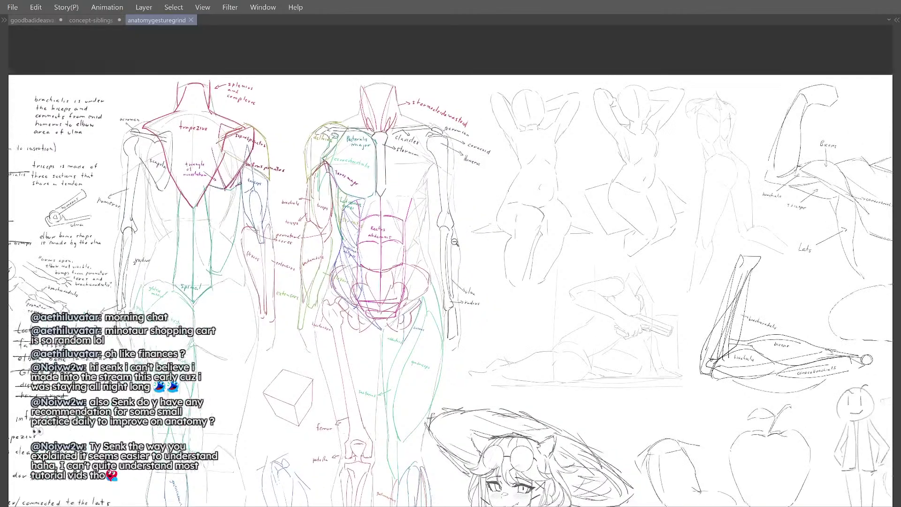
pyautogui.moveTo(454, 243); pyautogui.dragTo(291, 268)
pyautogui.scroll(3, 291, 268)
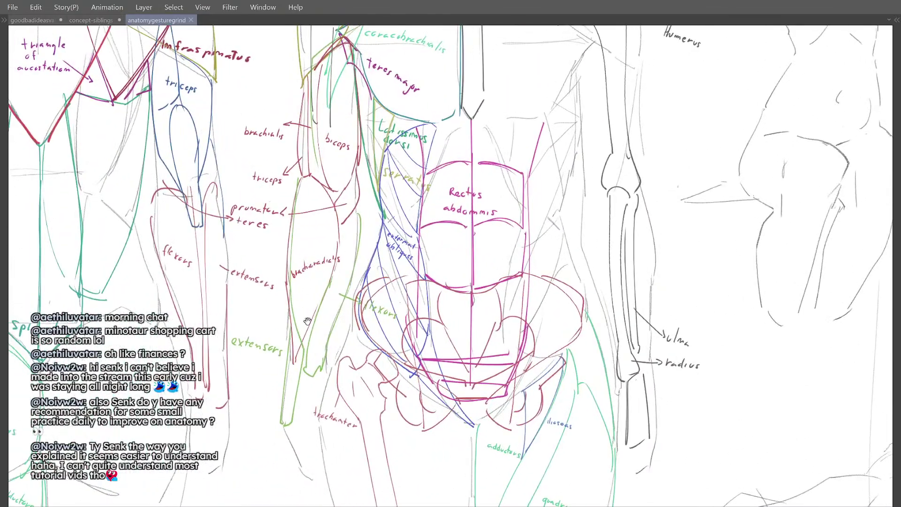
pyautogui.scroll(-1, 321, 356)
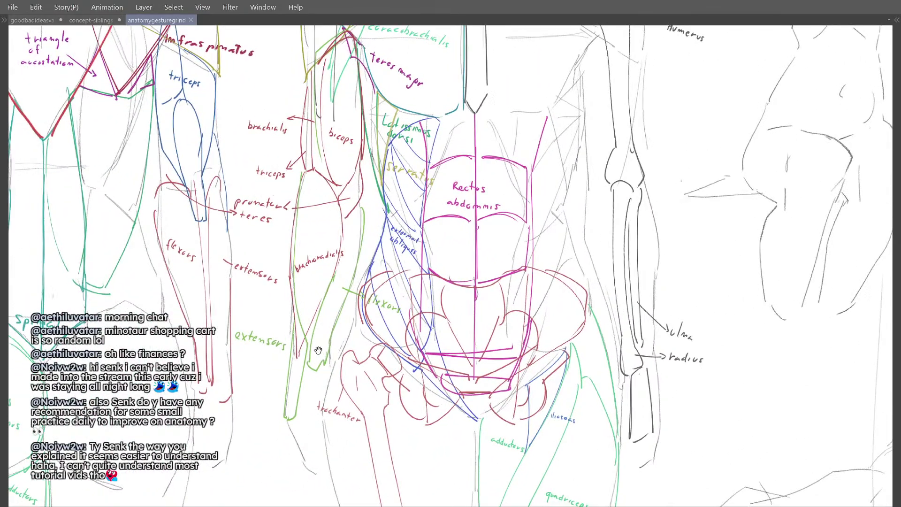
# Step: Inspect the elbow and forearm contours of the pigtailed sibling's outstretched arm on the idea page
pyautogui.hotkey('ctrl', 'Tab')
pyautogui.moveTo(375, 294); pyautogui.dragTo(361, 289)
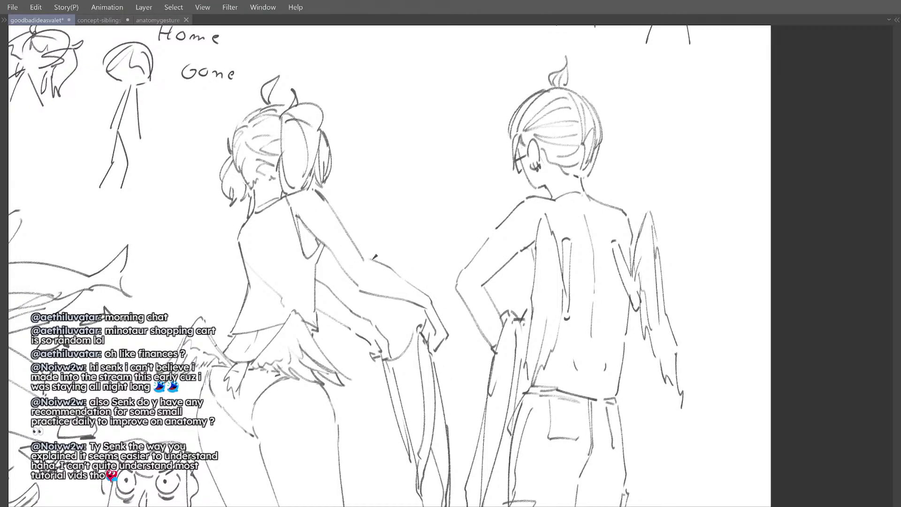
pyautogui.moveTo(379, 202); pyautogui.dragTo(410, 261)
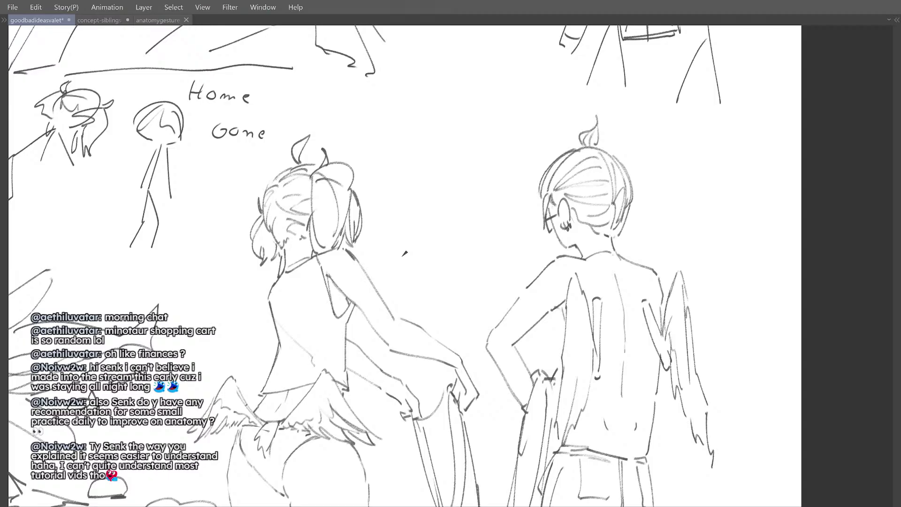
pyautogui.moveTo(402, 256); pyautogui.dragTo(339, 215)
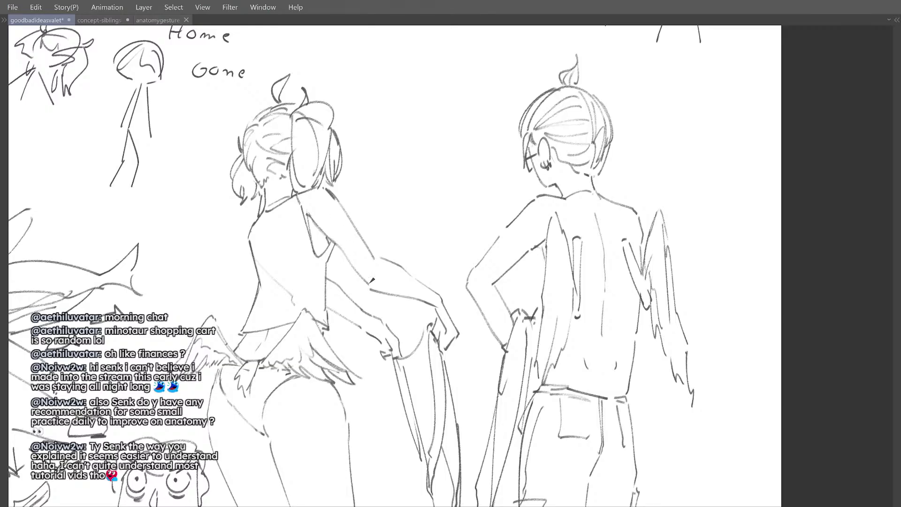
pyautogui.moveTo(371, 259); pyautogui.dragTo(361, 254)
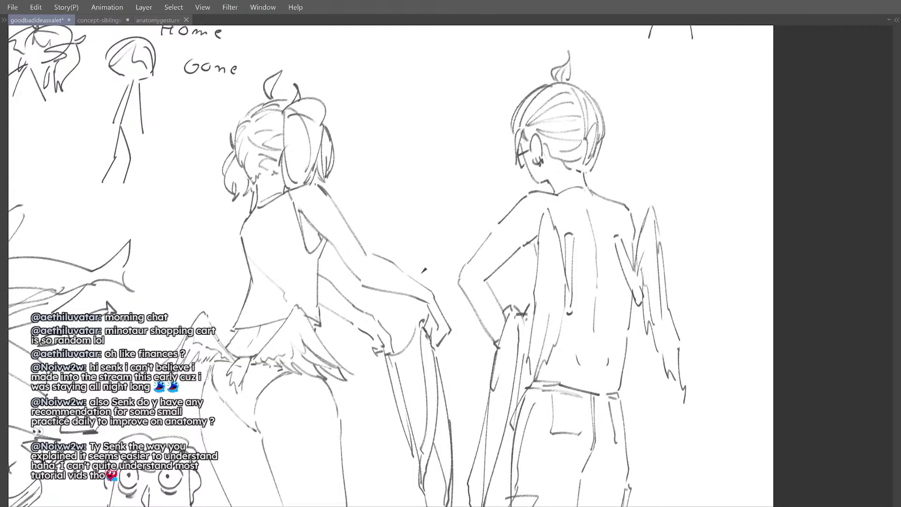
pyautogui.moveTo(424, 307); pyautogui.dragTo(420, 307)
pyautogui.moveTo(355, 253); pyautogui.dragTo(373, 270)
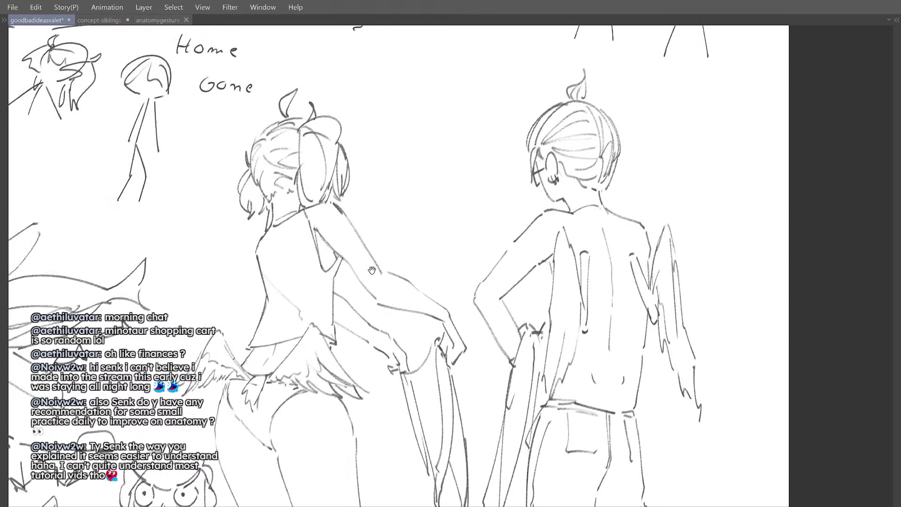
# Step: Check the full-body muscle diagrams against the pigtailed sibling's shoulder, upper arm and elbow in the back-view sketch
pyautogui.hotkey('ctrl', 'shift', 'Tab')
pyautogui.scroll(-5, 376, 226)
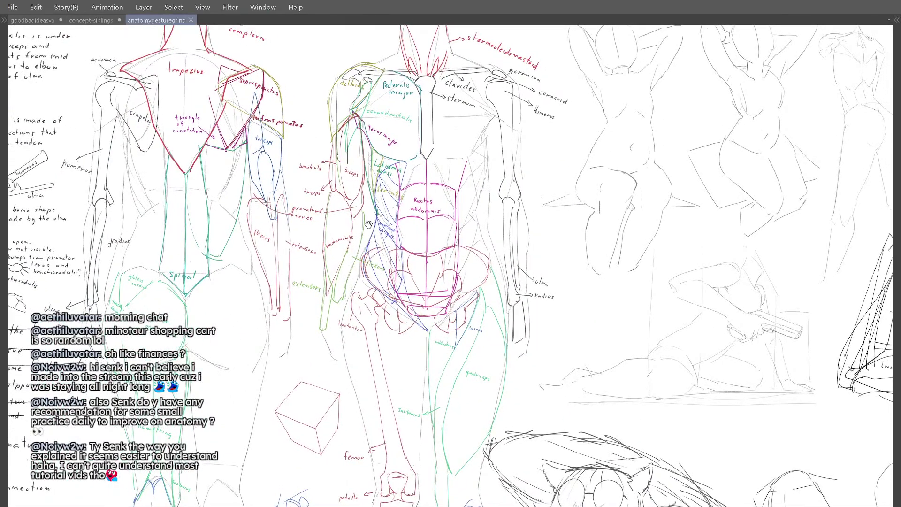
pyautogui.hotkey('ctrl', 'Tab')
pyautogui.moveTo(375, 272); pyautogui.dragTo(370, 258)
pyautogui.scroll(3, 366, 254)
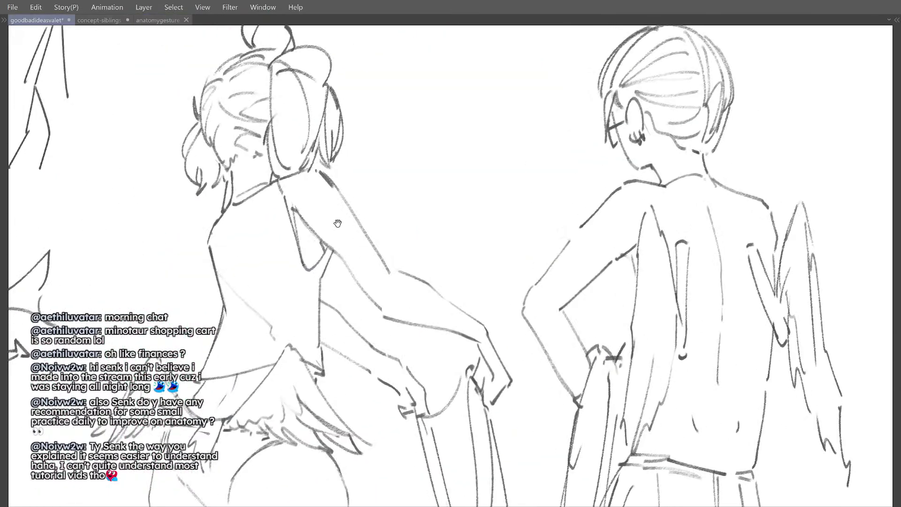
pyautogui.moveTo(348, 218)
pyautogui.mouseDown()
pyautogui.moveTo(342, 232)
pyautogui.moveTo(347, 224)
pyautogui.mouseUp()
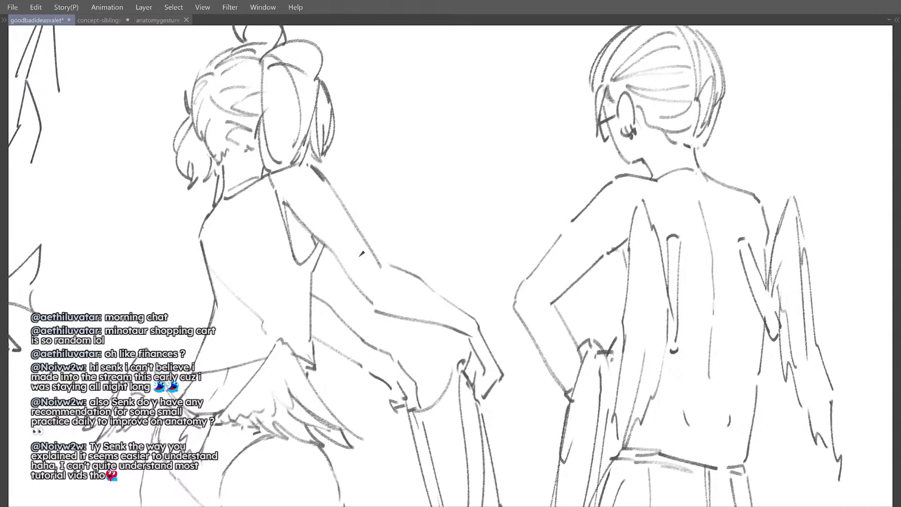
pyautogui.scroll(-4, 398, 271)
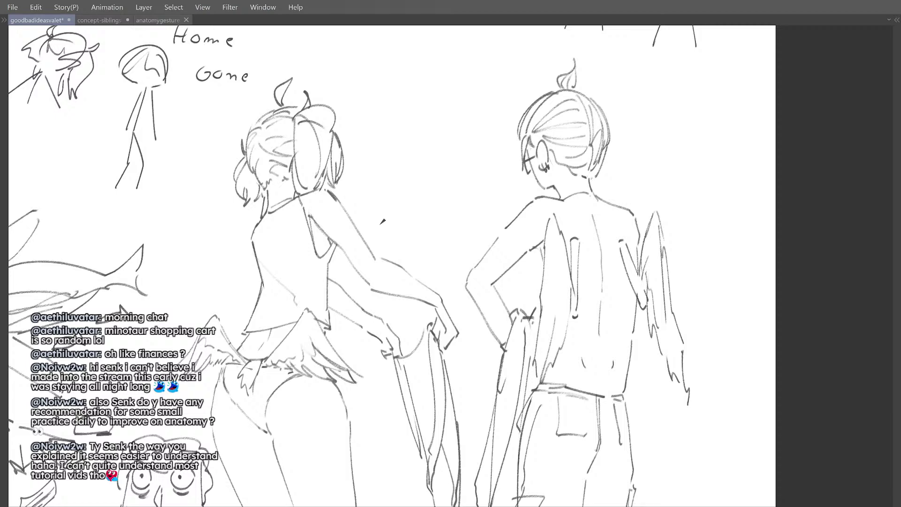
# Step: Compare the bent arm of the anatomy sheet's crouching figure with a gun to the pigtailed sibling's arm
pyautogui.hotkey('ctrl', 'Tab')
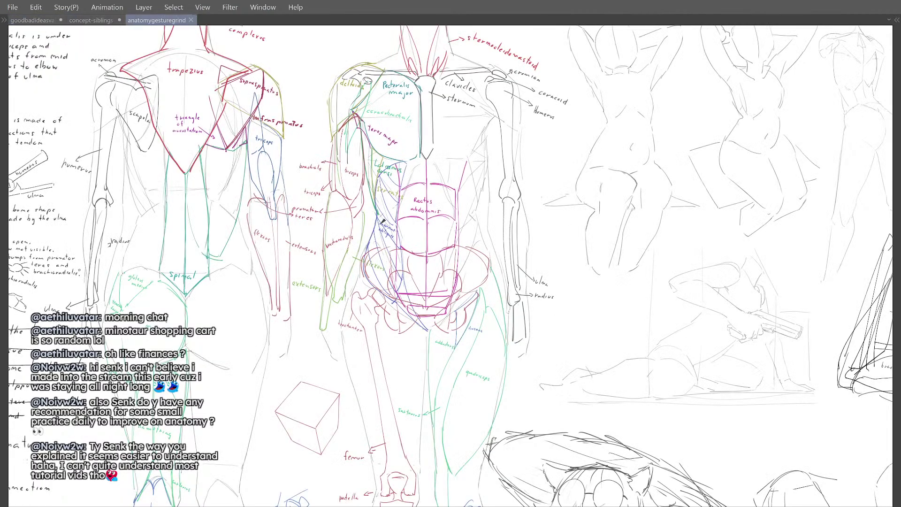
pyautogui.moveTo(450, 148)
pyautogui.mouseDown()
pyautogui.moveTo(233, 215)
pyautogui.moveTo(183, 195)
pyautogui.mouseUp()
pyautogui.moveTo(448, 354); pyautogui.dragTo(399, 261)
pyautogui.scroll(3, 399, 282)
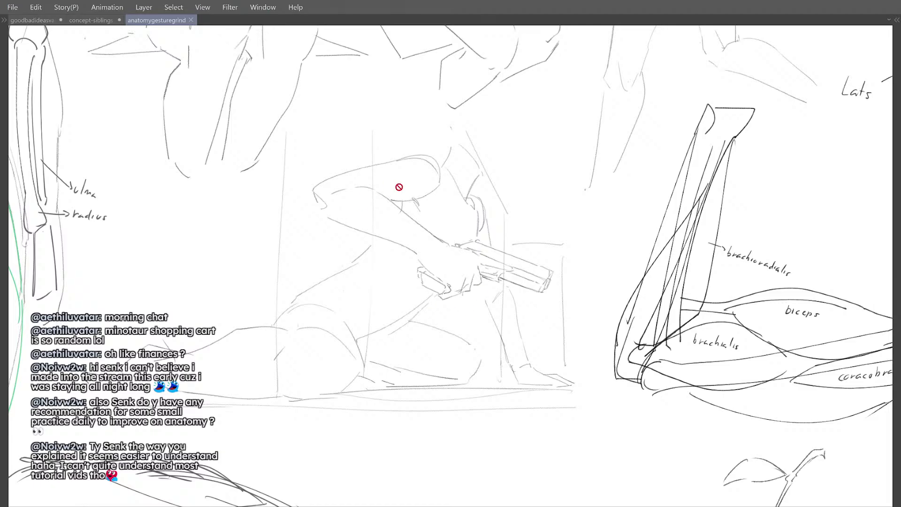
pyautogui.hotkey('ctrl', 'Tab')
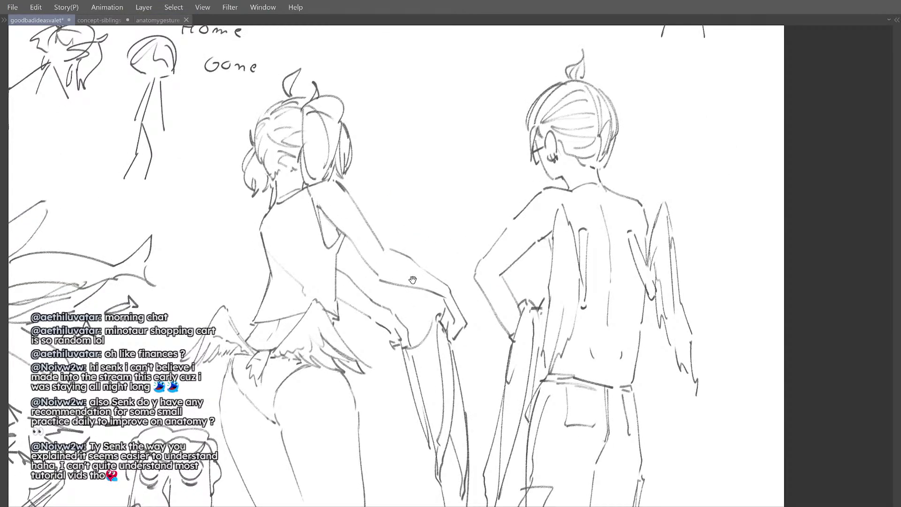
pyautogui.hotkey('ctrl', 'shift', 'Tab')
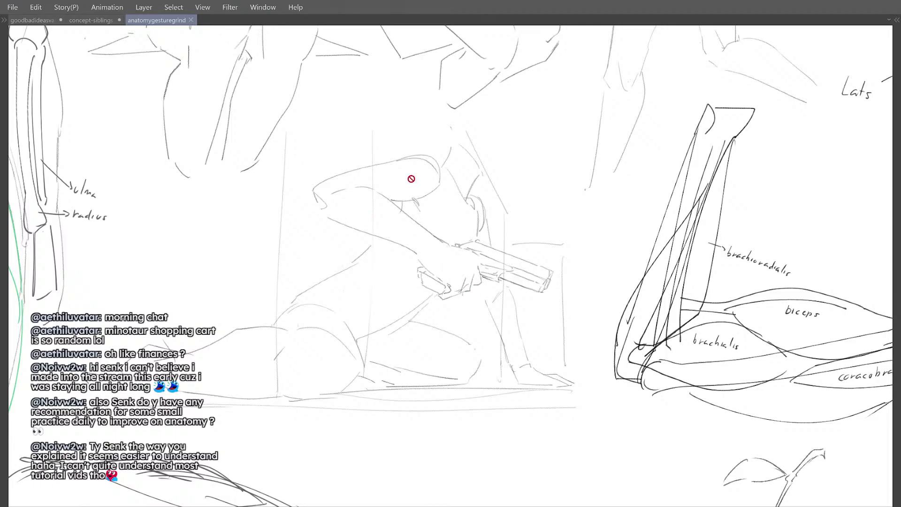
pyautogui.hotkey('ctrl', 'Tab')
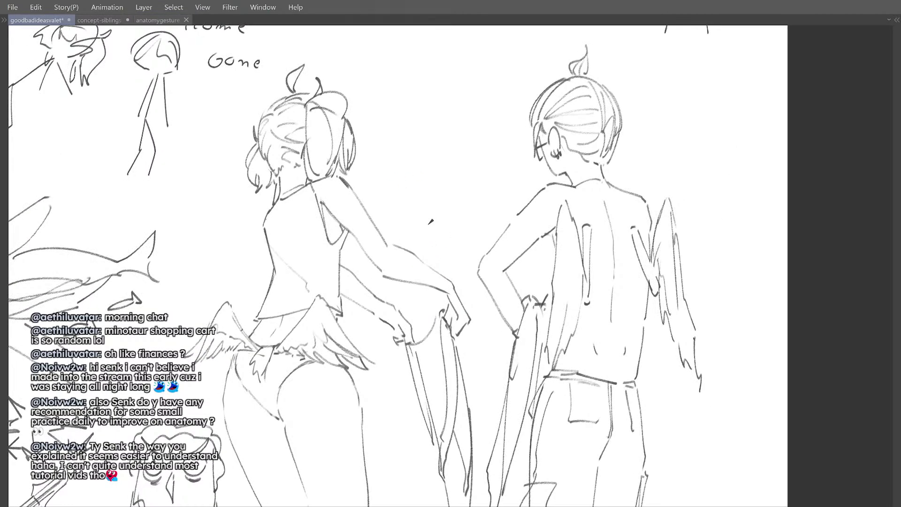
pyautogui.hotkey('ctrl', 'shift', 'Tab')
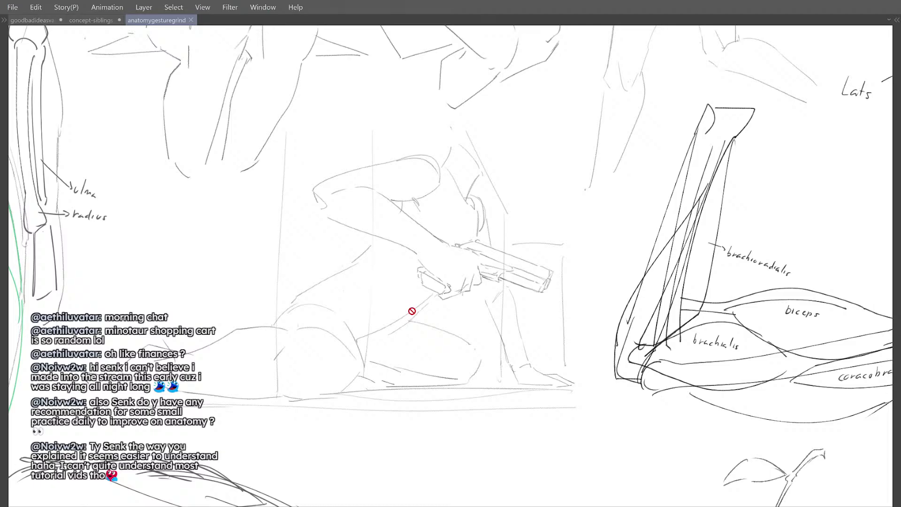
pyautogui.hotkey('ctrl', 'Tab')
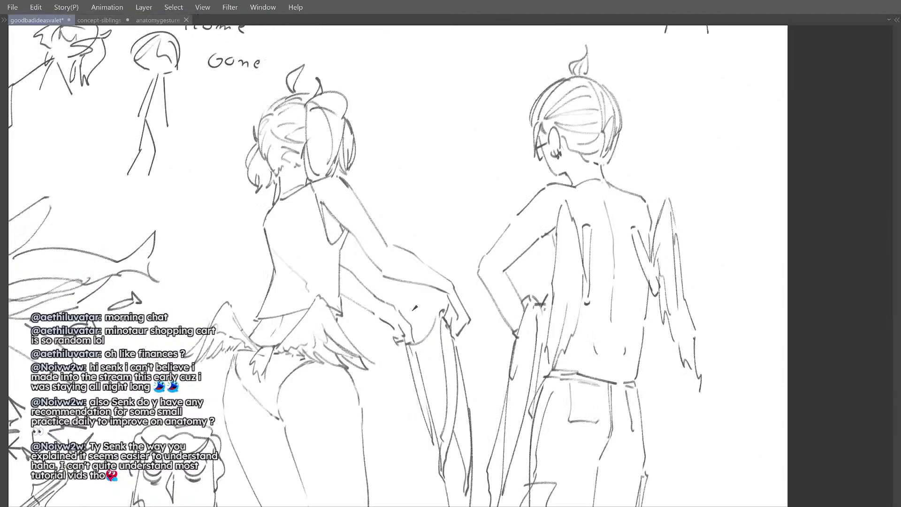
pyautogui.hotkey('ctrl', 'shift', 'Tab')
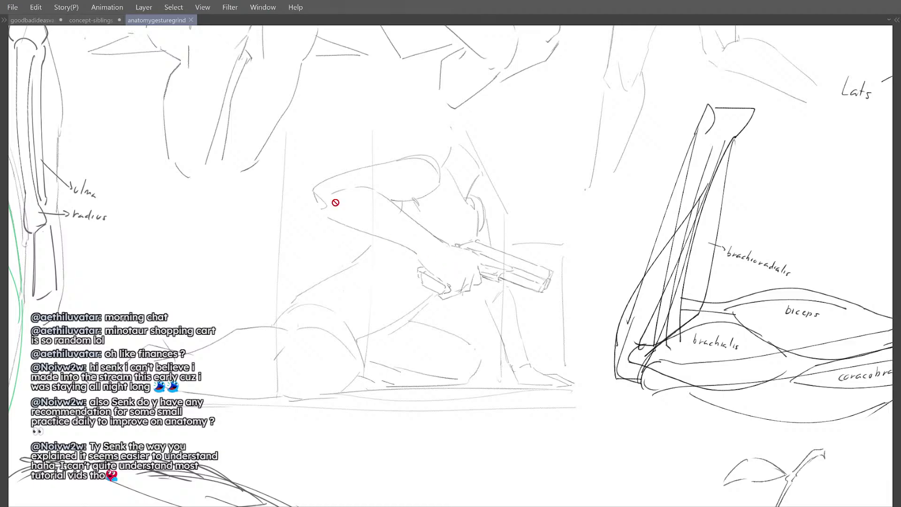
pyautogui.hotkey('ctrl', 'Tab')
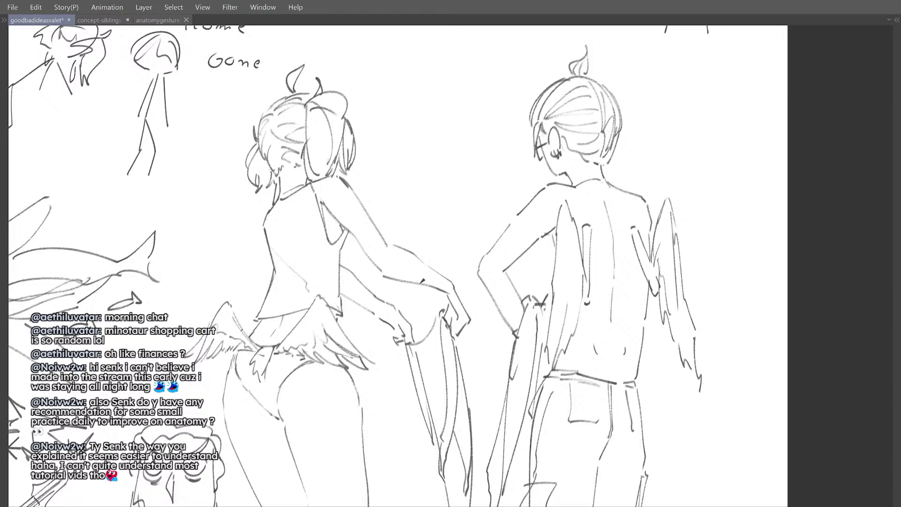
# Step: Examine the bent-over leg study and the hat-wearing character with a hand on her hip on the anatomy sheet
pyautogui.hotkey('ctrl', 'Tab')
pyautogui.moveTo(439, 235); pyautogui.dragTo(410, 213)
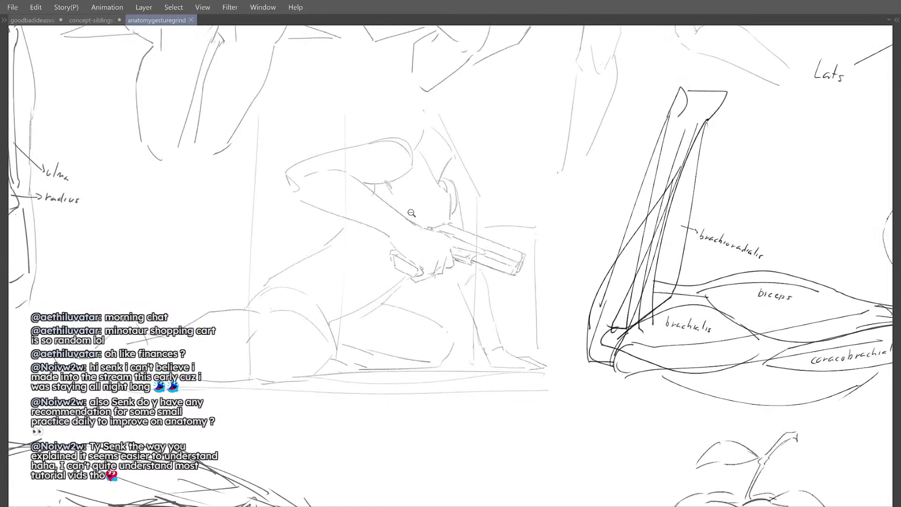
pyautogui.scroll(-3, 422, 202)
pyautogui.moveTo(458, 186); pyautogui.dragTo(418, 159)
pyautogui.scroll(-3, 424, 182)
pyautogui.moveTo(477, 197); pyautogui.dragTo(421, 164)
pyautogui.scroll(5, 421, 165)
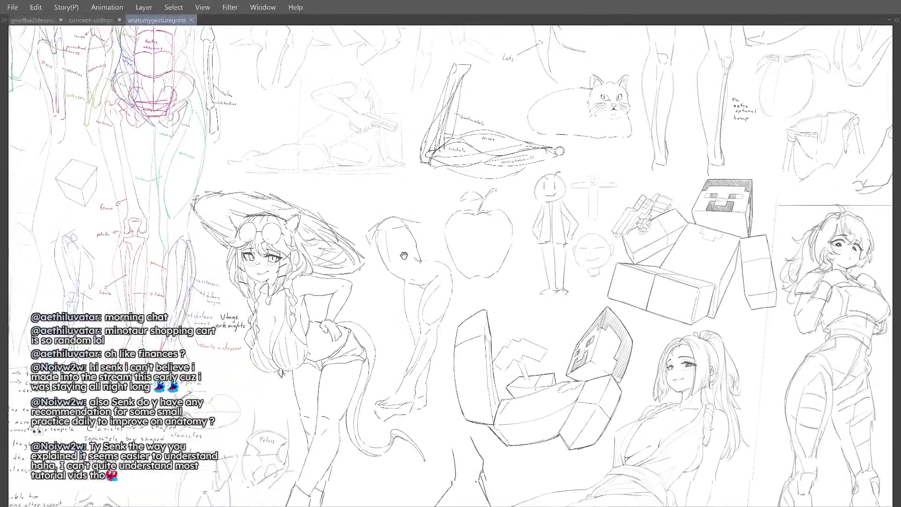
pyautogui.moveTo(420, 323); pyautogui.dragTo(420, 321)
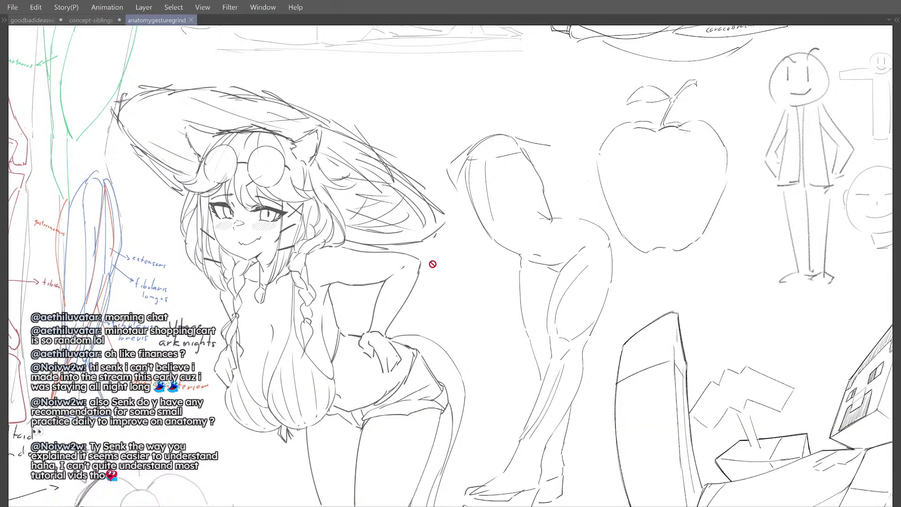
# Step: Sketch a large rounded curve around the pigtailed sibling's hips and buttocks on the idea page
pyautogui.hotkey('ctrl', 'Tab')
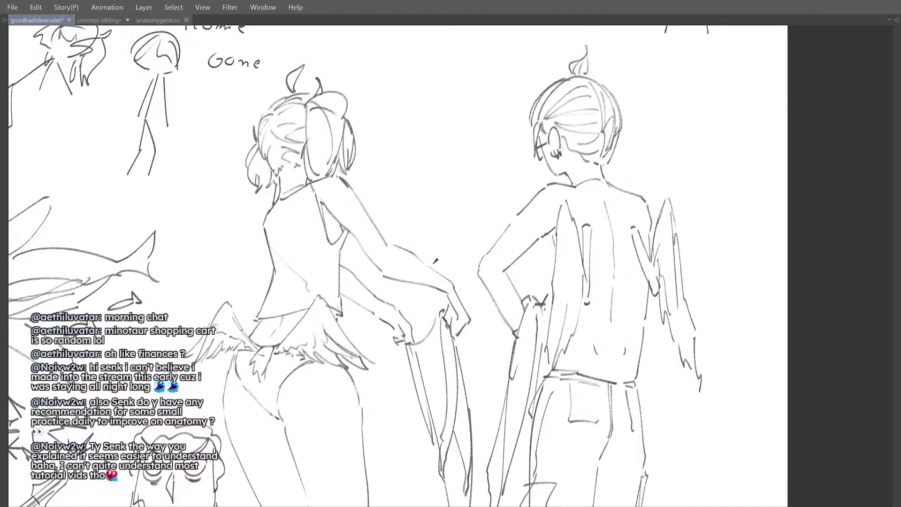
pyautogui.moveTo(374, 254); pyautogui.dragTo(395, 260)
pyautogui.moveTo(351, 362); pyautogui.dragTo(352, 336)
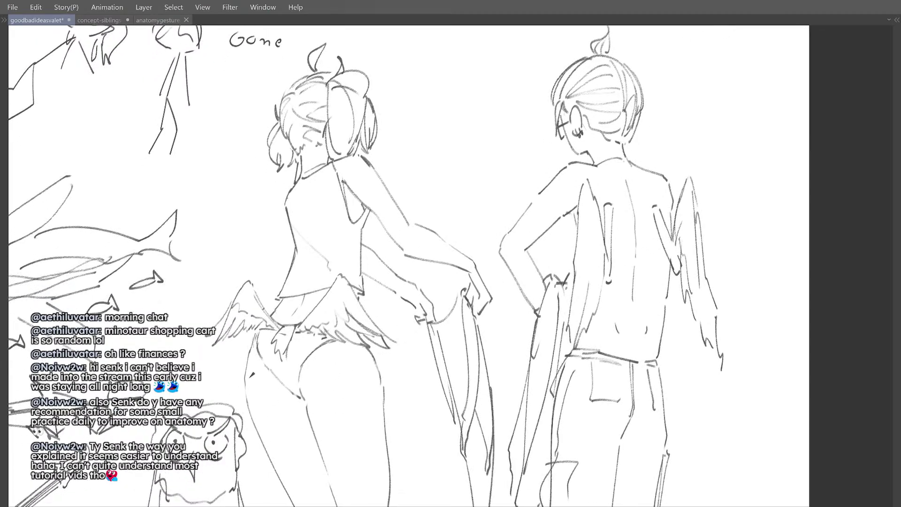
pyautogui.moveTo(258, 387); pyautogui.dragTo(302, 404)
pyautogui.moveTo(389, 319)
pyautogui.mouseDown()
pyautogui.moveTo(395, 285)
pyautogui.moveTo(356, 265)
pyautogui.moveTo(374, 361)
pyautogui.mouseUp()
pyautogui.hotkey('ctrl', 'z')
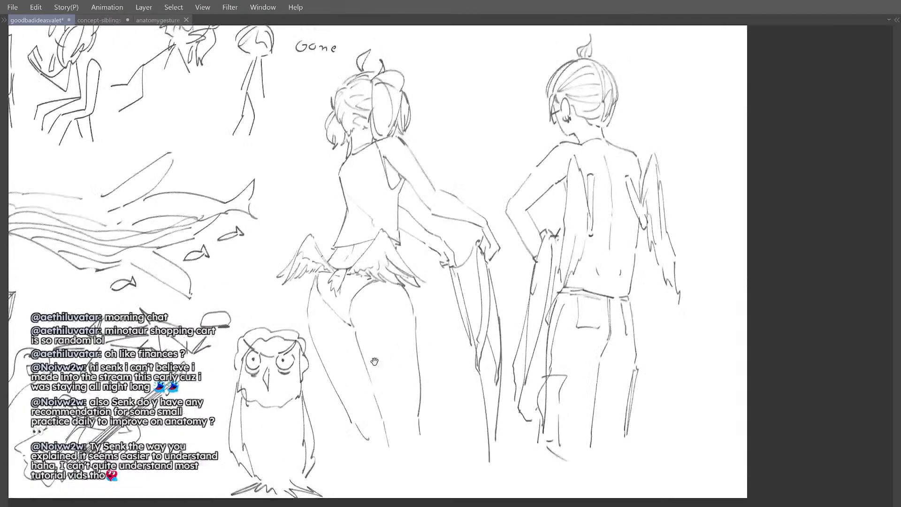
pyautogui.moveTo(312, 331); pyautogui.dragTo(362, 348)
pyautogui.scroll(2, 356, 327)
pyautogui.moveTo(299, 273); pyautogui.dragTo(313, 293)
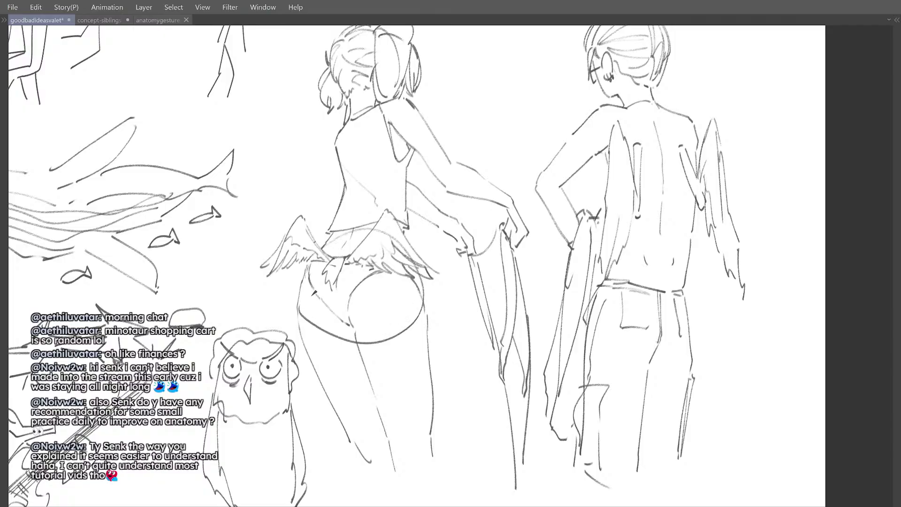
# Step: Return to the anatomy sheet and examine the hips and shorts of the hat-wearing character beside the leg study
pyautogui.hotkey('ctrl', 'shift', 'Tab')
pyautogui.hotkey('ctrl', 'shift', 'Tab')
pyautogui.hotkey('ctrl', 'Tab')
pyautogui.moveTo(379, 337); pyautogui.dragTo(350, 281)
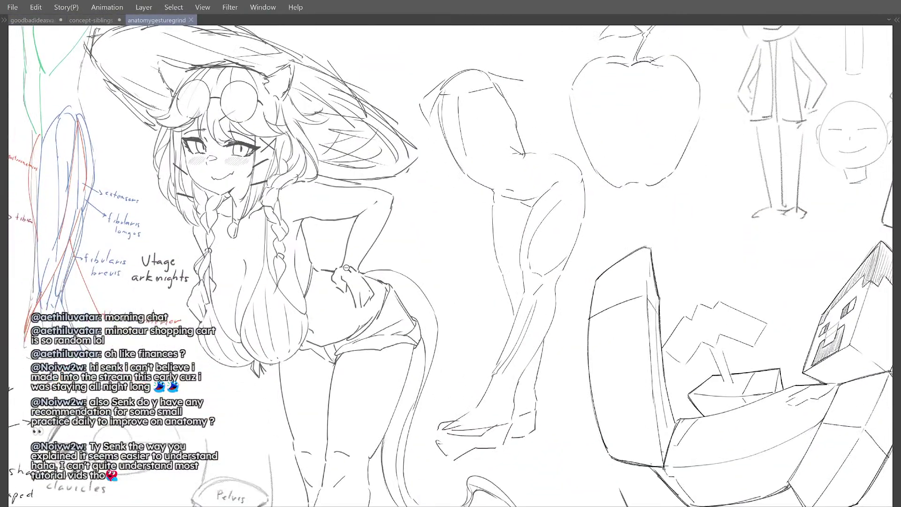
# Step: Examine the standing armoured figure's hips and legs beside the Glenn Vilppu notes on the anatomy sheet
pyautogui.scroll(-3, 356, 277)
pyautogui.moveTo(437, 206); pyautogui.dragTo(336, 174)
pyautogui.moveTo(488, 216); pyautogui.dragTo(370, 187)
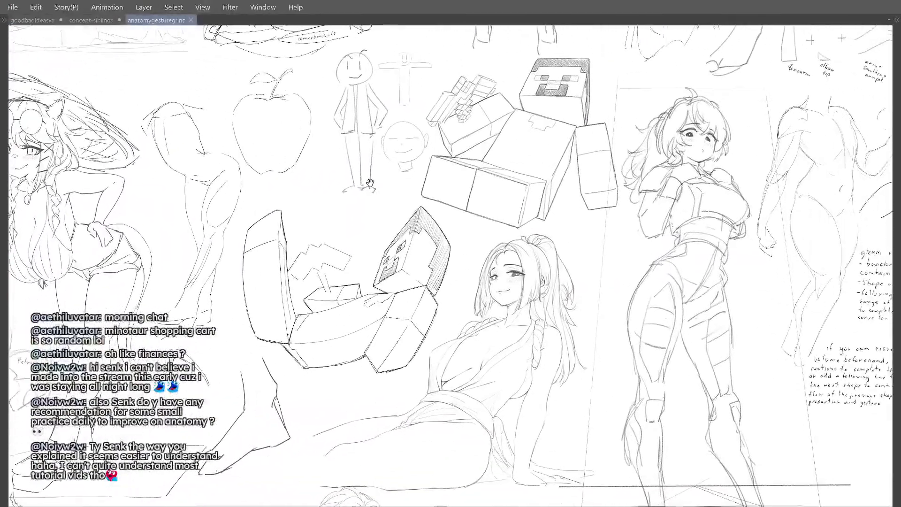
pyautogui.moveTo(511, 198); pyautogui.dragTo(334, 151)
pyautogui.scroll(3, 528, 236)
pyautogui.moveTo(528, 236); pyautogui.dragTo(442, 229)
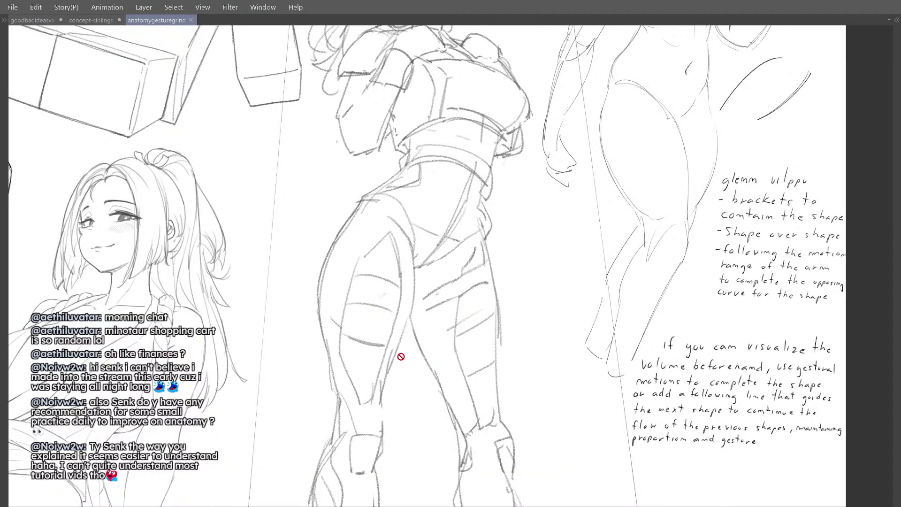
# Step: Undo the rounded hip curve on the pigtailed sibling of the idea page and mirror the canvas view
pyautogui.hotkey('ctrl', 'Tab')
pyautogui.press('h')
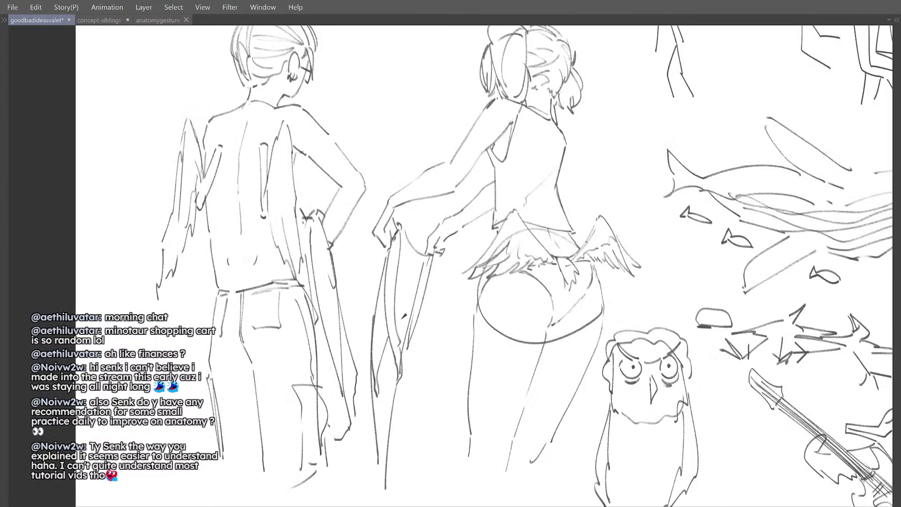
pyautogui.press('h')
pyautogui.hotkey('ctrl', 'z')
pyautogui.hotkey('ctrl', 'Tab')
pyautogui.hotkey('ctrl', 'shift', 'Tab')
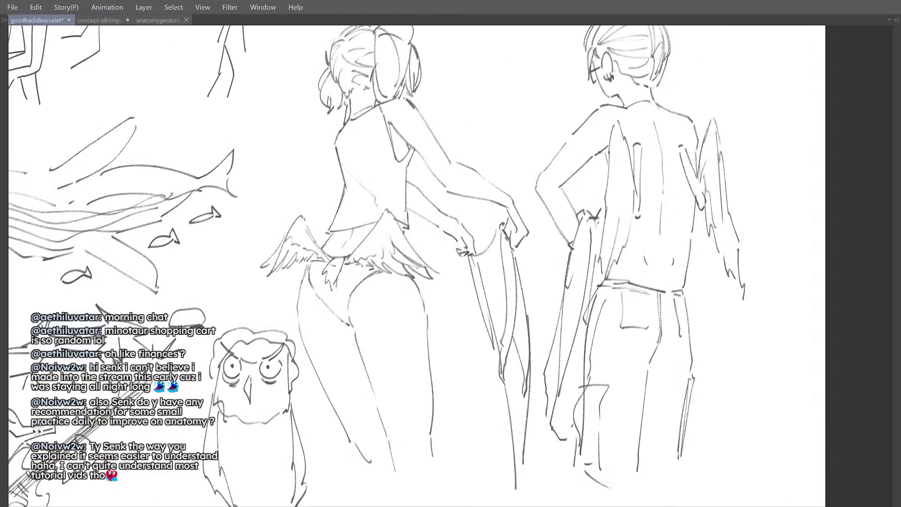
# Step: Compare the armoured figure's hip contour on the anatomy sheet with the pigtailed sibling's hips on the idea page
pyautogui.hotkey('ctrl', 'shift', 'Tab')
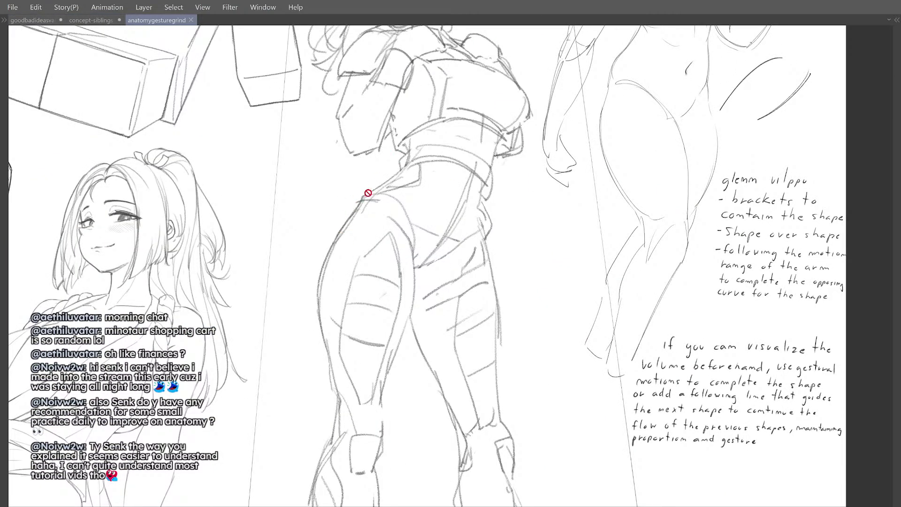
pyautogui.moveTo(365, 235); pyautogui.dragTo(370, 289)
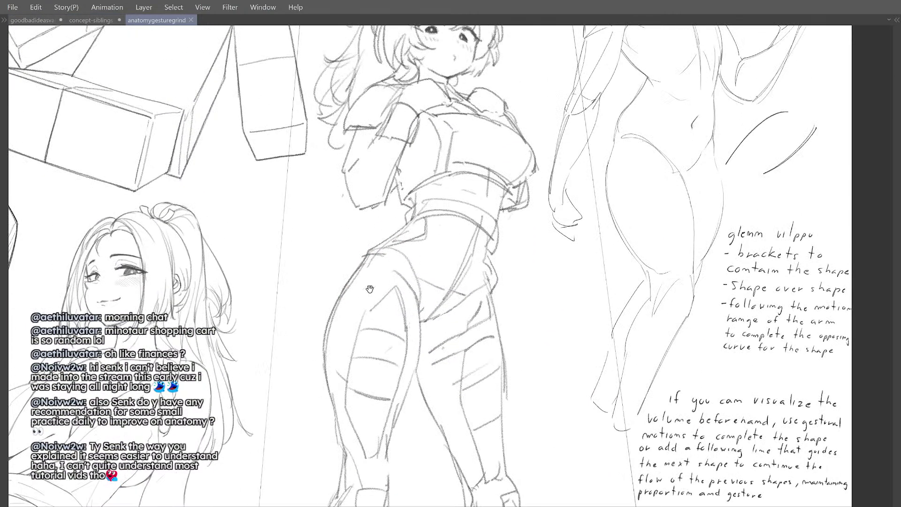
pyautogui.moveTo(397, 261); pyautogui.dragTo(399, 267)
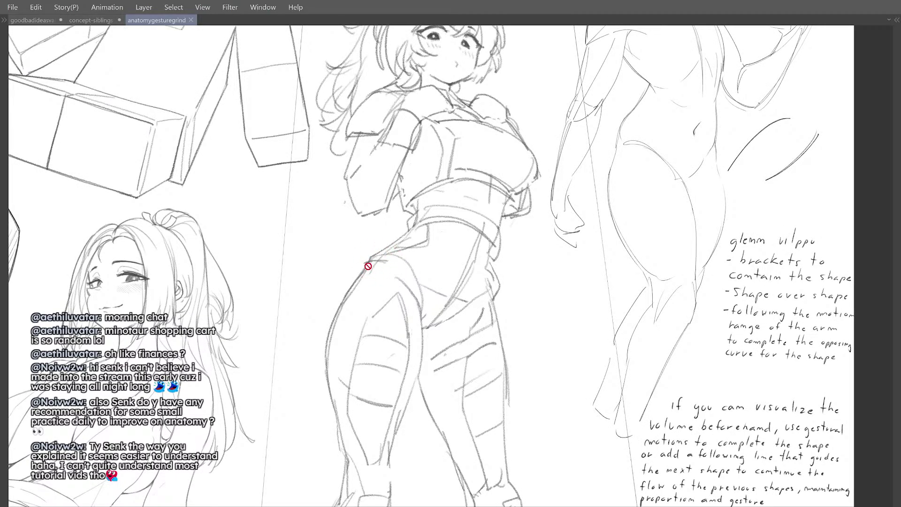
pyautogui.hotkey('ctrl', 'Tab')
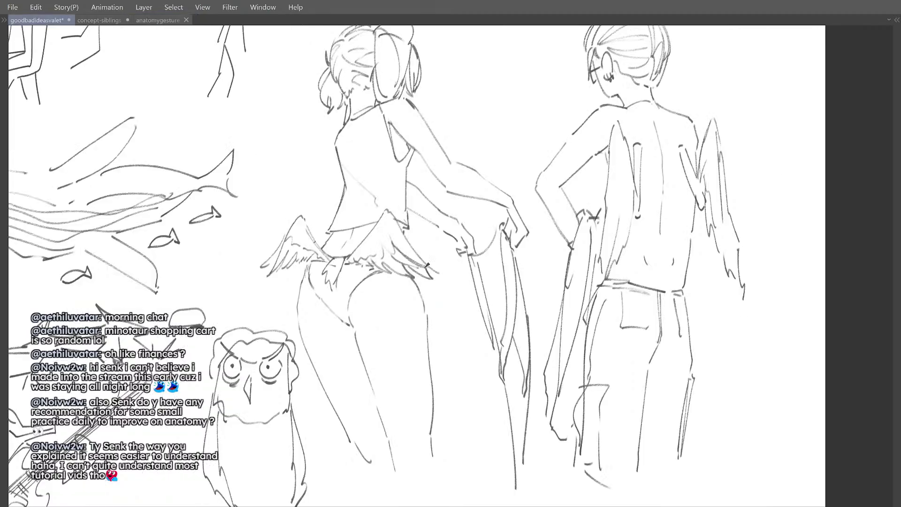
pyautogui.moveTo(414, 250); pyautogui.dragTo(414, 272)
pyautogui.scroll(2, 414, 275)
pyautogui.moveTo(344, 285); pyautogui.dragTo(342, 254)
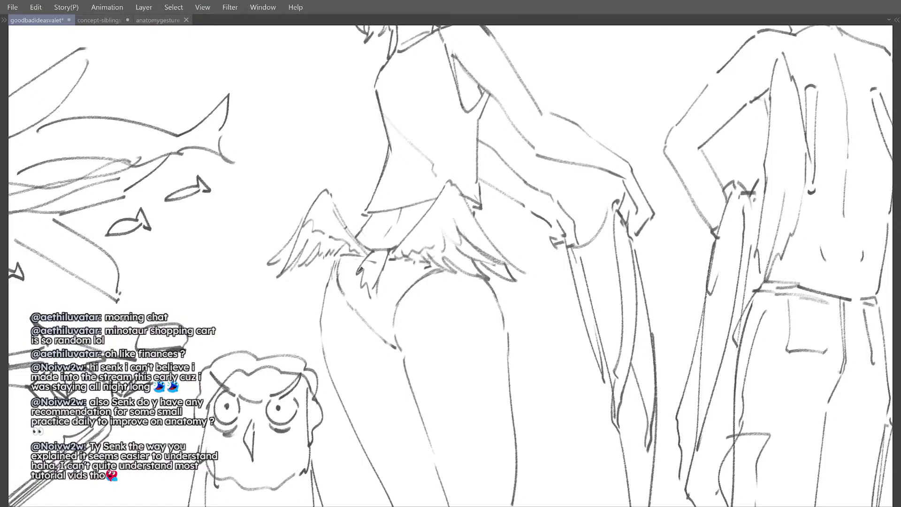
pyautogui.moveTo(374, 227); pyautogui.dragTo(341, 220)
pyautogui.moveTo(446, 245); pyautogui.dragTo(427, 264)
# Step: Examine how the armoured figure's waist flows into the thighs and knees on the anatomy sheet
pyautogui.hotkey('ctrl', 'shift', 'Tab')
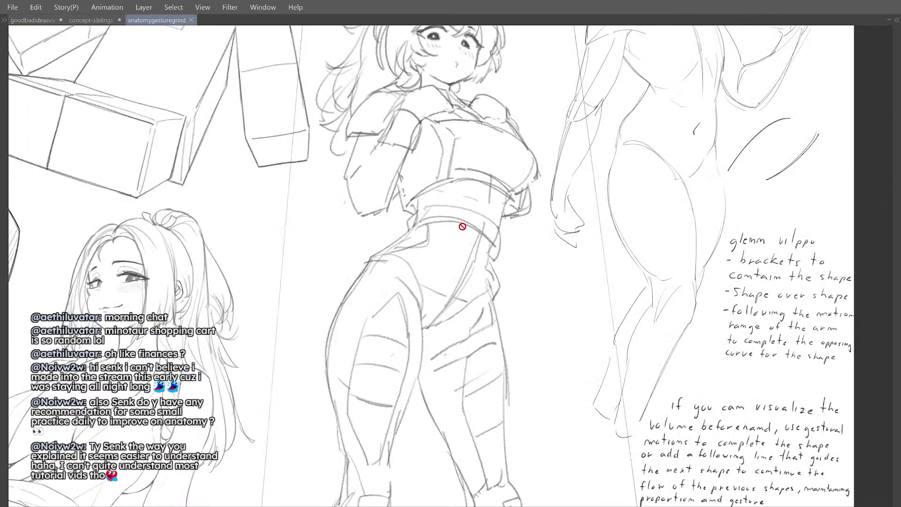
pyautogui.moveTo(475, 159); pyautogui.dragTo(454, 140)
pyautogui.scroll(-2, 462, 242)
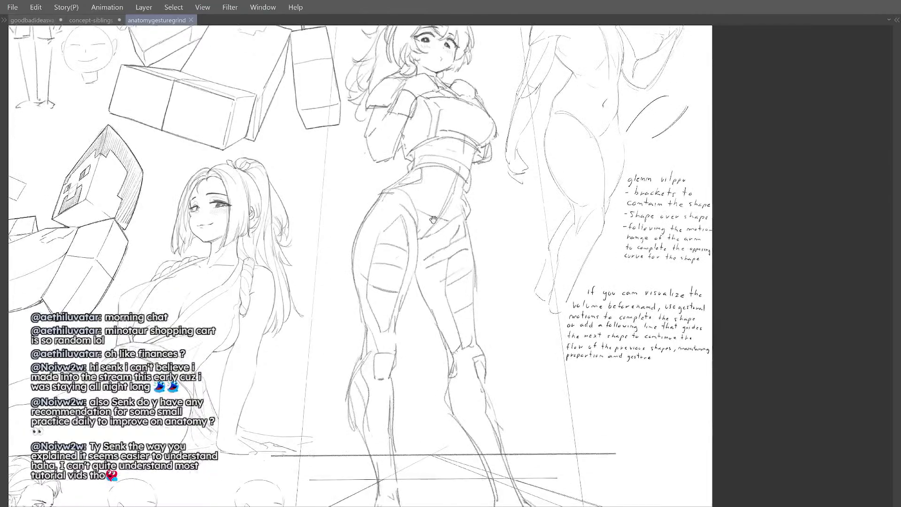
pyautogui.moveTo(390, 297); pyautogui.dragTo(410, 279)
pyautogui.scroll(2, 399, 289)
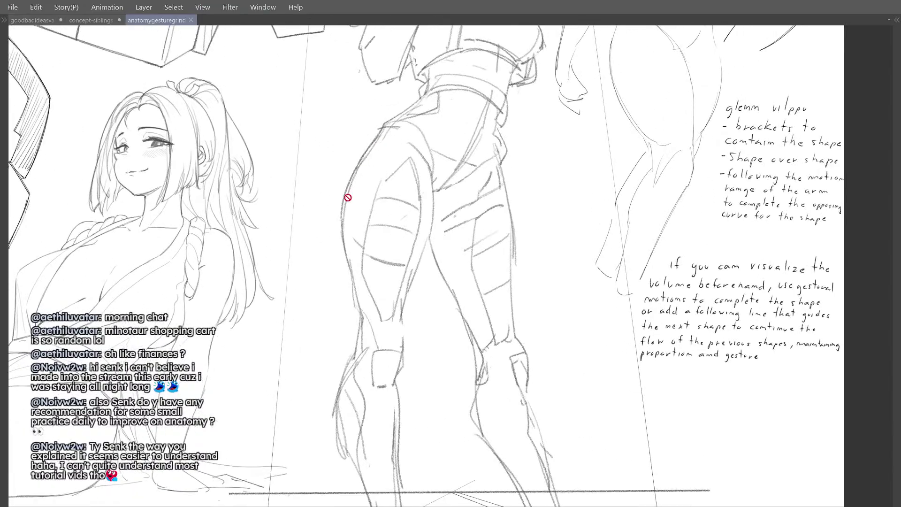
pyautogui.moveTo(433, 161); pyautogui.dragTo(416, 201)
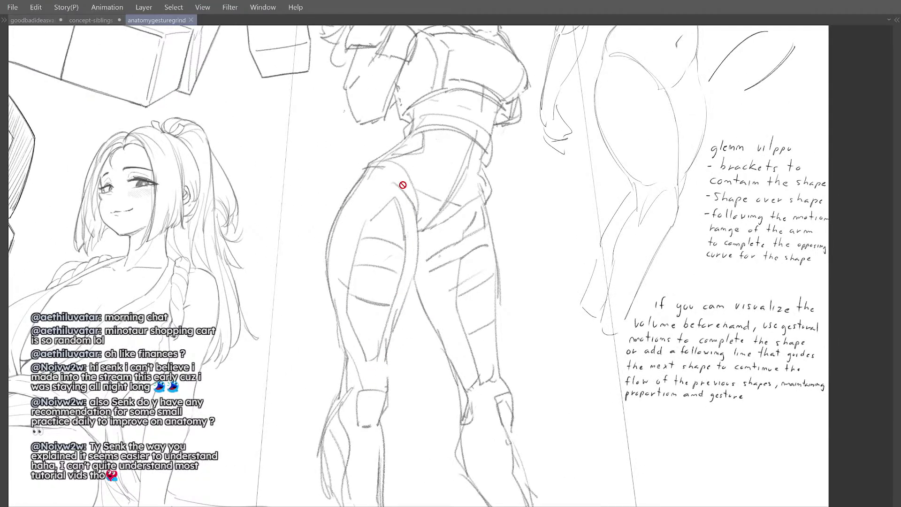
# Step: Try to erase and redraw the inner thigh line of the pigtailed sibling on the idea page
pyautogui.hotkey('ctrl', 'Tab')
pyautogui.scroll(-5, 408, 243)
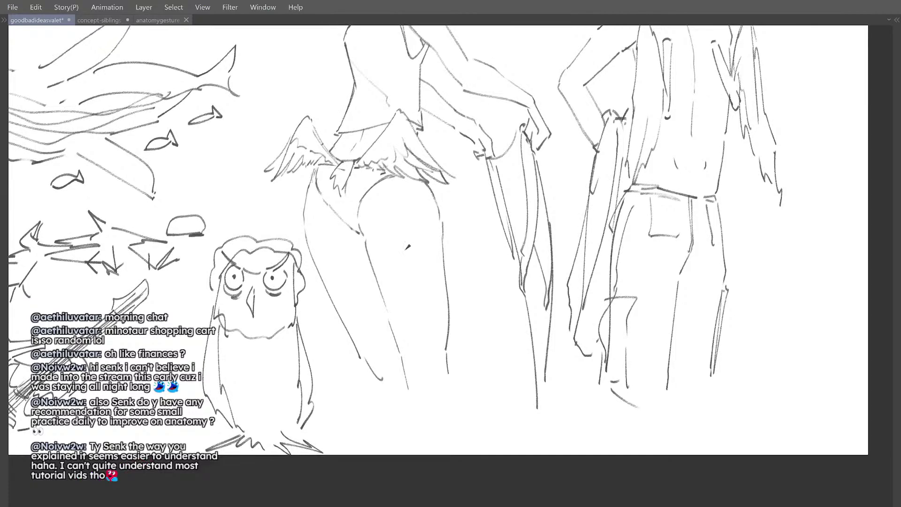
pyautogui.hotkey('ctrl', 'shift', 'Tab')
pyautogui.hotkey('ctrl', 'Tab')
pyautogui.press('Delete')
pyautogui.hotkey('ctrl', 'z')
pyautogui.press('e')
pyautogui.moveTo(373, 250); pyautogui.dragTo(386, 303)
pyautogui.press('p')
pyautogui.moveTo(364, 236); pyautogui.dragTo(402, 351)
pyautogui.hotkey('ctrl', 'z')
pyautogui.hotkey('ctrl', 'z')
# Step: Check the pigtailed sibling's hip and thigh shapes on the idea page, both from afar and up close
pyautogui.press('h')
pyautogui.scroll(-3, 457, 240)
pyautogui.press('h')
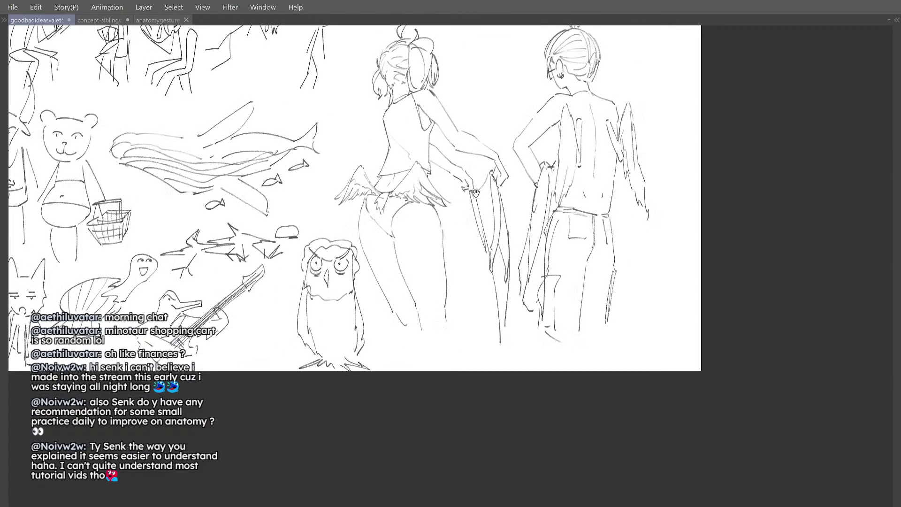
pyautogui.scroll(3, 479, 199)
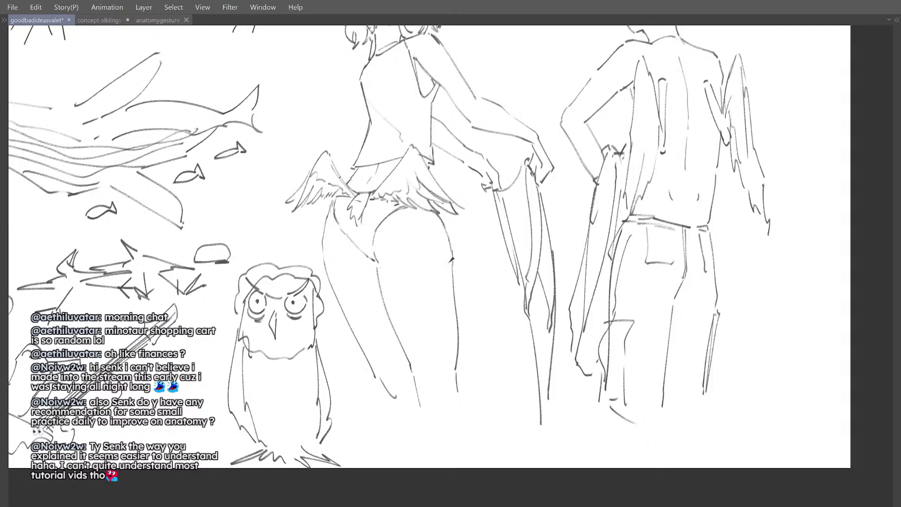
pyautogui.scroll(-2, 436, 261)
pyautogui.scroll(3, 358, 206)
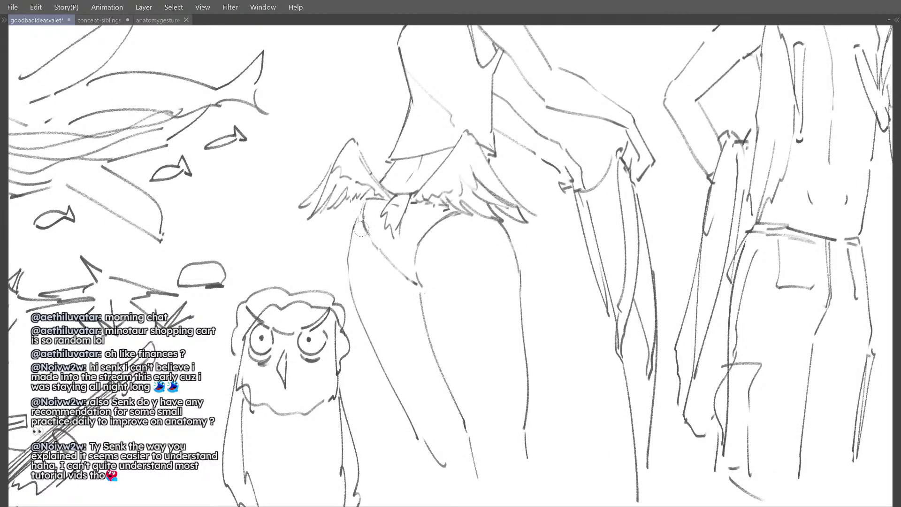
pyautogui.scroll(-1, 370, 206)
pyautogui.scroll(1, 371, 205)
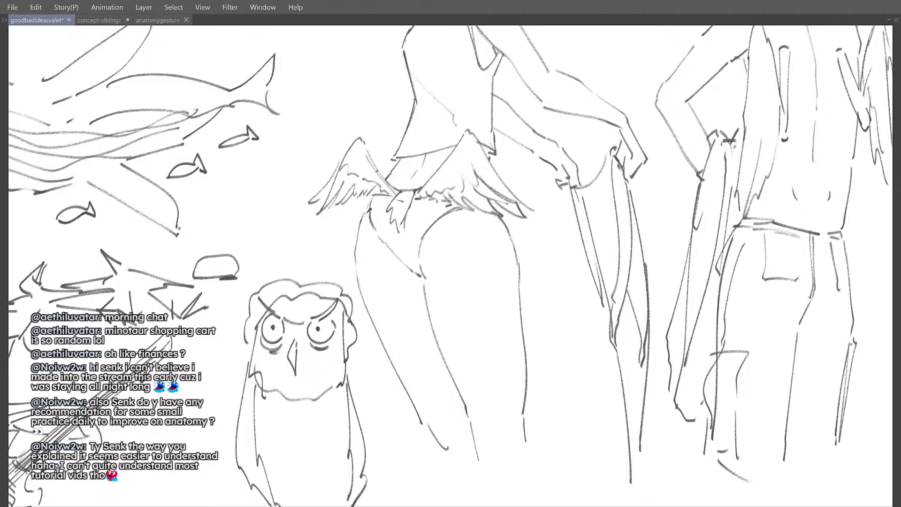
pyautogui.scroll(-1, 374, 214)
# Step: Compare the full poses of the armoured figure and the hat-wearing character on the anatomy sheet
pyautogui.hotkey('ctrl', 'shift', 'Tab')
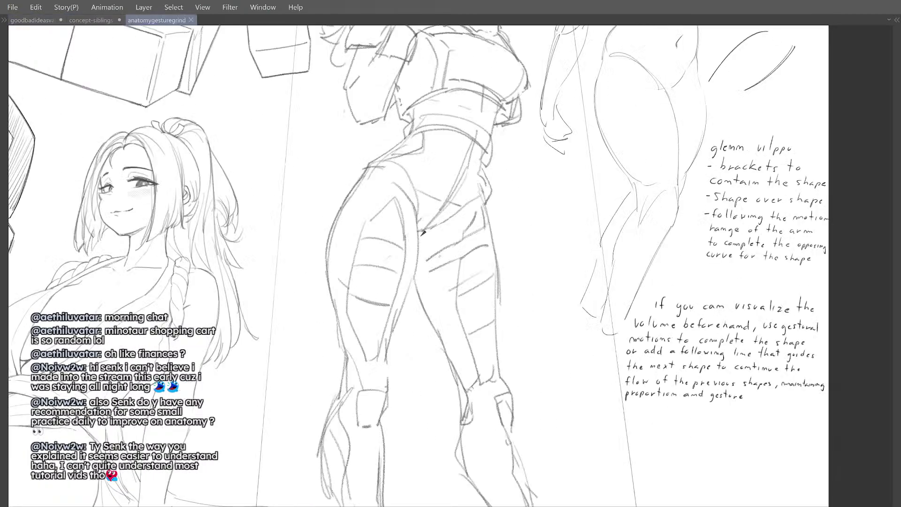
pyautogui.scroll(-2, 408, 222)
pyautogui.moveTo(420, 214); pyautogui.dragTo(406, 167)
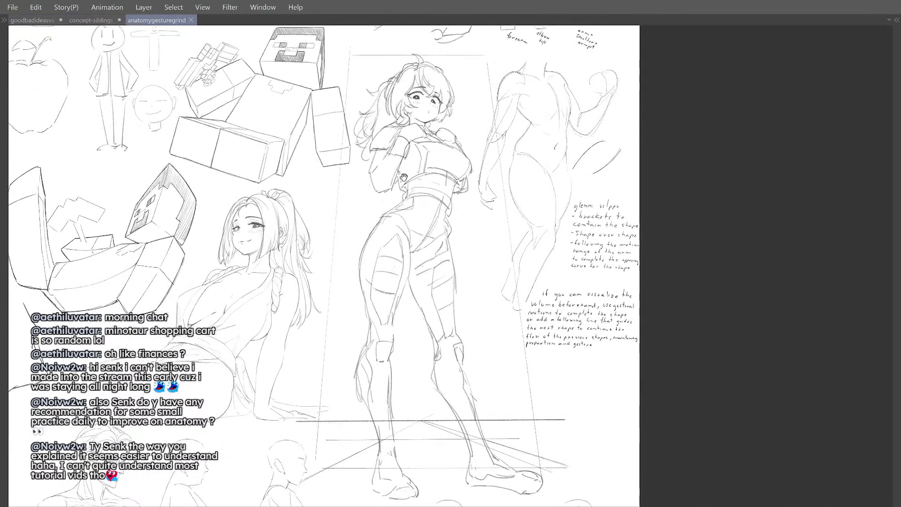
pyautogui.scroll(-1, 413, 141)
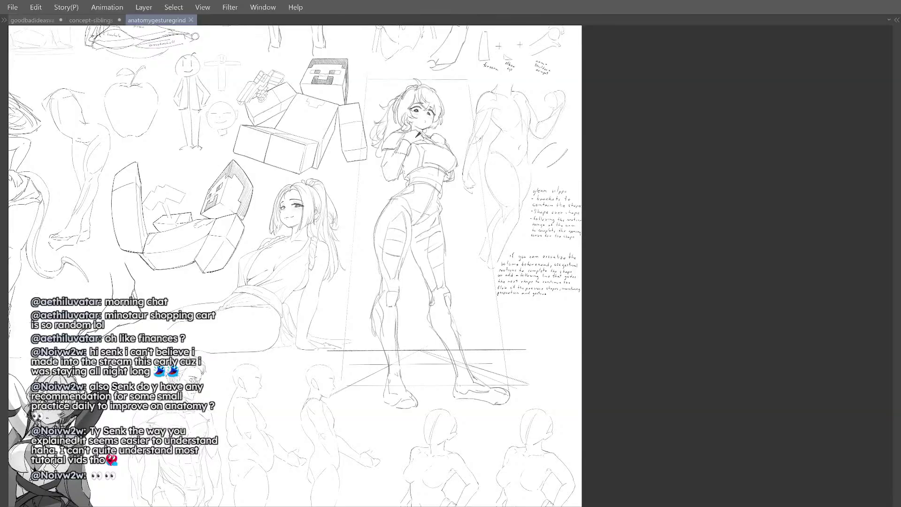
pyautogui.scroll(1, 341, 226)
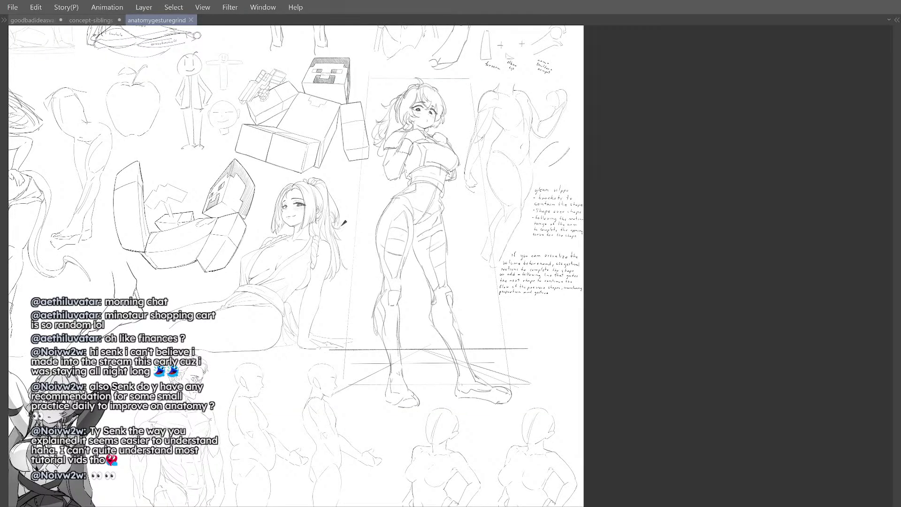
pyautogui.moveTo(292, 245); pyautogui.dragTo(450, 294)
pyautogui.moveTo(252, 290)
pyautogui.mouseDown()
pyautogui.moveTo(432, 272)
pyautogui.moveTo(487, 285)
pyautogui.mouseUp()
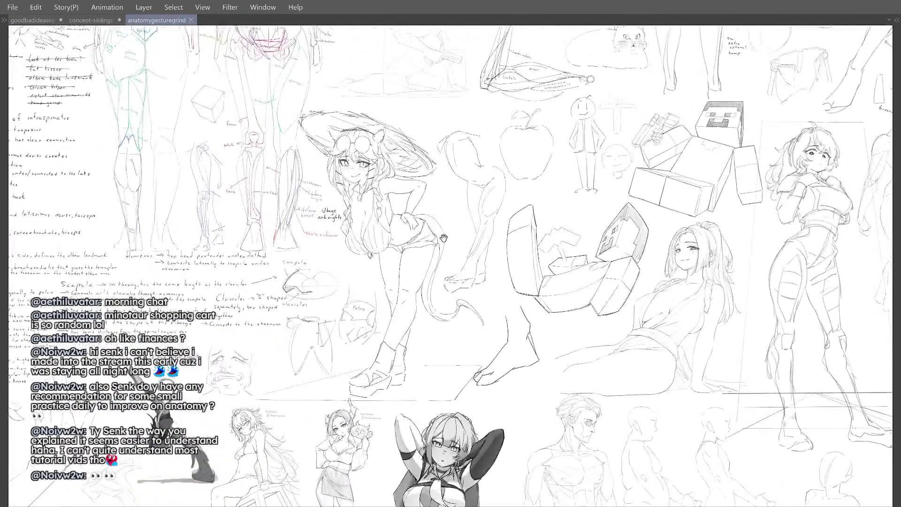
# Step: Try to draw an arrow pointing at the pigtailed sibling's hip on the idea page
pyautogui.hotkey('ctrl', 'shift', 'Tab')
pyautogui.hotkey('ctrl', 'Tab')
pyautogui.hotkey('ctrl', 'Tab')
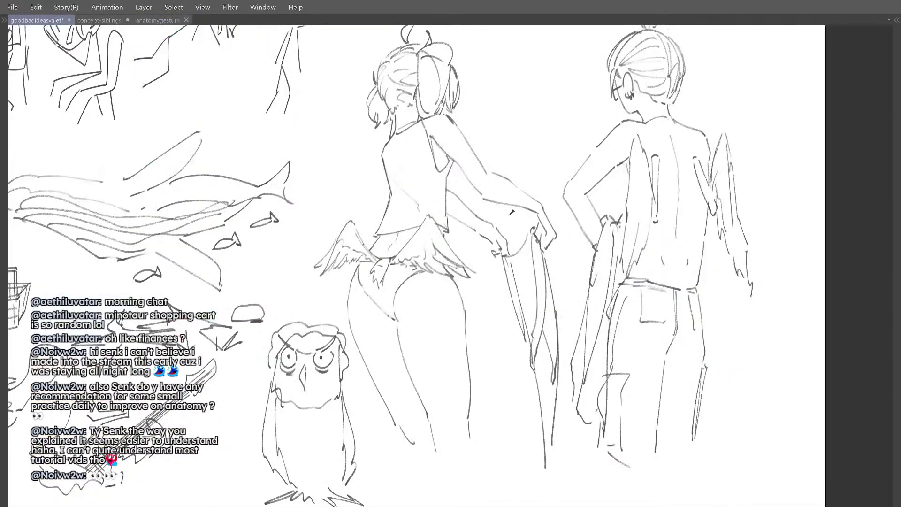
pyautogui.moveTo(495, 248); pyautogui.dragTo(412, 277)
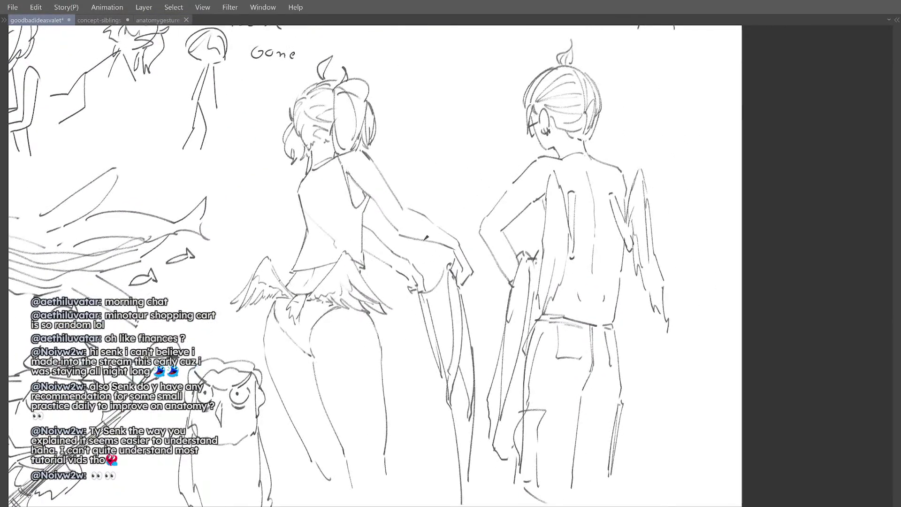
pyautogui.moveTo(465, 184)
pyautogui.mouseDown()
pyautogui.moveTo(392, 294)
pyautogui.moveTo(403, 301)
pyautogui.moveTo(390, 319)
pyautogui.mouseUp()
pyautogui.moveTo(361, 397); pyautogui.dragTo(381, 363)
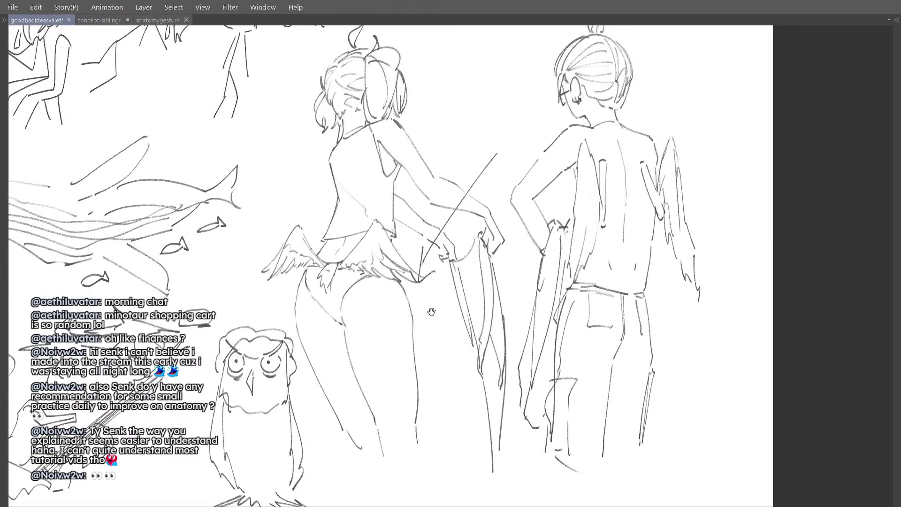
pyautogui.hotkey('ctrl', 'z')
pyautogui.hotkey('ctrl', 'z')
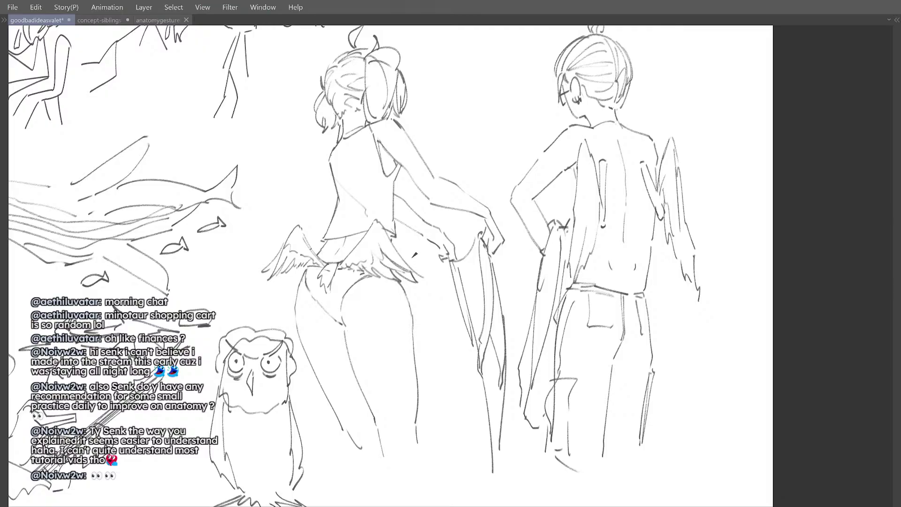
pyautogui.hotkey('ctrl', 'z')
pyautogui.hotkey('ctrl', 'z')
# Step: Redraw the inner contour line of the pigtailed sibling's thigh as one smooth curve
pyautogui.moveTo(357, 403); pyautogui.dragTo(373, 332)
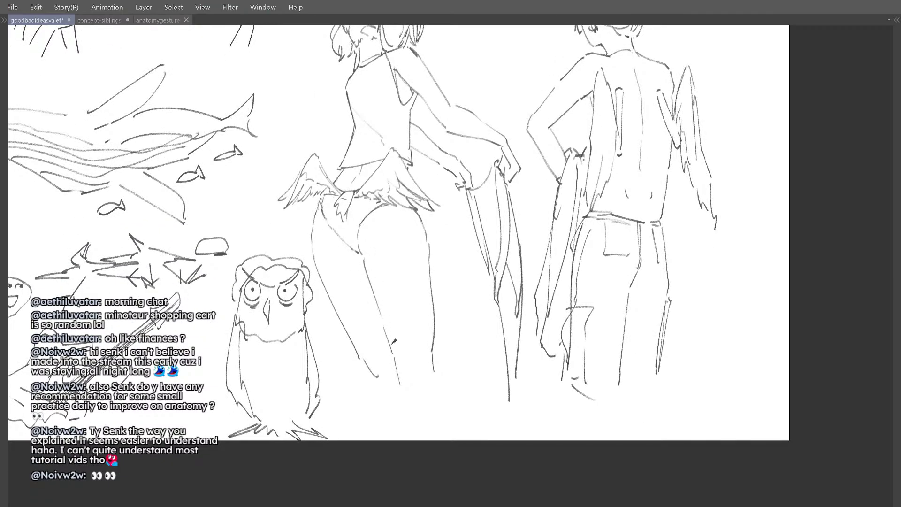
pyautogui.hotkey('ctrl', 'z')
pyautogui.moveTo(361, 255); pyautogui.dragTo(389, 338)
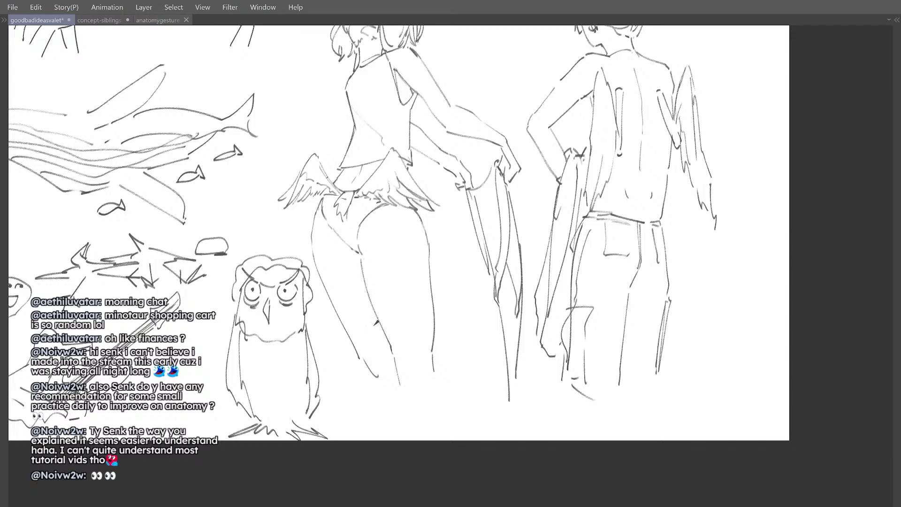
# Step: Review the armoured figure's legs and the overall collection of studies on the anatomy sheet
pyautogui.hotkey('ctrl', 'Tab')
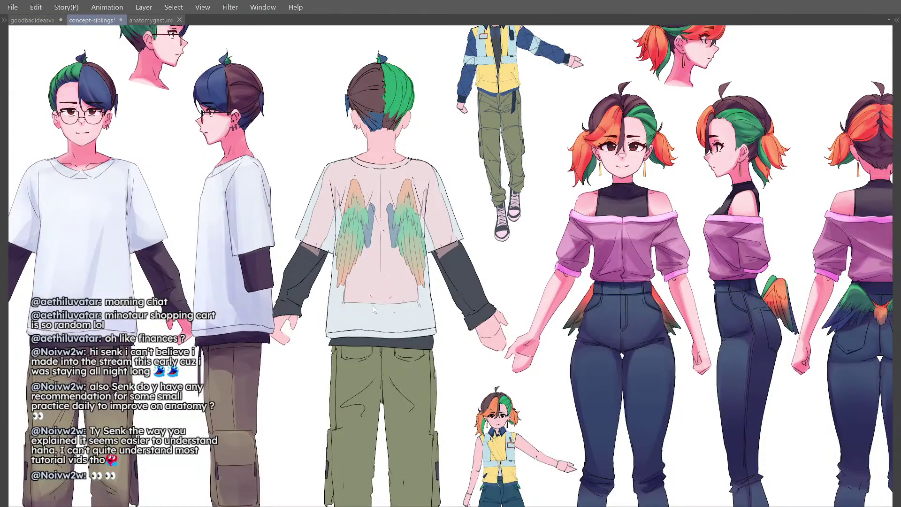
pyautogui.hotkey('ctrl', 'Tab')
pyautogui.moveTo(531, 200); pyautogui.dragTo(168, 161)
pyautogui.scroll(4, 449, 223)
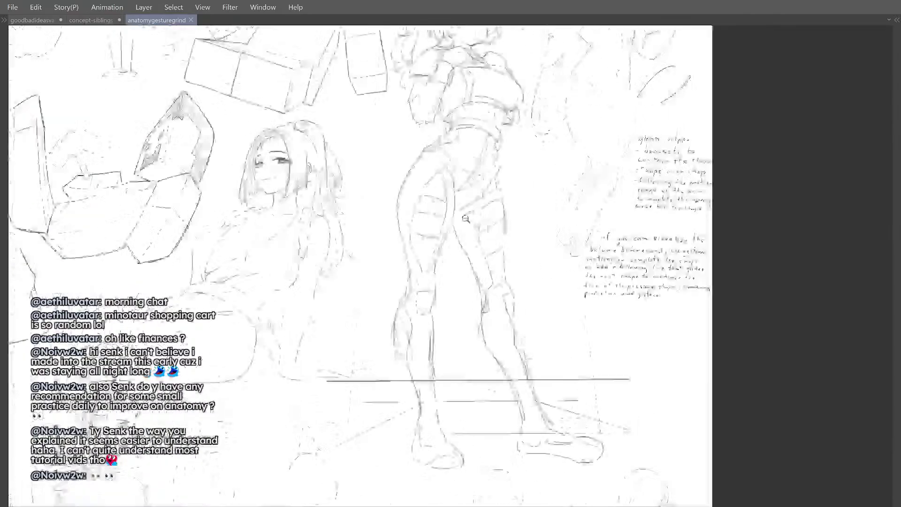
pyautogui.scroll(-4, 469, 190)
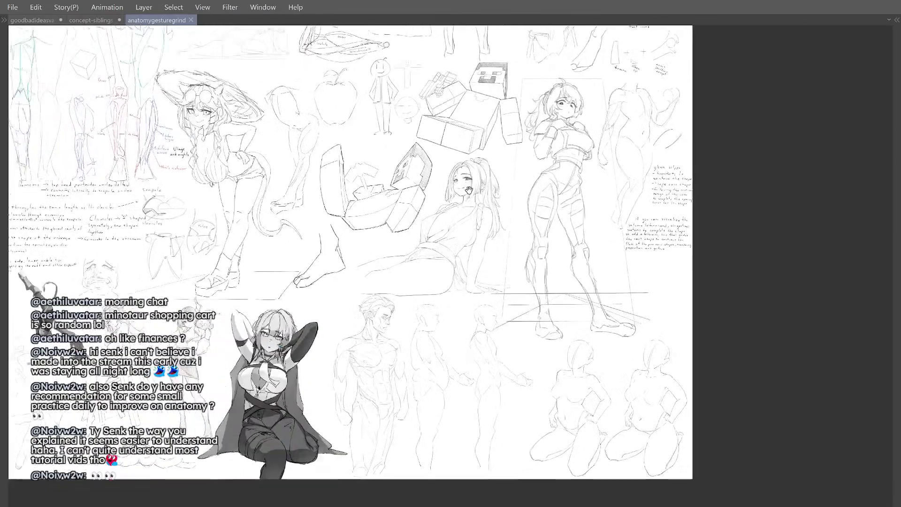
pyautogui.moveTo(336, 226)
pyautogui.mouseDown()
pyautogui.moveTo(423, 165)
pyautogui.moveTo(517, 245)
pyautogui.mouseUp()
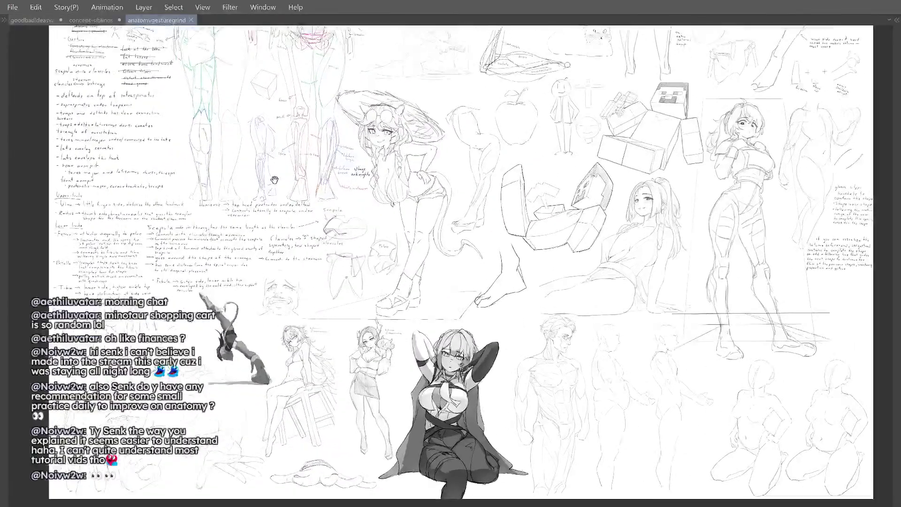
# Step: Close the anatomy sheet and bring the siblings' back-view sketch into view on the idea page
pyautogui.click(191, 20)
pyautogui.hotkey('ctrl', 'Tab')
pyautogui.moveTo(377, 132); pyautogui.dragTo(346, 280)
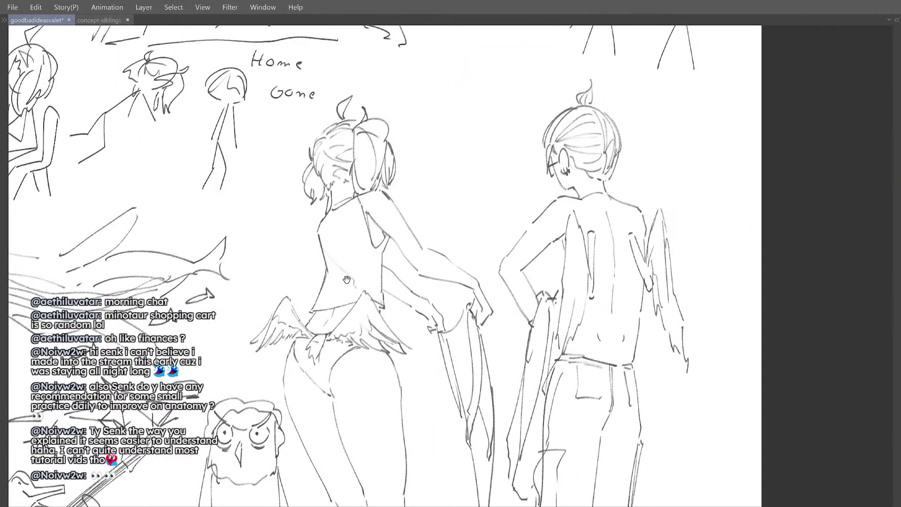
pyautogui.scroll(-2, 346, 279)
pyautogui.moveTo(397, 180); pyautogui.dragTo(369, 291)
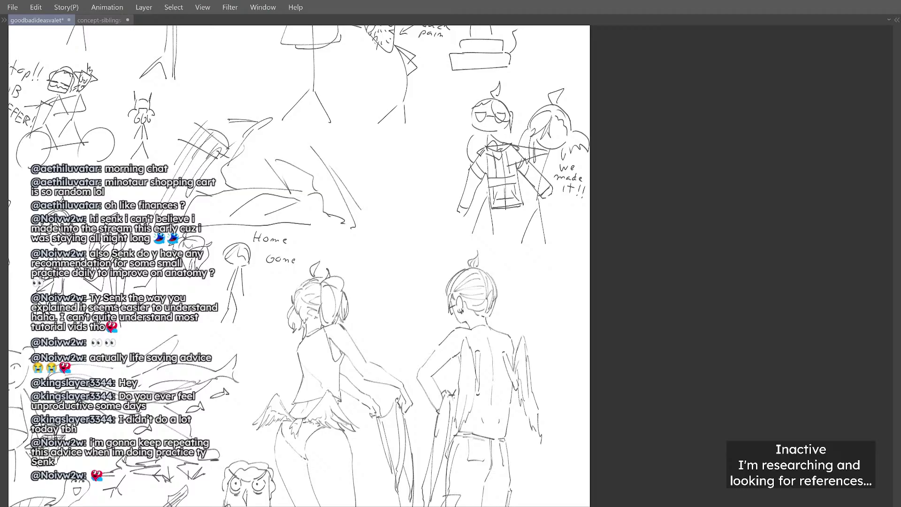
# Step: Examine the siblings' back-view poses on the idea page from several magnifications and in mirrored orientation
pyautogui.moveTo(407, 198); pyautogui.dragTo(385, 223)
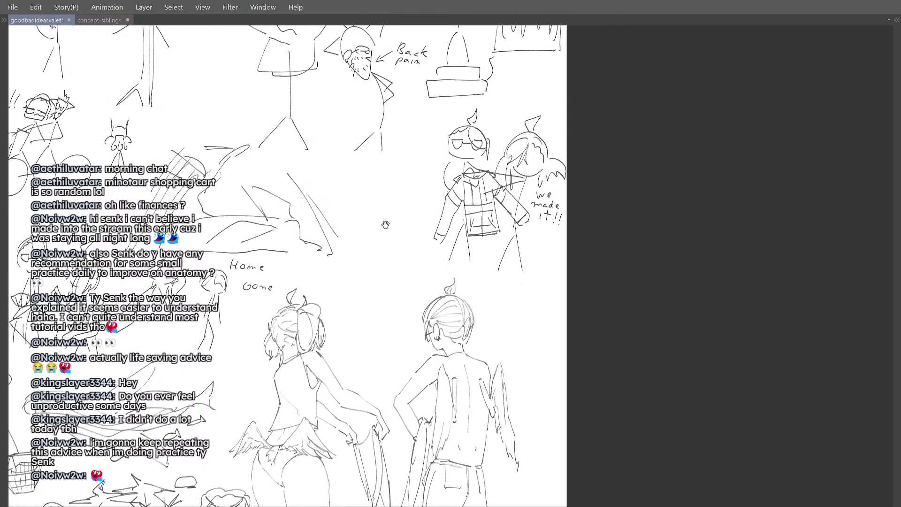
pyautogui.scroll(-2, 413, 155)
pyautogui.moveTo(421, 145); pyautogui.dragTo(393, 162)
pyautogui.moveTo(403, 245); pyautogui.dragTo(423, 238)
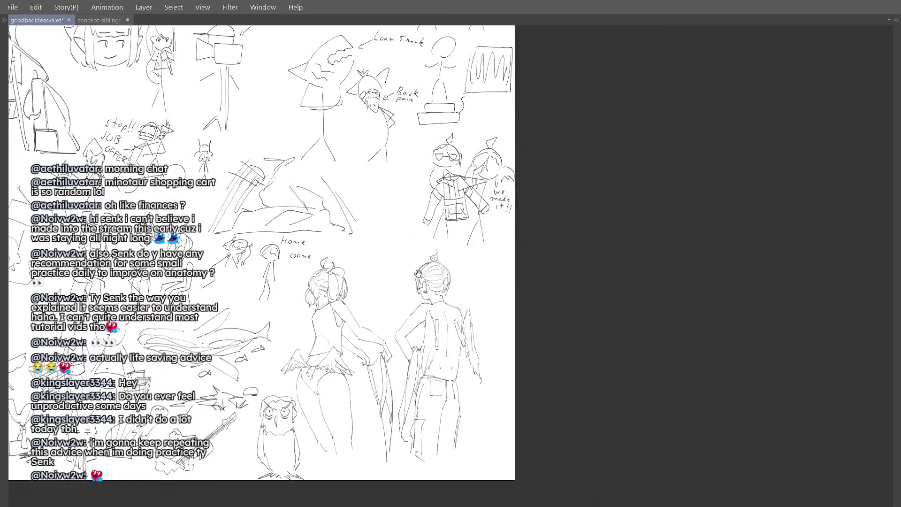
pyautogui.moveTo(418, 286); pyautogui.dragTo(408, 265)
pyautogui.click(397, 326)
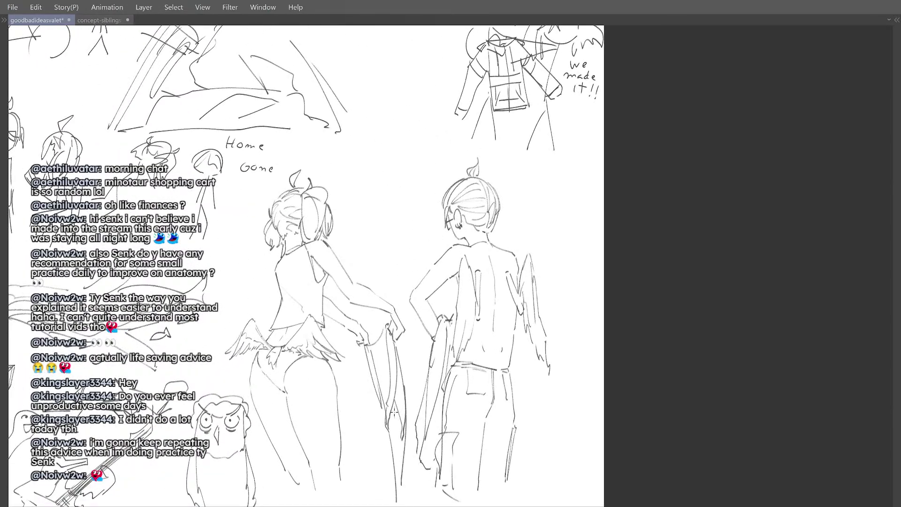
pyautogui.scroll(-3, 391, 380)
pyautogui.scroll(4, 393, 347)
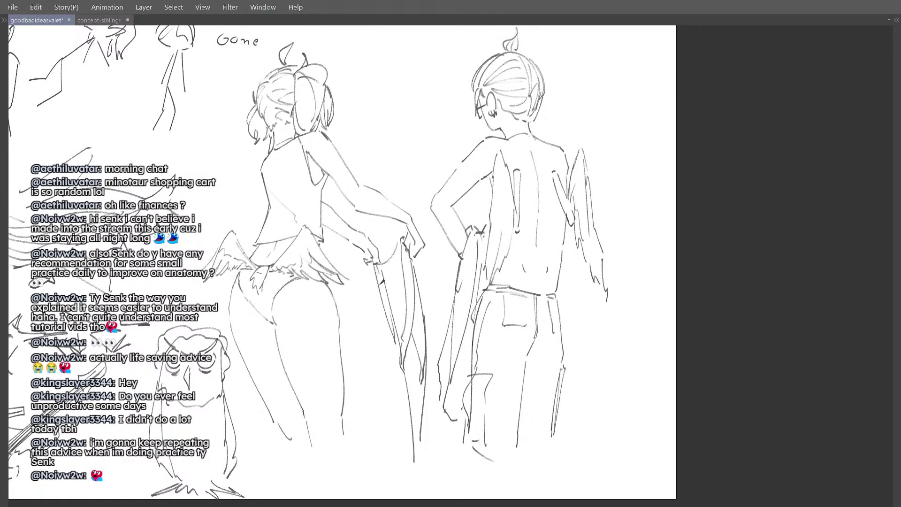
pyautogui.moveTo(419, 353); pyautogui.dragTo(415, 346)
pyautogui.press('h')
pyautogui.press('h')
pyautogui.scroll(-2, 416, 329)
# Step: Redraw the lower outline of the cloth hanging from the pigtailed sibling's hands, making it wider with a short bottom edge
pyautogui.hotkey('ctrl', 'z')
pyautogui.moveTo(396, 314)
pyautogui.mouseDown()
pyautogui.moveTo(413, 354)
pyautogui.moveTo(416, 406)
pyautogui.mouseUp()
pyautogui.hotkey('ctrl', 'z')
pyautogui.moveTo(400, 266)
pyautogui.mouseDown()
pyautogui.moveTo(413, 403)
pyautogui.moveTo(423, 367)
pyautogui.mouseUp()
pyautogui.moveTo(414, 399); pyautogui.dragTo(418, 402)
pyautogui.moveTo(437, 359); pyautogui.dragTo(434, 359)
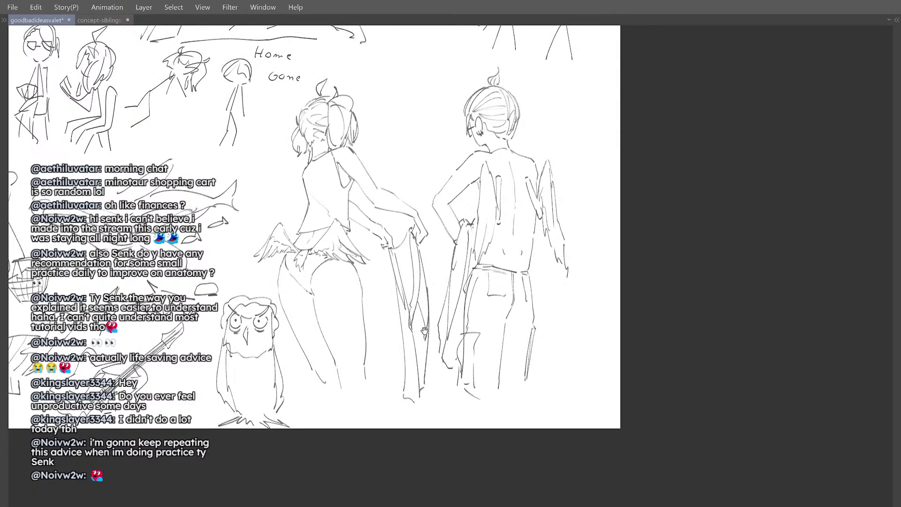
# Step: Compare the two siblings' proportions and the hanging cloth in mirrored and normal orientation
pyautogui.scroll(1, 428, 297)
pyautogui.scroll(-2, 425, 277)
pyautogui.moveTo(422, 251); pyautogui.dragTo(429, 282)
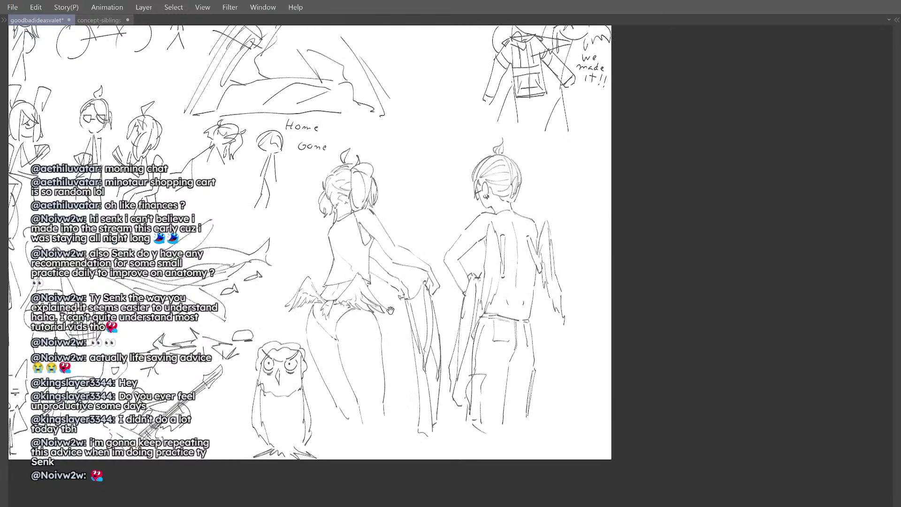
pyautogui.scroll(5, 429, 282)
pyautogui.press('h')
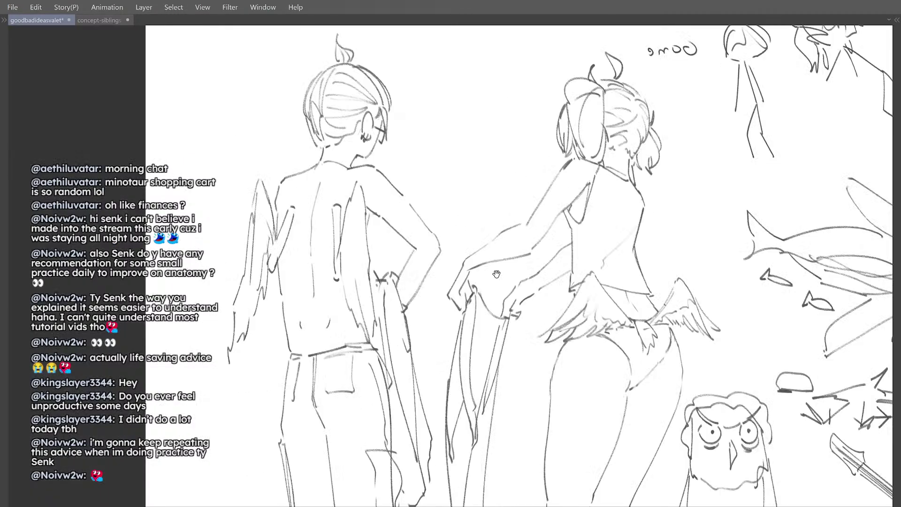
pyautogui.moveTo(495, 274)
pyautogui.mouseDown()
pyautogui.moveTo(454, 280)
pyautogui.moveTo(450, 315)
pyautogui.moveTo(444, 308)
pyautogui.mouseUp()
pyautogui.press('h')
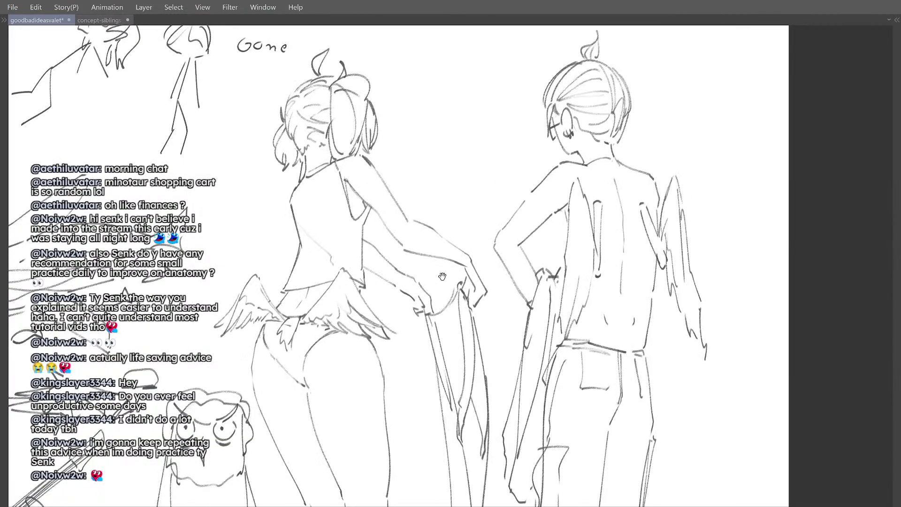
pyautogui.scroll(-4, 448, 304)
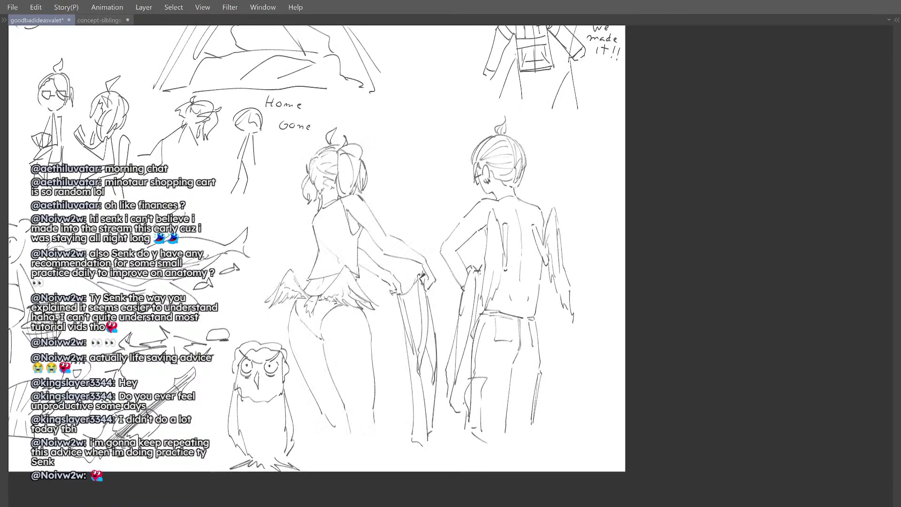
pyautogui.scroll(3, 368, 299)
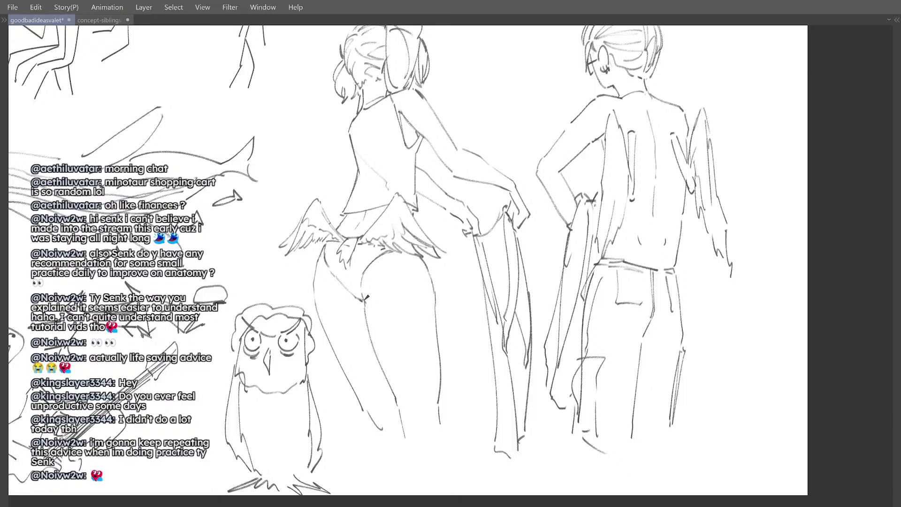
pyautogui.scroll(1, 367, 298)
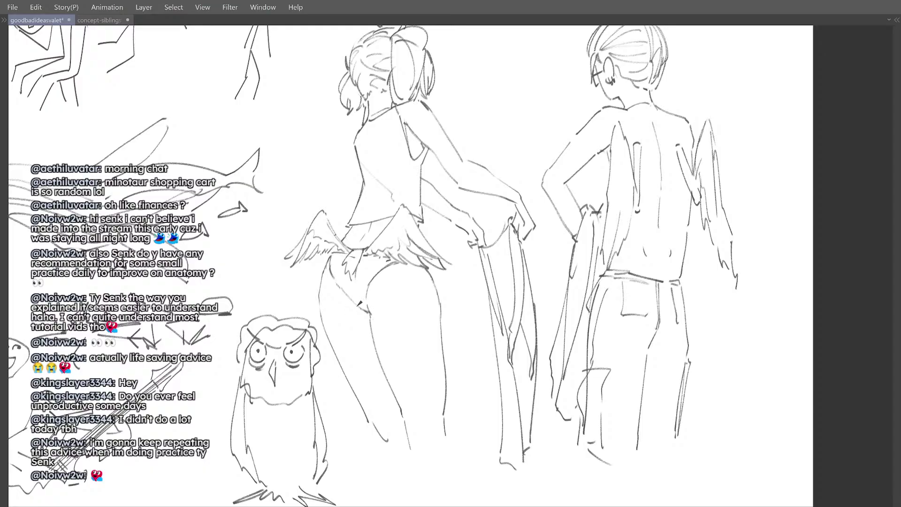
pyautogui.scroll(2, 371, 312)
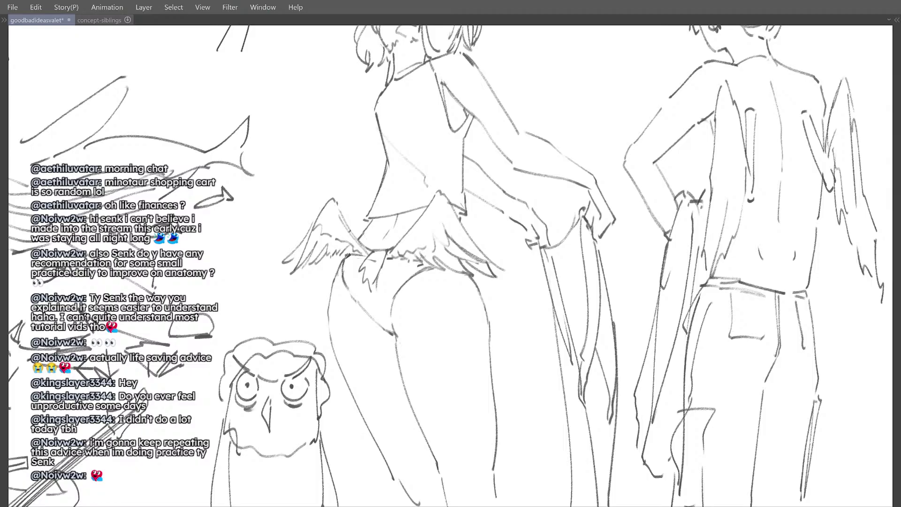
# Step: Check the pigtailed sibling's hips in mirrored orientation and undo the last small marks around them
pyautogui.scroll(-3, 383, 253)
pyautogui.press('h')
pyautogui.moveTo(385, 252); pyautogui.dragTo(373, 291)
pyautogui.press('h')
pyautogui.scroll(2, 377, 297)
pyautogui.hotkey('ctrl', 'z')
pyautogui.hotkey('ctrl', 'z')
pyautogui.moveTo(440, 277); pyautogui.dragTo(435, 282)
pyautogui.scroll(3, 435, 281)
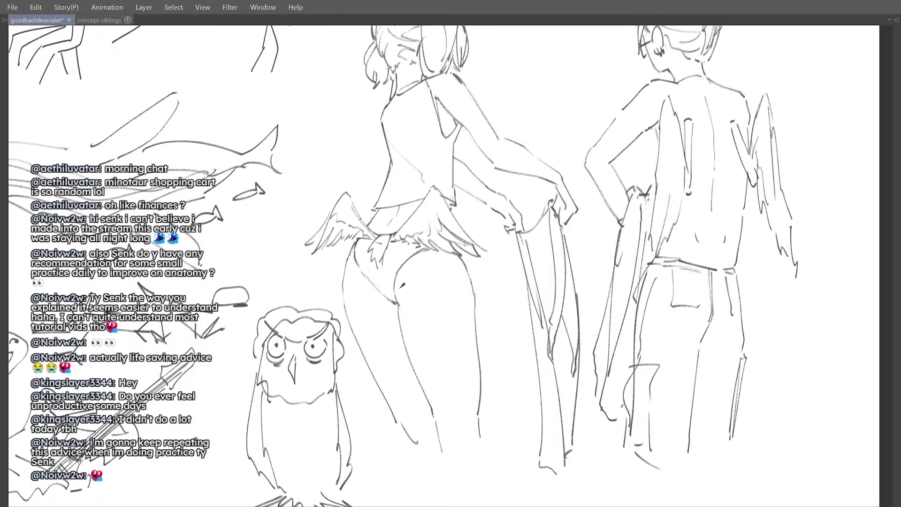
pyautogui.scroll(1, 399, 293)
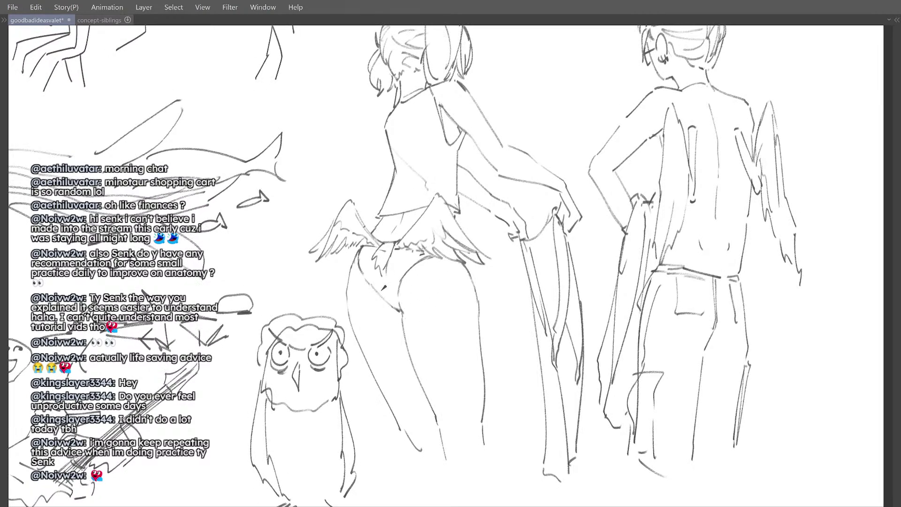
pyautogui.hotkey('ctrl', 'z')
pyautogui.scroll(1, 387, 255)
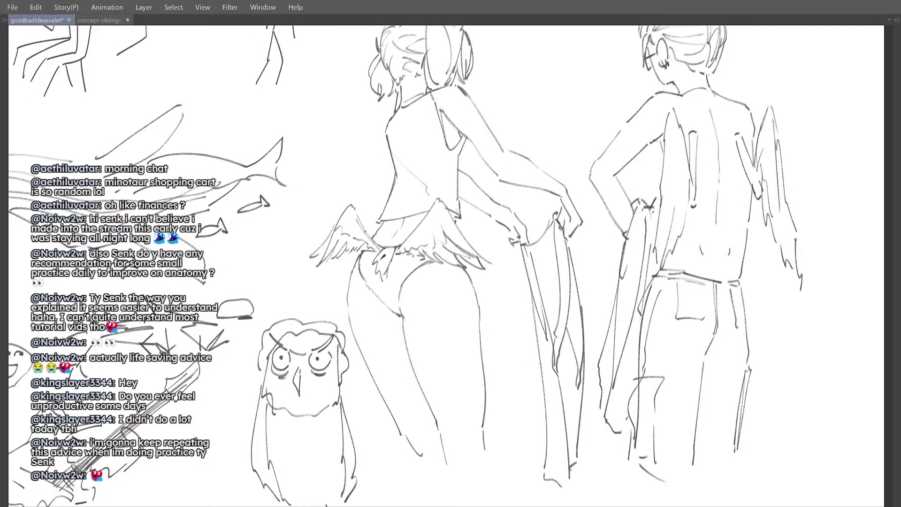
# Step: Examine the pigtailed sibling's torso, wings, arms and head next to the other sibling
pyautogui.scroll(-3, 399, 256)
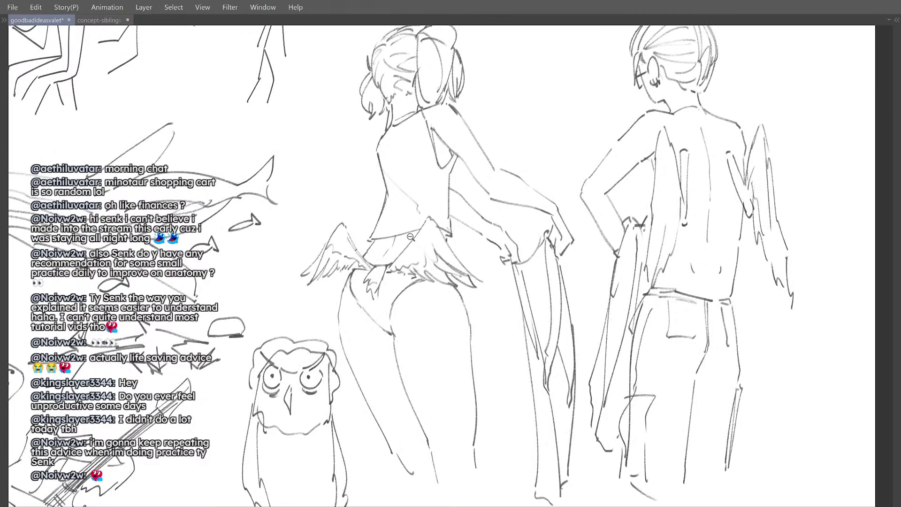
pyautogui.scroll(-1, 399, 255)
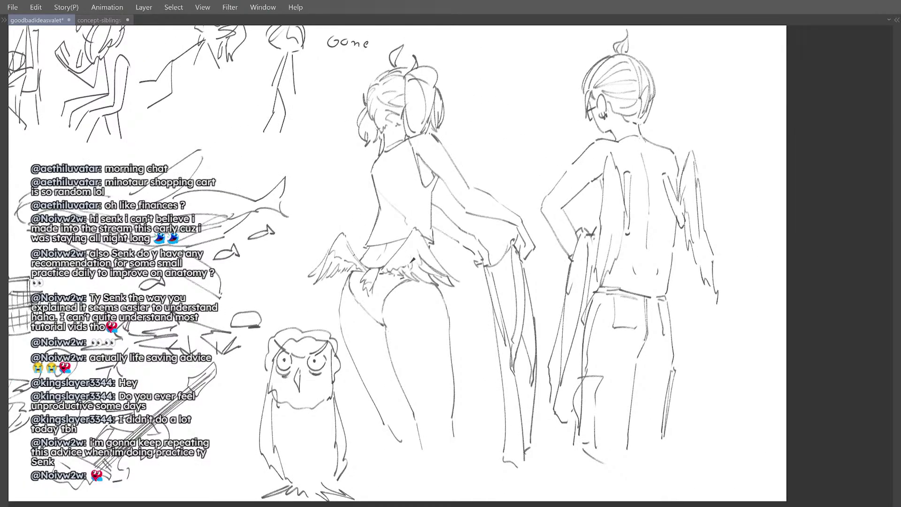
pyautogui.scroll(-1, 426, 235)
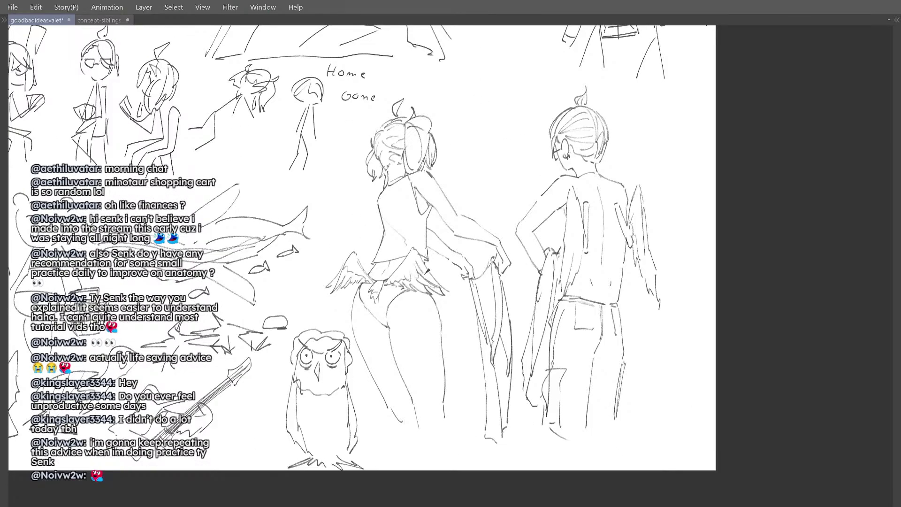
pyautogui.scroll(1, 432, 260)
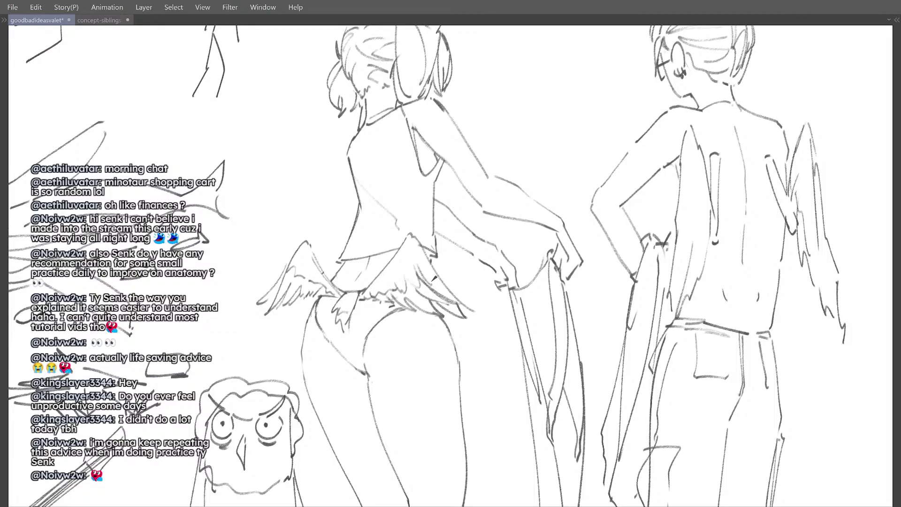
pyautogui.scroll(2, 392, 230)
pyautogui.scroll(2, 392, 229)
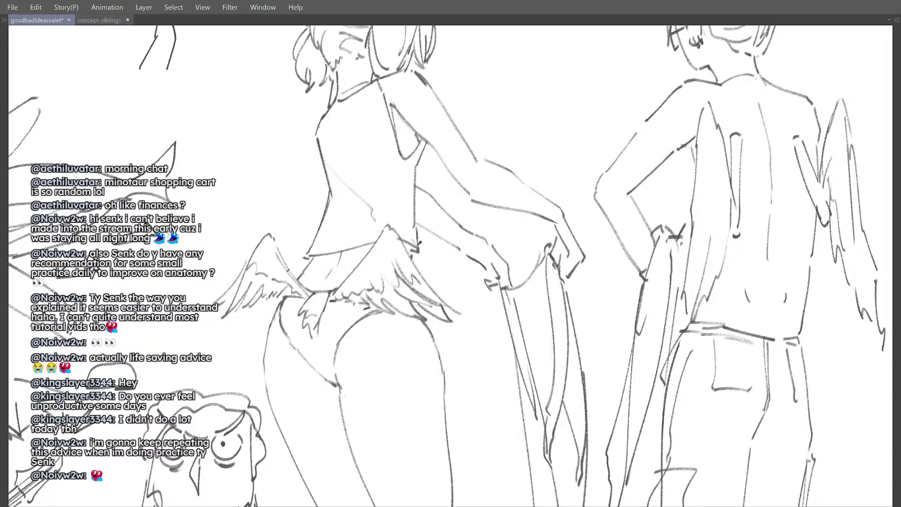
pyautogui.scroll(-4, 418, 243)
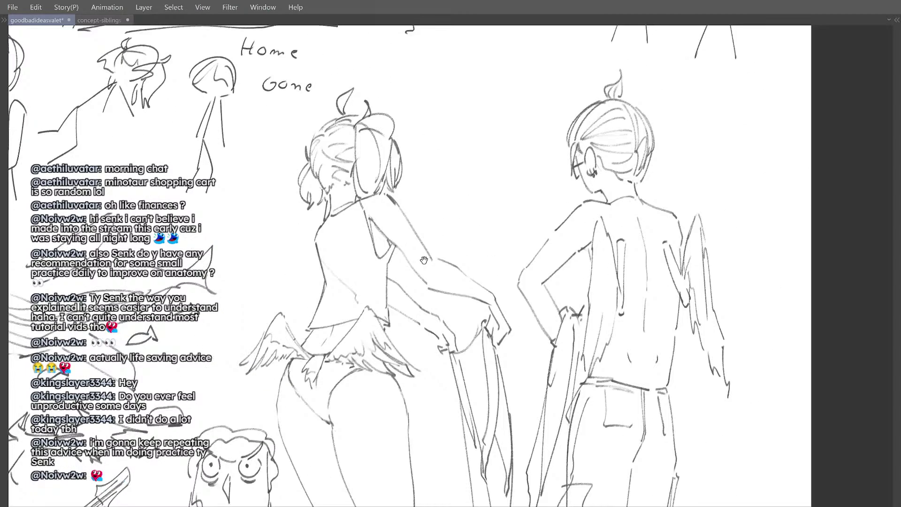
pyautogui.scroll(2, 388, 189)
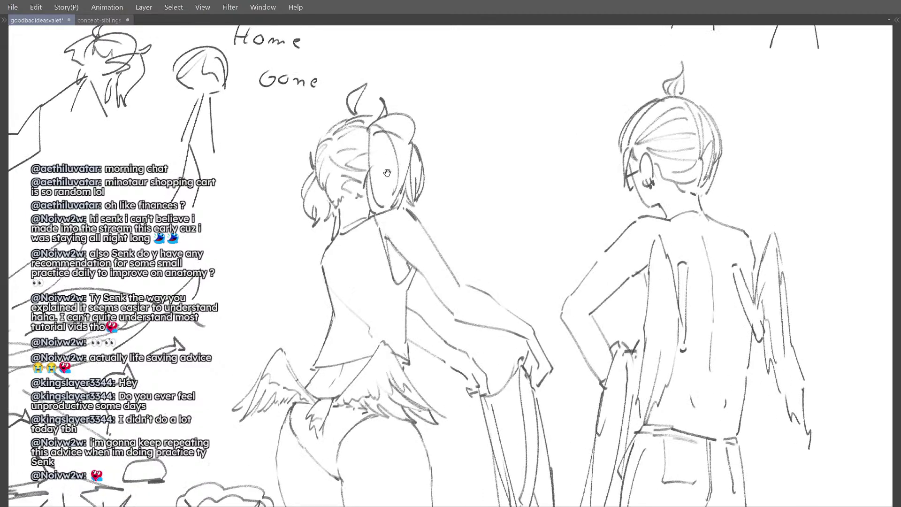
# Step: Clear the inner loop from the pigtailed sibling's nearer pigtail and test curved strand lines inside it
pyautogui.moveTo(399, 165)
pyautogui.mouseDown()
pyautogui.moveTo(407, 164)
pyautogui.moveTo(399, 211)
pyautogui.moveTo(395, 158)
pyautogui.moveTo(382, 162)
pyautogui.moveTo(411, 209)
pyautogui.mouseUp()
pyautogui.press('p')
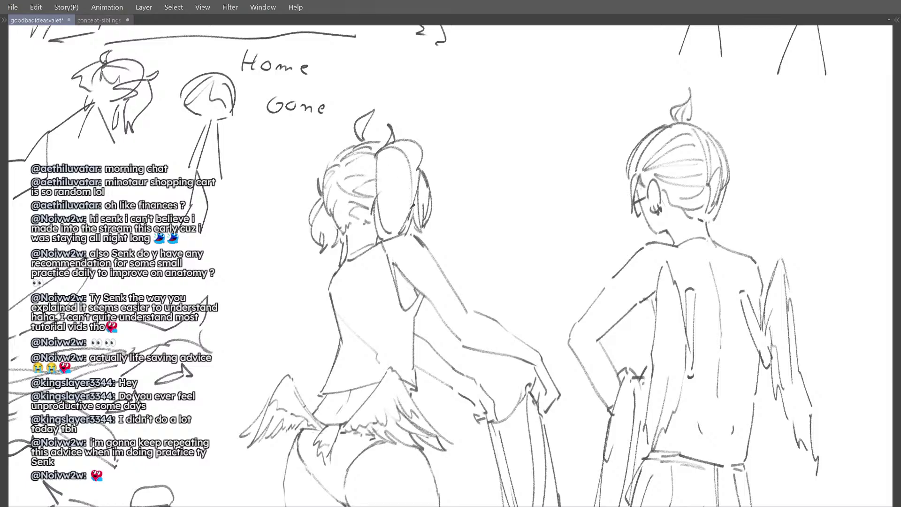
pyautogui.hotkey('ctrl', 'z')
pyautogui.moveTo(378, 153)
pyautogui.mouseDown()
pyautogui.moveTo(414, 189)
pyautogui.moveTo(455, 185)
pyautogui.moveTo(447, 200)
pyautogui.mouseUp()
pyautogui.hotkey('ctrl', 'z')
pyautogui.moveTo(393, 188); pyautogui.dragTo(427, 241)
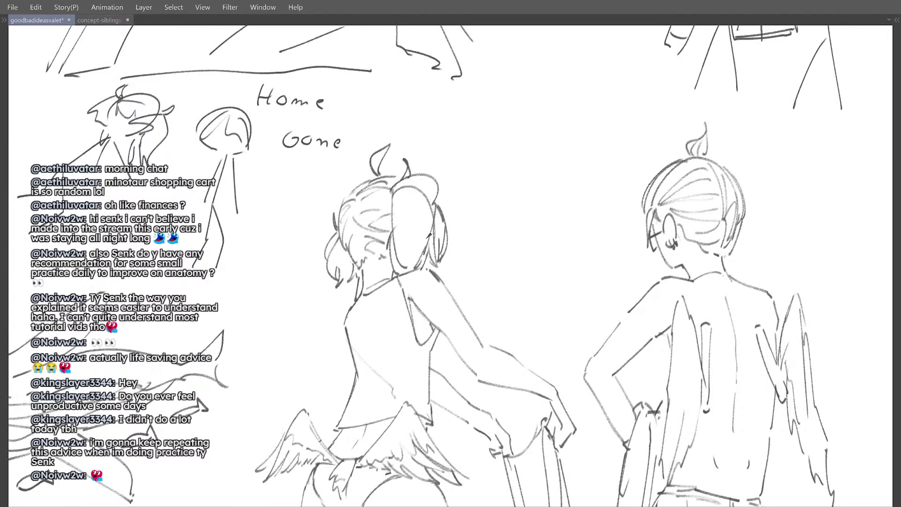
pyautogui.hotkey('ctrl', 'z')
pyautogui.moveTo(394, 193); pyautogui.dragTo(425, 246)
pyautogui.hotkey('ctrl', 'z')
pyautogui.moveTo(406, 181)
pyautogui.mouseDown()
pyautogui.moveTo(421, 243)
pyautogui.moveTo(427, 188)
pyautogui.moveTo(426, 248)
pyautogui.mouseUp()
pyautogui.moveTo(393, 193)
pyautogui.mouseDown()
pyautogui.moveTo(416, 216)
pyautogui.moveTo(415, 264)
pyautogui.mouseUp()
pyautogui.hotkey('ctrl', 'z')
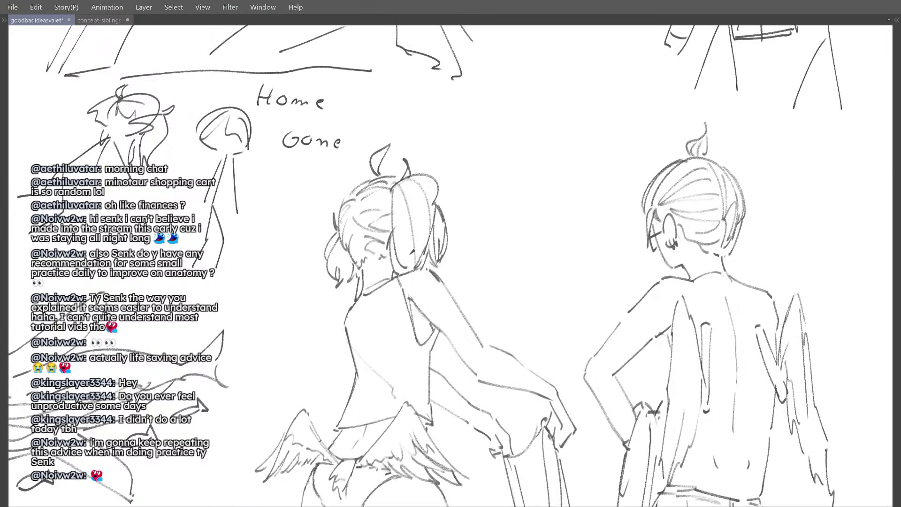
# Step: Redraw the long strand running from the hair tie to the tip of the nearer pigtail
pyautogui.hotkey('ctrl', 'z')
pyautogui.moveTo(399, 187); pyautogui.dragTo(411, 257)
pyautogui.hotkey('ctrl', 'z')
pyautogui.moveTo(395, 188); pyautogui.dragTo(414, 260)
pyautogui.hotkey('ctrl', 'z')
pyautogui.hotkey('ctrl', 'z')
pyautogui.hotkey('ctrl', 'z')
pyautogui.moveTo(395, 188); pyautogui.dragTo(412, 262)
pyautogui.hotkey('ctrl', 'z')
# Step: Rework the shorter strands on both sides of the nearer pigtail and stroke its edge down to the nape
pyautogui.moveTo(395, 188); pyautogui.dragTo(401, 229)
pyautogui.hotkey('ctrl', 'z')
pyautogui.moveTo(397, 193); pyautogui.dragTo(401, 246)
pyautogui.hotkey('ctrl', 'z')
pyautogui.moveTo(394, 189); pyautogui.dragTo(403, 254)
pyautogui.hotkey('ctrl', 'z')
pyautogui.moveTo(435, 204)
pyautogui.mouseDown()
pyautogui.moveTo(430, 258)
pyautogui.moveTo(422, 261)
pyautogui.mouseUp()
pyautogui.hotkey('ctrl', 'z')
pyautogui.moveTo(396, 216); pyautogui.dragTo(390, 292)
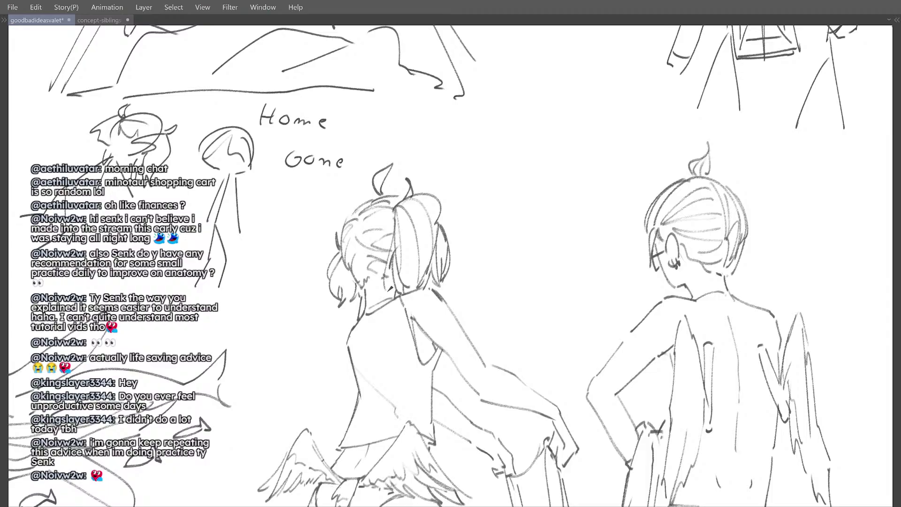
# Step: Redraw the nape-side edge of the nearer pigtail as a gently curved line falling from the hair tie
pyautogui.hotkey('ctrl', 'z')
pyautogui.moveTo(394, 215); pyautogui.dragTo(387, 291)
pyautogui.hotkey('ctrl', 'z')
pyautogui.hotkey('ctrl', 'z')
pyautogui.moveTo(393, 218); pyautogui.dragTo(391, 287)
pyautogui.hotkey('ctrl', 'z')
pyautogui.moveTo(392, 234); pyautogui.dragTo(394, 295)
pyautogui.hotkey('ctrl', 'z')
pyautogui.moveTo(395, 209)
pyautogui.mouseDown()
pyautogui.moveTo(391, 272)
pyautogui.moveTo(402, 266)
pyautogui.mouseUp()
pyautogui.moveTo(404, 208); pyautogui.dragTo(396, 291)
pyautogui.hotkey('ctrl', 'z')
pyautogui.hotkey('ctrl', 'z')
pyautogui.hotkey('ctrl', 'z')
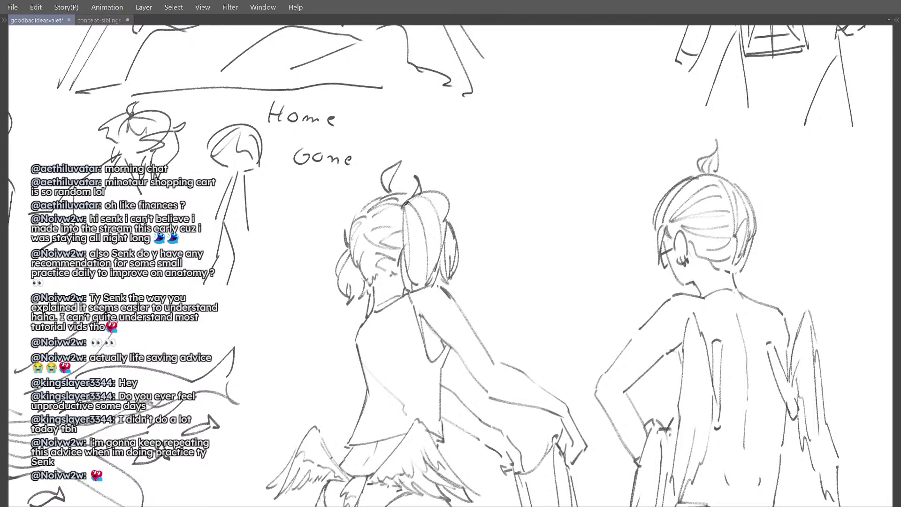
# Step: Try further edge and strand strokes below the pigtail's hair tie and undo them
pyautogui.hotkey('ctrl', 'z')
pyautogui.moveTo(404, 206); pyautogui.dragTo(395, 289)
pyautogui.hotkey('ctrl', 'z')
pyautogui.moveTo(409, 250); pyautogui.dragTo(411, 252)
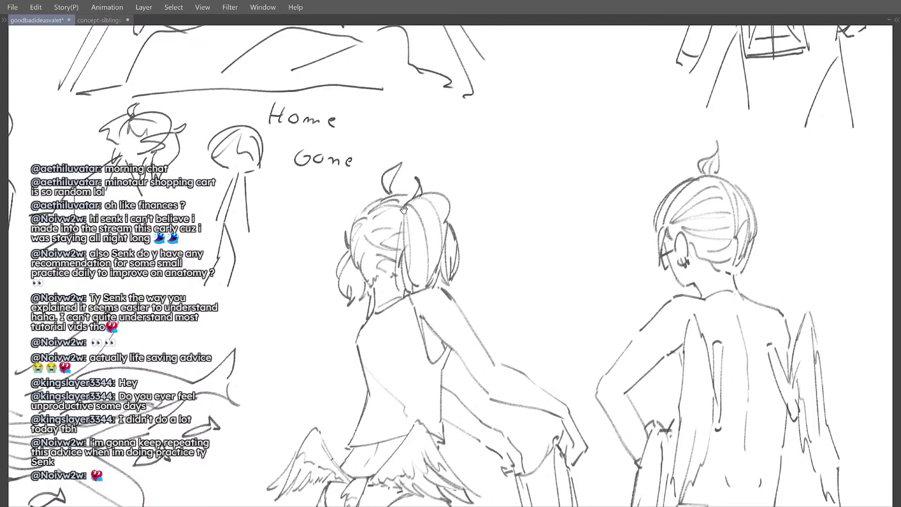
pyautogui.hotkey('ctrl', 'z')
pyautogui.moveTo(405, 208)
pyautogui.mouseDown()
pyautogui.moveTo(393, 279)
pyautogui.moveTo(403, 289)
pyautogui.moveTo(416, 281)
pyautogui.mouseUp()
pyautogui.hotkey('ctrl', 'z')
pyautogui.hotkey('ctrl', 'z')
pyautogui.scroll(-2, 418, 282)
pyautogui.scroll(1, 417, 263)
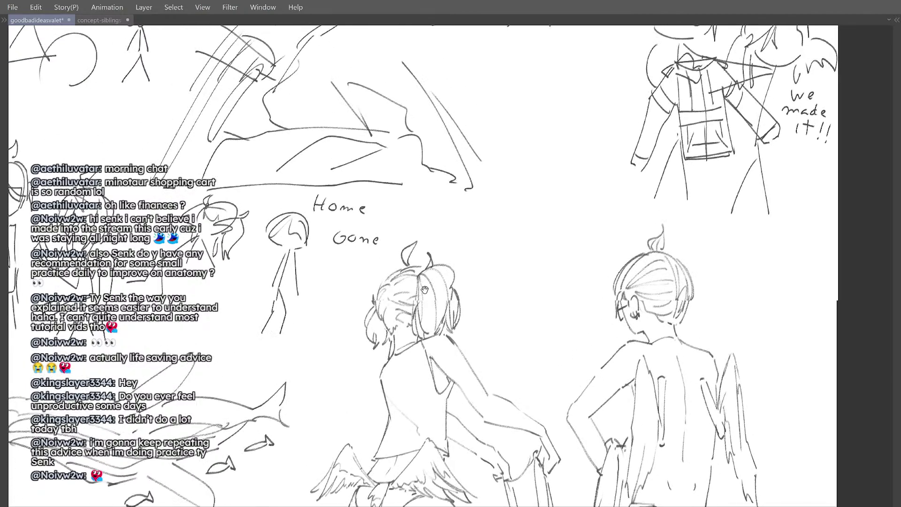
# Step: Add fine flowing strands inside the nearer pigtail down to its tip and check its shape in mirrored orientation
pyautogui.moveTo(430, 326); pyautogui.dragTo(431, 281)
pyautogui.moveTo(419, 240); pyautogui.dragTo(416, 301)
pyautogui.moveTo(424, 258); pyautogui.dragTo(434, 299)
pyautogui.hotkey('ctrl', 'z')
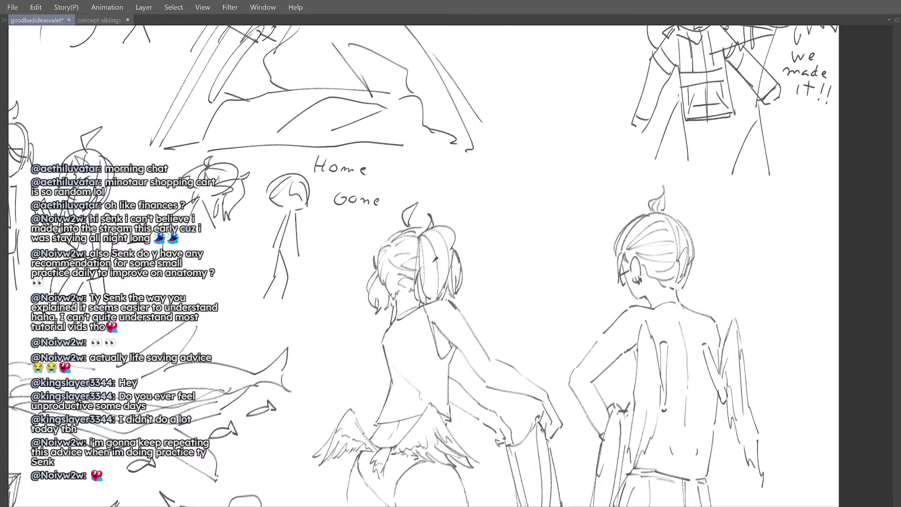
pyautogui.moveTo(427, 261); pyautogui.dragTo(433, 299)
pyautogui.hotkey('ctrl', 'z')
pyautogui.scroll(-2, 435, 259)
pyautogui.press('h')
pyautogui.moveTo(440, 216); pyautogui.dragTo(442, 220)
pyautogui.press('h')
pyautogui.scroll(2, 442, 219)
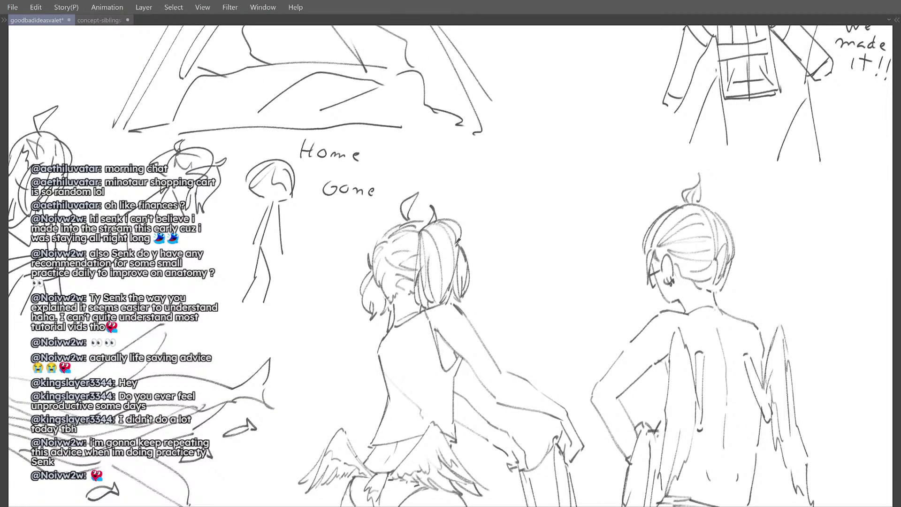
# Step: Review the reworked pigtail up close and within the whole siblings' sketch, in mirrored and normal orientation
pyautogui.press('h')
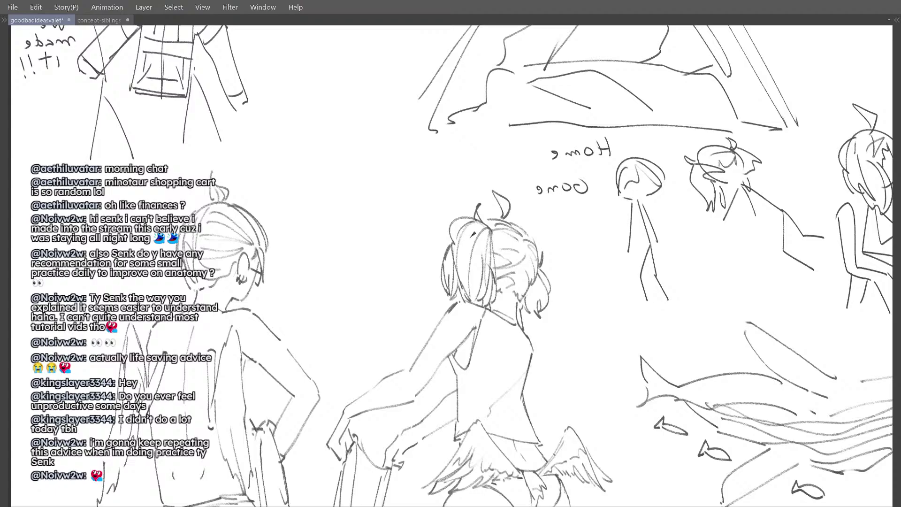
pyautogui.scroll(-1, 478, 228)
pyautogui.press('h')
pyautogui.scroll(-3, 454, 228)
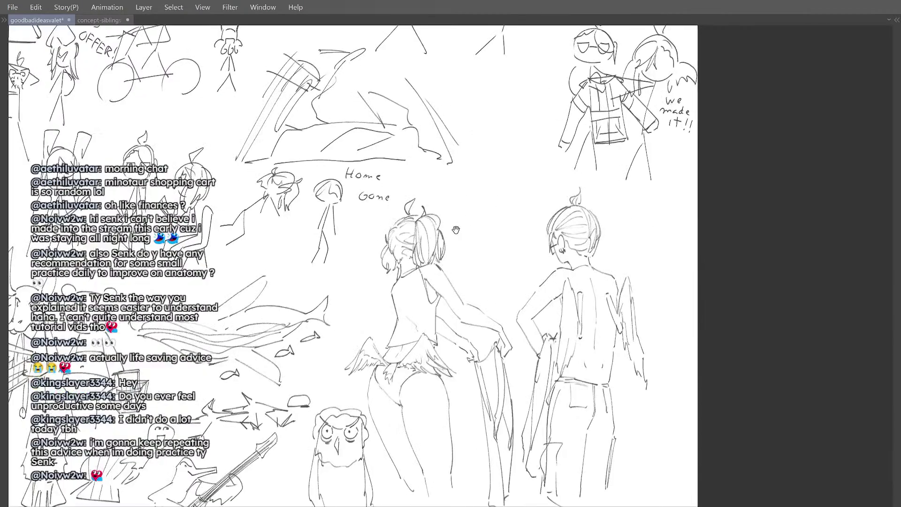
pyautogui.scroll(3, 455, 228)
pyautogui.moveTo(360, 264); pyautogui.dragTo(371, 261)
pyautogui.moveTo(393, 309)
pyautogui.mouseDown()
pyautogui.moveTo(428, 296)
pyautogui.moveTo(436, 283)
pyautogui.moveTo(427, 277)
pyautogui.mouseUp()
pyautogui.scroll(2, 430, 255)
pyautogui.scroll(-2, 429, 255)
pyautogui.scroll(3, 432, 283)
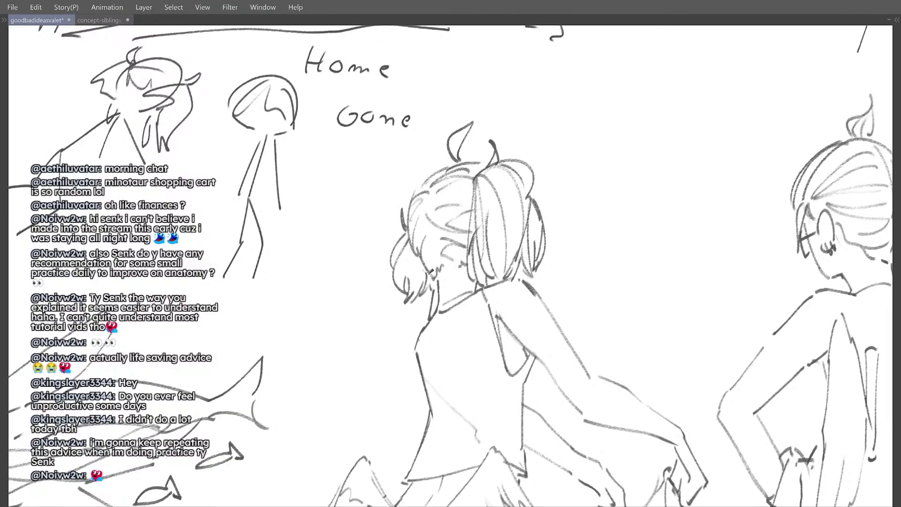
pyautogui.scroll(-3, 427, 272)
pyautogui.scroll(4, 404, 286)
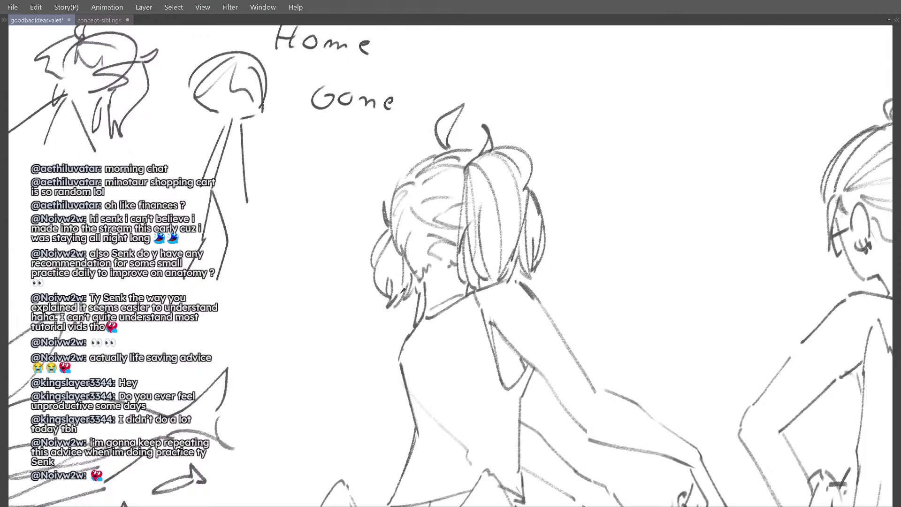
# Step: Touch up the short hair strokes at the pigtailed sibling's nape beside the nearer pigtail
pyautogui.scroll(-3, 396, 263)
pyautogui.scroll(1, 394, 254)
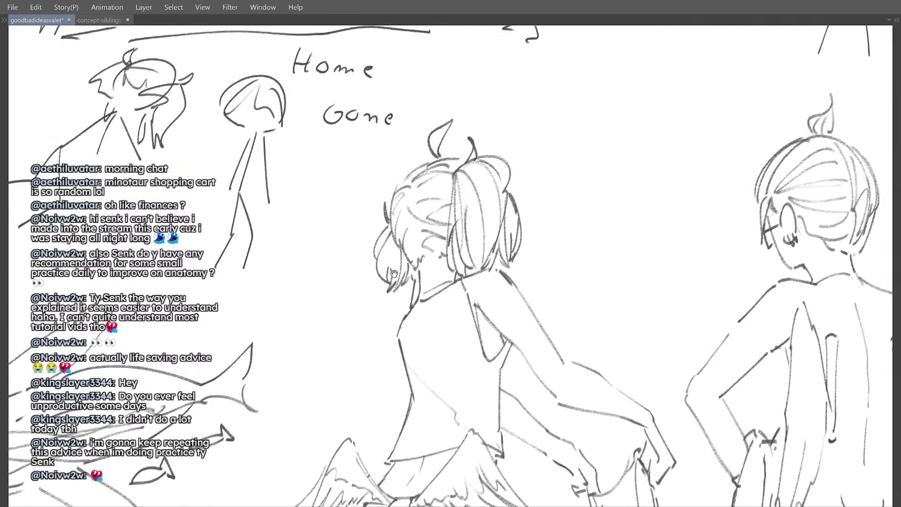
pyautogui.scroll(-3, 396, 244)
pyautogui.scroll(3, 397, 243)
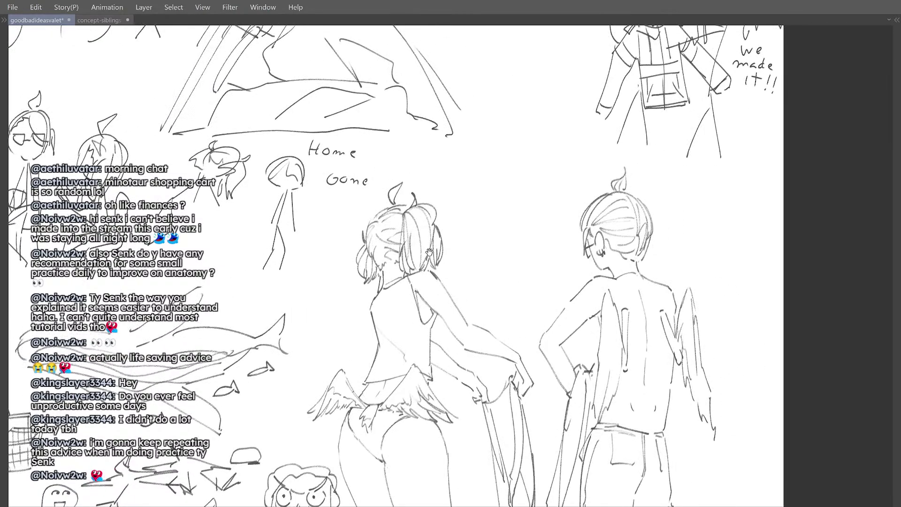
pyautogui.scroll(2, 409, 254)
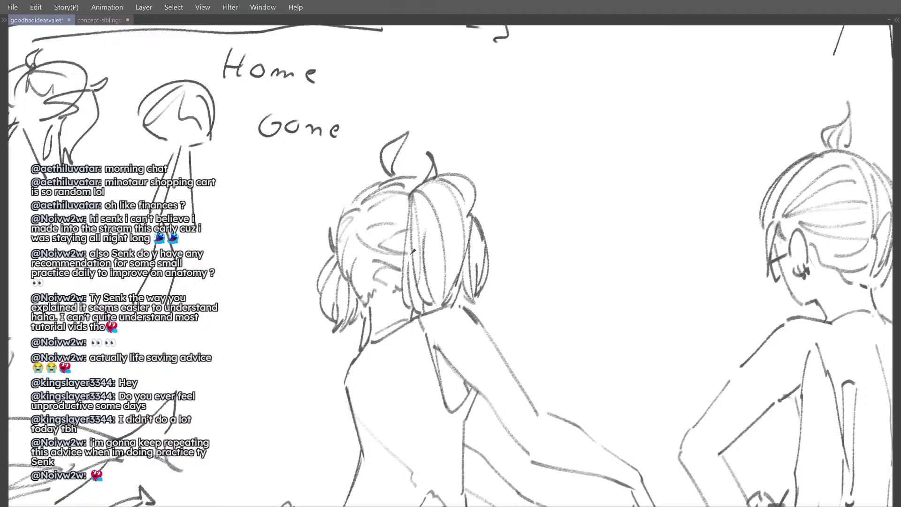
pyautogui.moveTo(419, 286)
pyautogui.mouseDown()
pyautogui.moveTo(408, 298)
pyautogui.moveTo(405, 282)
pyautogui.mouseUp()
pyautogui.scroll(-2, 410, 307)
pyautogui.scroll(2, 414, 287)
pyautogui.keyDown('alt'); pyautogui.click(414, 271); pyautogui.keyUp('alt')
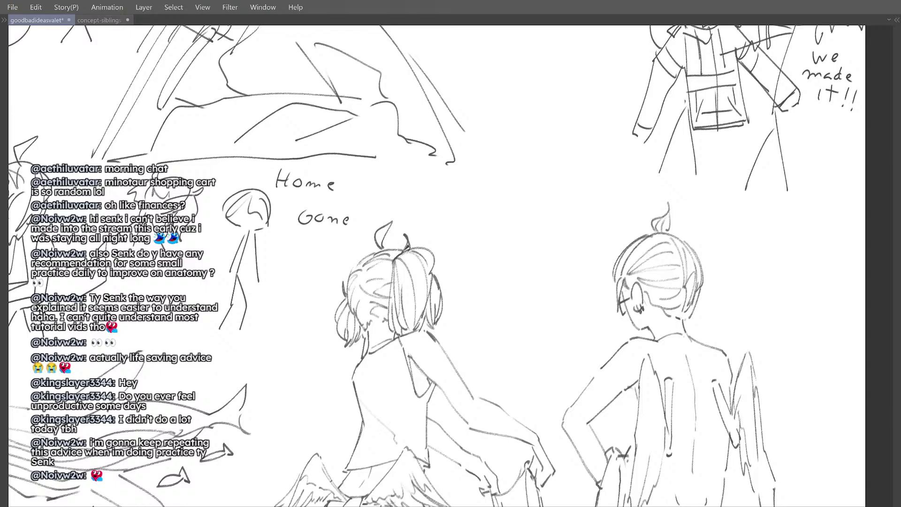
pyautogui.scroll(-2, 406, 247)
pyautogui.scroll(3, 389, 268)
pyautogui.moveTo(387, 268); pyautogui.dragTo(396, 271)
# Step: Try longer strands across the back of the pigtailed sibling's head and undo them
pyautogui.moveTo(398, 238)
pyautogui.mouseDown()
pyautogui.moveTo(371, 261)
pyautogui.moveTo(367, 293)
pyautogui.mouseUp()
pyautogui.hotkey('ctrl', 'z')
pyautogui.moveTo(377, 252); pyautogui.dragTo(364, 293)
pyautogui.hotkey('ctrl', 'z')
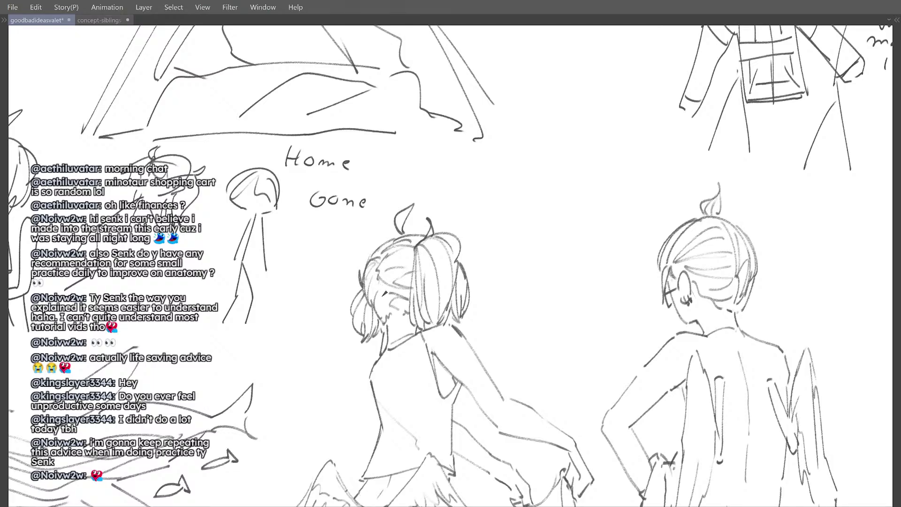
# Step: Refine the jagged nape hairline with short strokes, checking the head in mirrored orientation
pyautogui.scroll(-3, 431, 292)
pyautogui.press('h')
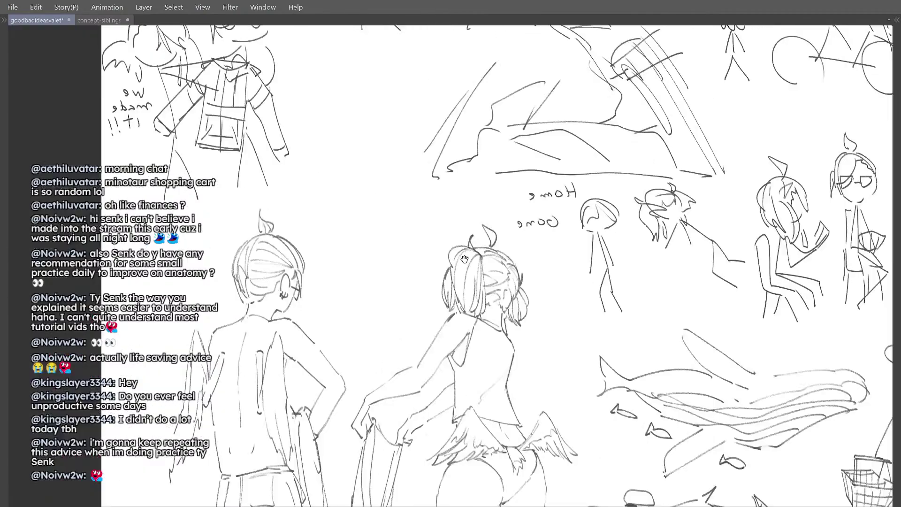
pyautogui.press('h')
pyautogui.moveTo(426, 298); pyautogui.dragTo(394, 289)
pyautogui.scroll(2, 425, 291)
pyautogui.scroll(-2, 410, 295)
pyautogui.scroll(3, 394, 290)
pyautogui.scroll(-2, 398, 286)
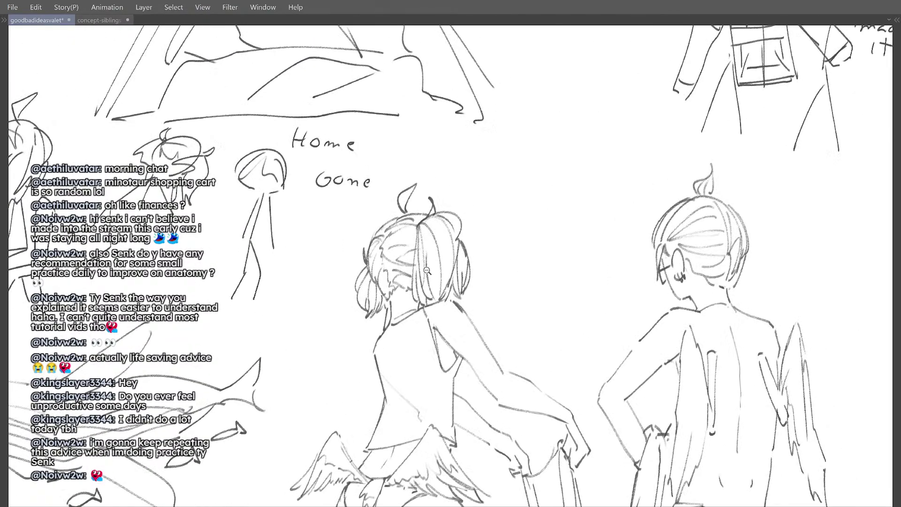
pyautogui.scroll(2, 398, 286)
pyautogui.moveTo(385, 291); pyautogui.dragTo(393, 288)
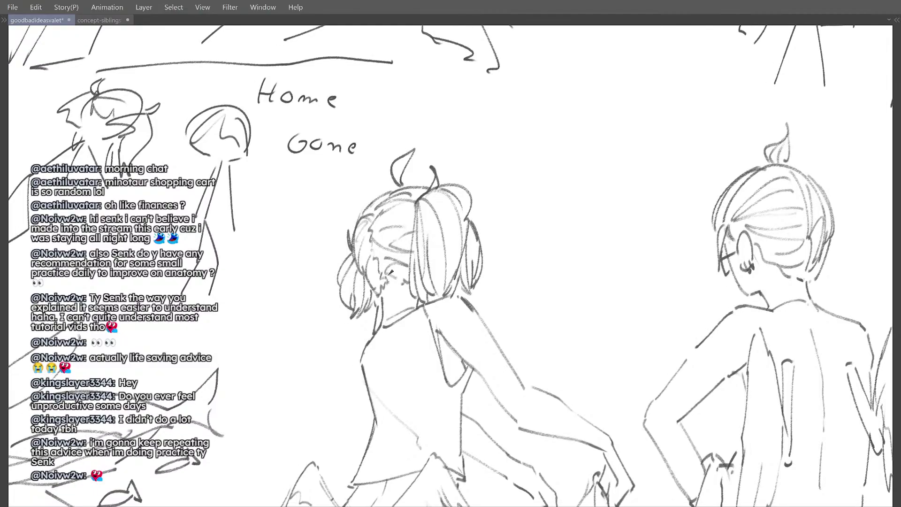
# Step: Compare the finished hair with the rest of the siblings' sketch in mirrored and normal orientation
pyautogui.scroll(-2, 393, 280)
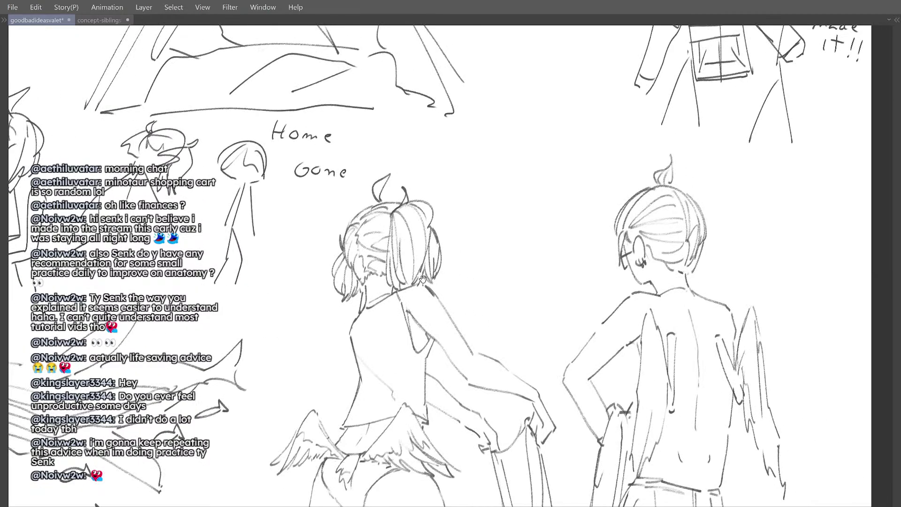
pyautogui.scroll(3, 383, 277)
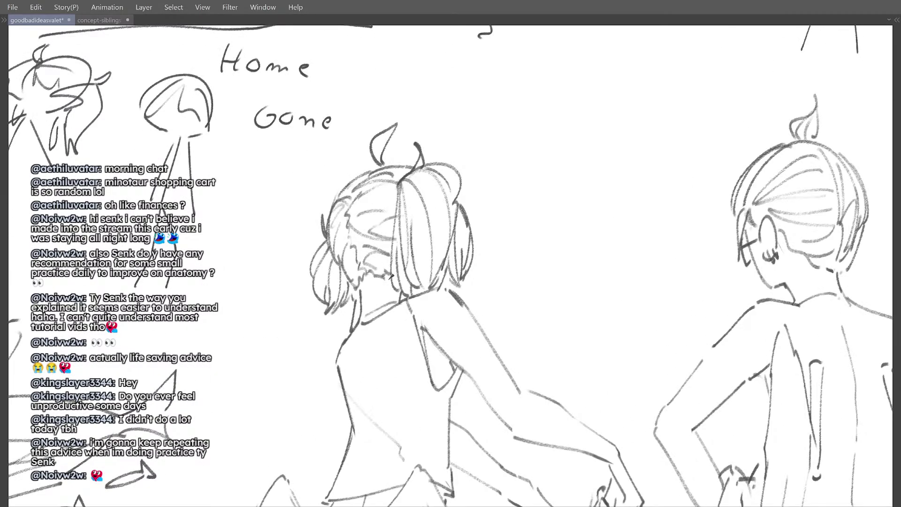
pyautogui.scroll(-2, 393, 275)
pyautogui.press('h')
pyautogui.moveTo(474, 252); pyautogui.dragTo(461, 256)
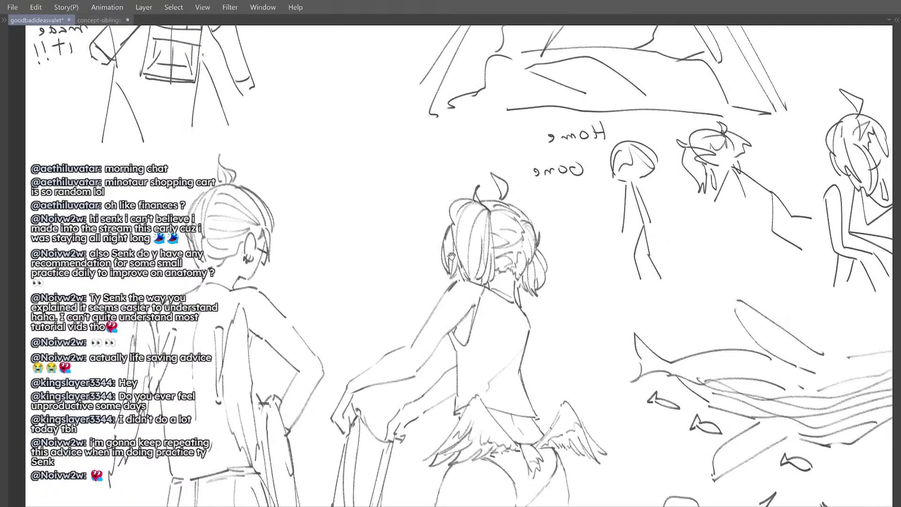
pyautogui.press('h')
pyautogui.scroll(2, 437, 279)
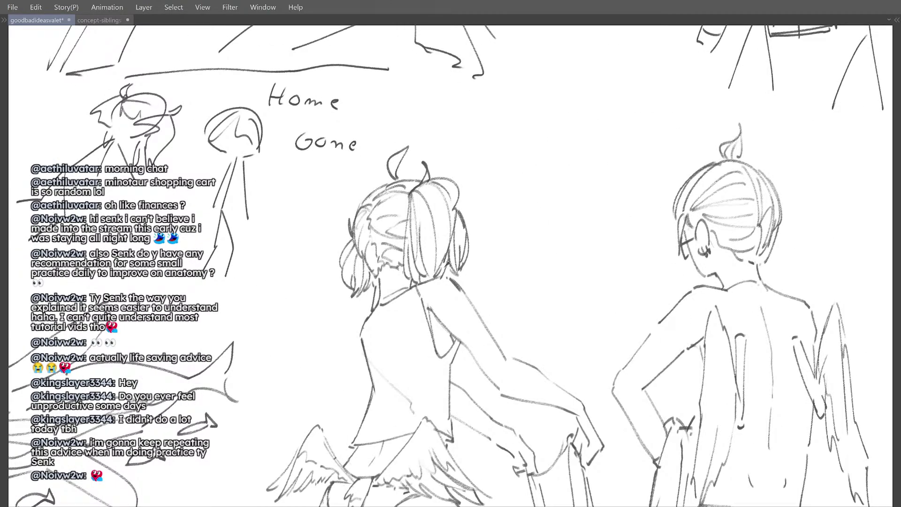
pyautogui.moveTo(447, 300); pyautogui.dragTo(429, 248)
pyautogui.scroll(-2, 445, 246)
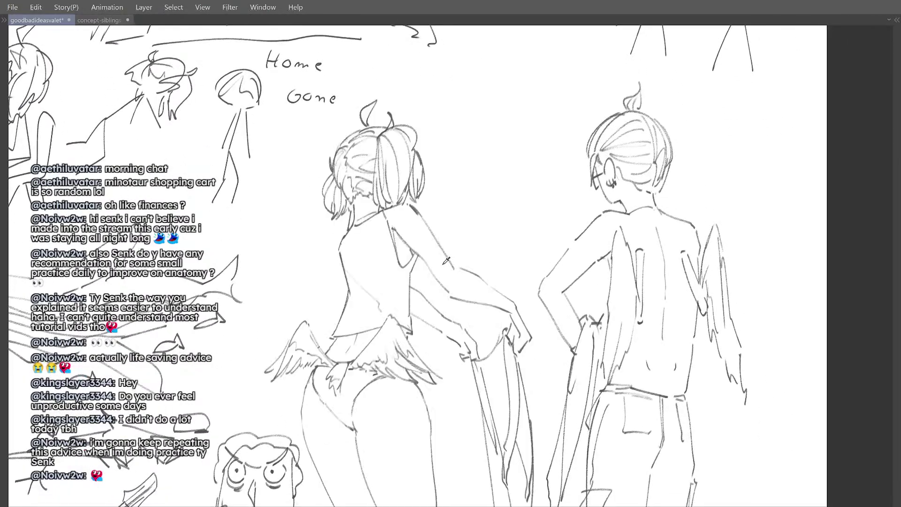
# Step: Clean up the pigtailed sibling's outstretched arm with a smaller eraser around the upper arm and elbow
pyautogui.press('Delete')
pyautogui.hotkey('ctrl', 'z')
pyautogui.press('e')
pyautogui.press('[')
pyautogui.moveTo(443, 234)
pyautogui.mouseDown()
pyautogui.moveTo(421, 245)
pyautogui.moveTo(421, 265)
pyautogui.moveTo(404, 257)
pyautogui.mouseUp()
pyautogui.press('p')
pyautogui.scroll(-3, 387, 229)
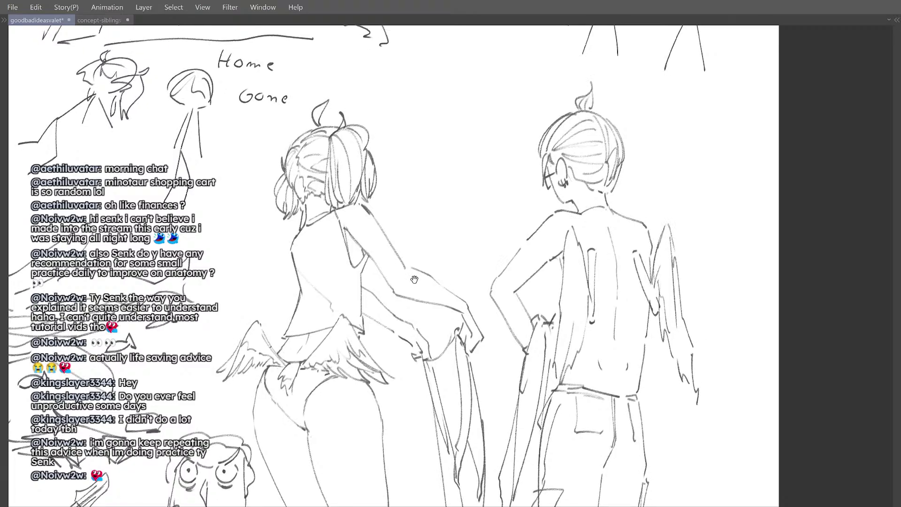
# Step: Redraw the pigtailed sibling's outer hip contour as a smooth curve below the smaller wing, undoing unsatisfactory strokes
pyautogui.scroll(3, 388, 230)
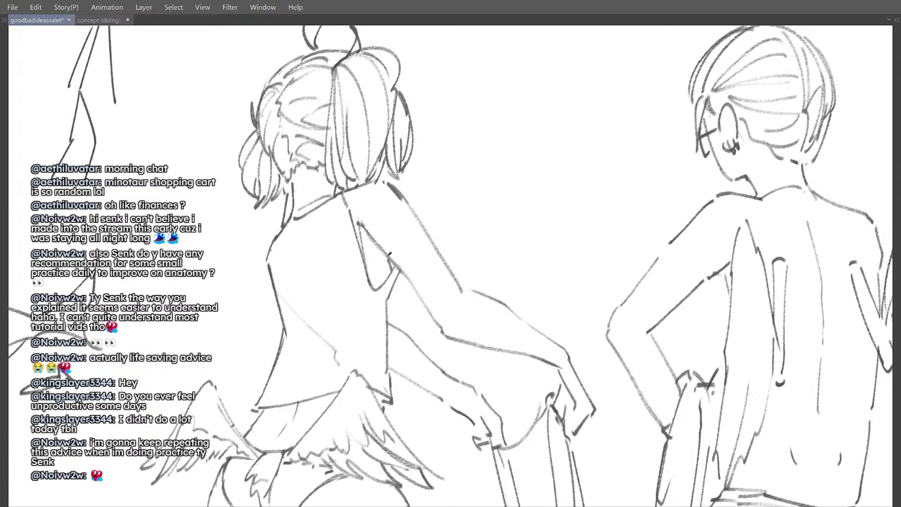
pyautogui.scroll(-3, 389, 254)
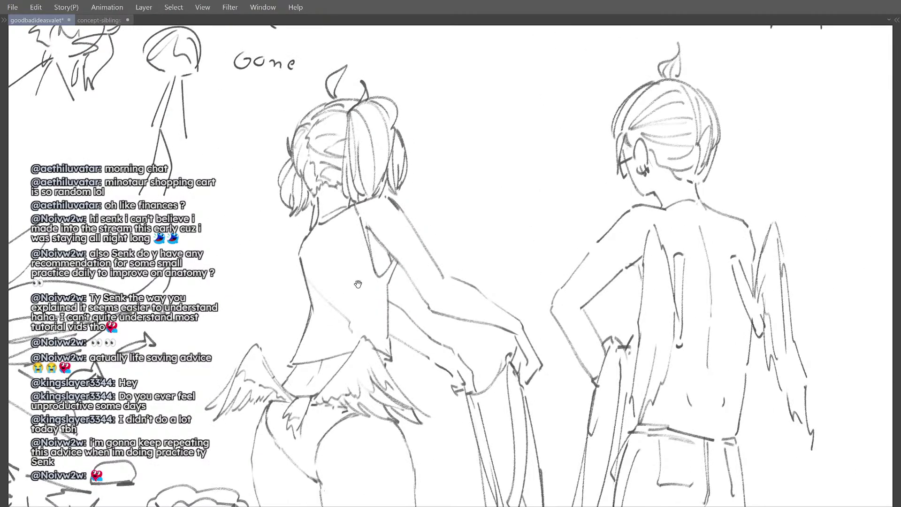
pyautogui.moveTo(359, 284)
pyautogui.mouseDown()
pyautogui.moveTo(440, 209)
pyautogui.moveTo(454, 136)
pyautogui.mouseUp()
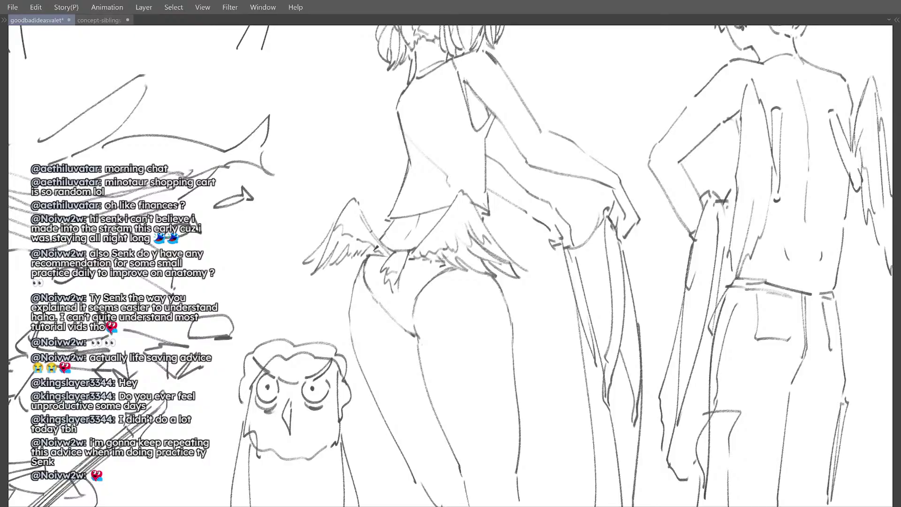
pyautogui.moveTo(375, 246)
pyautogui.mouseDown()
pyautogui.moveTo(367, 254)
pyautogui.moveTo(377, 244)
pyautogui.mouseUp()
pyautogui.moveTo(396, 274); pyautogui.dragTo(354, 329)
pyautogui.hotkey('ctrl', 'z')
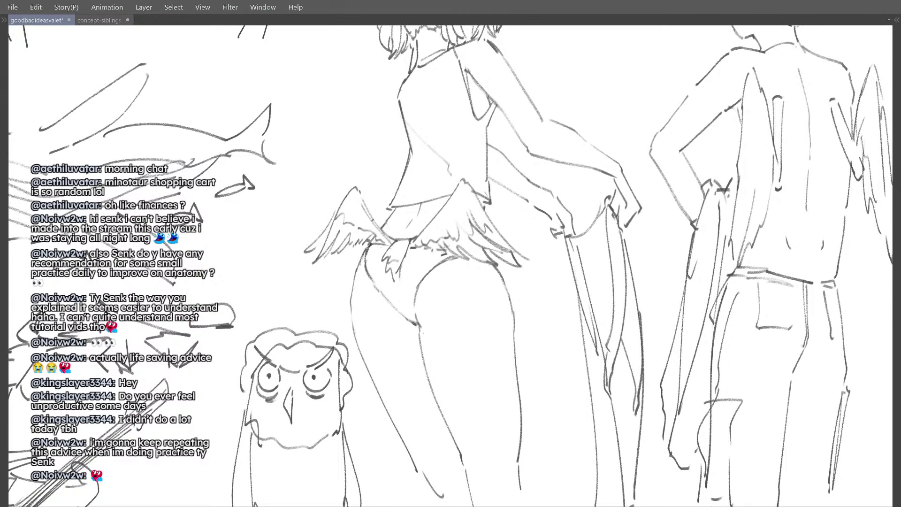
pyautogui.hotkey('ctrl', 'z')
pyautogui.moveTo(360, 261); pyautogui.dragTo(353, 327)
pyautogui.hotkey('ctrl', 'z')
pyautogui.moveTo(361, 268); pyautogui.dragTo(351, 314)
pyautogui.hotkey('ctrl', 'z')
pyautogui.moveTo(361, 270); pyautogui.dragTo(353, 305)
pyautogui.moveTo(349, 287); pyautogui.dragTo(353, 304)
pyautogui.moveTo(365, 252); pyautogui.dragTo(351, 320)
pyautogui.hotkey('ctrl', 'z')
pyautogui.moveTo(365, 252); pyautogui.dragTo(352, 321)
pyautogui.moveTo(357, 268); pyautogui.dragTo(352, 323)
pyautogui.hotkey('ctrl', 'z')
# Step: Try further strokes along the hip and seat below the wings and undo them
pyautogui.scroll(-3, 405, 299)
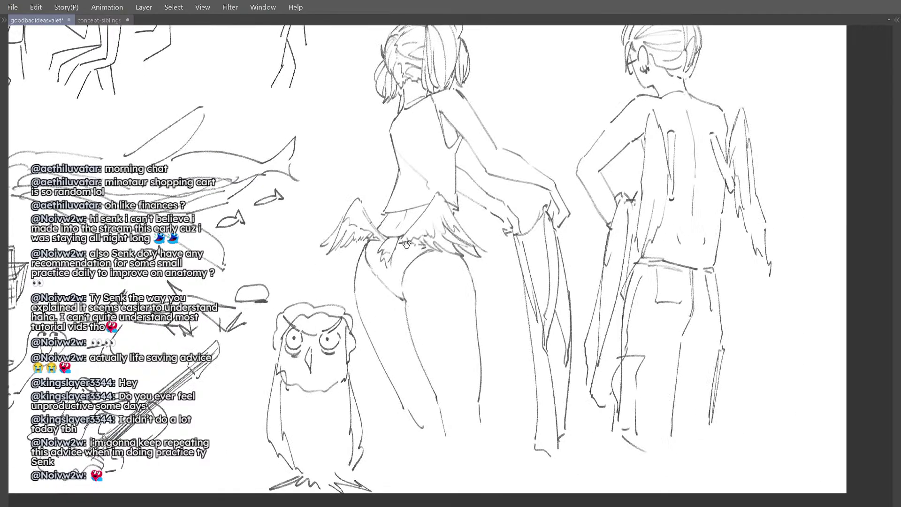
pyautogui.scroll(2, 404, 277)
pyautogui.hotkey('ctrl', 'z')
pyautogui.moveTo(402, 272); pyautogui.dragTo(397, 293)
pyautogui.hotkey('ctrl', 'z')
pyautogui.hotkey('ctrl', 'z')
pyautogui.moveTo(366, 272)
pyautogui.mouseDown()
pyautogui.moveTo(395, 303)
pyautogui.moveTo(367, 274)
pyautogui.mouseUp()
pyautogui.hotkey('ctrl', 'z')
pyautogui.scroll(-2, 432, 317)
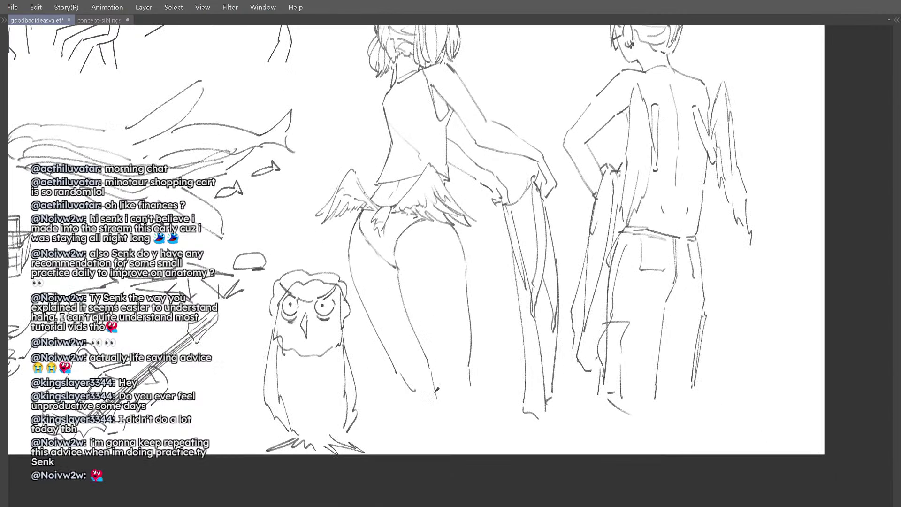
# Step: Erase the stray lower end of the outer leg line on the pigtailed sibling
pyautogui.press('e')
pyautogui.moveTo(405, 379)
pyautogui.mouseDown()
pyautogui.moveTo(414, 391)
pyautogui.moveTo(408, 375)
pyautogui.moveTo(401, 396)
pyautogui.mouseUp()
pyautogui.press('p')
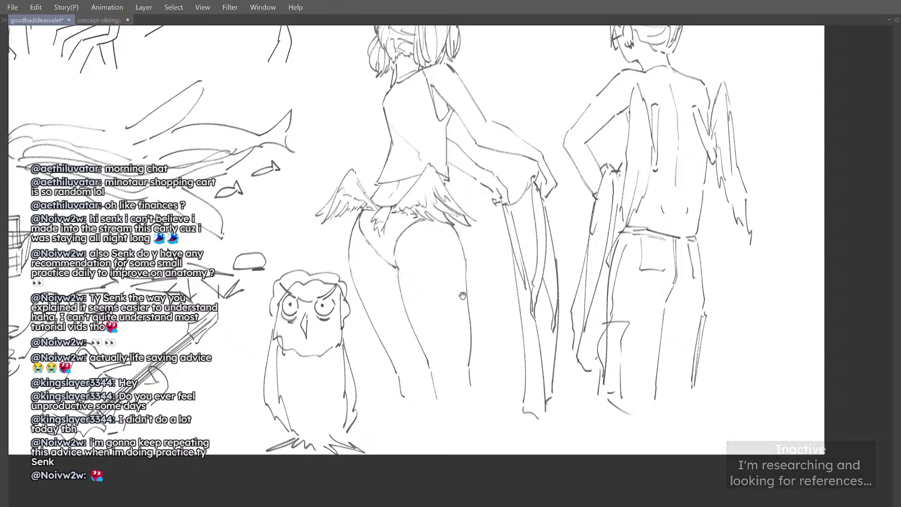
# Step: Start a new doodle in the blank space beside the "We made it!!" pair with a domed head and flat closed eyes
pyautogui.scroll(-3, 435, 240)
pyautogui.moveTo(434, 240); pyautogui.dragTo(331, 329)
pyautogui.scroll(-2, 437, 276)
pyautogui.moveTo(402, 189); pyautogui.dragTo(447, 211)
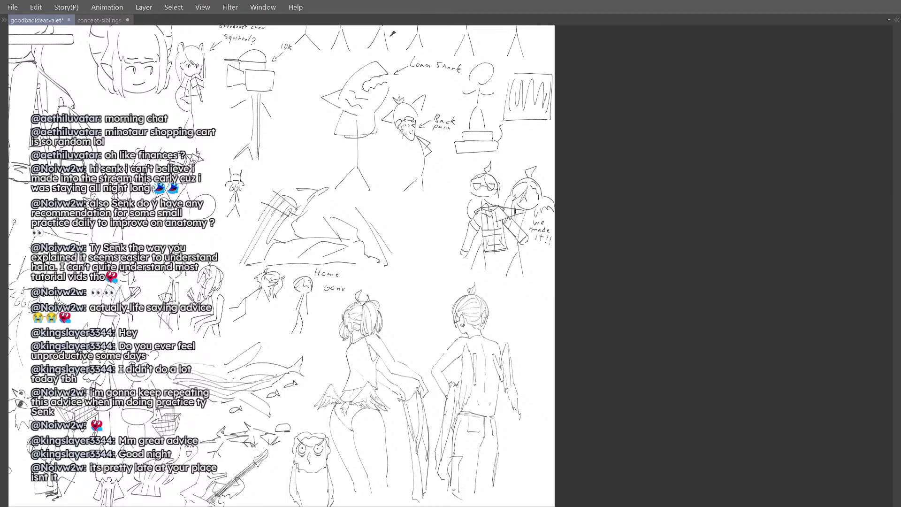
pyautogui.moveTo(439, 219); pyautogui.dragTo(407, 233)
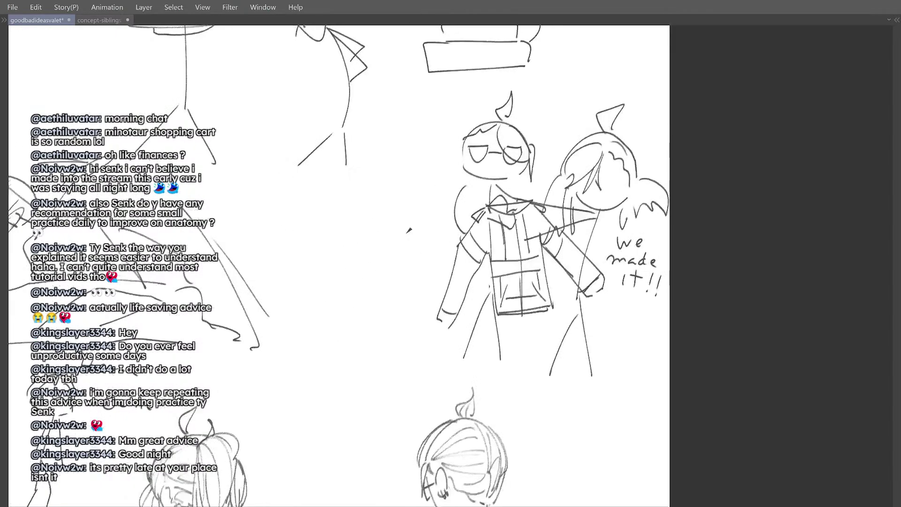
pyautogui.moveTo(358, 191)
pyautogui.mouseDown()
pyautogui.moveTo(372, 181)
pyautogui.moveTo(385, 204)
pyautogui.mouseUp()
pyautogui.moveTo(334, 278)
pyautogui.mouseDown()
pyautogui.moveTo(362, 284)
pyautogui.moveTo(368, 264)
pyautogui.moveTo(352, 283)
pyautogui.moveTo(337, 282)
pyautogui.moveTo(356, 255)
pyautogui.moveTo(378, 255)
pyautogui.mouseUp()
pyautogui.hotkey('ctrl', 'z')
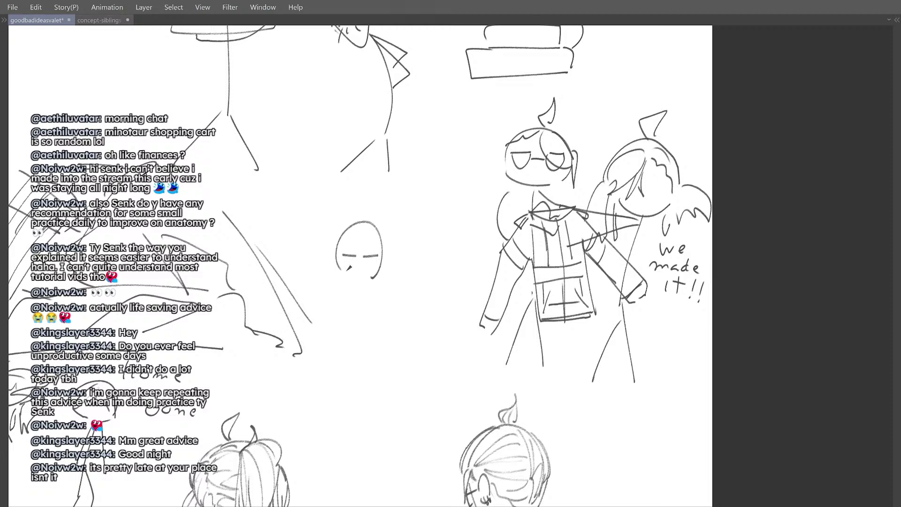
# Step: Add a wavy beard edge below the doodle's eyes and begin the outer hair beside the head
pyautogui.moveTo(363, 268)
pyautogui.mouseDown()
pyautogui.moveTo(376, 277)
pyautogui.moveTo(343, 275)
pyautogui.mouseUp()
pyautogui.moveTo(353, 232)
pyautogui.mouseDown()
pyautogui.moveTo(359, 246)
pyautogui.moveTo(374, 245)
pyautogui.moveTo(328, 288)
pyautogui.moveTo(364, 227)
pyautogui.moveTo(345, 214)
pyautogui.mouseUp()
pyautogui.hotkey('ctrl', 'z')
pyautogui.hotkey('ctrl', 'z')
pyautogui.moveTo(346, 212); pyautogui.dragTo(362, 276)
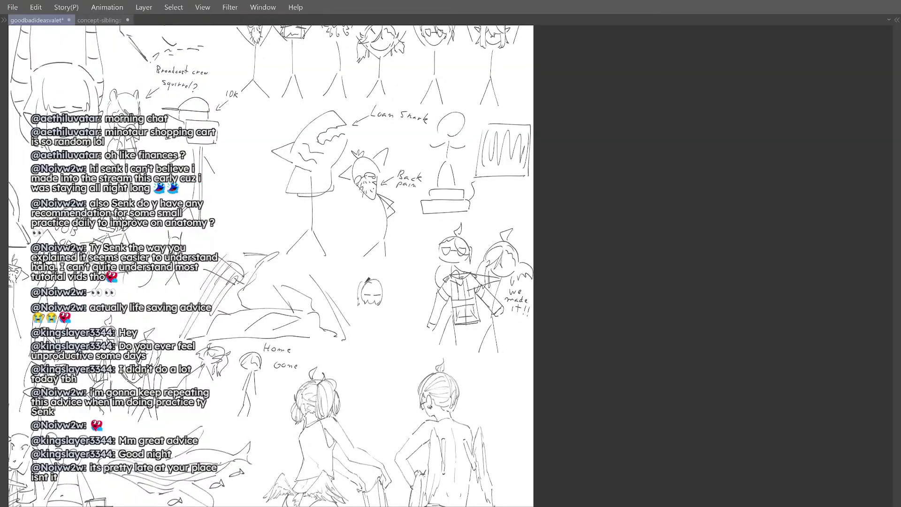
pyautogui.scroll(-1, 364, 282)
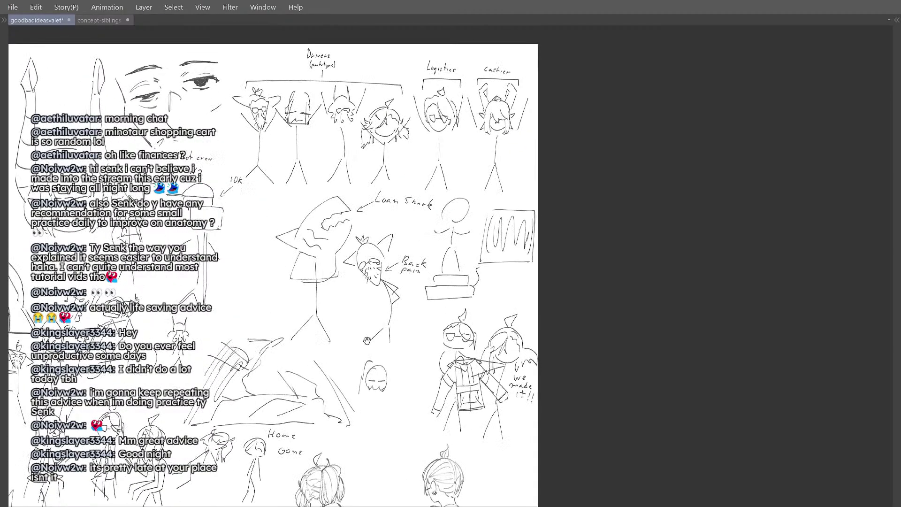
# Step: Frame the doodle's head with long outer hair and close the beard with a squared lower edge
pyautogui.scroll(3, 365, 296)
pyautogui.moveTo(351, 299); pyautogui.dragTo(395, 302)
pyautogui.moveTo(382, 261)
pyautogui.mouseDown()
pyautogui.moveTo(399, 277)
pyautogui.moveTo(389, 254)
pyautogui.moveTo(399, 319)
pyautogui.mouseUp()
pyautogui.hotkey('ctrl', 'z')
pyautogui.moveTo(391, 230)
pyautogui.mouseDown()
pyautogui.moveTo(387, 207)
pyautogui.moveTo(405, 346)
pyautogui.moveTo(389, 202)
pyautogui.moveTo(401, 287)
pyautogui.moveTo(402, 252)
pyautogui.moveTo(386, 242)
pyautogui.moveTo(396, 240)
pyautogui.moveTo(357, 233)
pyautogui.mouseUp()
pyautogui.scroll(-3, 384, 235)
pyautogui.scroll(4, 384, 235)
pyautogui.press('e')
pyautogui.press('p')
pyautogui.moveTo(363, 201); pyautogui.dragTo(360, 241)
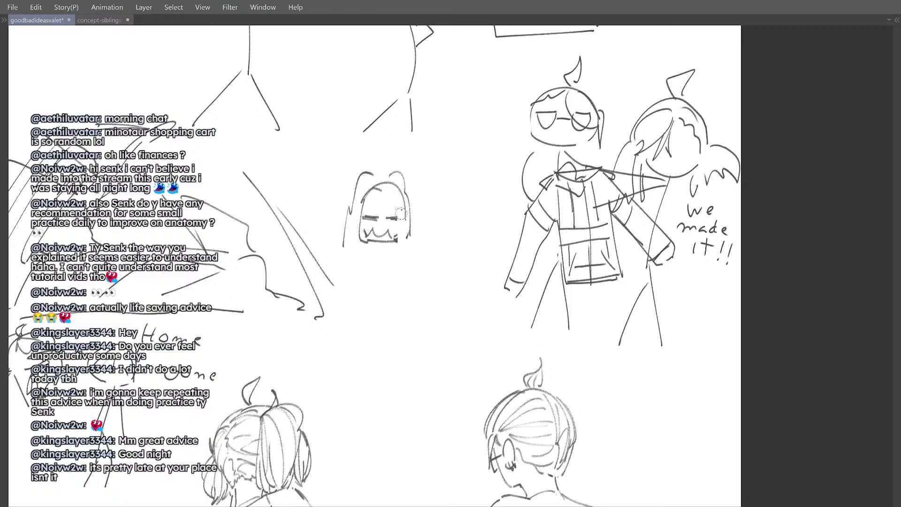
# Step: Rework the doodle's face with a squared beard, wide flat eye lines and a side lock of hair
pyautogui.press('Delete')
pyautogui.moveTo(369, 186)
pyautogui.mouseDown()
pyautogui.moveTo(367, 249)
pyautogui.moveTo(358, 252)
pyautogui.moveTo(410, 249)
pyautogui.moveTo(413, 208)
pyautogui.mouseUp()
pyautogui.hotkey('ctrl', 'z')
pyautogui.hotkey('ctrl', 'z')
pyautogui.moveTo(361, 227)
pyautogui.mouseDown()
pyautogui.moveTo(422, 230)
pyautogui.moveTo(367, 250)
pyautogui.moveTo(400, 236)
pyautogui.moveTo(408, 248)
pyautogui.mouseUp()
pyautogui.hotkey('ctrl', 'z')
pyautogui.hotkey('ctrl', 'z')
pyautogui.moveTo(409, 209); pyautogui.dragTo(406, 235)
pyautogui.moveTo(405, 235)
pyautogui.mouseDown()
pyautogui.moveTo(369, 234)
pyautogui.moveTo(397, 225)
pyautogui.mouseUp()
pyautogui.moveTo(378, 222)
pyautogui.mouseDown()
pyautogui.moveTo(377, 278)
pyautogui.moveTo(348, 282)
pyautogui.mouseUp()
pyautogui.moveTo(376, 256); pyautogui.dragTo(388, 271)
pyautogui.moveTo(380, 312)
pyautogui.mouseDown()
pyautogui.moveTo(422, 301)
pyautogui.moveTo(428, 313)
pyautogui.mouseUp()
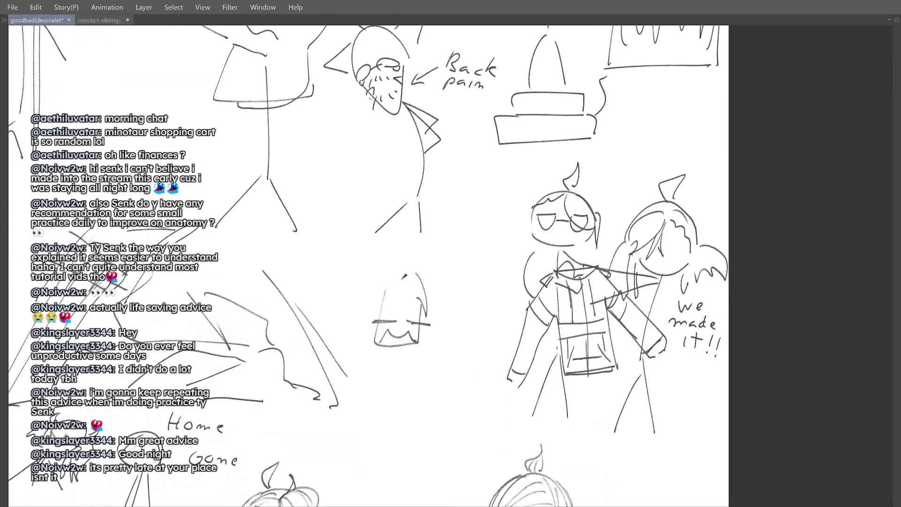
# Step: Redraw the outer hair over the doodle's head with a flared side tip and draw the vertical body line
pyautogui.moveTo(392, 278)
pyautogui.mouseDown()
pyautogui.moveTo(375, 305)
pyautogui.moveTo(367, 352)
pyautogui.moveTo(367, 304)
pyautogui.moveTo(373, 353)
pyautogui.mouseUp()
pyautogui.hotkey('ctrl', 'z')
pyautogui.moveTo(377, 306)
pyautogui.mouseDown()
pyautogui.moveTo(403, 280)
pyautogui.moveTo(417, 288)
pyautogui.moveTo(413, 272)
pyautogui.moveTo(385, 272)
pyautogui.mouseUp()
pyautogui.scroll(-3, 427, 278)
pyautogui.scroll(3, 451, 328)
pyautogui.moveTo(385, 271); pyautogui.dragTo(382, 343)
pyautogui.hotkey('ctrl', 'z')
pyautogui.hotkey('ctrl', 'z')
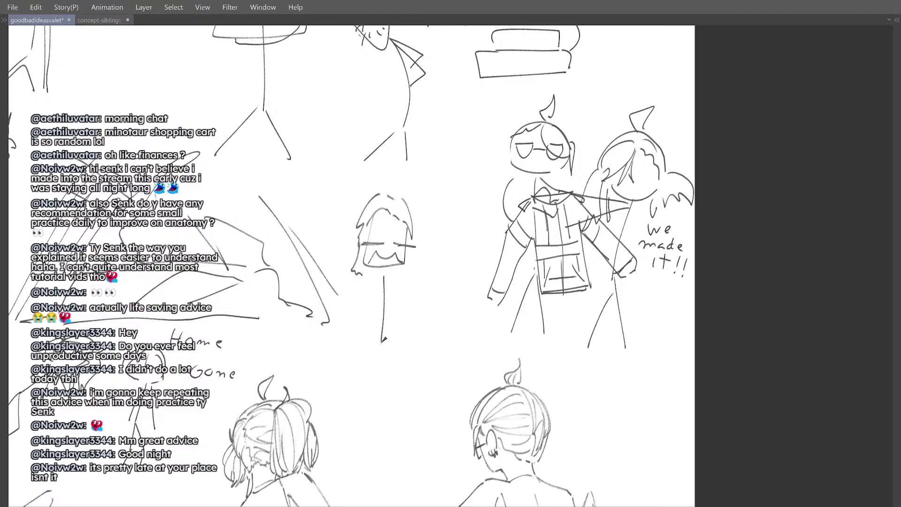
# Step: Try arm strokes branching off the doodle's body line and undo them
pyautogui.moveTo(384, 272)
pyautogui.mouseDown()
pyautogui.moveTo(395, 298)
pyautogui.moveTo(364, 306)
pyautogui.mouseUp()
pyautogui.hotkey('ctrl', 'z')
pyautogui.hotkey('ctrl', 'z')
pyautogui.moveTo(384, 274)
pyautogui.mouseDown()
pyautogui.moveTo(370, 324)
pyautogui.moveTo(371, 315)
pyautogui.moveTo(409, 327)
pyautogui.moveTo(397, 308)
pyautogui.moveTo(399, 325)
pyautogui.mouseUp()
pyautogui.hotkey('ctrl', 'z')
pyautogui.hotkey('ctrl', 'z')
pyautogui.hotkey('ctrl', 'z')
pyautogui.scroll(1, 399, 303)
pyautogui.hotkey('ctrl', 'z')
# Step: Draw the doodle's stick body with a bent forearm, a small hand and two thin legs
pyautogui.moveTo(379, 261)
pyautogui.mouseDown()
pyautogui.moveTo(387, 328)
pyautogui.moveTo(363, 374)
pyautogui.mouseUp()
pyautogui.hotkey('ctrl', 'z')
pyautogui.hotkey('ctrl', 'z')
pyautogui.moveTo(376, 330); pyautogui.dragTo(366, 380)
pyautogui.moveTo(378, 336); pyautogui.dragTo(375, 391)
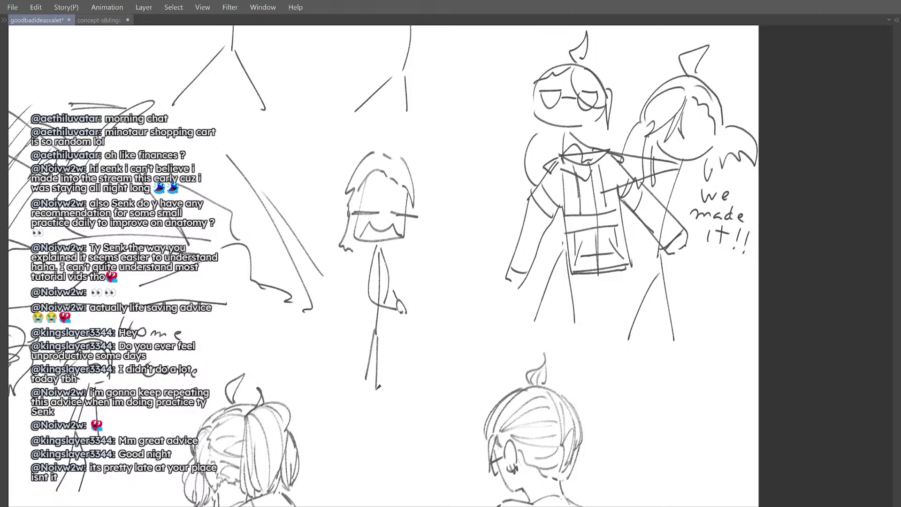
pyautogui.moveTo(406, 286); pyautogui.dragTo(389, 287)
# Step: Try extra strokes beside the doodle's hair and undo them
pyautogui.moveTo(409, 191)
pyautogui.mouseDown()
pyautogui.moveTo(408, 207)
pyautogui.moveTo(423, 206)
pyautogui.mouseUp()
pyautogui.hotkey('ctrl', 'z')
pyautogui.hotkey('ctrl', 'z')
pyautogui.moveTo(423, 203)
pyautogui.mouseDown()
pyautogui.moveTo(402, 224)
pyautogui.moveTo(404, 264)
pyautogui.mouseUp()
pyautogui.hotkey('ctrl', 'z')
pyautogui.hotkey('ctrl', 'z')
pyautogui.hotkey('ctrl', 'z')
# Step: Handwrite the caption "I forgor" beside the doodle's head
pyautogui.scroll(3, 404, 266)
pyautogui.moveTo(408, 225)
pyautogui.mouseDown()
pyautogui.moveTo(398, 276)
pyautogui.moveTo(413, 266)
pyautogui.moveTo(412, 278)
pyautogui.mouseUp()
pyautogui.moveTo(410, 268); pyautogui.dragTo(424, 273)
pyautogui.moveTo(428, 274)
pyautogui.mouseDown()
pyautogui.moveTo(435, 269)
pyautogui.moveTo(445, 290)
pyautogui.moveTo(468, 270)
pyautogui.mouseUp()
pyautogui.scroll(-3, 411, 243)
pyautogui.moveTo(411, 243)
pyautogui.mouseDown()
pyautogui.moveTo(412, 221)
pyautogui.moveTo(430, 229)
pyautogui.moveTo(406, 230)
pyautogui.moveTo(419, 233)
pyautogui.mouseUp()
pyautogui.scroll(-2, 421, 221)
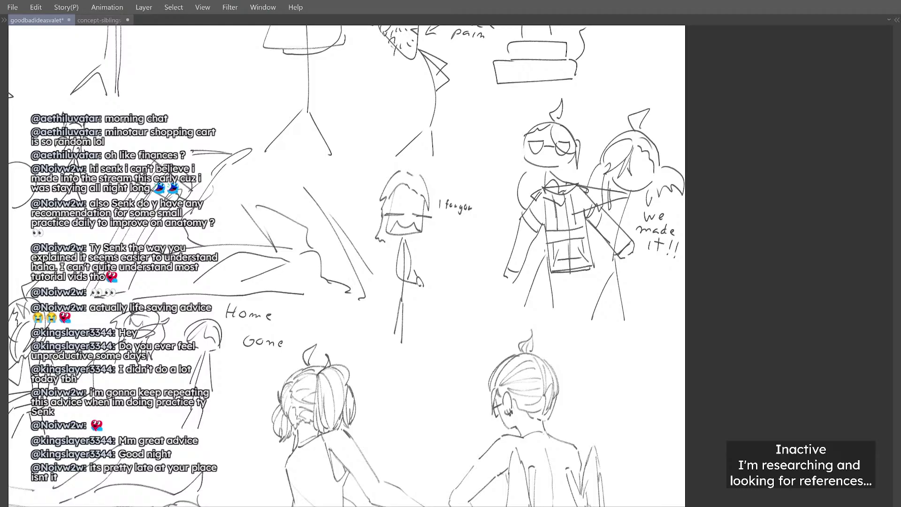
# Step: Look over the whole idea page, examining the new doodle, the siblings and the animal sketches up close
pyautogui.scroll(-5, 498, 351)
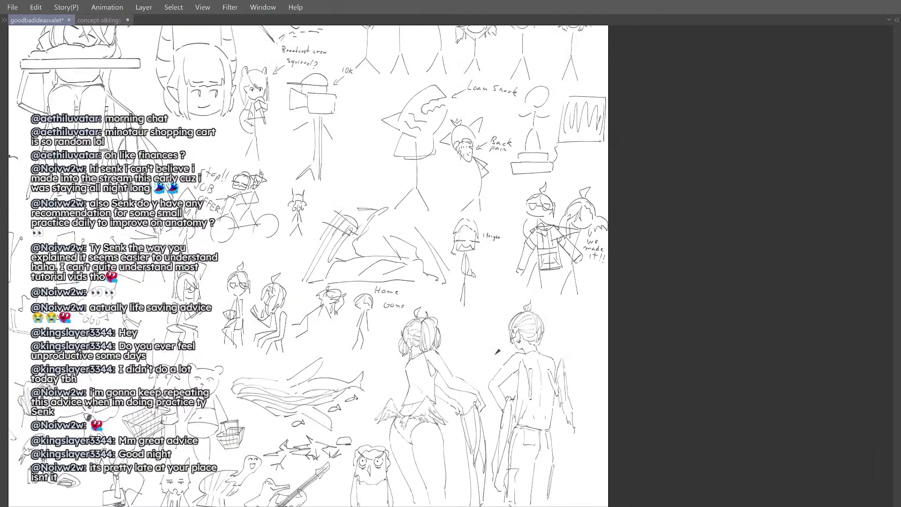
pyautogui.scroll(5, 498, 351)
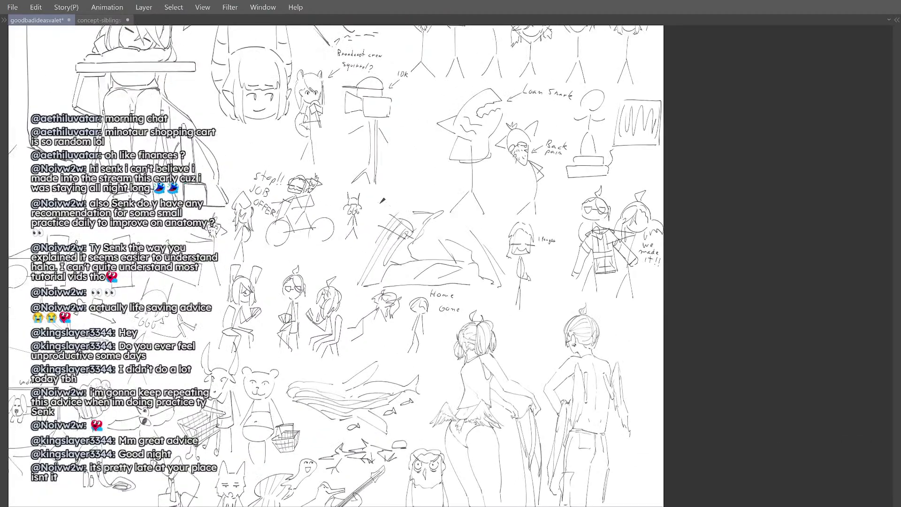
pyautogui.scroll(3, 273, 405)
pyautogui.scroll(-3, 382, 240)
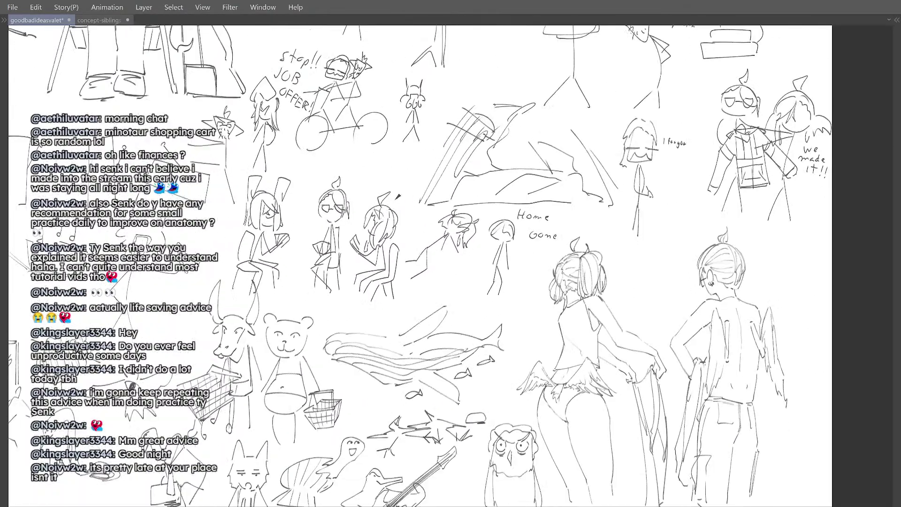
pyautogui.scroll(4, 335, 392)
pyautogui.scroll(-2, 336, 392)
pyautogui.scroll(3, 313, 408)
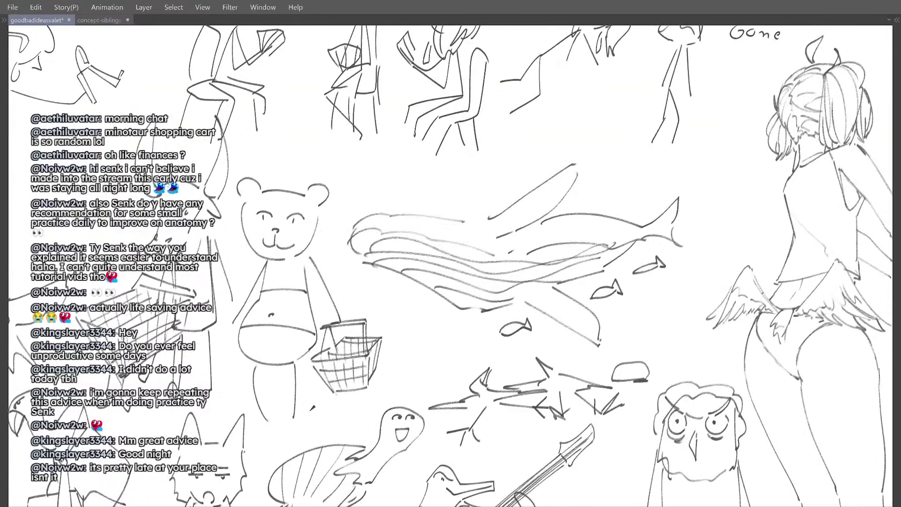
pyautogui.scroll(-1, 313, 407)
pyautogui.scroll(3, 441, 386)
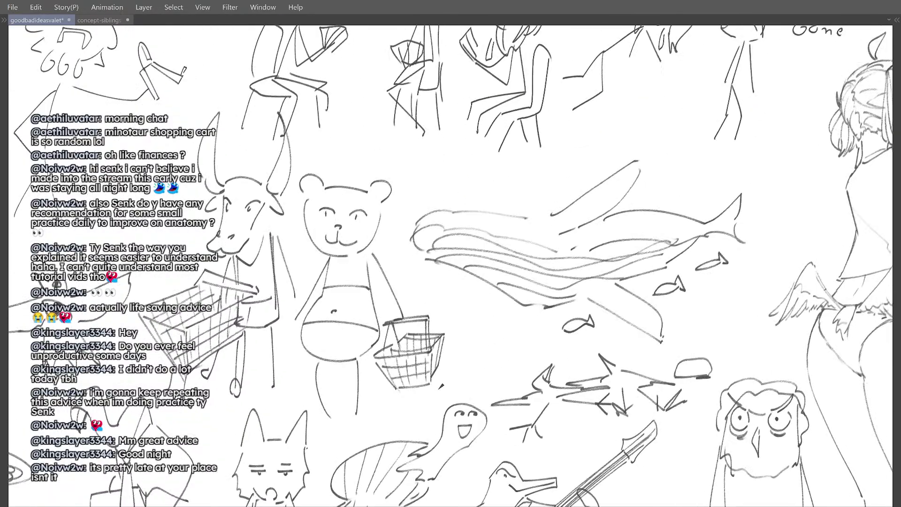
pyautogui.scroll(-2, 573, 410)
pyautogui.scroll(2, 495, 389)
pyautogui.scroll(1, 495, 389)
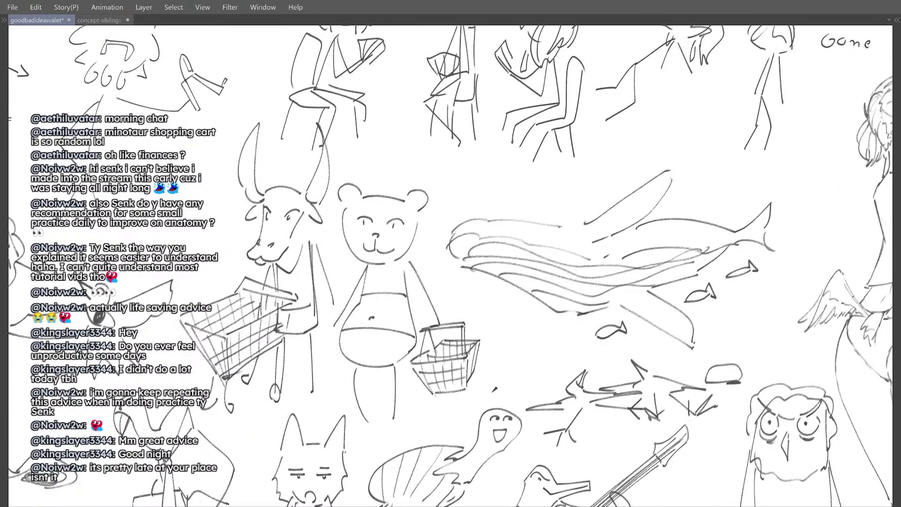
pyautogui.moveTo(465, 284); pyautogui.dragTo(472, 218)
pyautogui.scroll(-1, 467, 207)
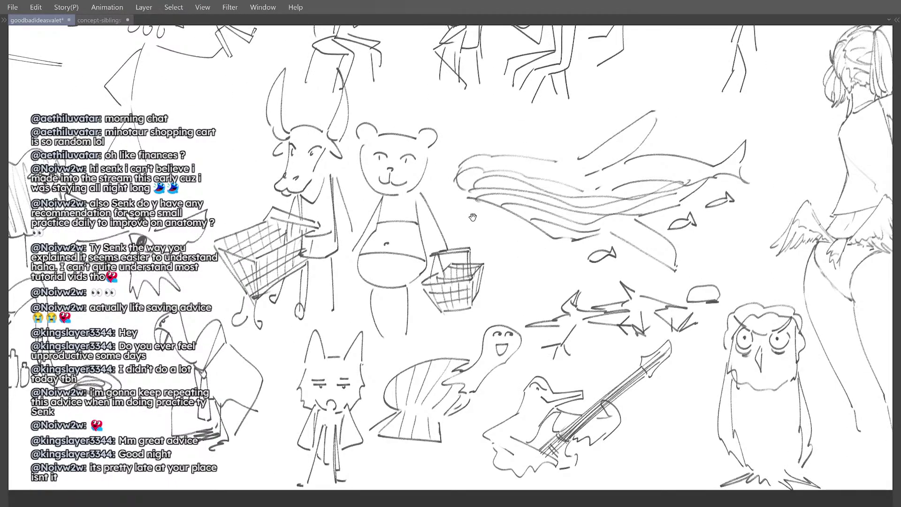